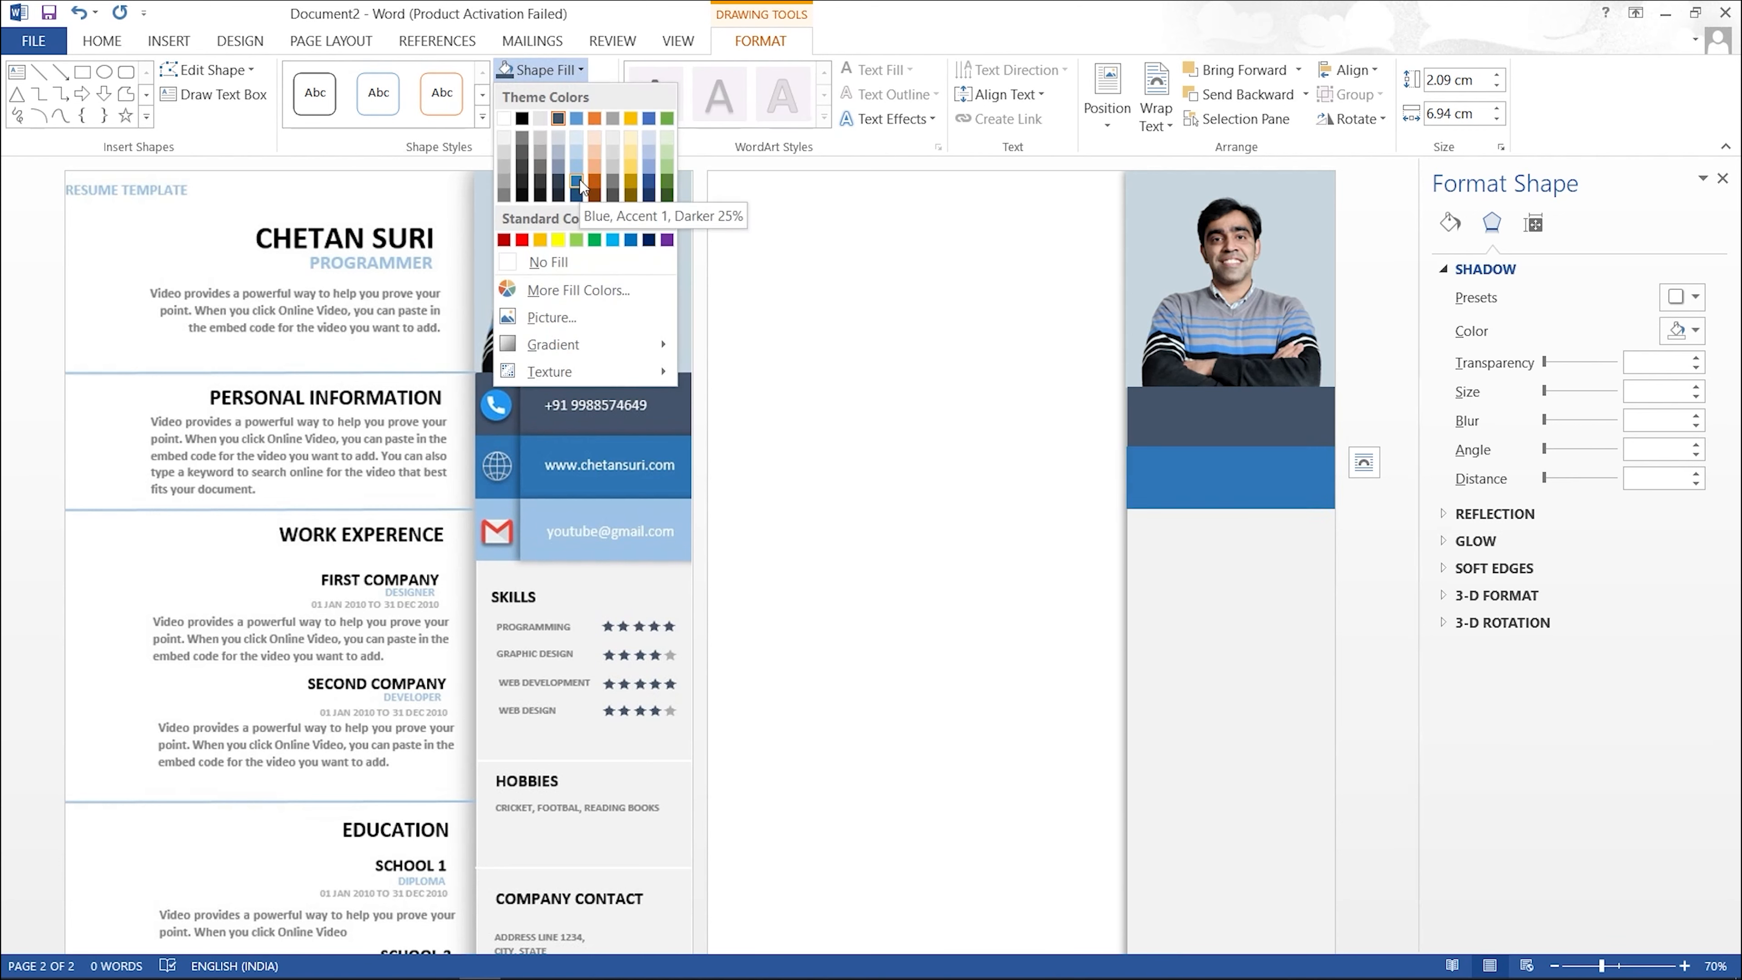
# Step: Fill the band with Blue, Accent 1, Darker 25% and duplicate it just below
pyautogui.click(577, 182)
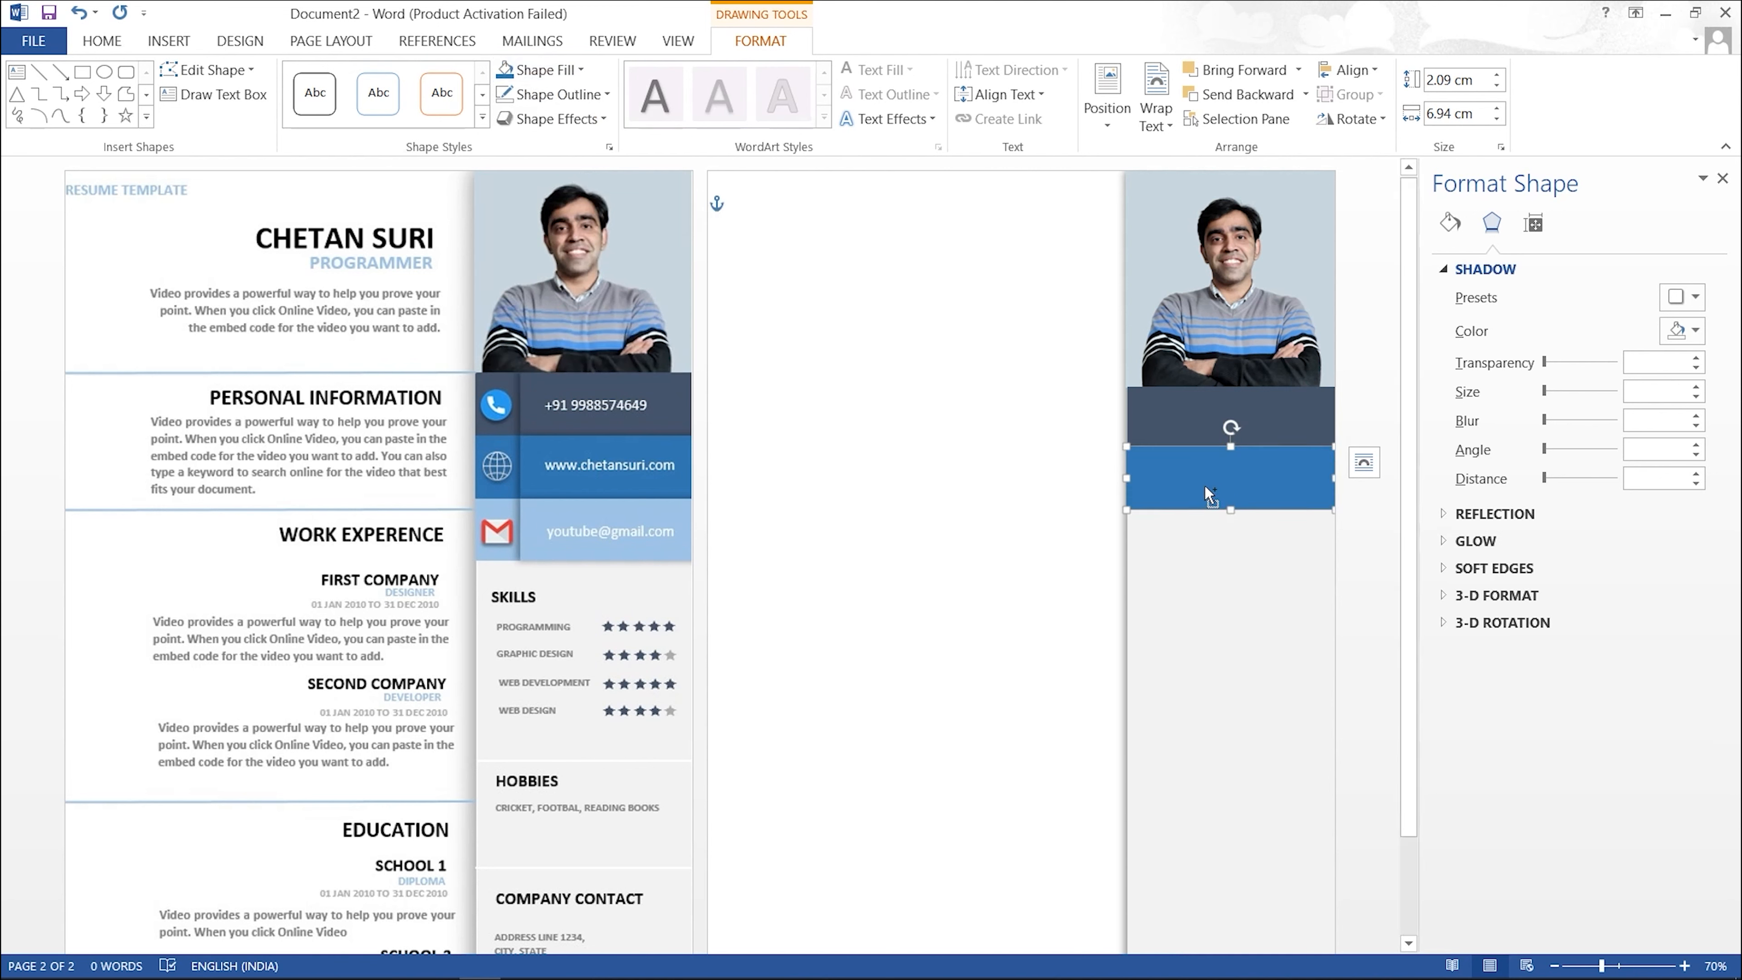
pyautogui.moveTo(1208, 495); pyautogui.dragTo(1205, 549)
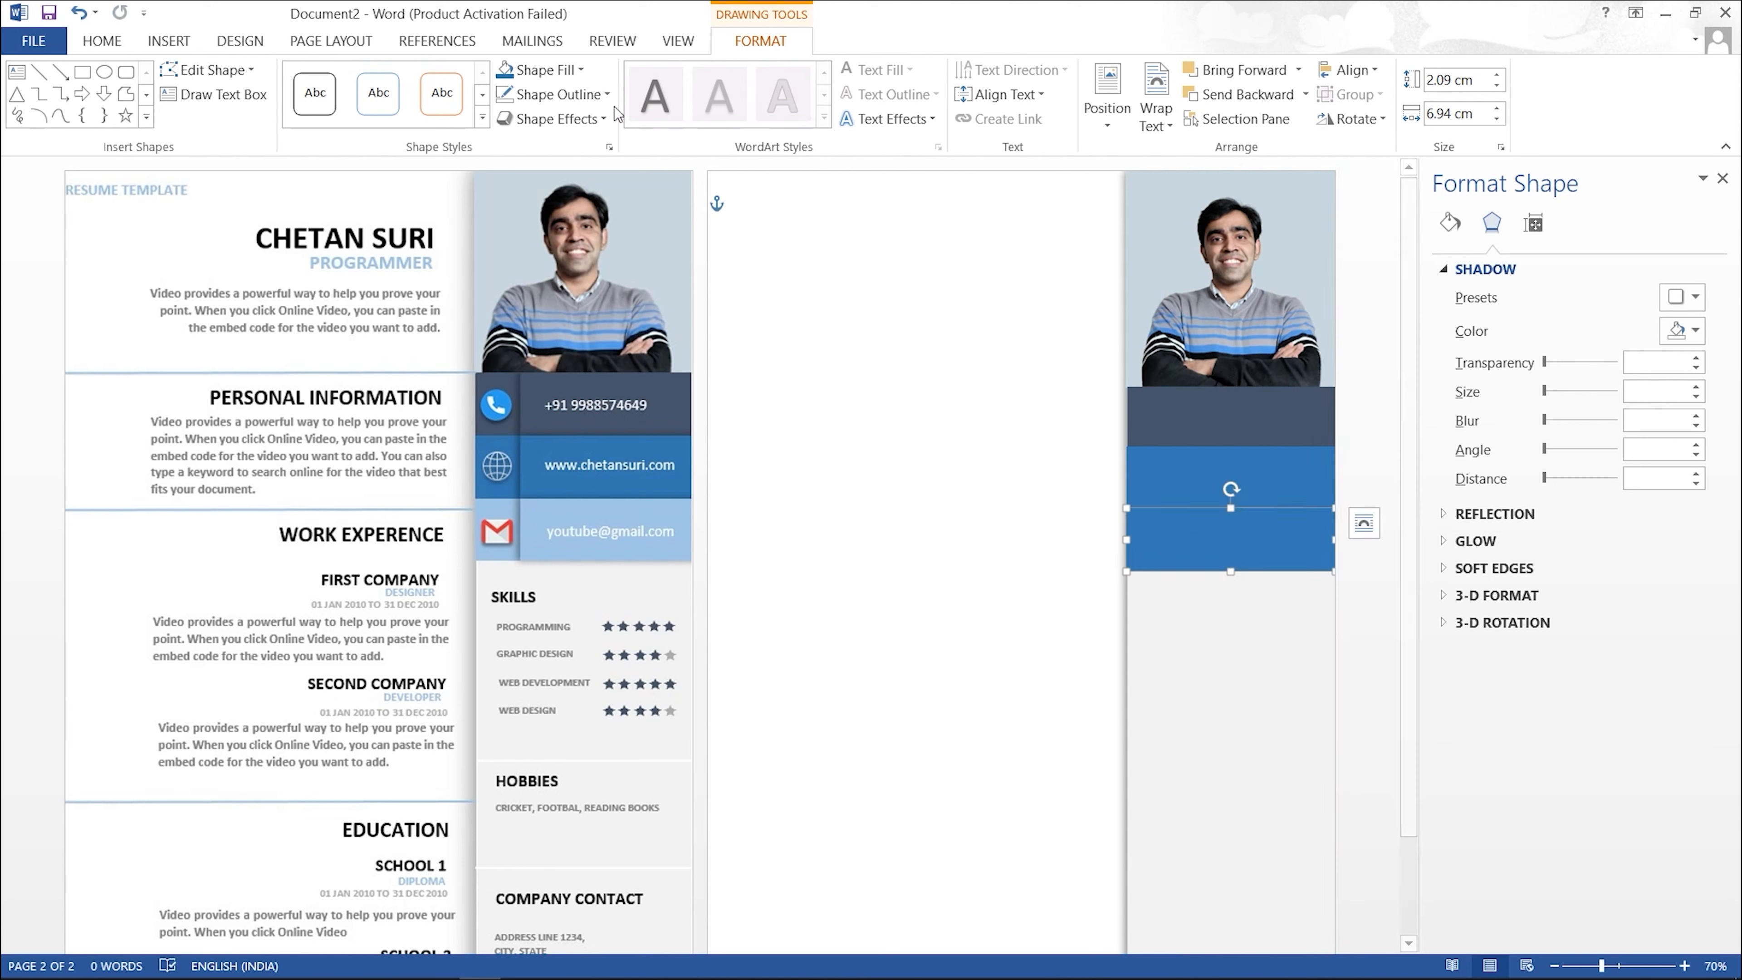
pyautogui.click(594, 97)
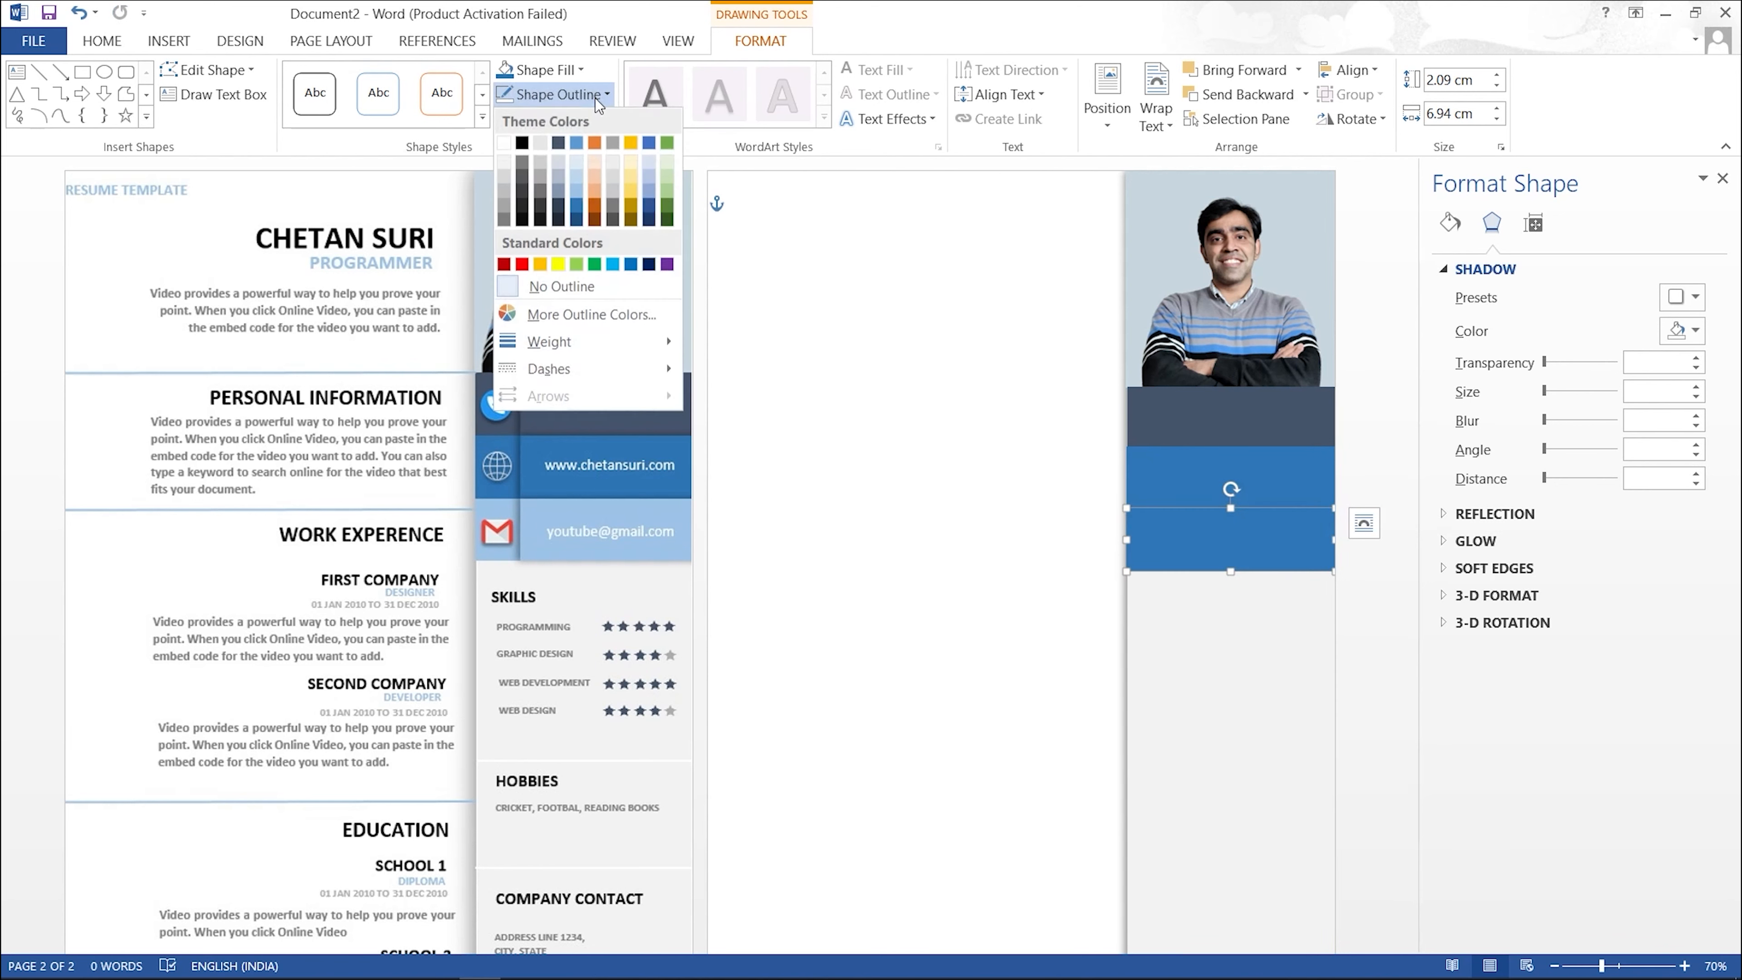
# Step: Give the band a blue outline and nudge the navy and blue bands slightly left
pyautogui.click(577, 188)
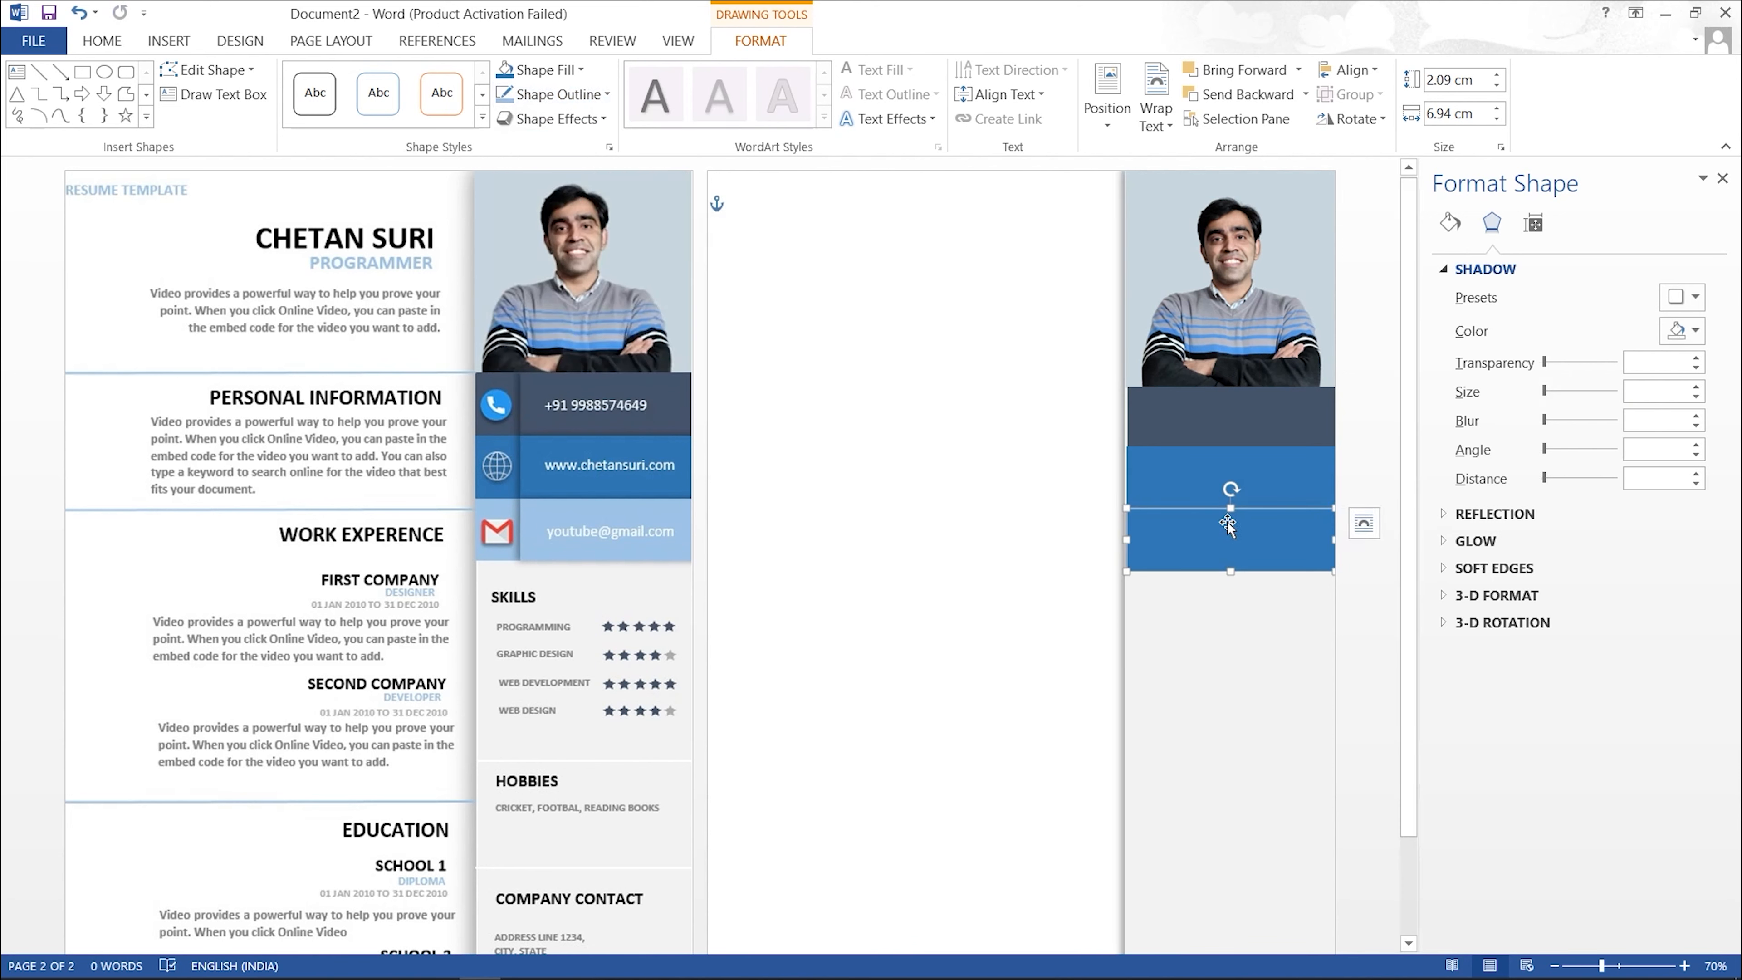
pyautogui.click(1211, 419)
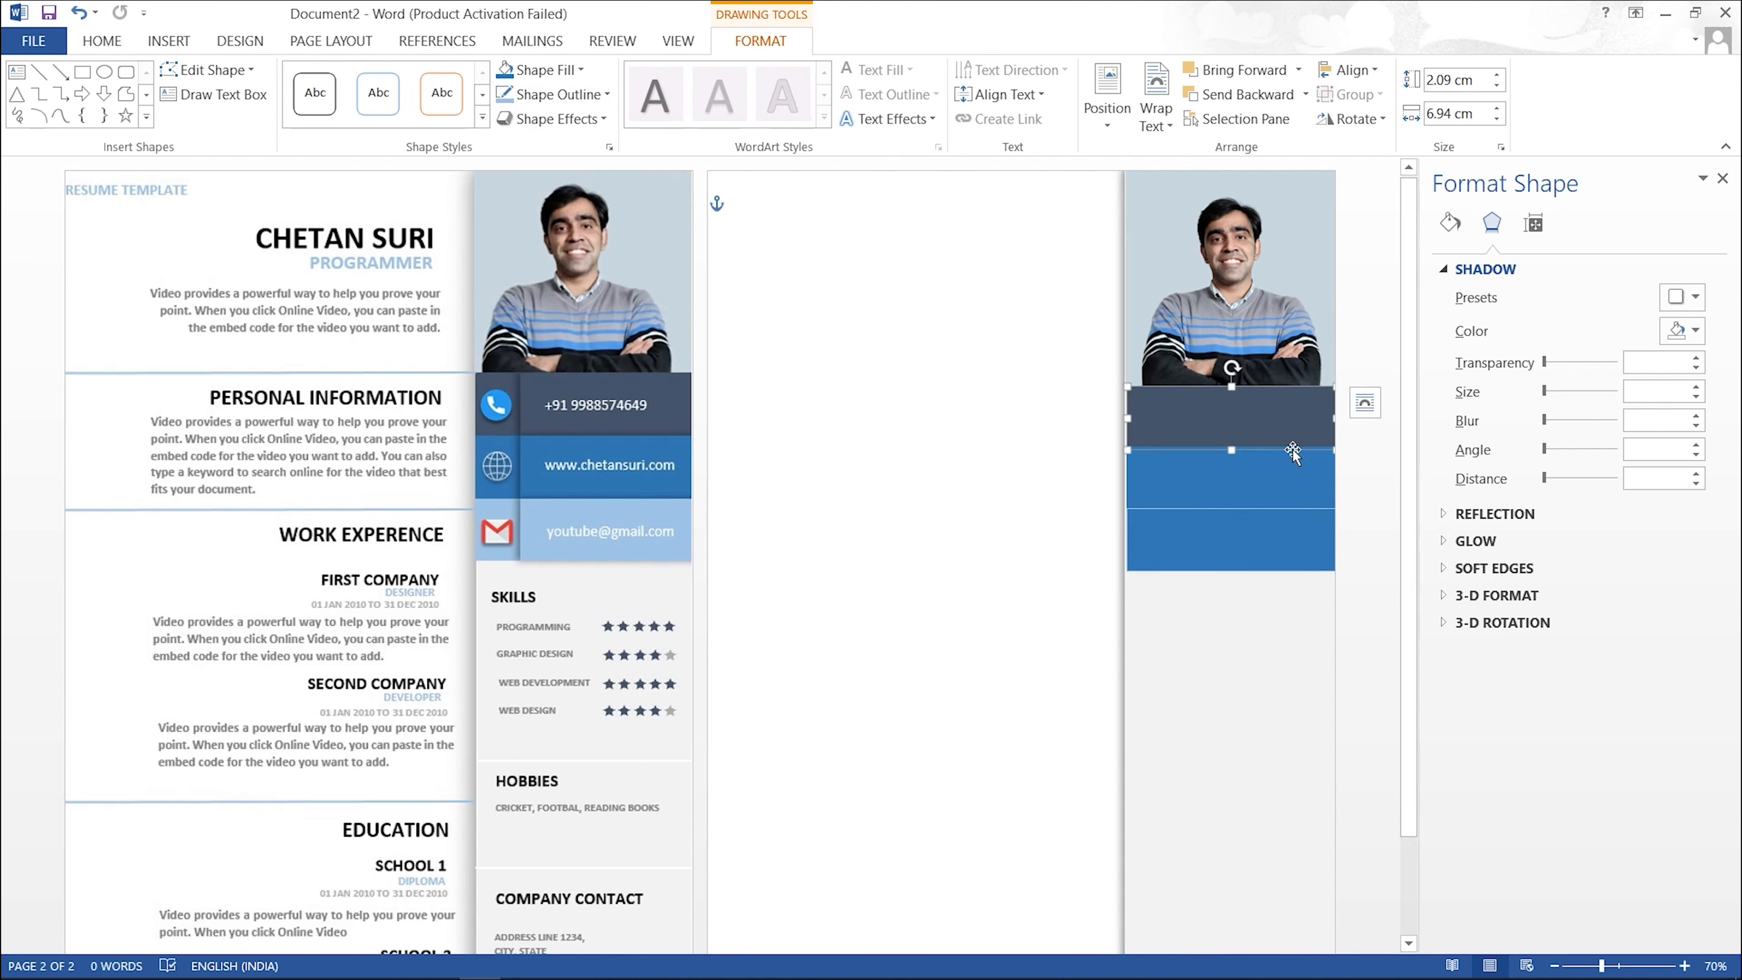
pyautogui.press('Left')
pyautogui.click(1265, 489)
pyautogui.press('Left')
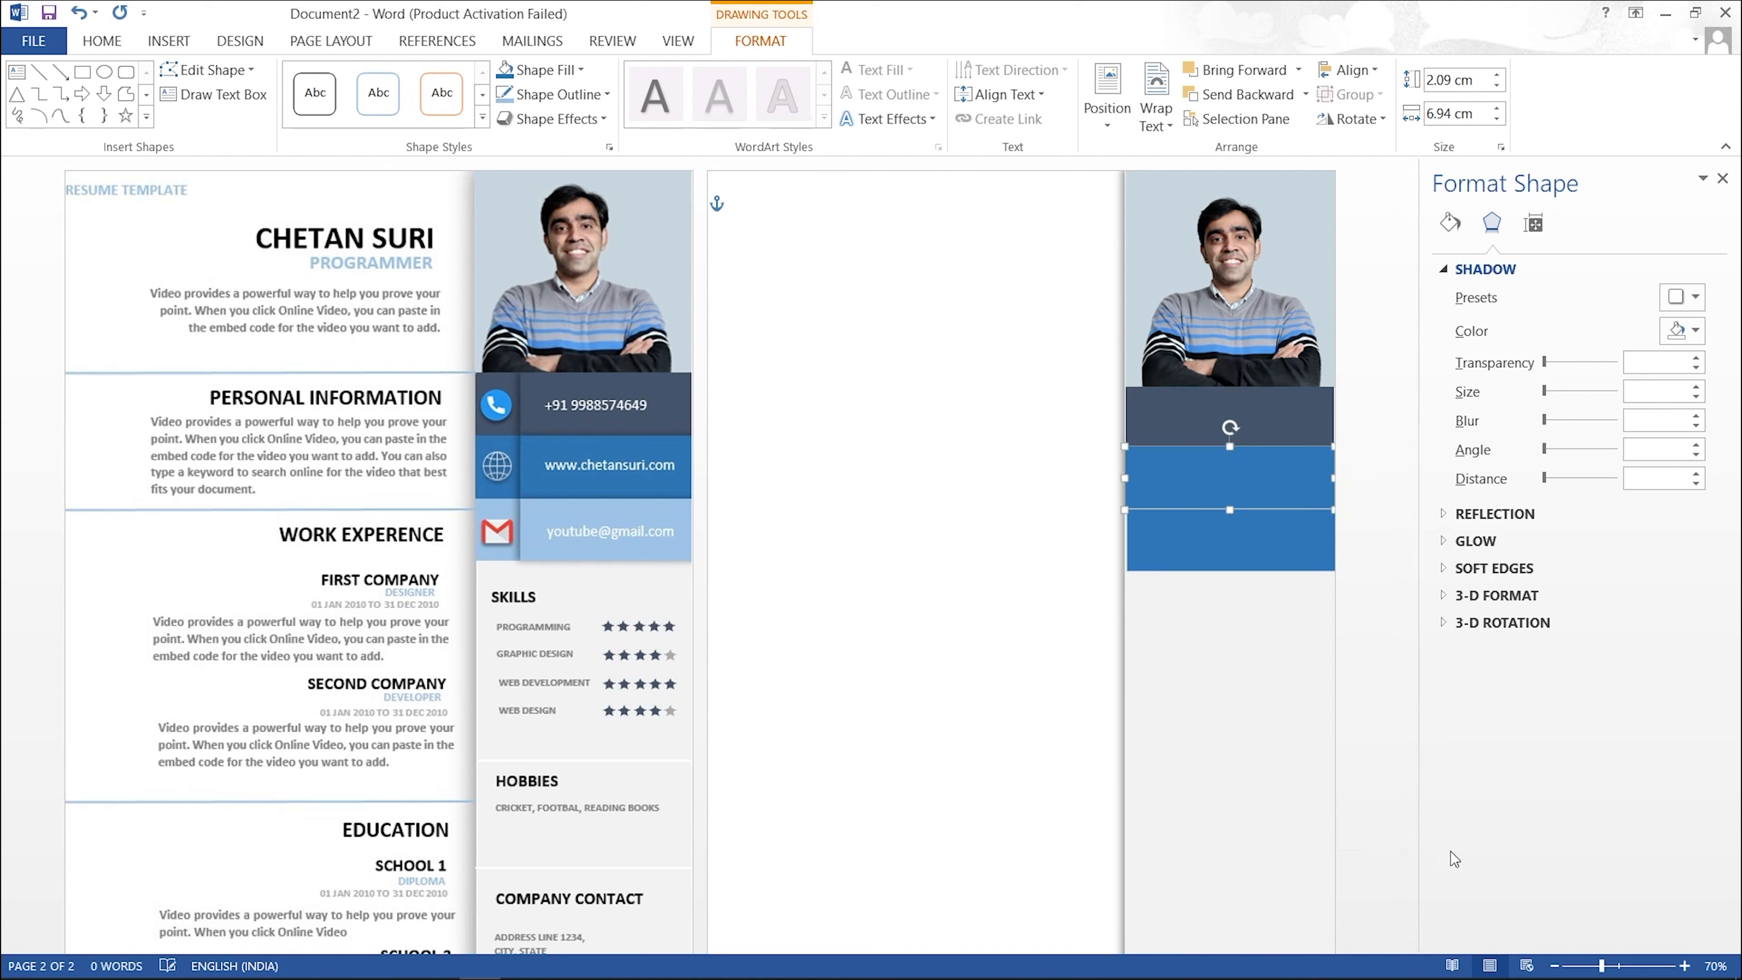
pyautogui.click(1269, 427)
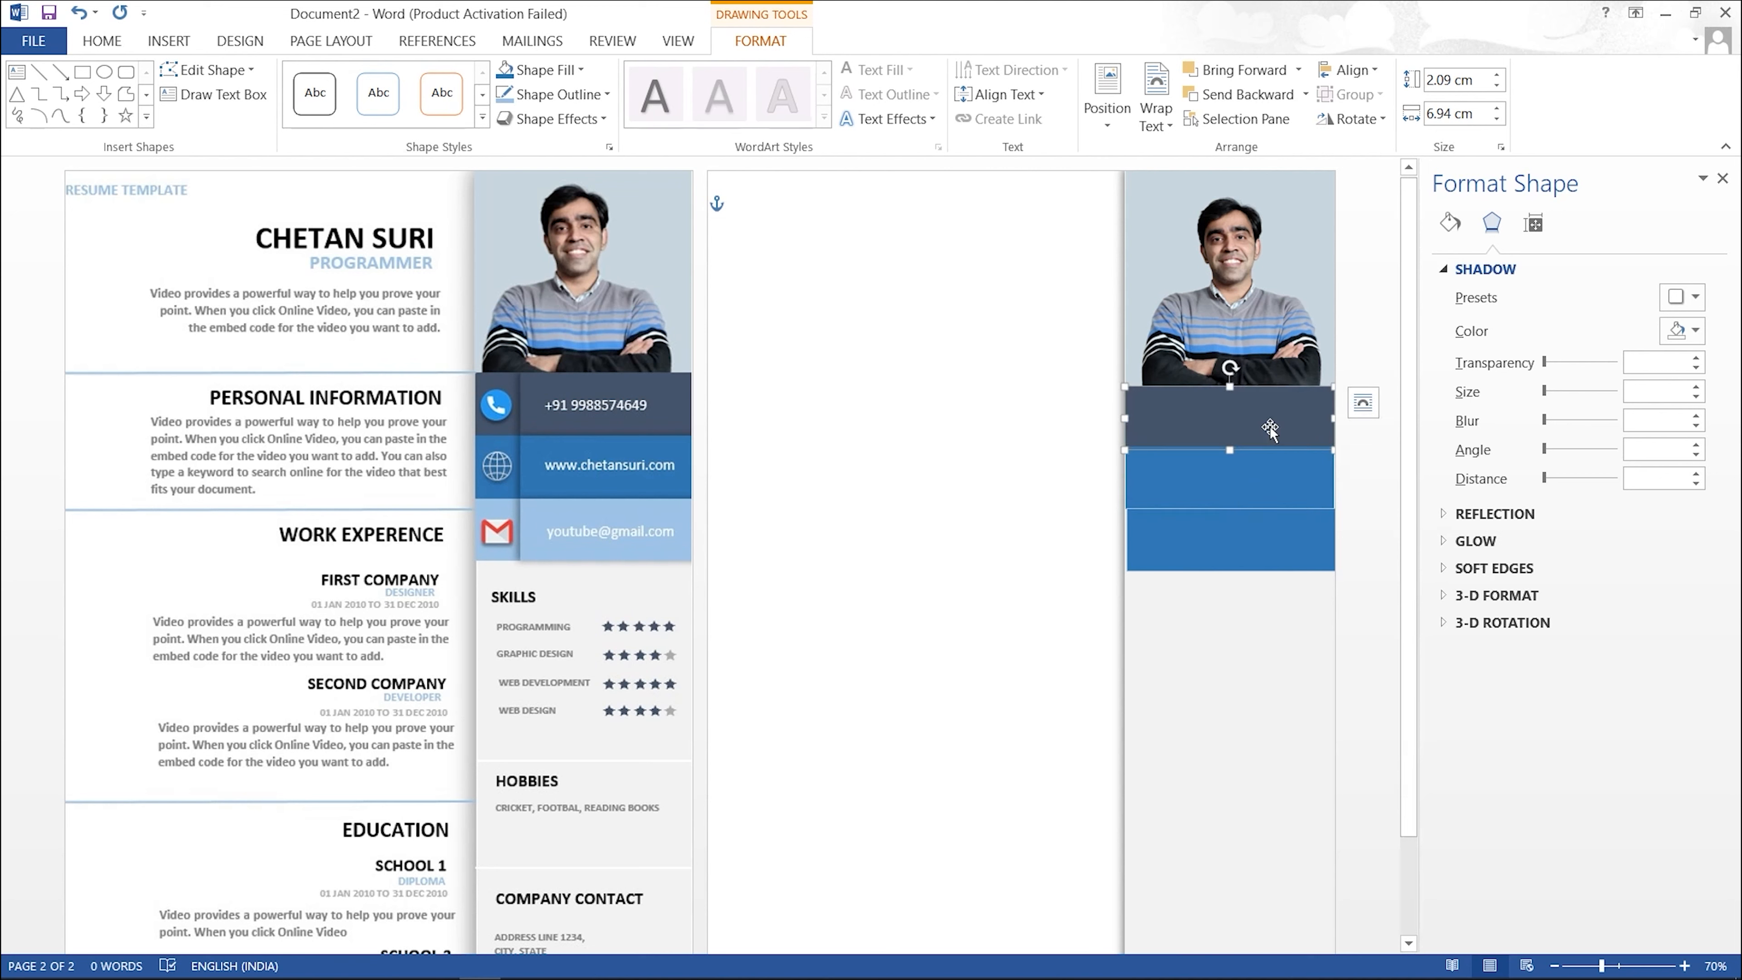
pyautogui.press('Left')
# Step: Widen the navy band to 7.08 cm and align the lower blue band with the page's right edge
pyautogui.moveTo(1333, 418); pyautogui.dragTo(1335, 419)
pyautogui.click(1245, 548)
pyautogui.moveTo(1245, 547)
pyautogui.mouseDown()
pyautogui.moveTo(1217, 548)
pyautogui.moveTo(1244, 547)
pyautogui.mouseUp()
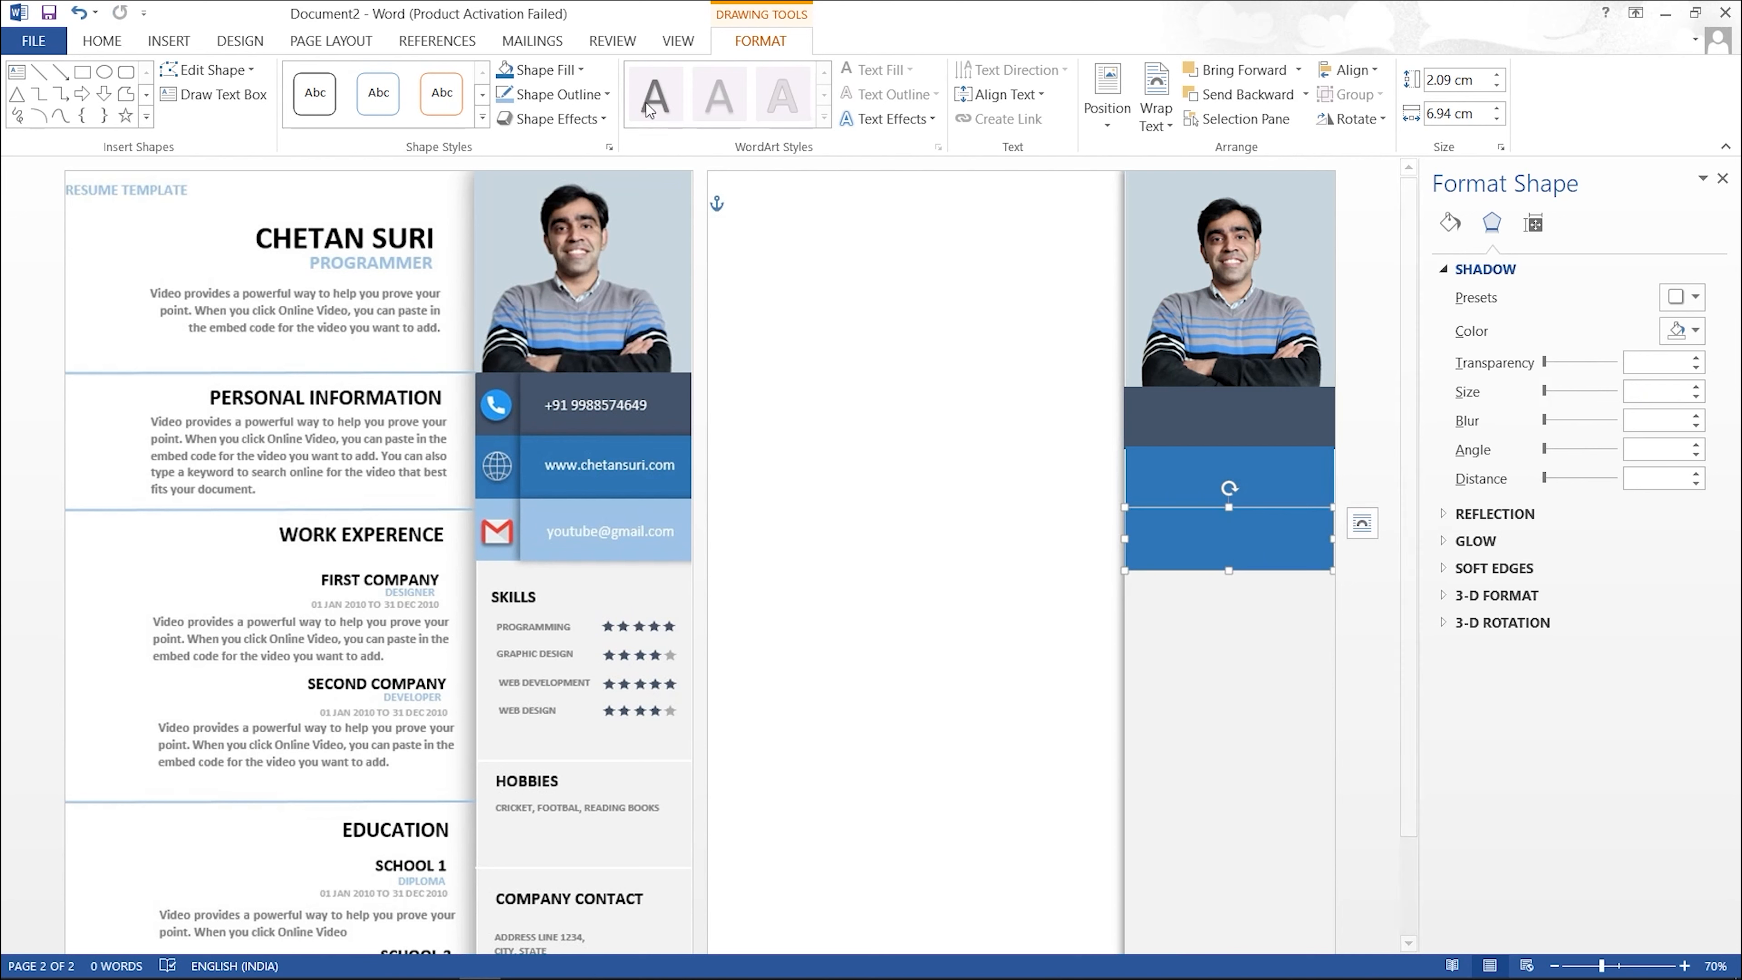
# Step: Remove the outlines from both blue bands
pyautogui.click(602, 94)
pyautogui.click(543, 284)
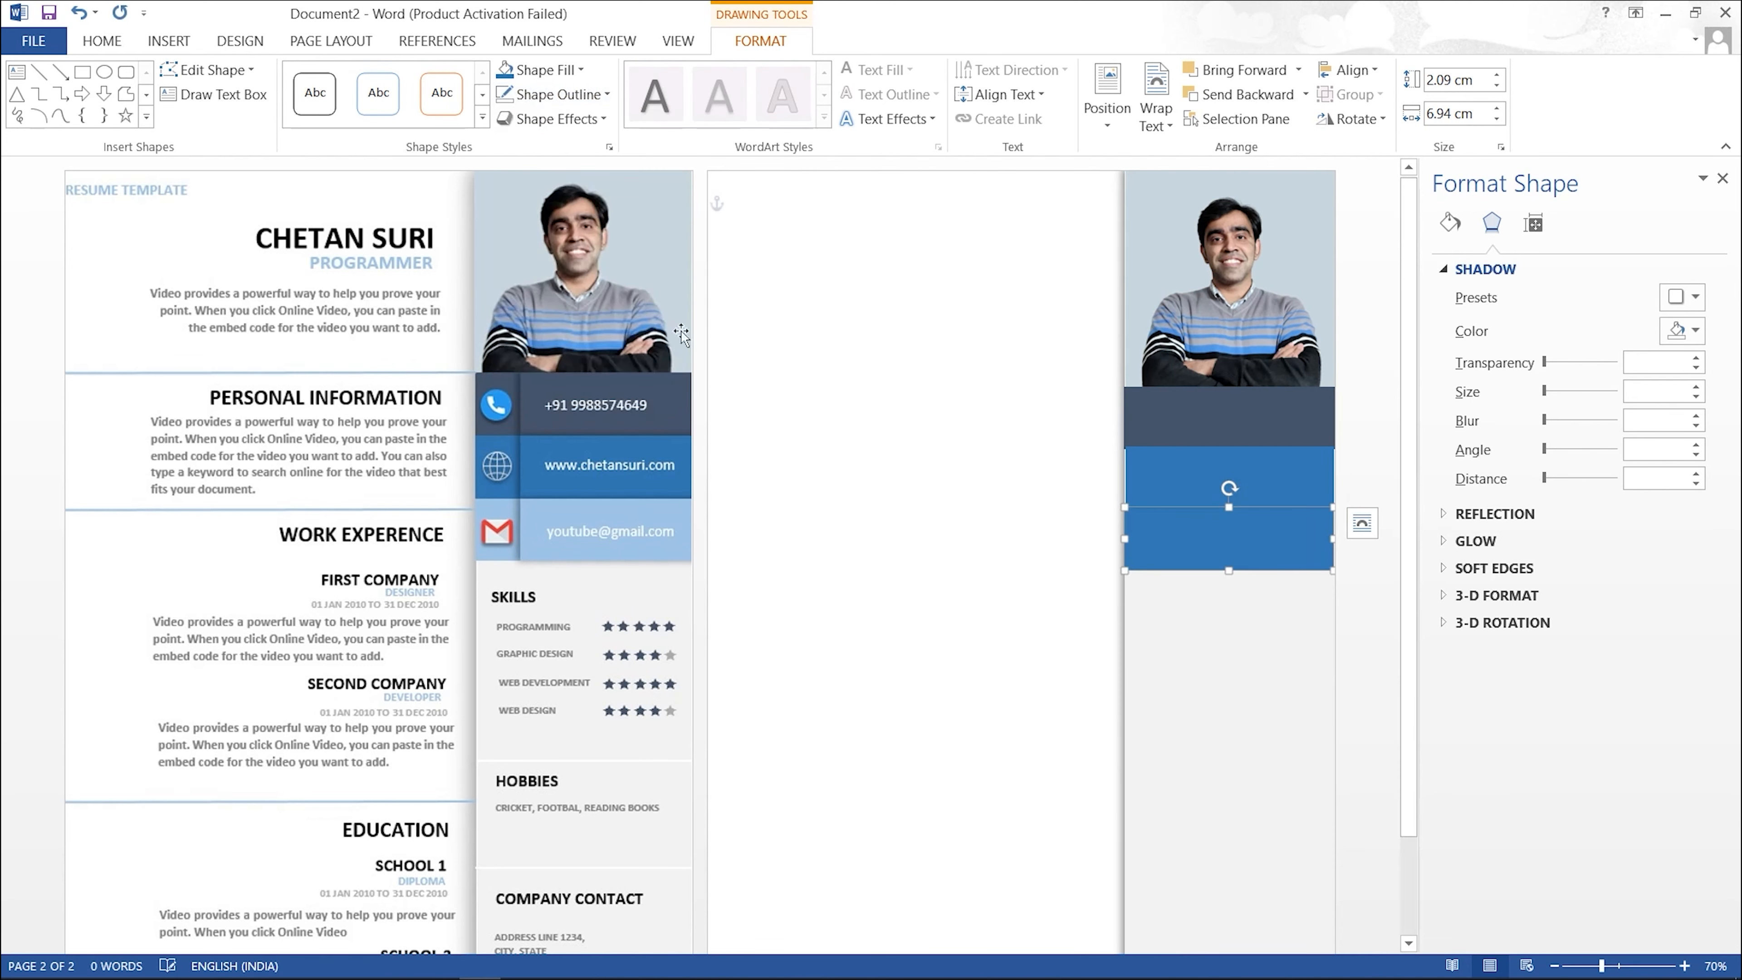
pyautogui.click(1194, 474)
pyautogui.click(604, 94)
pyautogui.click(558, 286)
# Step: Widen the lower blue band to 7.07 cm to match the sidebar width
pyautogui.click(1215, 616)
pyautogui.click(1209, 485)
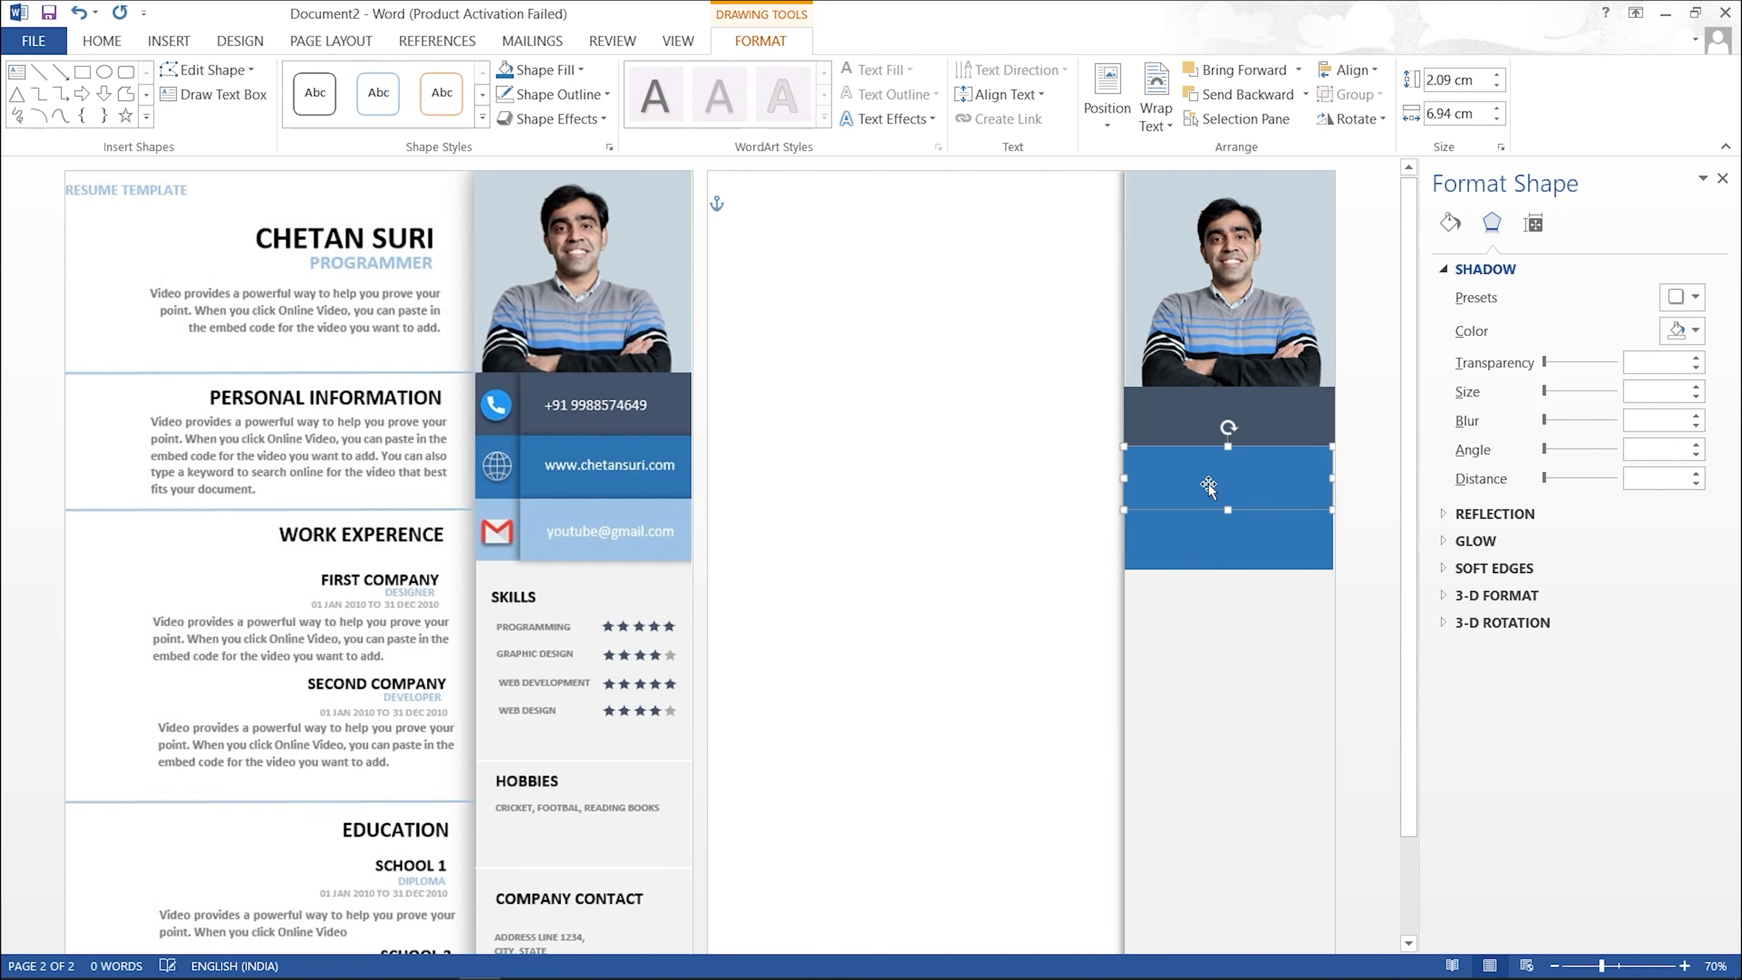
pyautogui.click(1357, 534)
pyautogui.click(1302, 474)
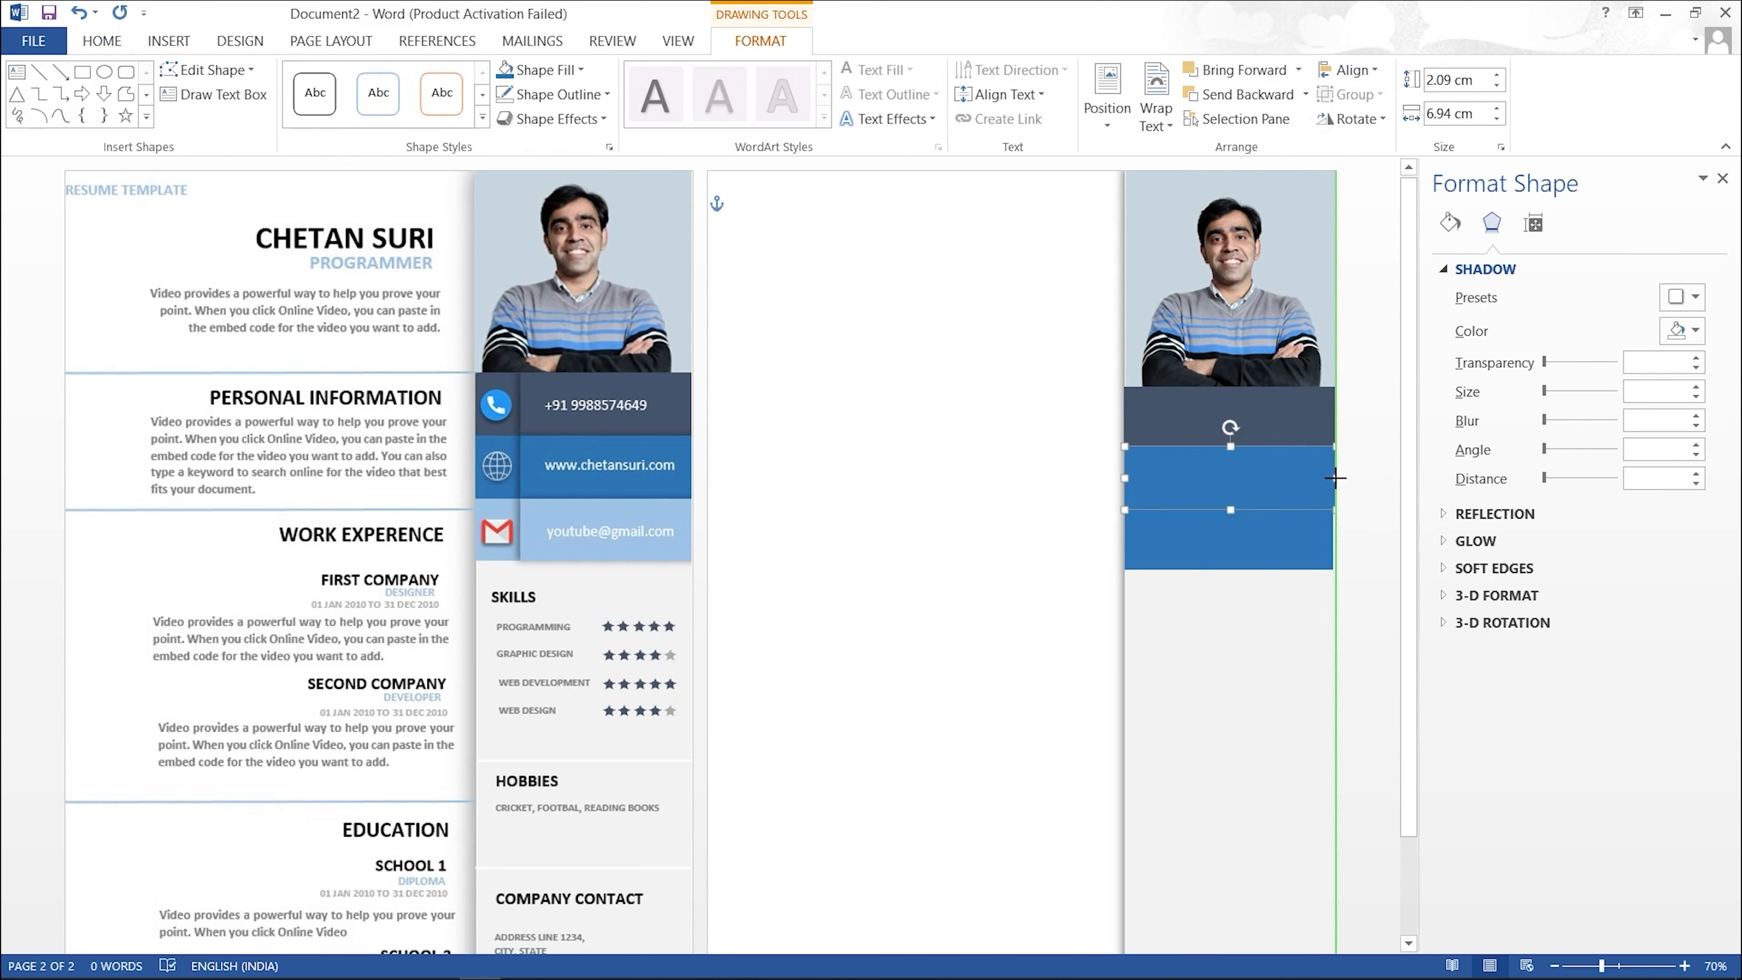
pyautogui.click(1304, 528)
pyautogui.moveTo(1332, 538); pyautogui.dragTo(1339, 539)
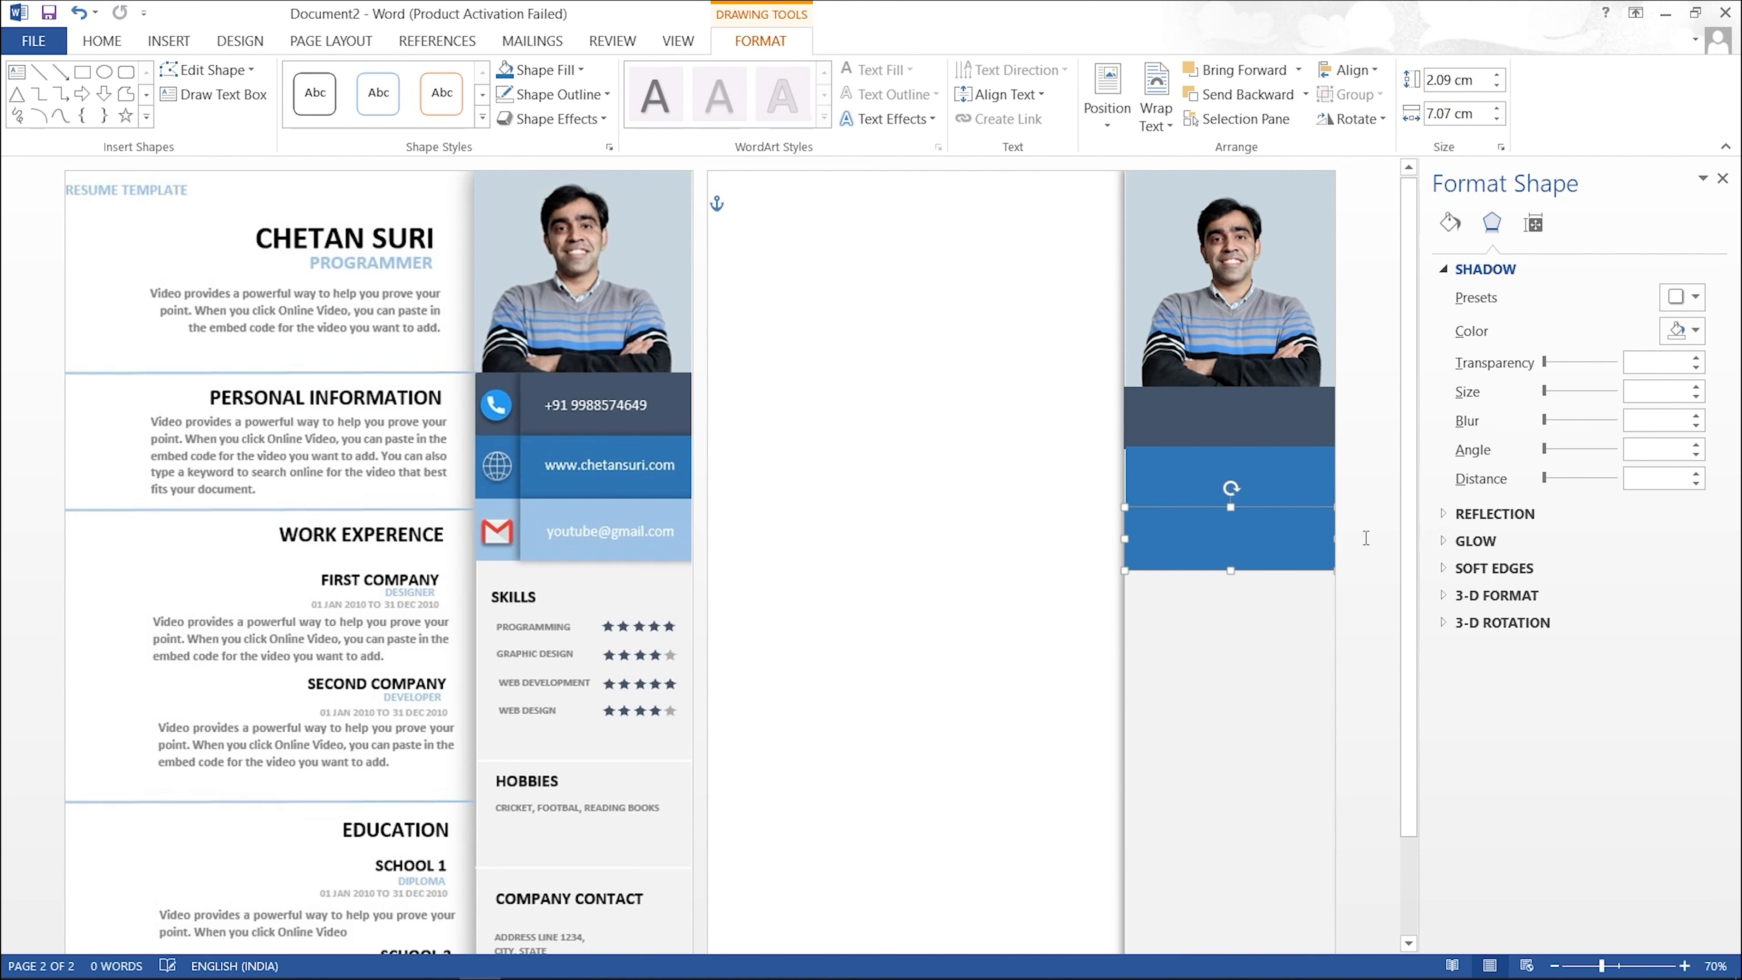
pyautogui.click(1234, 484)
pyautogui.click(1233, 483)
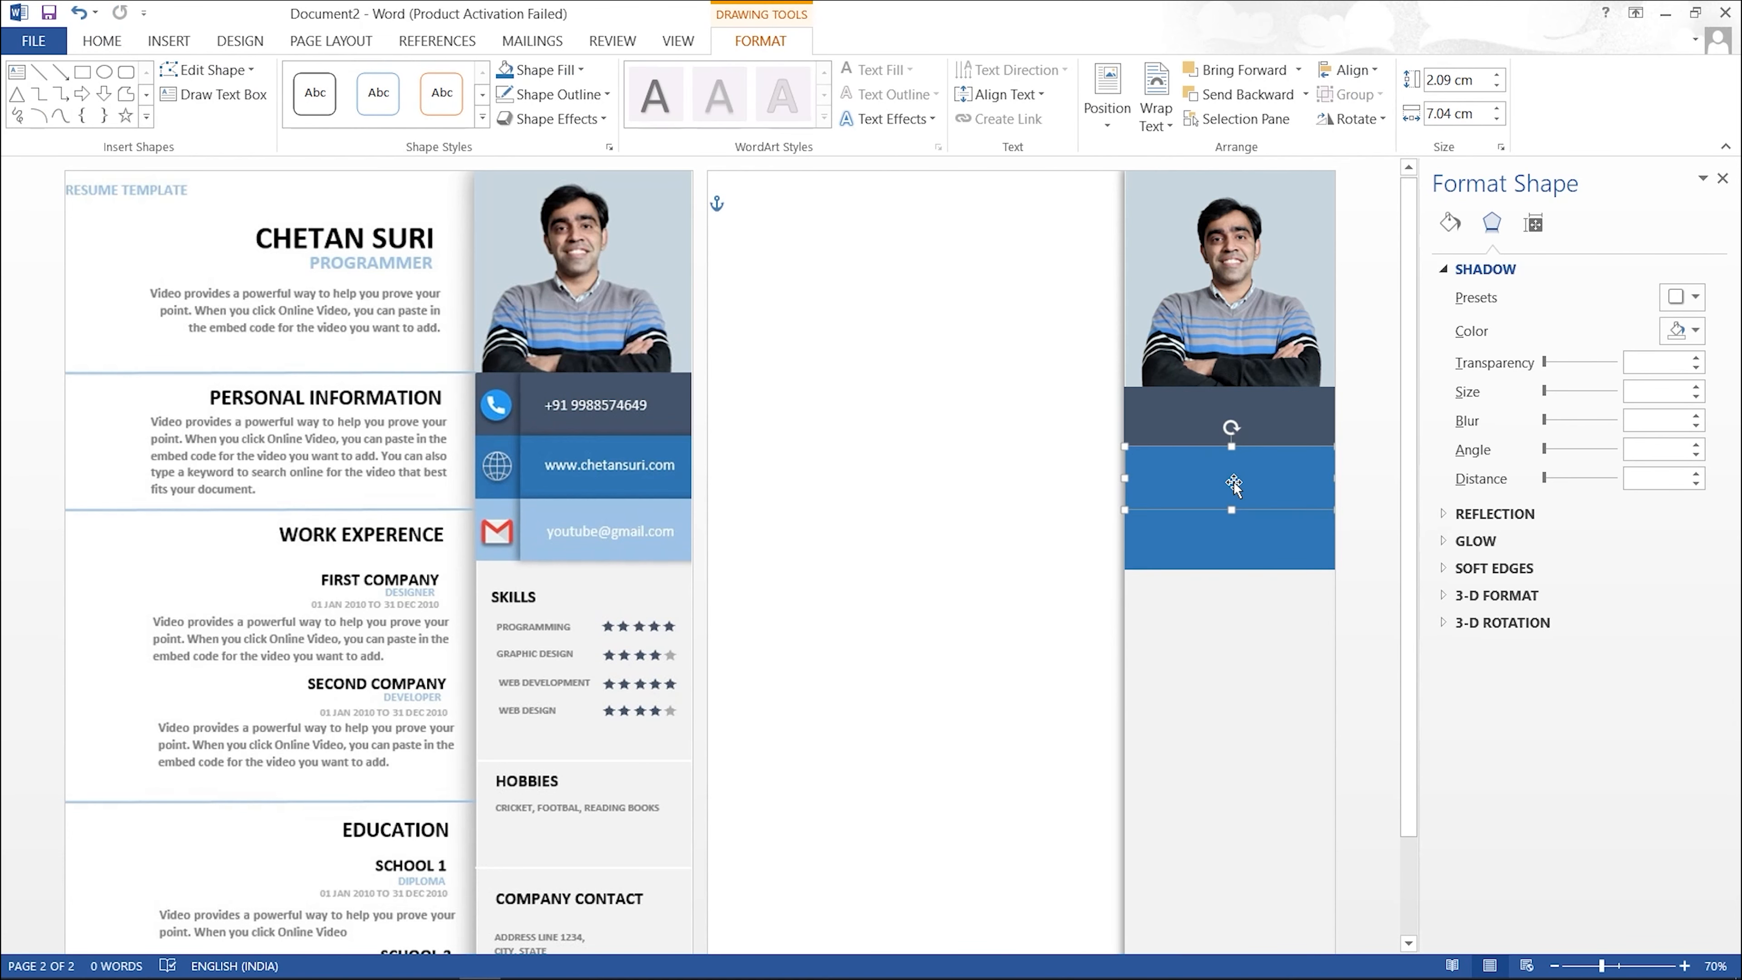
pyautogui.click(1231, 544)
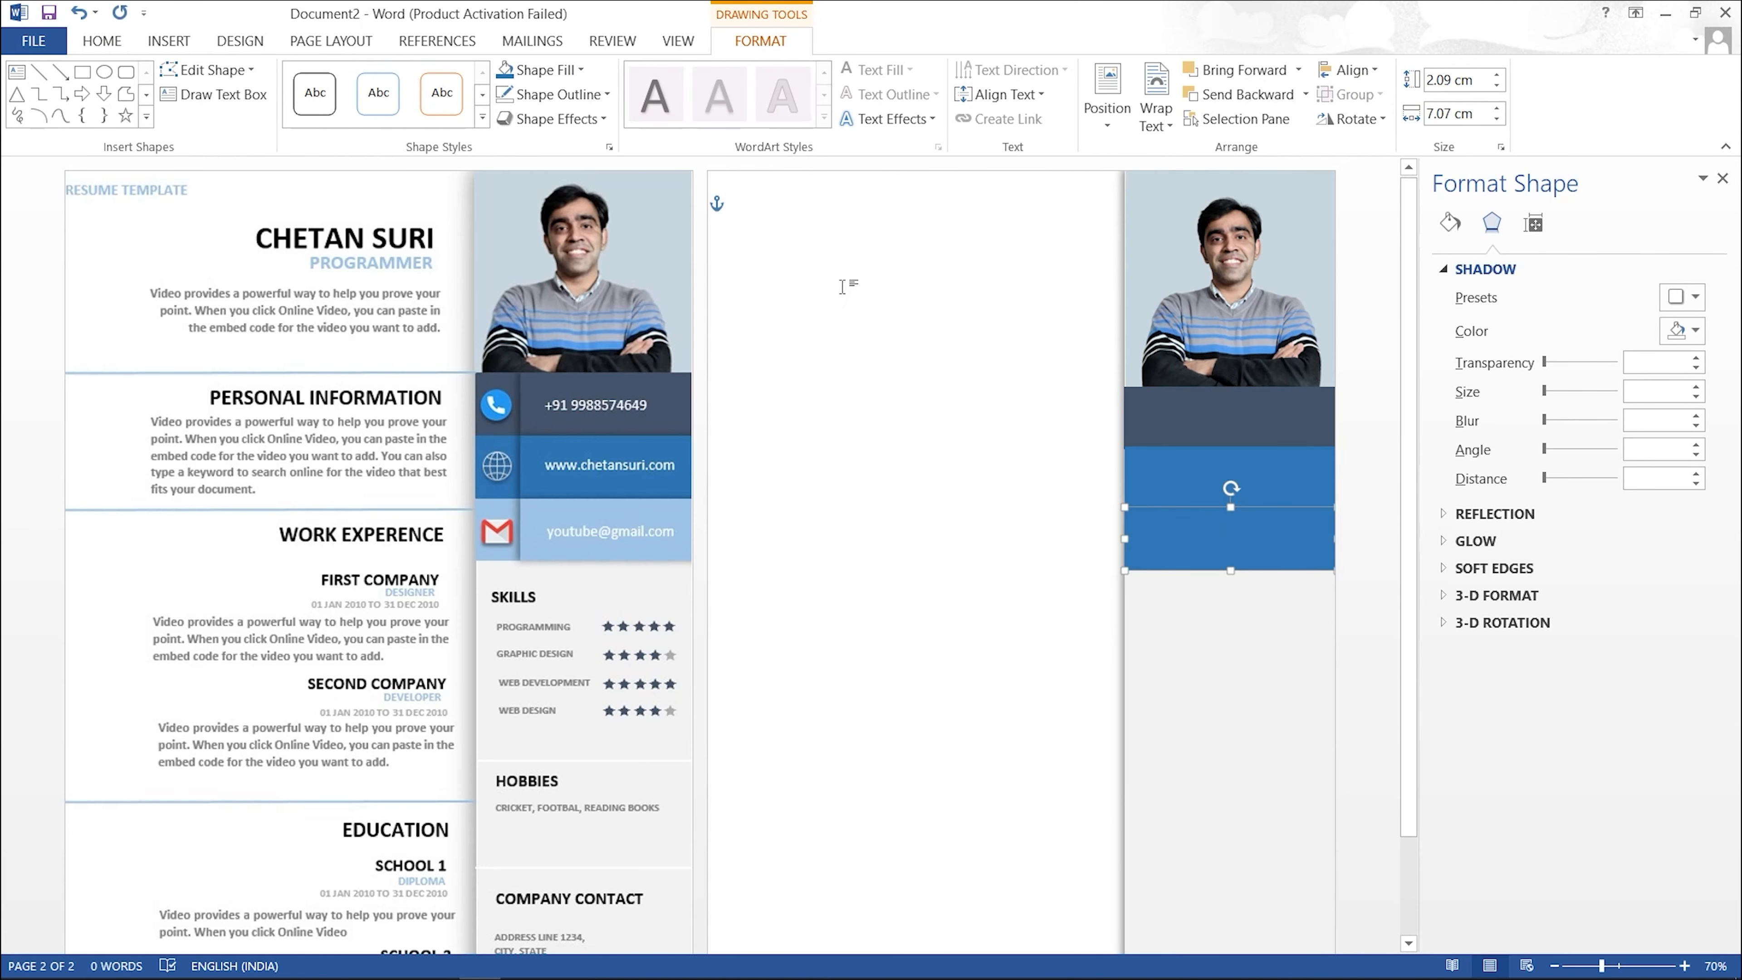
pyautogui.click(581, 69)
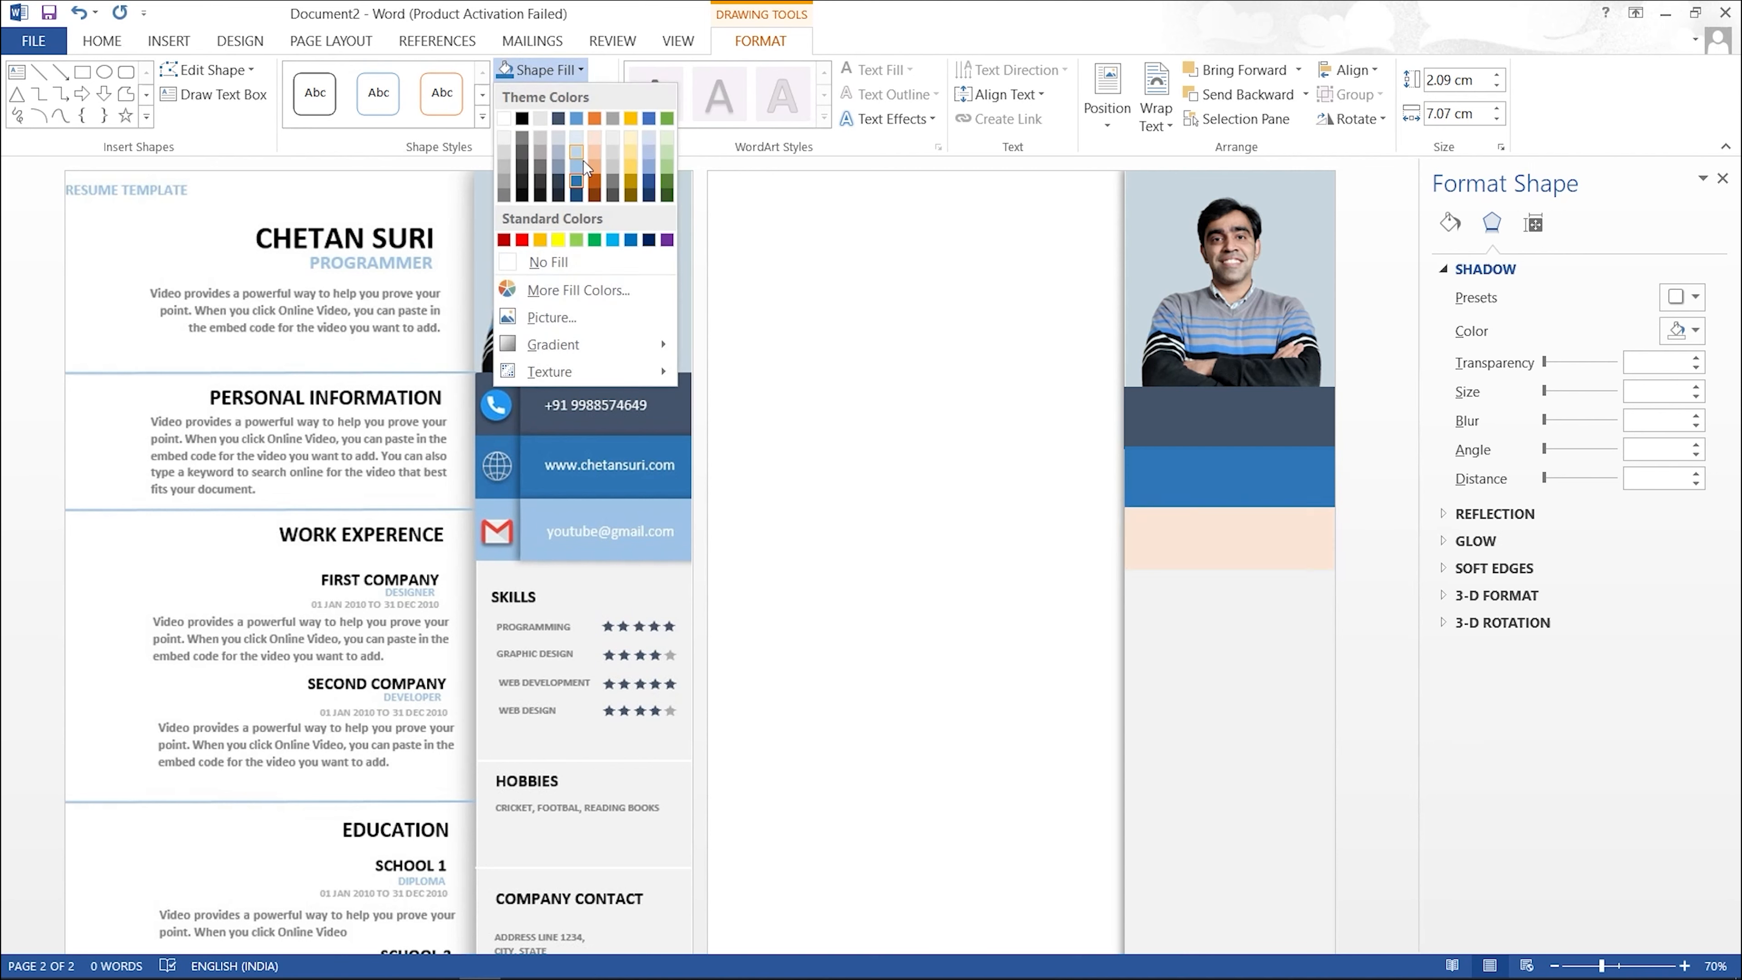
# Step: Fill the lowest band with a light blue theme colour
pyautogui.click(581, 168)
pyautogui.click(717, 204)
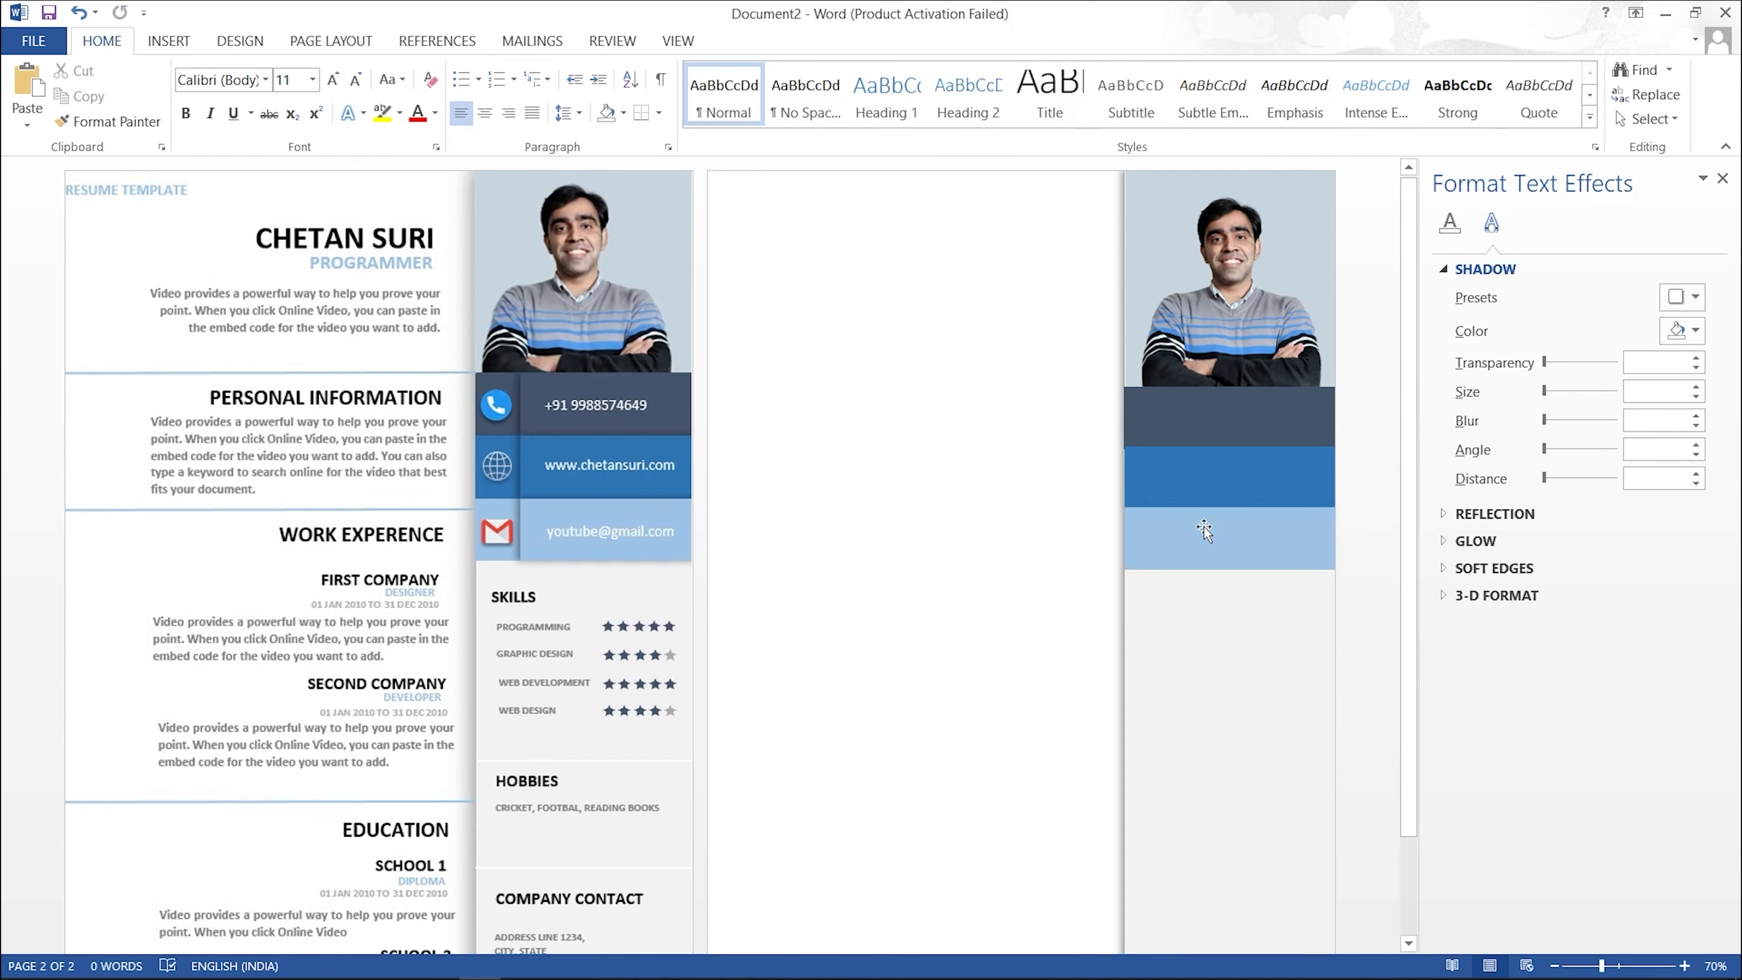
pyautogui.click(1216, 430)
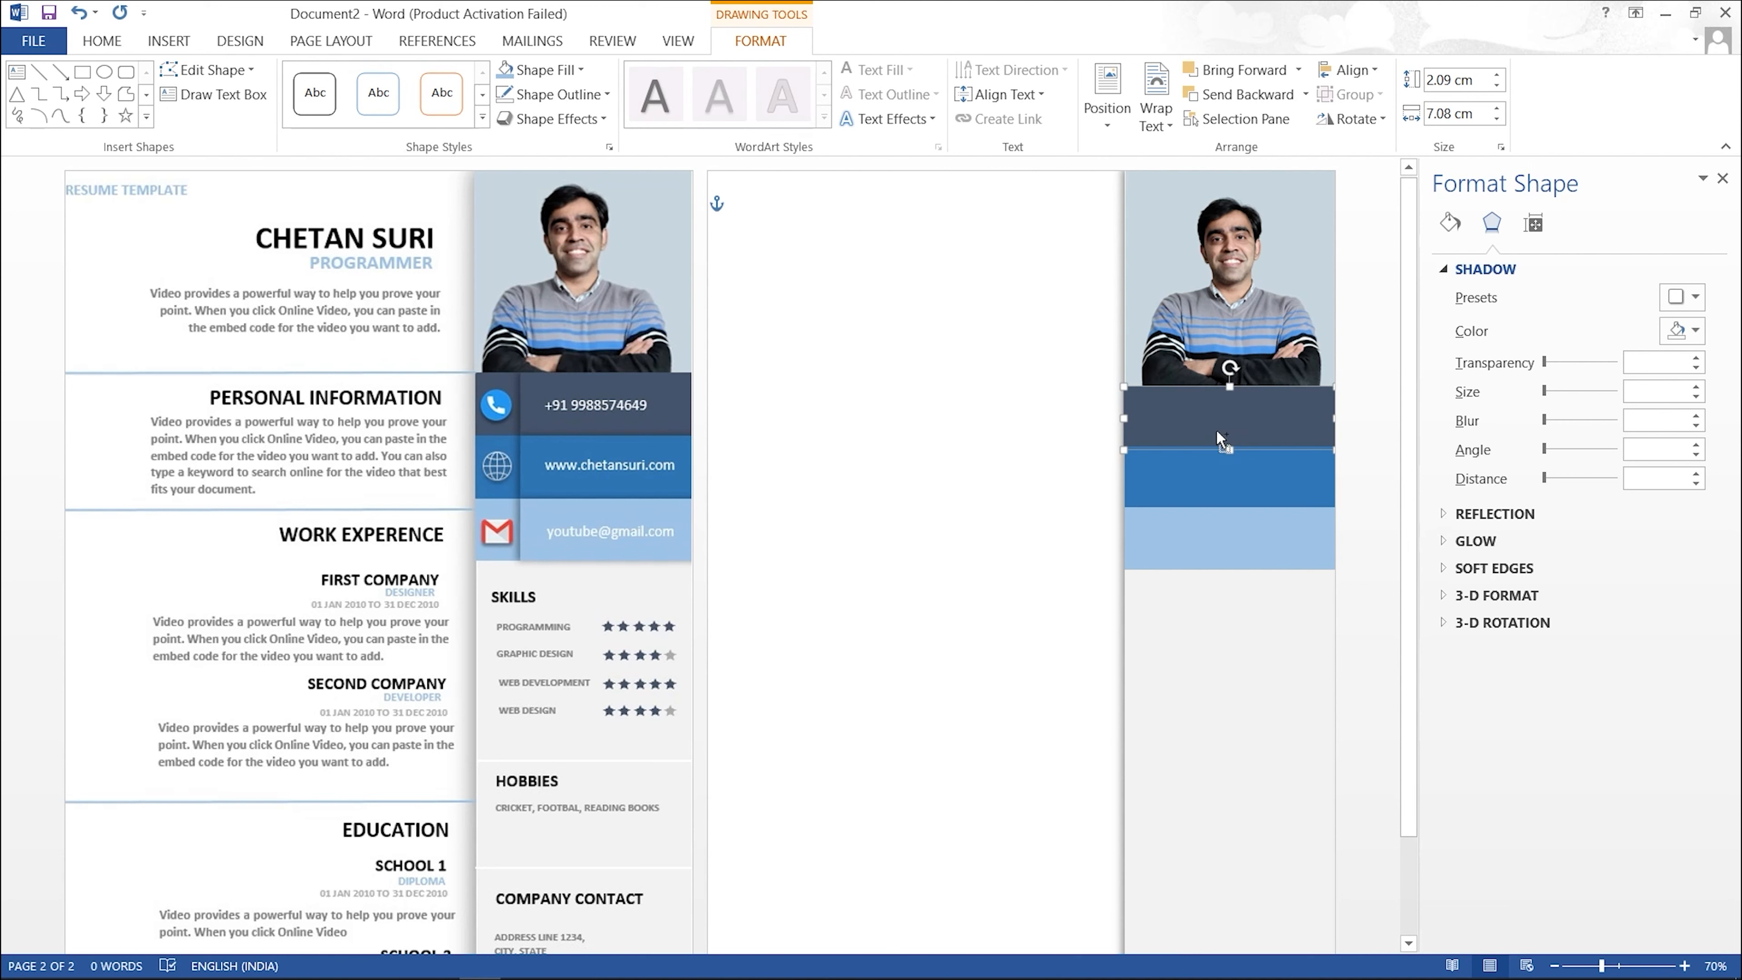
# Step: Duplicate the dark band and move the copy to the sidebar's left edge
pyautogui.moveTo(1217, 432); pyautogui.dragTo(1270, 431)
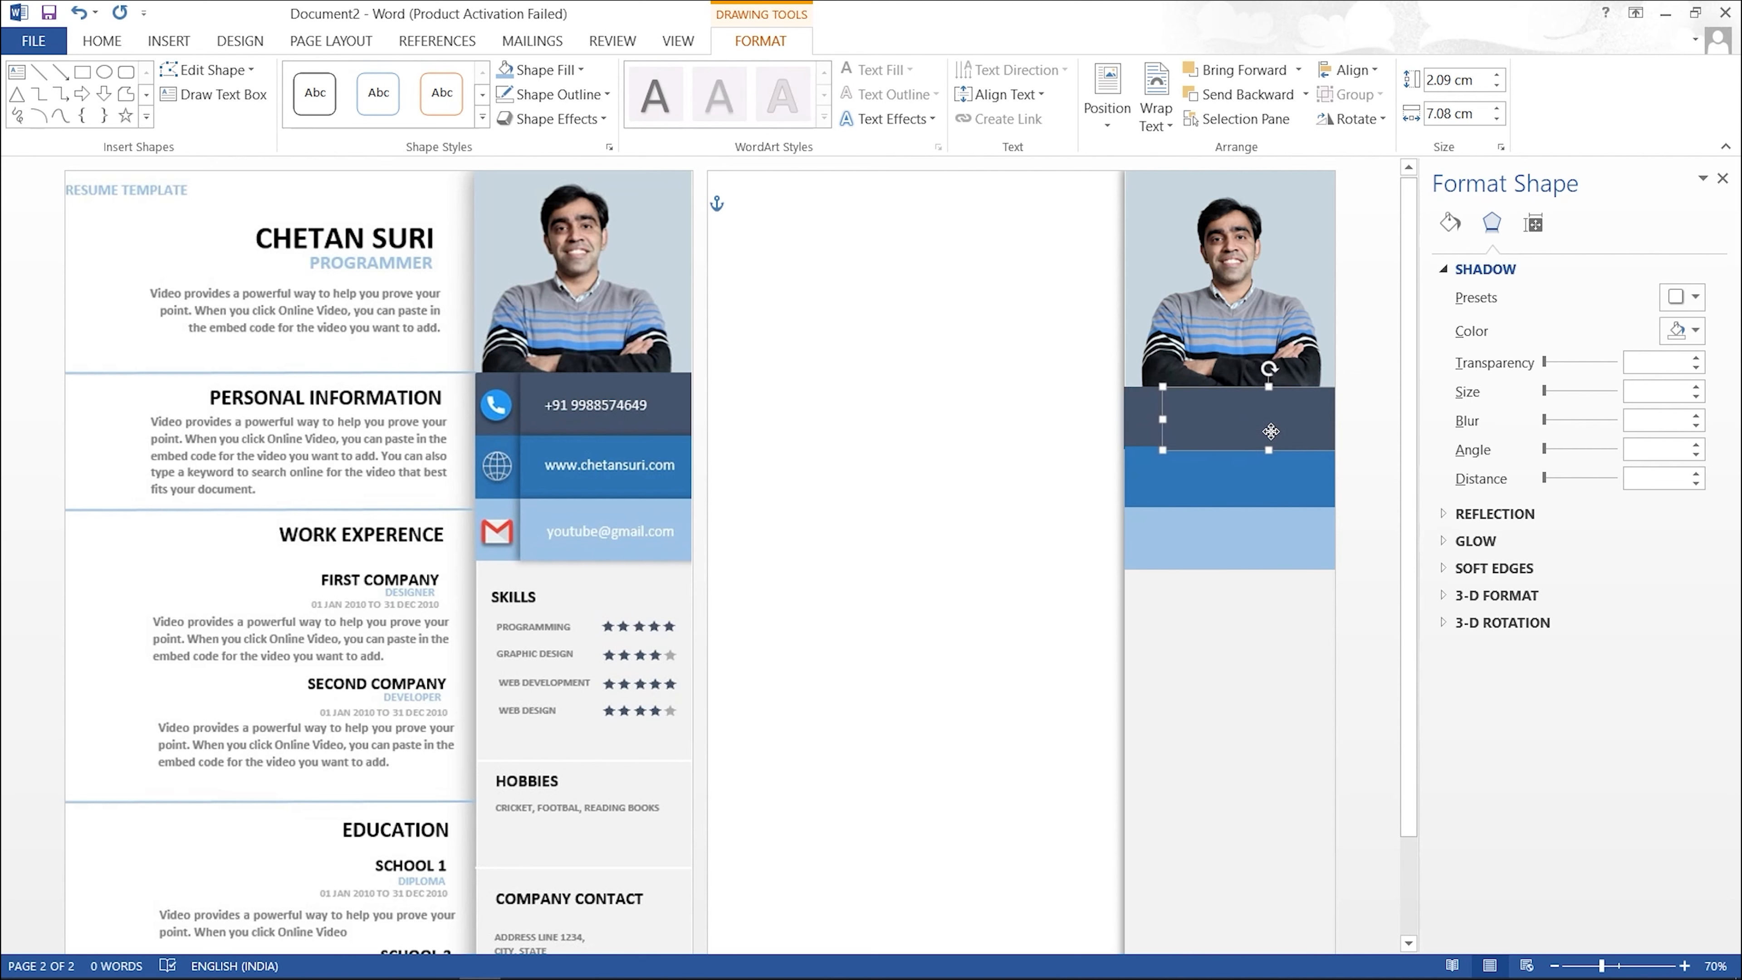
pyautogui.press('Up')
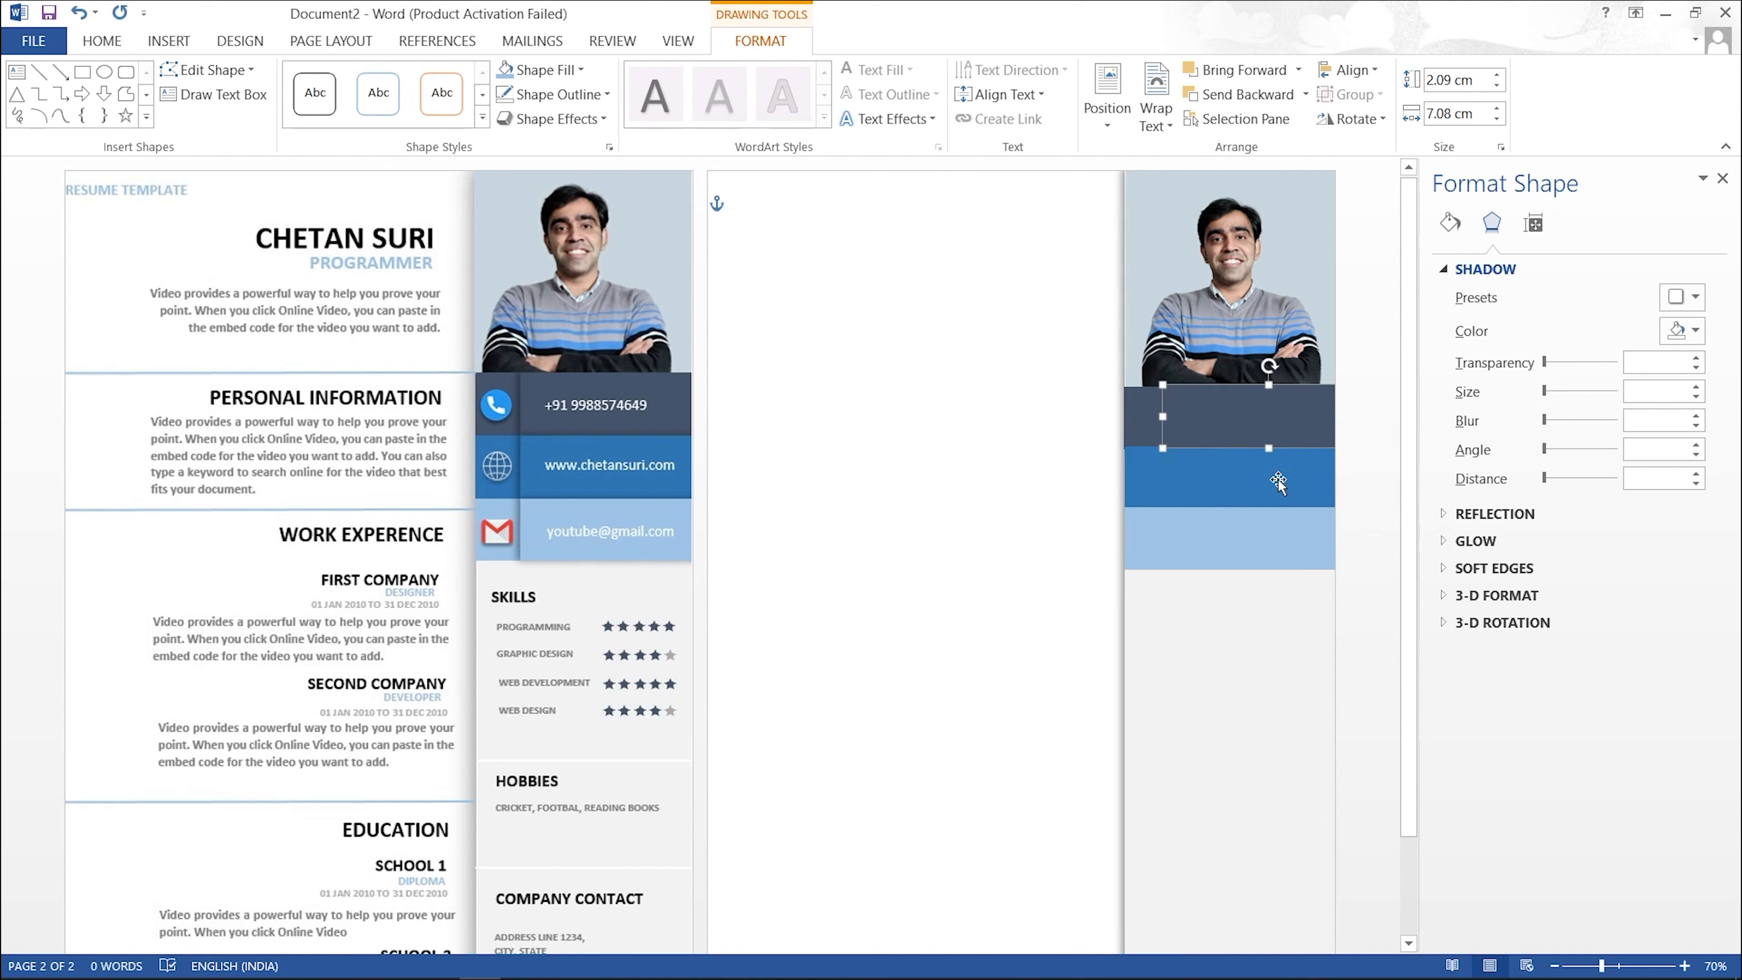
pyautogui.click(1279, 617)
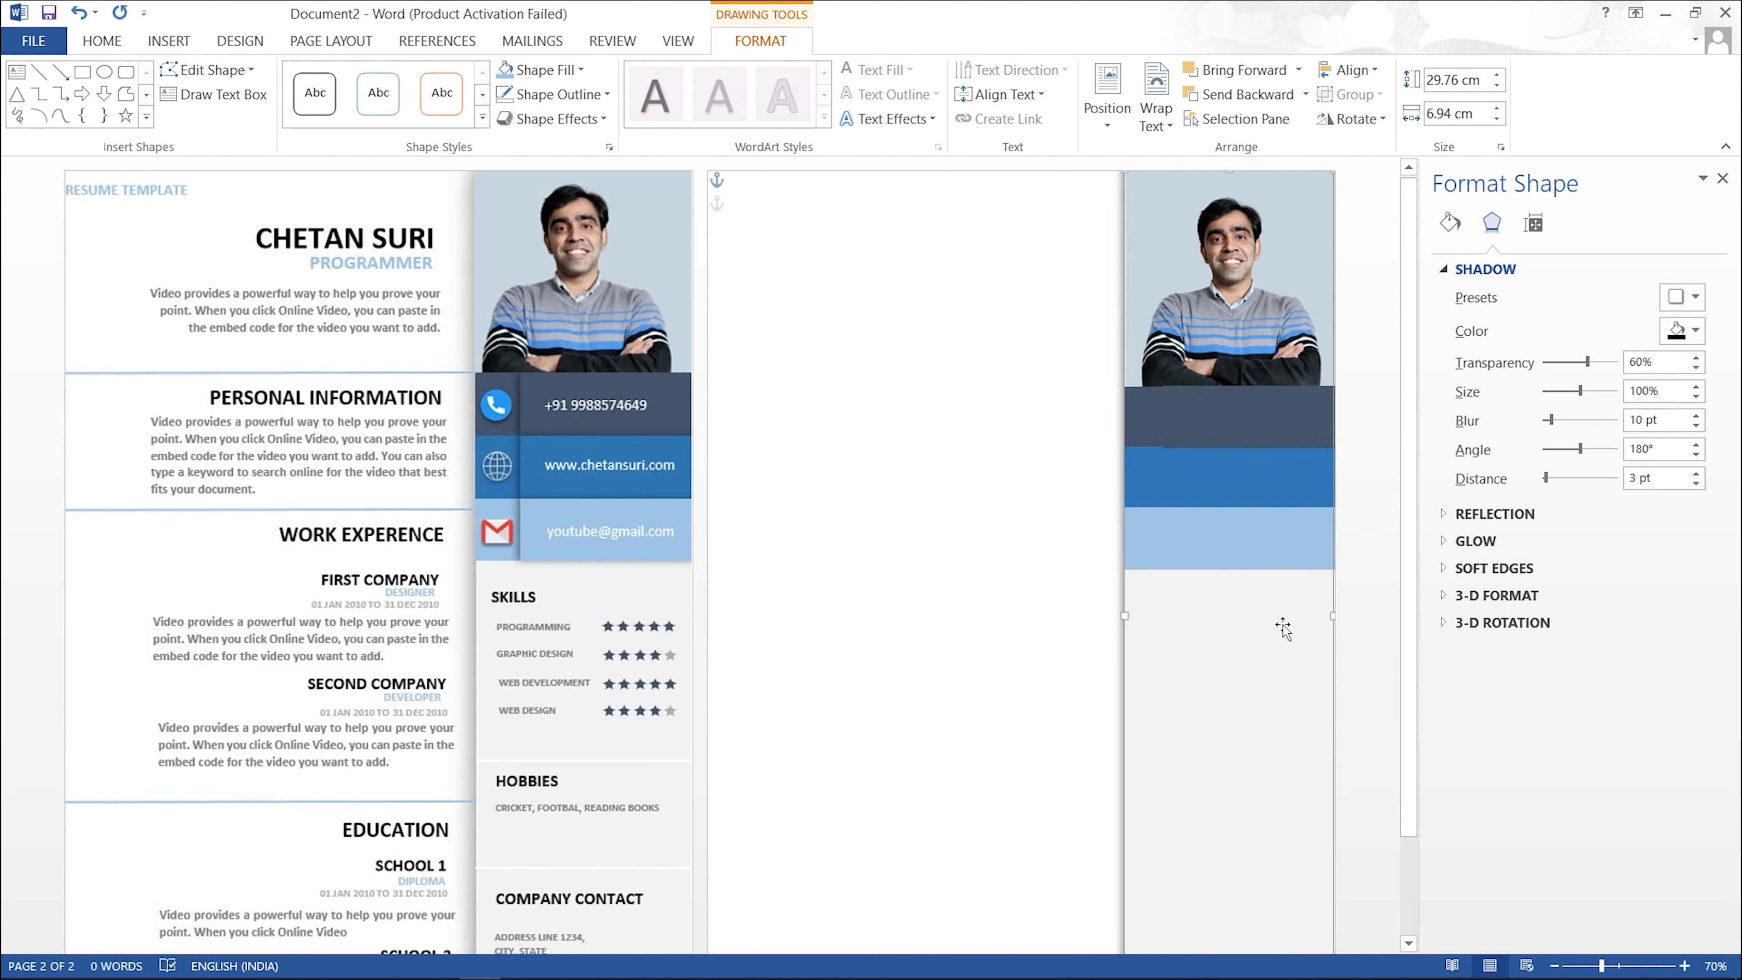
pyautogui.click(1237, 420)
pyautogui.click(1253, 622)
pyautogui.click(1226, 433)
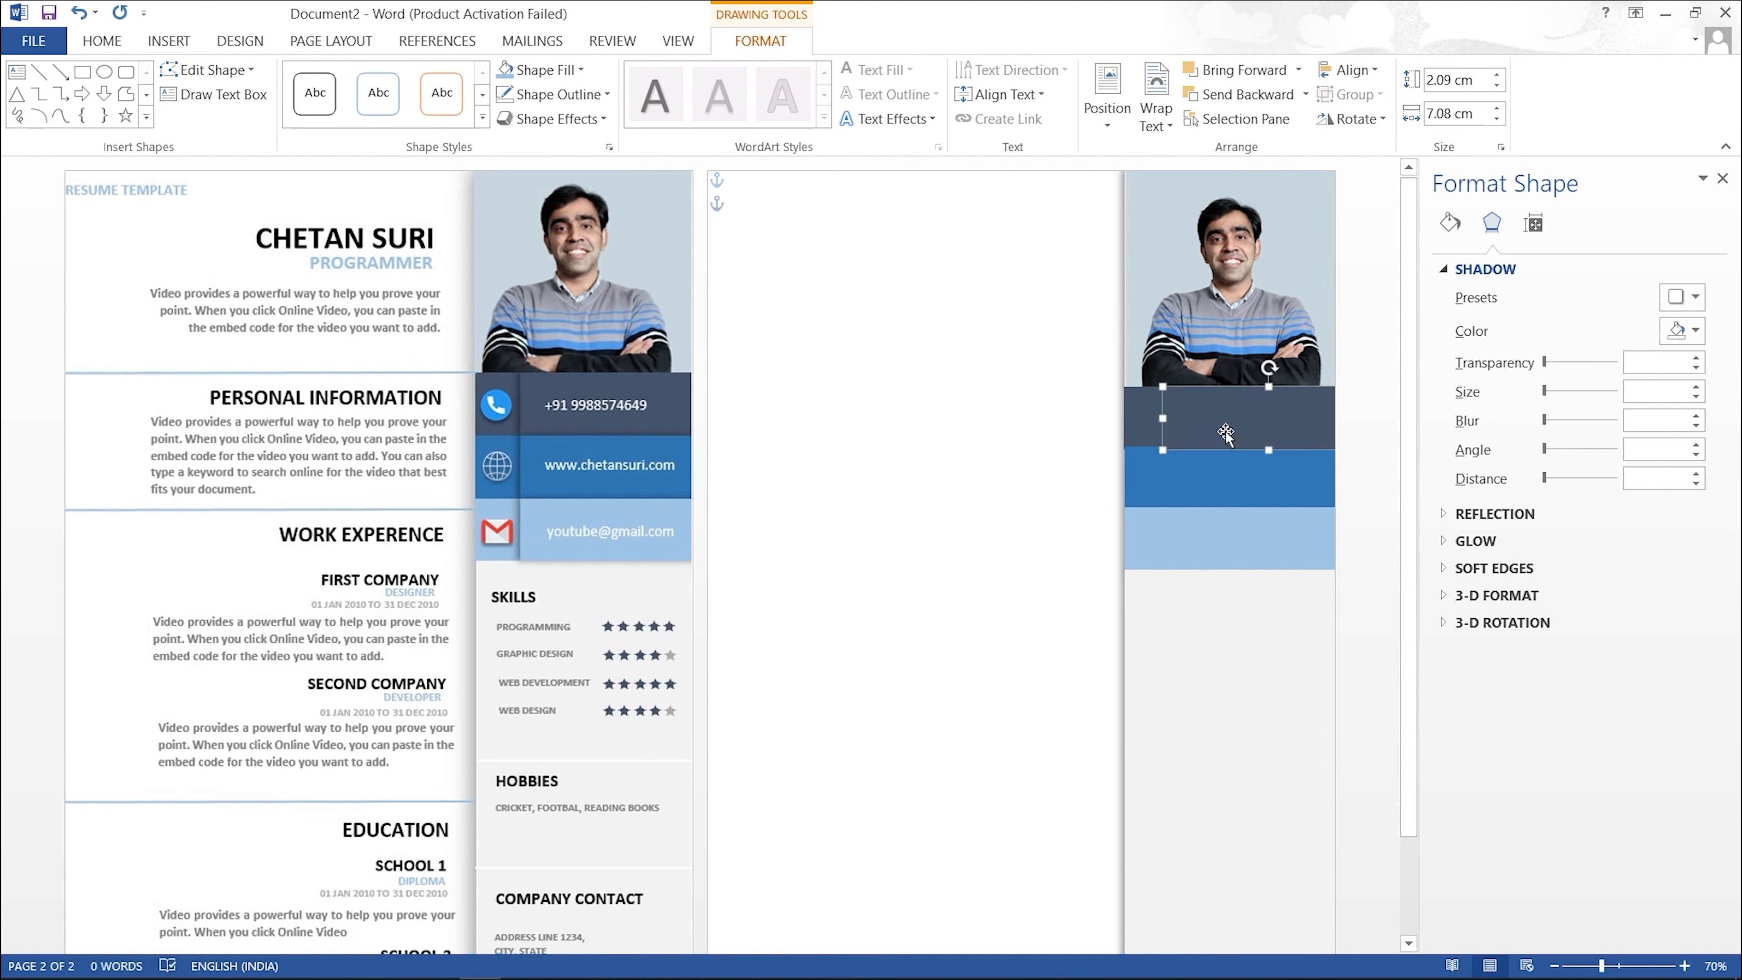
pyautogui.click(1293, 640)
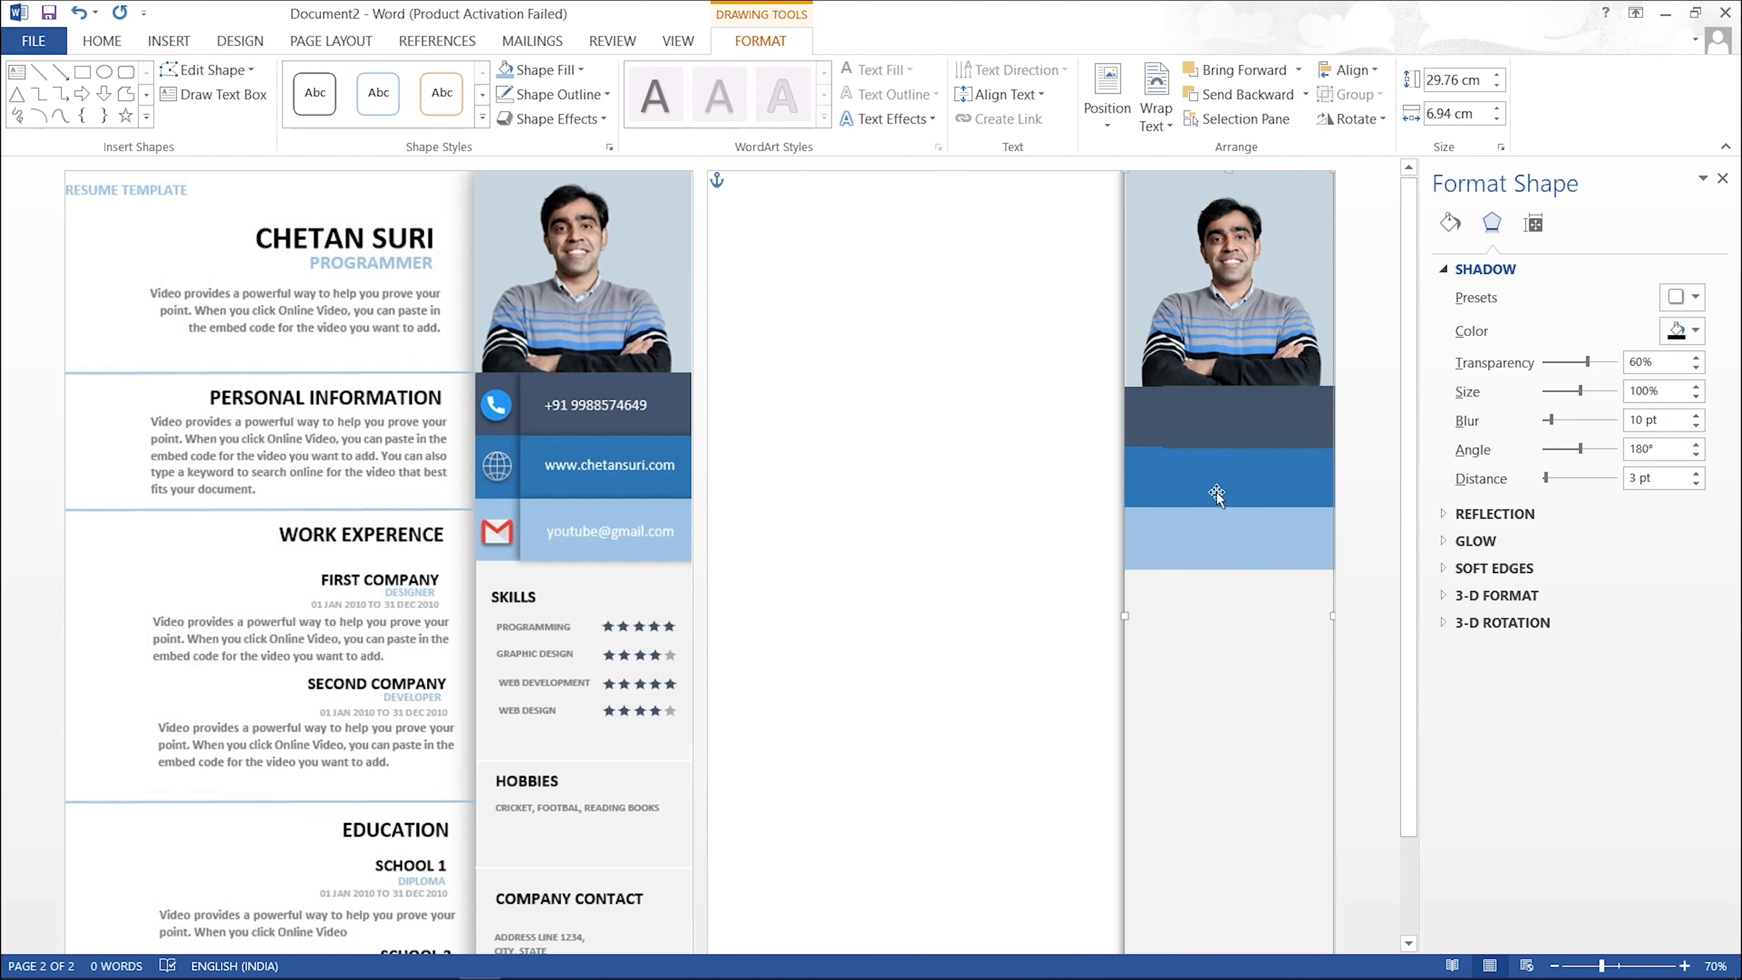
pyautogui.click(1242, 429)
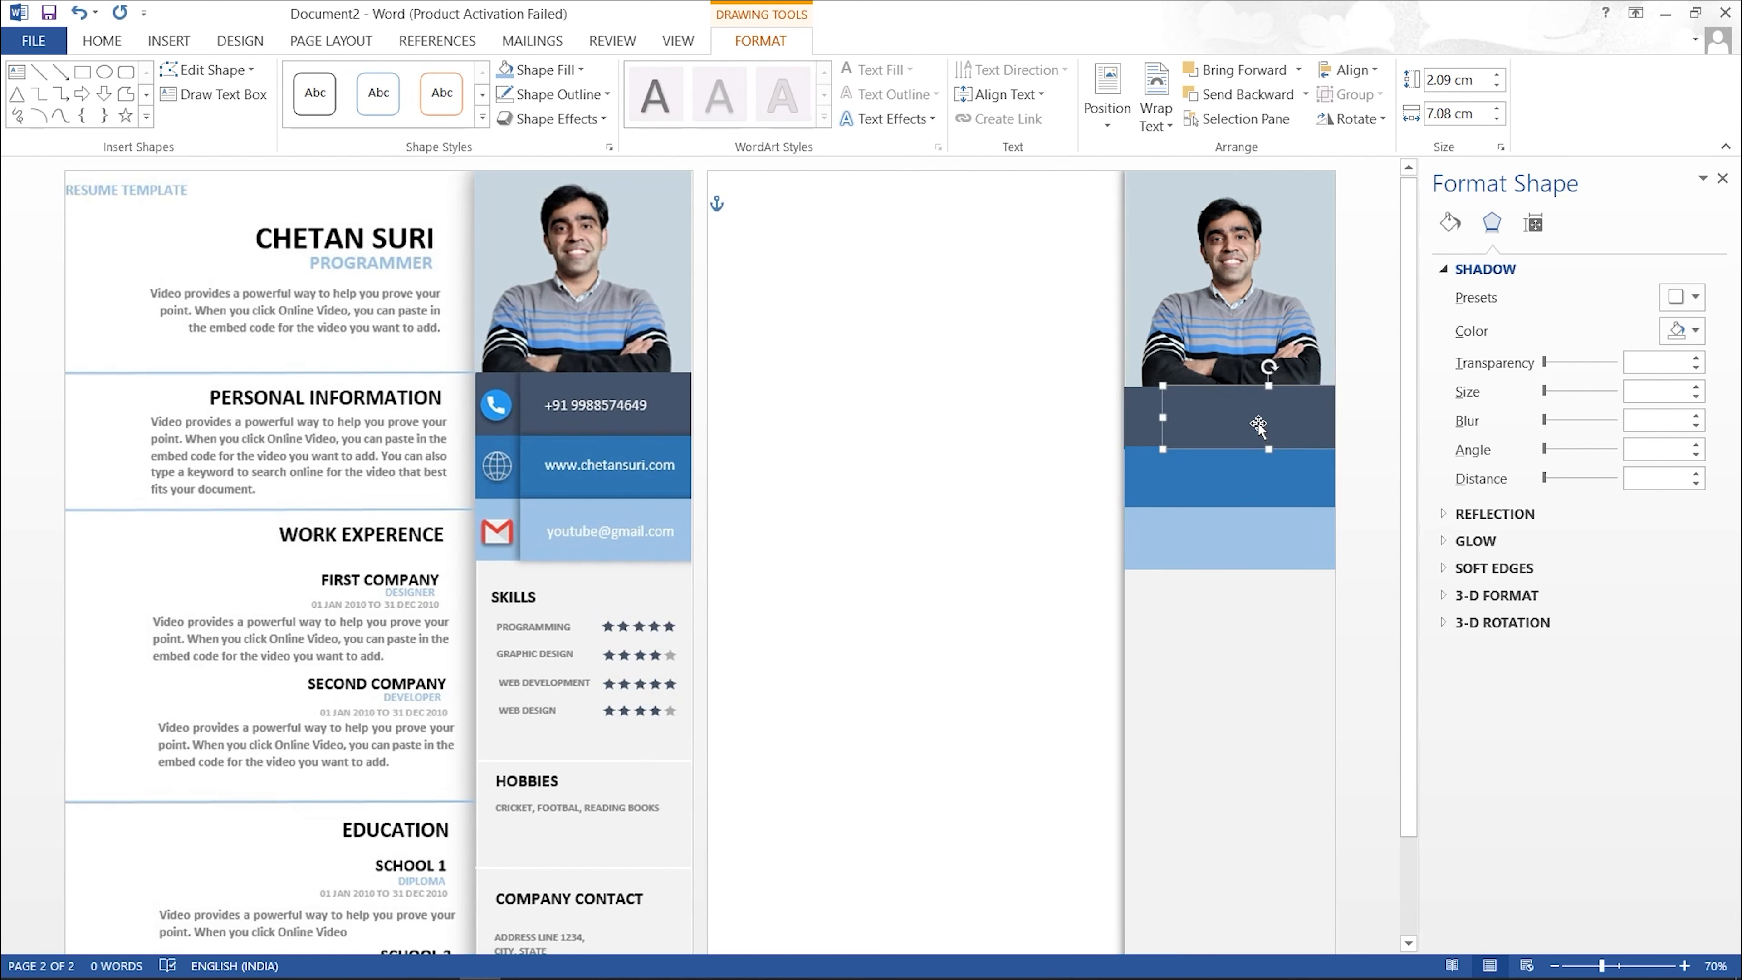
pyautogui.moveTo(1257, 423)
pyautogui.mouseDown()
pyautogui.moveTo(1193, 448)
pyautogui.moveTo(1210, 418)
pyautogui.moveTo(1262, 421)
pyautogui.mouseUp()
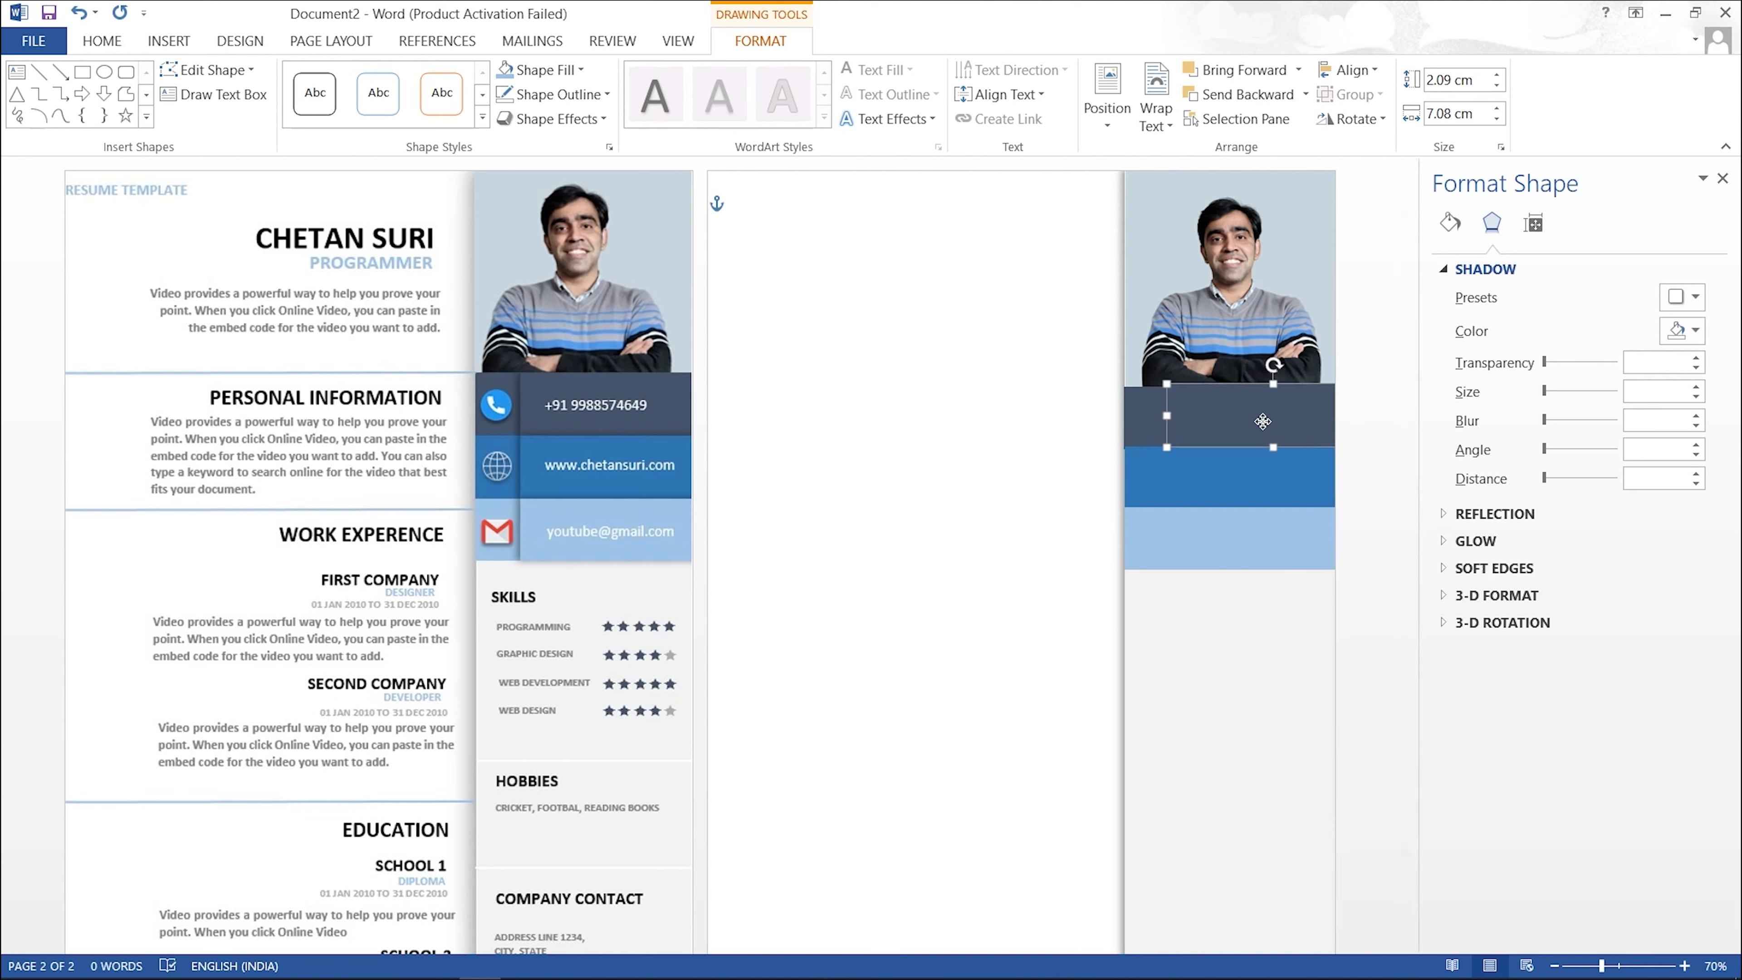
# Step: Nudge the light-blue band down two steps
pyautogui.click(1229, 649)
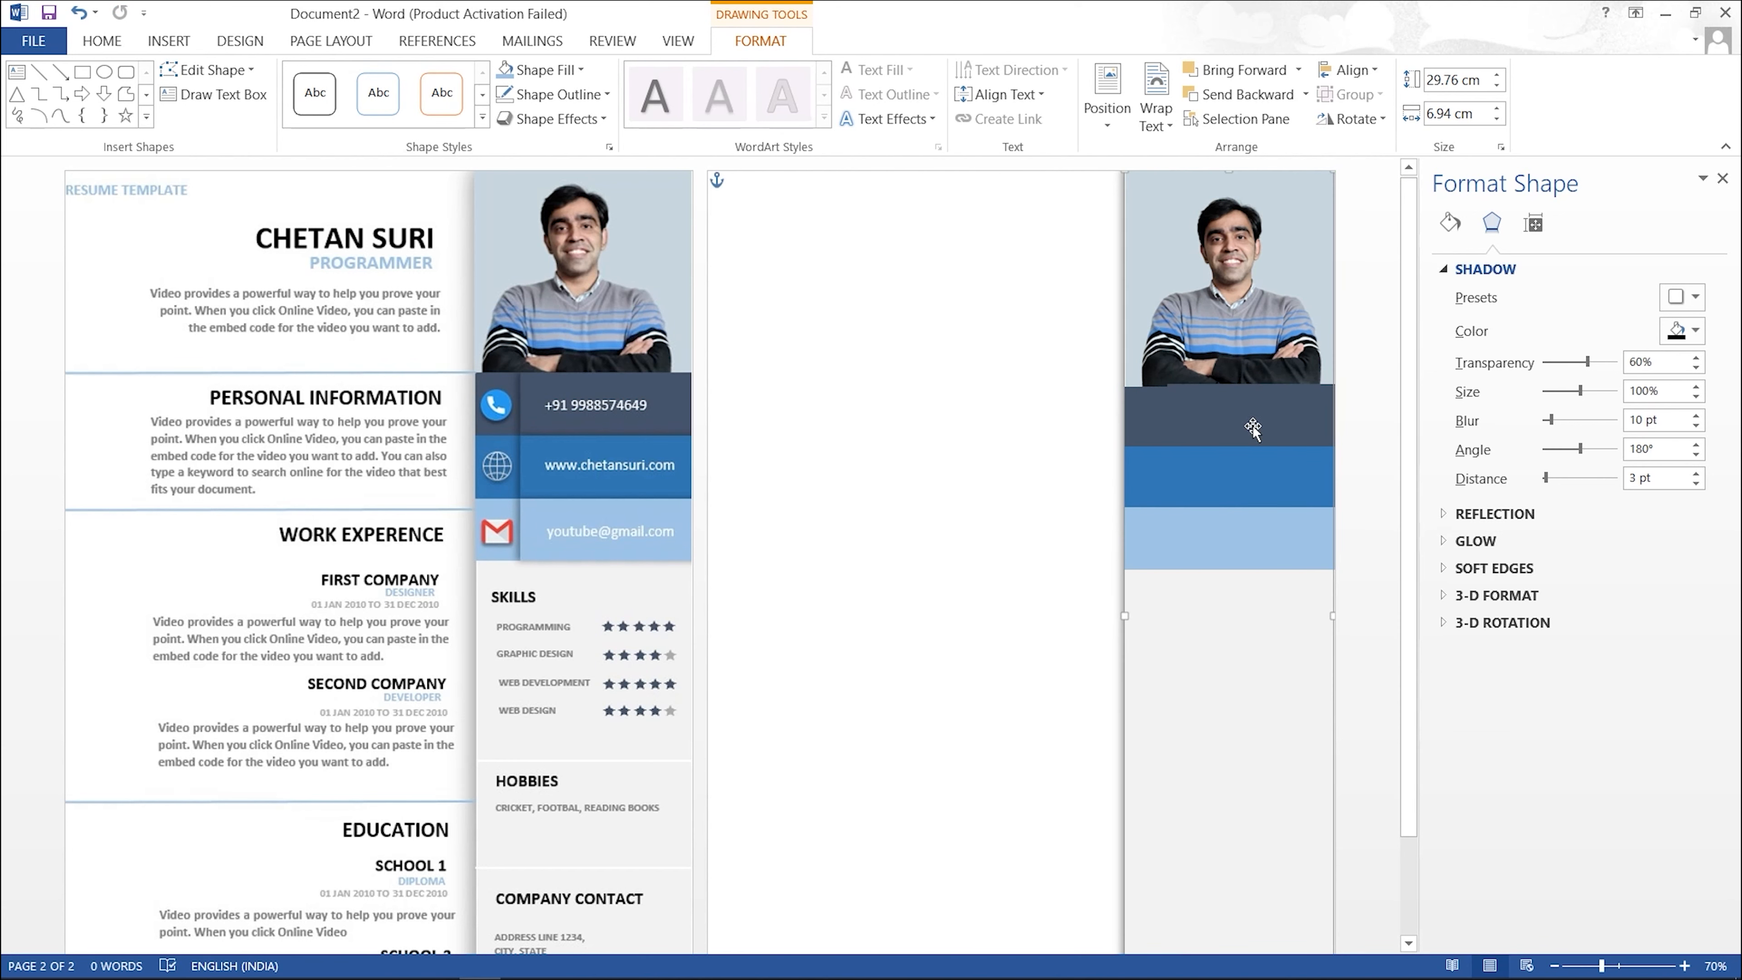
pyautogui.click(1255, 489)
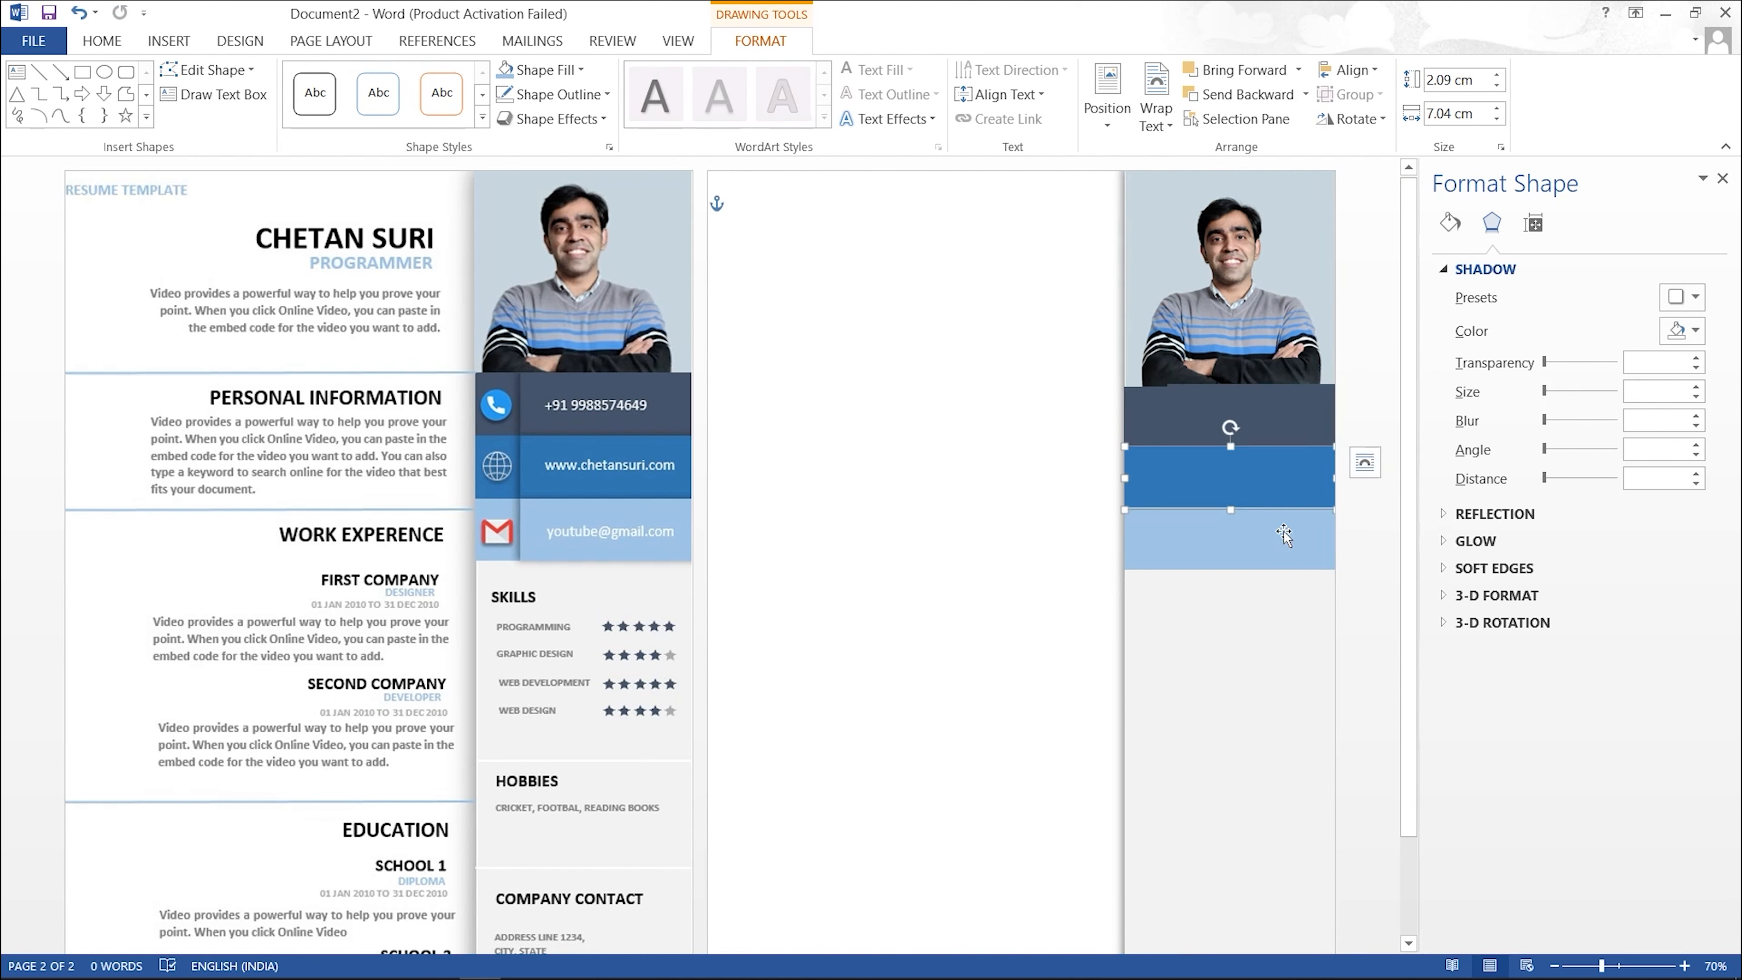
pyautogui.click(1237, 632)
pyautogui.click(1241, 558)
pyautogui.press('Down')
pyautogui.press('Down')
pyautogui.press('Down')
pyautogui.press('Down')
pyautogui.click(1245, 602)
pyautogui.click(1248, 548)
pyautogui.press('Down')
pyautogui.press('Down')
pyautogui.press('Down')
# Step: Nudge the blue and dark bands down to match
pyautogui.click(1252, 636)
pyautogui.click(1251, 493)
pyautogui.press('Down')
pyautogui.press('Down')
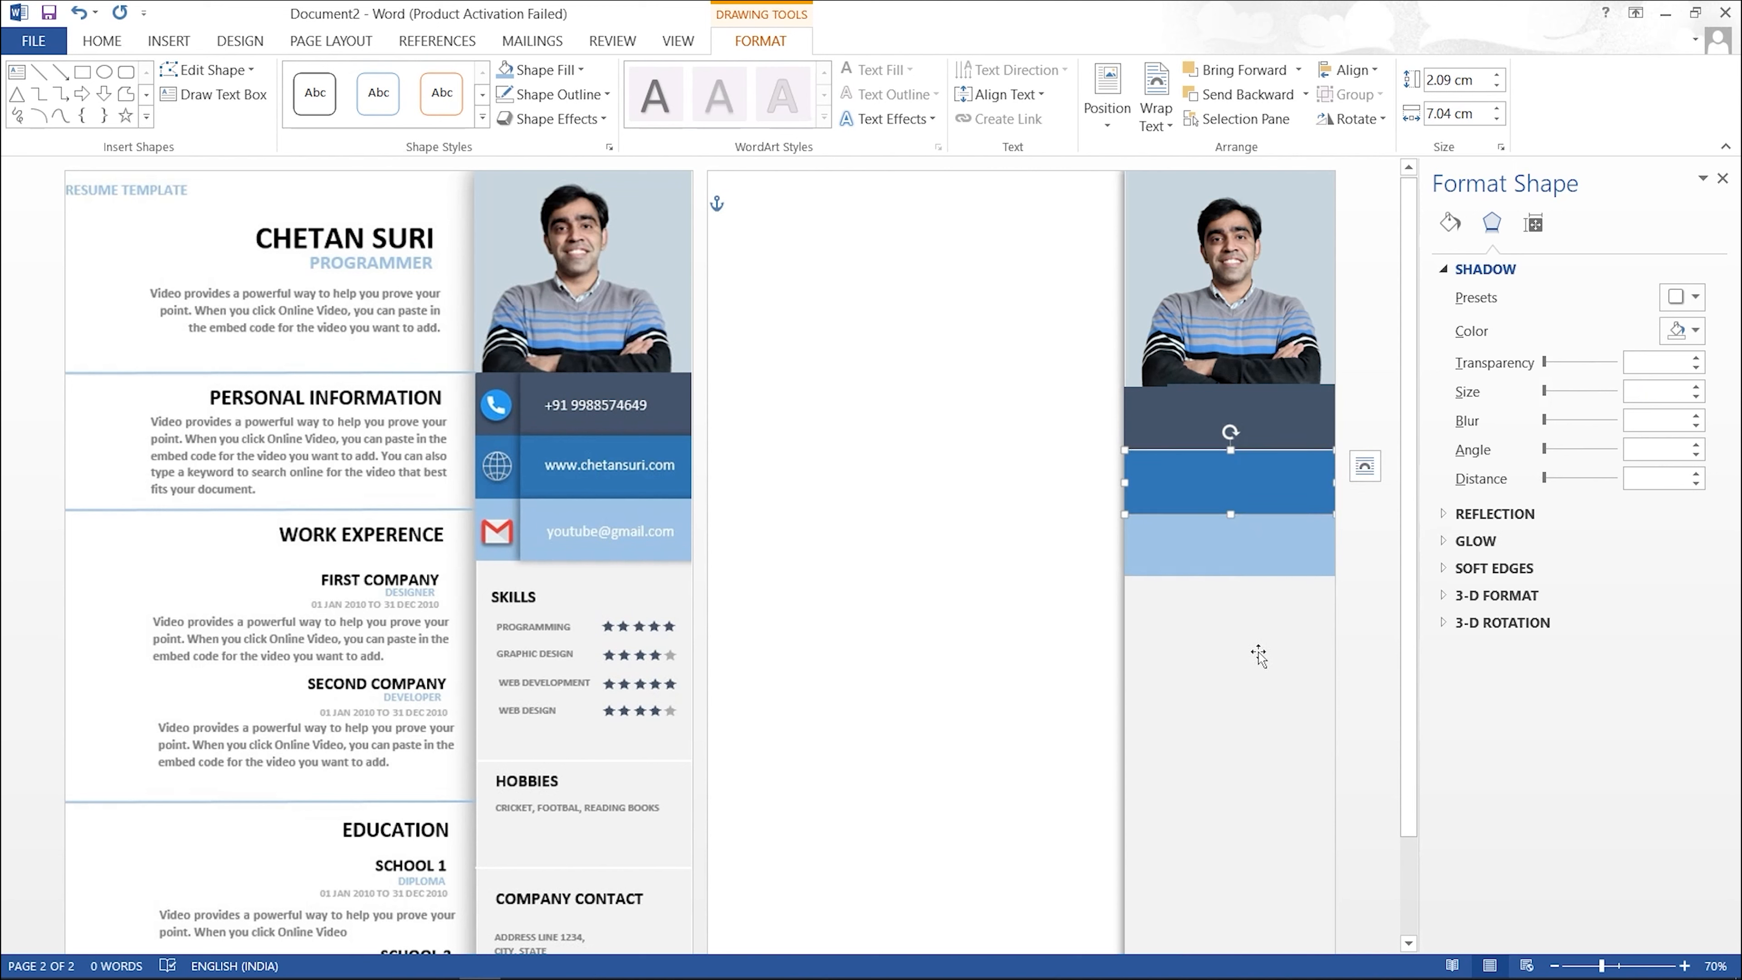
pyautogui.click(1247, 410)
pyautogui.press('Down')
pyautogui.press('Down')
pyautogui.click(1242, 648)
pyautogui.click(1251, 420)
pyautogui.press('Down')
pyautogui.click(1259, 638)
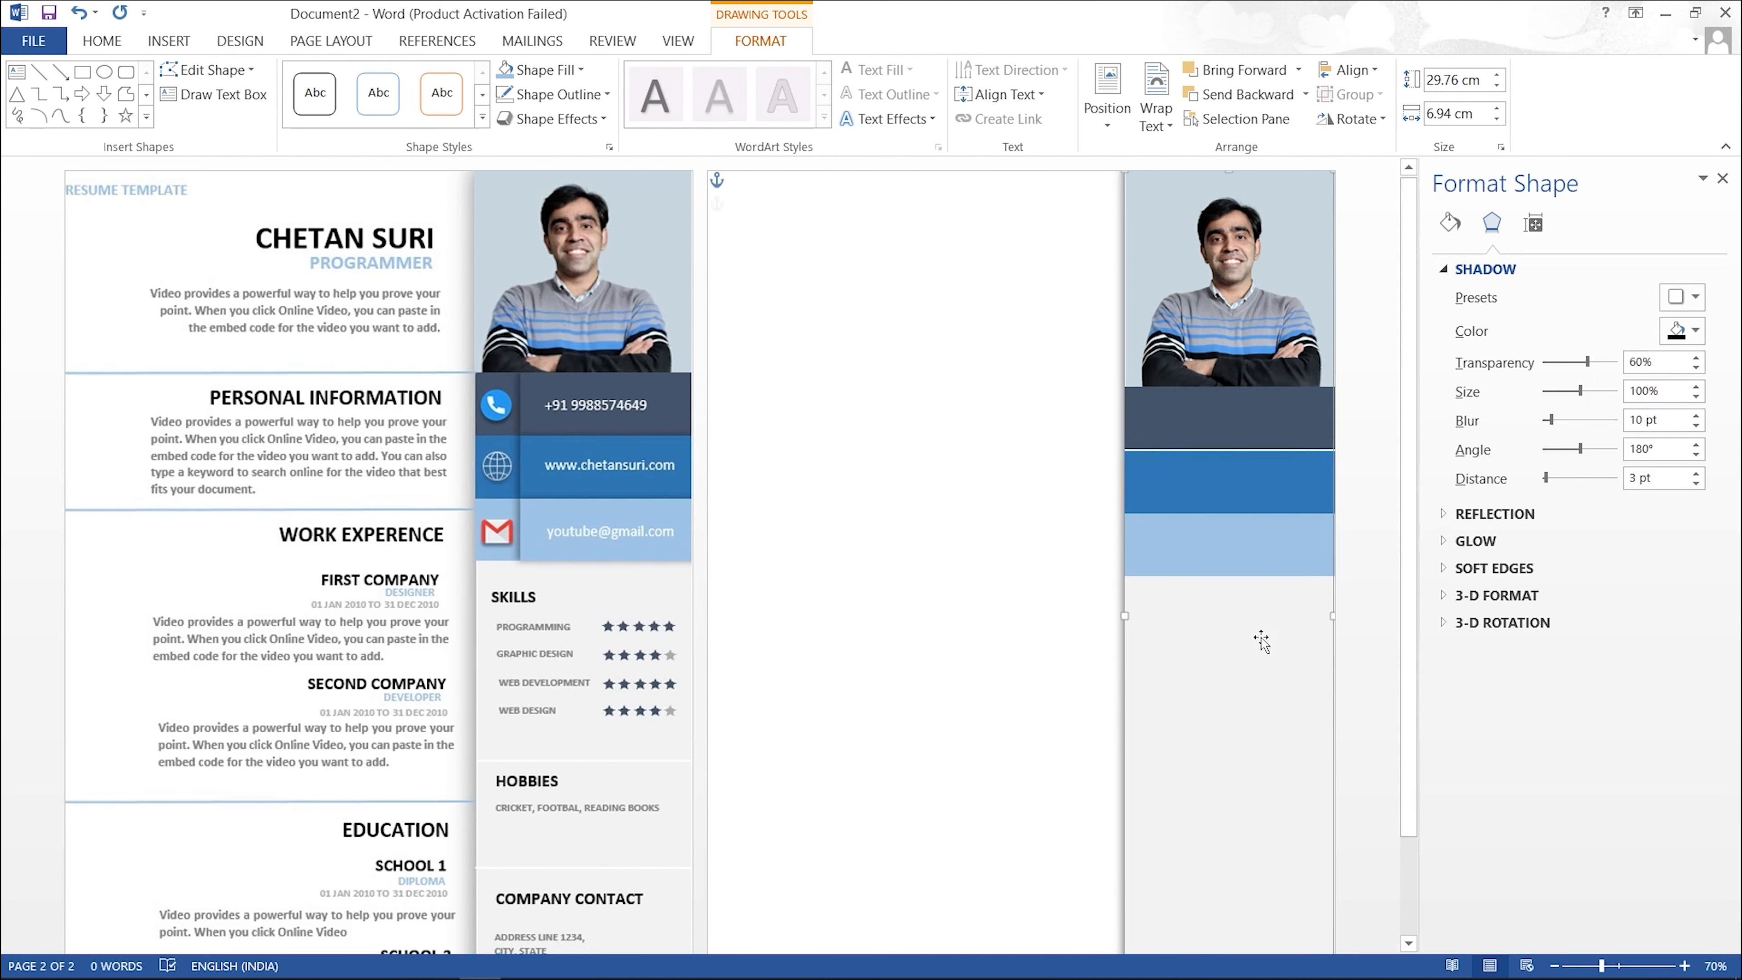
pyautogui.click(1230, 427)
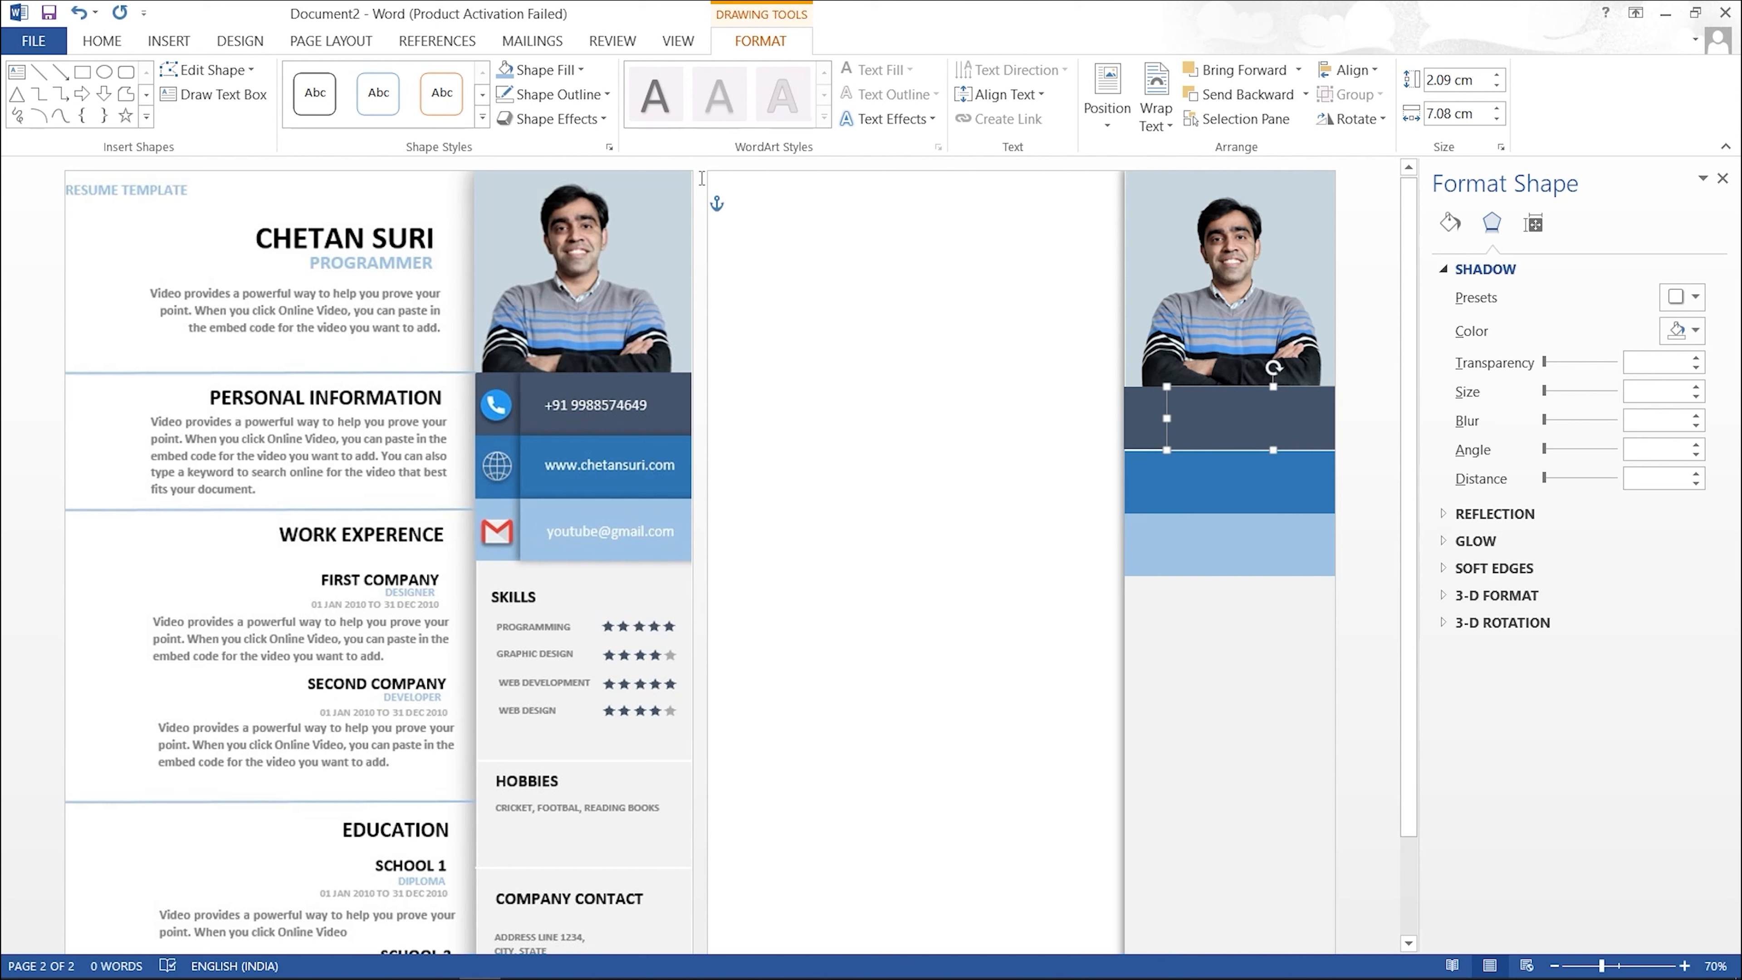
# Step: Give the small dark bar an Offset Left shadow with a 10 pt blur
pyautogui.click(585, 122)
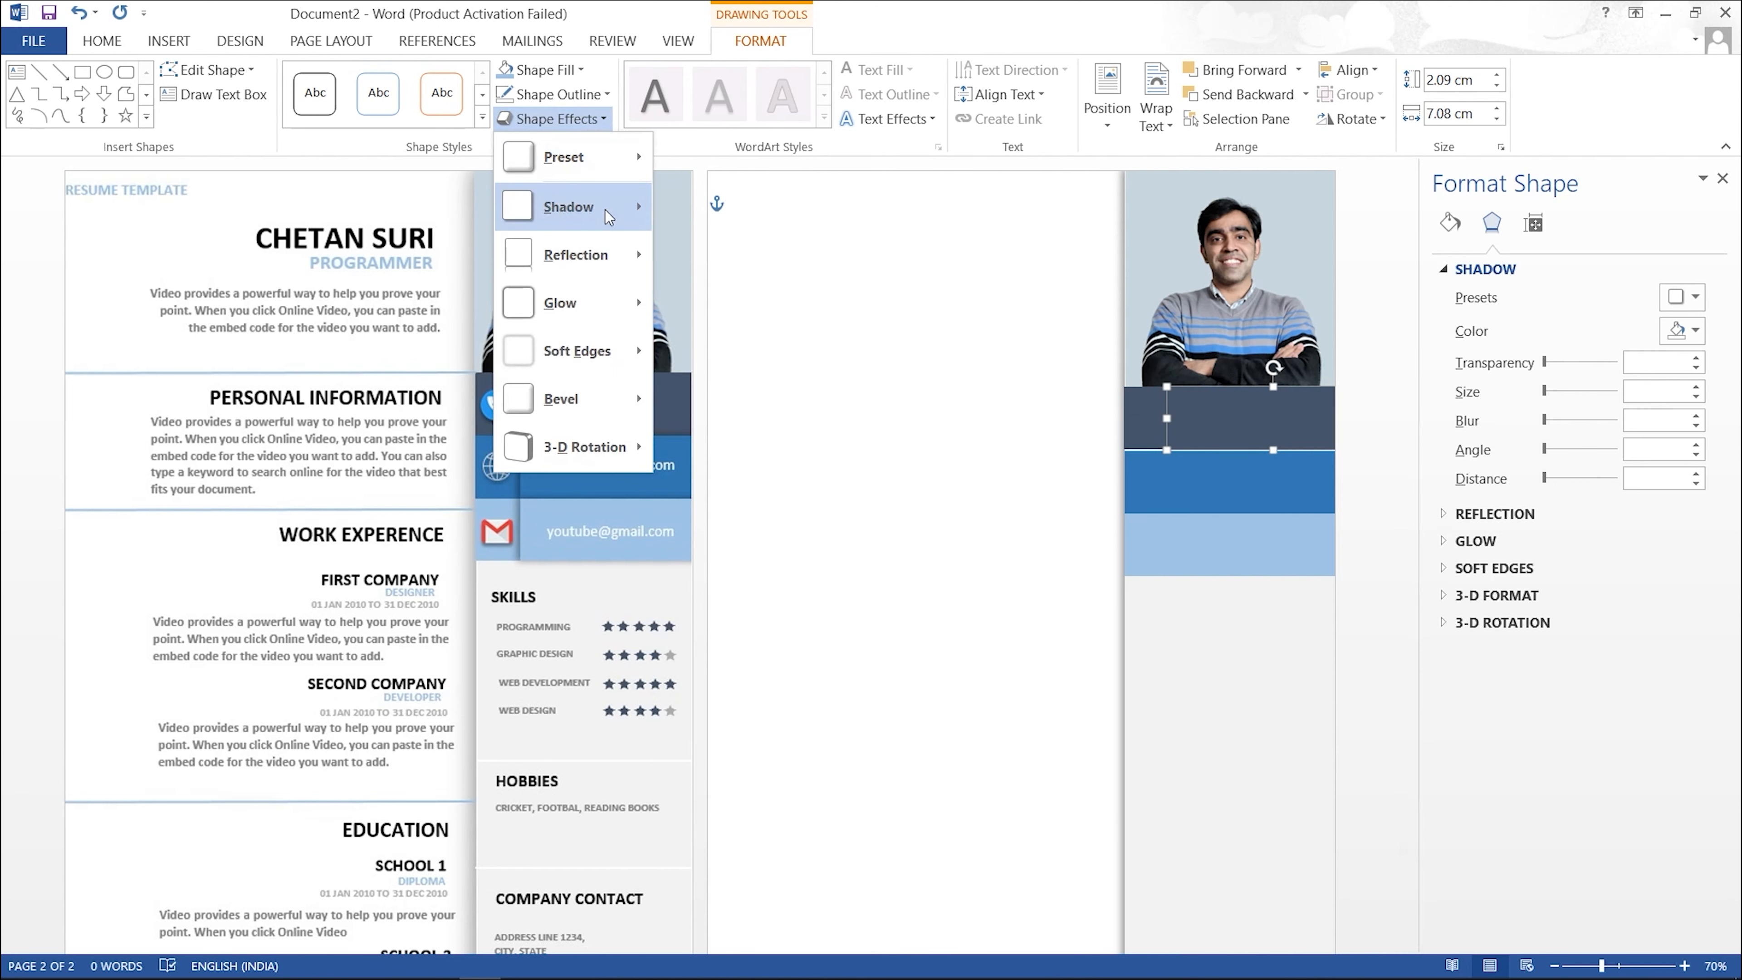
pyautogui.moveTo(606, 210)
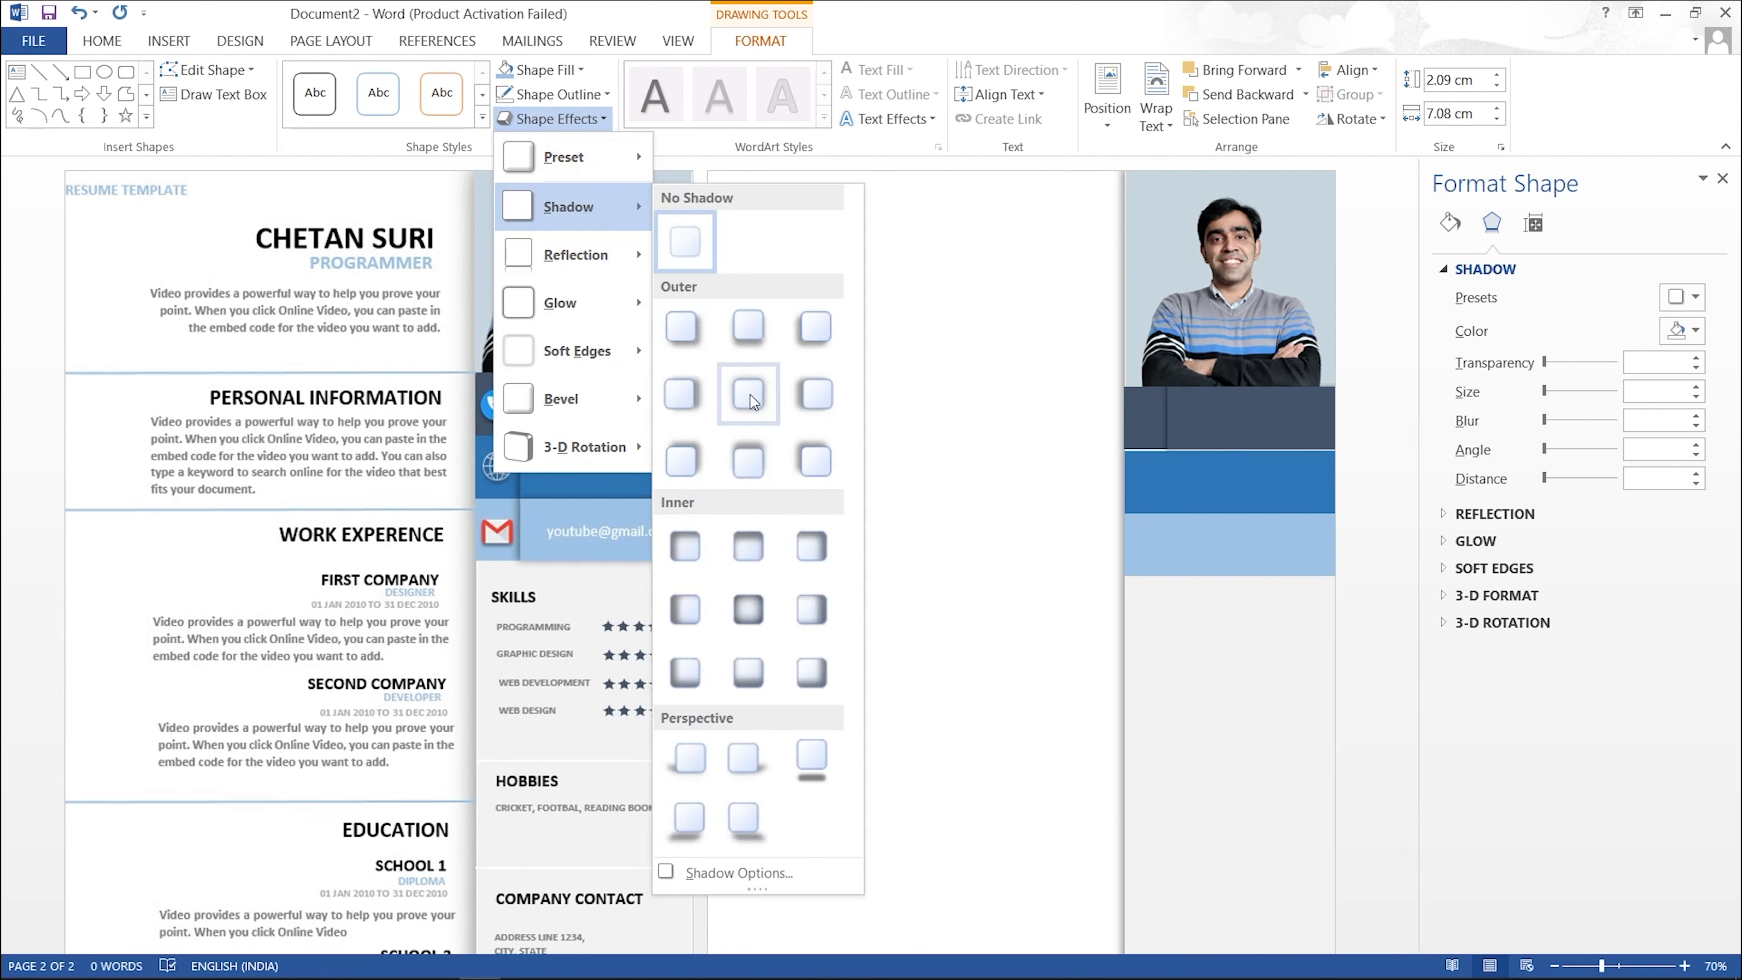
pyautogui.click(807, 395)
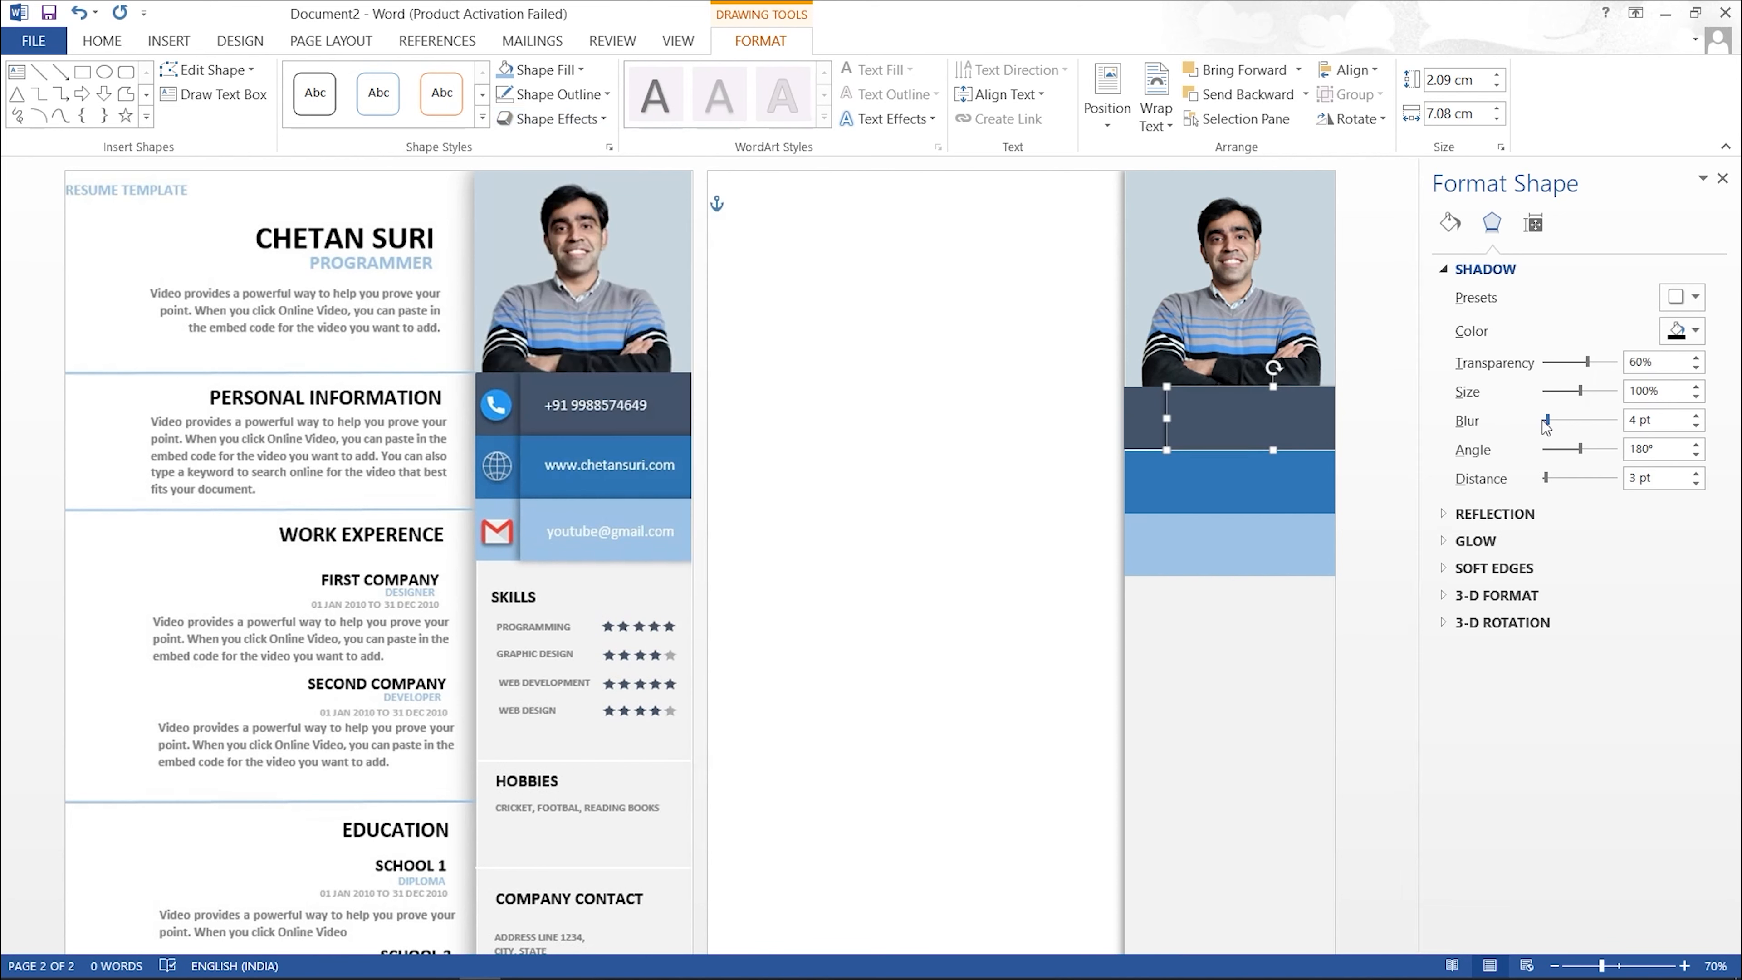
pyautogui.moveTo(1548, 420); pyautogui.dragTo(1551, 422)
# Step: Raise the medium-blue bar slightly
pyautogui.click(1245, 655)
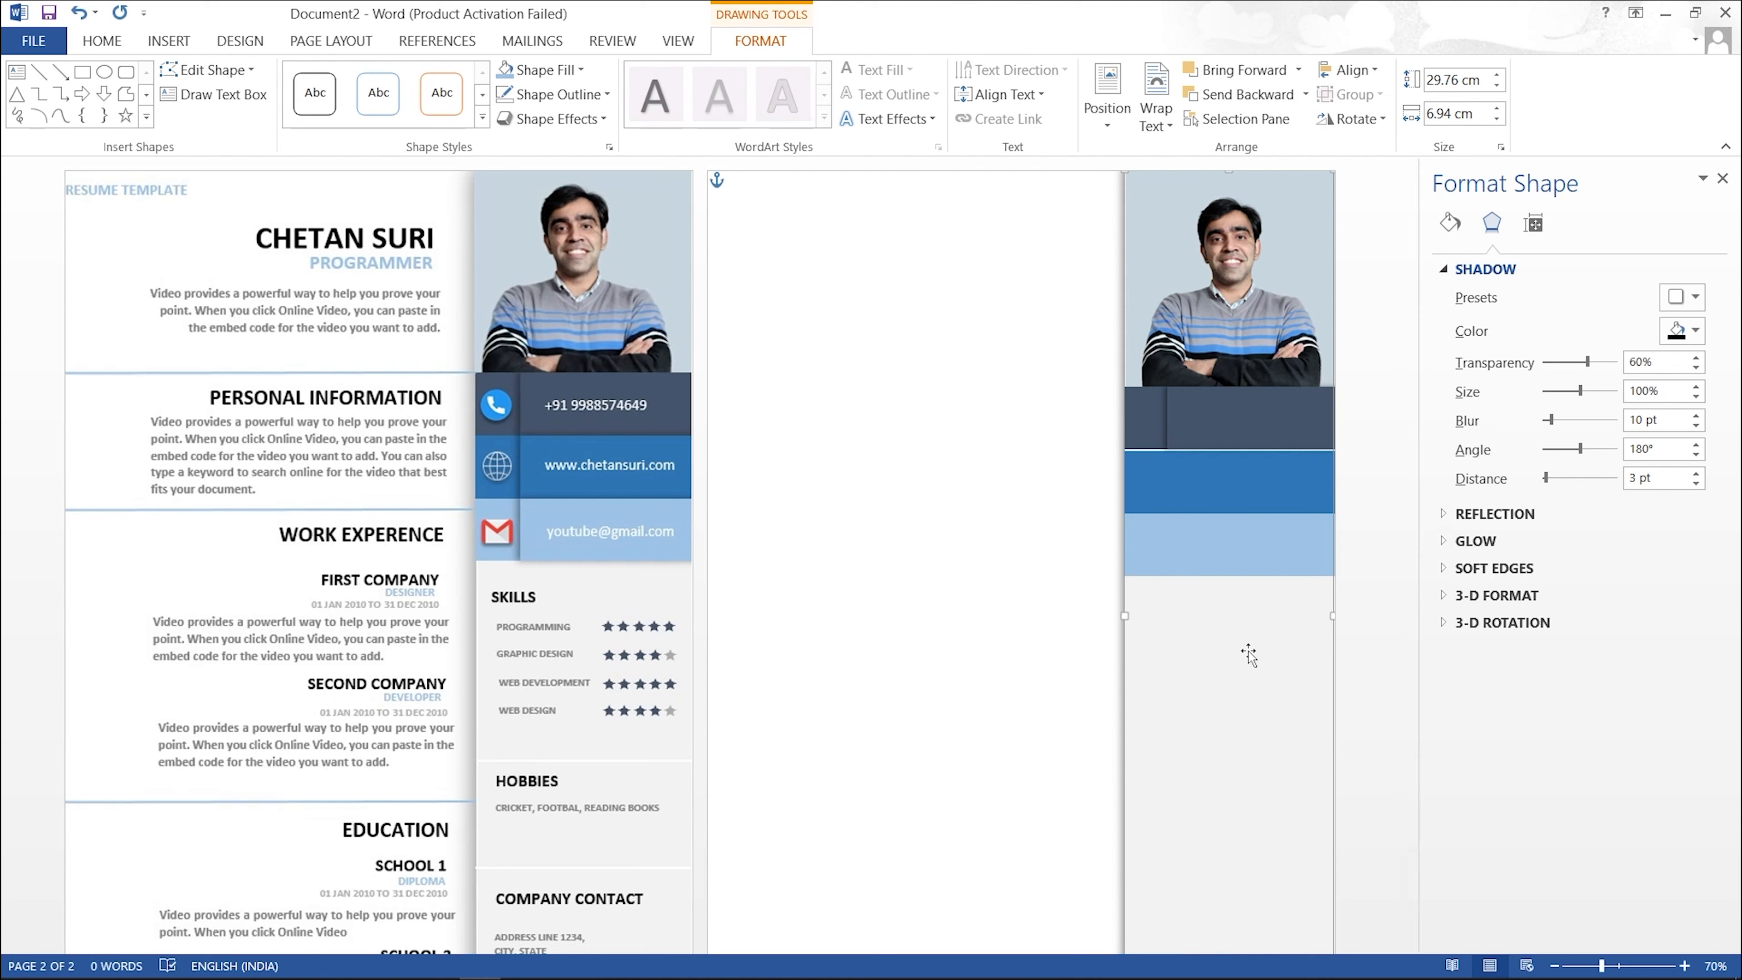
pyautogui.click(1256, 498)
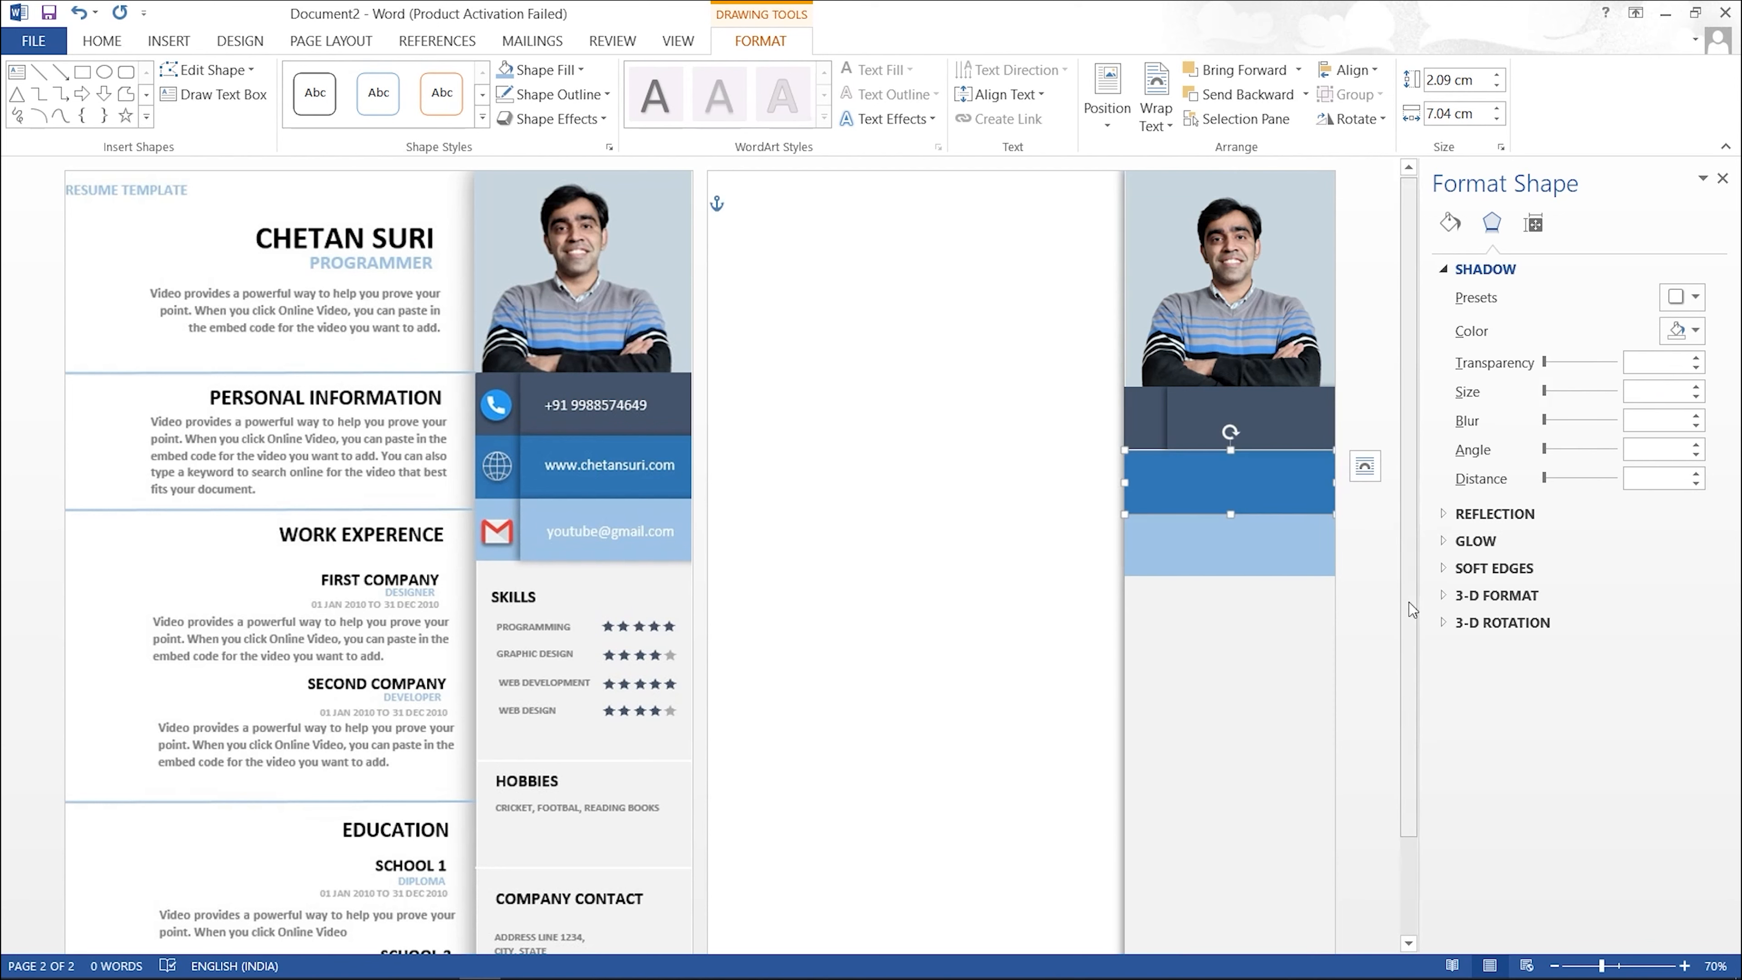
pyautogui.press('Up')
pyautogui.press('Up')
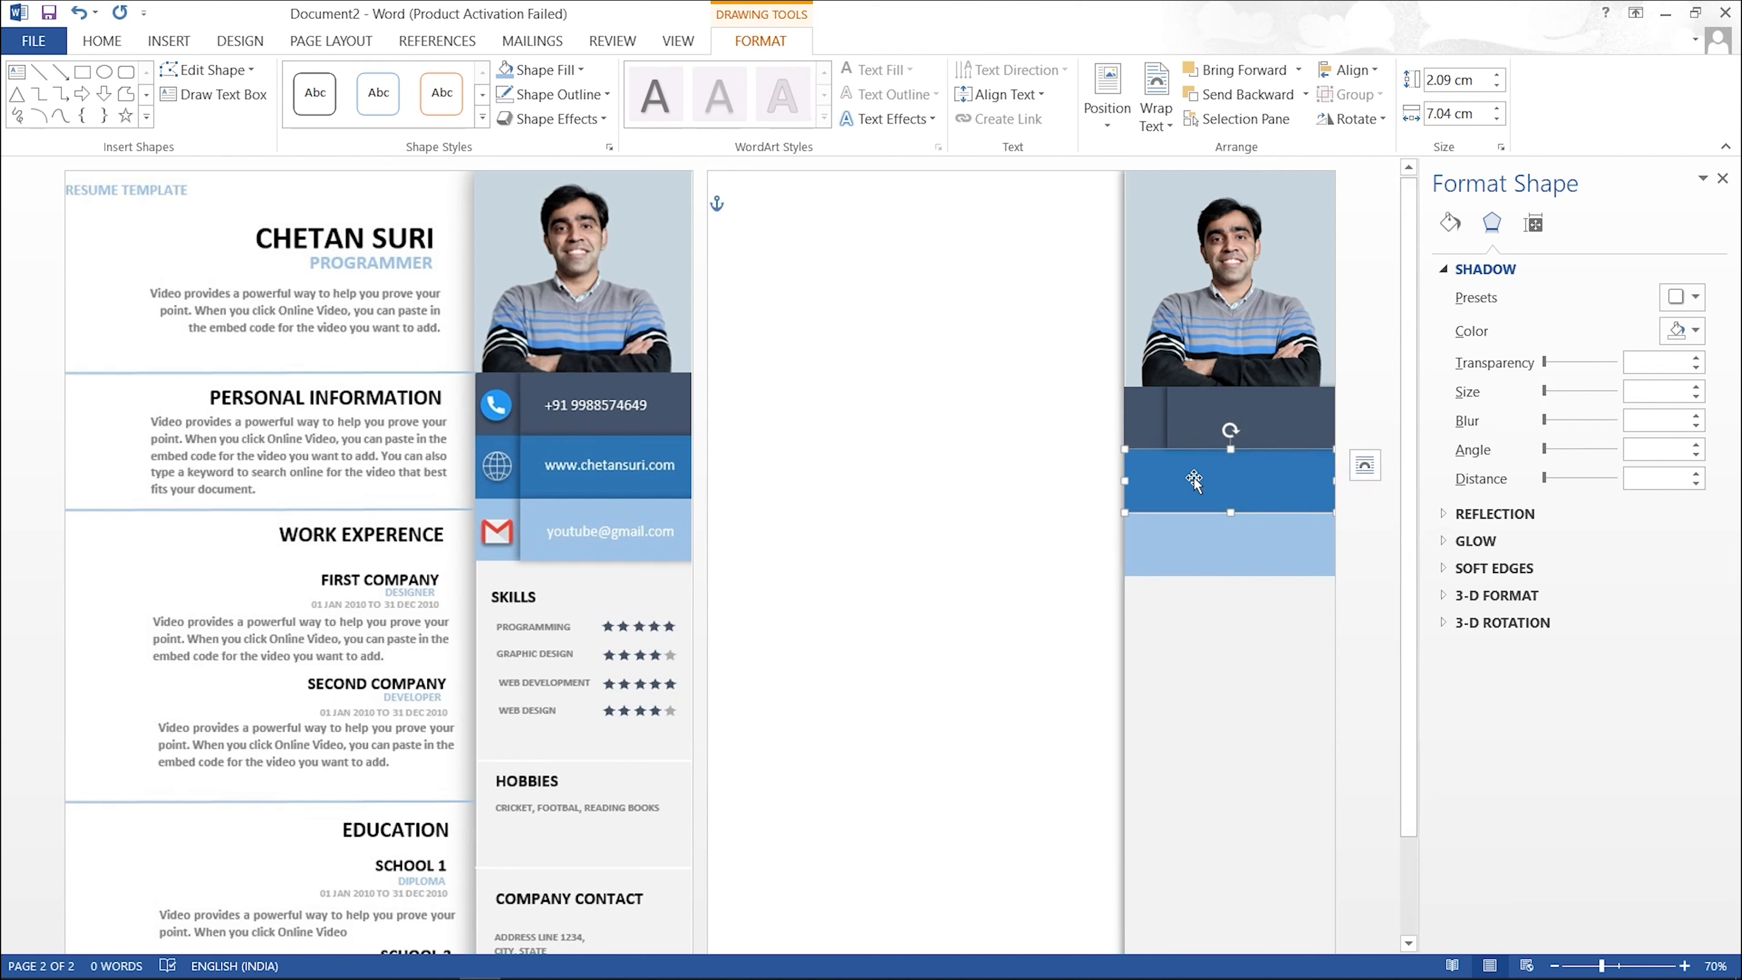
# Step: Place a copy of the medium-blue bar slightly right and give it an Offset Left shadow
pyautogui.moveTo(1196, 484); pyautogui.dragTo(1246, 483)
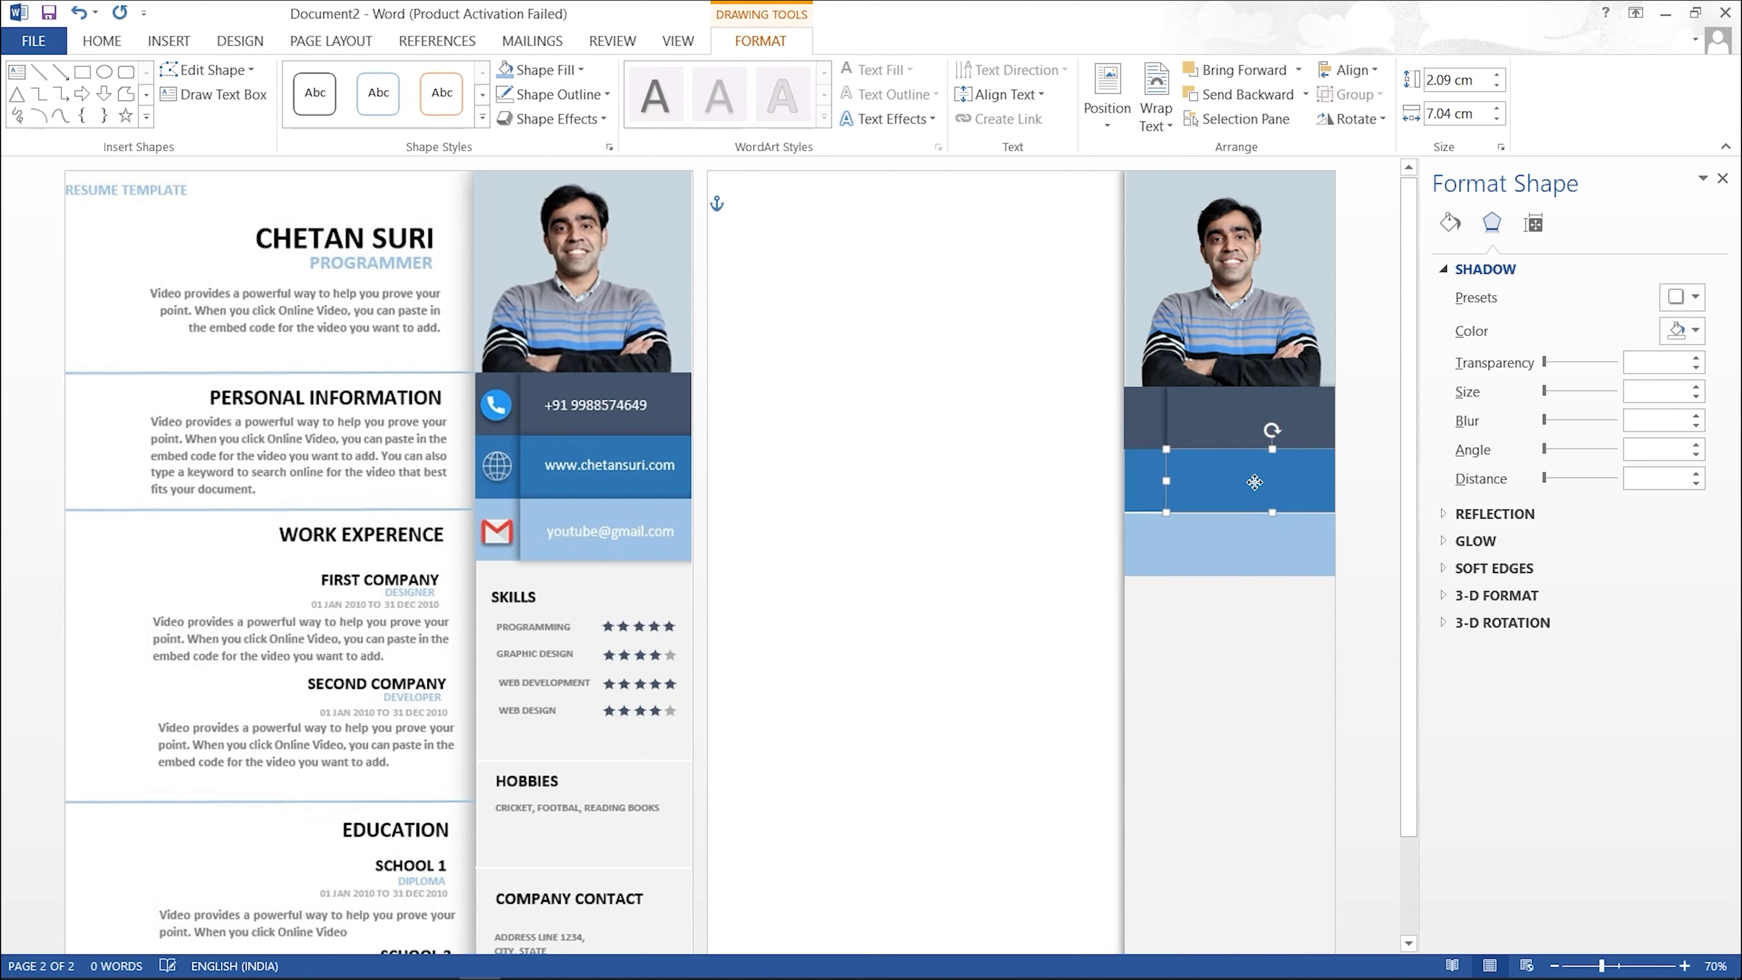
pyautogui.click(1221, 645)
pyautogui.click(1214, 481)
pyautogui.click(566, 124)
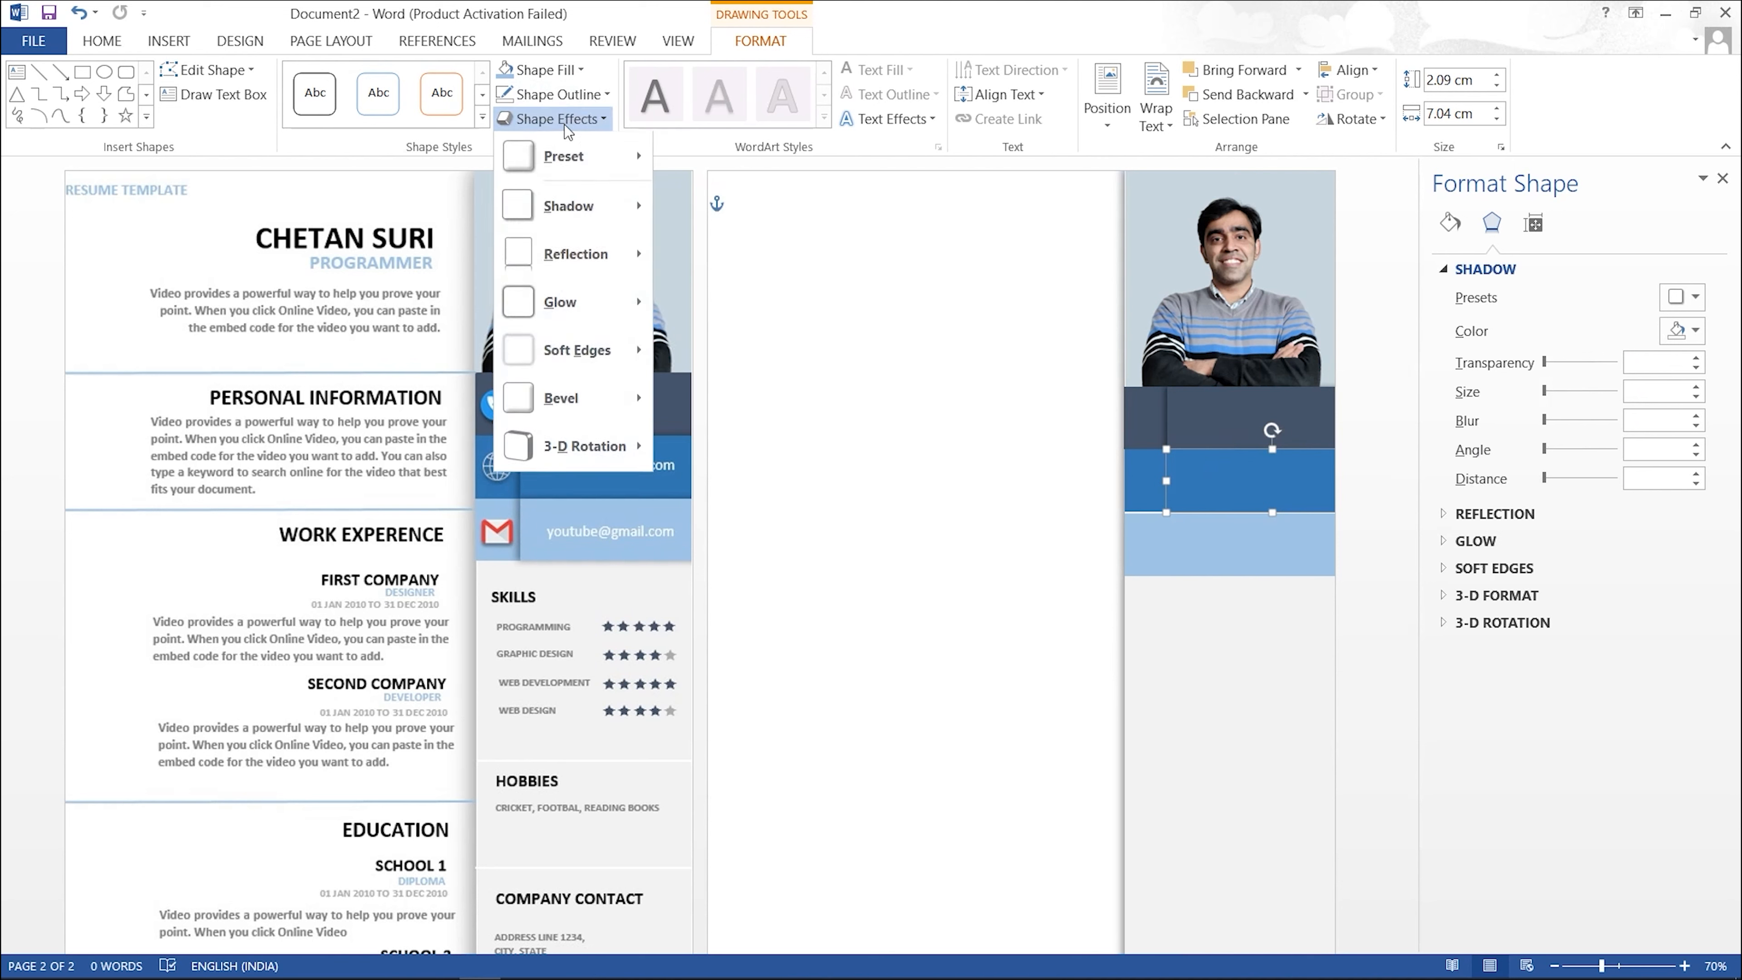
pyautogui.moveTo(589, 213)
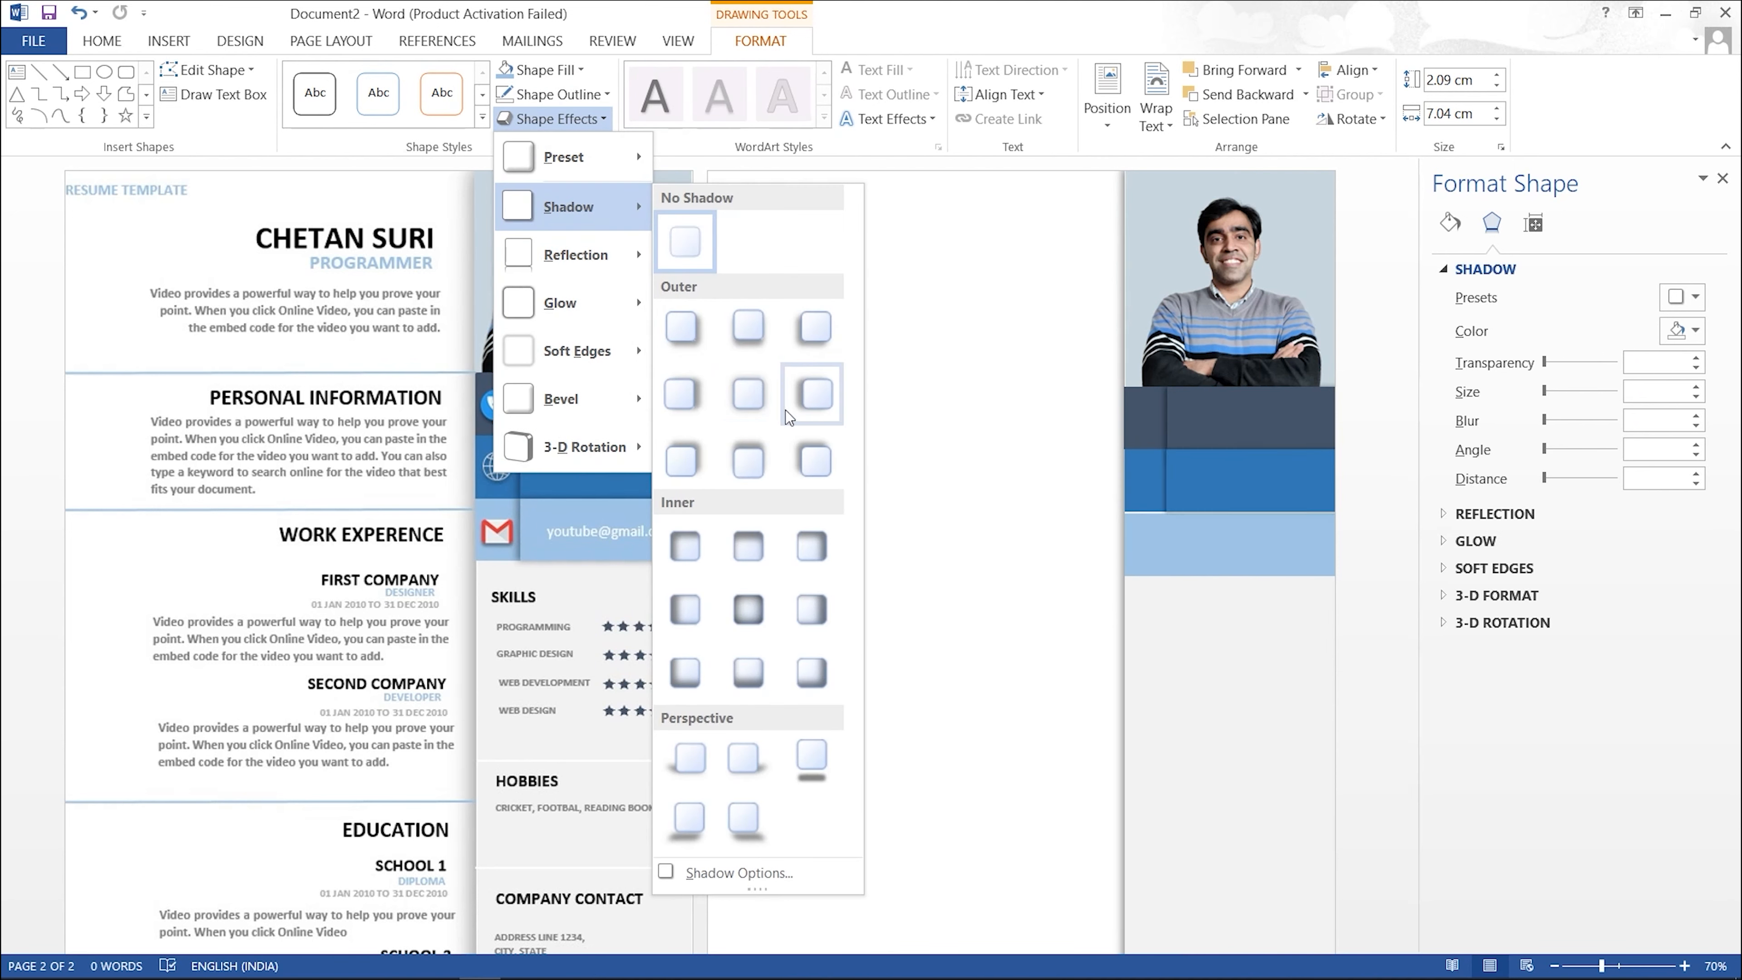
pyautogui.click(803, 405)
# Step: Nudge the copy further right and set its shadow blur to 8 pt
pyautogui.click(1248, 672)
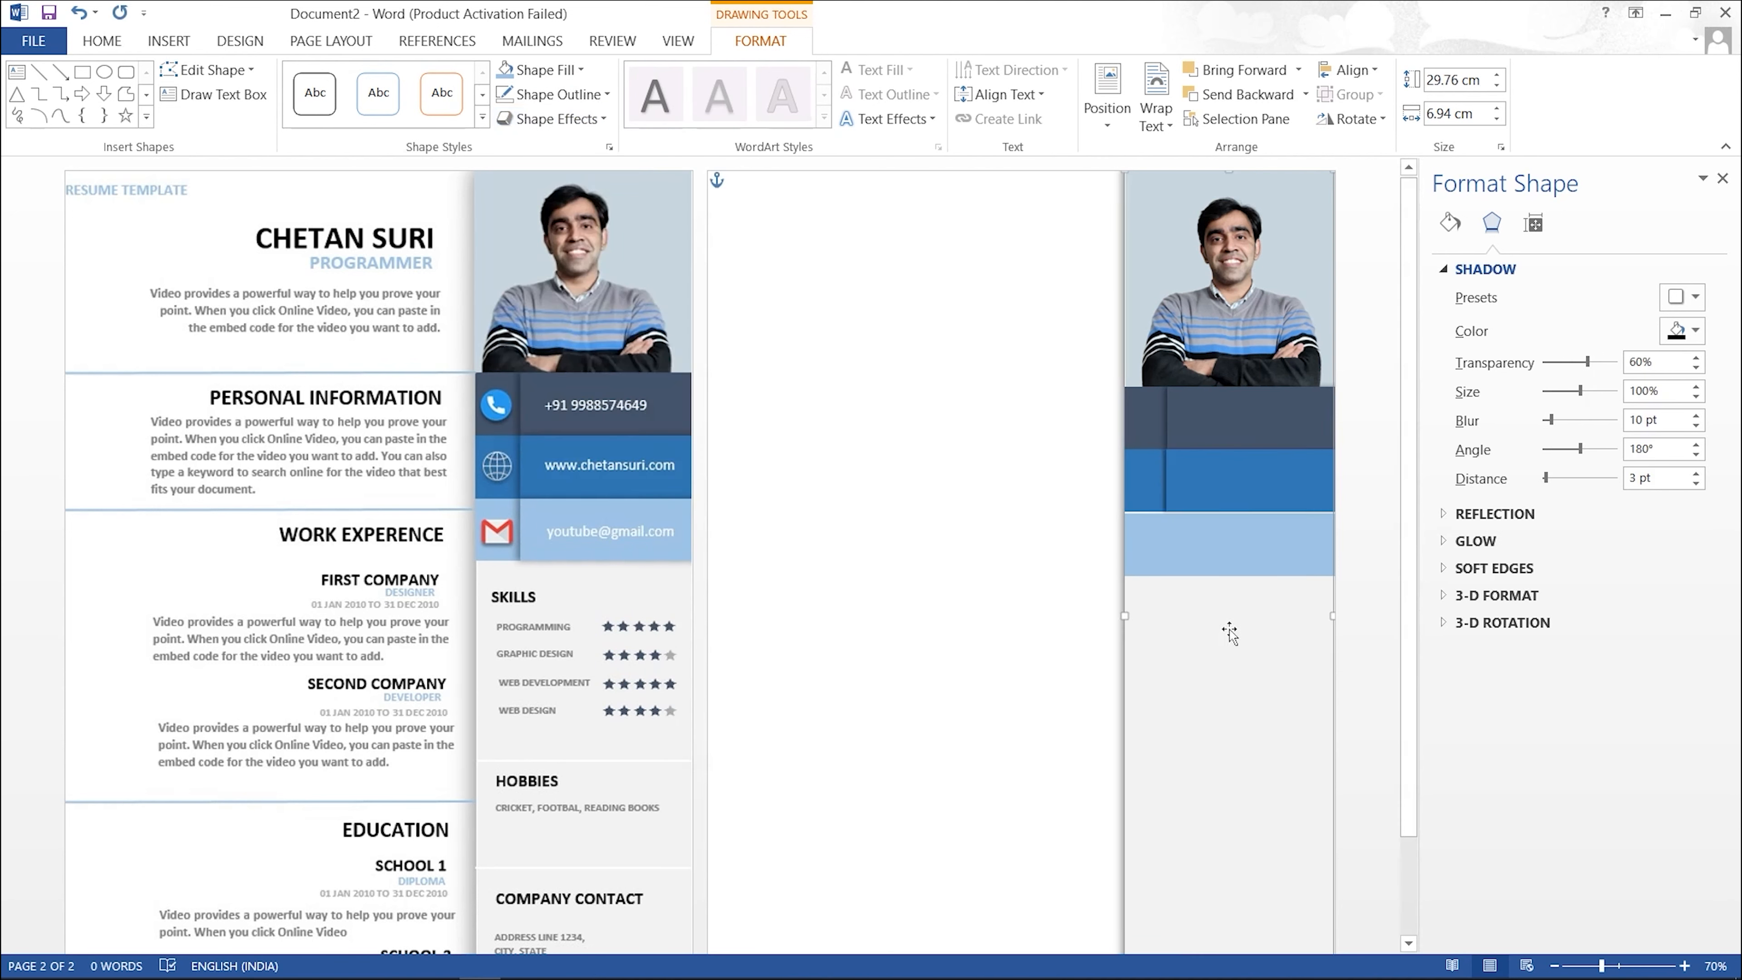
pyautogui.click(1209, 490)
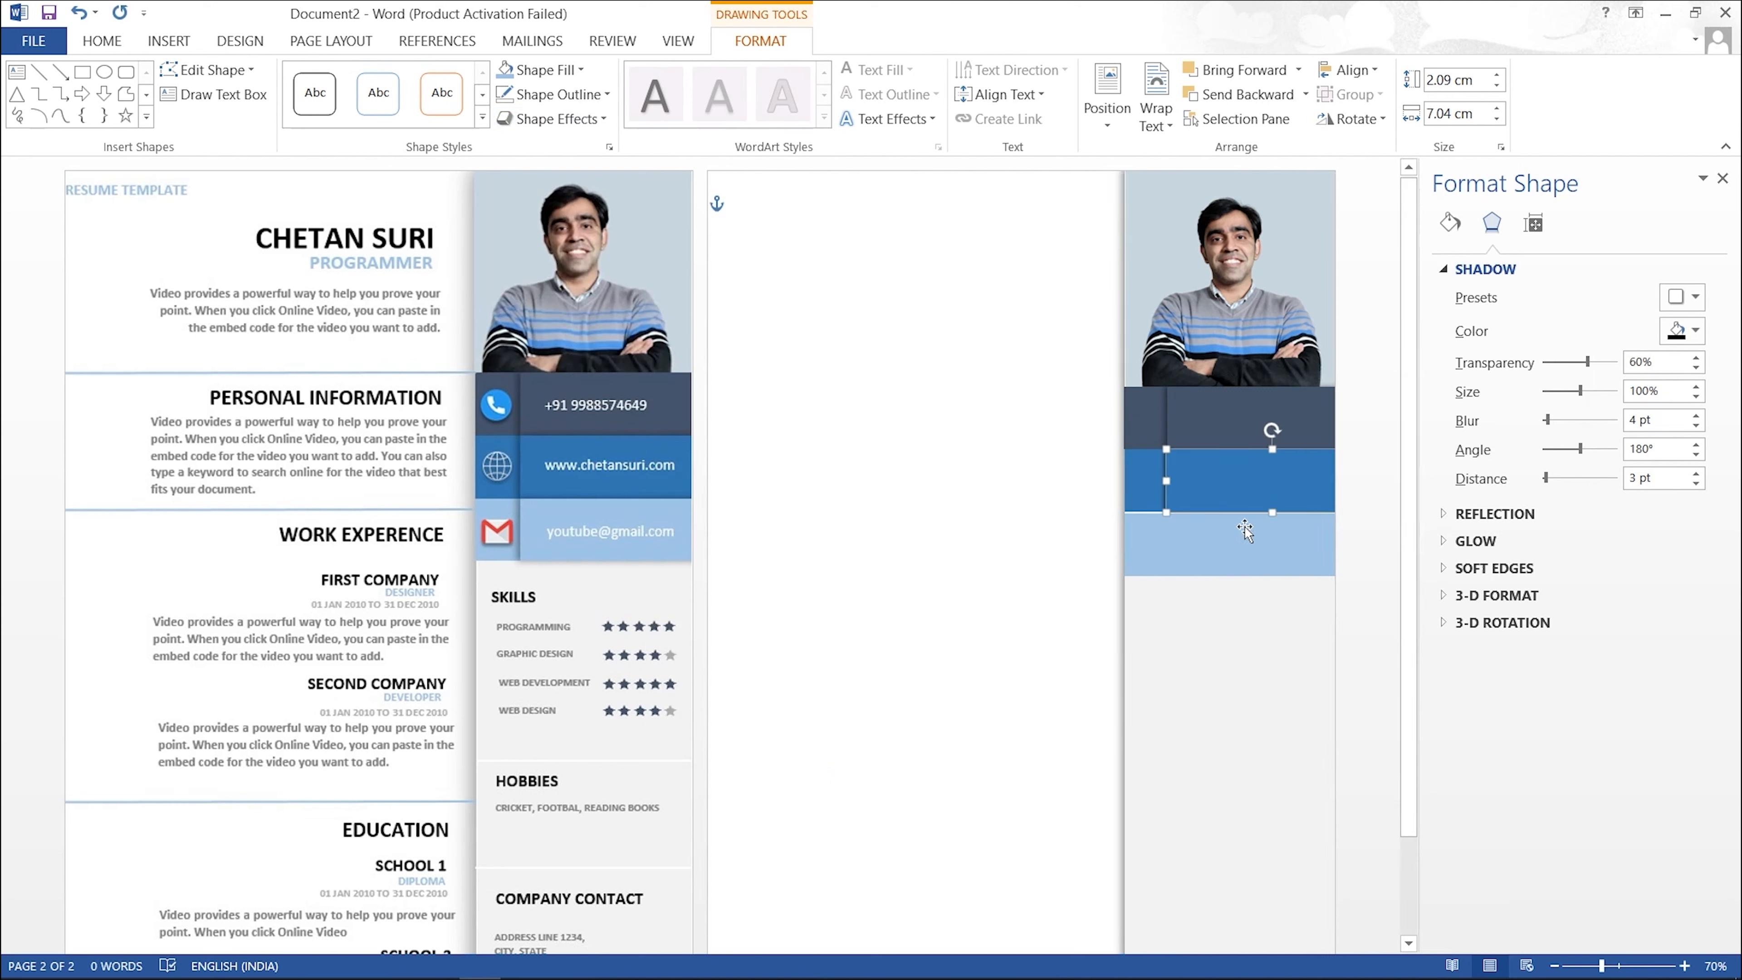
pyautogui.press('Right')
pyautogui.click(1280, 660)
pyautogui.click(1236, 492)
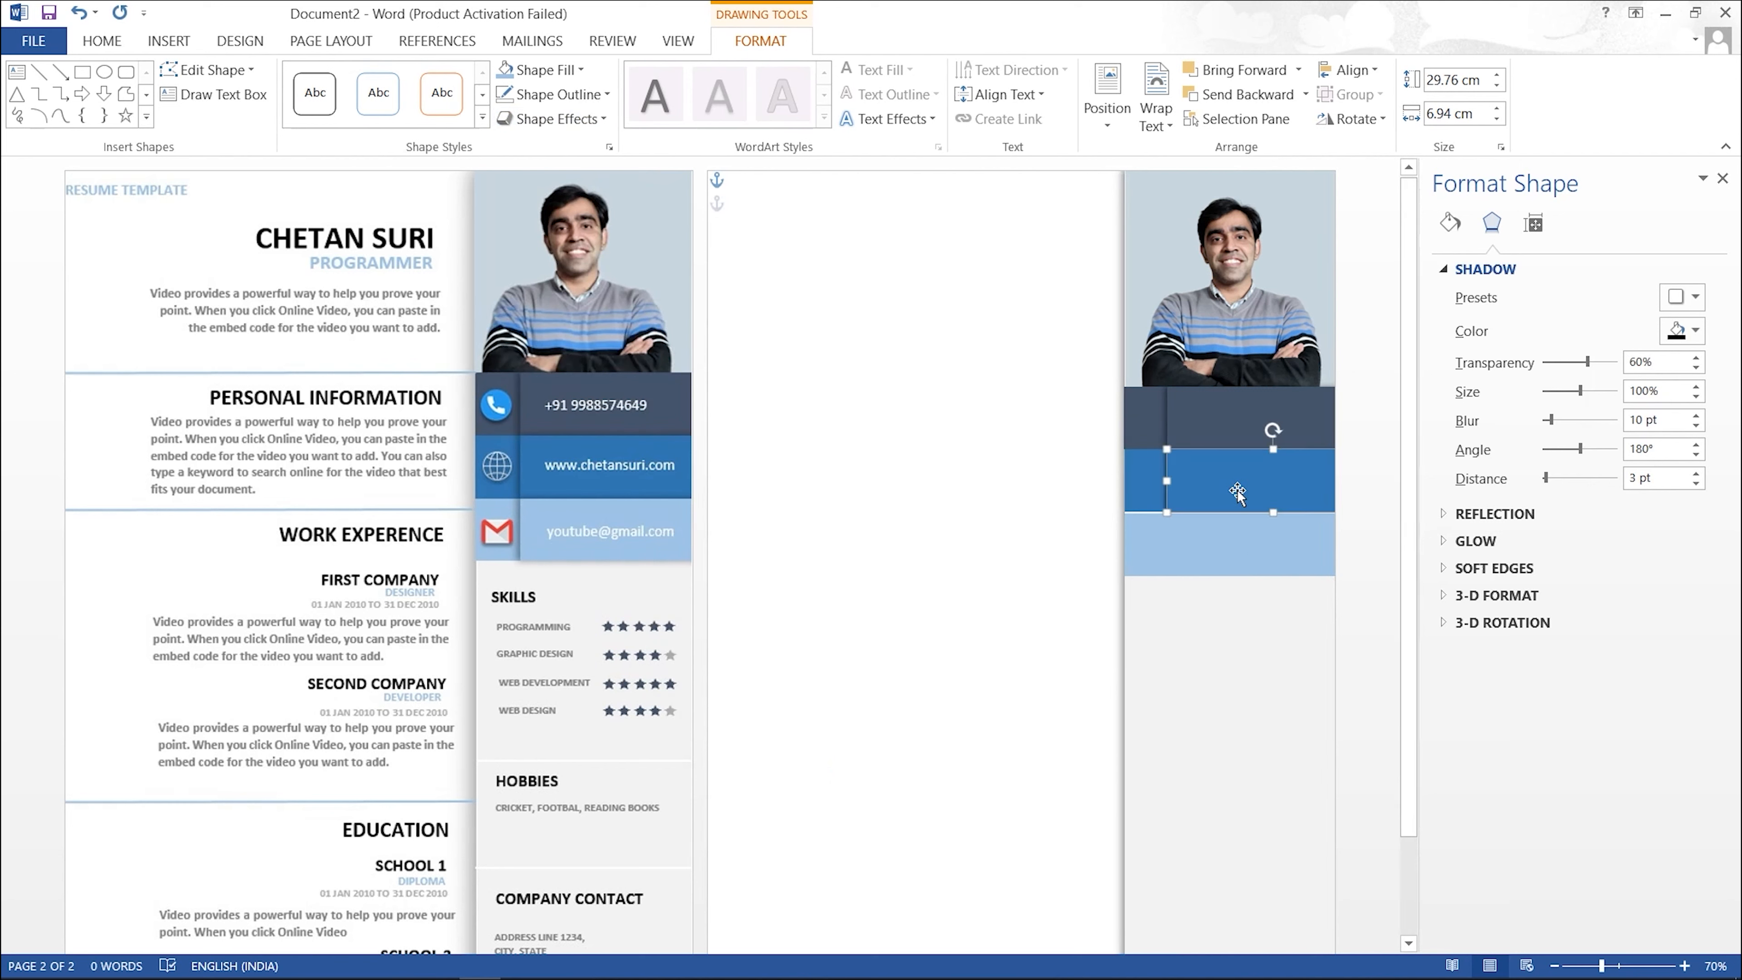
pyautogui.click(1632, 421)
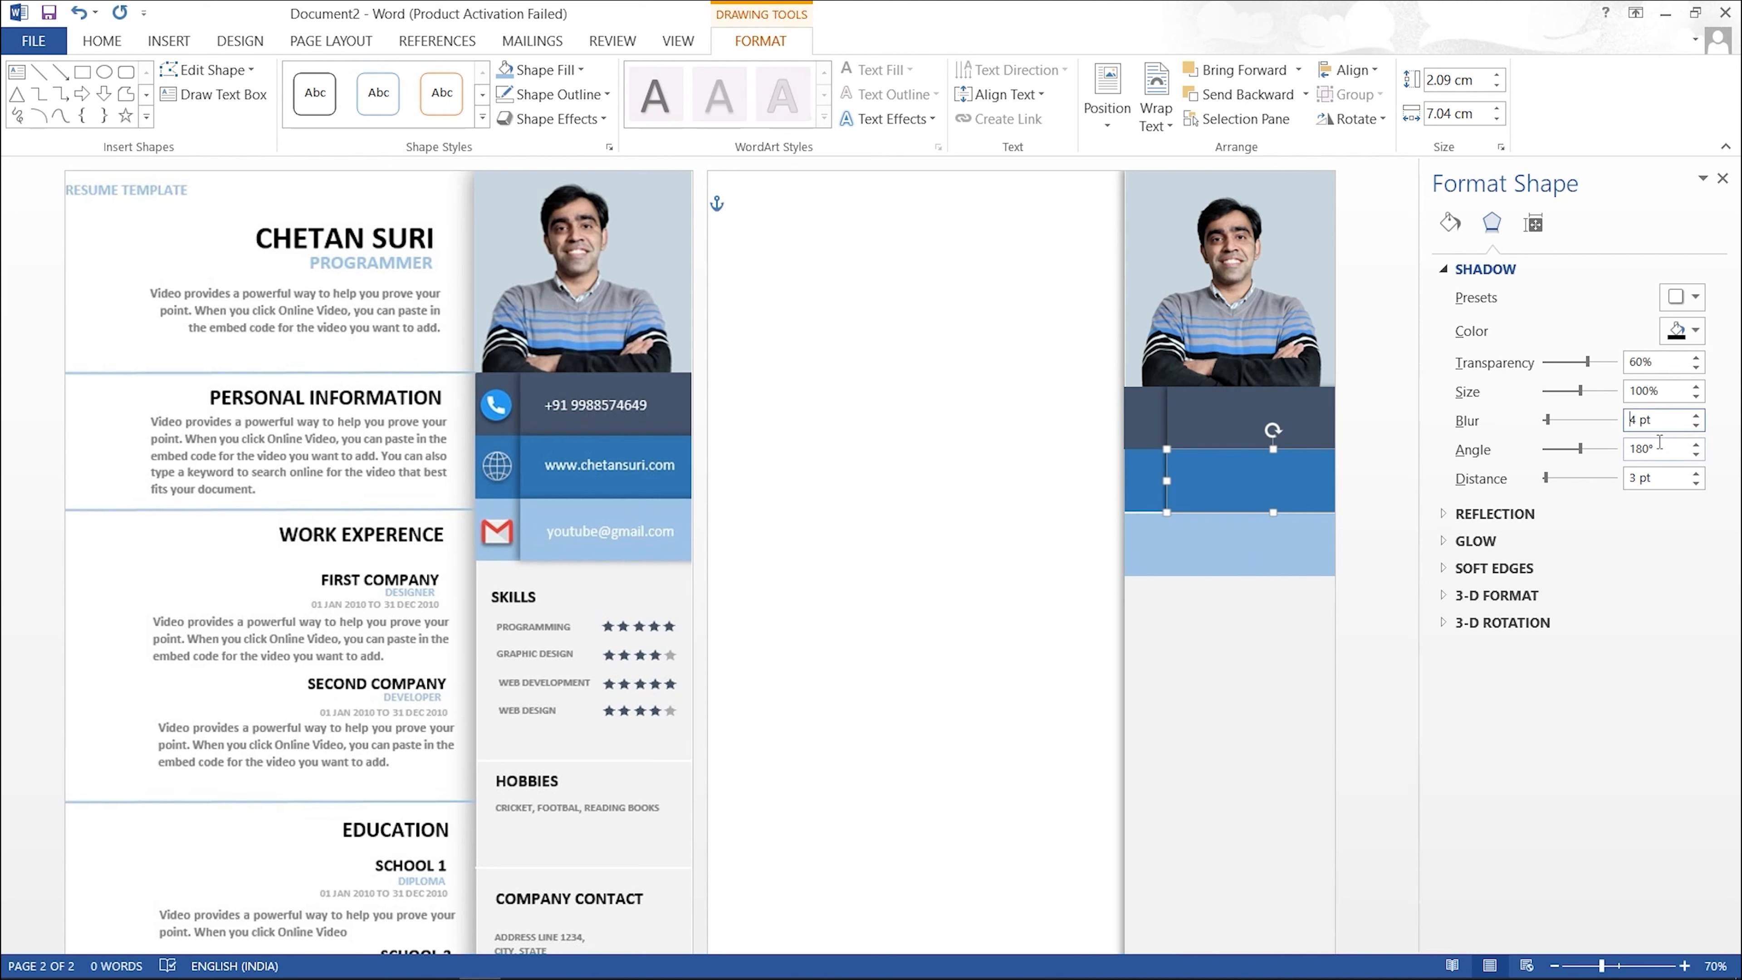
pyautogui.press('Delete')
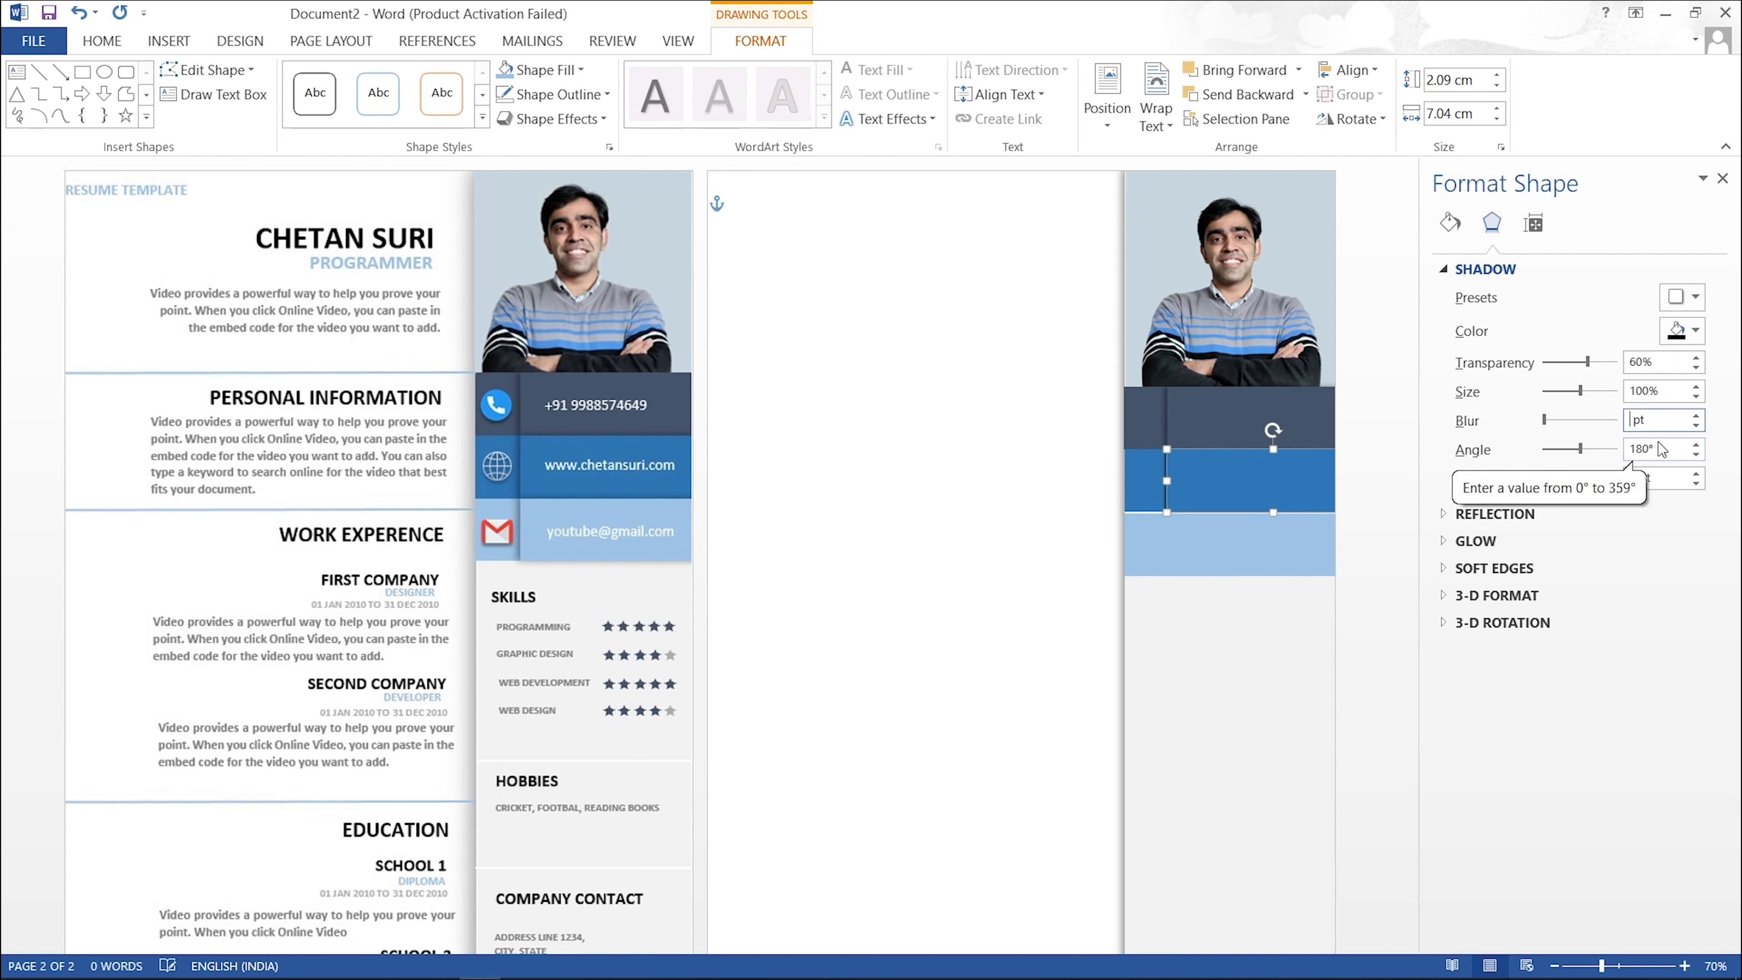
pyautogui.write('8')
# Step: Raise the light-blue bar slightly
pyautogui.click(1318, 657)
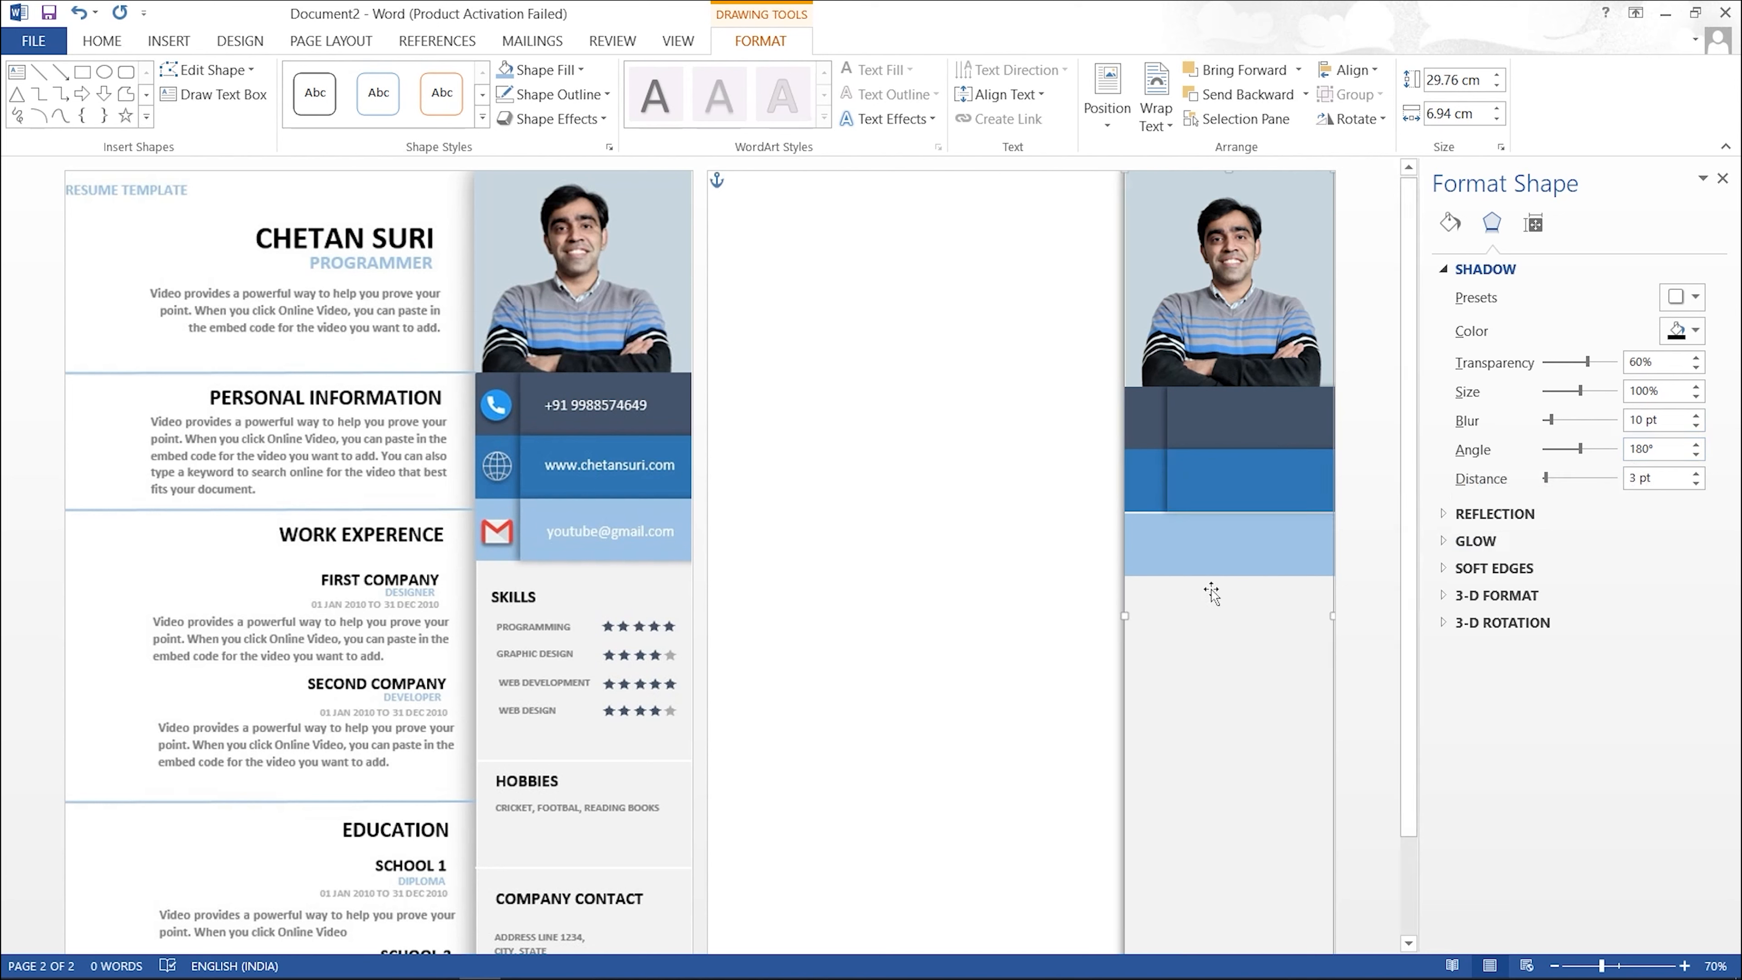
pyautogui.click(1217, 557)
pyautogui.press('Up')
pyautogui.press('Up')
pyautogui.click(1196, 620)
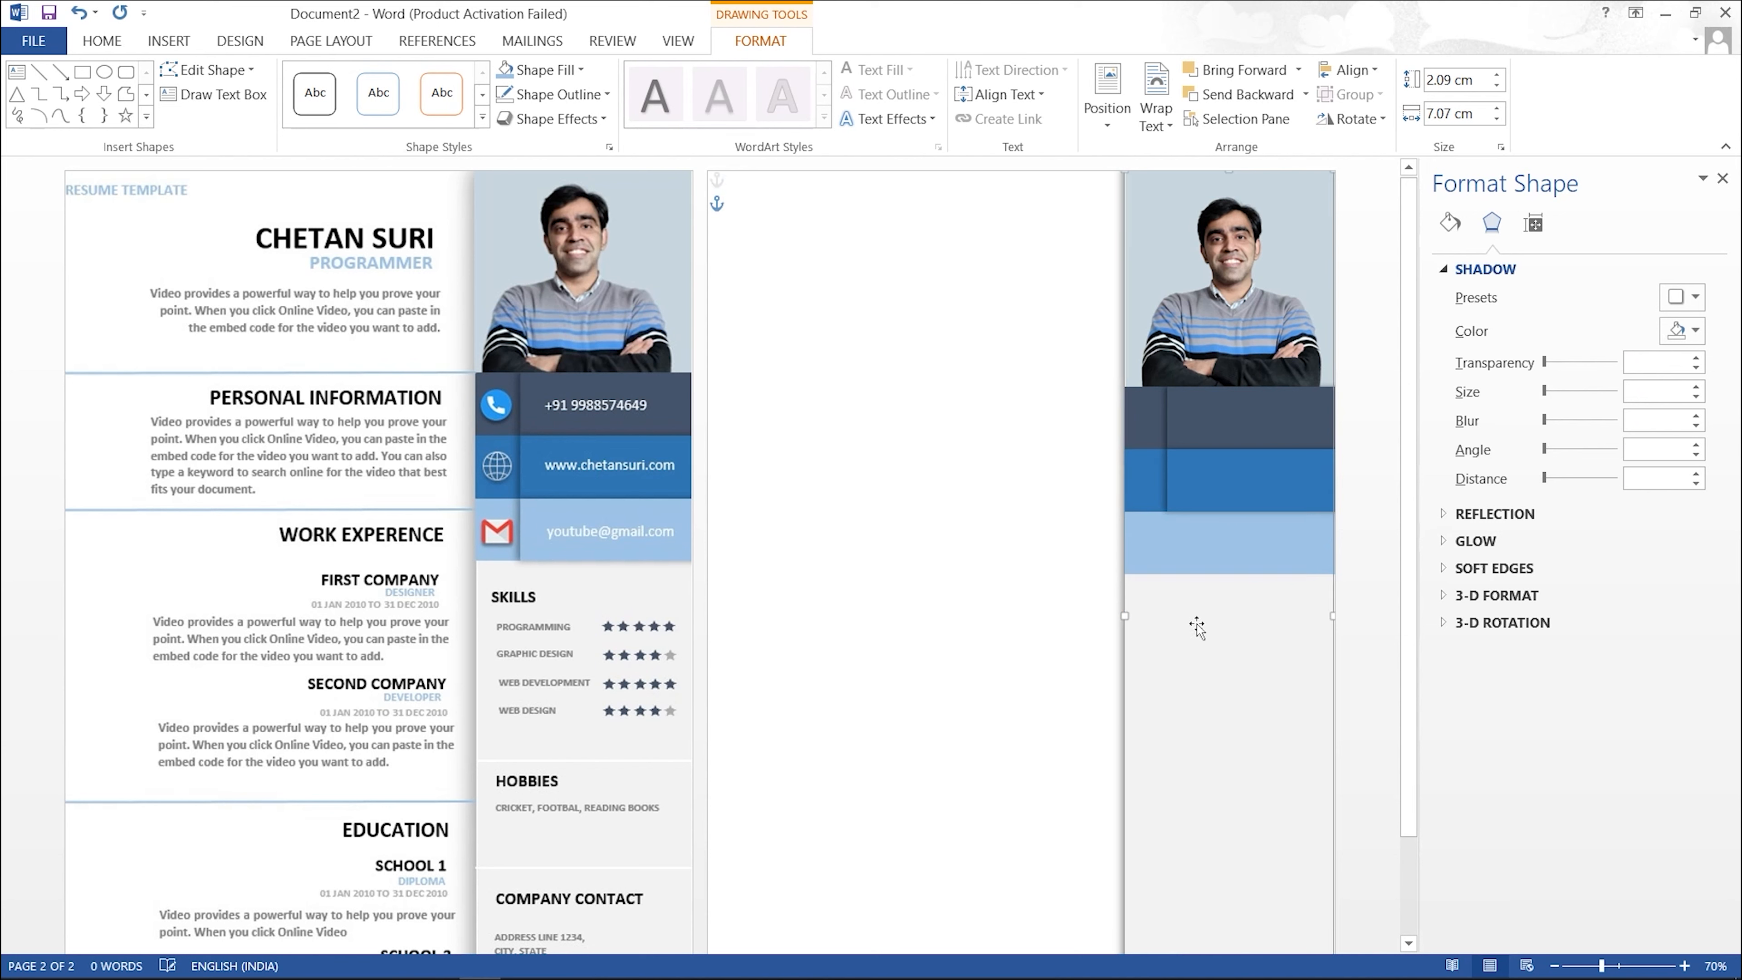
pyautogui.click(1193, 567)
# Step: Paste a copy of the light-blue bar over the original, offset slightly right
pyautogui.hotkey('ctrl', 'c')
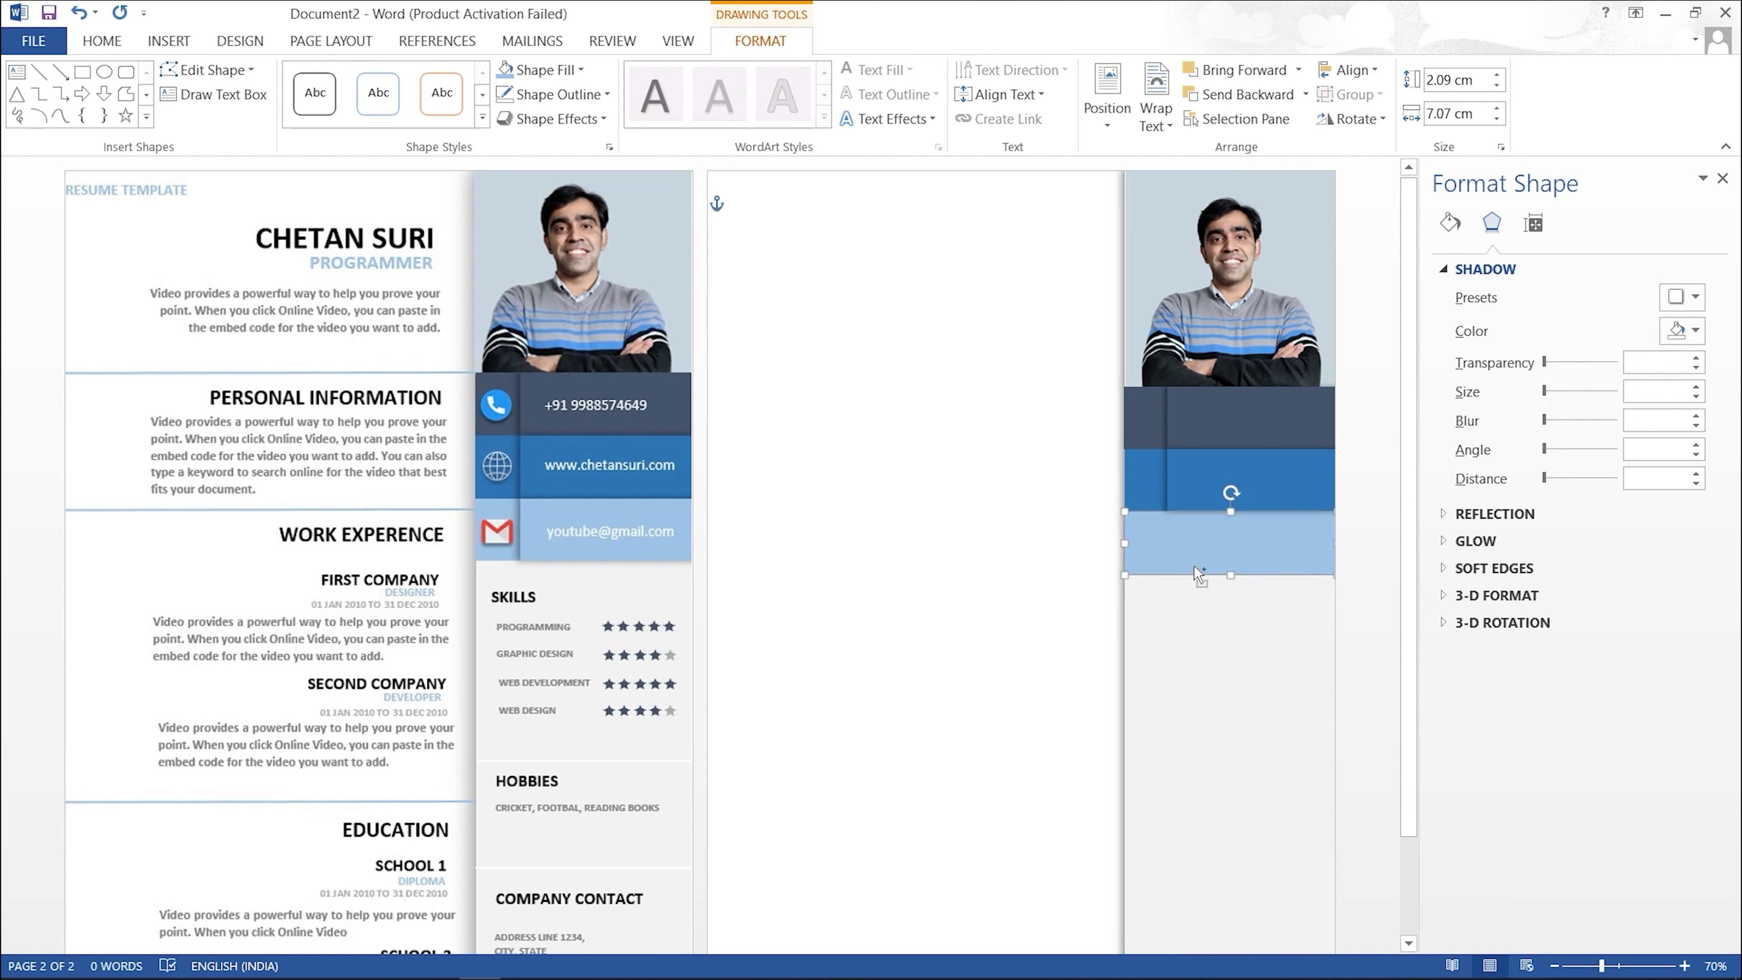
pyautogui.hotkey('ctrl', 'v')
pyautogui.moveTo(1212, 575); pyautogui.dragTo(1240, 563)
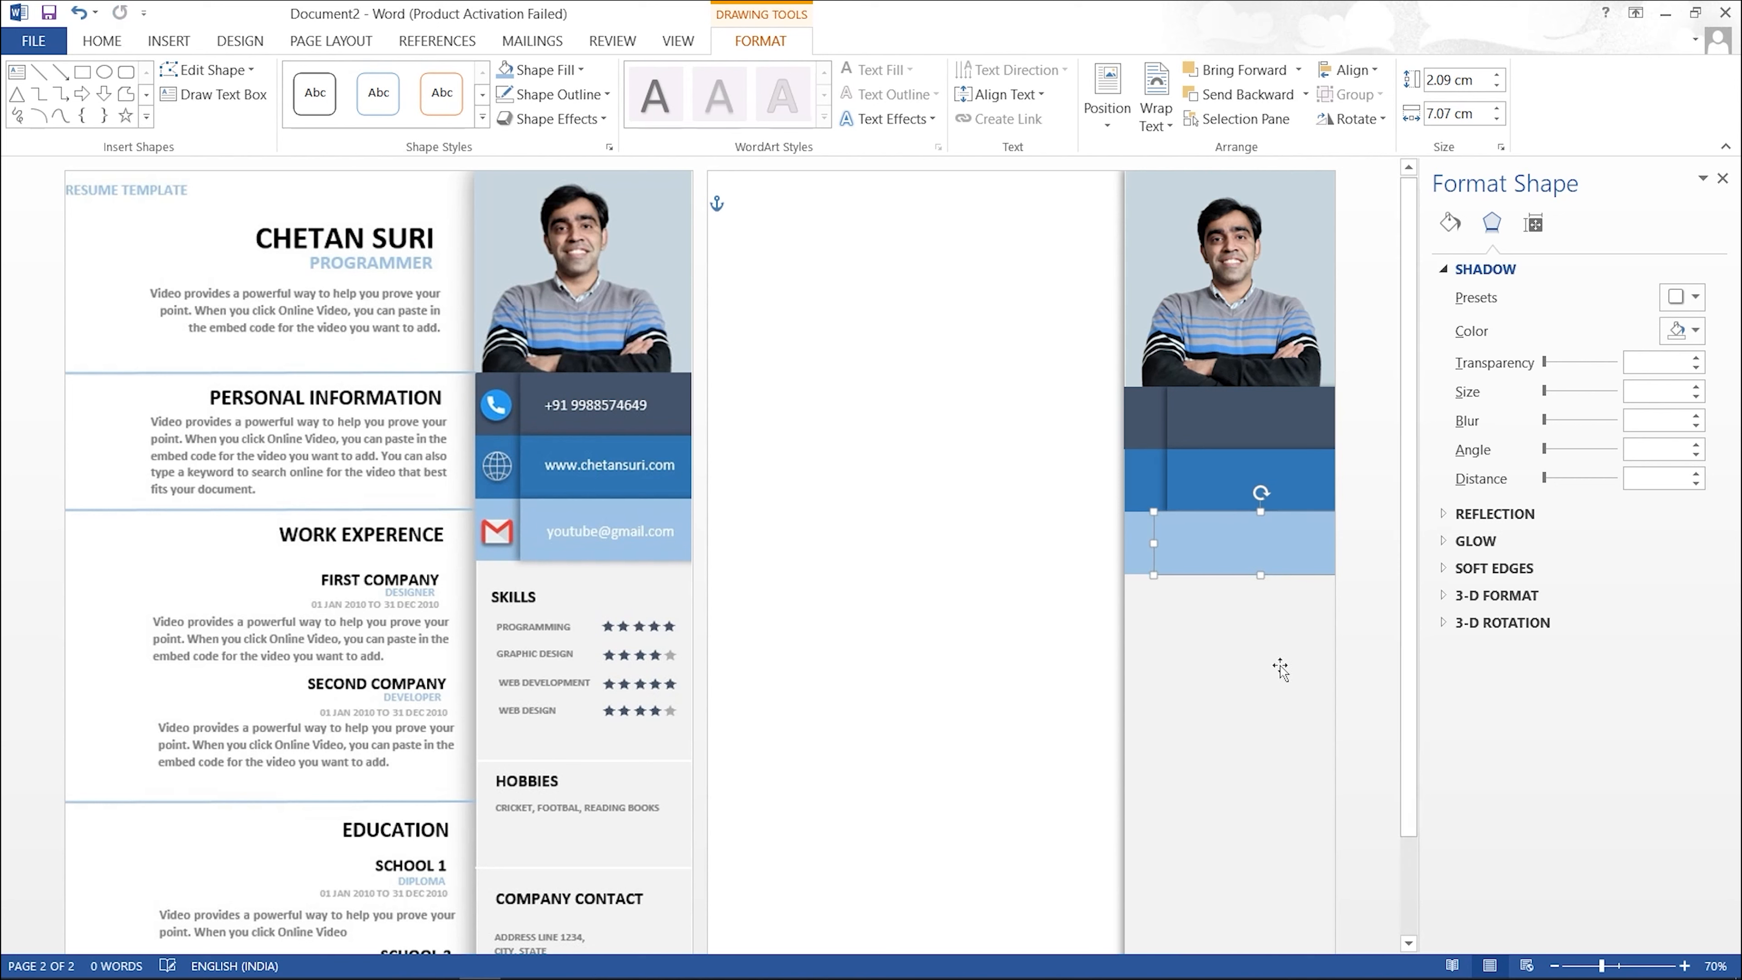
pyautogui.press('Right')
pyautogui.press('Right')
pyautogui.press('Right')
pyautogui.press('Right')
pyautogui.press('Right')
pyautogui.press('Right')
pyautogui.click(1257, 661)
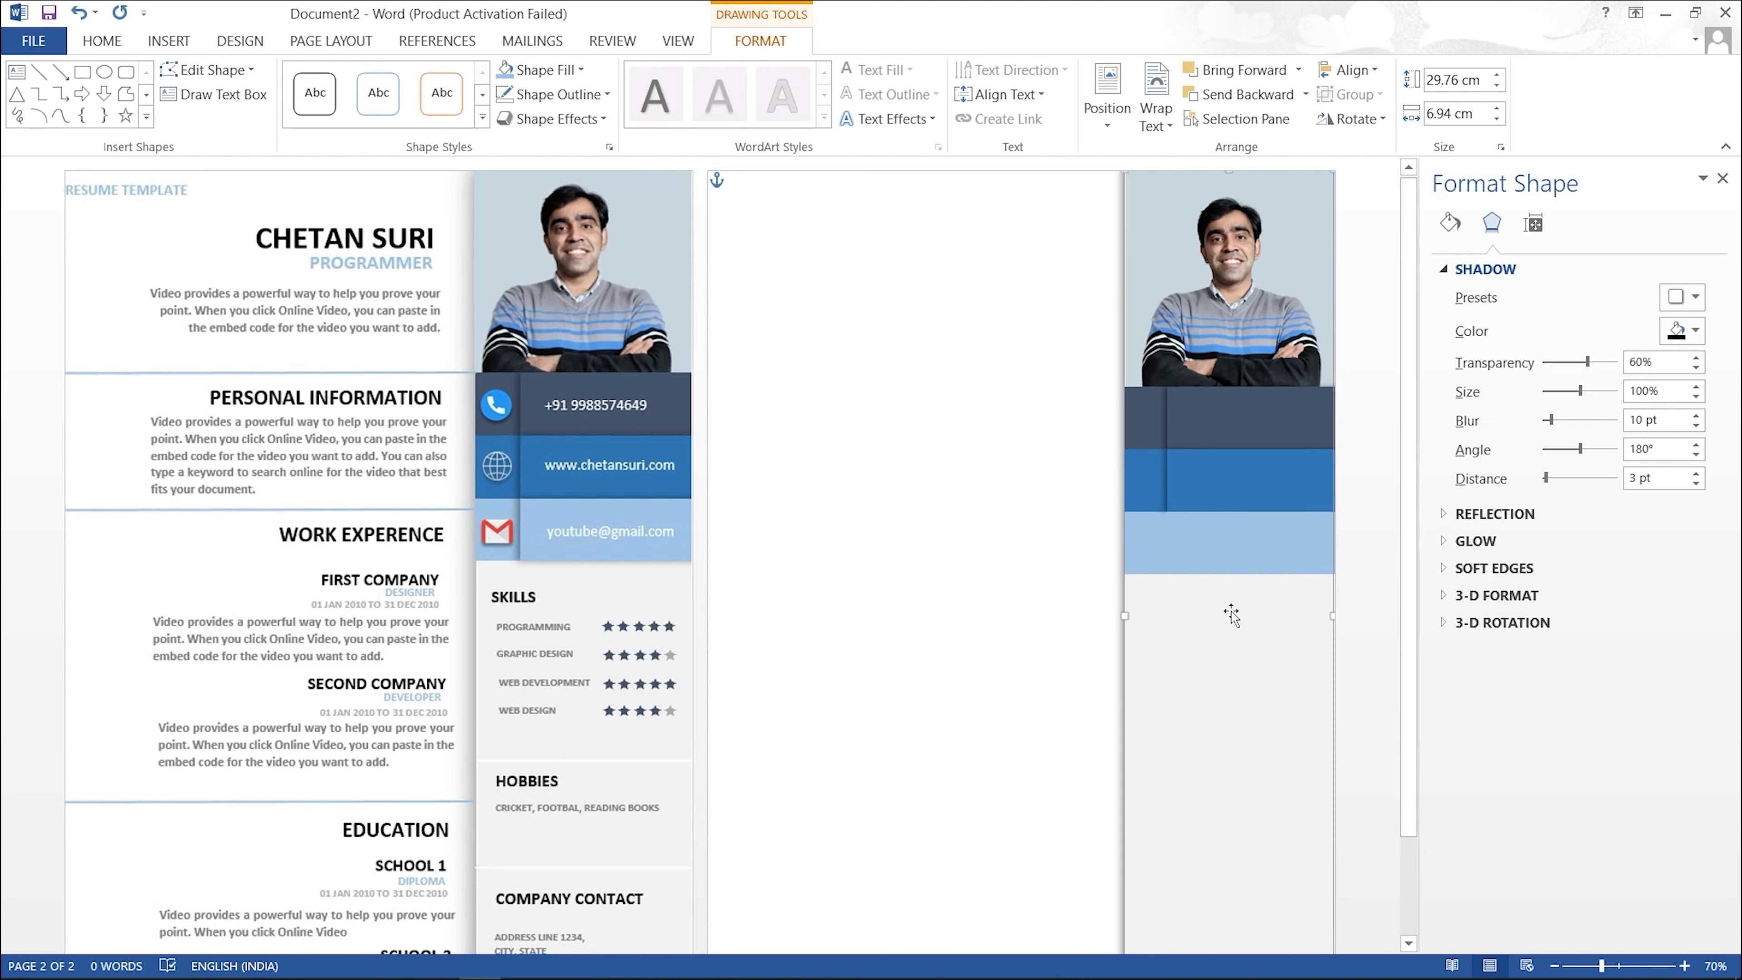
pyautogui.click(1225, 558)
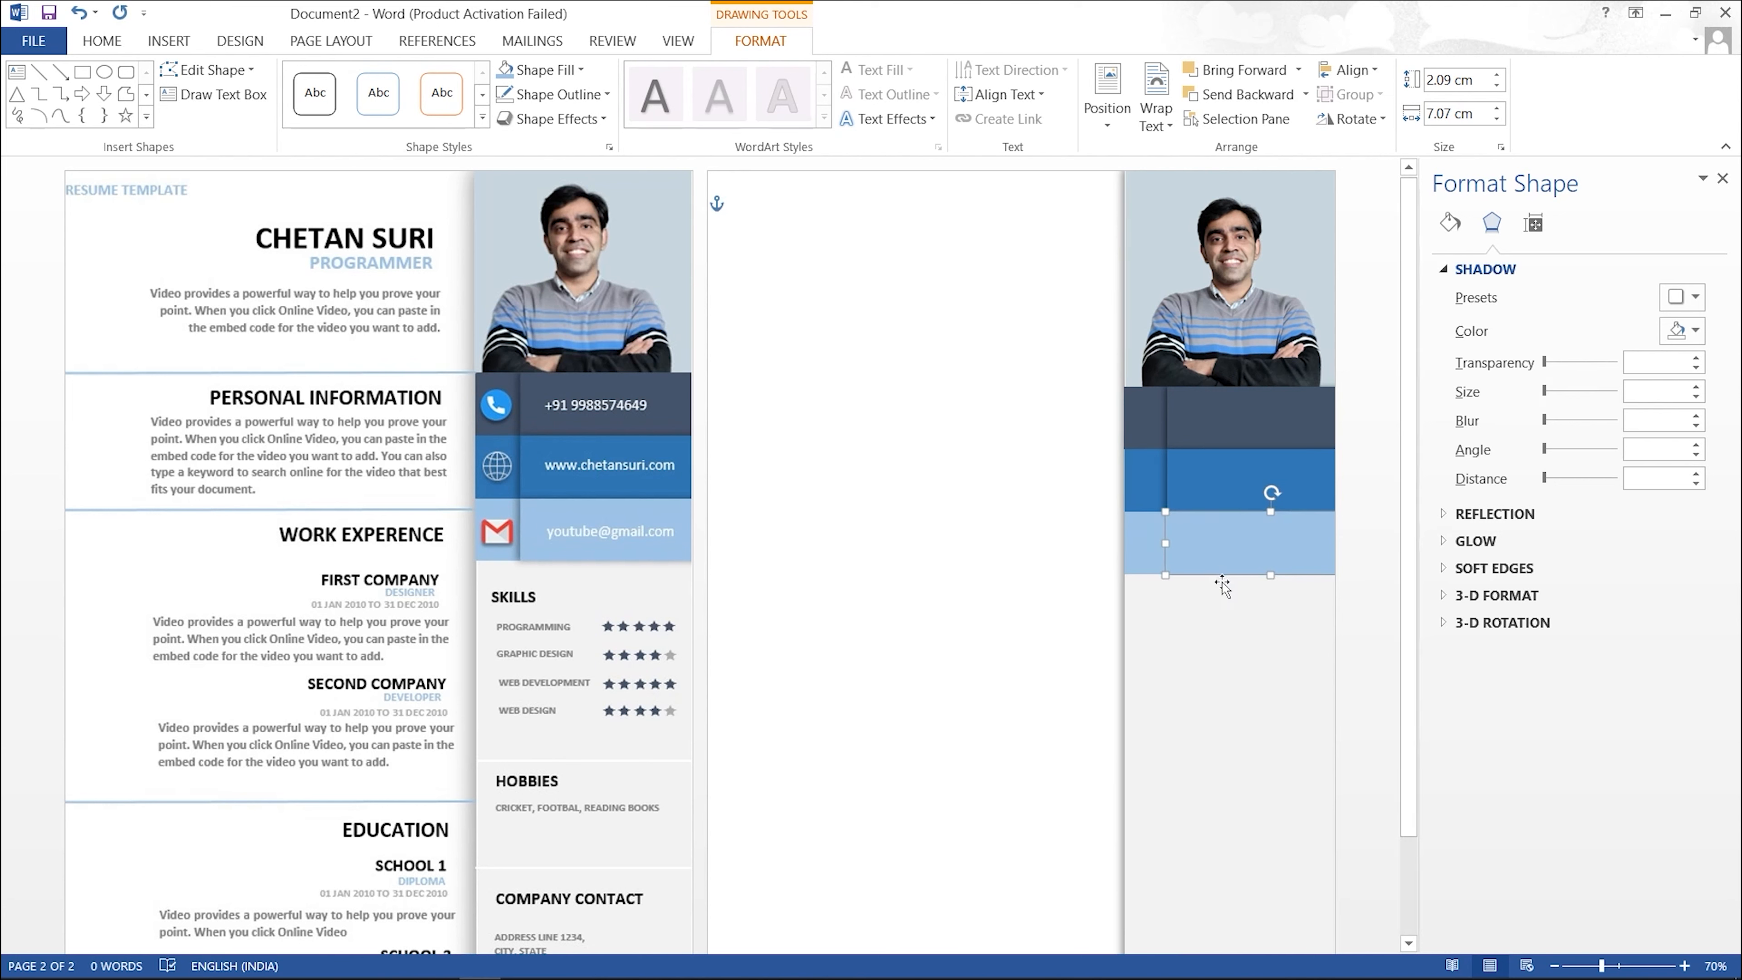
# Step: Give the light-blue copy an Offset Left shadow and nudge it a bit further right
pyautogui.click(556, 119)
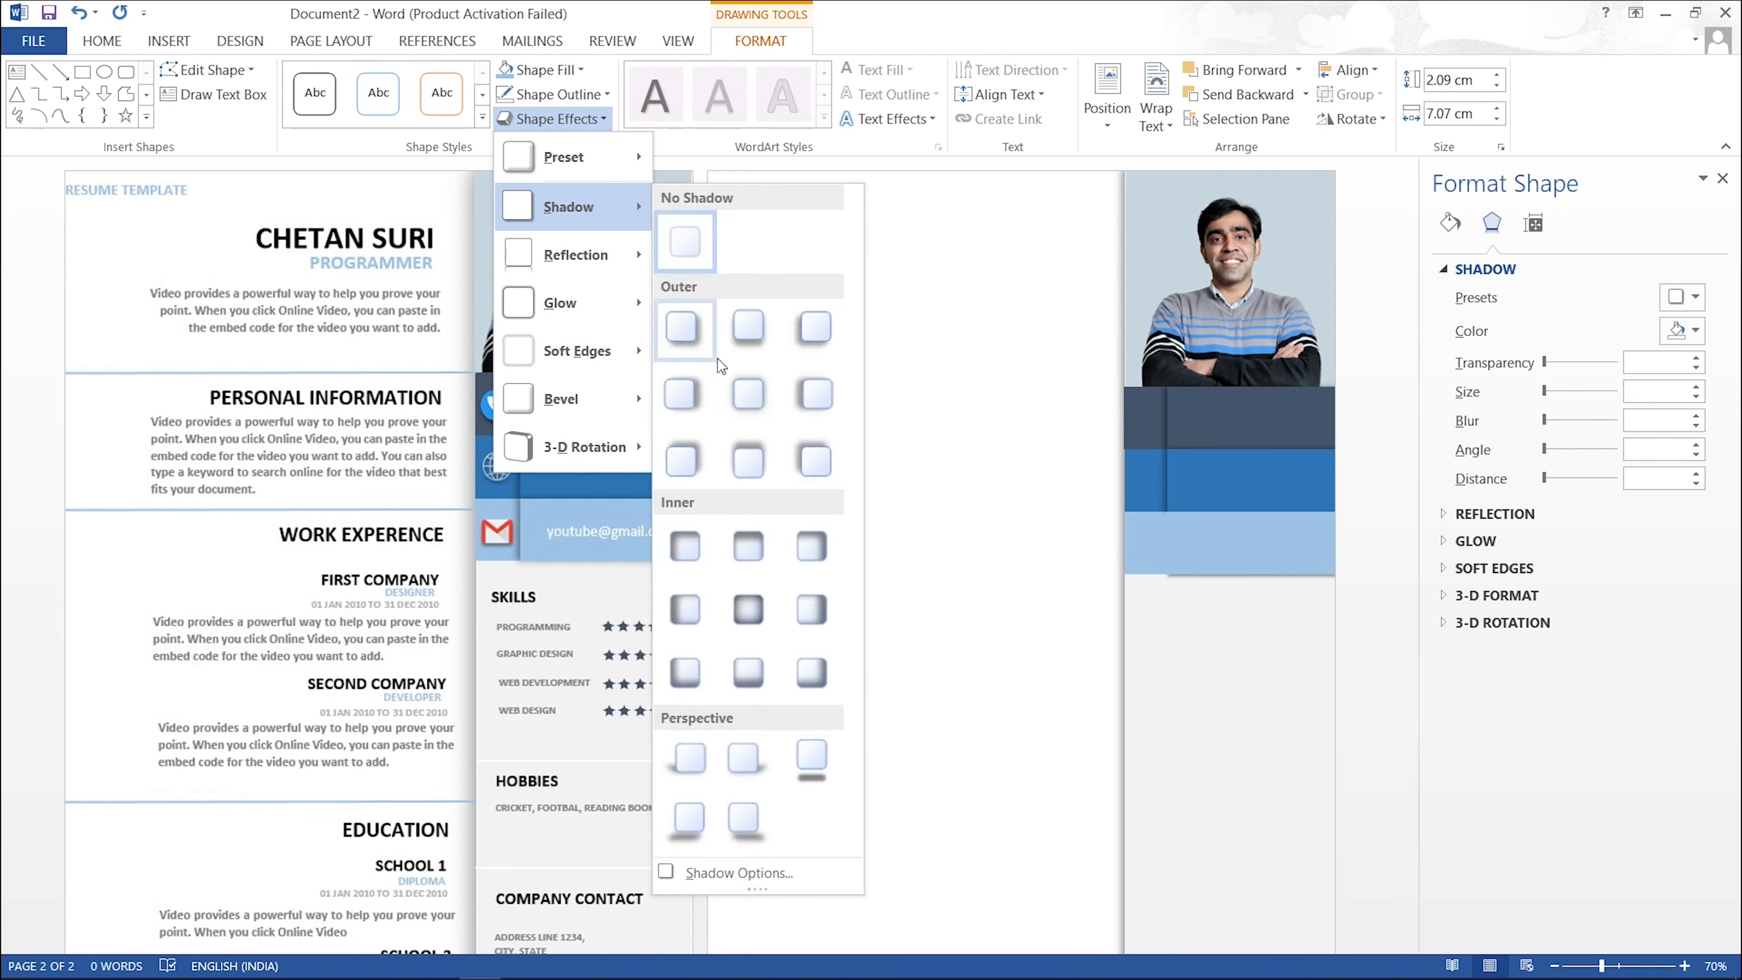
pyautogui.click(803, 398)
pyautogui.click(989, 550)
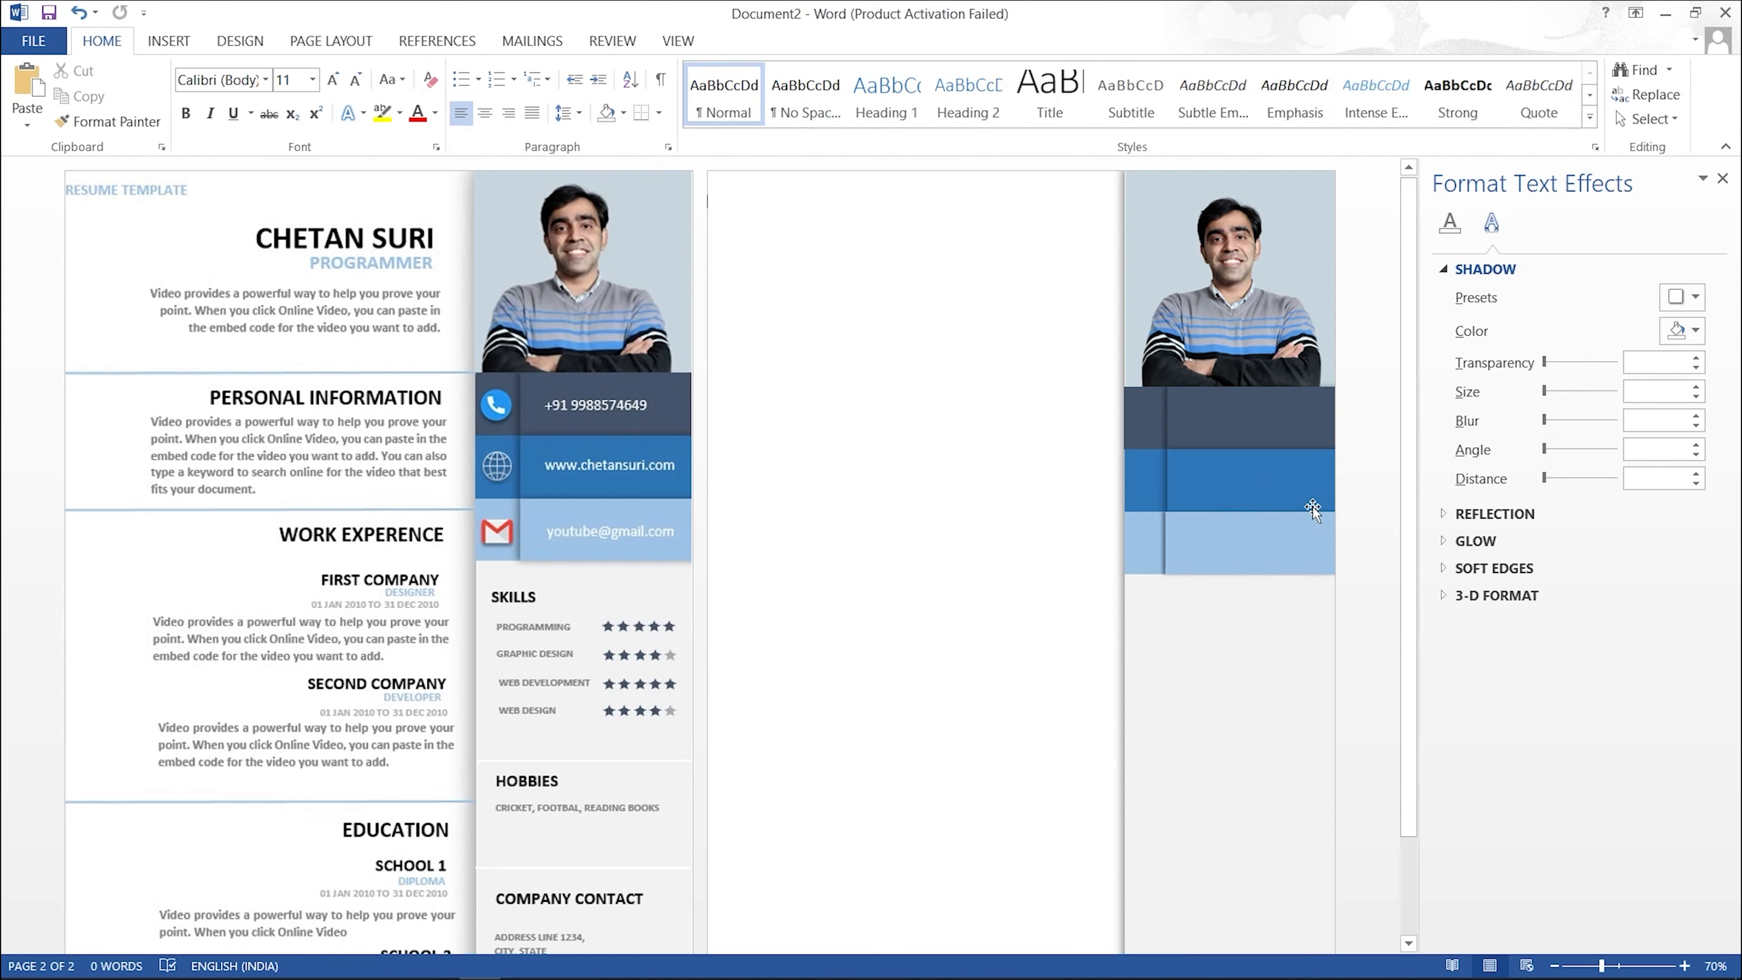
pyautogui.click(1279, 531)
pyautogui.press('Right')
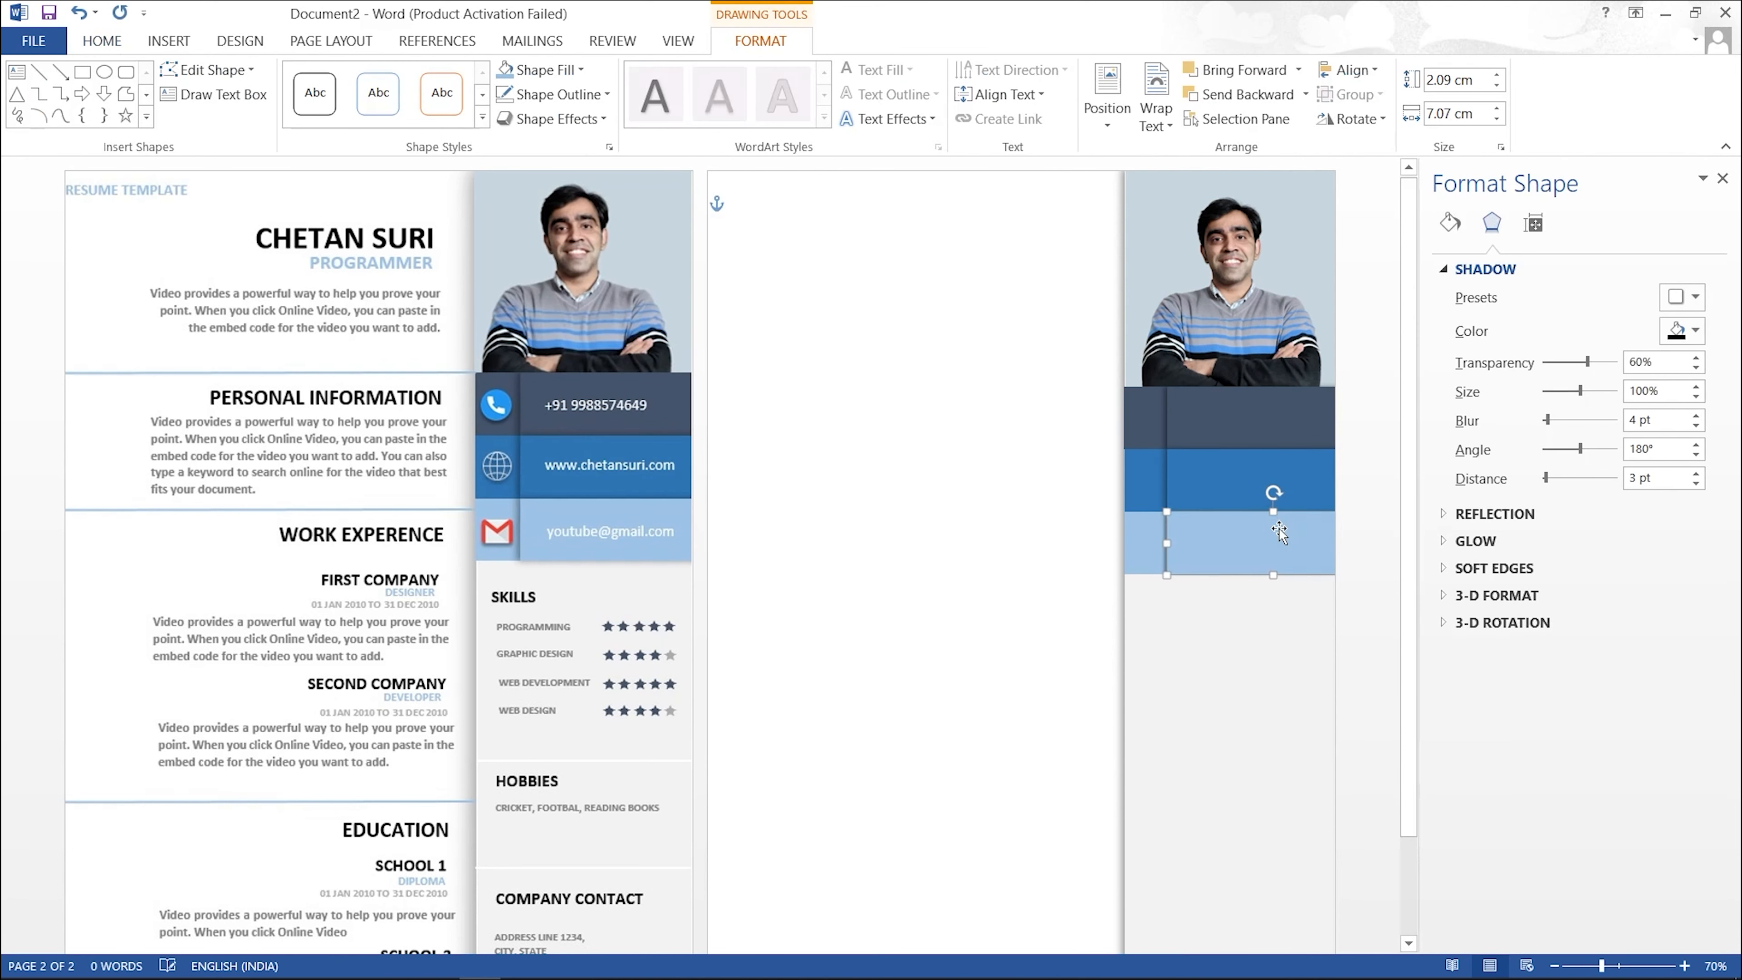
pyautogui.click(1278, 628)
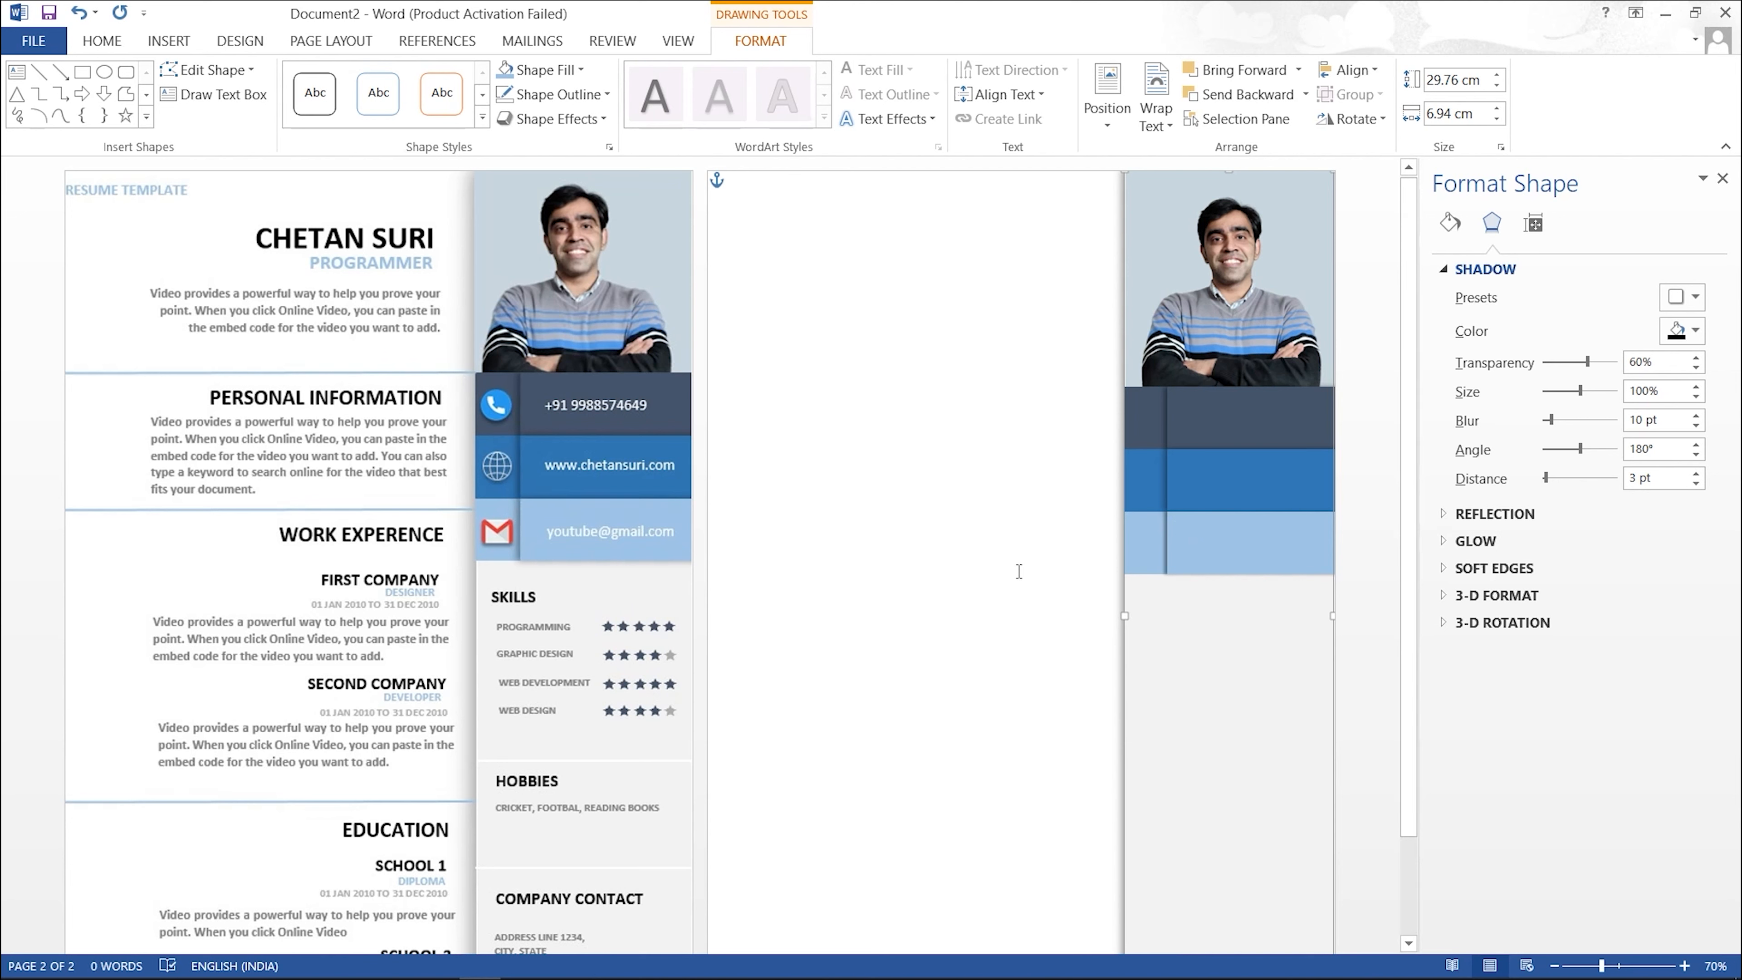
pyautogui.click(179, 43)
# Step: Insert the telephone picture from file and shrink it to 7.5 cm
pyautogui.click(228, 88)
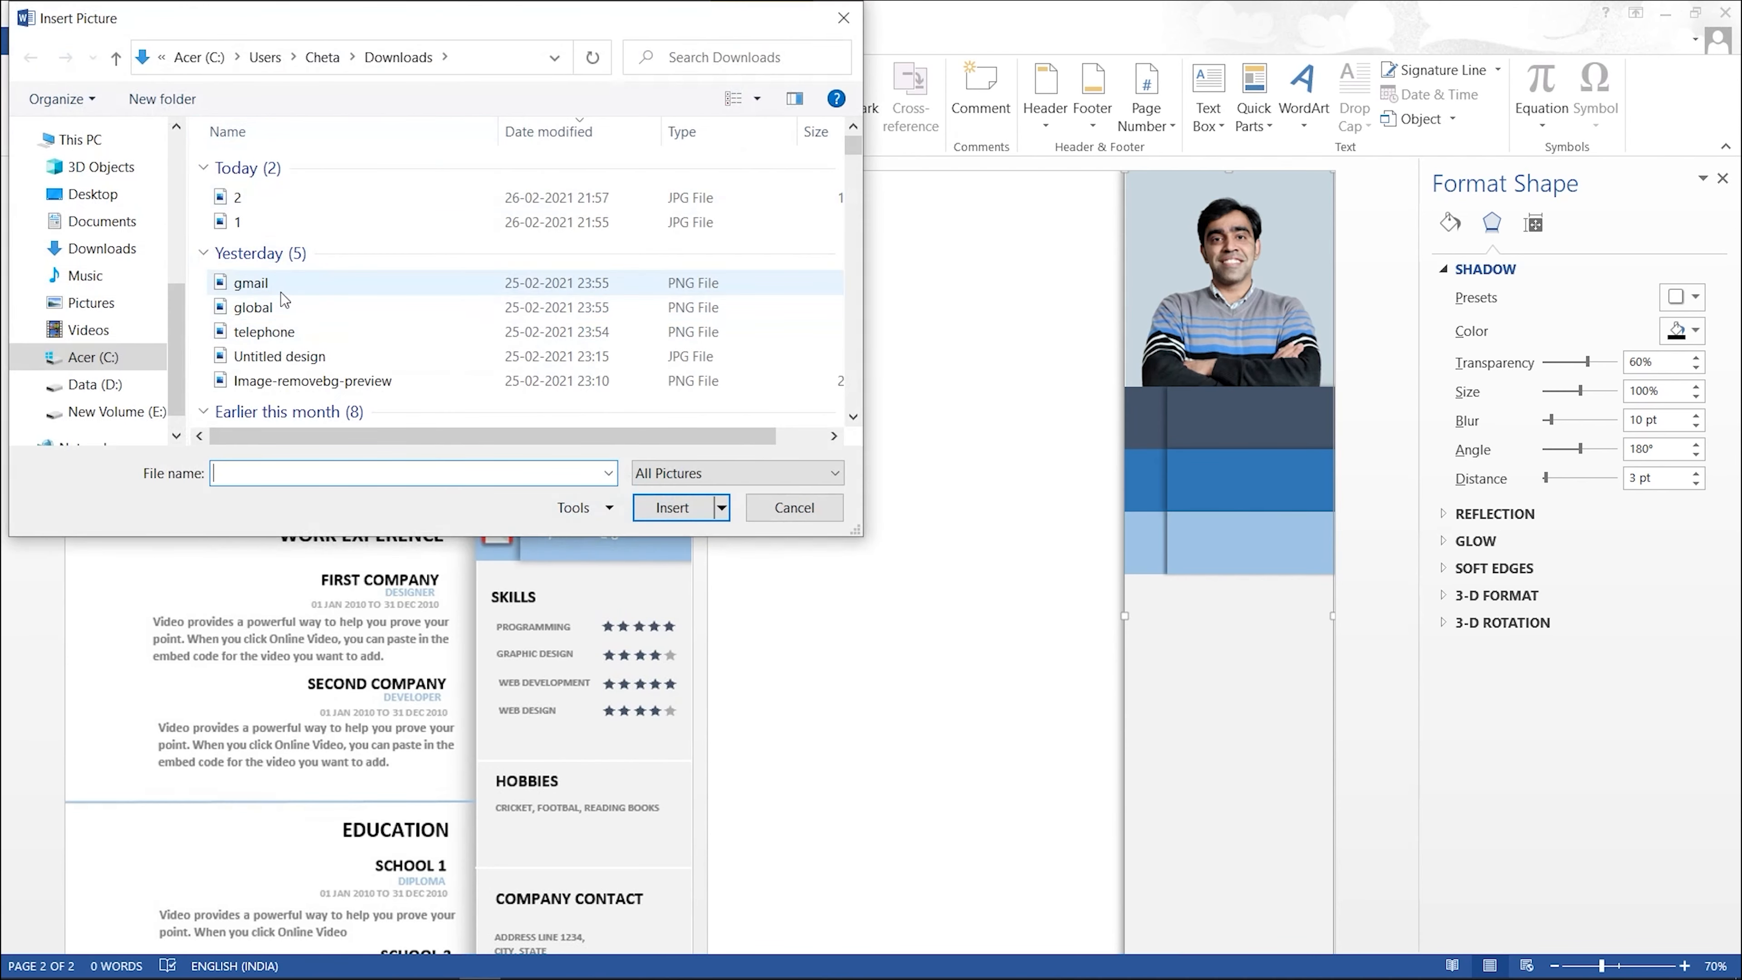
pyautogui.click(288, 331)
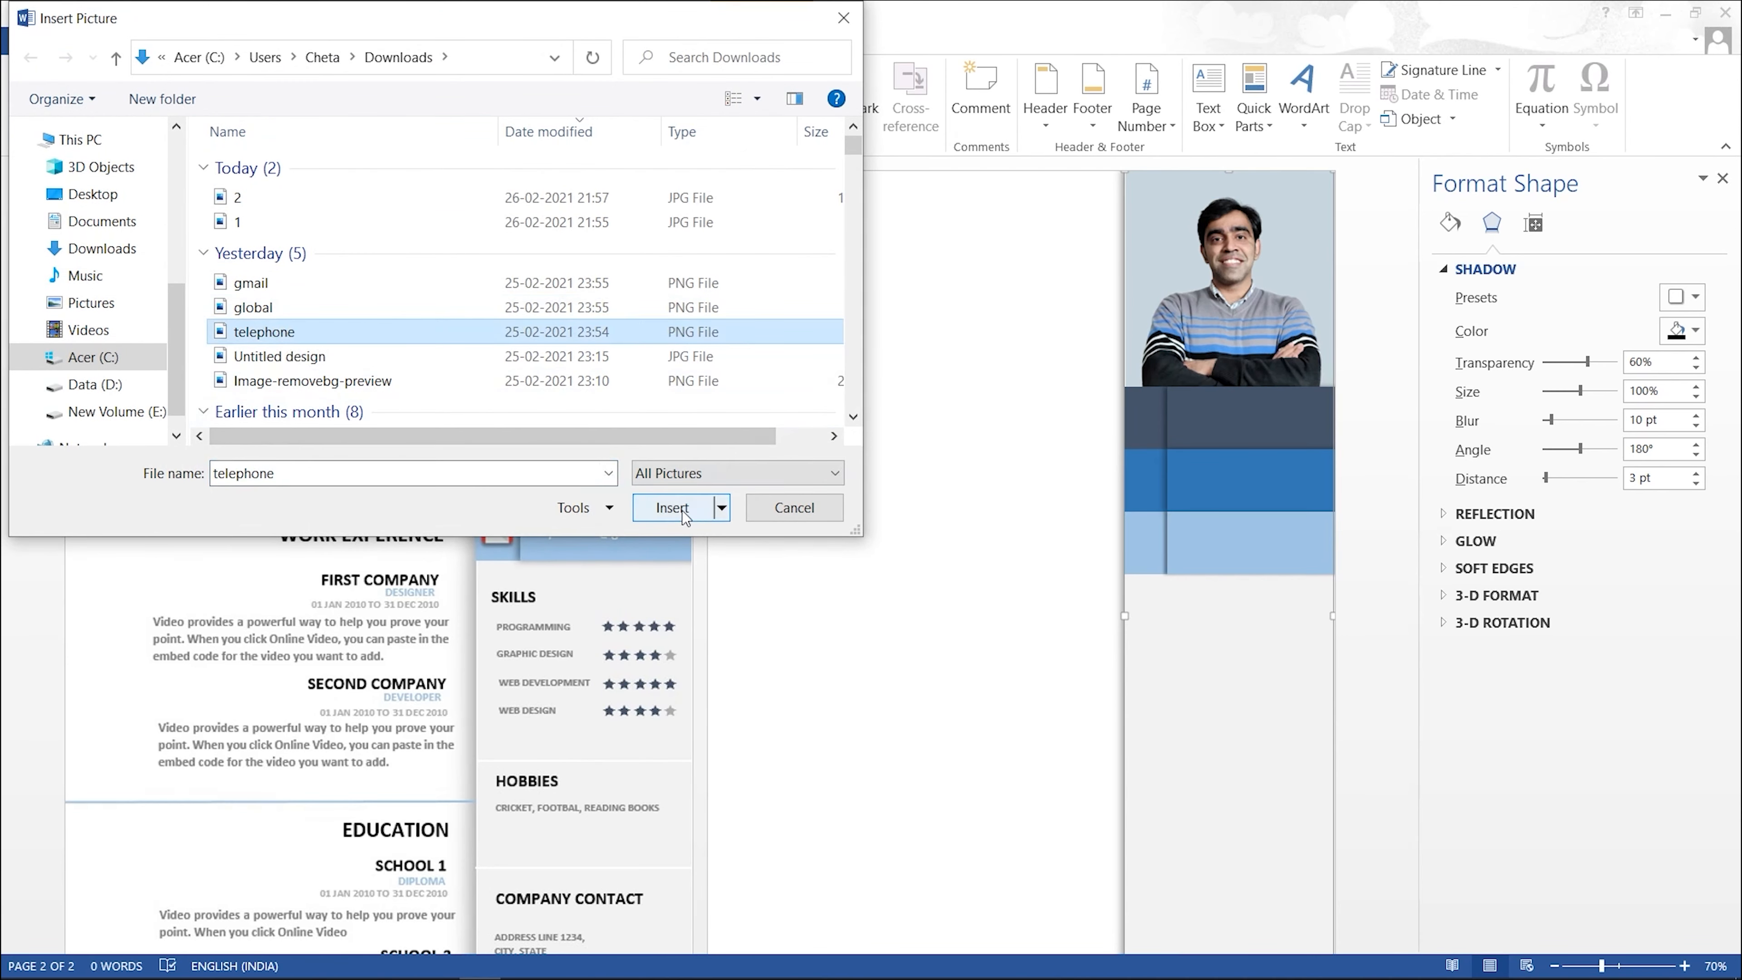
pyautogui.click(672, 508)
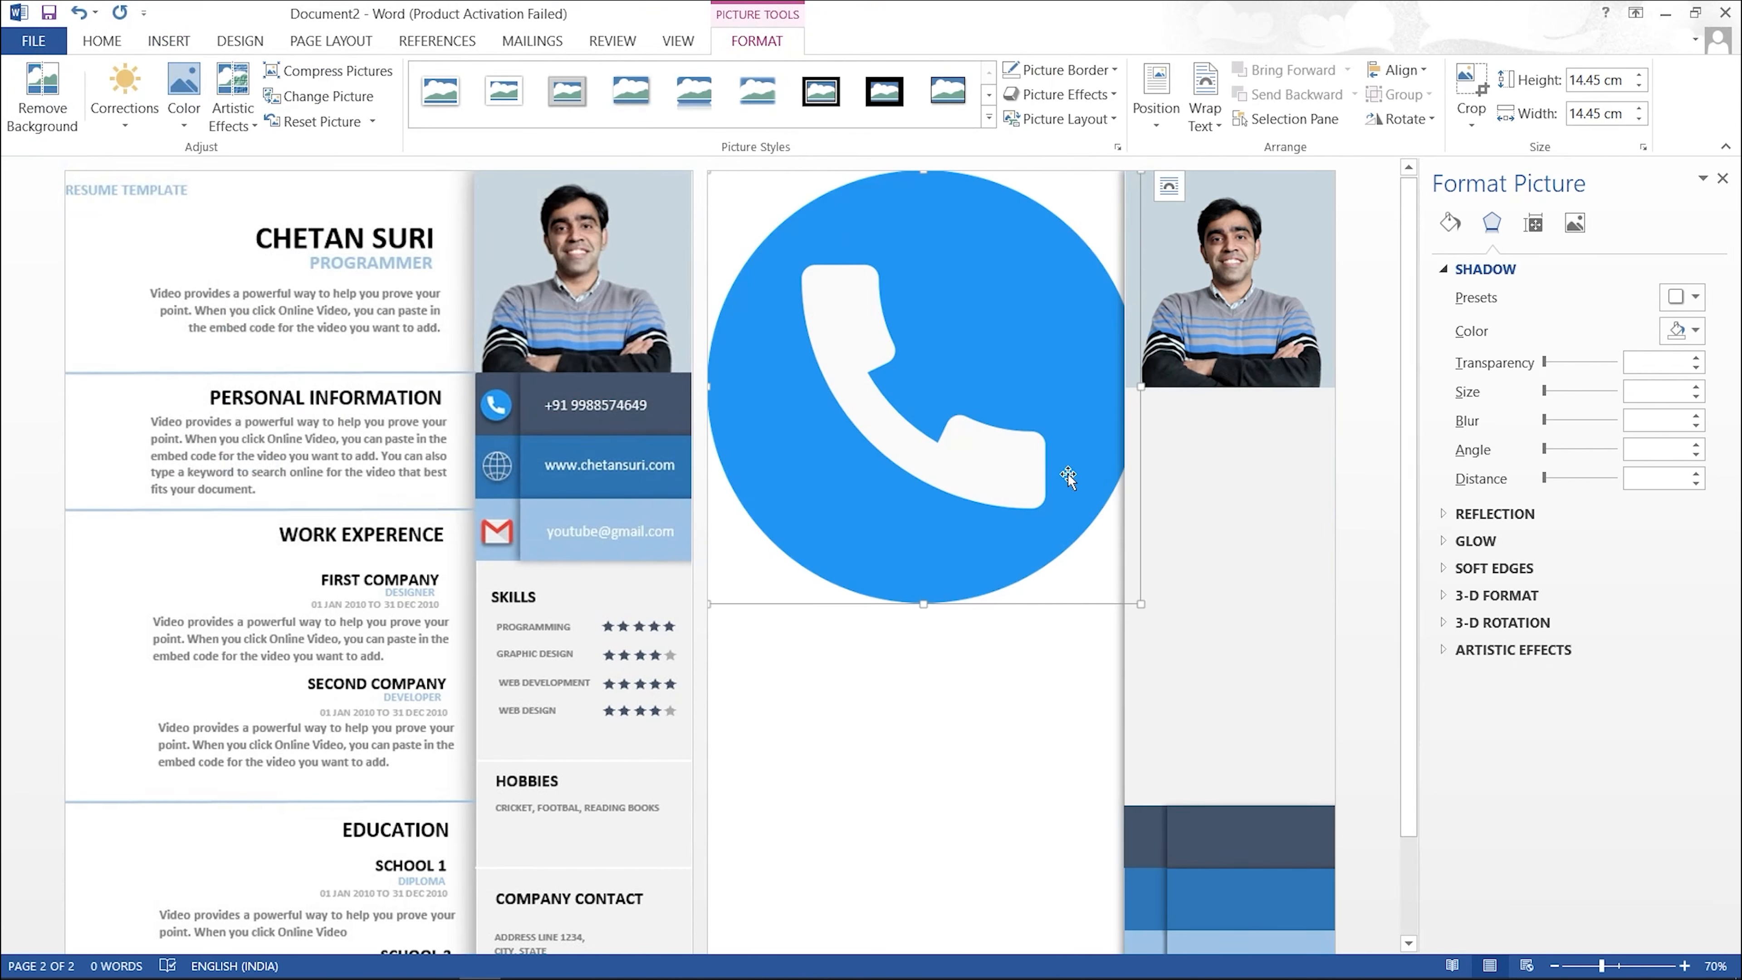
pyautogui.click(1135, 608)
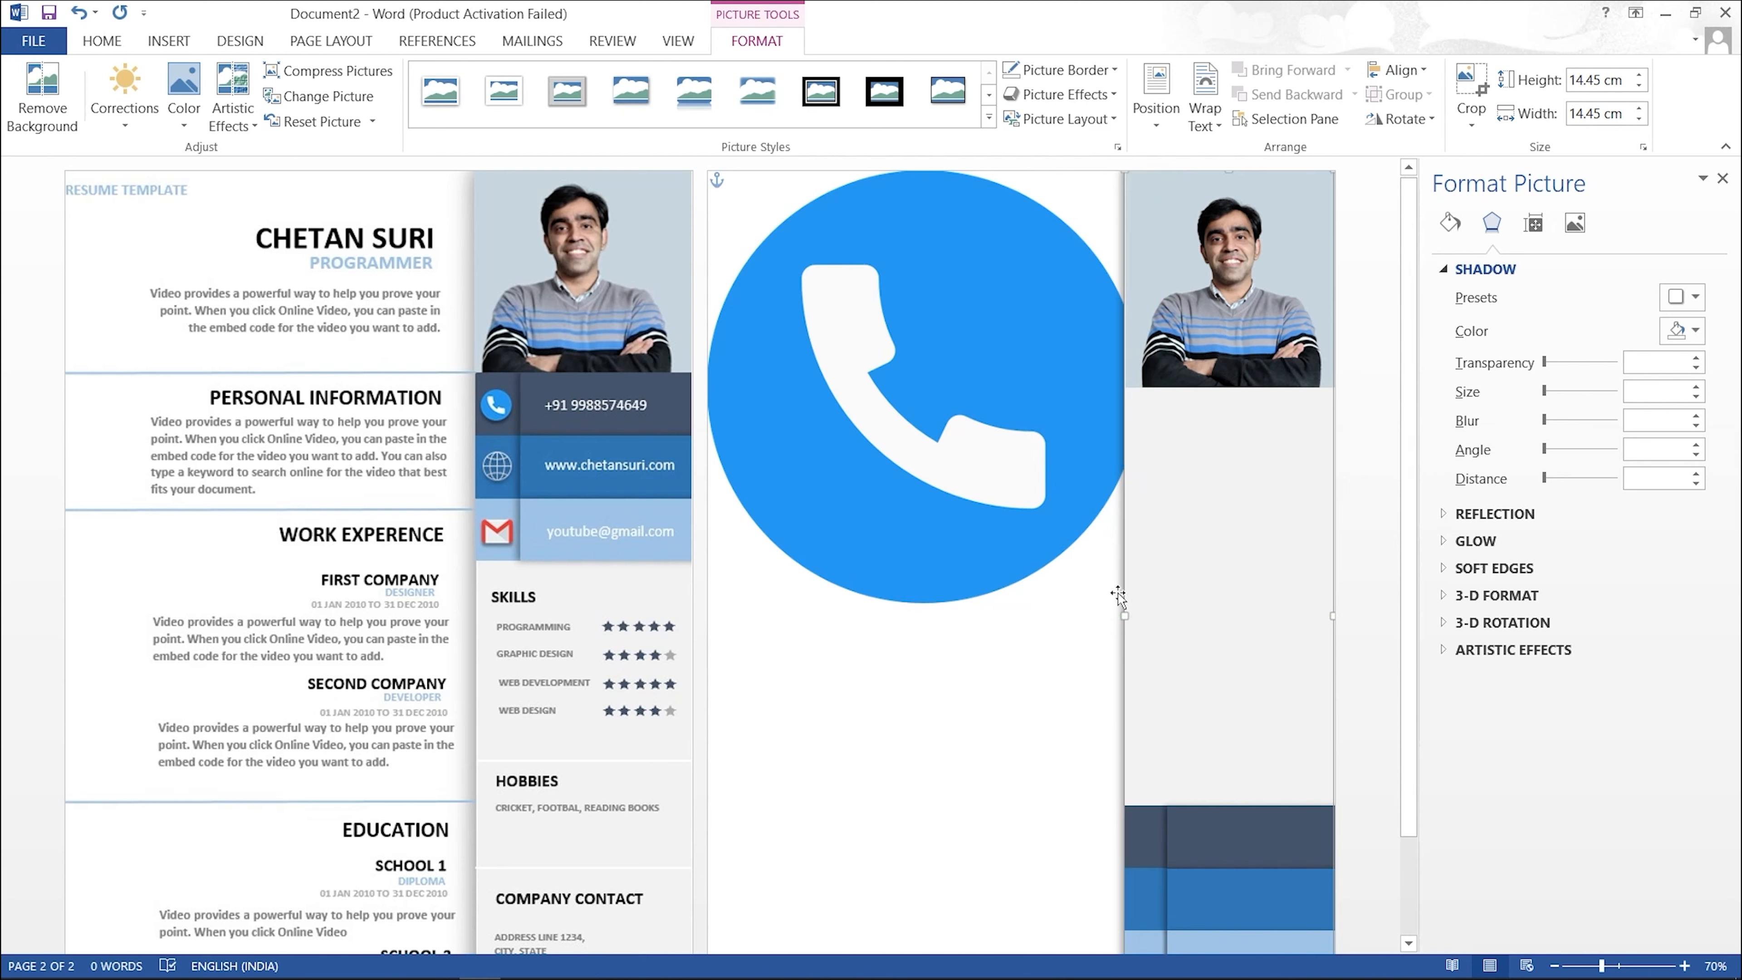
pyautogui.click(980, 469)
pyautogui.moveTo(1140, 604); pyautogui.dragTo(904, 390)
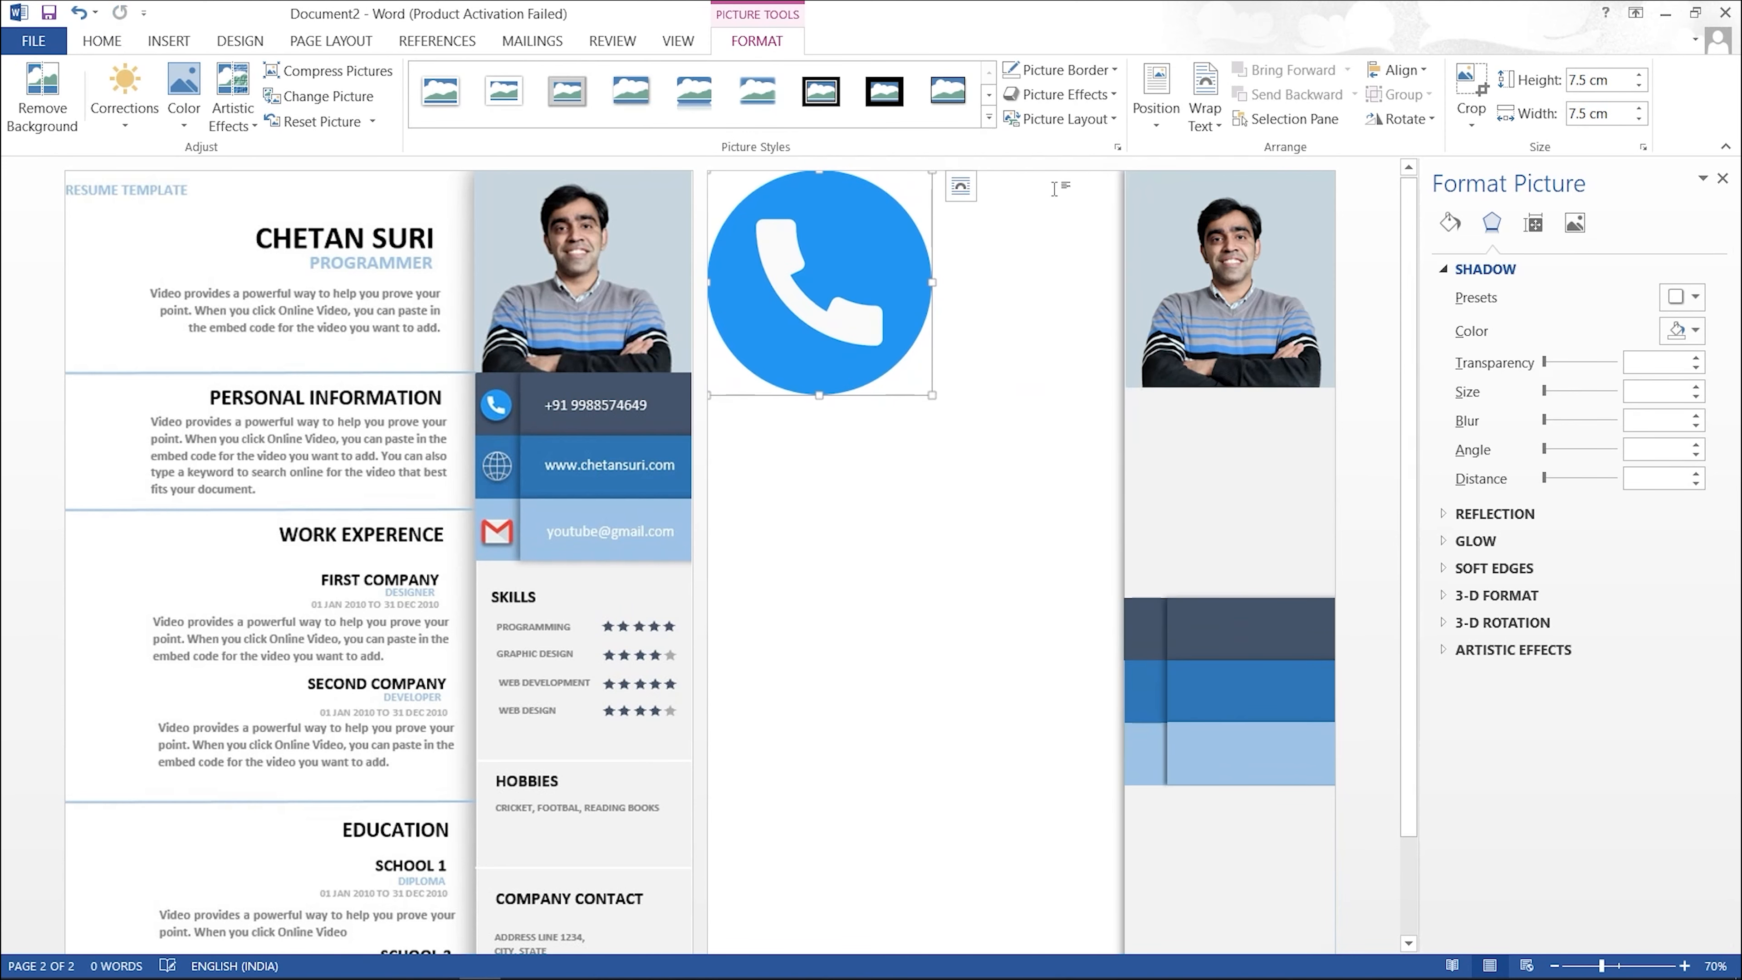
# Step: Set the phone picture In Front of Text and shrink it to a 1.12 cm icon on the navy band
pyautogui.click(1202, 126)
pyautogui.click(1256, 301)
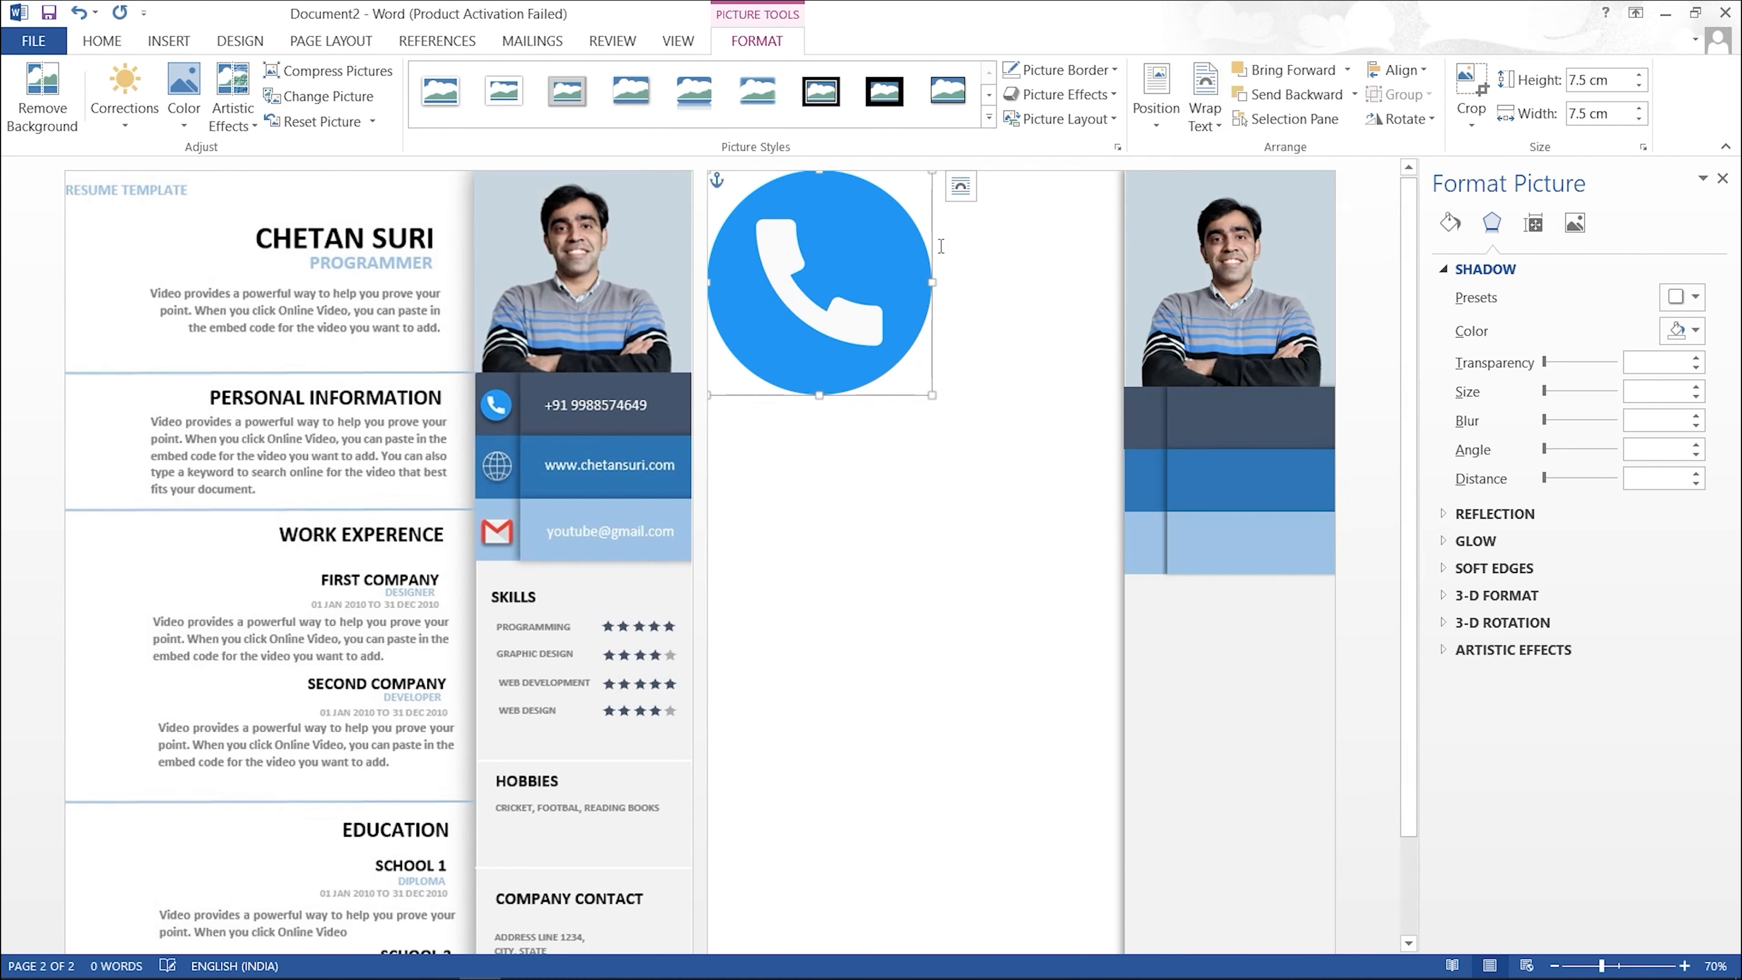
pyautogui.moveTo(857, 316); pyautogui.dragTo(934, 381)
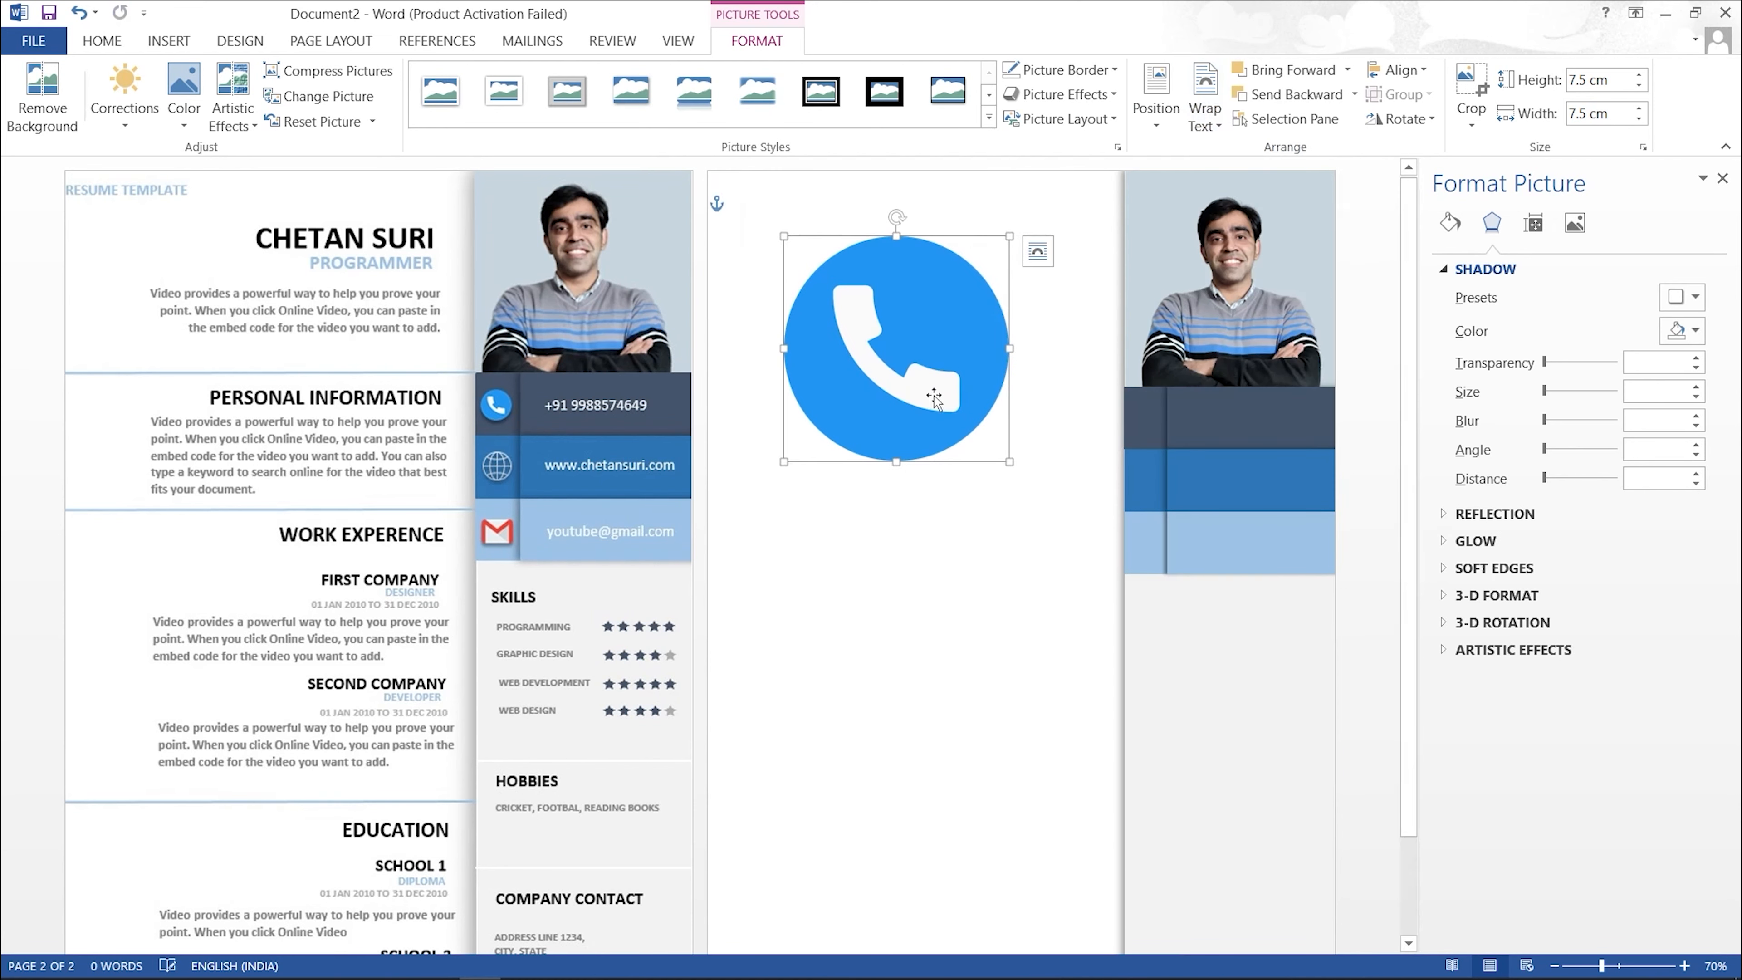
pyautogui.click(1015, 471)
pyautogui.click(852, 336)
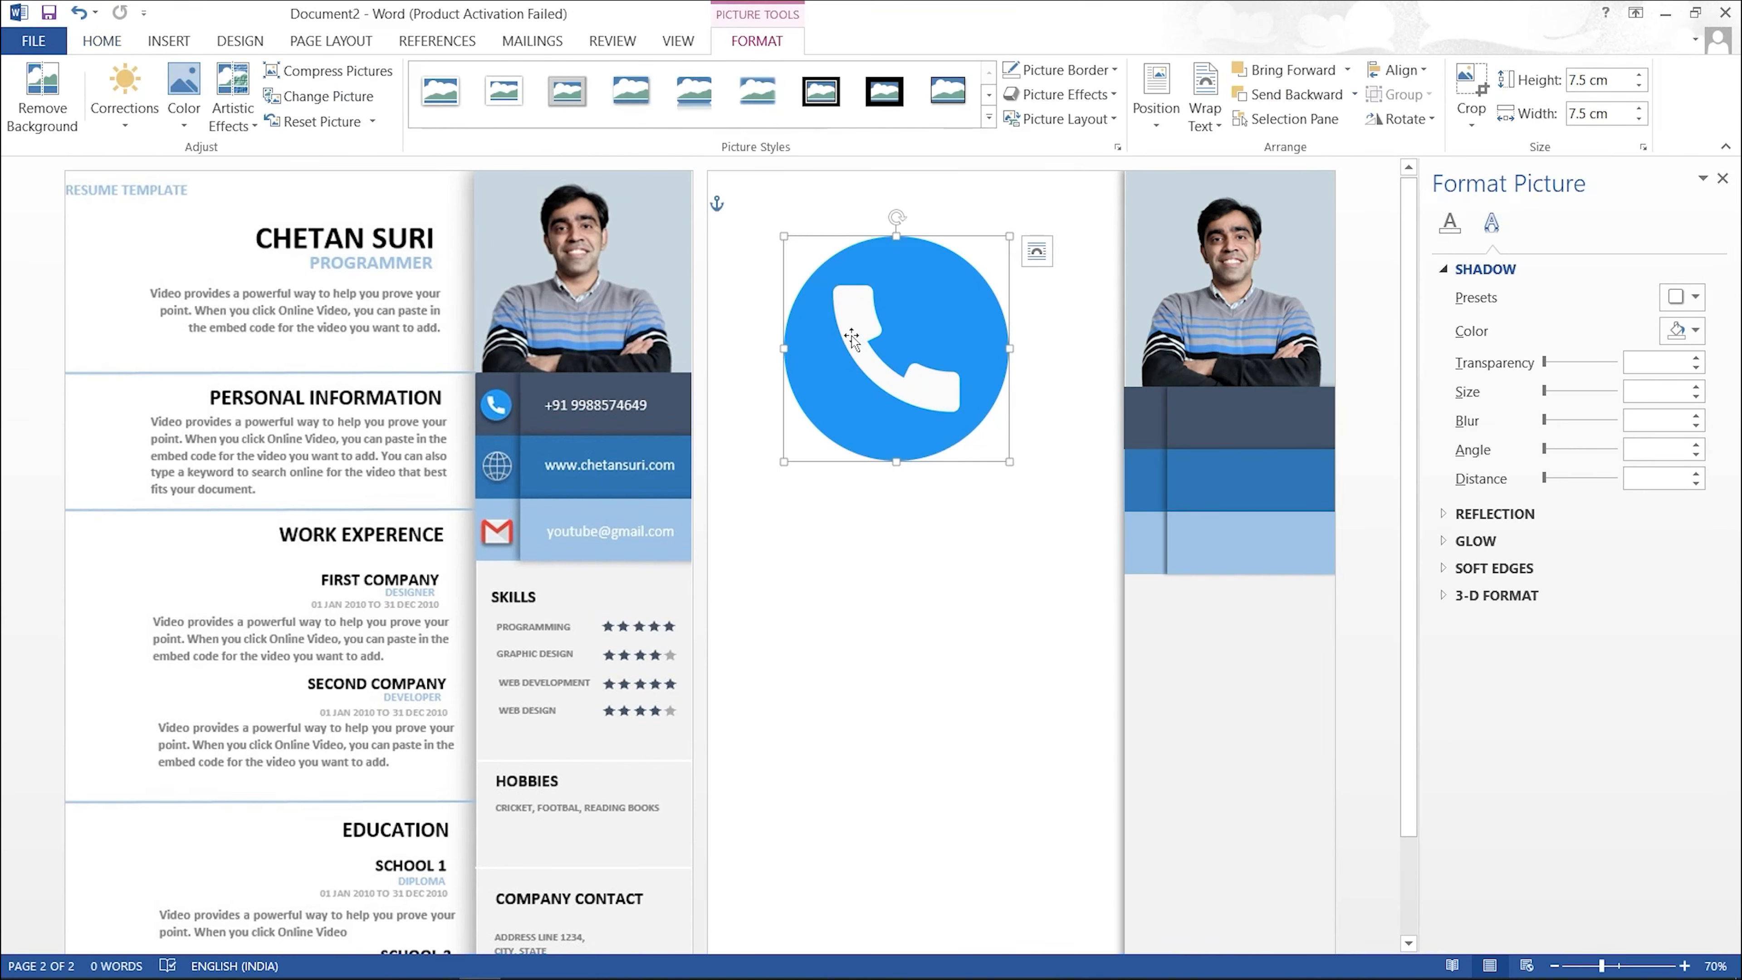
pyautogui.moveTo(1009, 459); pyautogui.dragTo(1140, 420)
# Step: Zoom to 120% and shrink the phone icon to 0.86 cm
pyautogui.click(1685, 966)
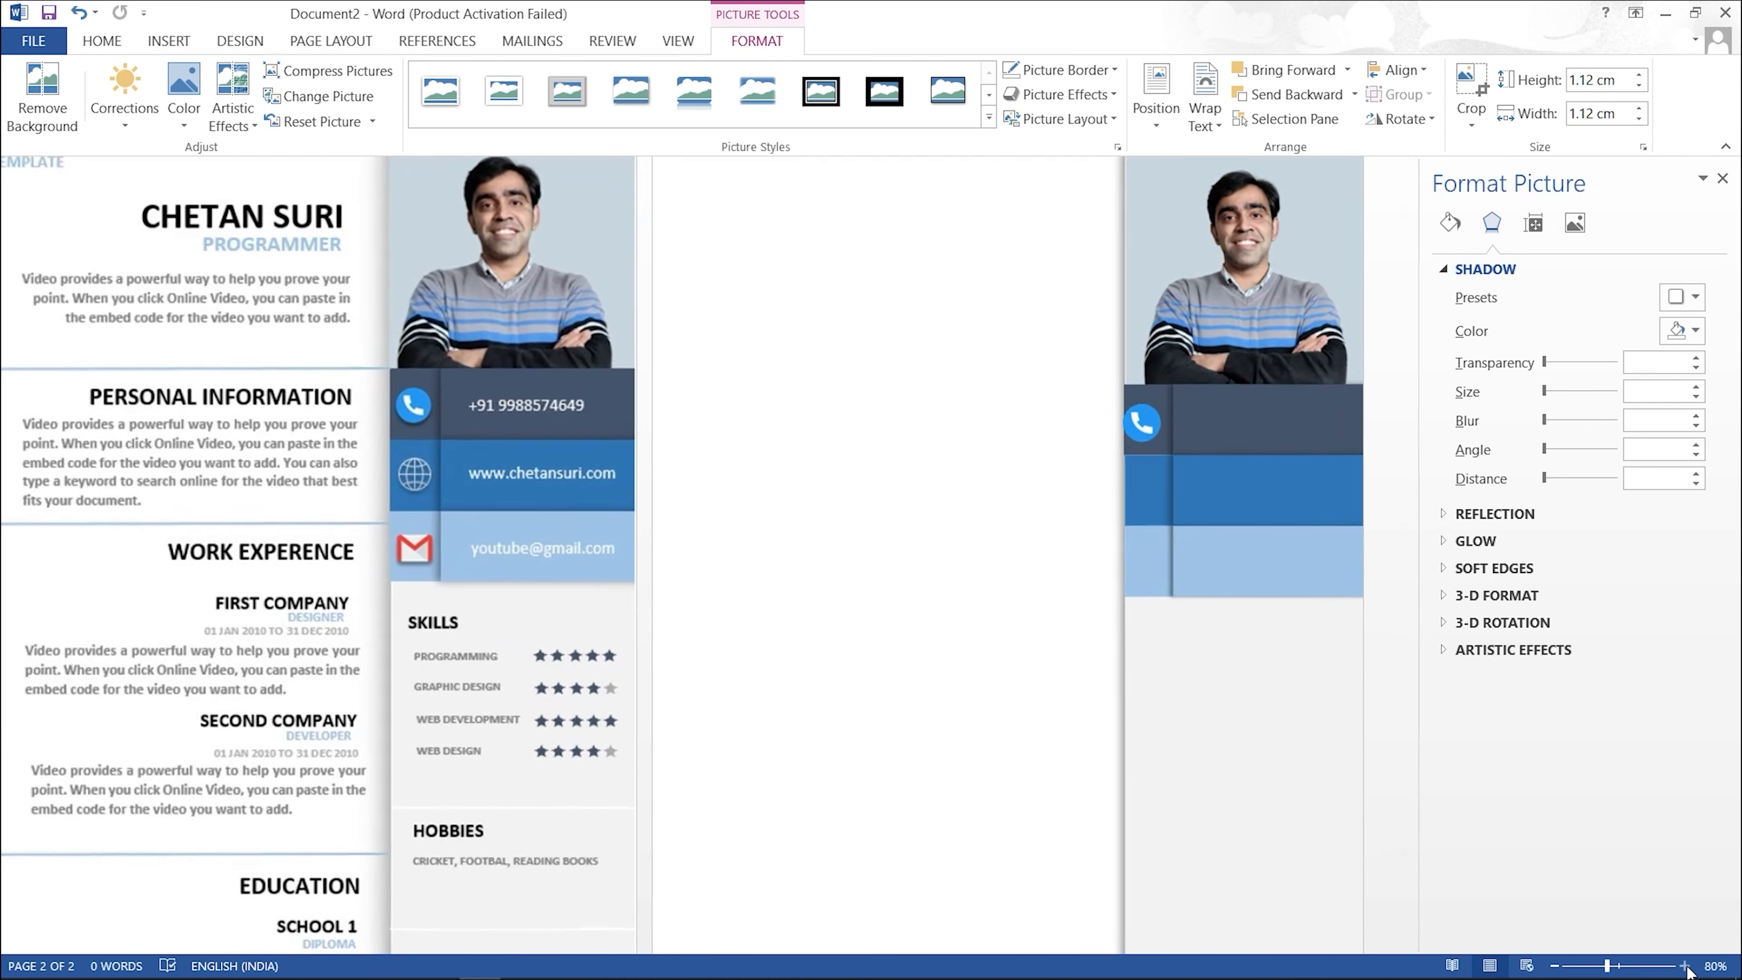
pyautogui.click(1685, 965)
pyautogui.click(1685, 965)
pyautogui.click(1686, 966)
pyautogui.click(1685, 966)
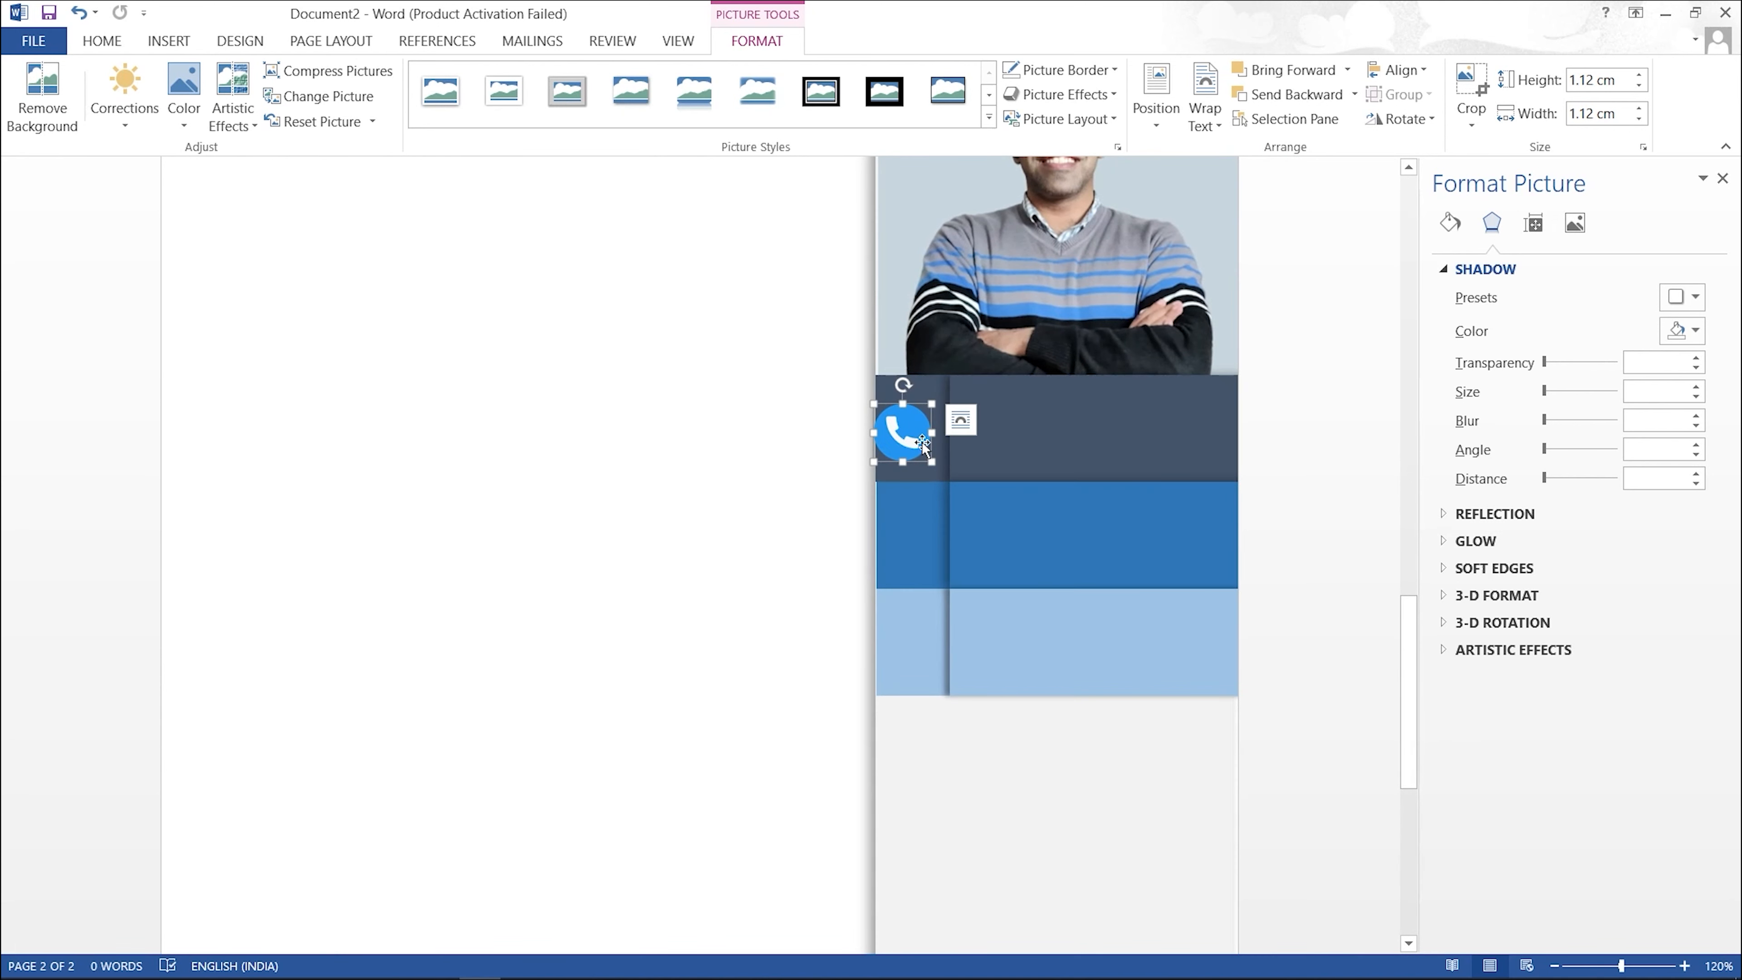
pyautogui.moveTo(934, 462); pyautogui.dragTo(916, 430)
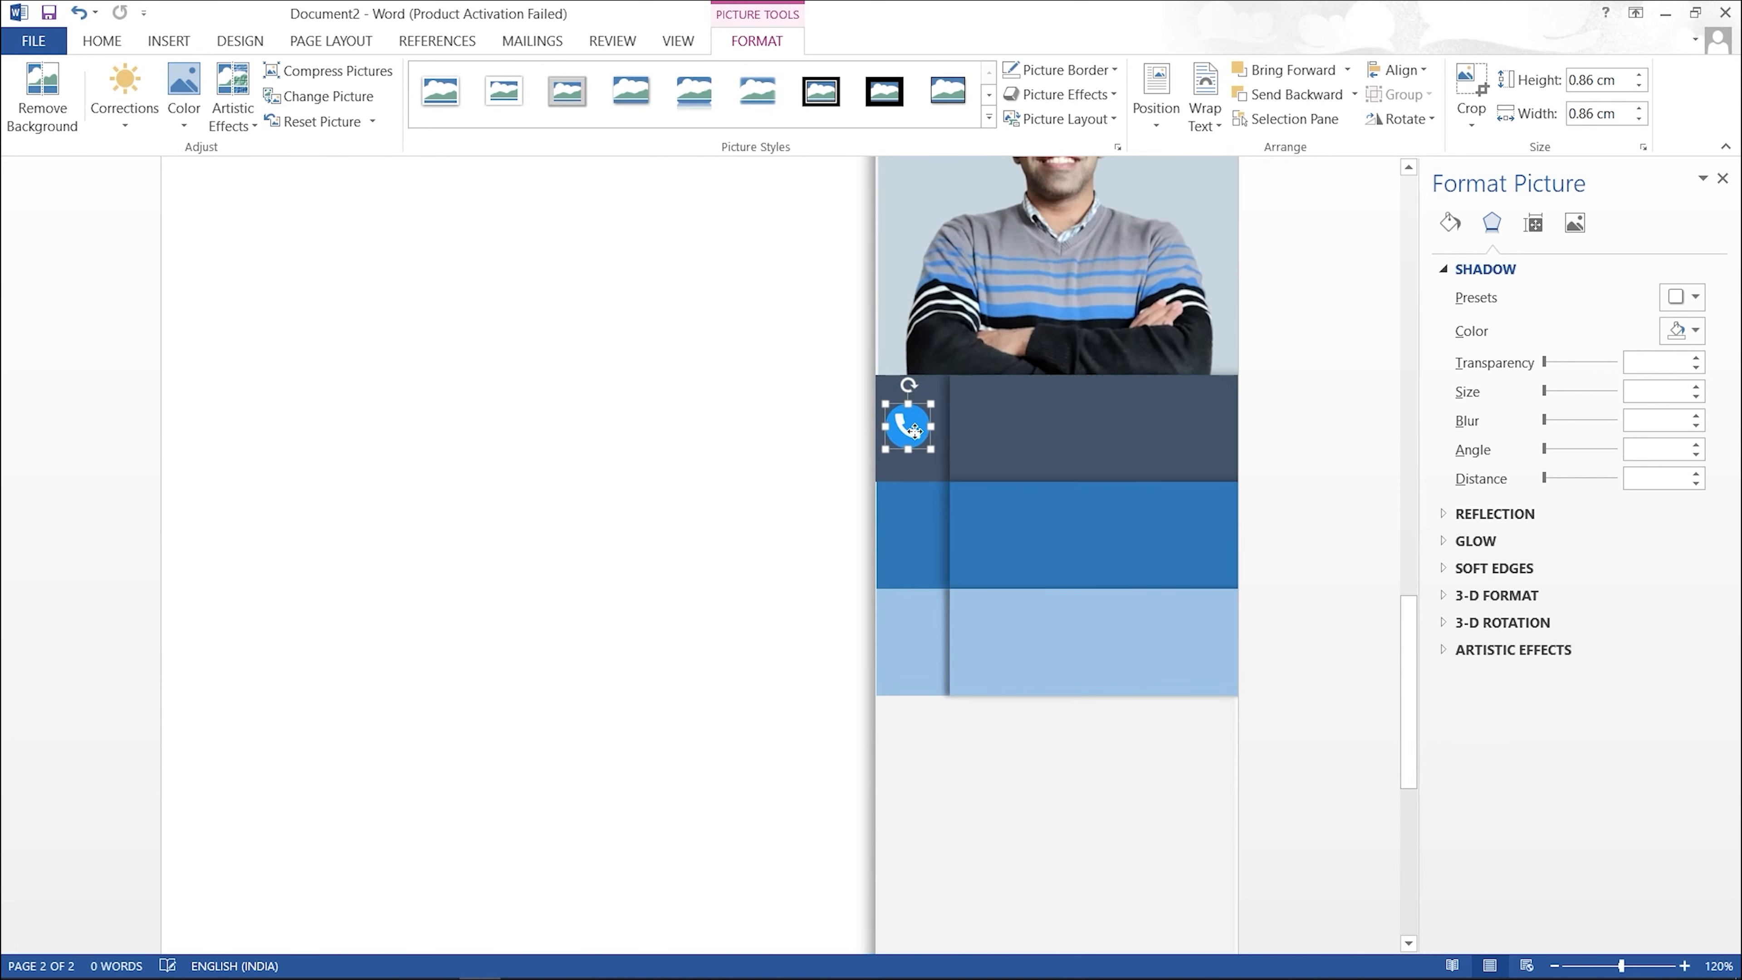
pyautogui.click(839, 414)
# Step: Nudge the profile photo slightly left
pyautogui.scroll(2, 925, 338)
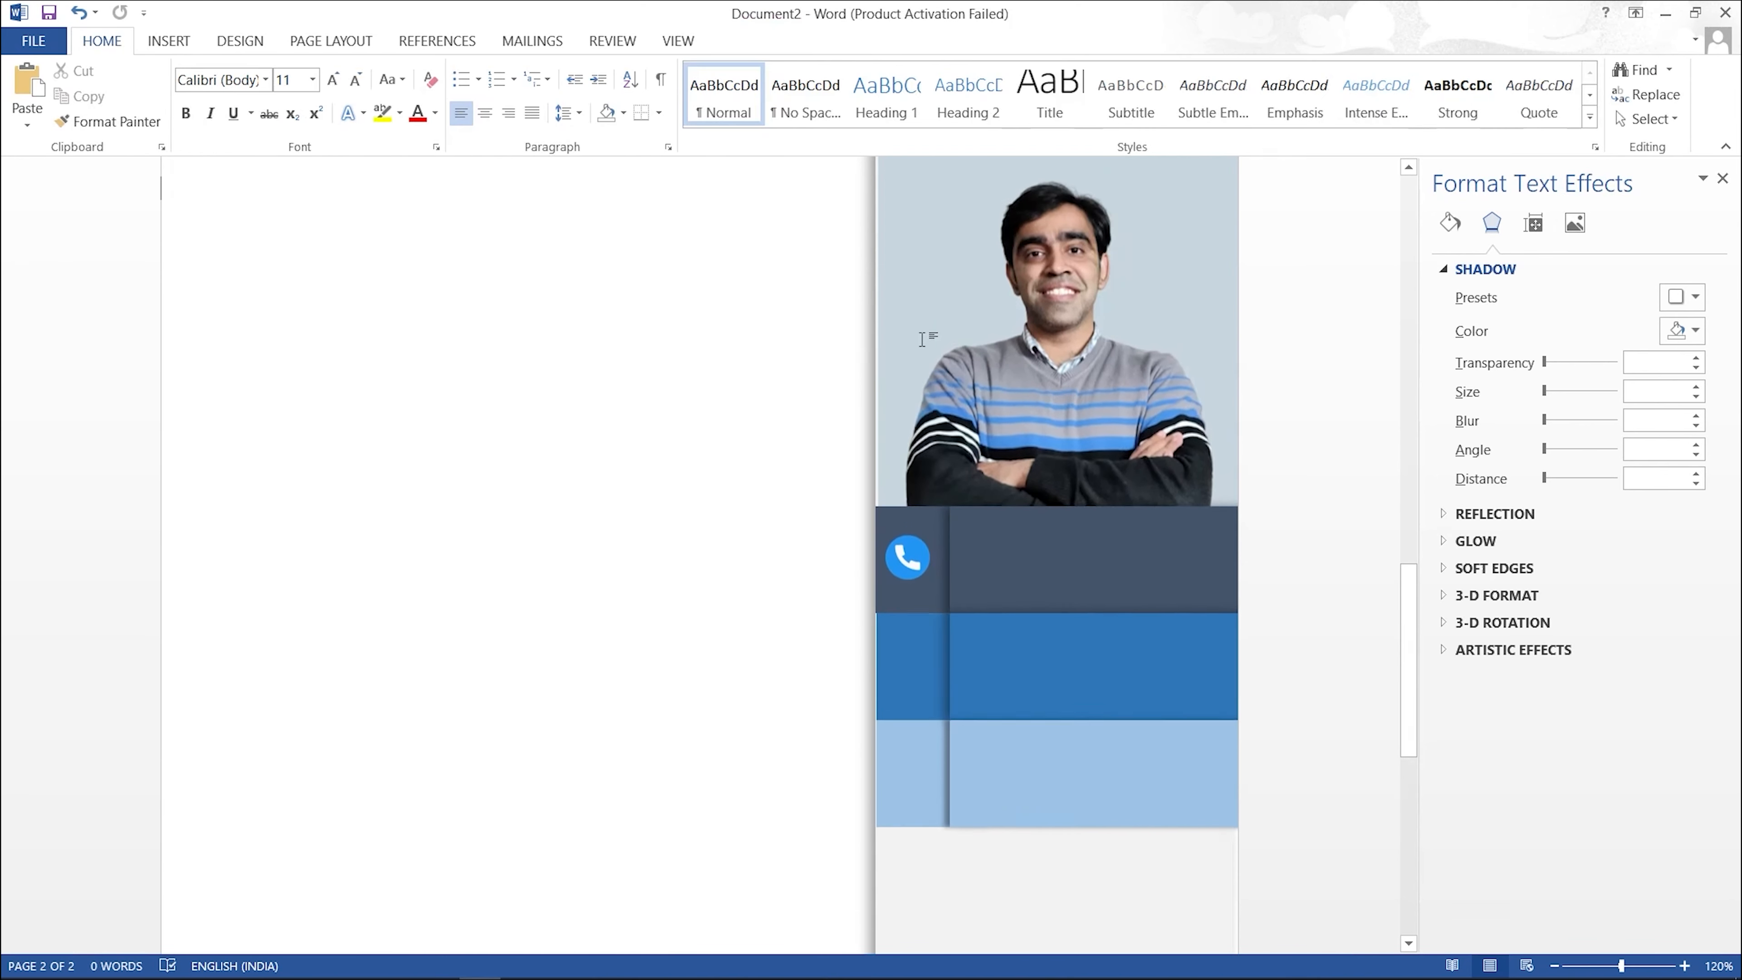
pyautogui.click(1045, 348)
pyautogui.press('Left')
pyautogui.press('Left')
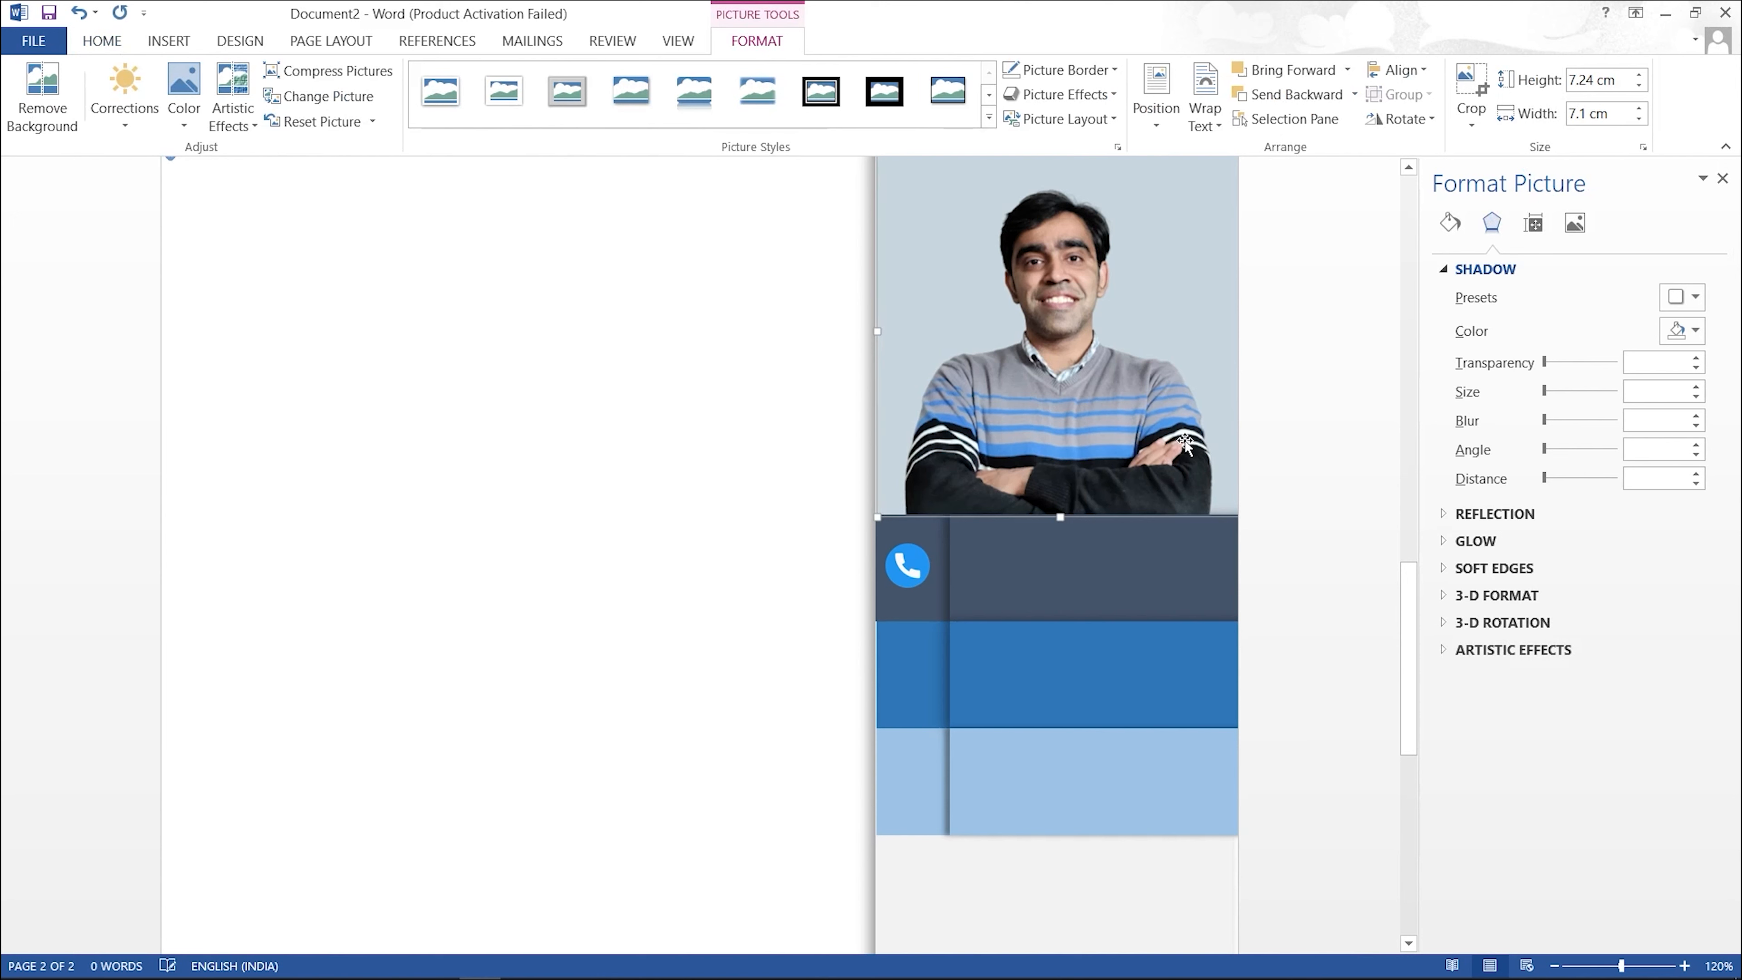
pyautogui.click(725, 471)
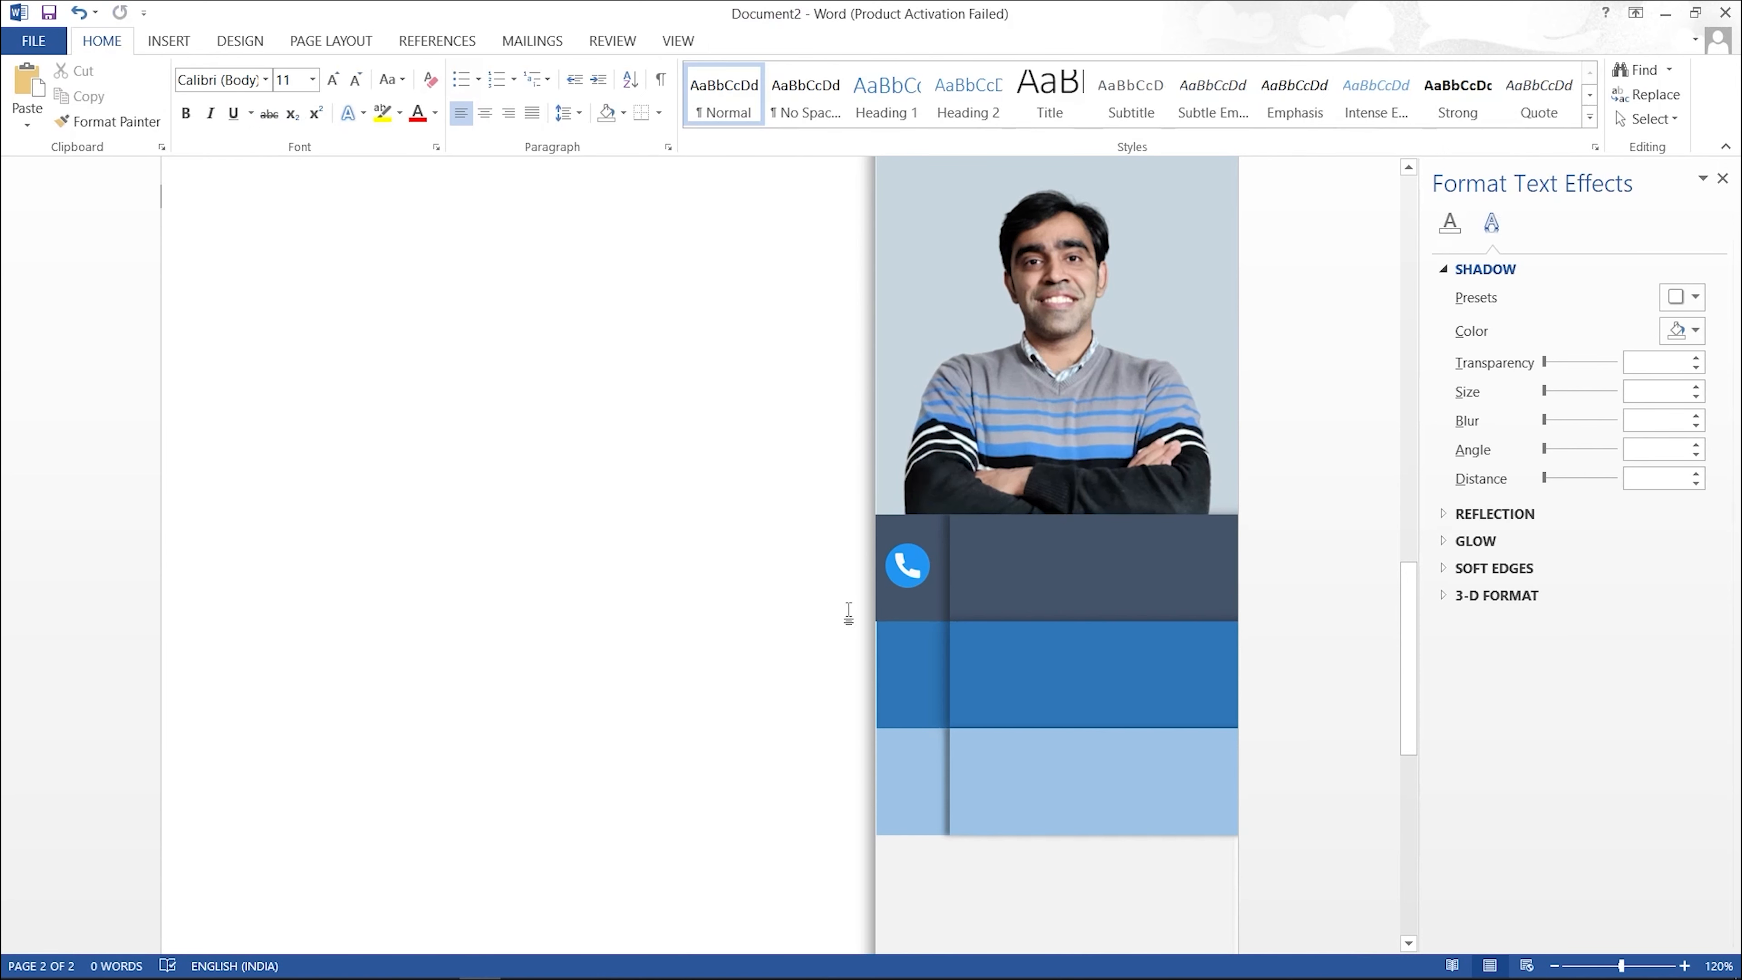
pyautogui.click(915, 654)
pyautogui.click(915, 755)
pyautogui.click(762, 704)
# Step: Apply an outer shadow to the phone icon: 60% transparency, 4 pt blur, 90°, 3 pt distance
pyautogui.click(913, 580)
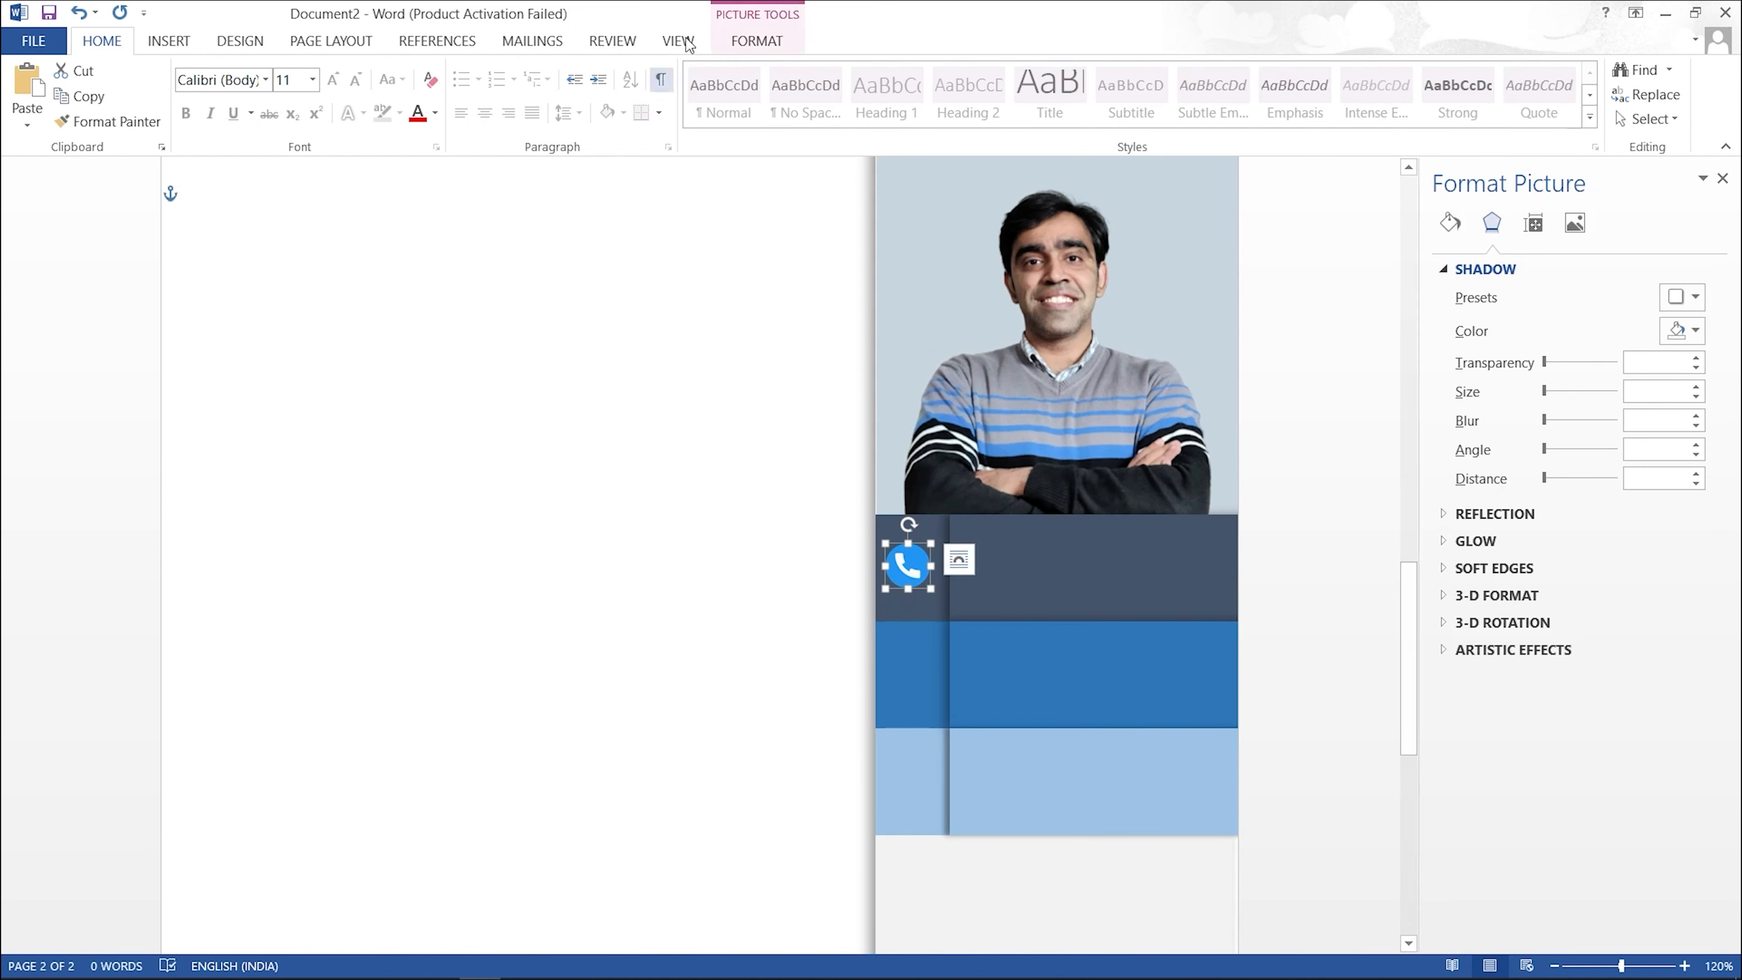
pyautogui.click(761, 41)
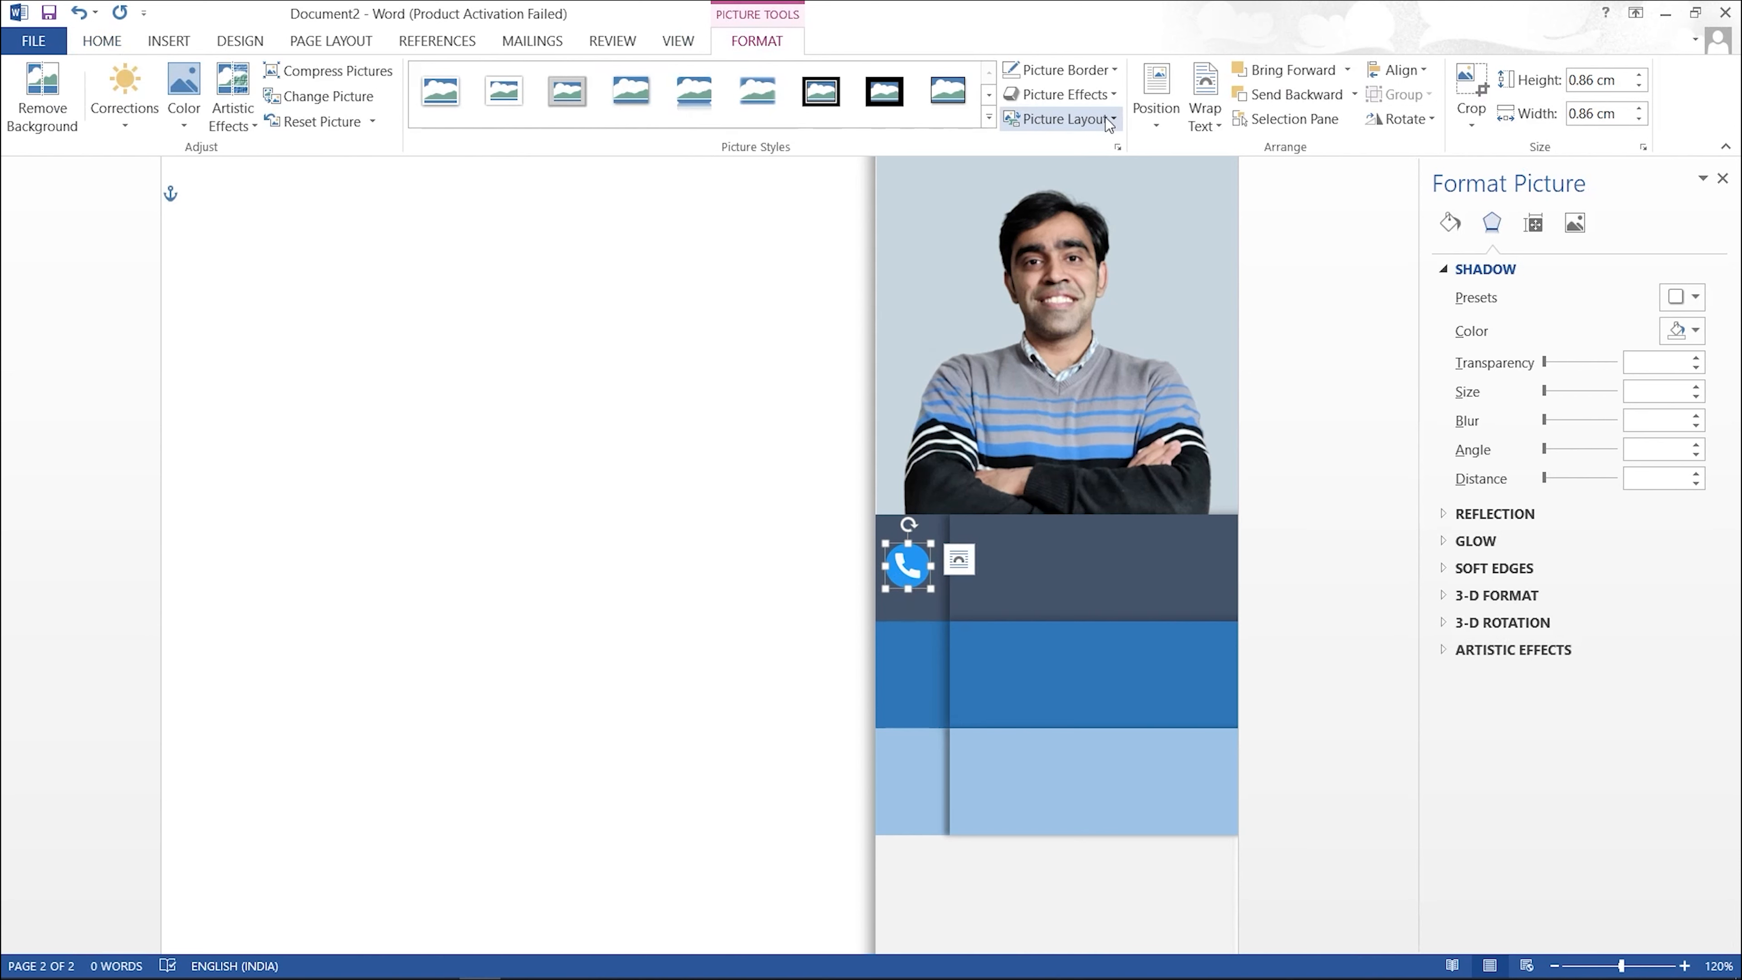
pyautogui.click(1100, 102)
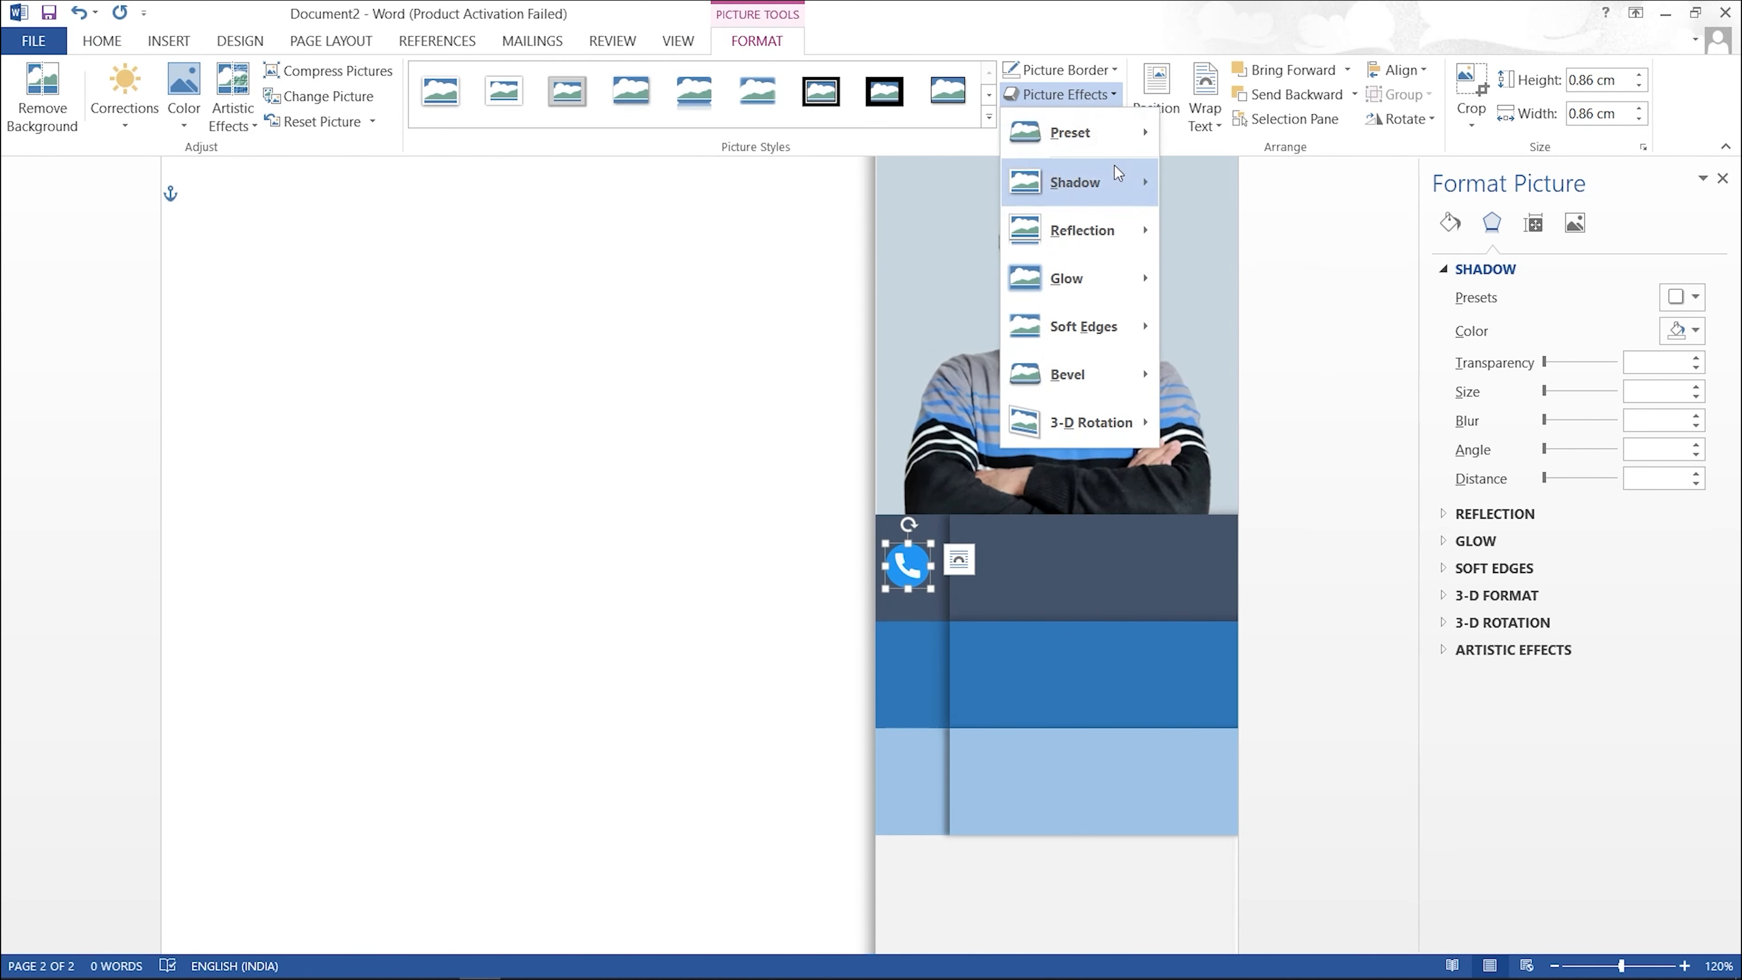
pyautogui.moveTo(1114, 180)
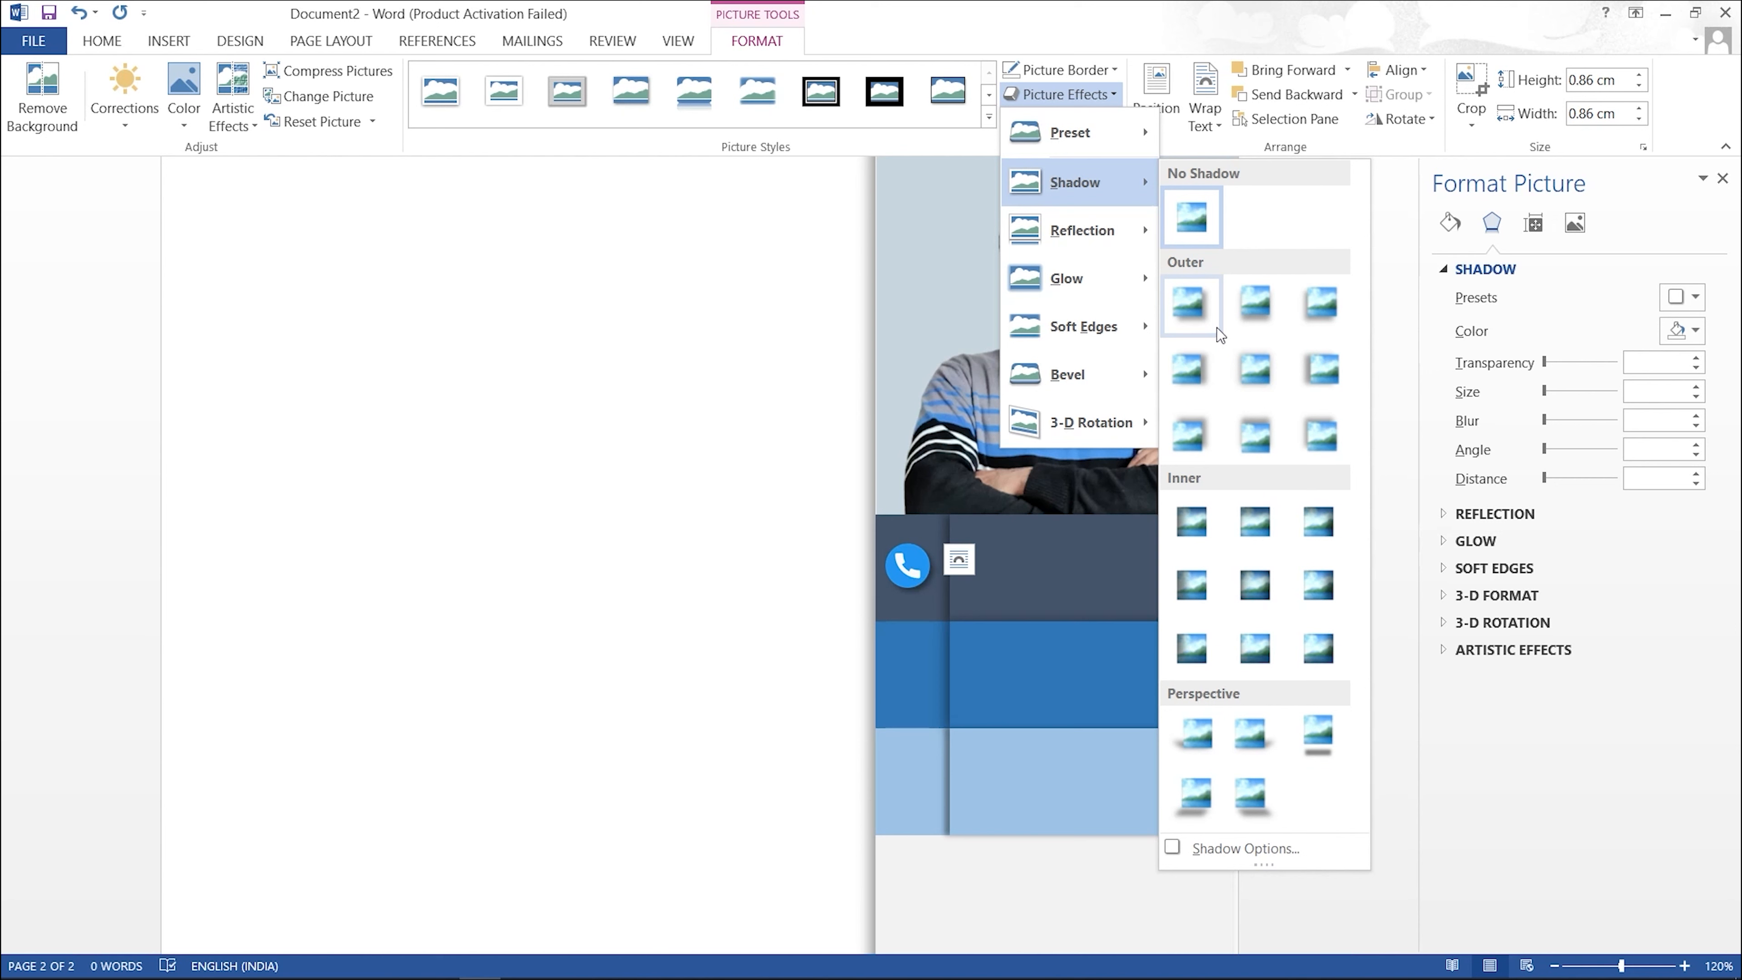
pyautogui.moveTo(1095, 240)
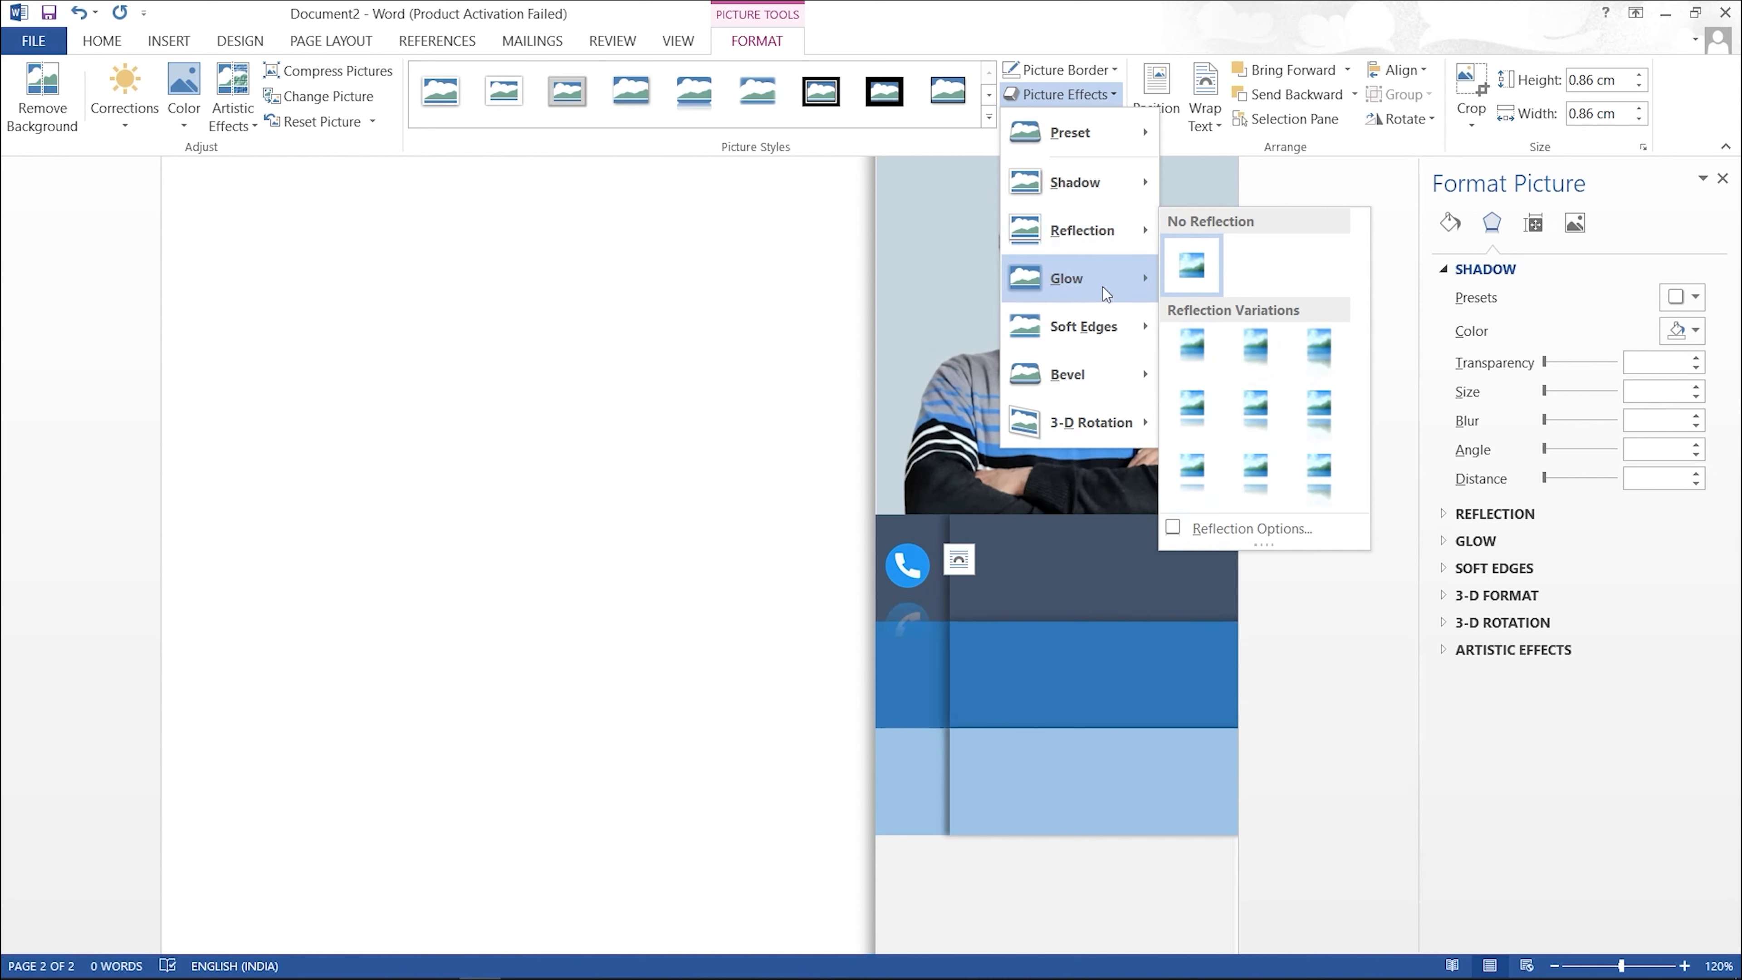
pyautogui.moveTo(1102, 285)
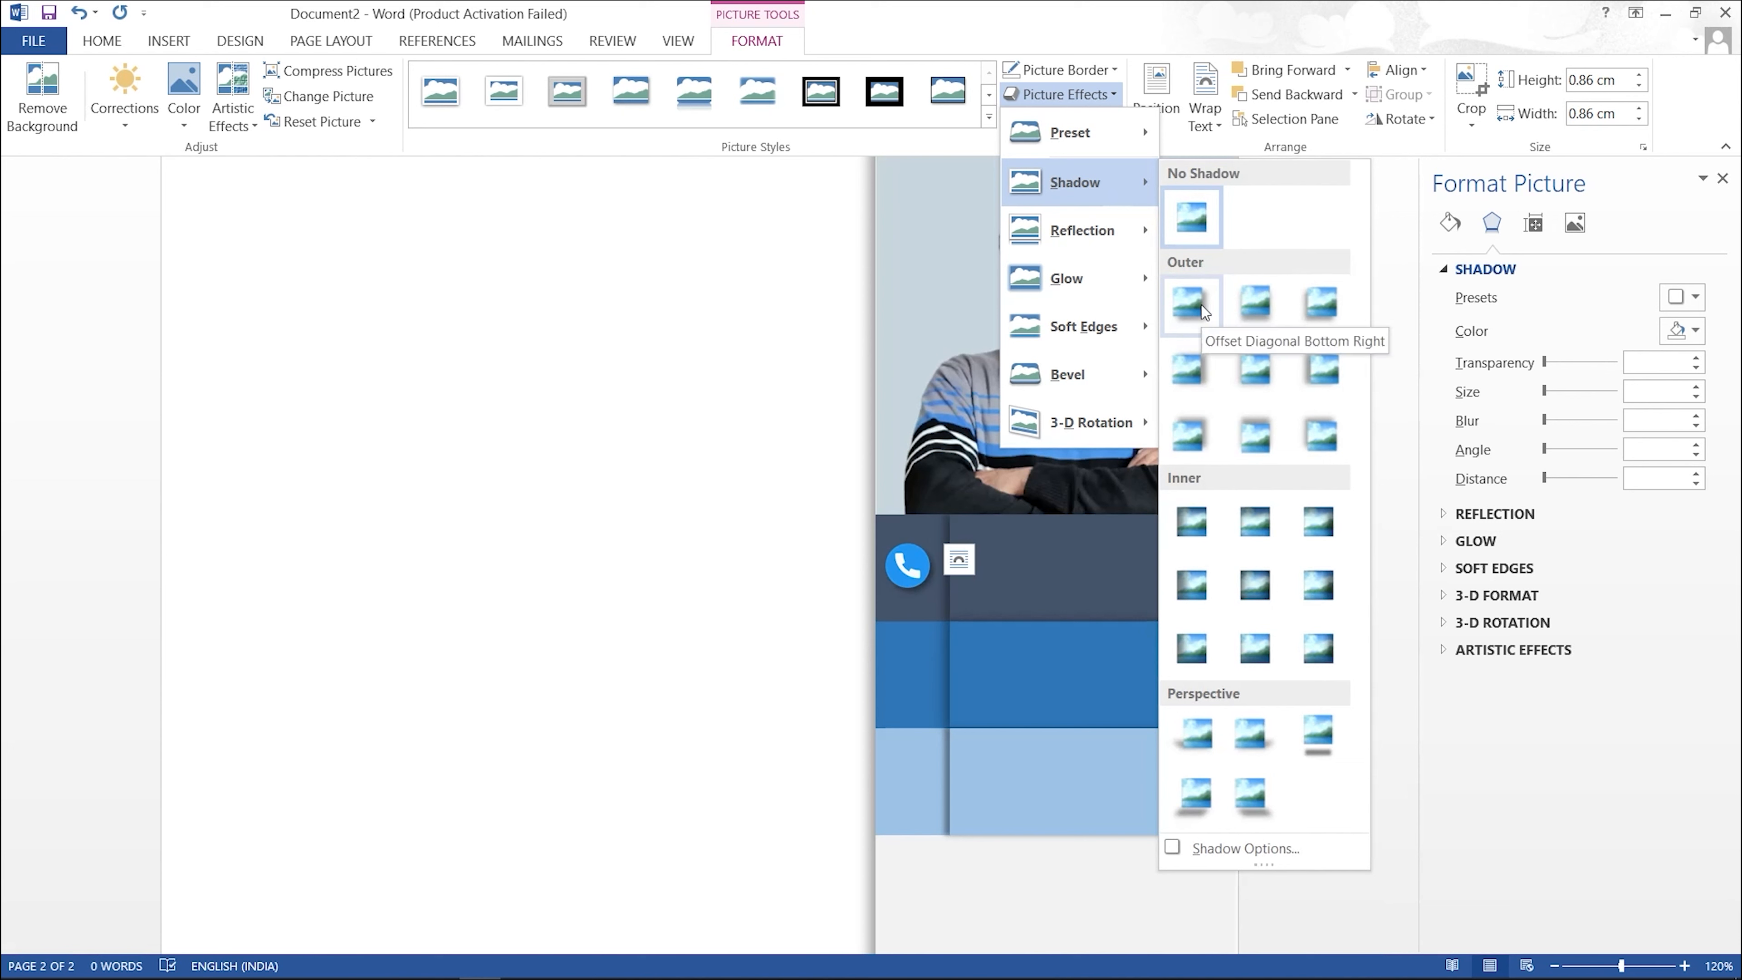
pyautogui.click(1239, 309)
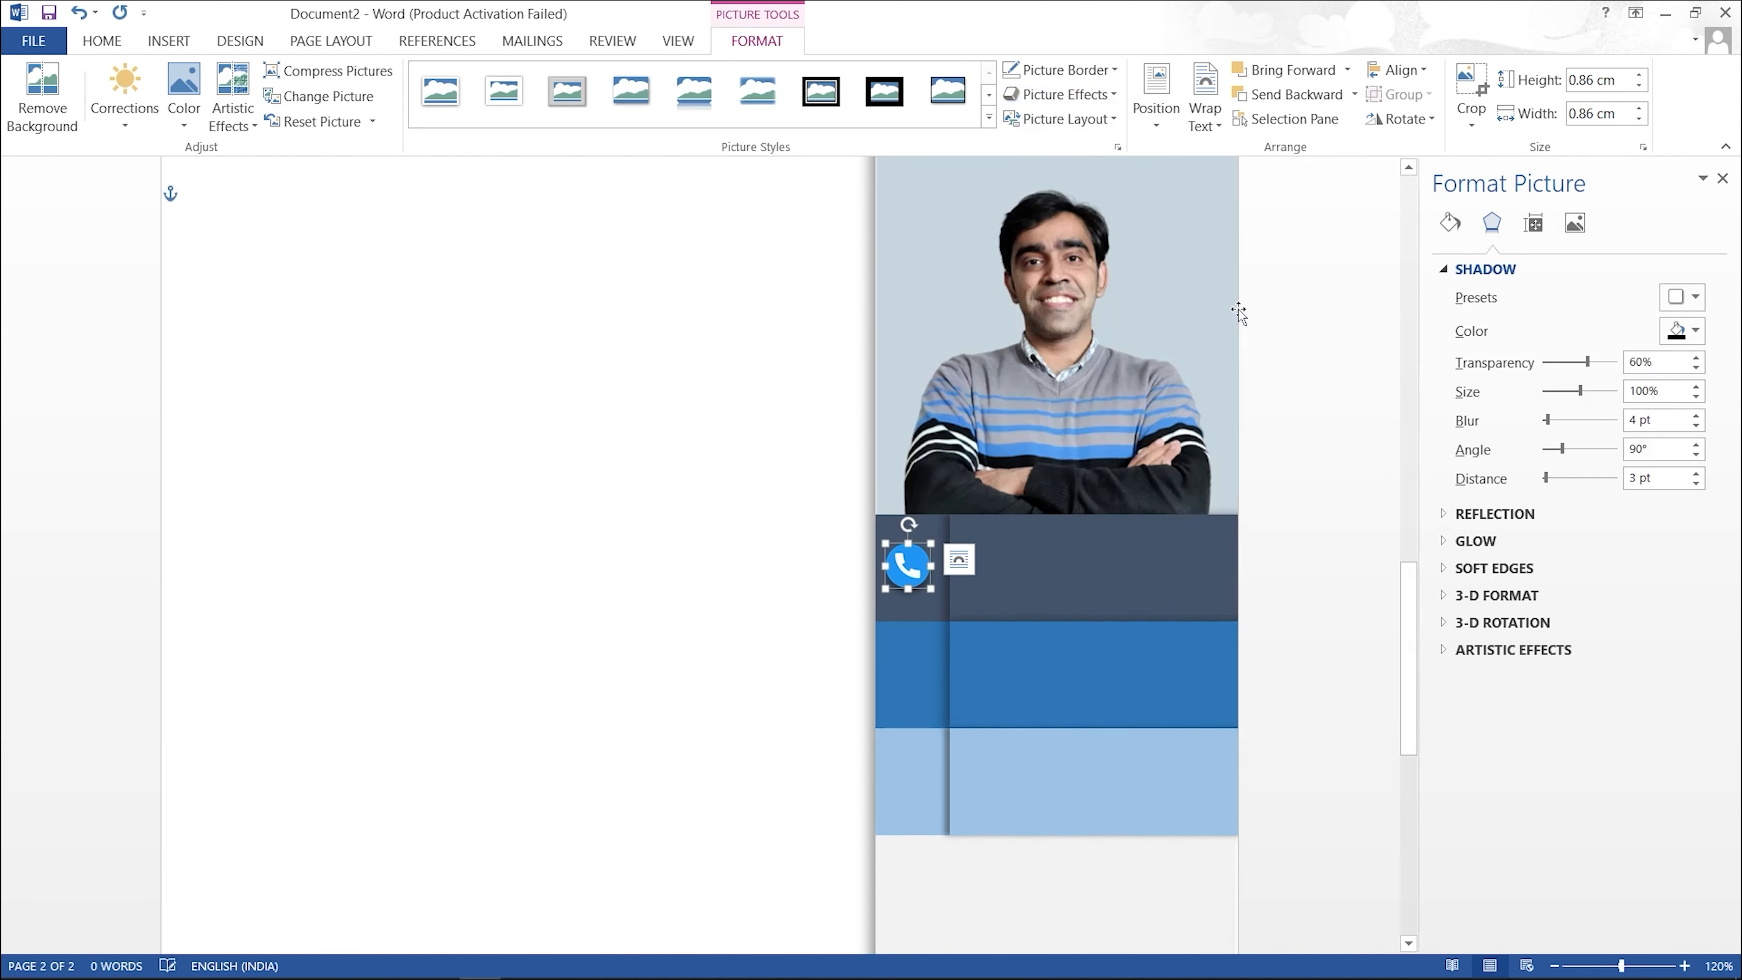
pyautogui.click(914, 667)
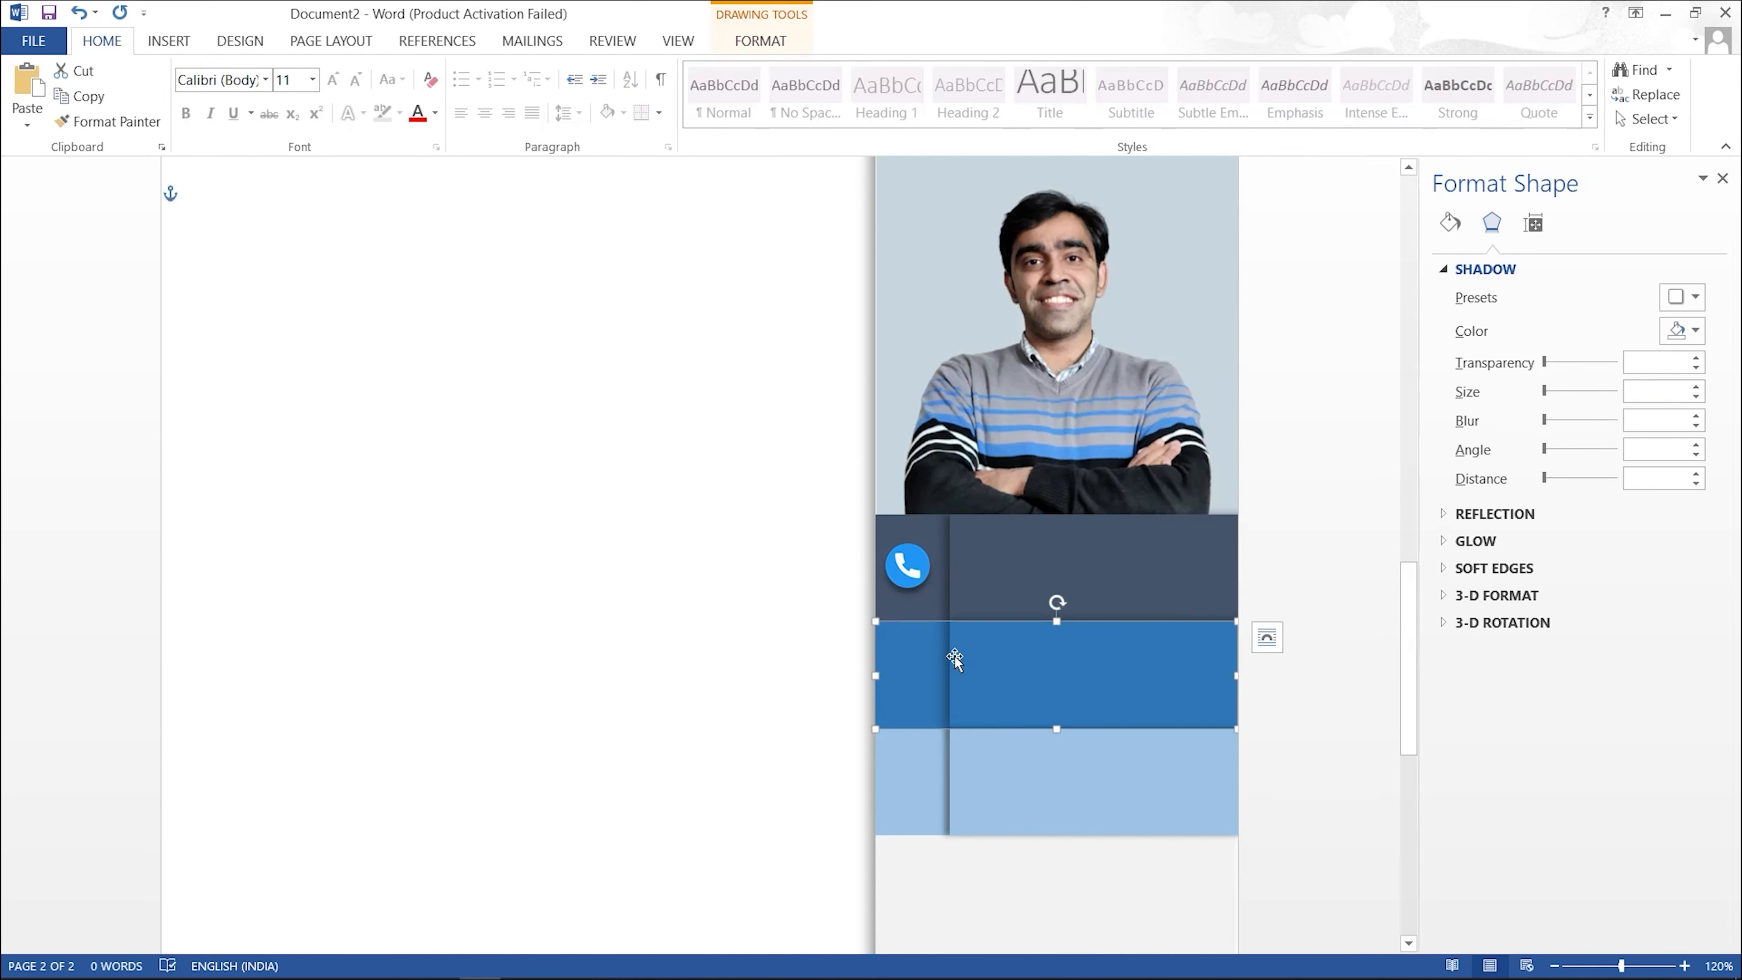
pyautogui.click(915, 569)
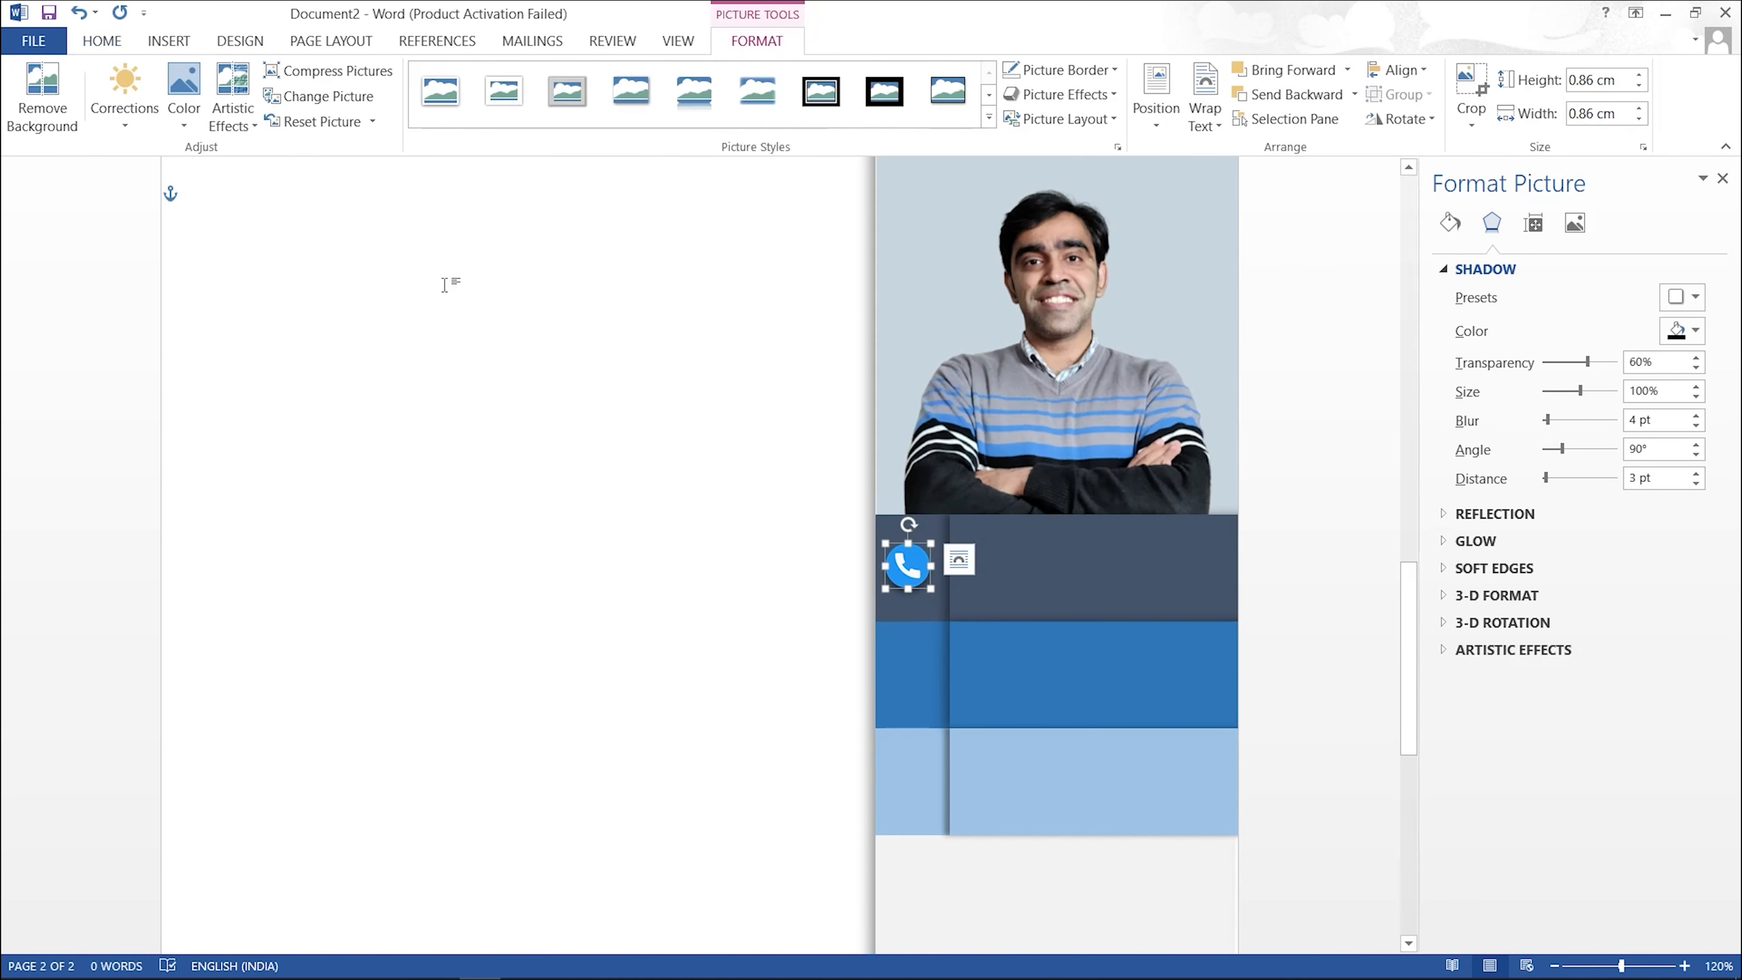
pyautogui.click(398, 321)
# Step: Insert the 'global' picture onto the page and shrink it to about half size
pyautogui.click(169, 40)
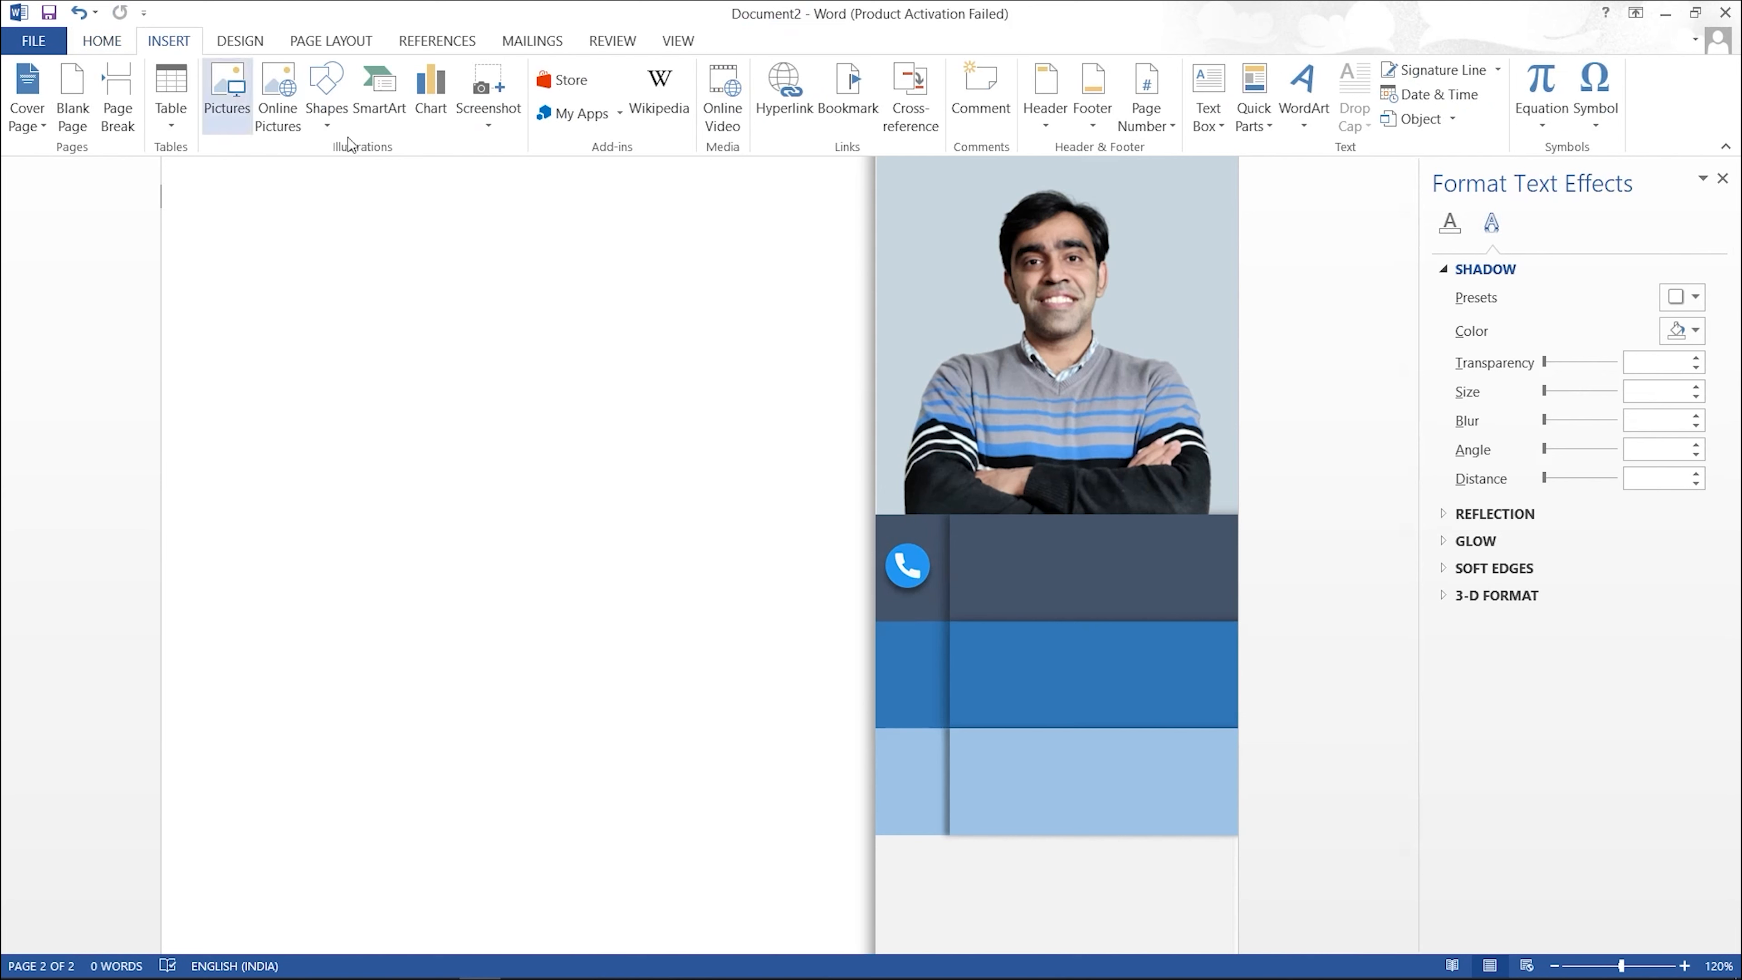
pyautogui.click(339, 96)
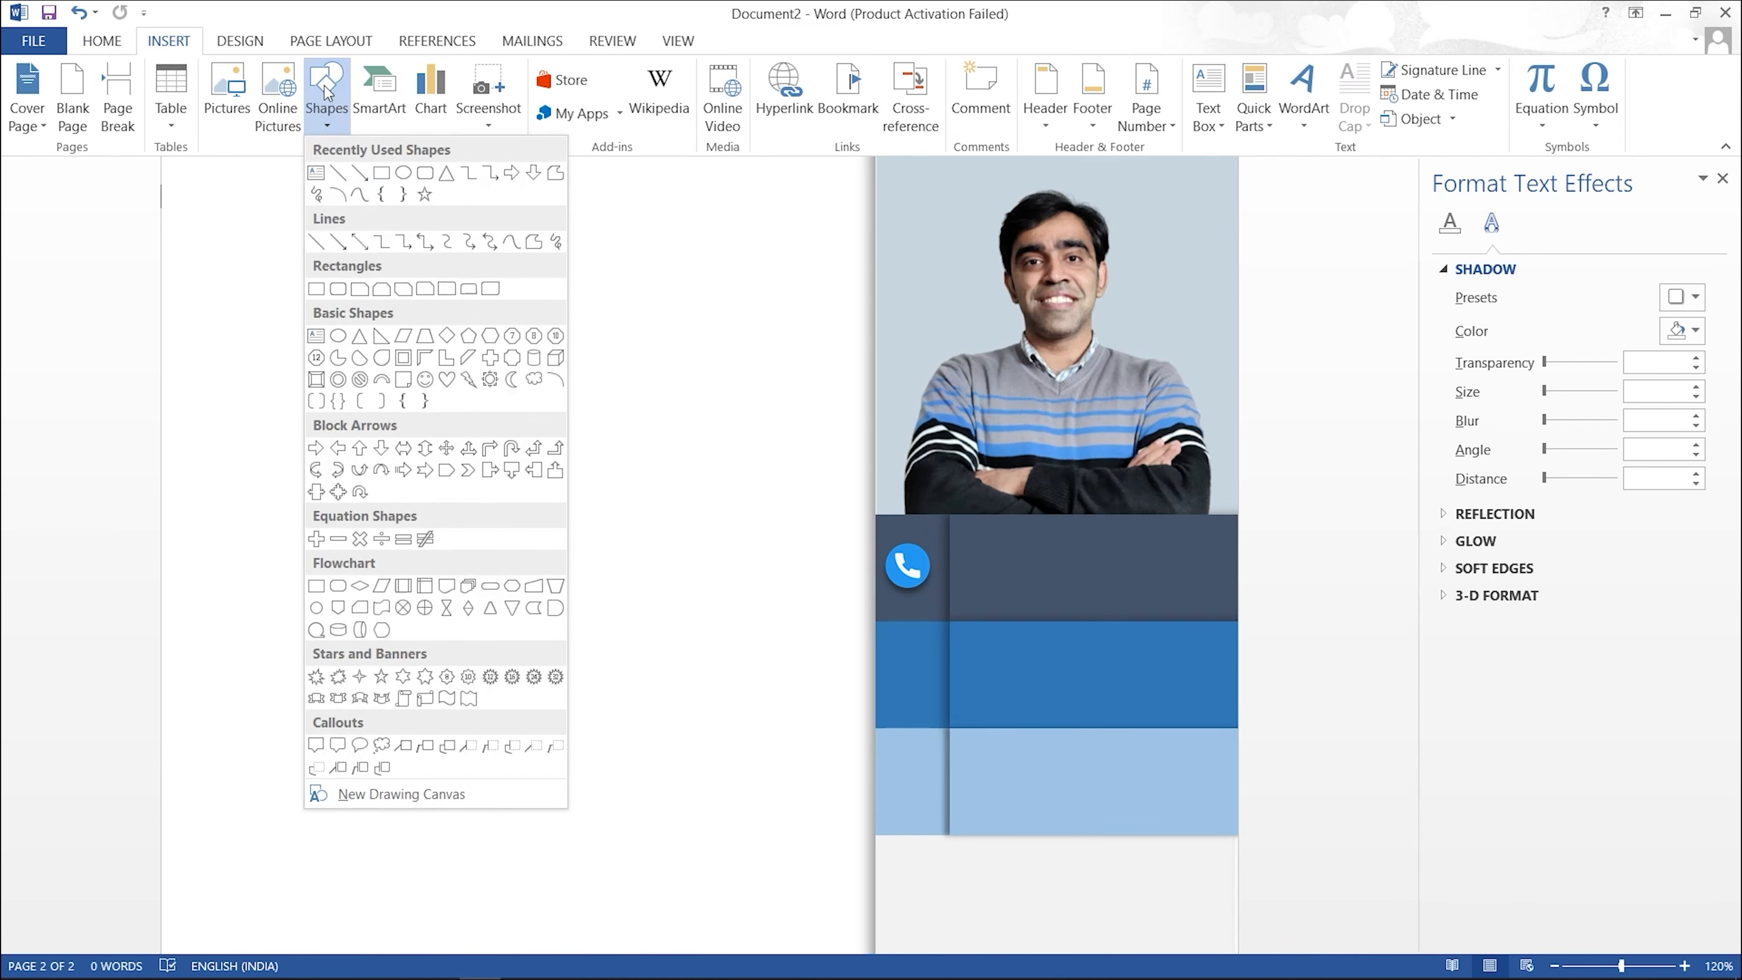
pyautogui.click(224, 96)
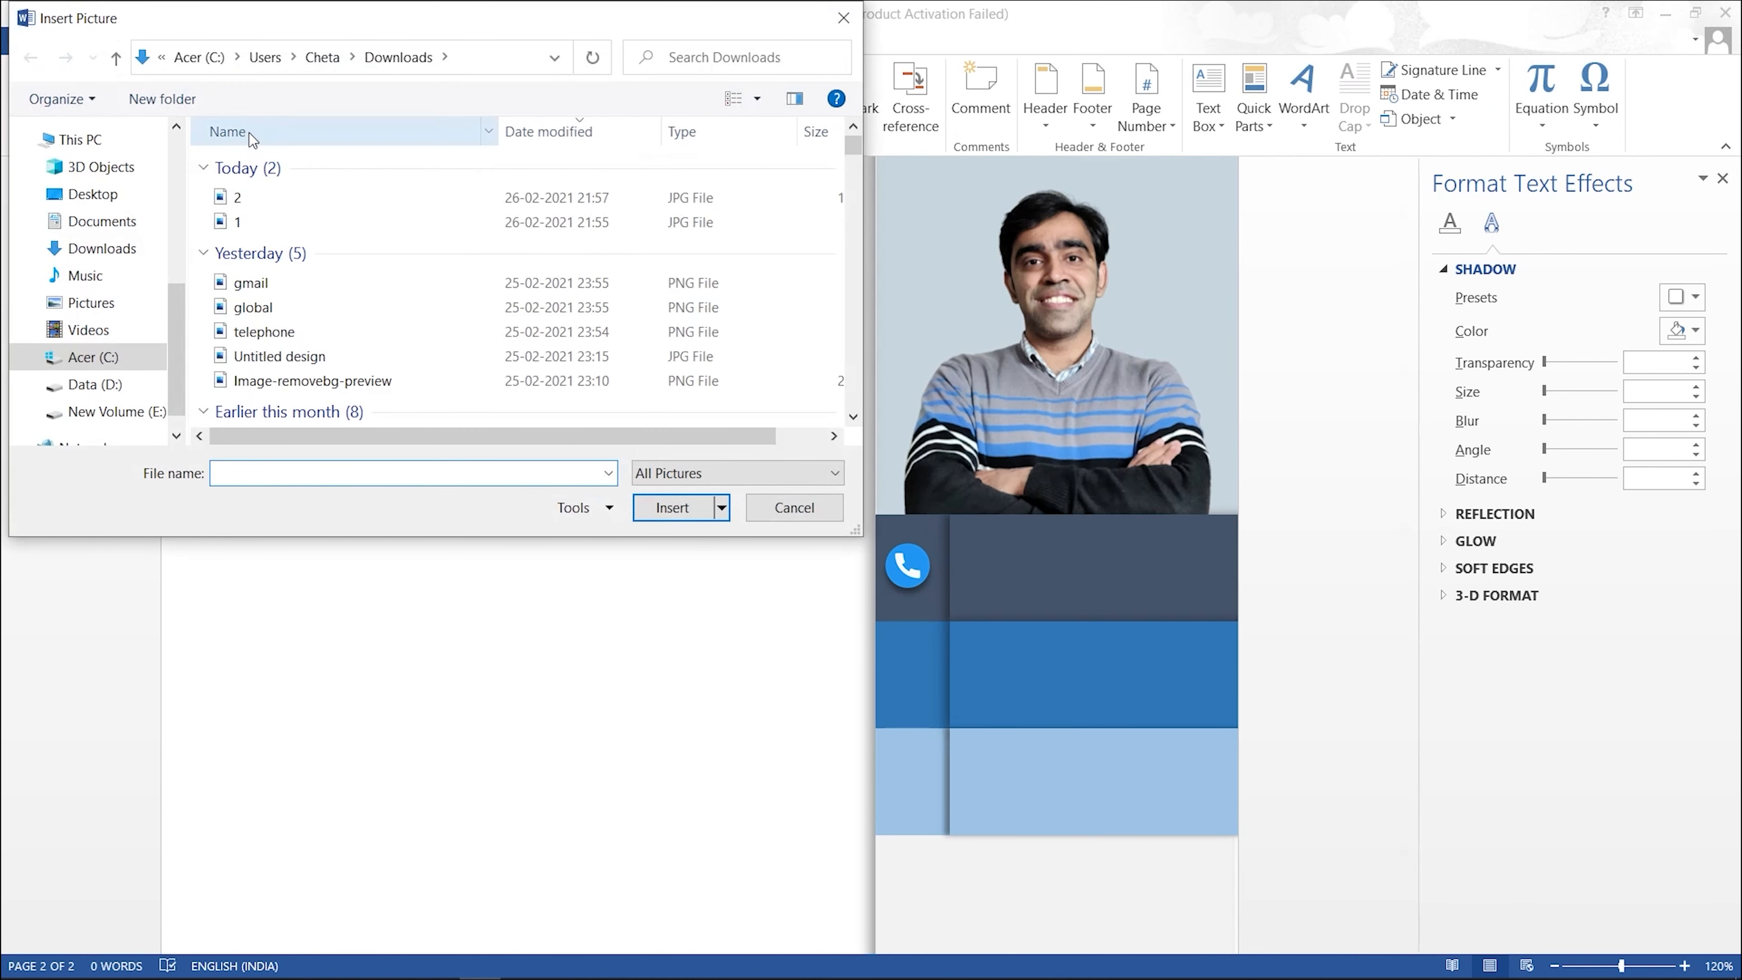
pyautogui.click(283, 305)
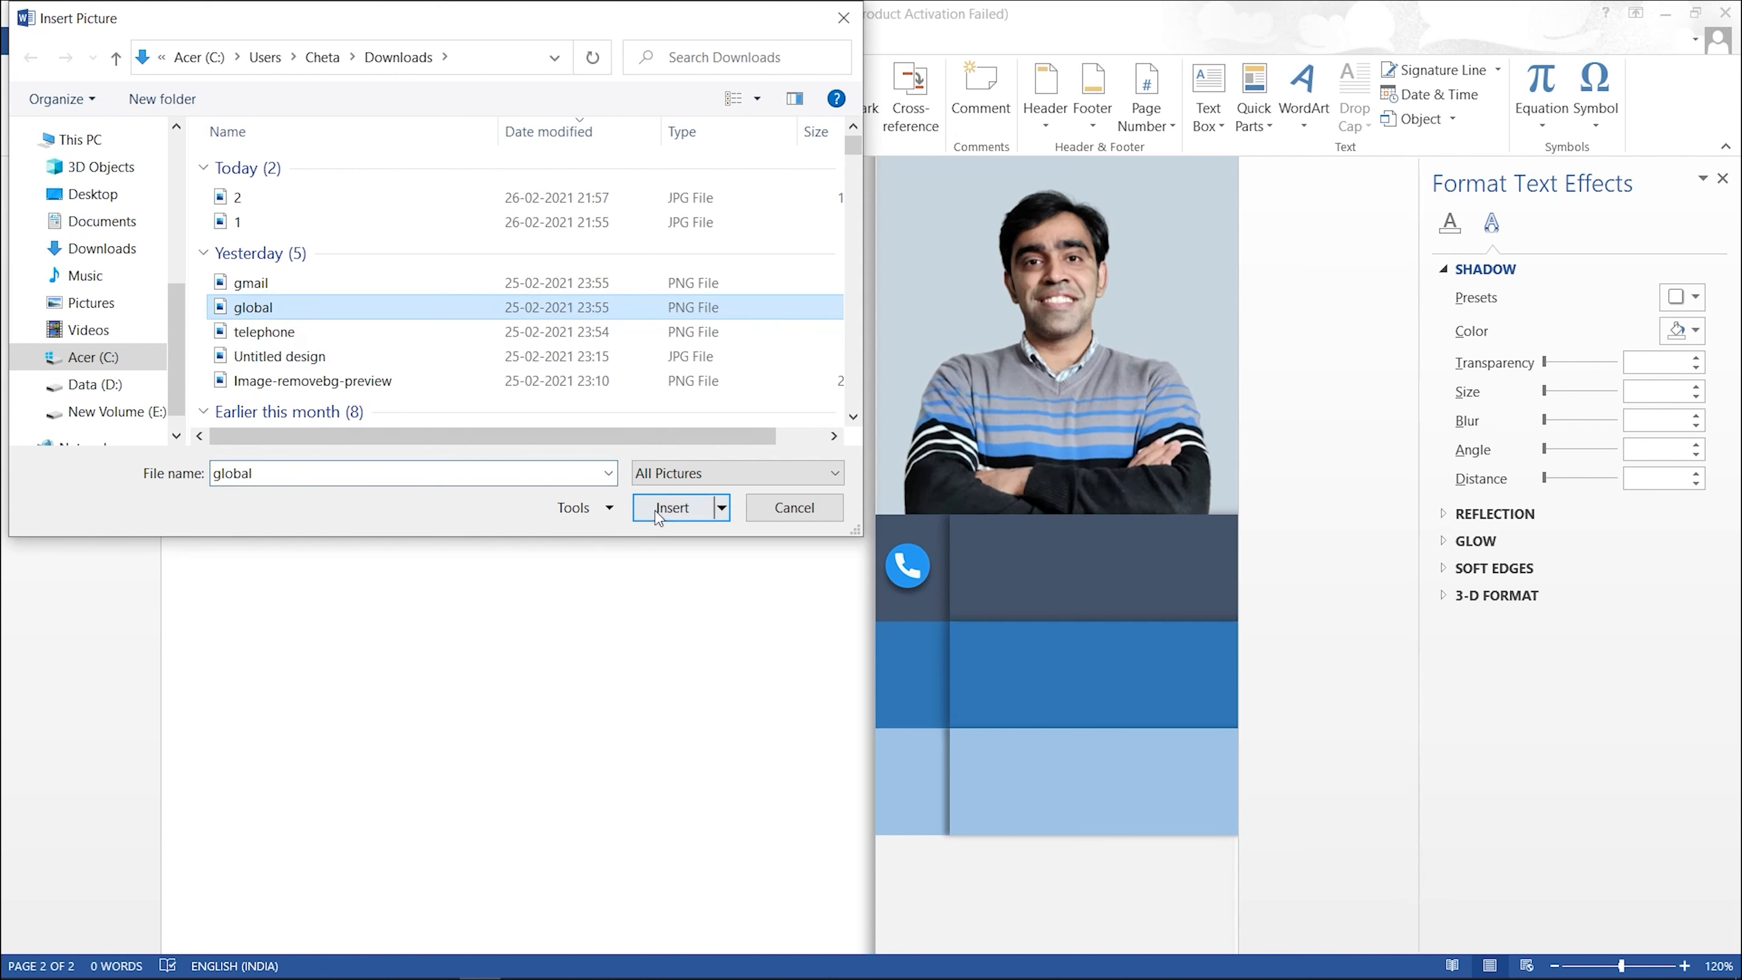
pyautogui.click(673, 507)
pyautogui.moveTo(856, 879); pyautogui.dragTo(262, 283)
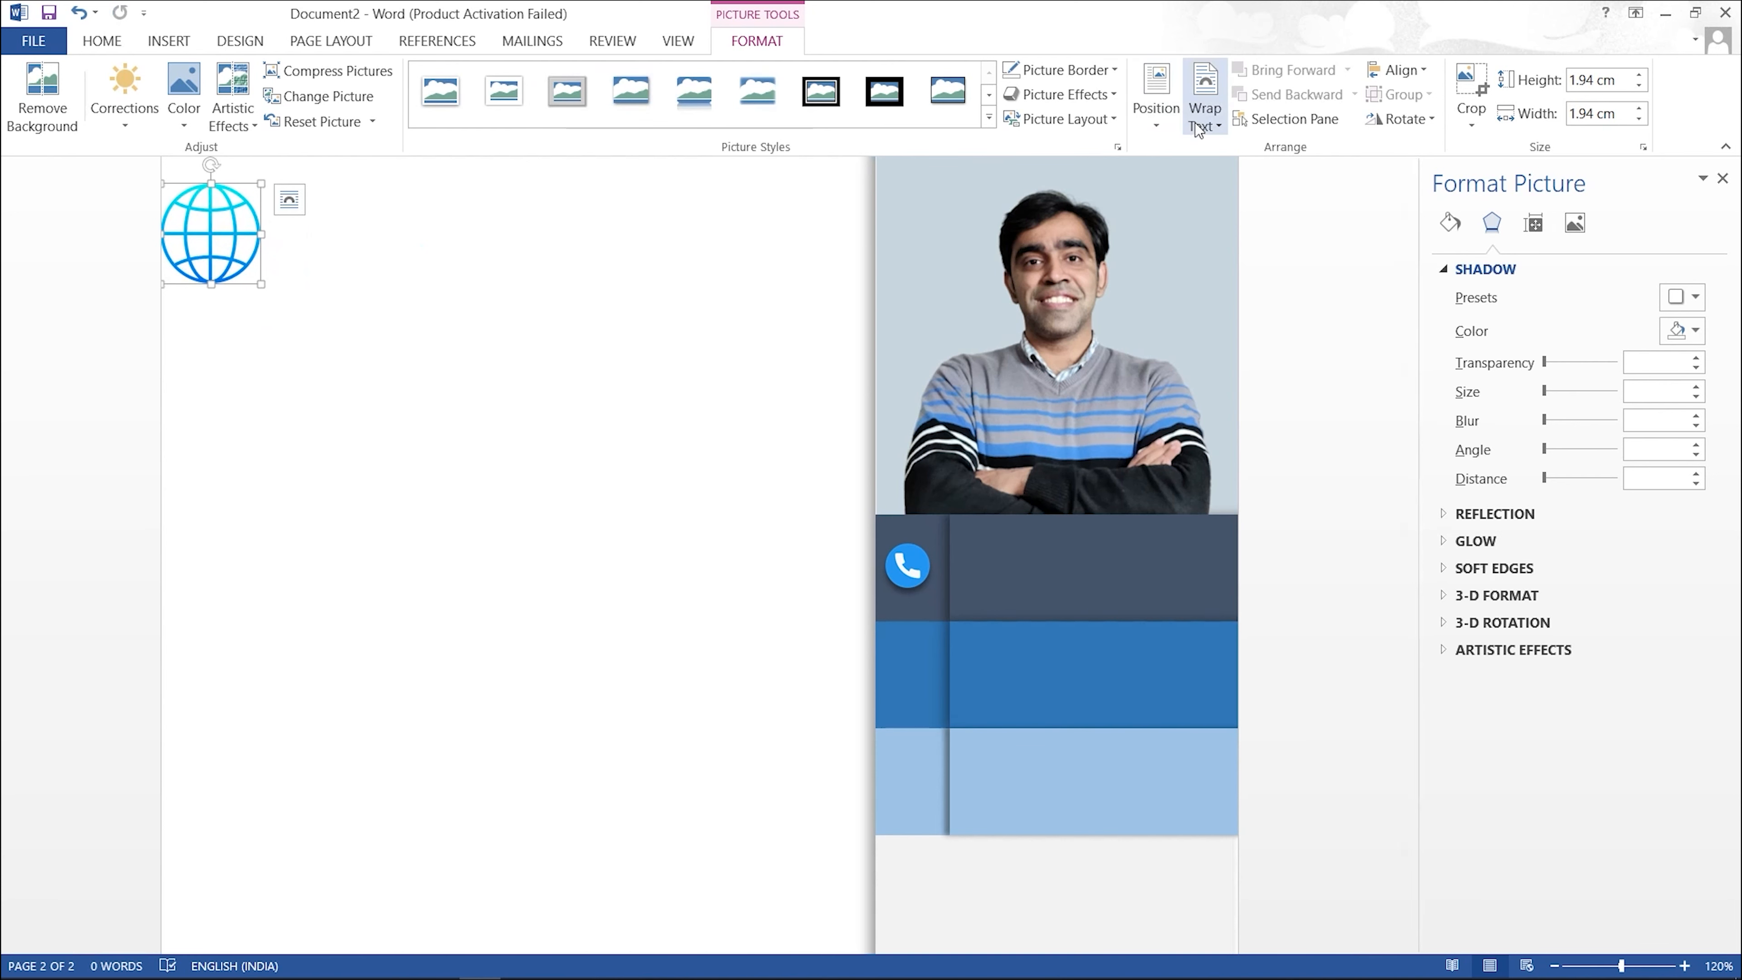
# Step: Set the globe to In Front of Text and place it, 0.95 cm, in the blue band's left square
pyautogui.click(1205, 113)
pyautogui.click(1237, 305)
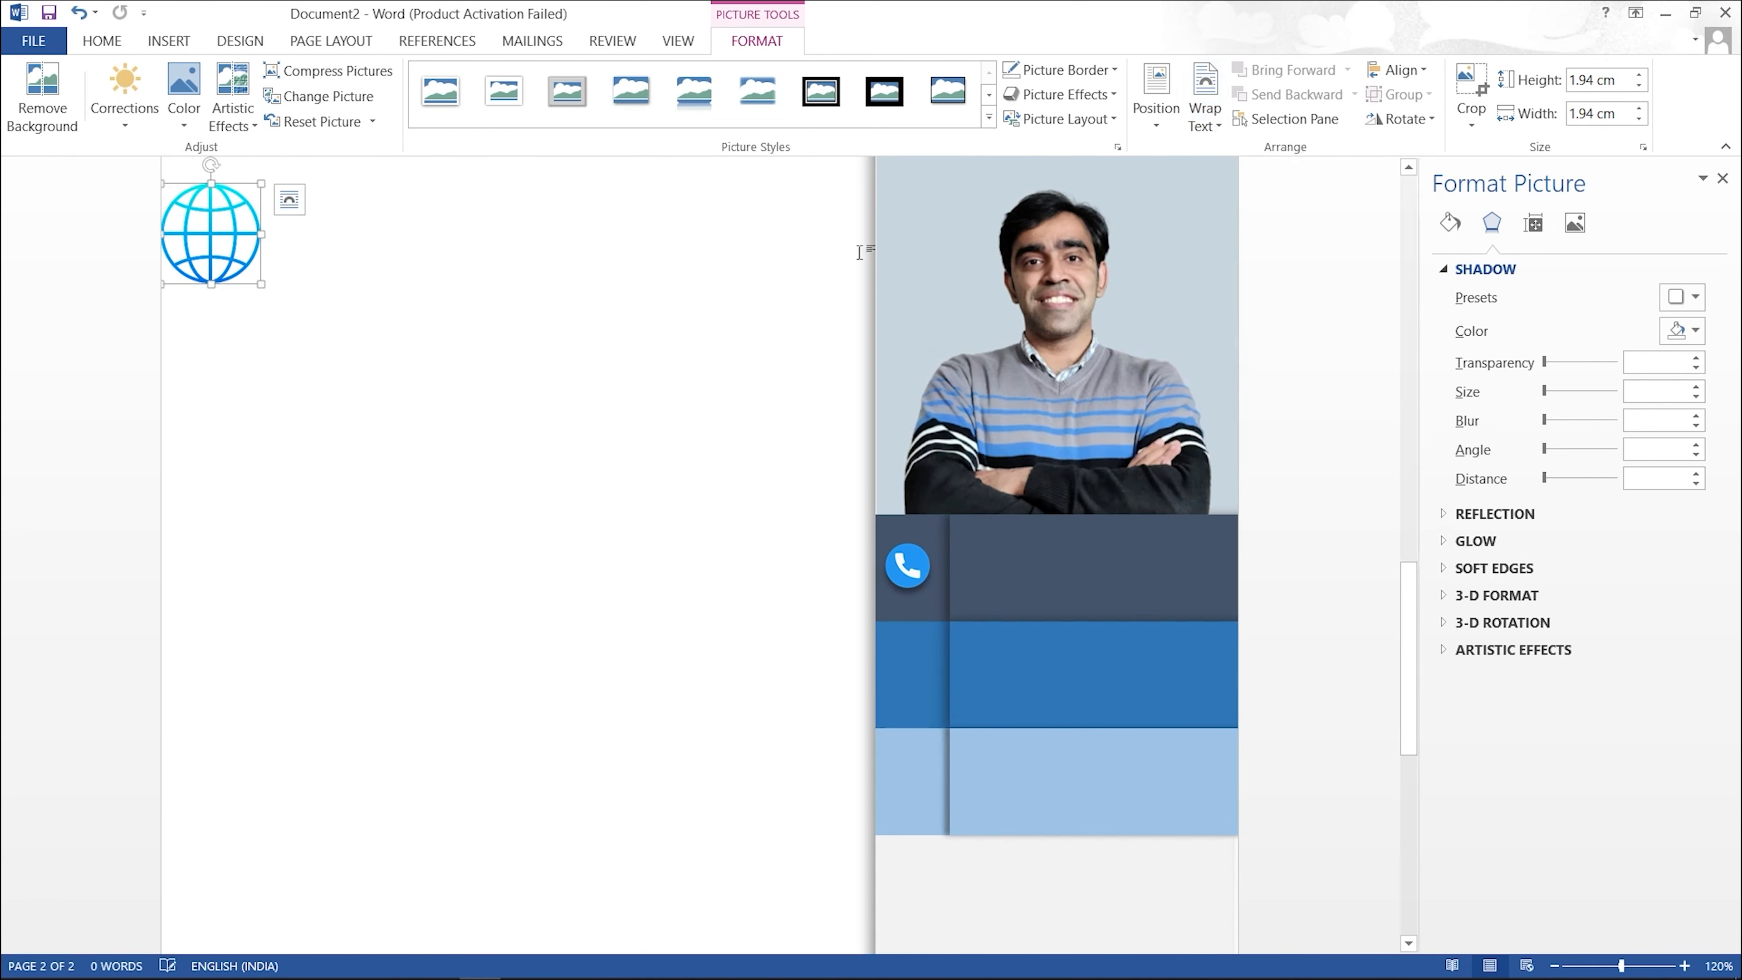
pyautogui.moveTo(261, 284); pyautogui.dragTo(902, 672)
pyautogui.click(598, 511)
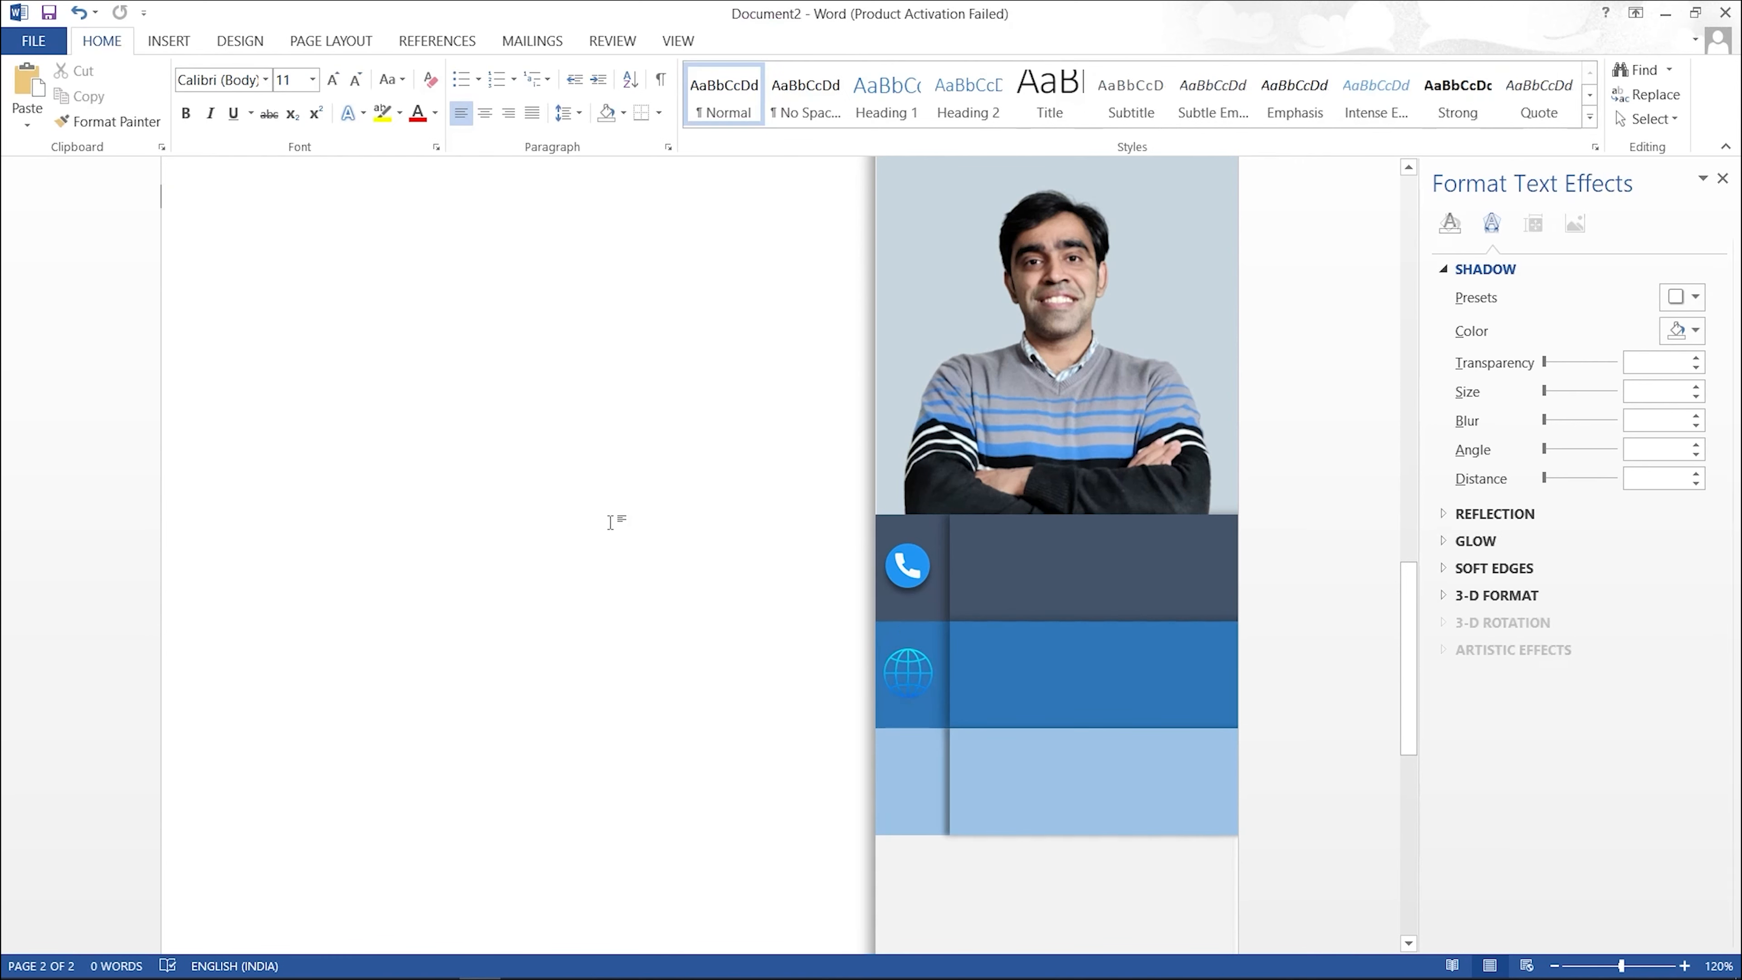
pyautogui.click(913, 669)
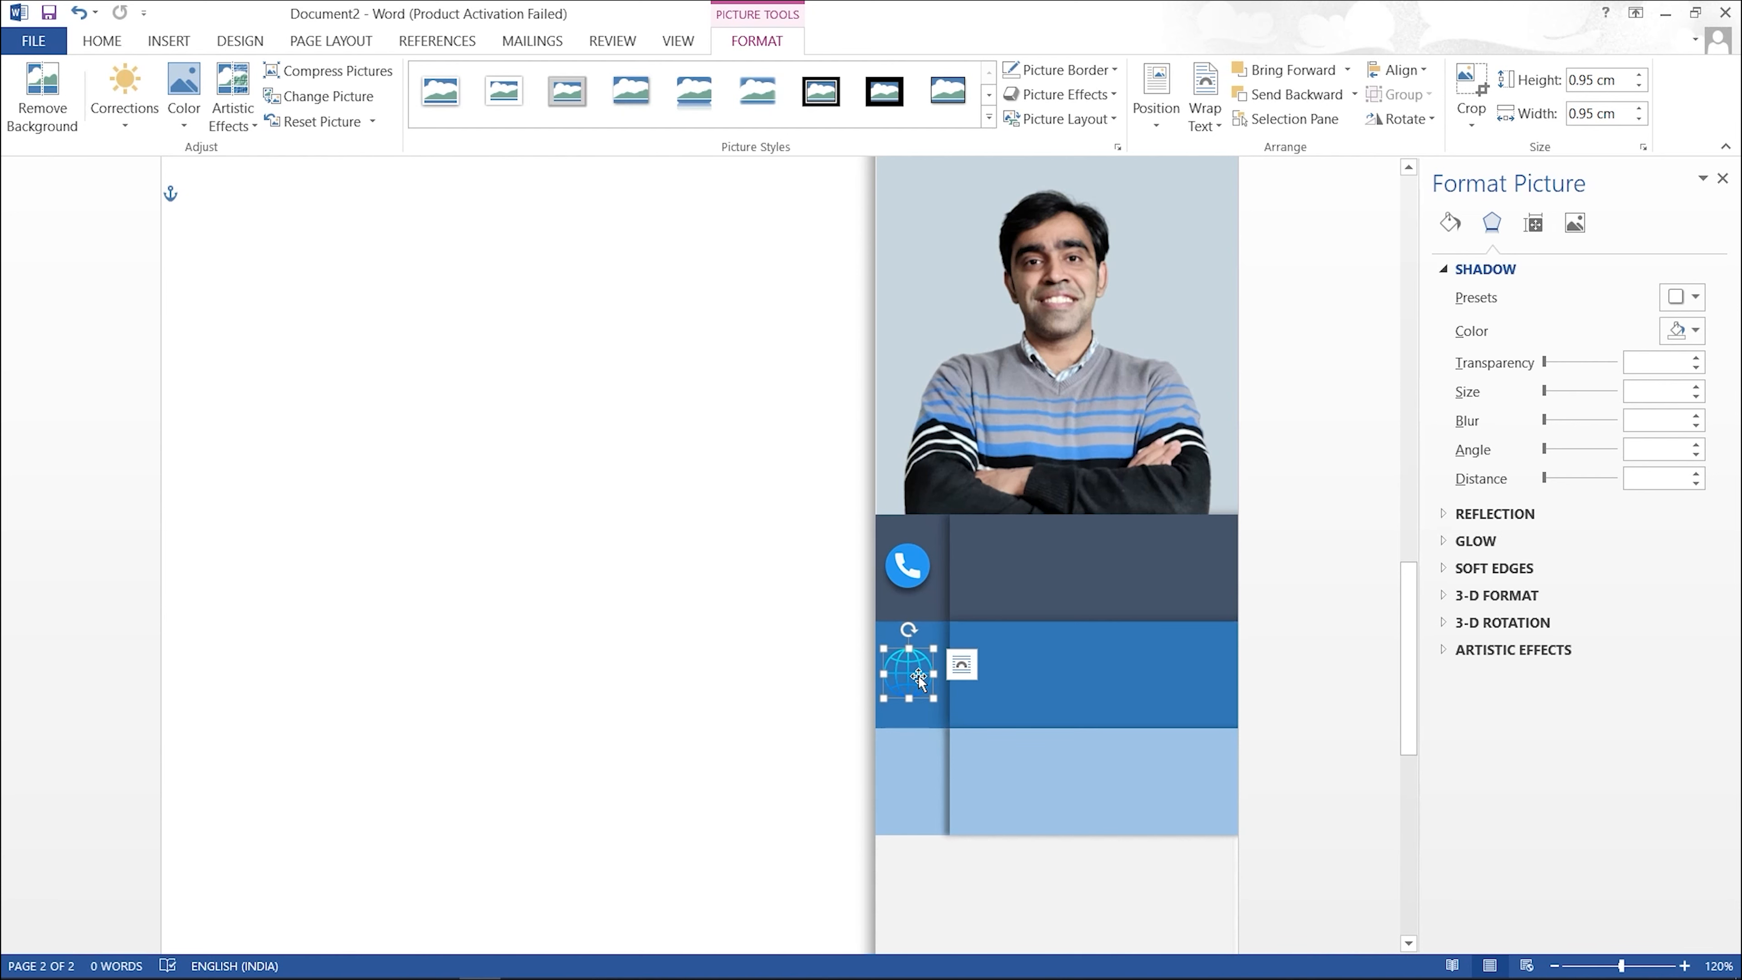
# Step: Recolour the globe icon Black and White: 25% so it turns white, leaving the phone icon blue
pyautogui.click(195, 119)
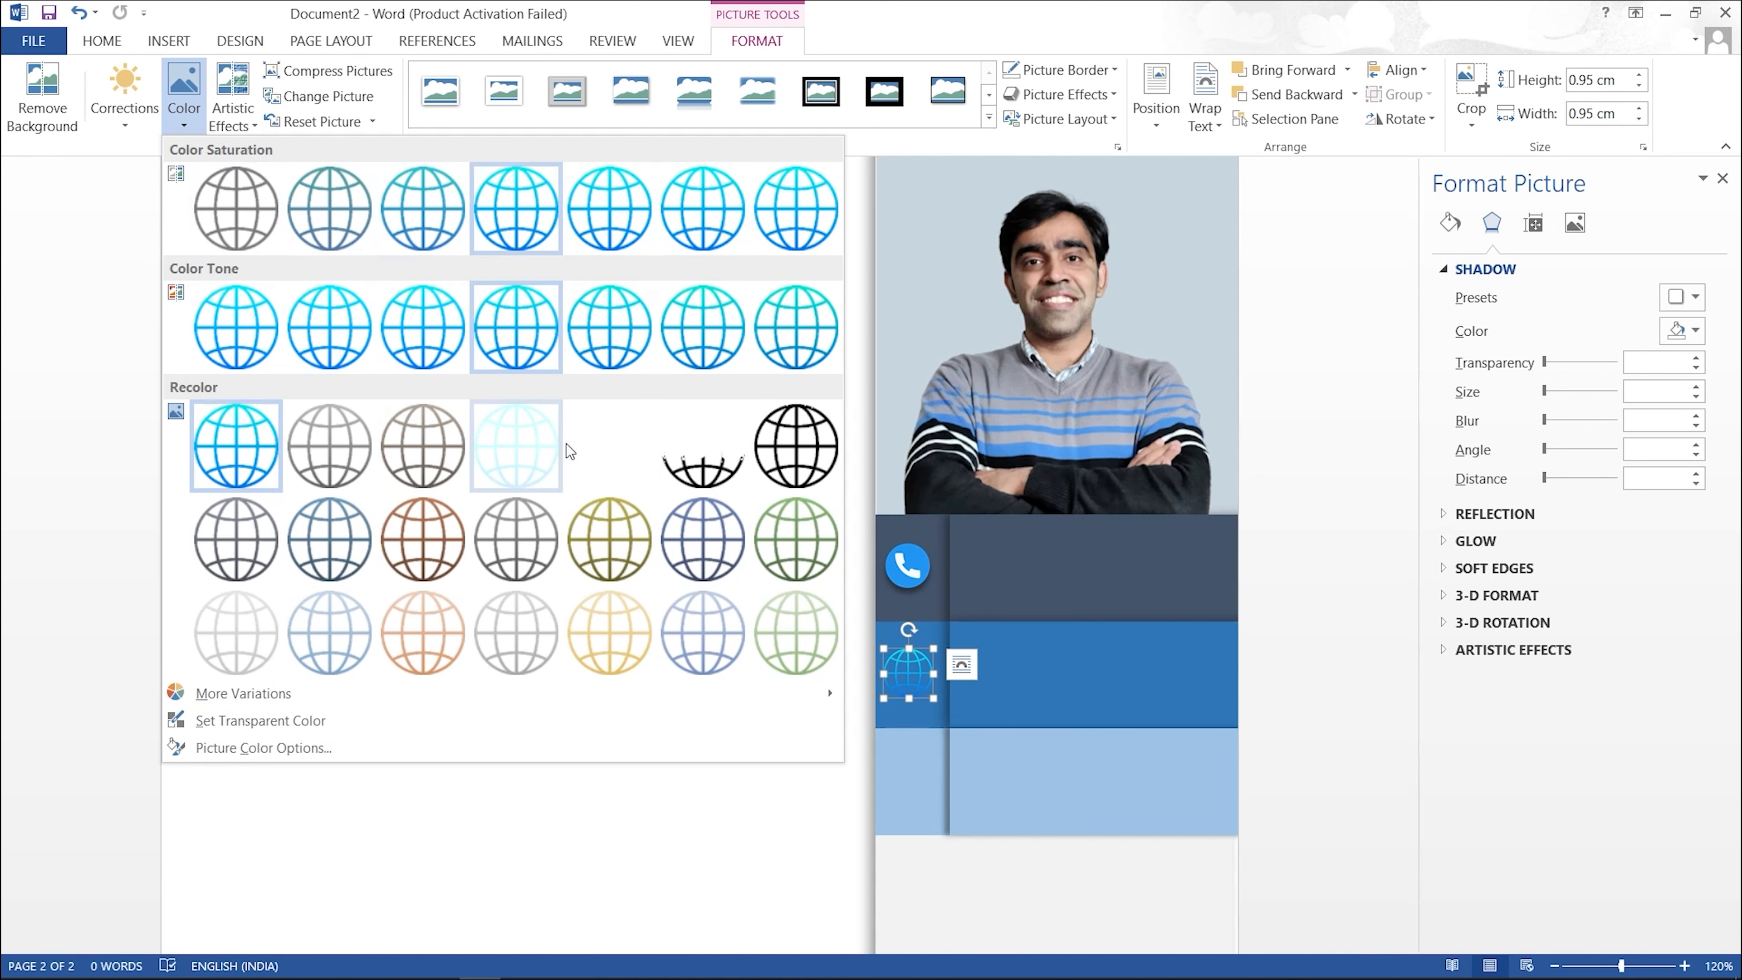
pyautogui.click(611, 434)
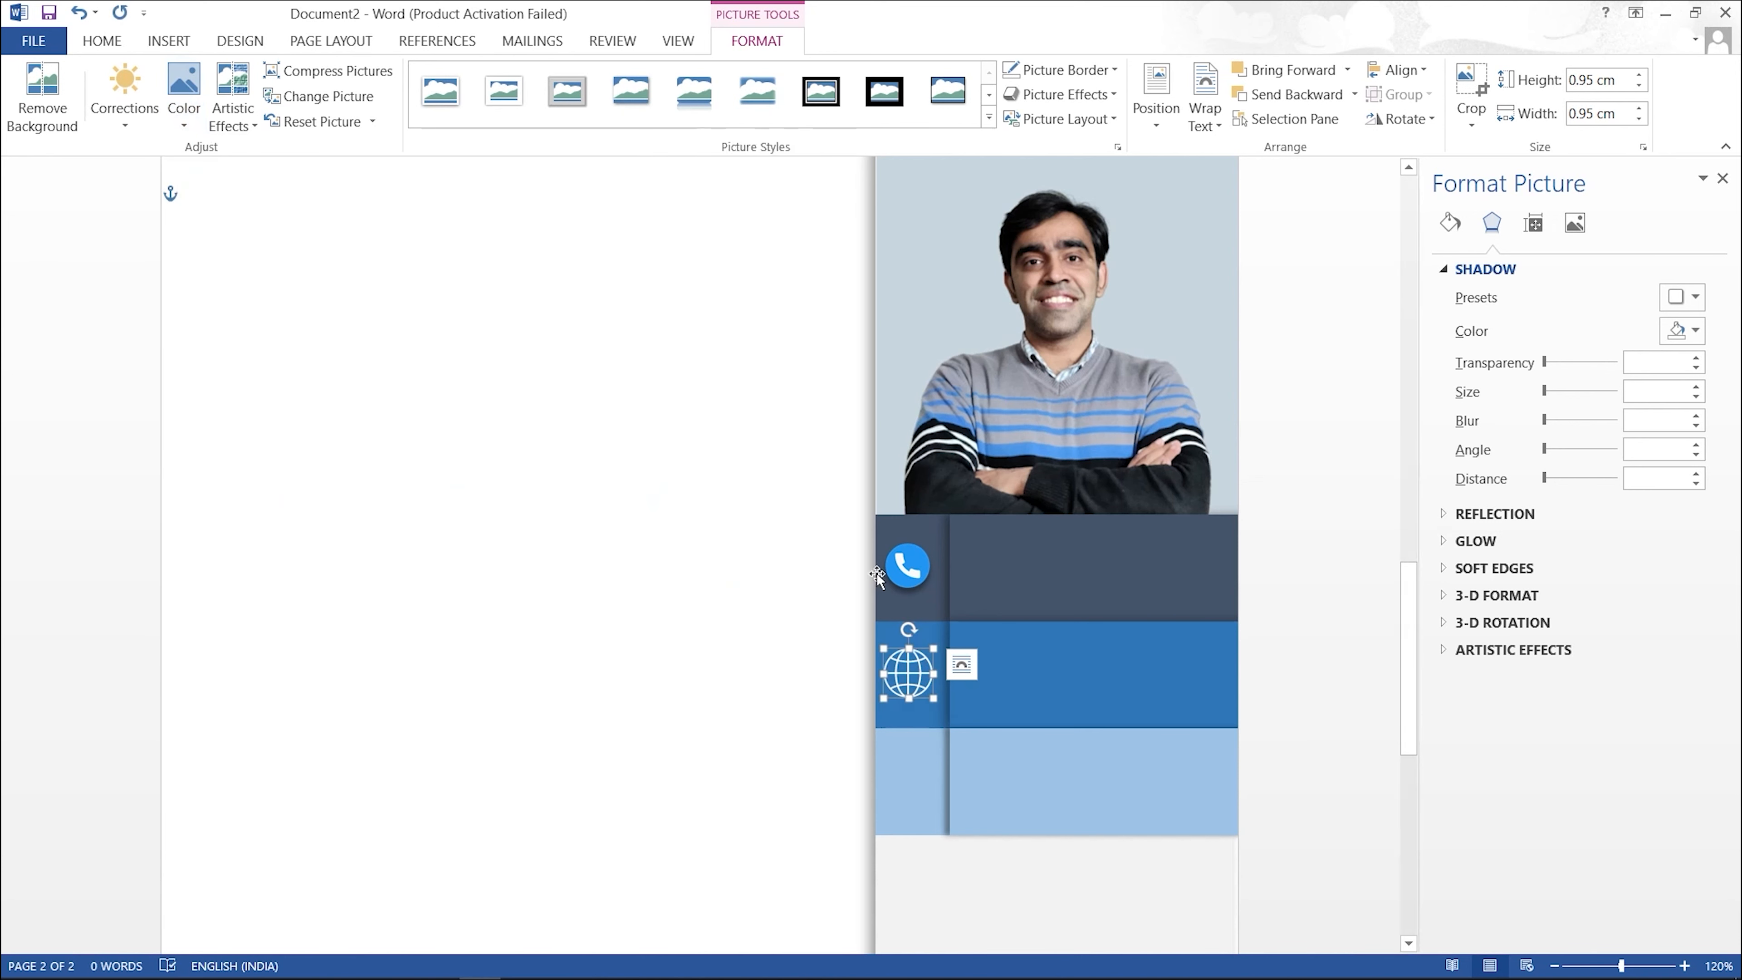
pyautogui.click(895, 569)
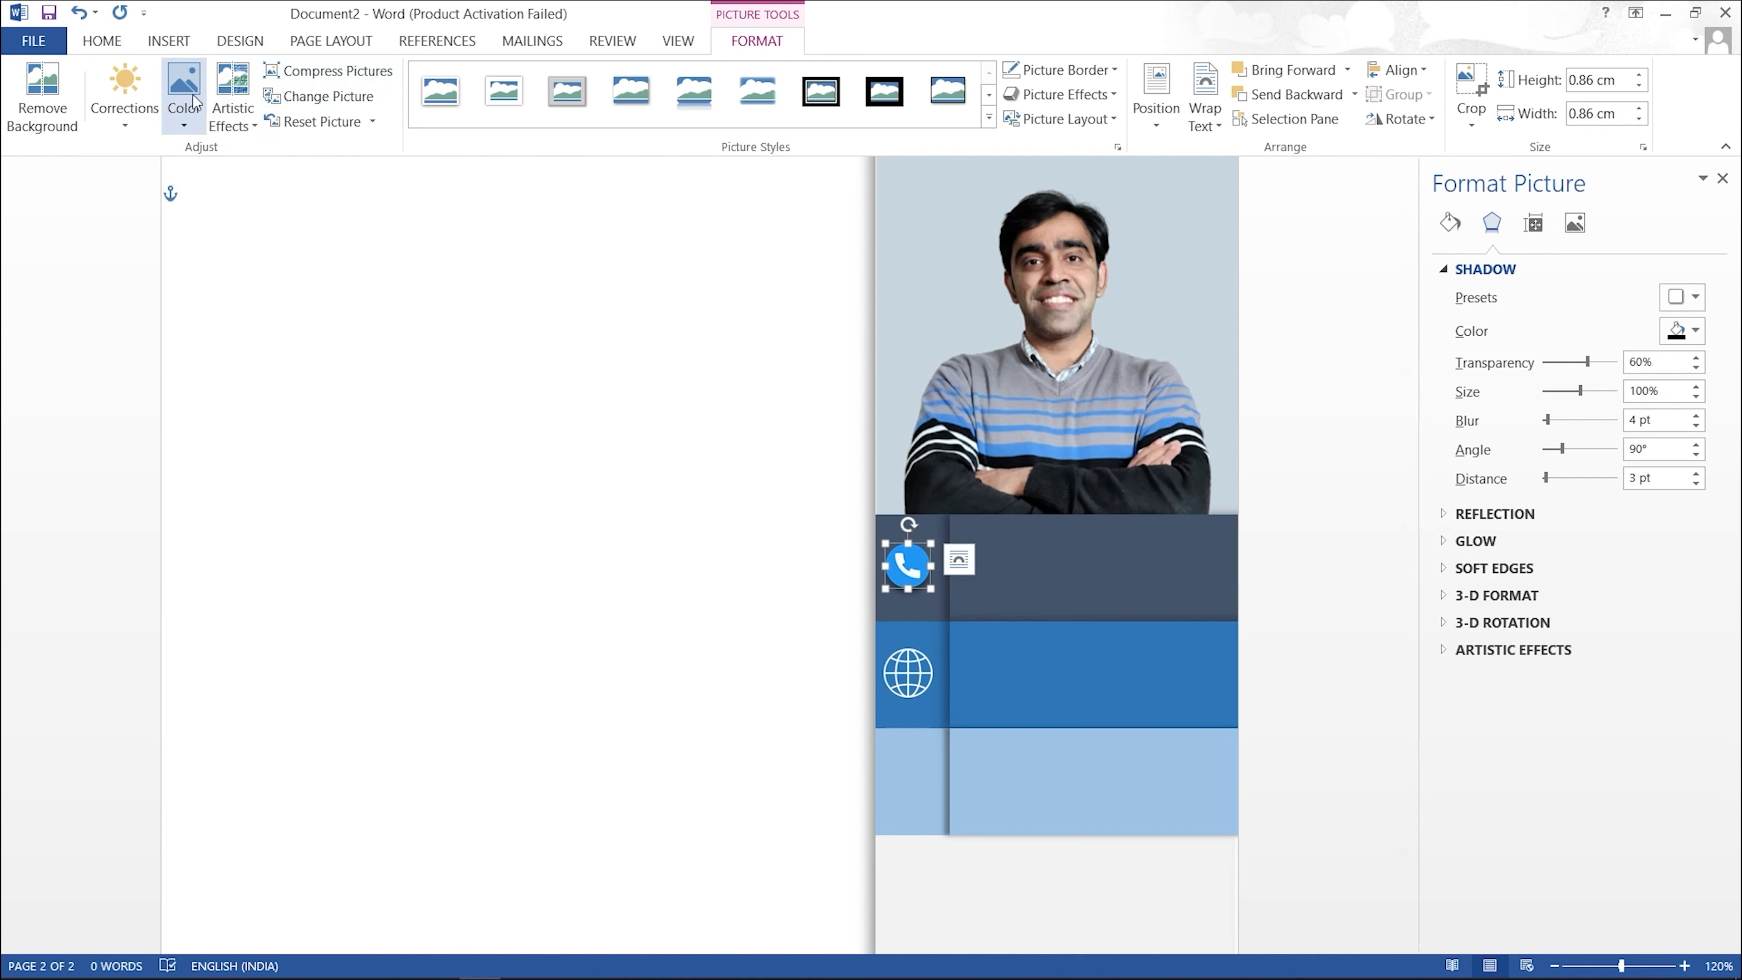
pyautogui.click(185, 127)
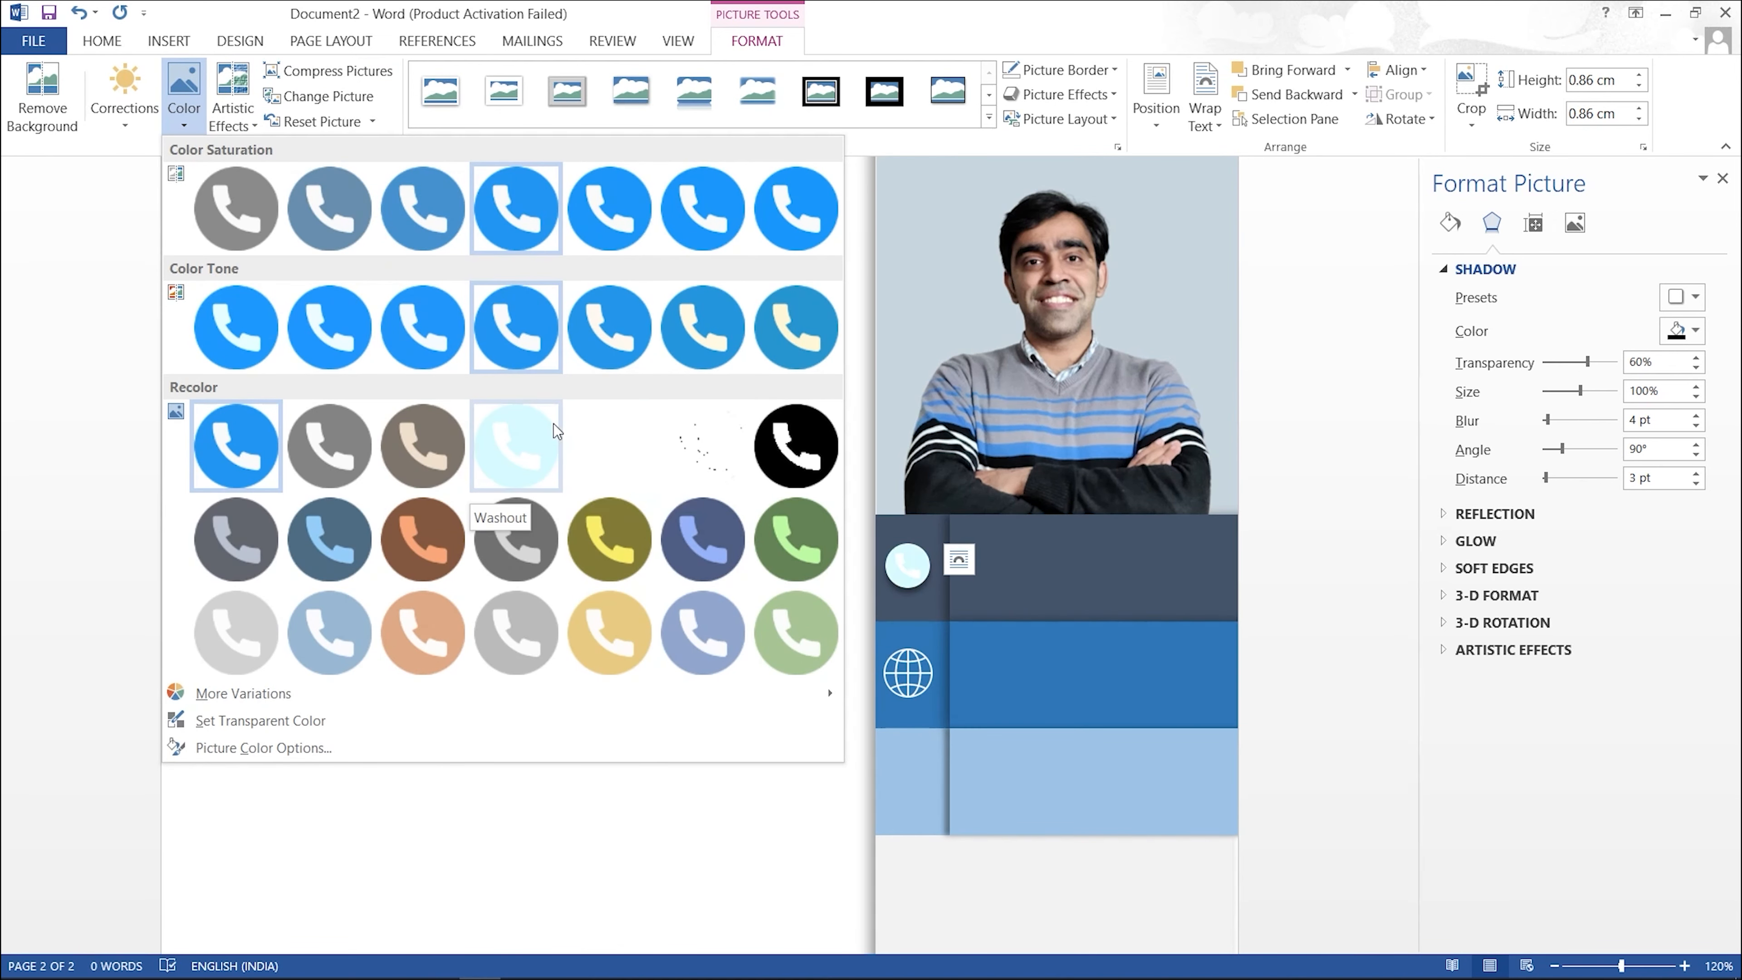
pyautogui.click(611, 844)
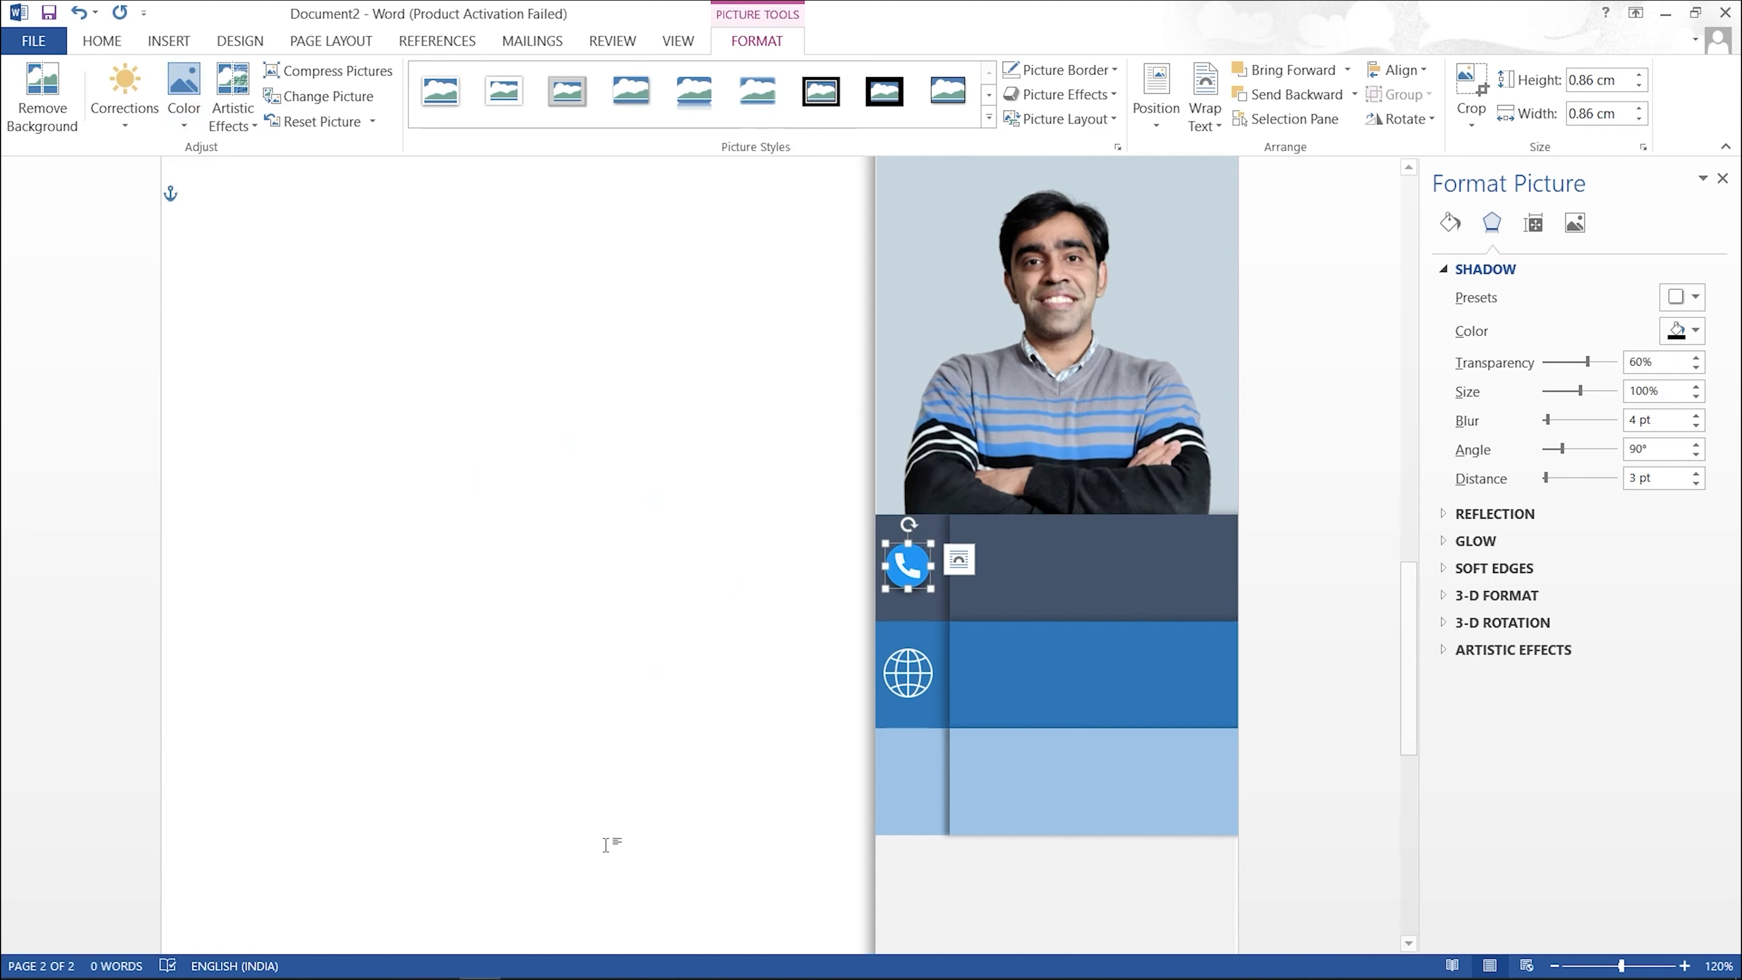
pyautogui.click(714, 659)
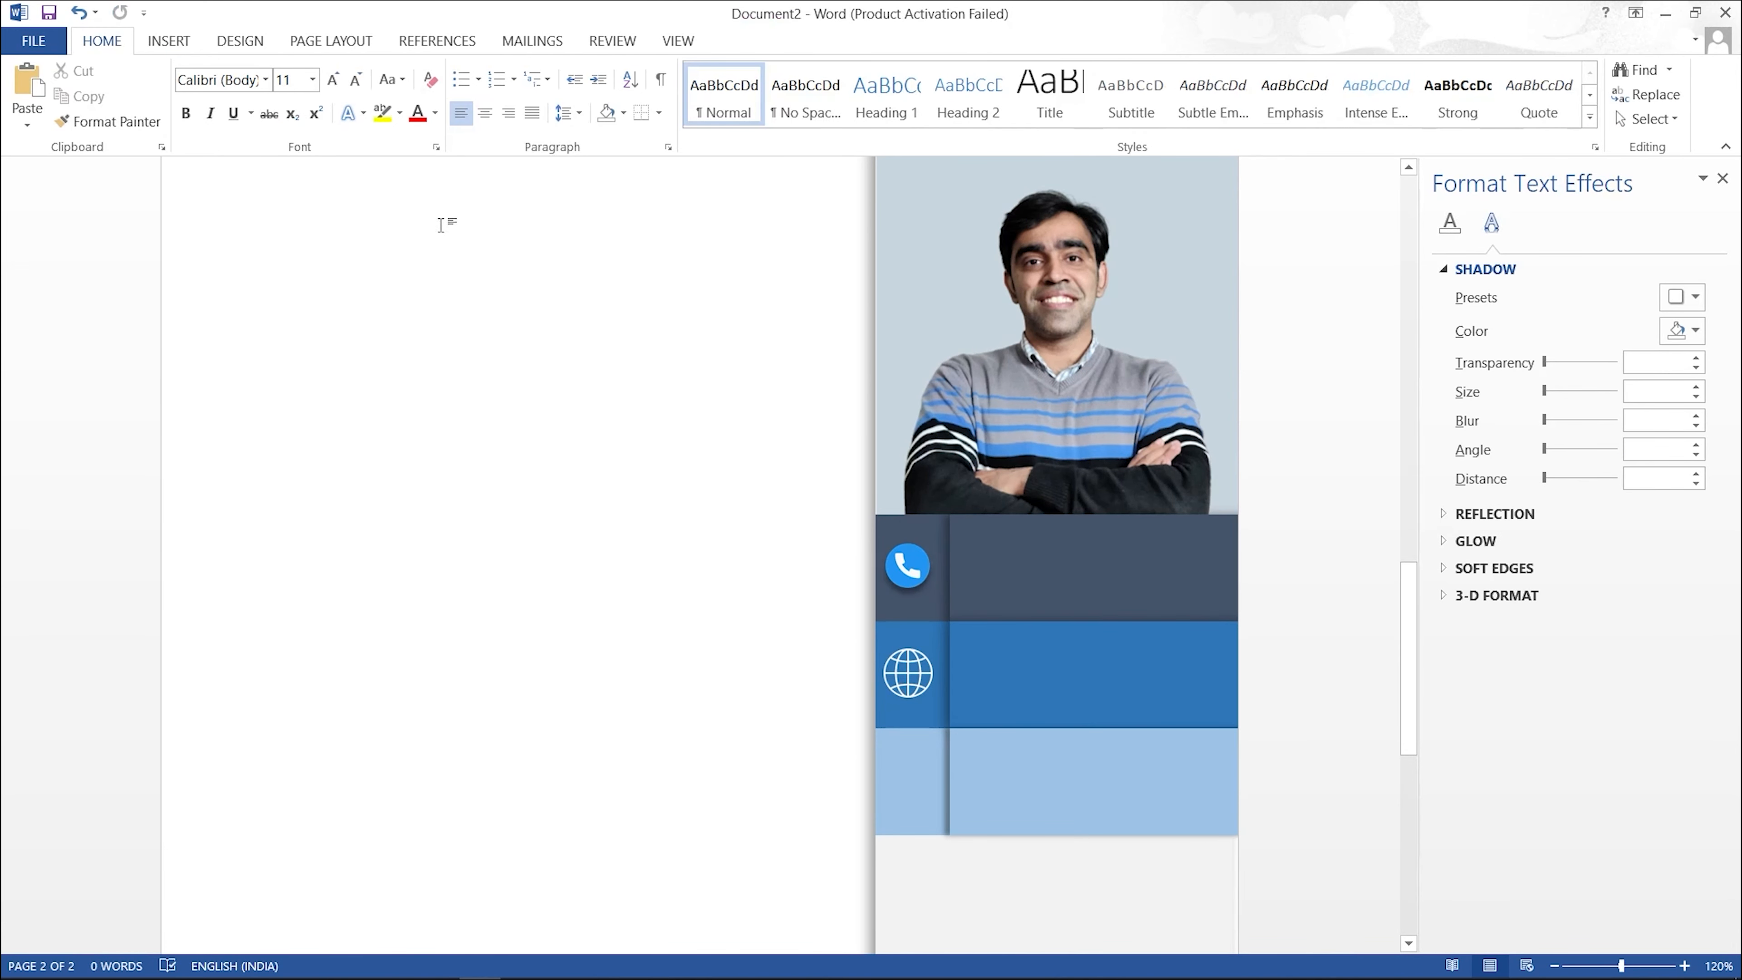
# Step: Insert the 'gmail' picture In Front of Text and shrink it into the light-blue band's left end
pyautogui.click(191, 45)
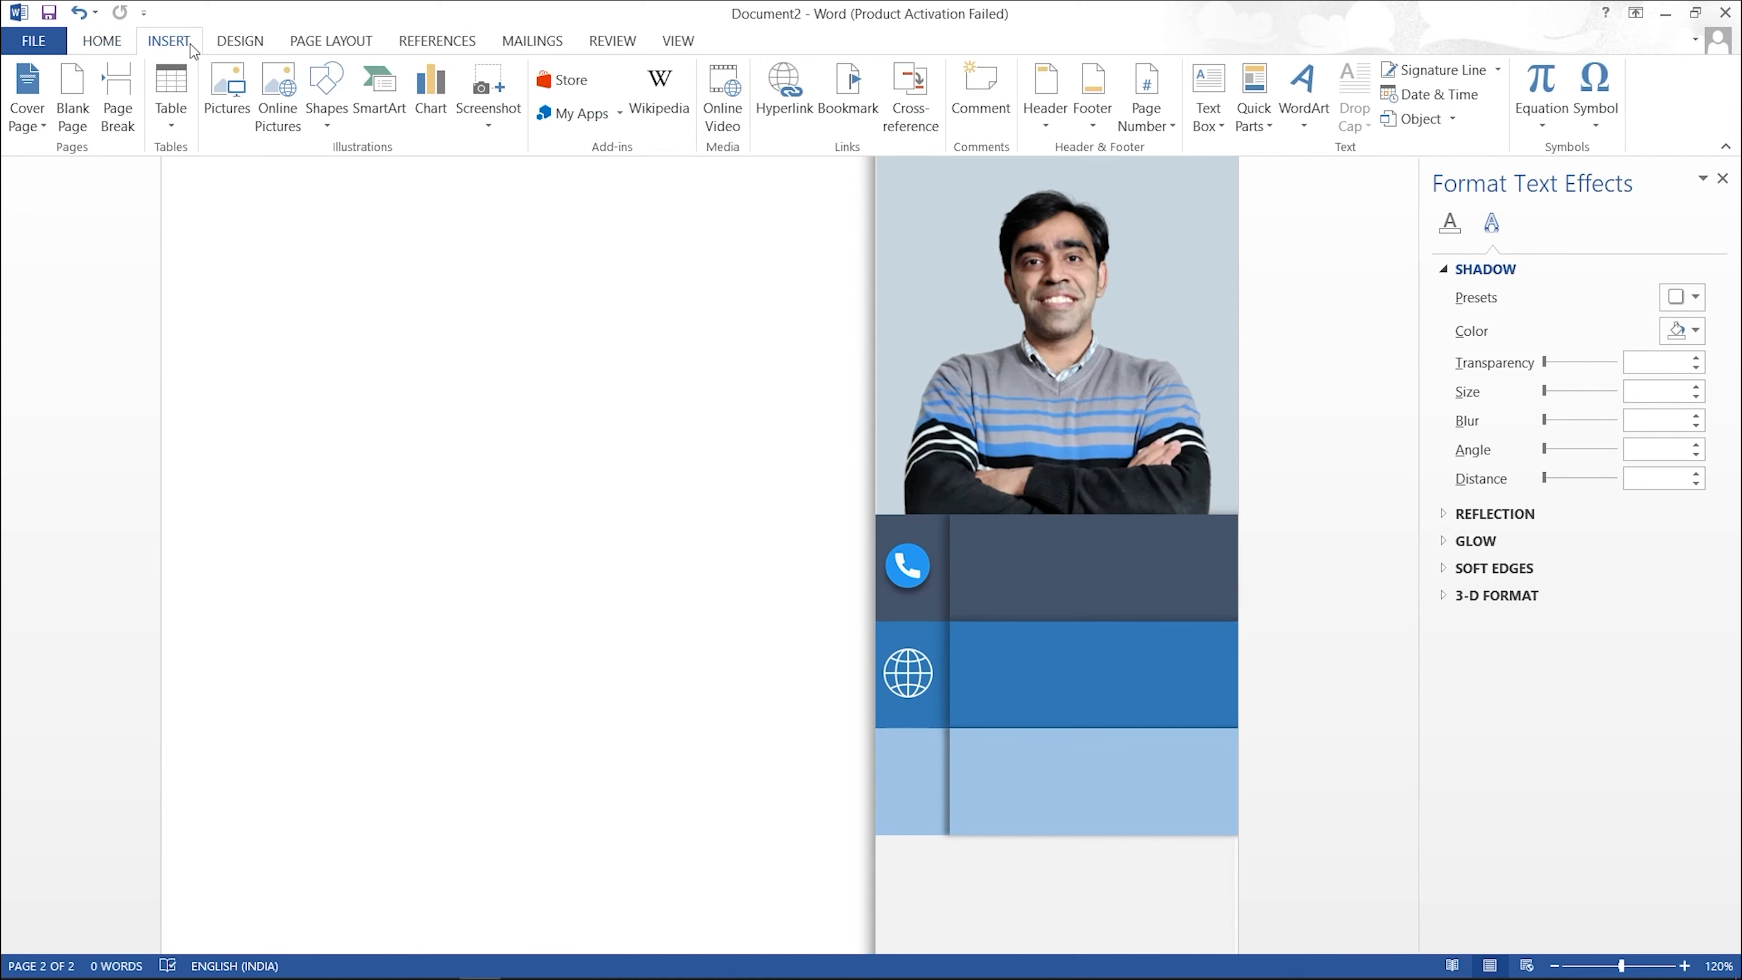
pyautogui.click(215, 78)
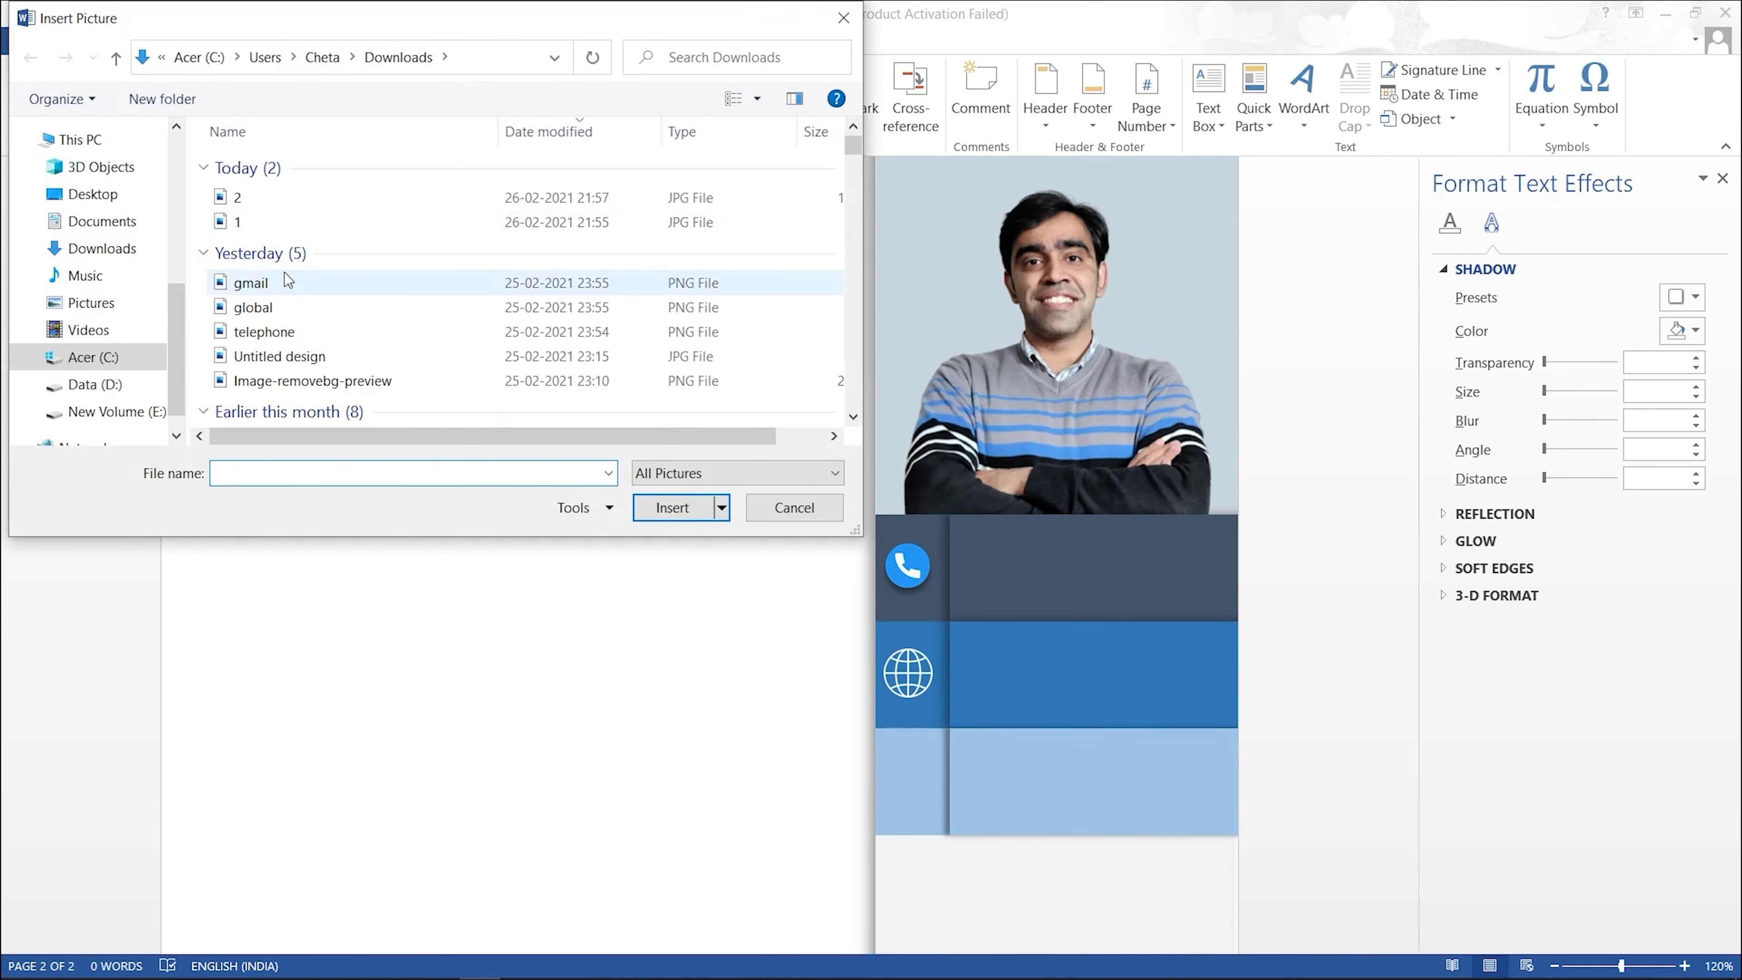
pyautogui.click(283, 282)
pyautogui.click(662, 508)
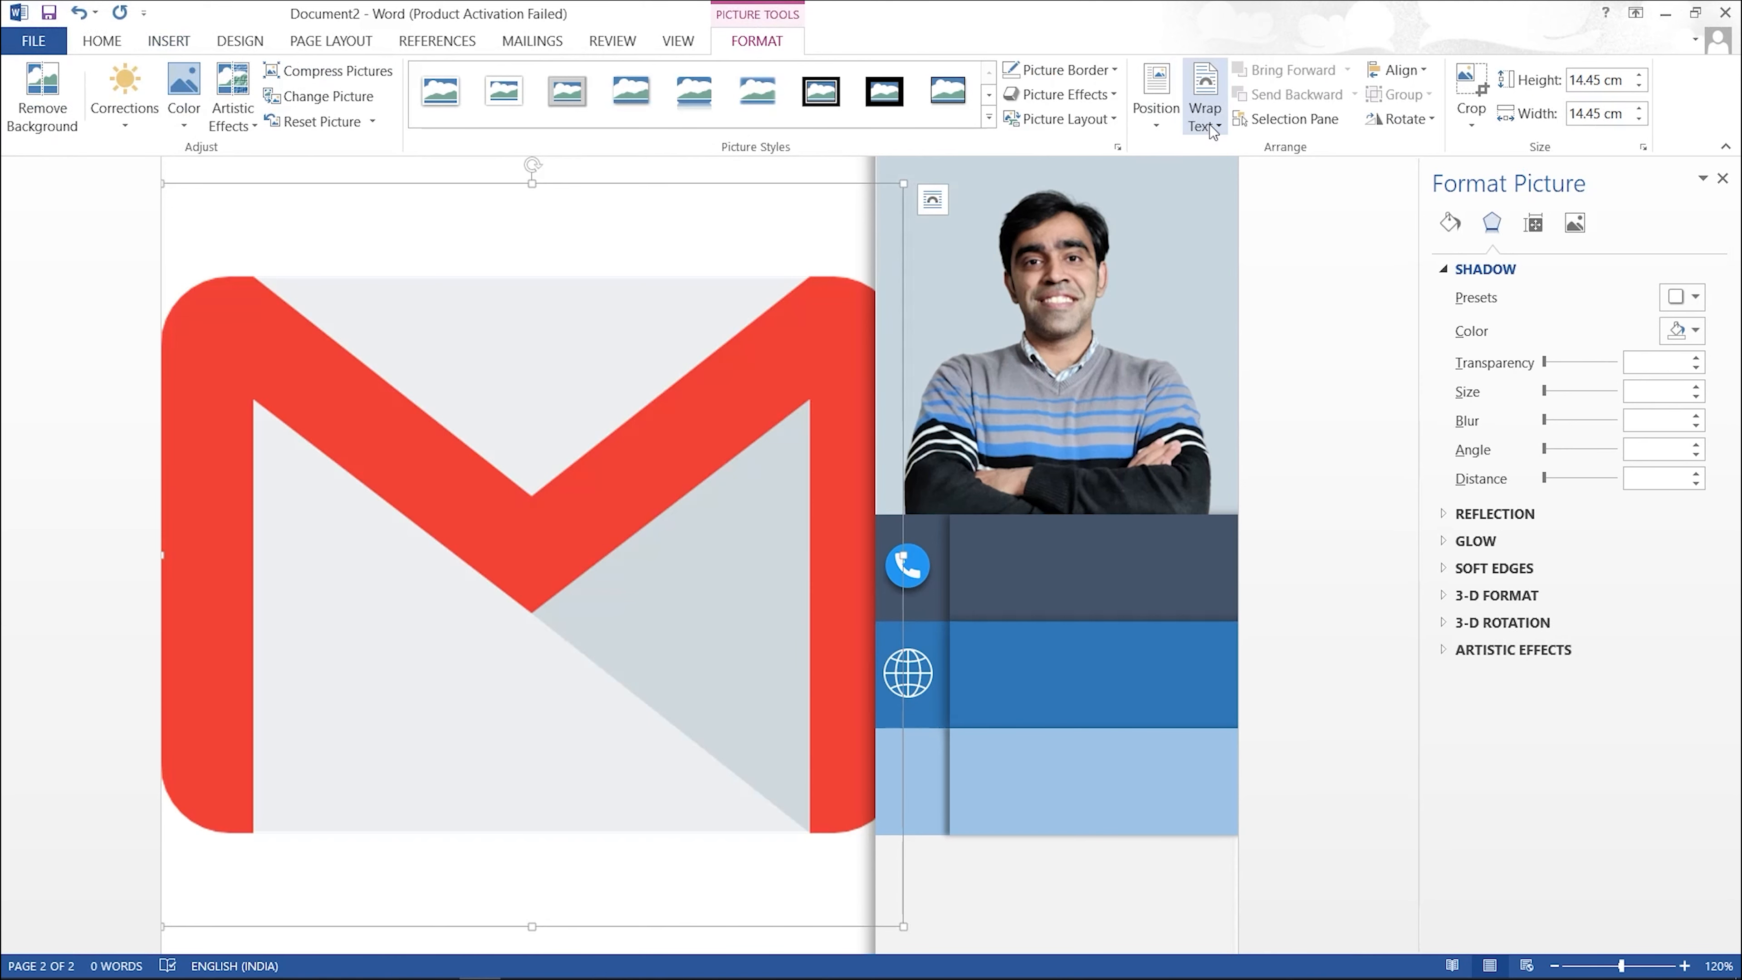
pyautogui.click(1205, 103)
pyautogui.click(1242, 308)
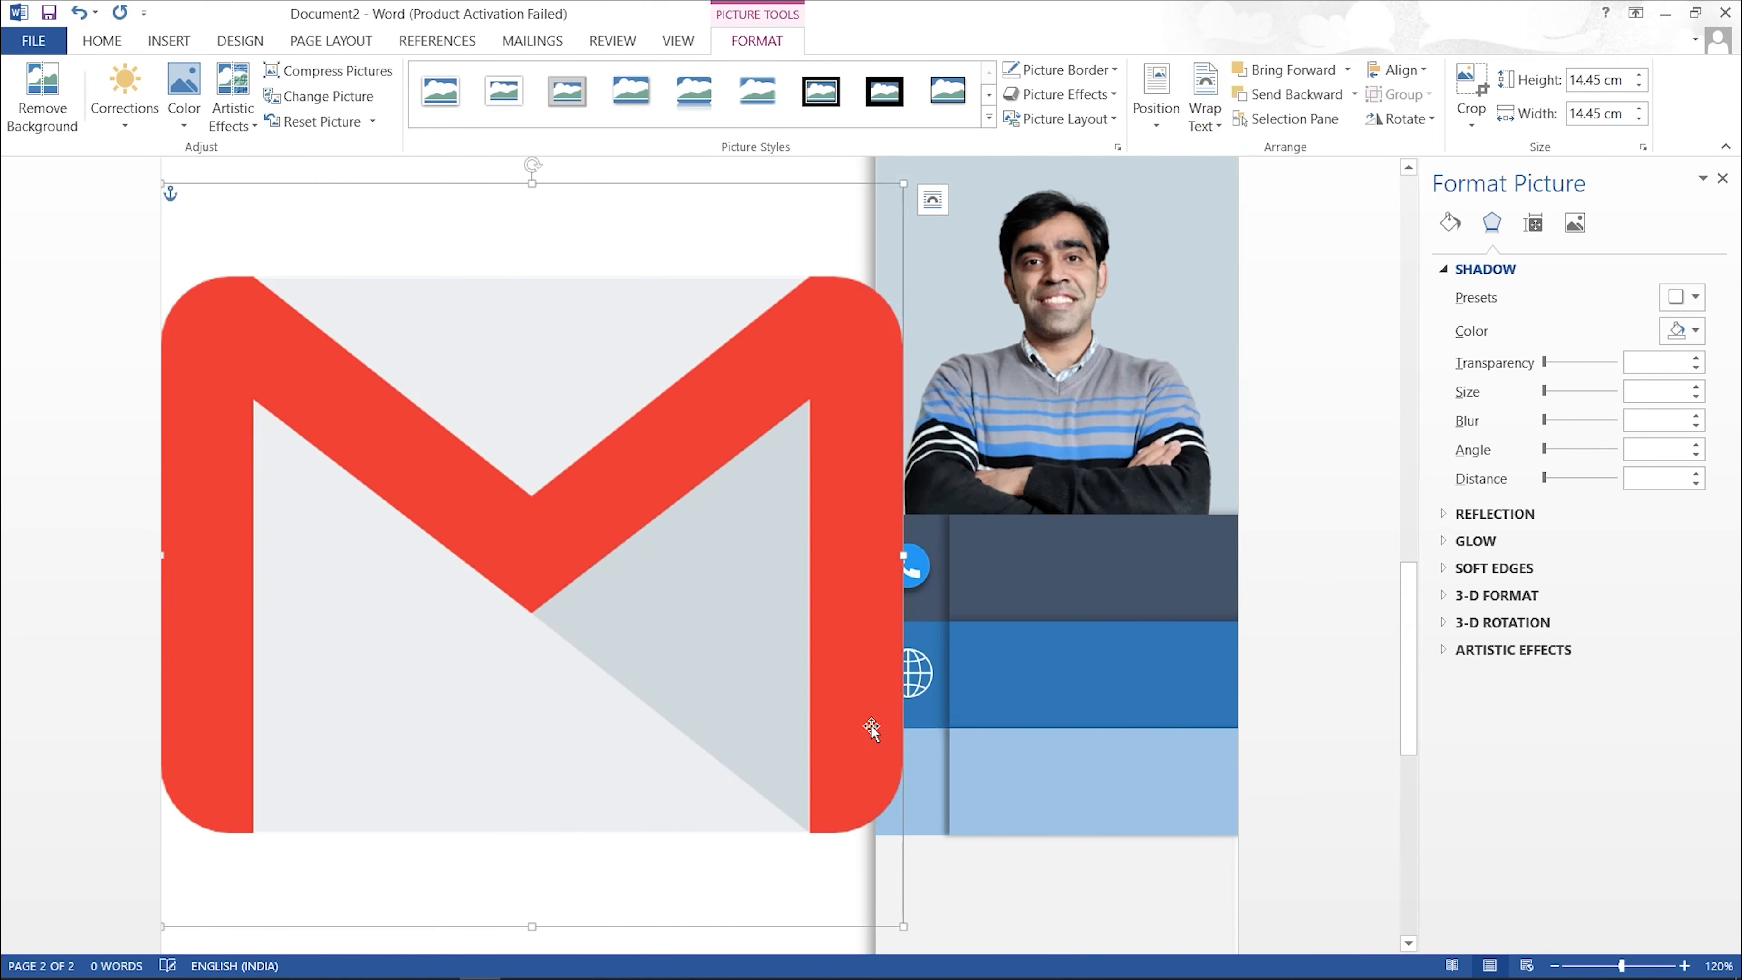
pyautogui.moveTo(903, 926); pyautogui.dragTo(909, 771)
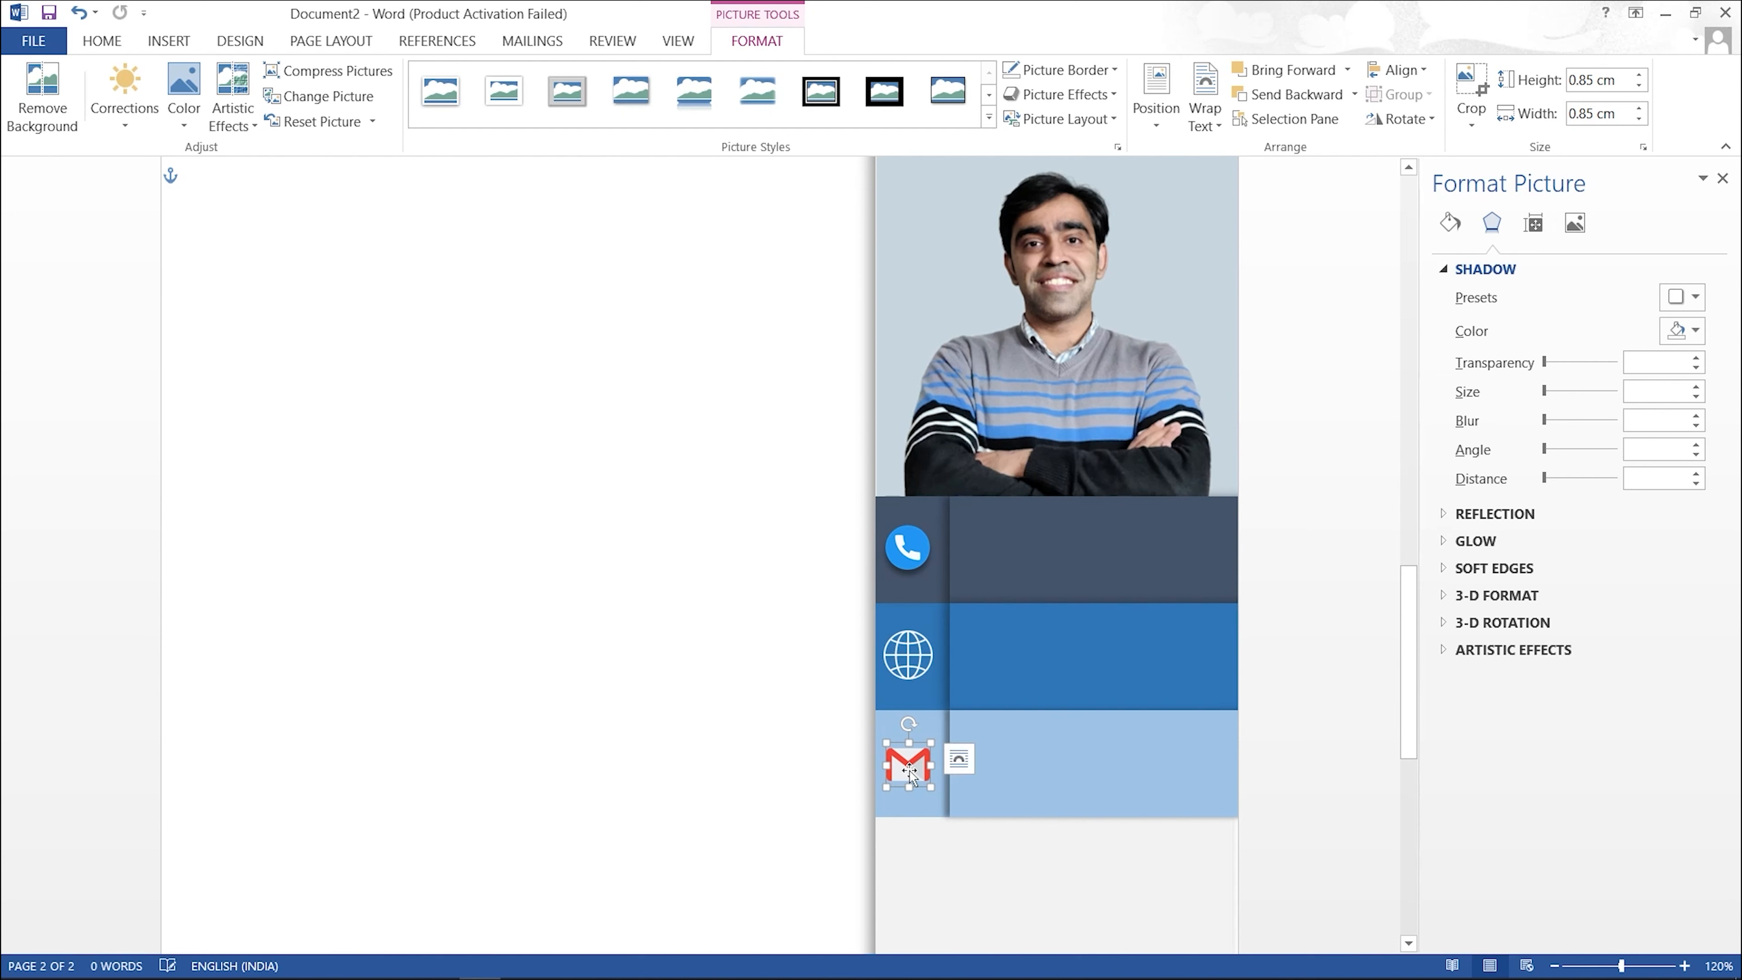
# Step: Give the Gmail and globe icons an Offset Bottom outer shadow
pyautogui.click(1092, 102)
pyautogui.moveTo(1093, 206)
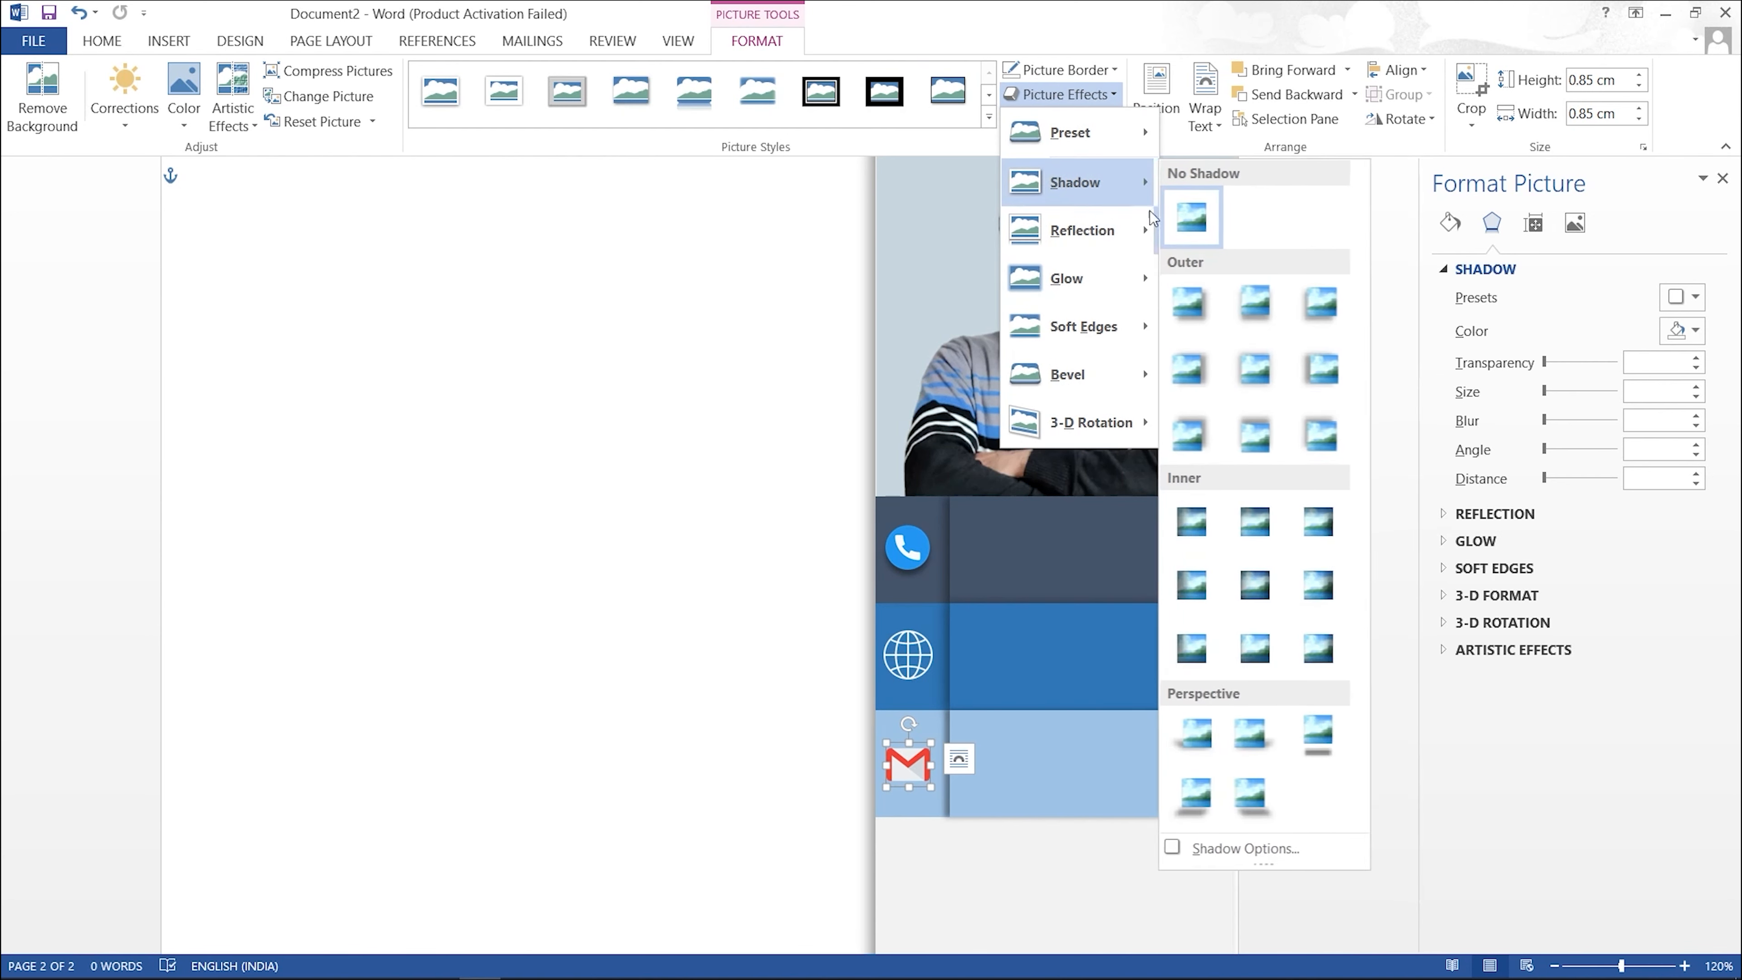
pyautogui.click(1264, 320)
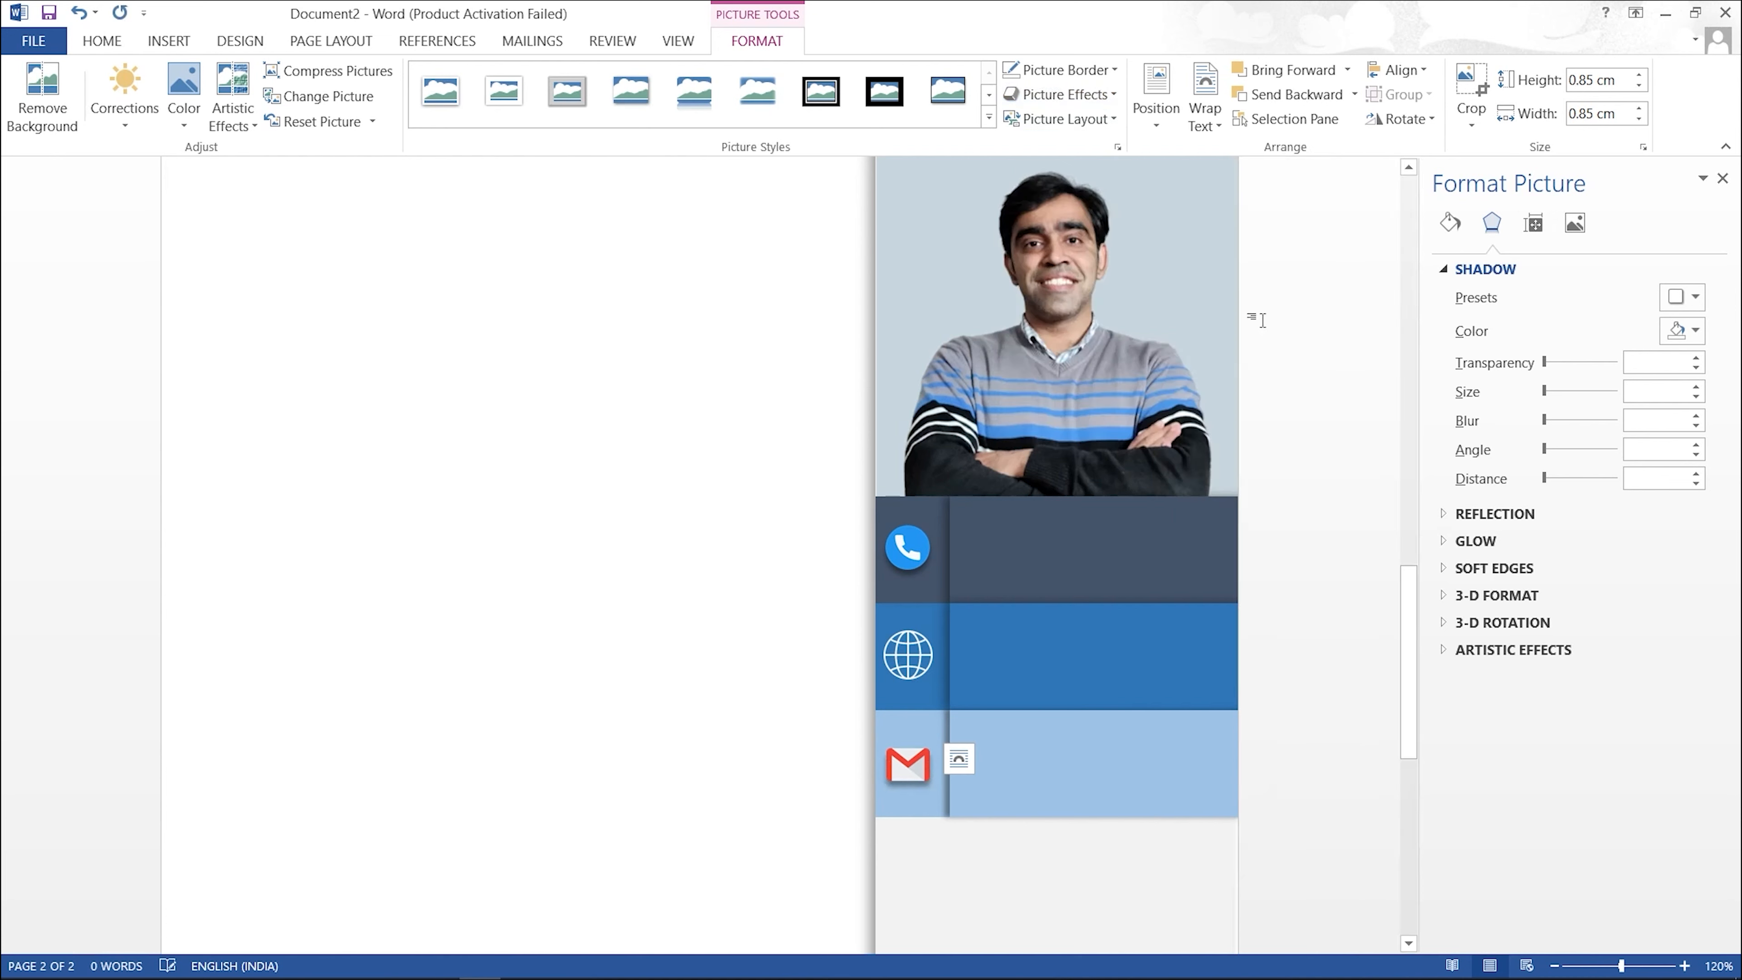
pyautogui.click(922, 649)
pyautogui.click(1068, 95)
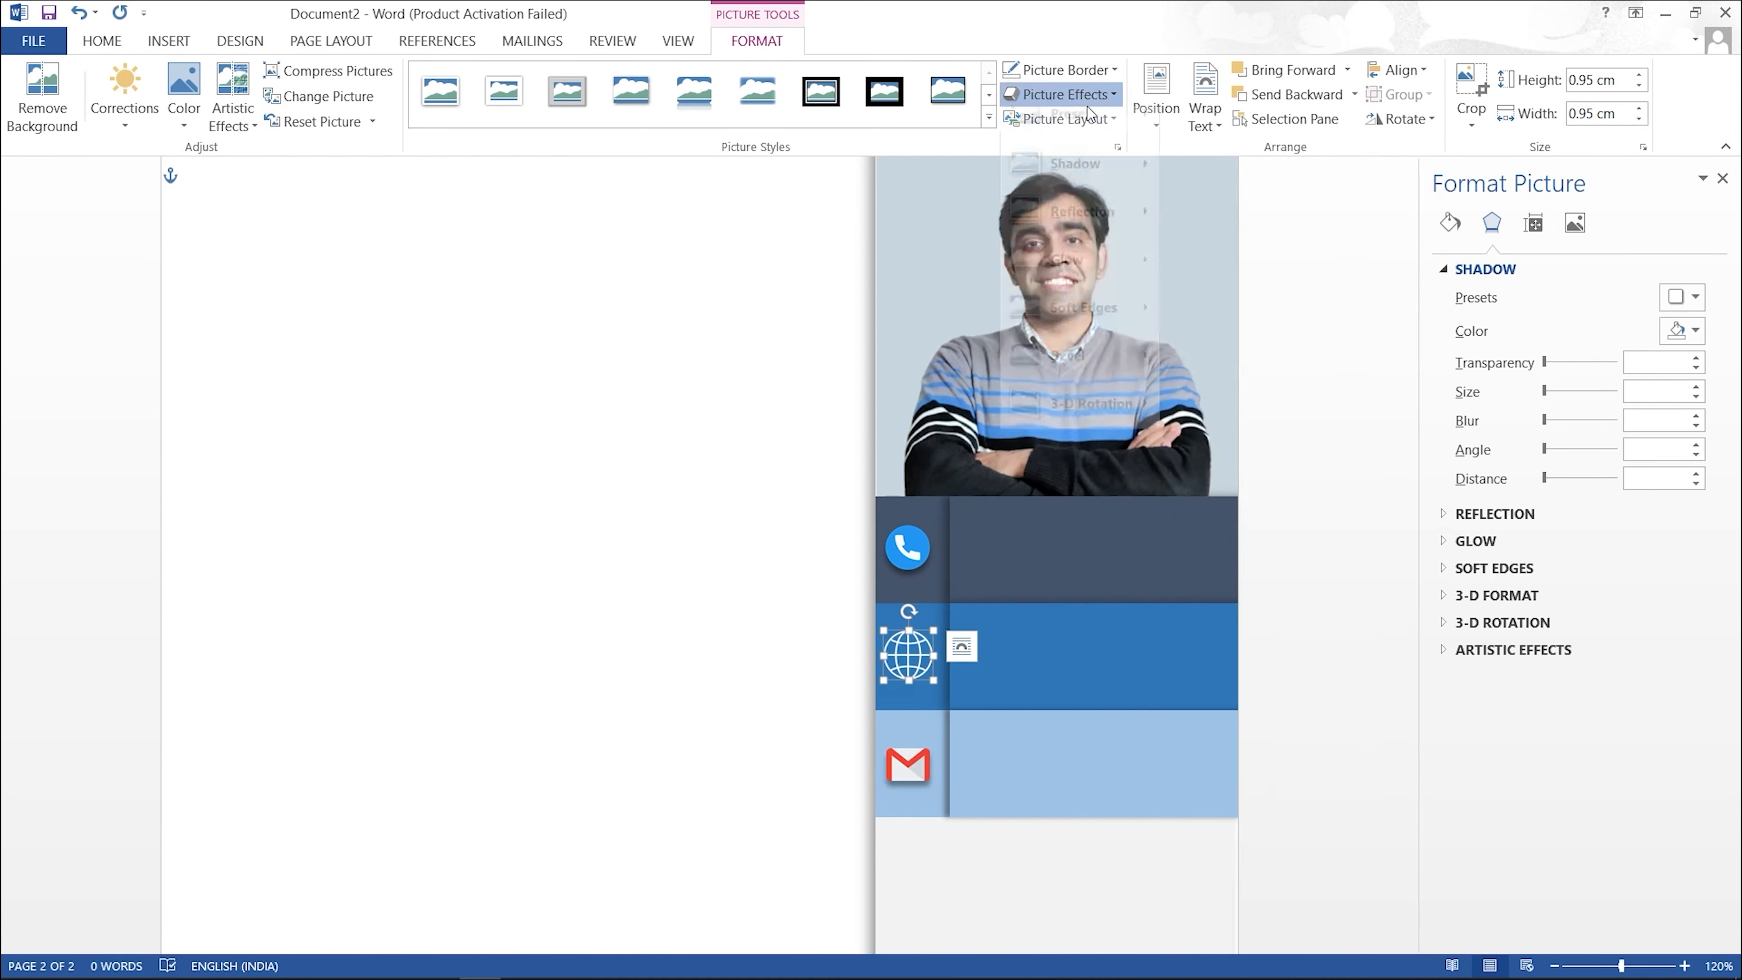
pyautogui.moveTo(1087, 182)
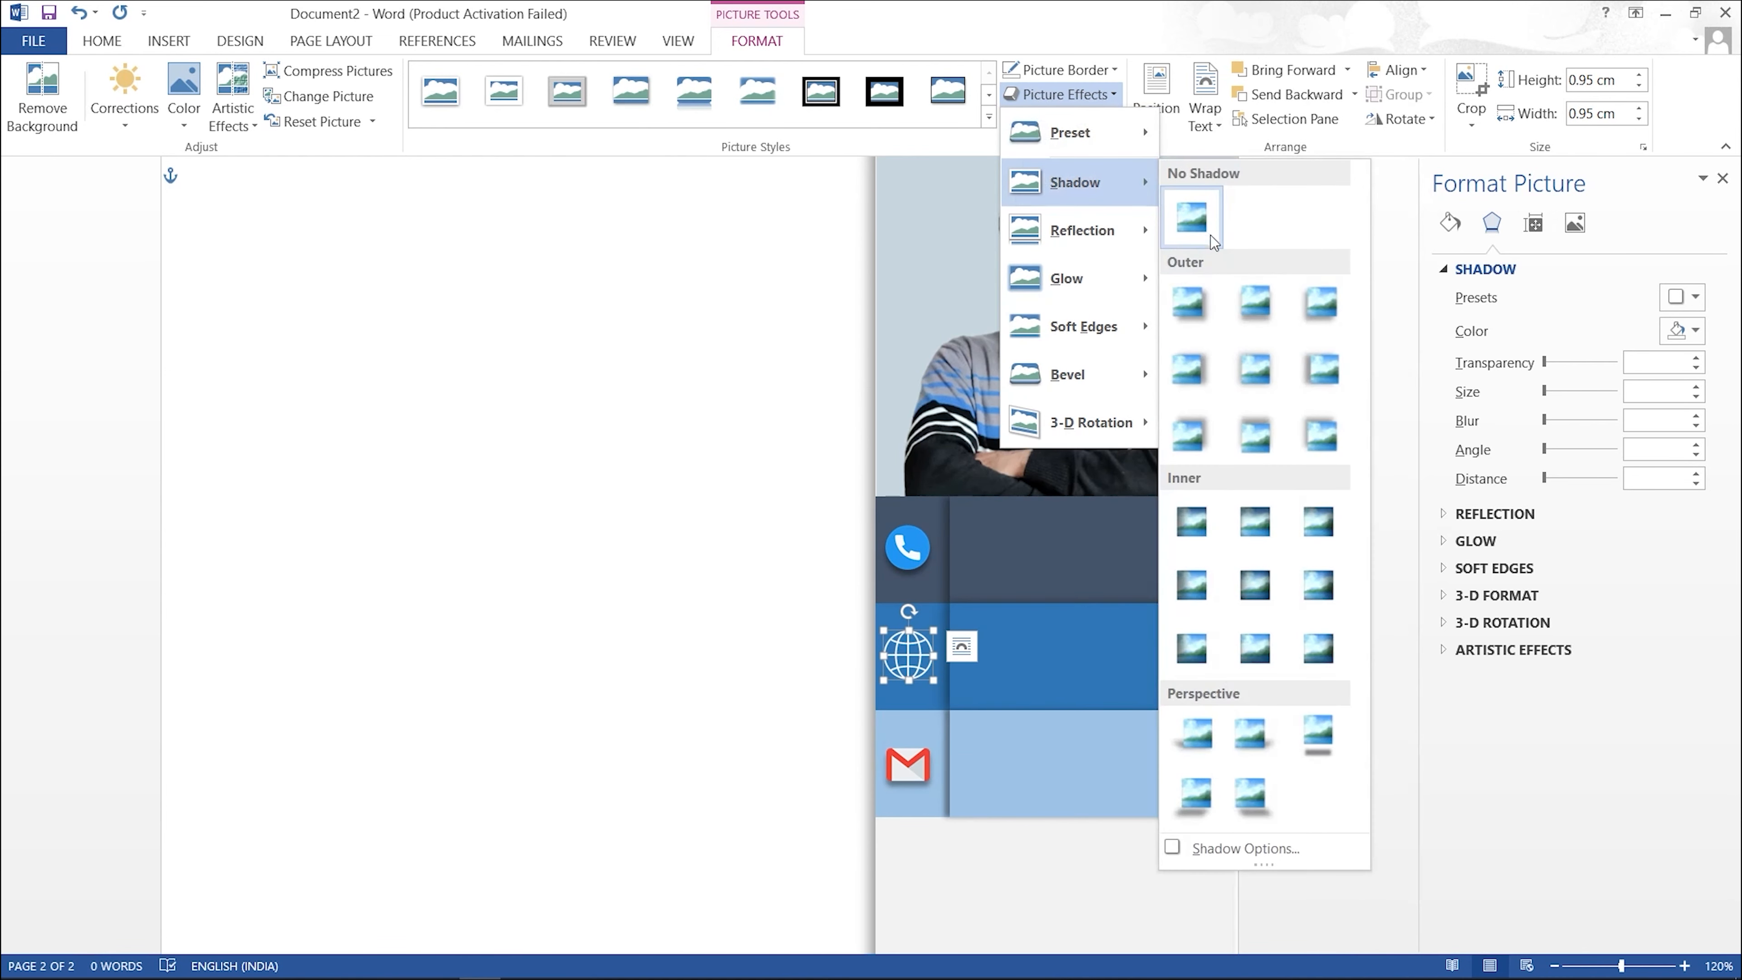
pyautogui.click(1251, 296)
pyautogui.click(650, 503)
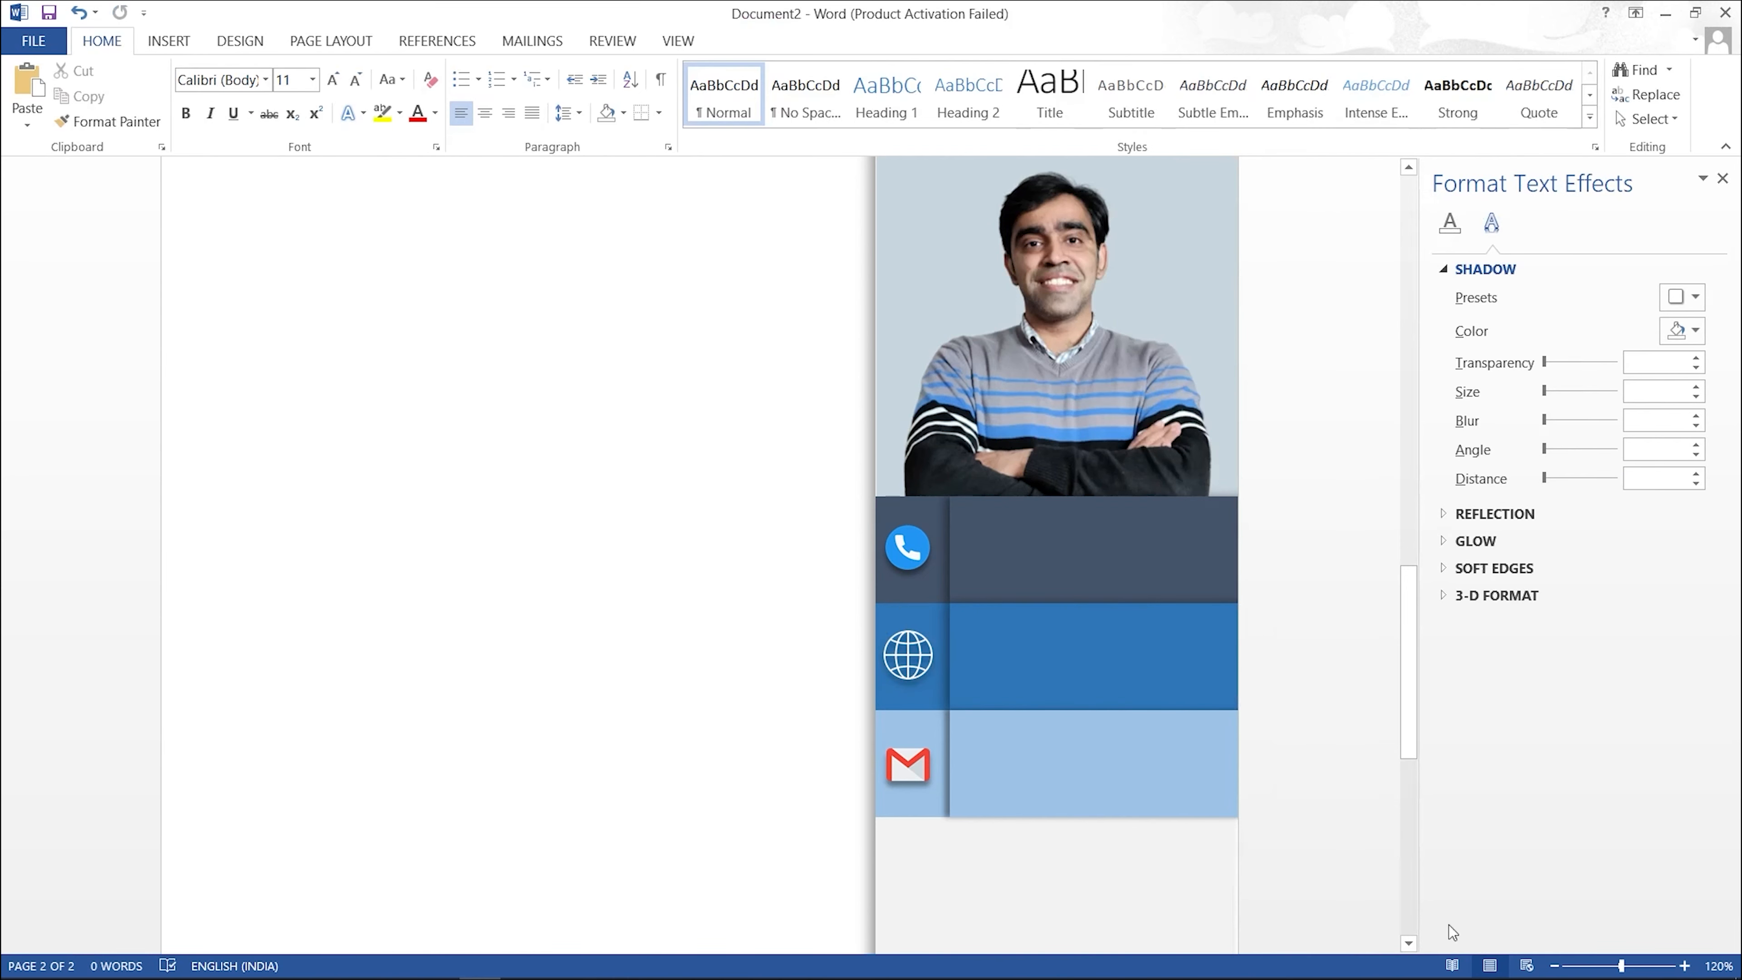
pyautogui.click(1556, 965)
# Step: Zoom out to 40% to see both pages, then back in to 70% for comparison
pyautogui.click(1556, 966)
pyautogui.click(1556, 965)
pyautogui.click(1556, 965)
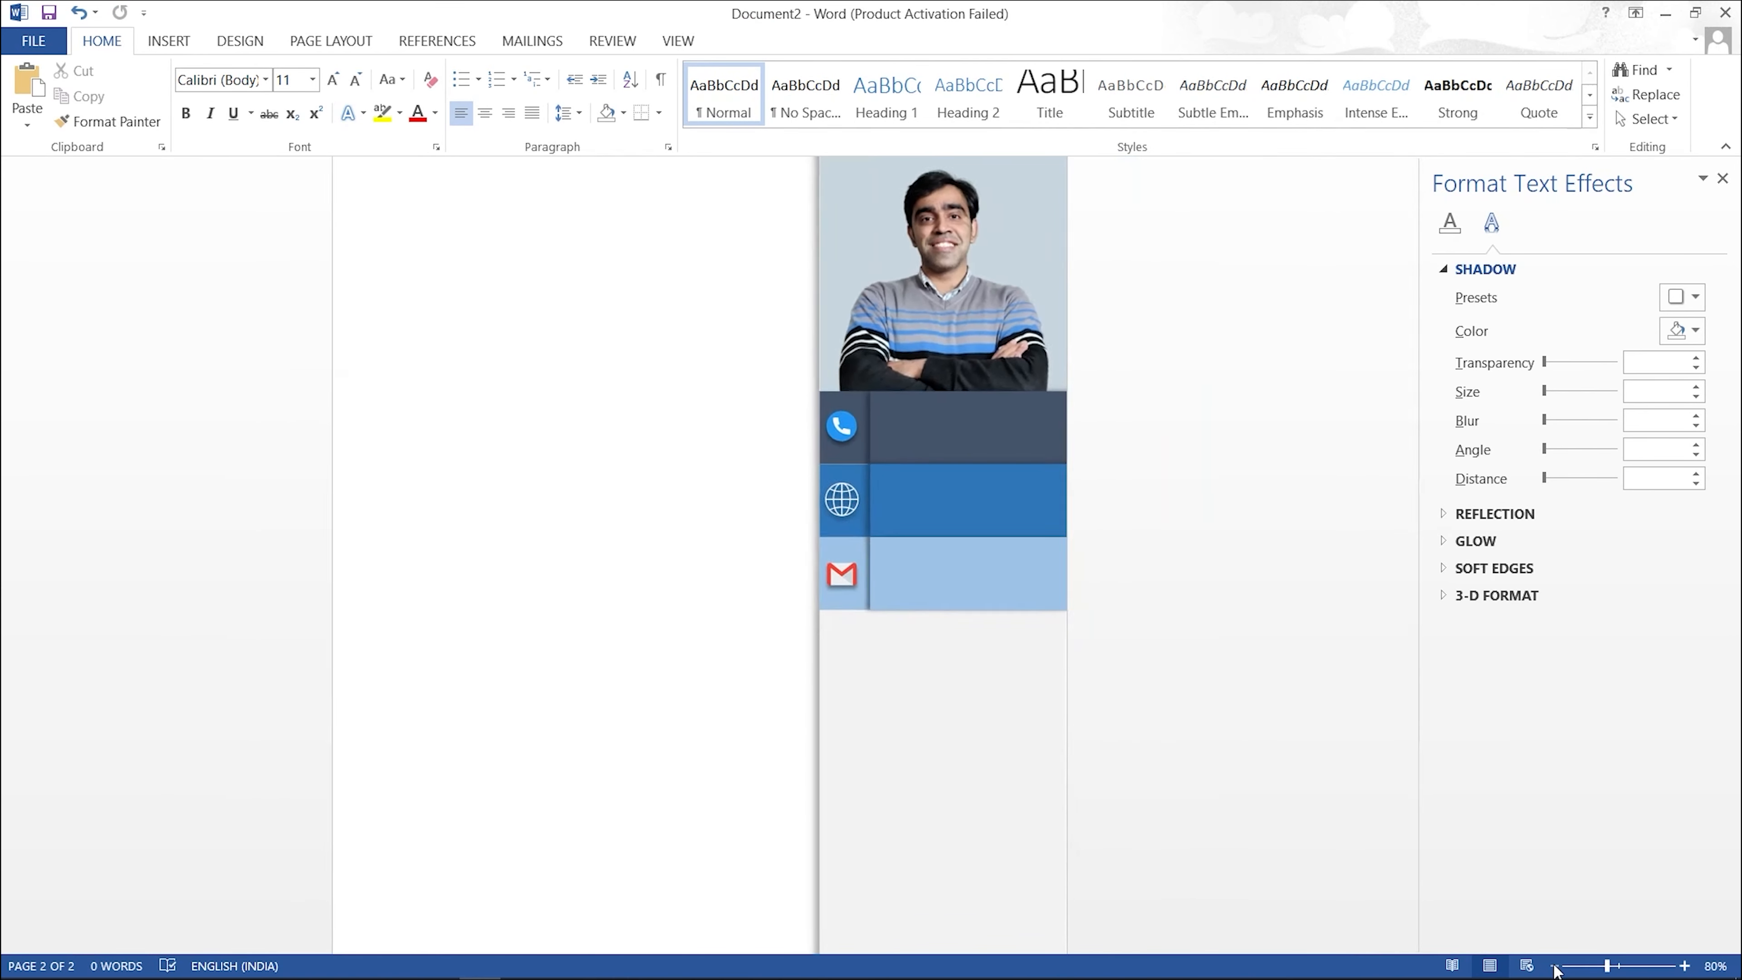
pyautogui.click(1556, 966)
pyautogui.click(1556, 965)
pyautogui.click(1556, 966)
pyautogui.click(1556, 965)
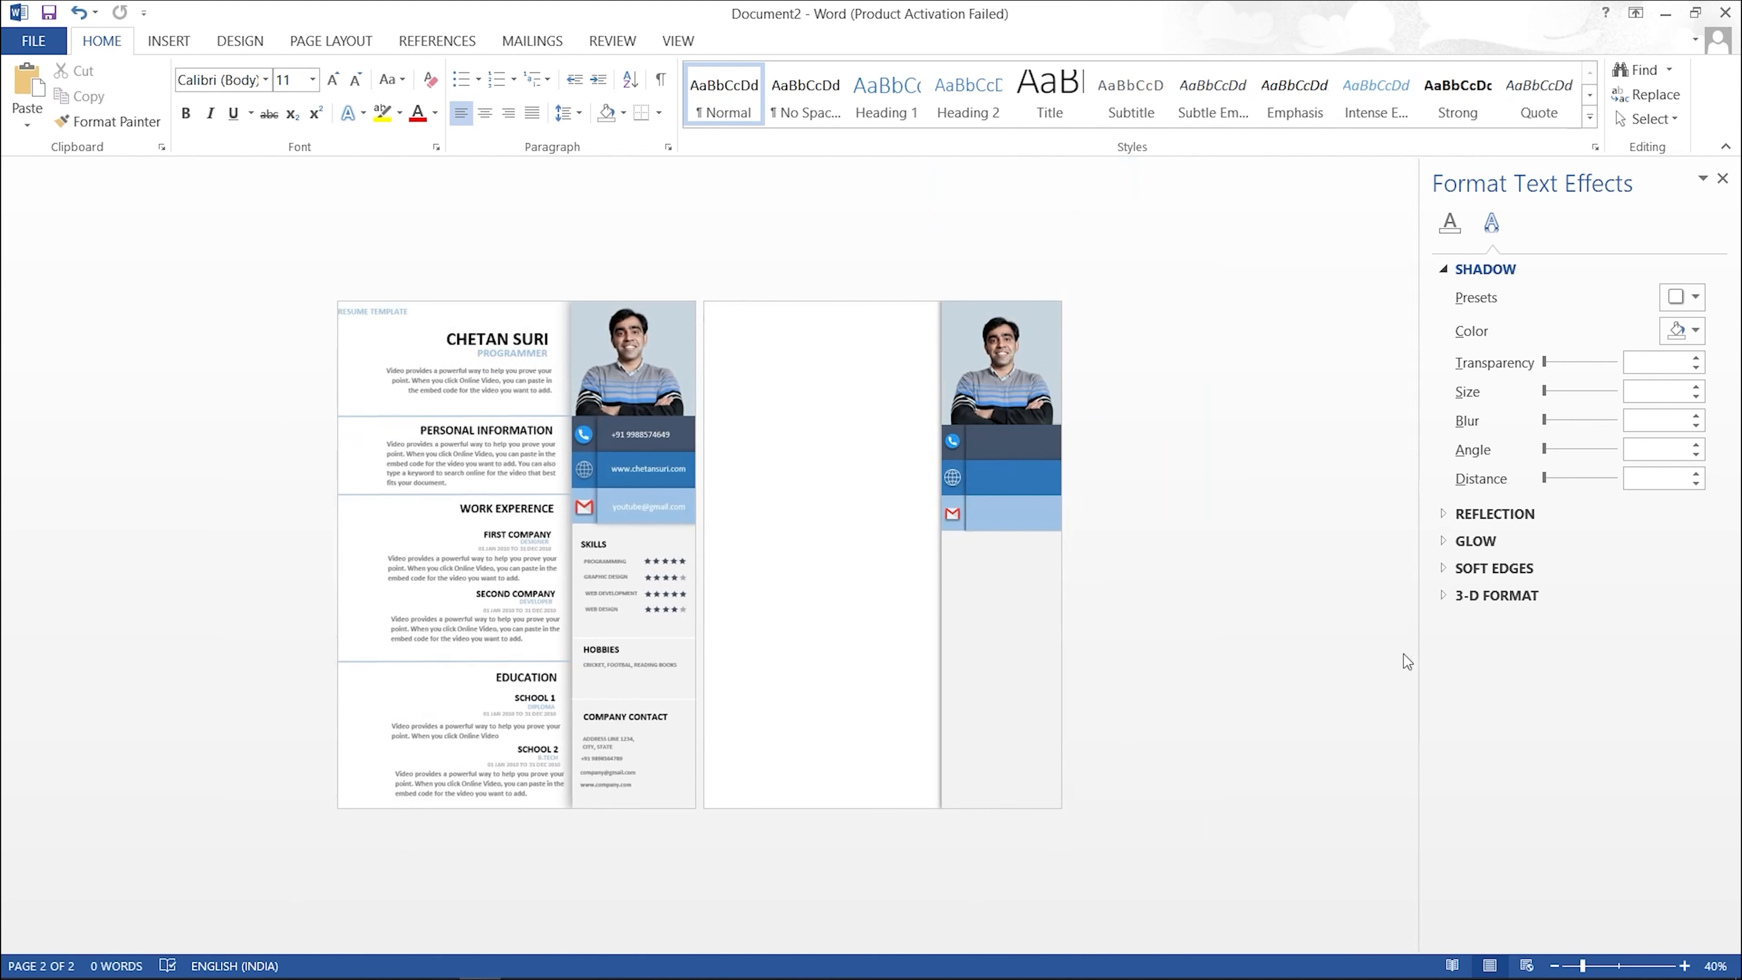
pyautogui.click(1685, 965)
pyautogui.click(1685, 966)
pyautogui.click(1685, 965)
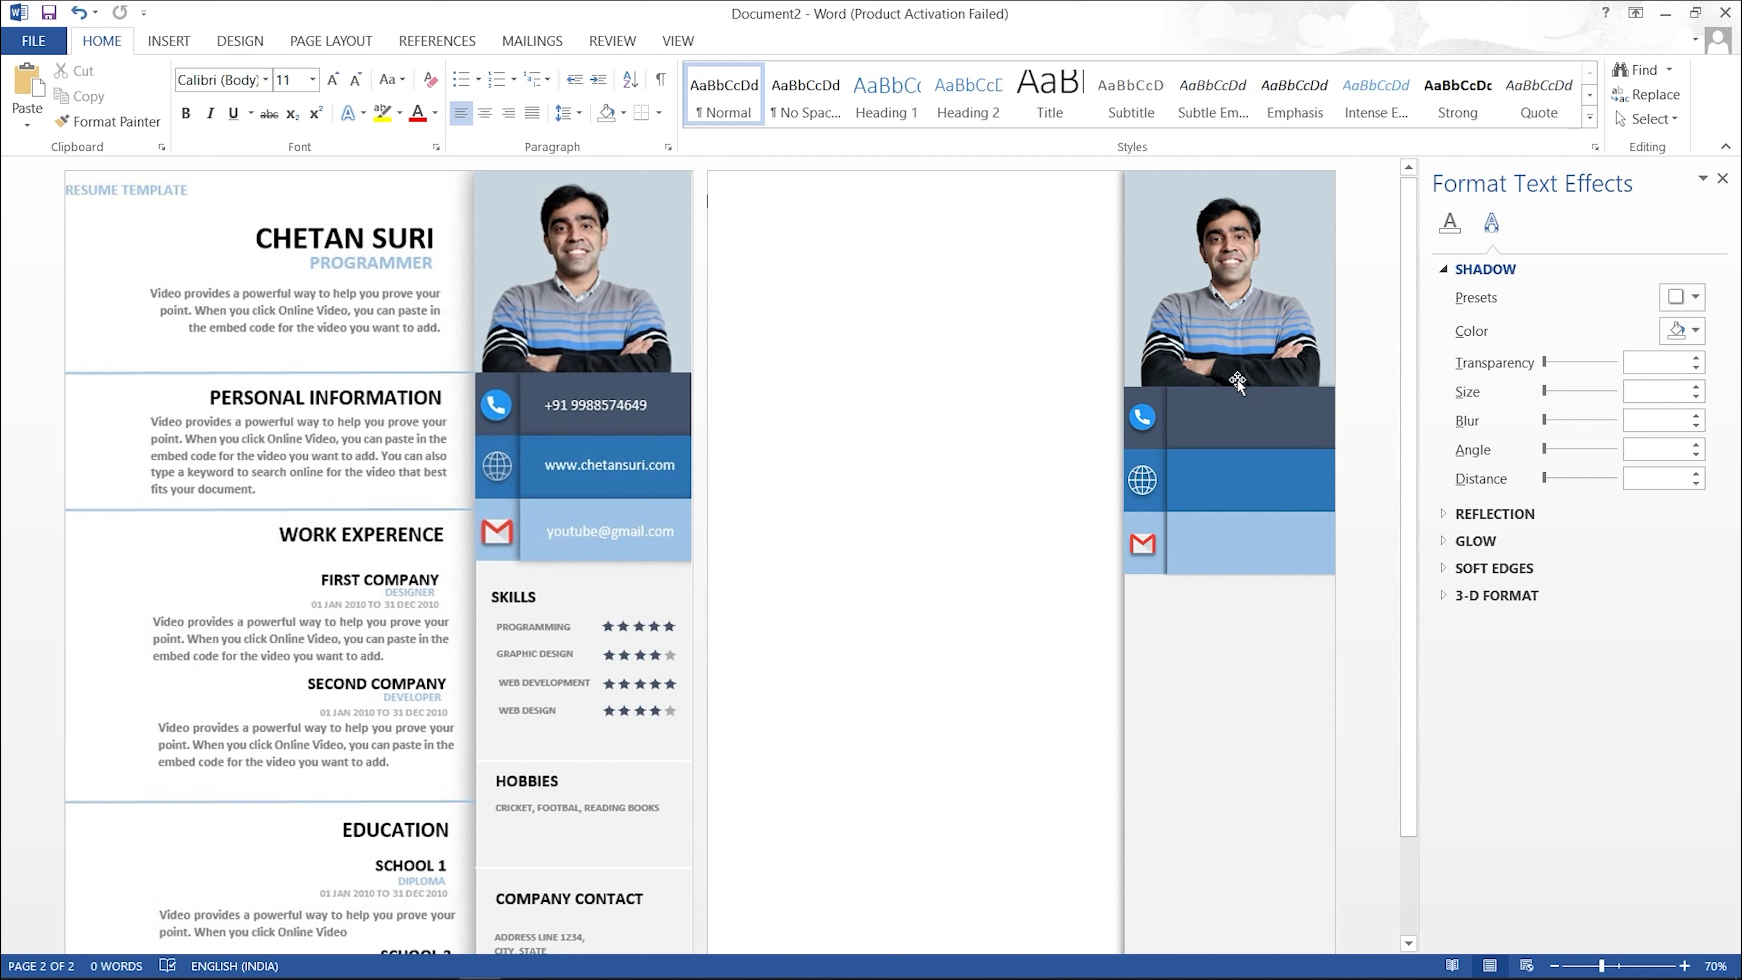
pyautogui.click(172, 43)
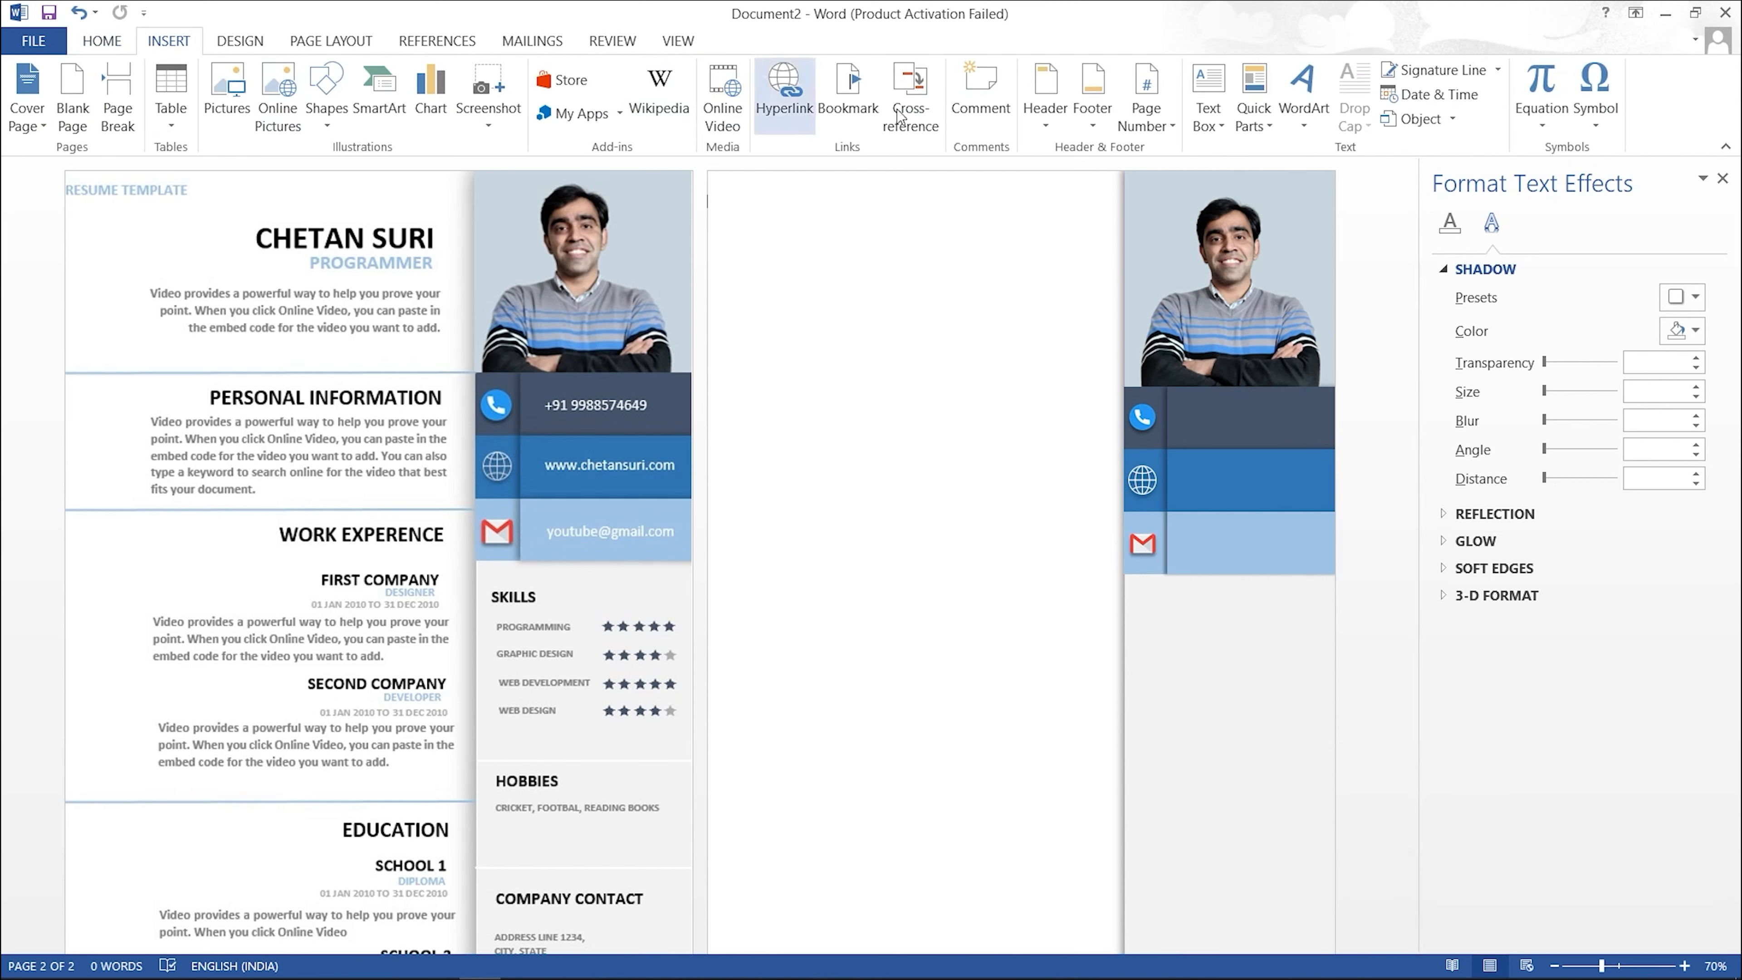
# Step: Draw a text box over the navy phone band and type the phone number into it
pyautogui.click(1225, 130)
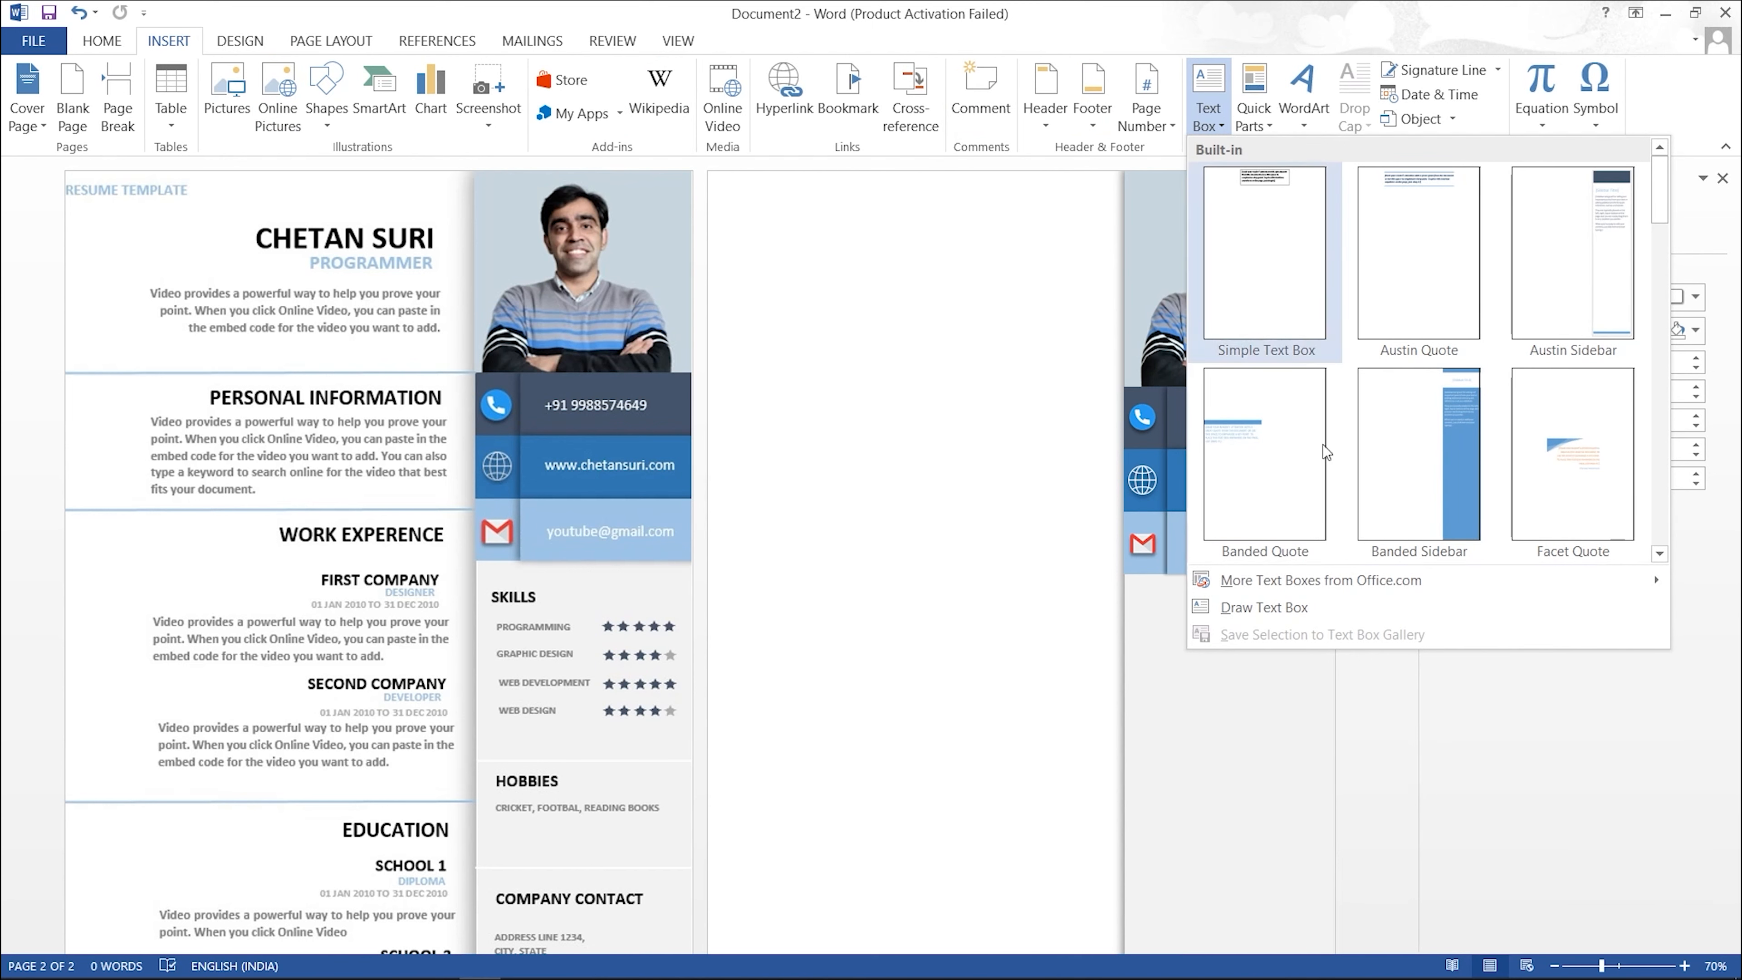
pyautogui.click(1292, 612)
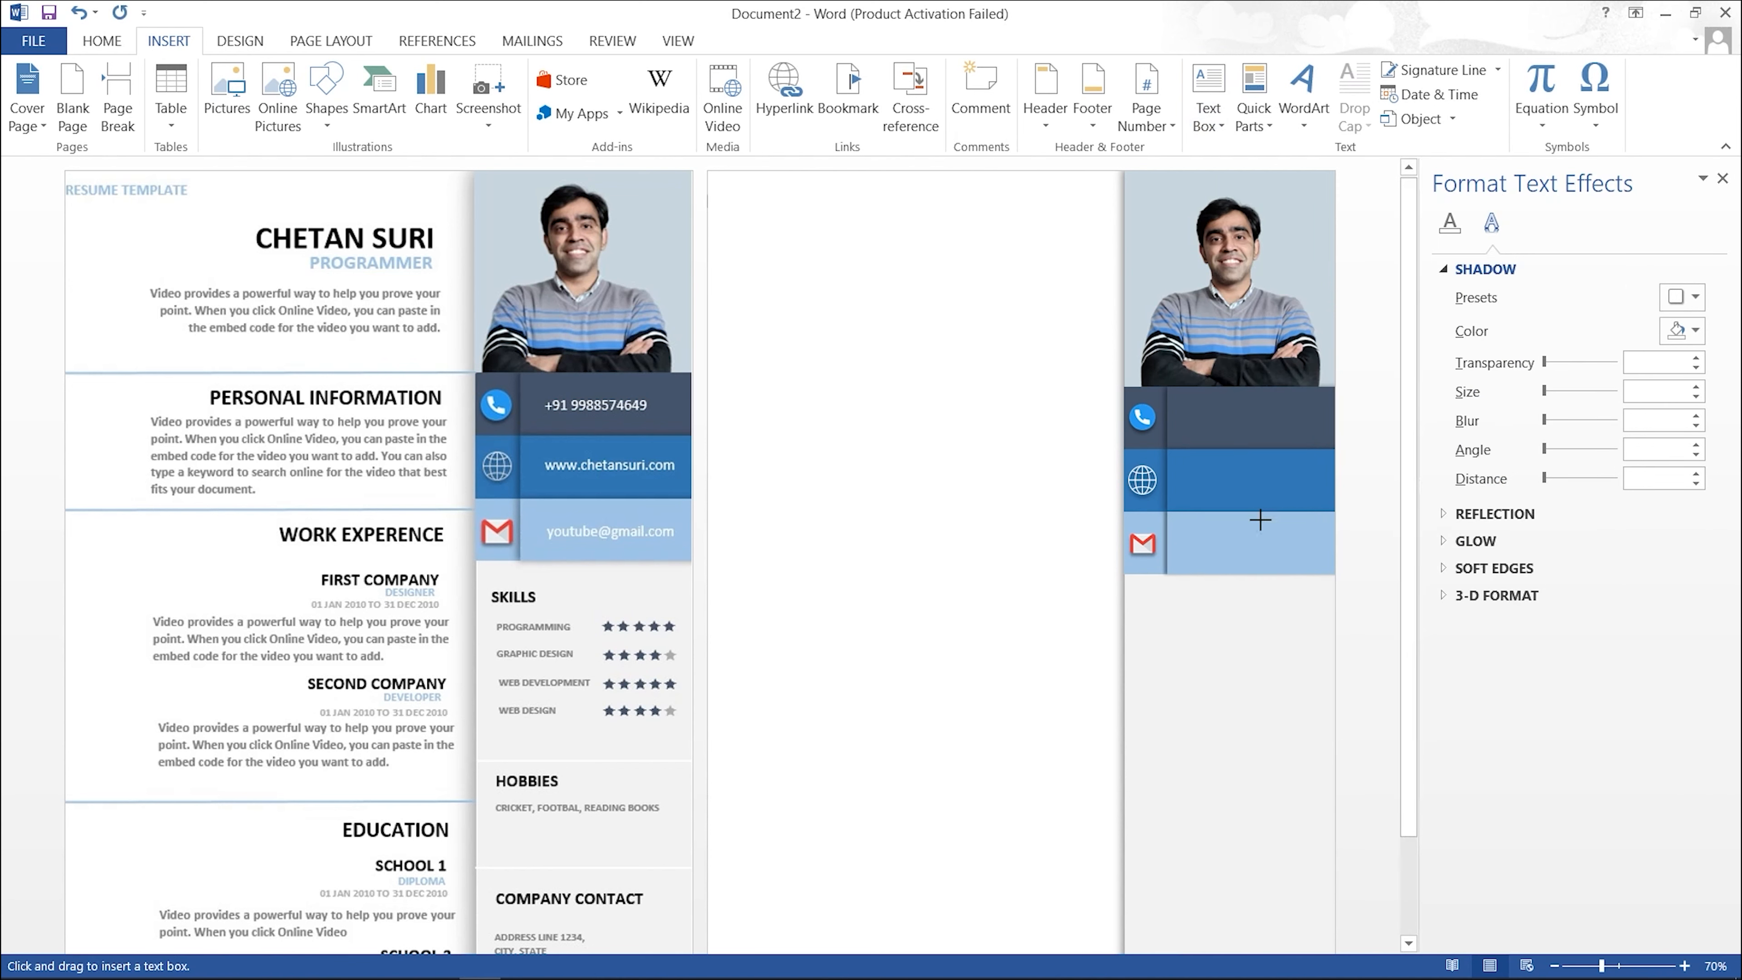
pyautogui.moveTo(1189, 404)
pyautogui.mouseDown()
pyautogui.moveTo(1253, 437)
pyautogui.moveTo(1312, 435)
pyautogui.mouseUp()
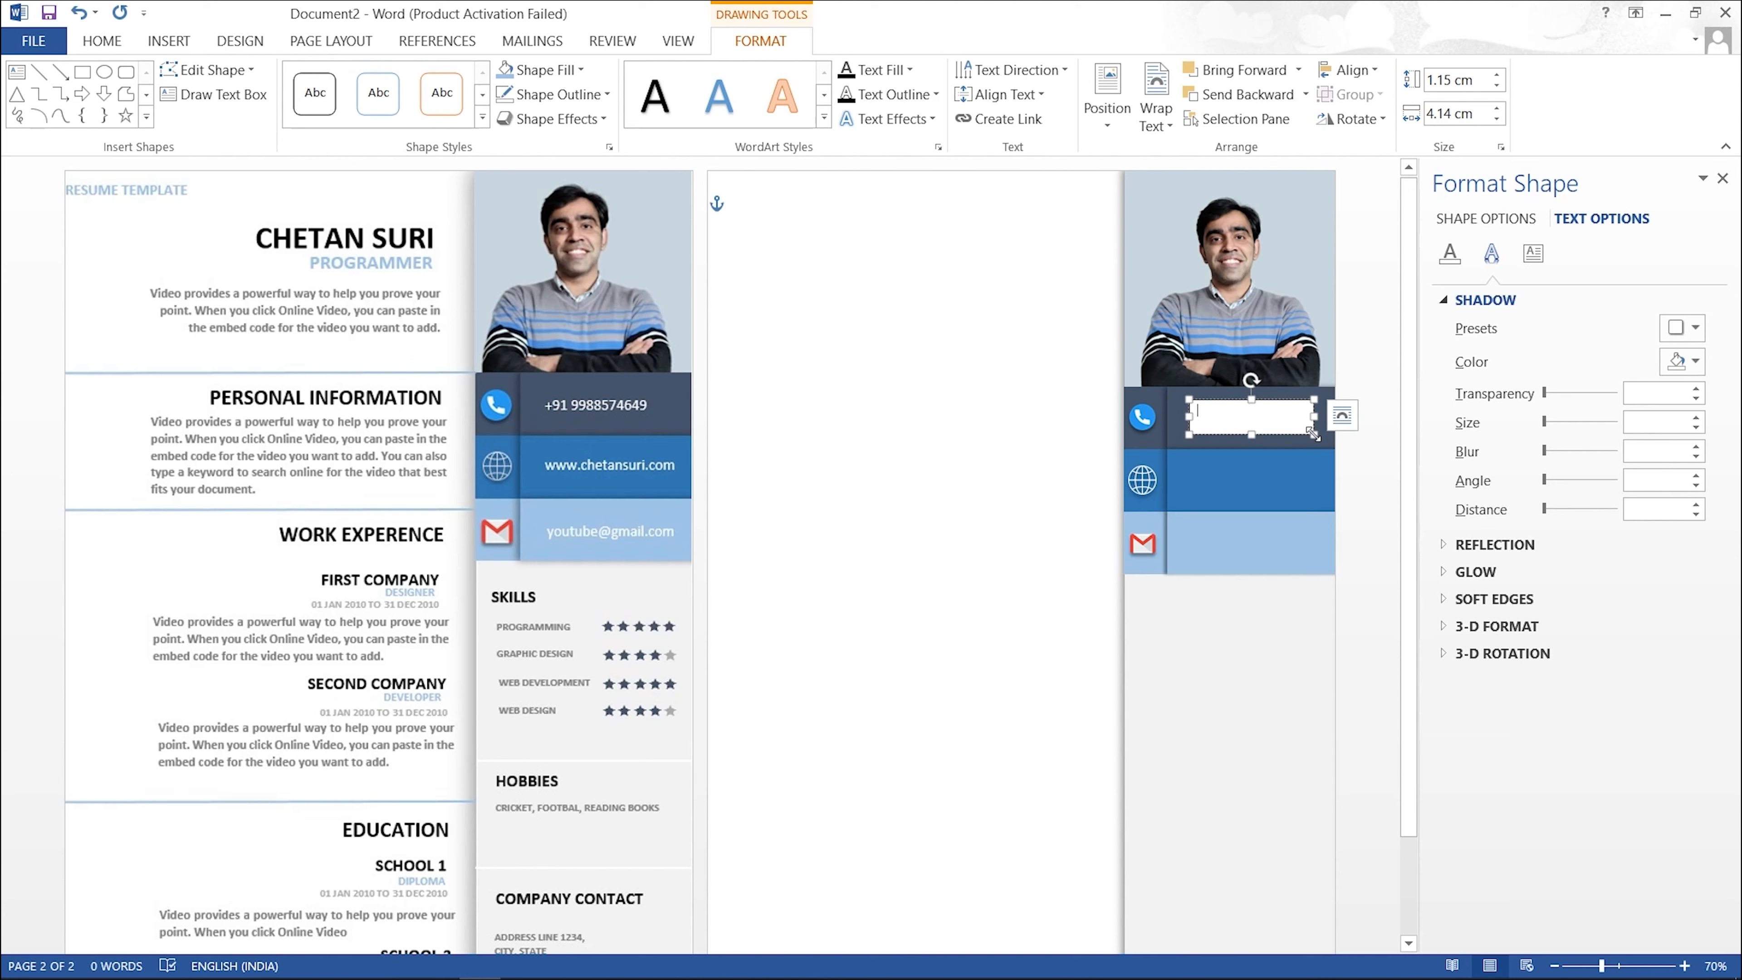
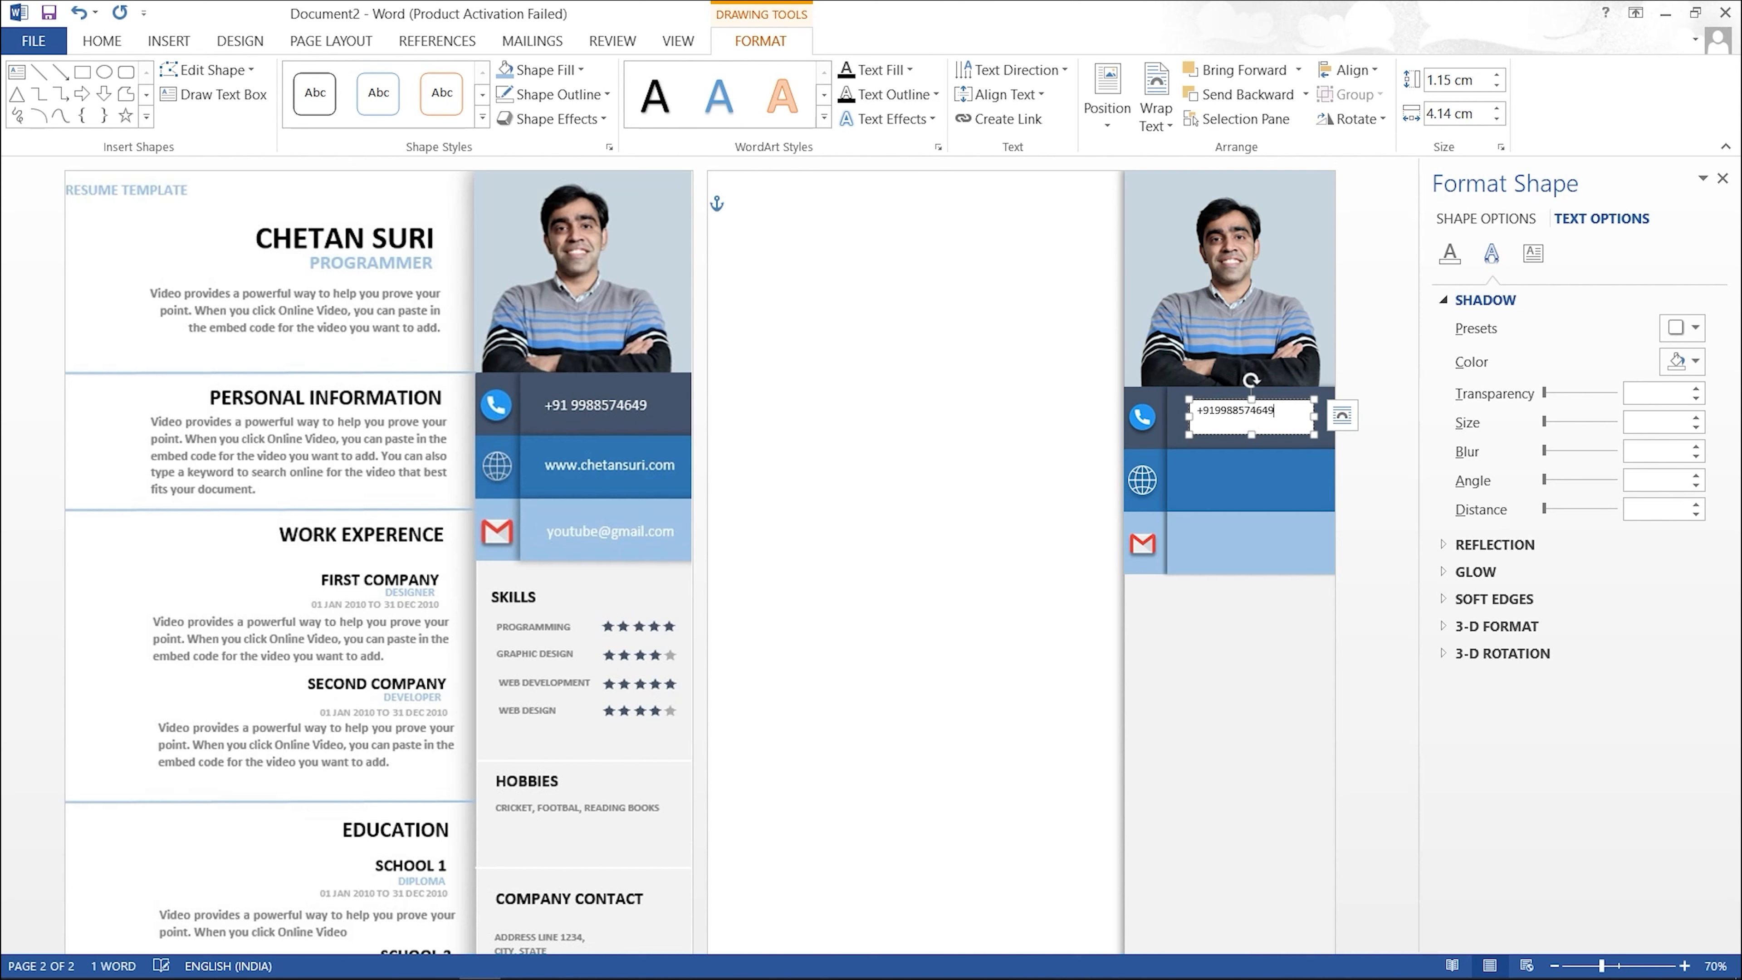
# Step: Remove the phone text box's fill and border and make the number white
pyautogui.click(1008, 439)
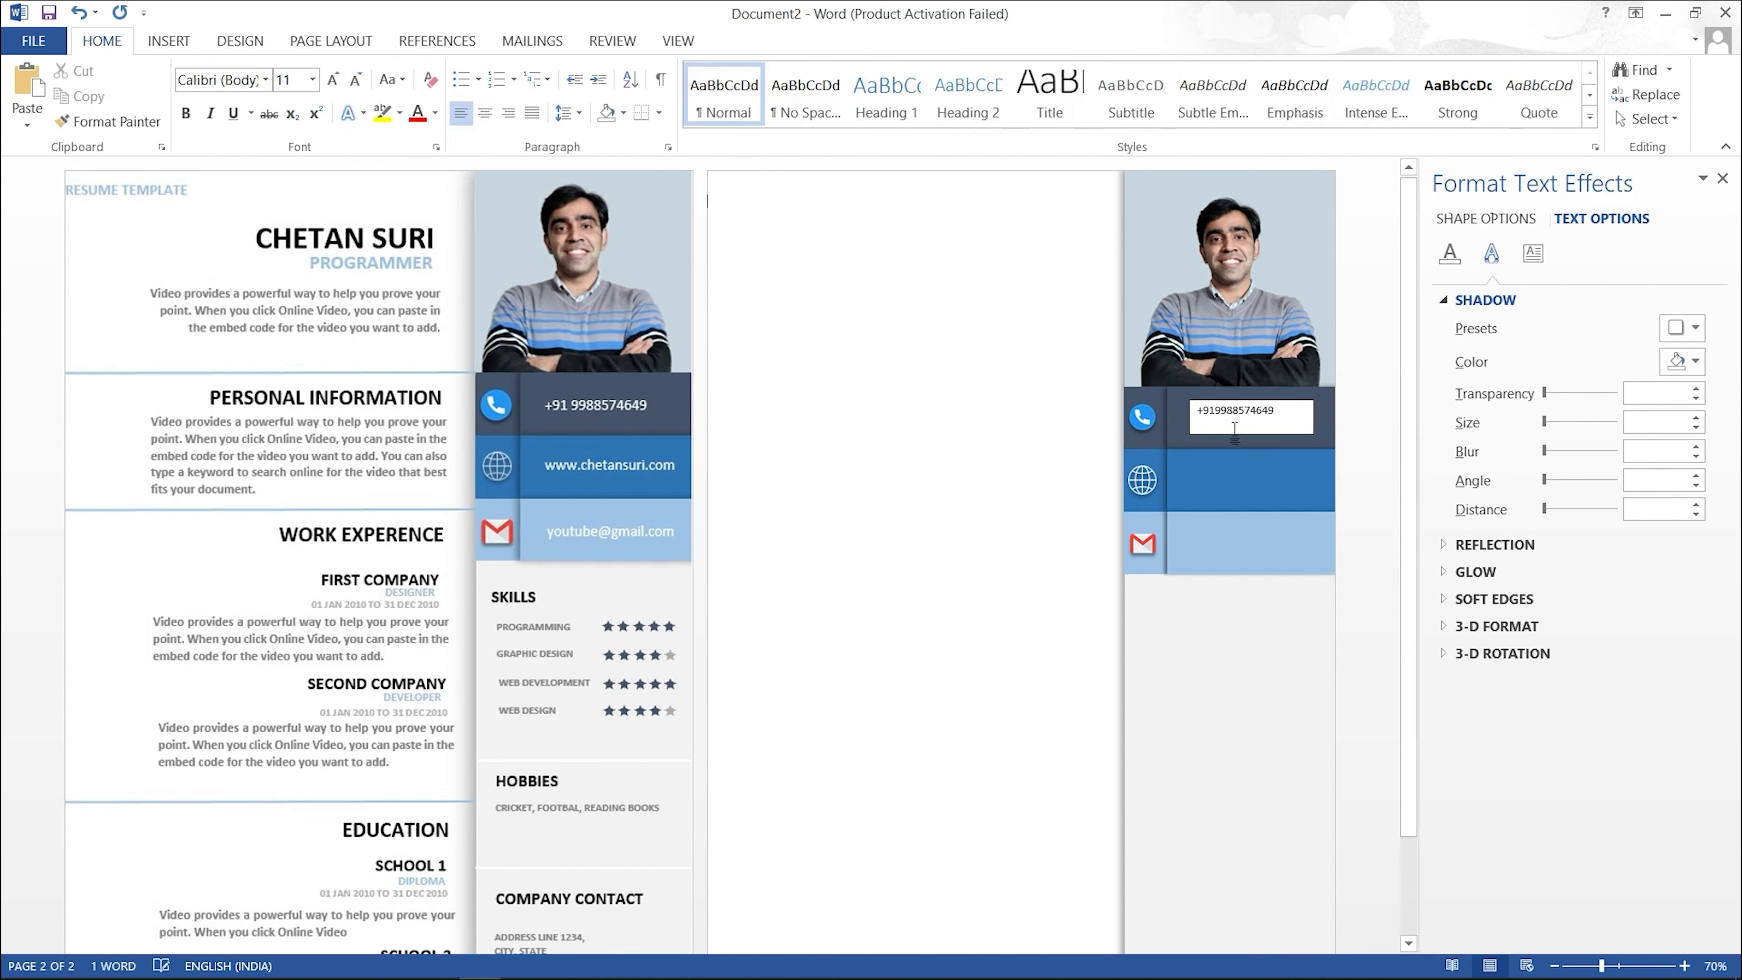
pyautogui.click(1301, 421)
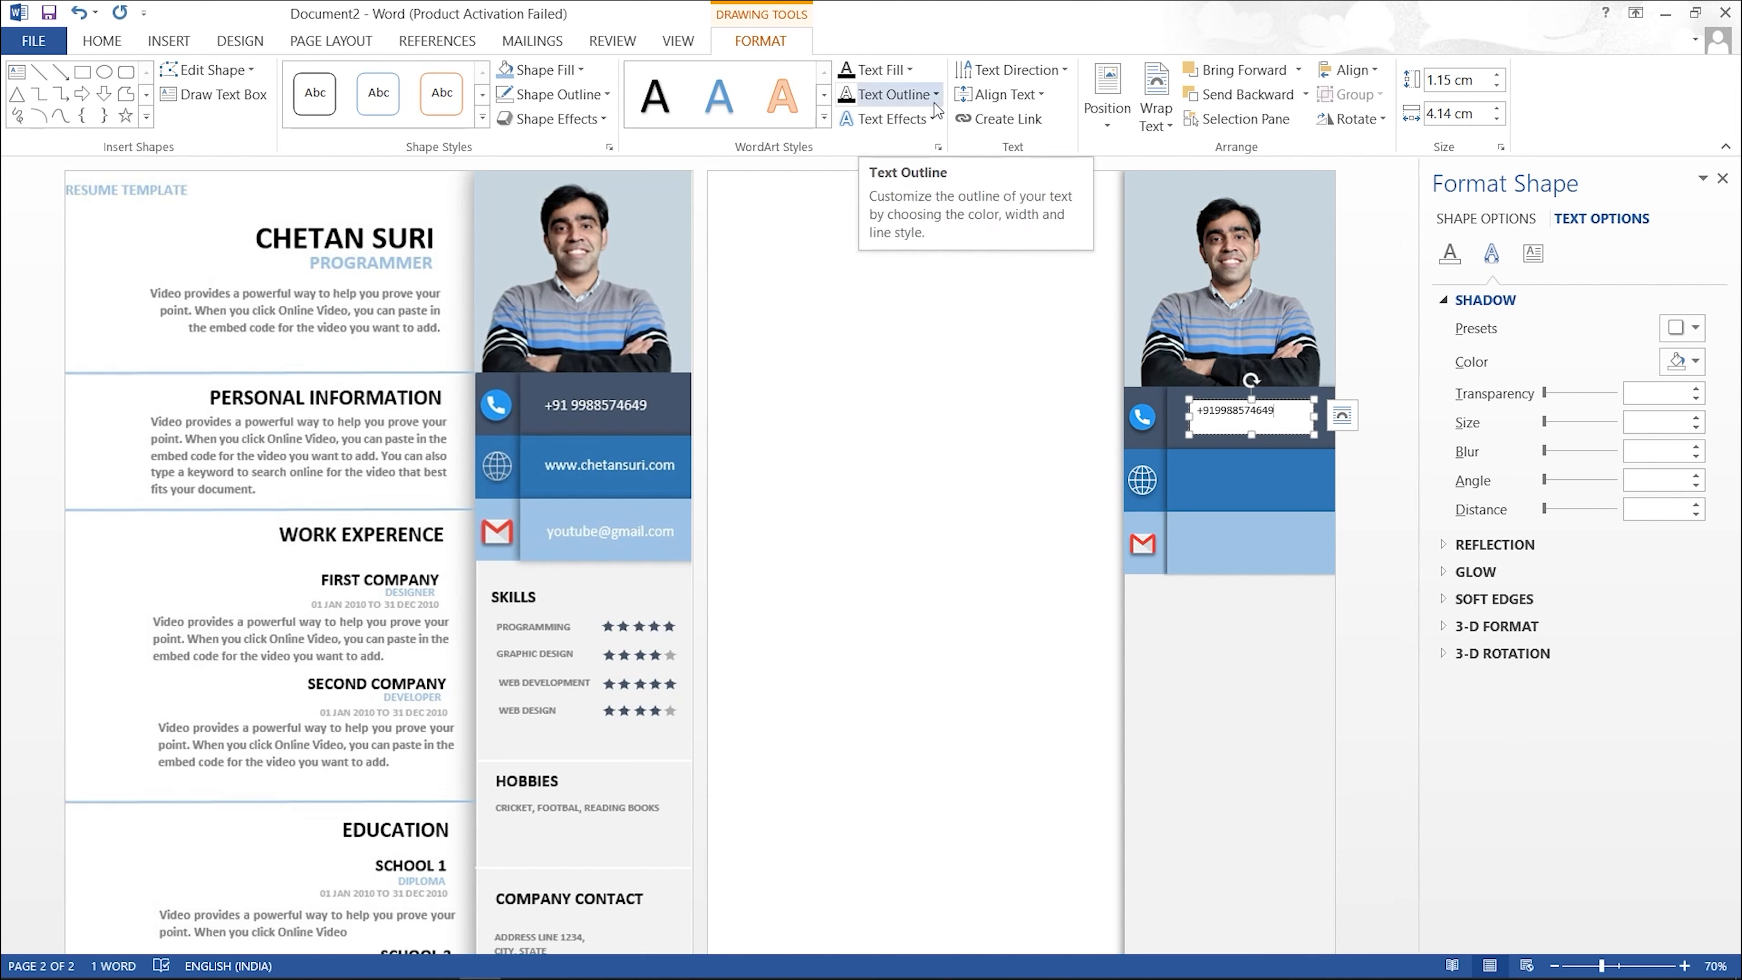
pyautogui.click(912, 67)
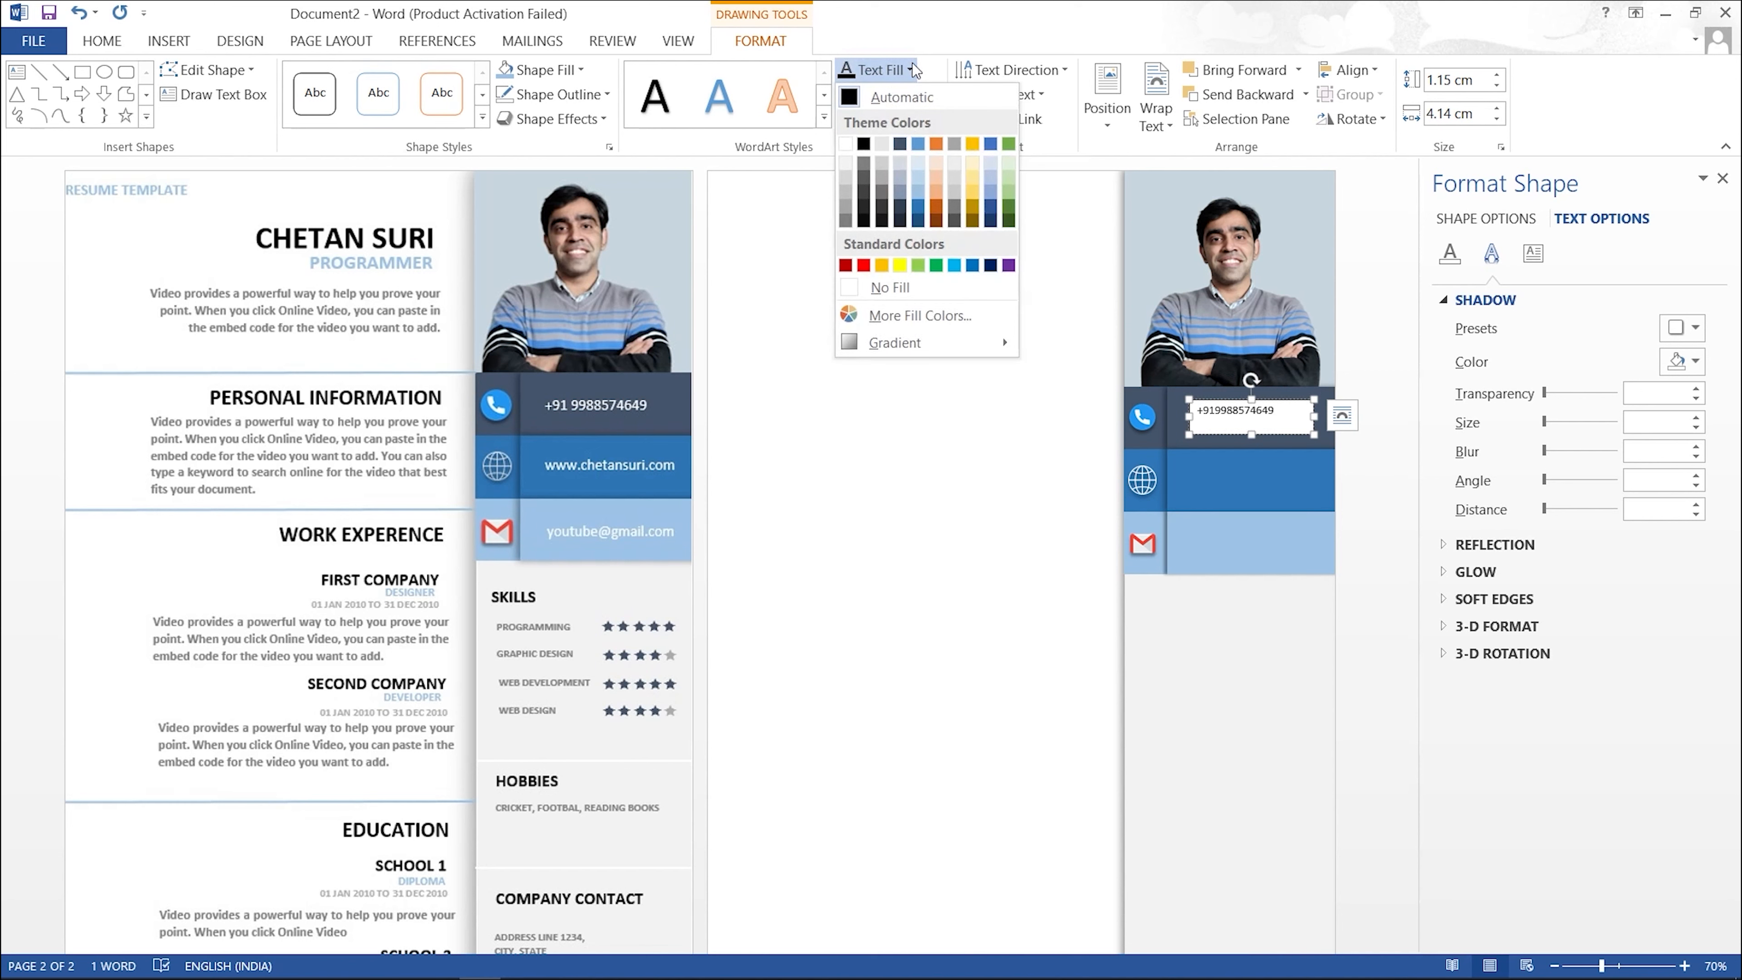
pyautogui.click(966, 534)
pyautogui.click(1291, 400)
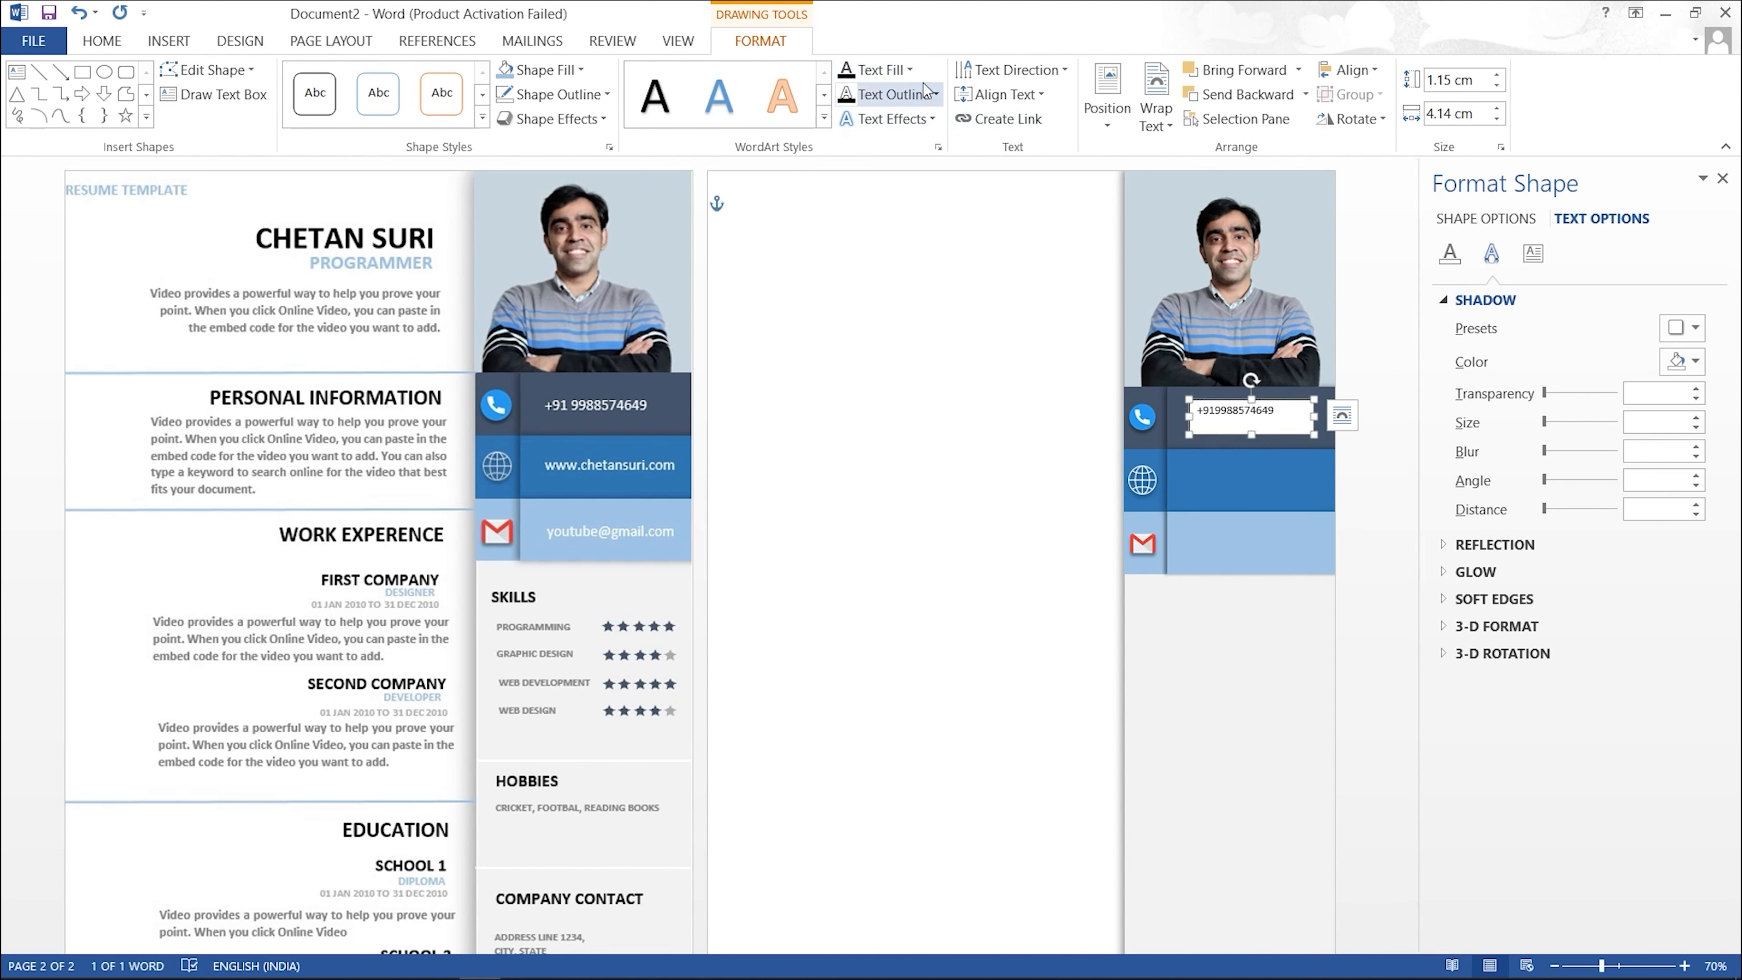
pyautogui.click(911, 70)
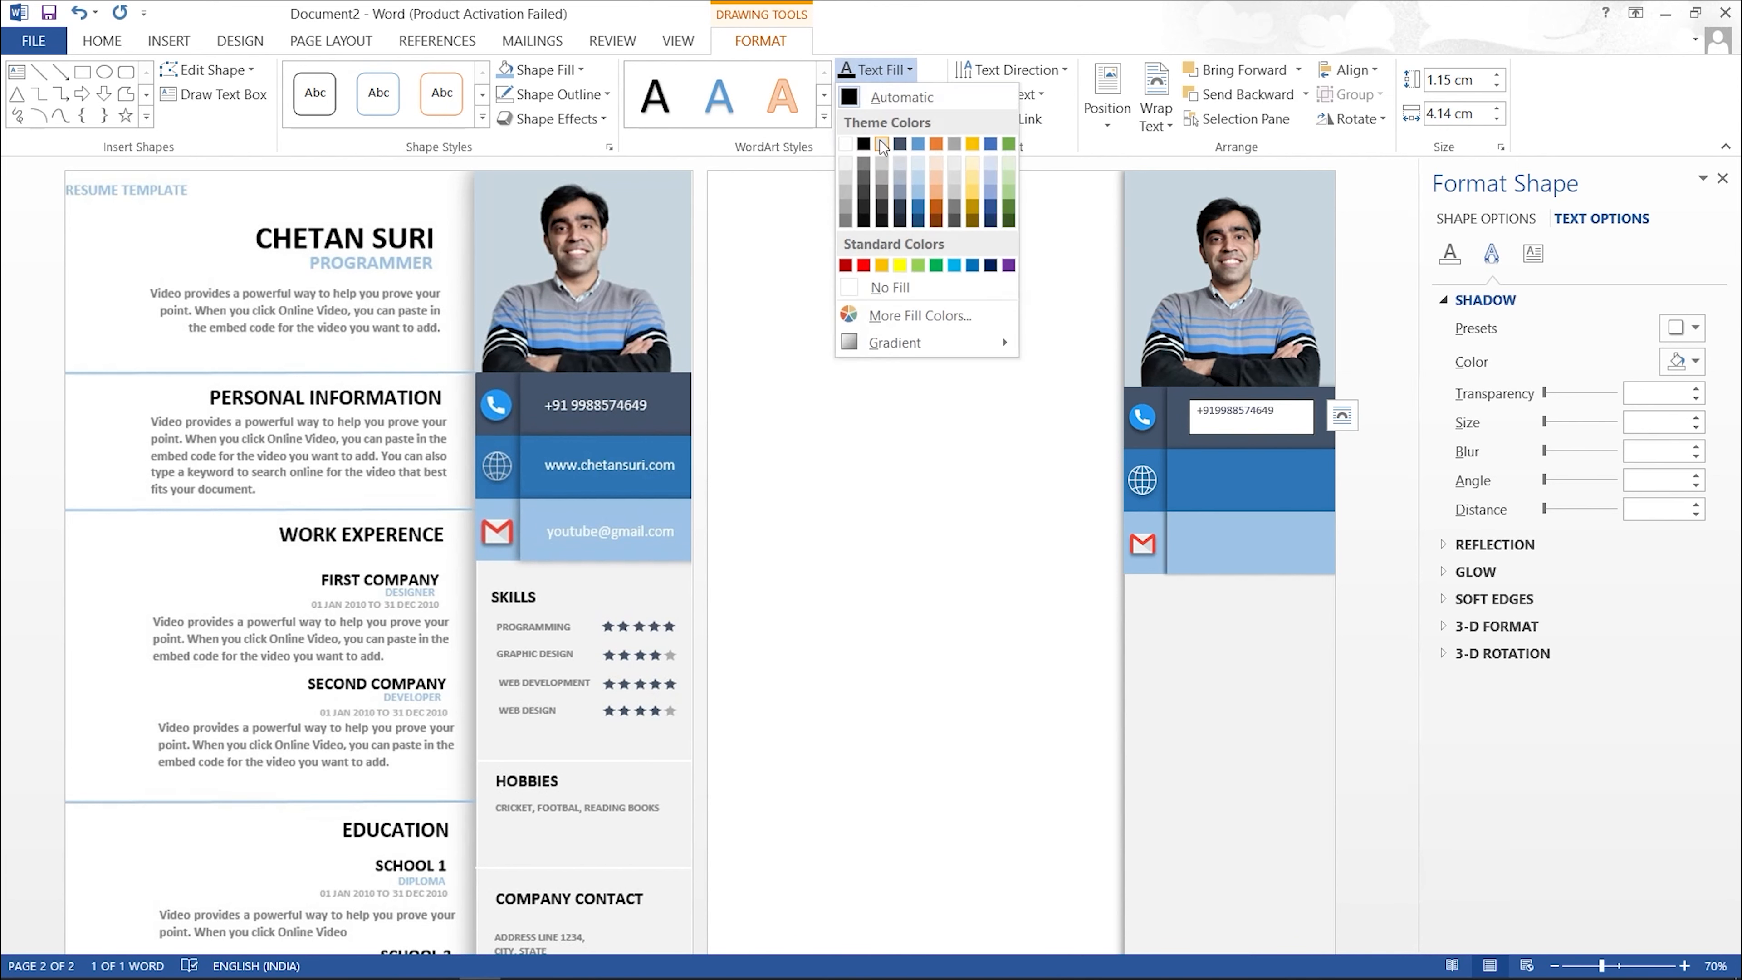
pyautogui.click(864, 145)
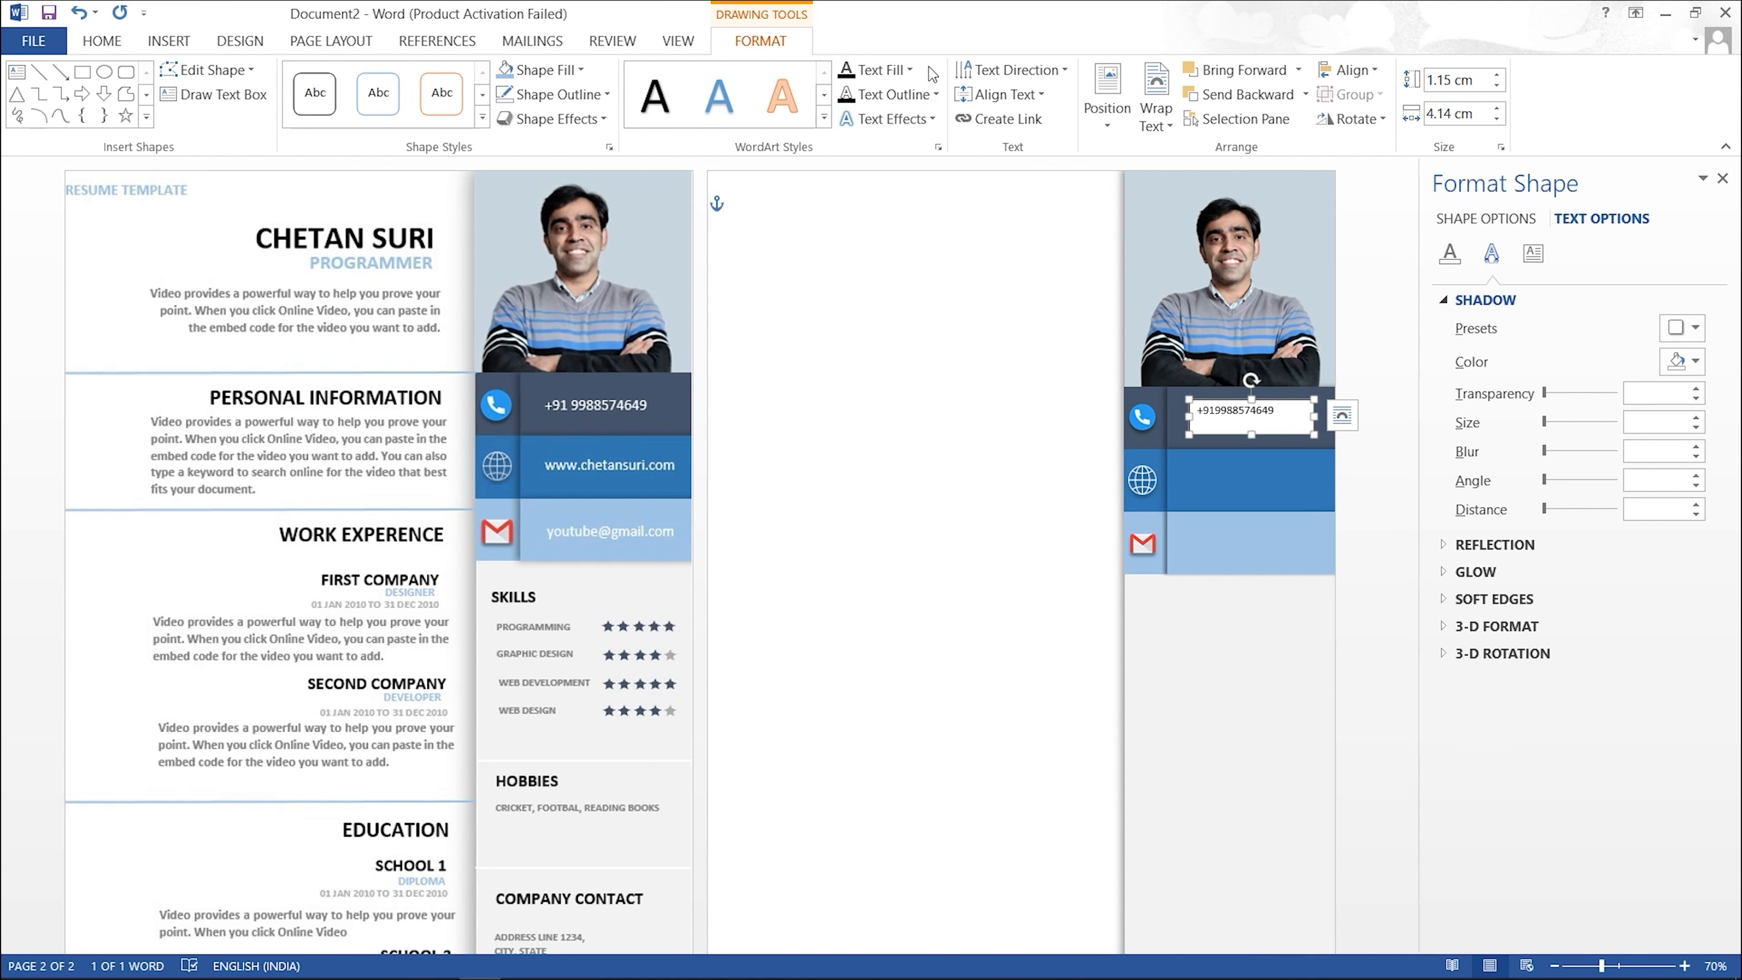
pyautogui.click(578, 70)
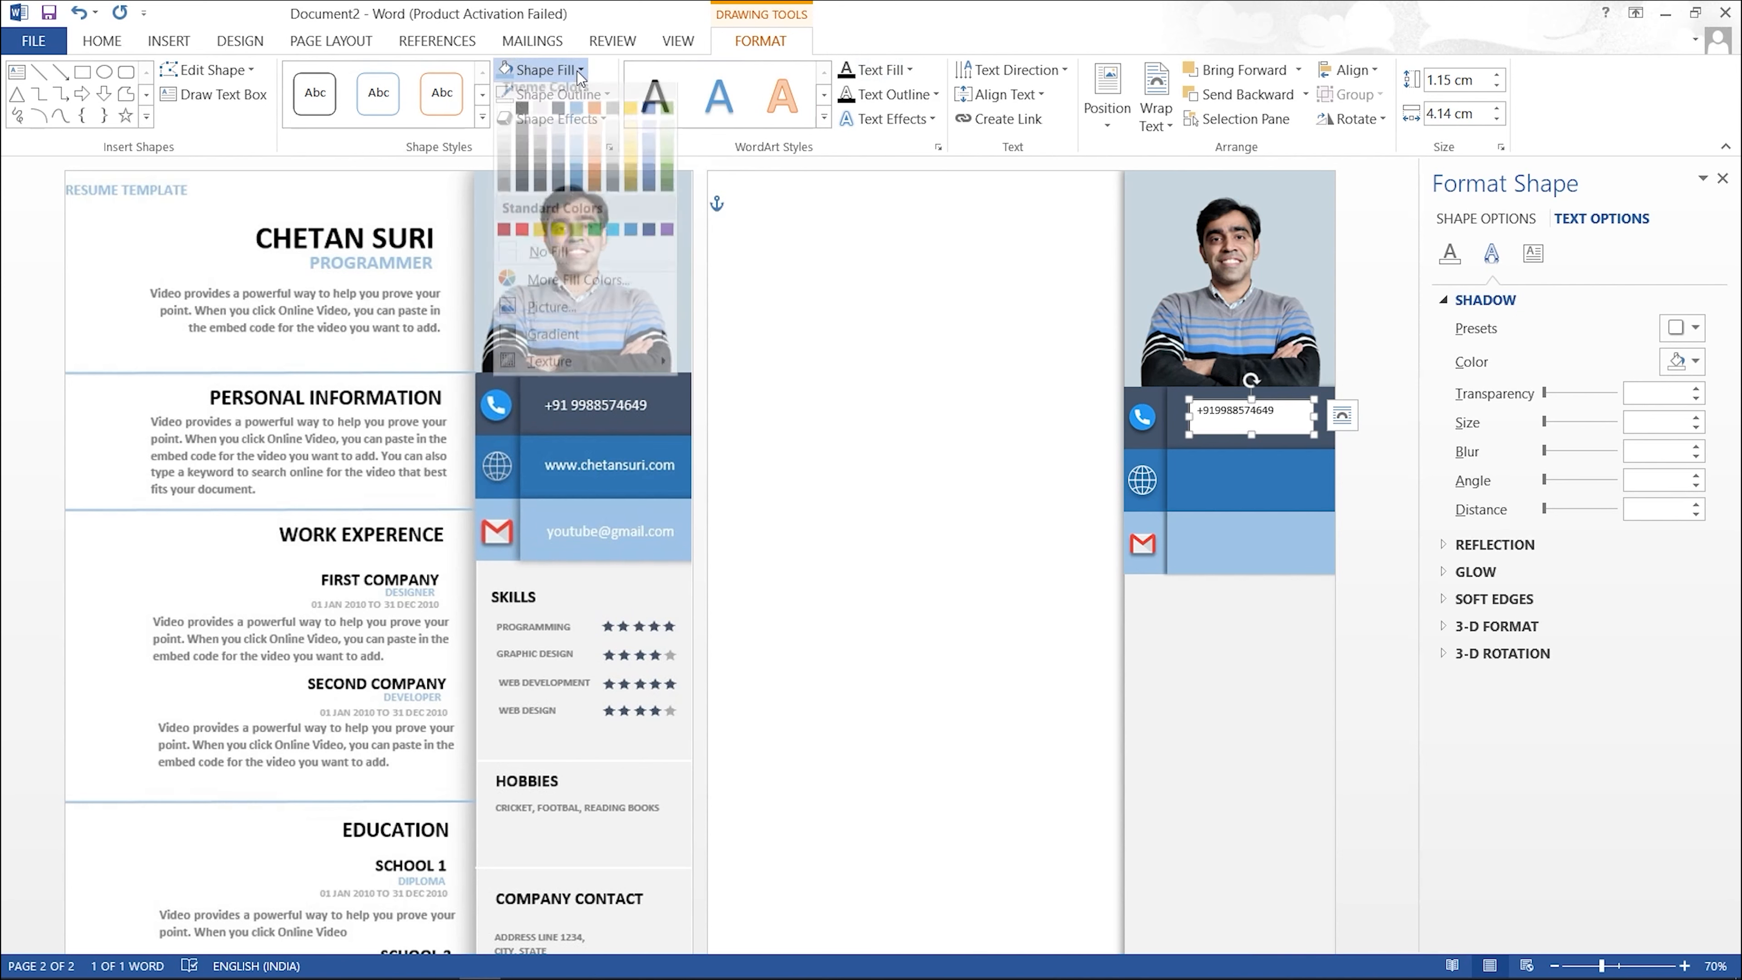
pyautogui.click(551, 264)
pyautogui.click(567, 102)
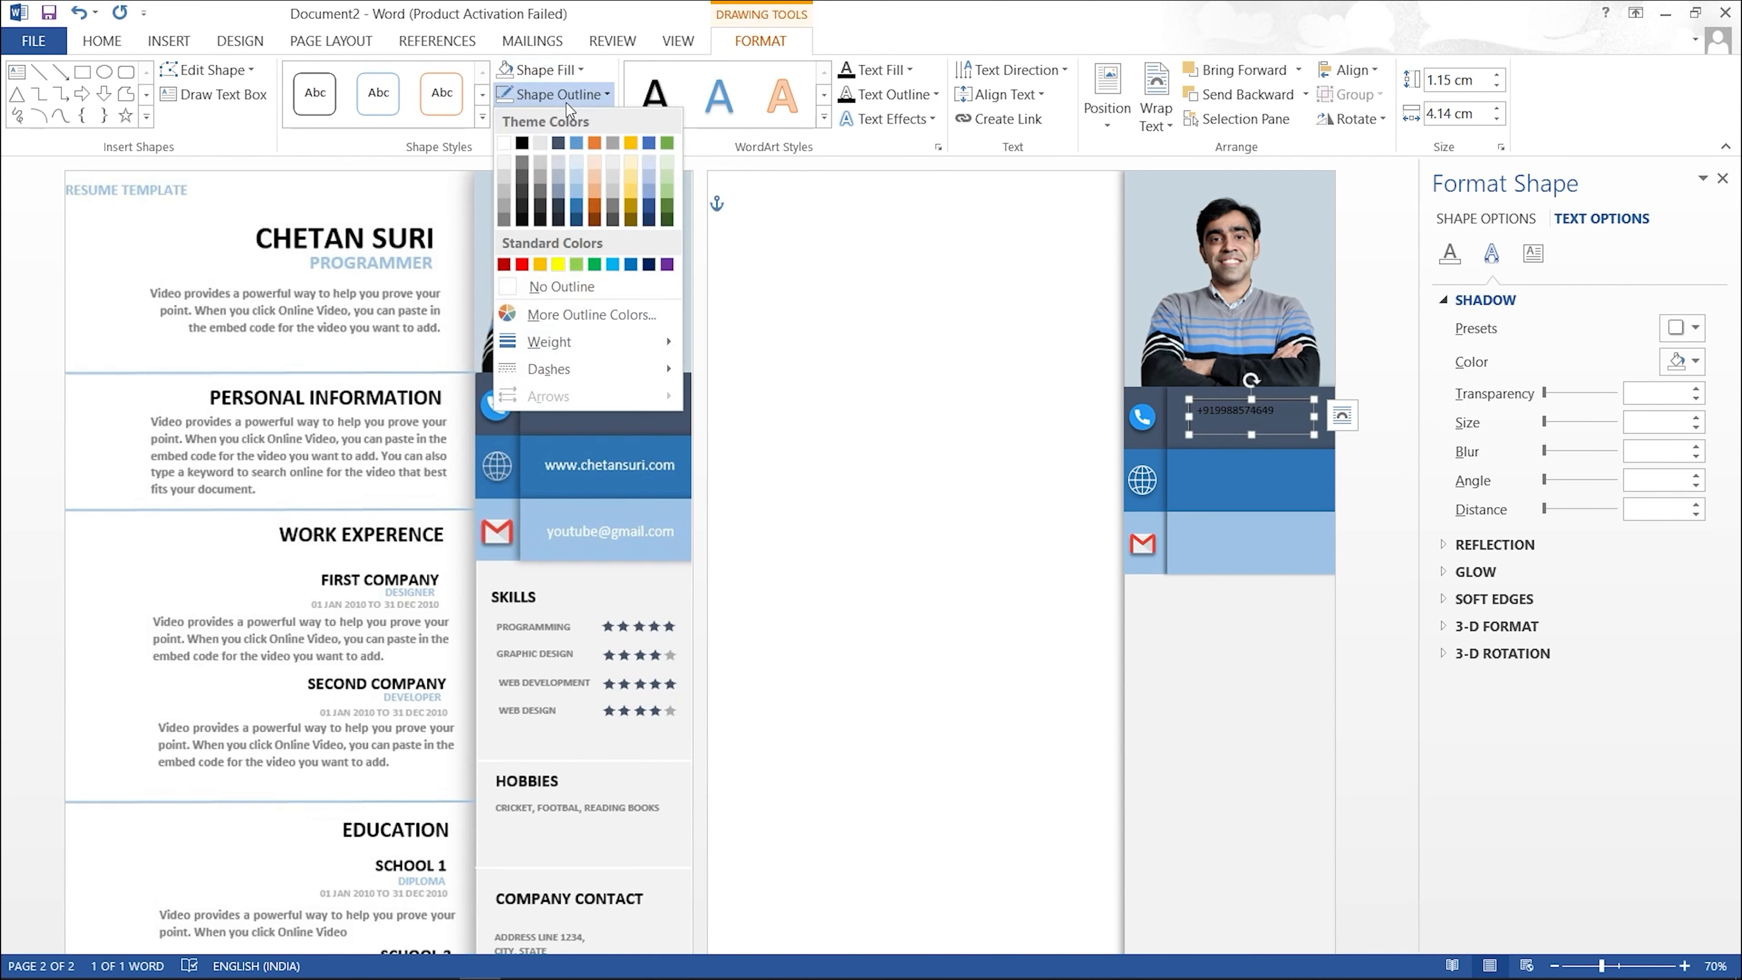
pyautogui.click(566, 288)
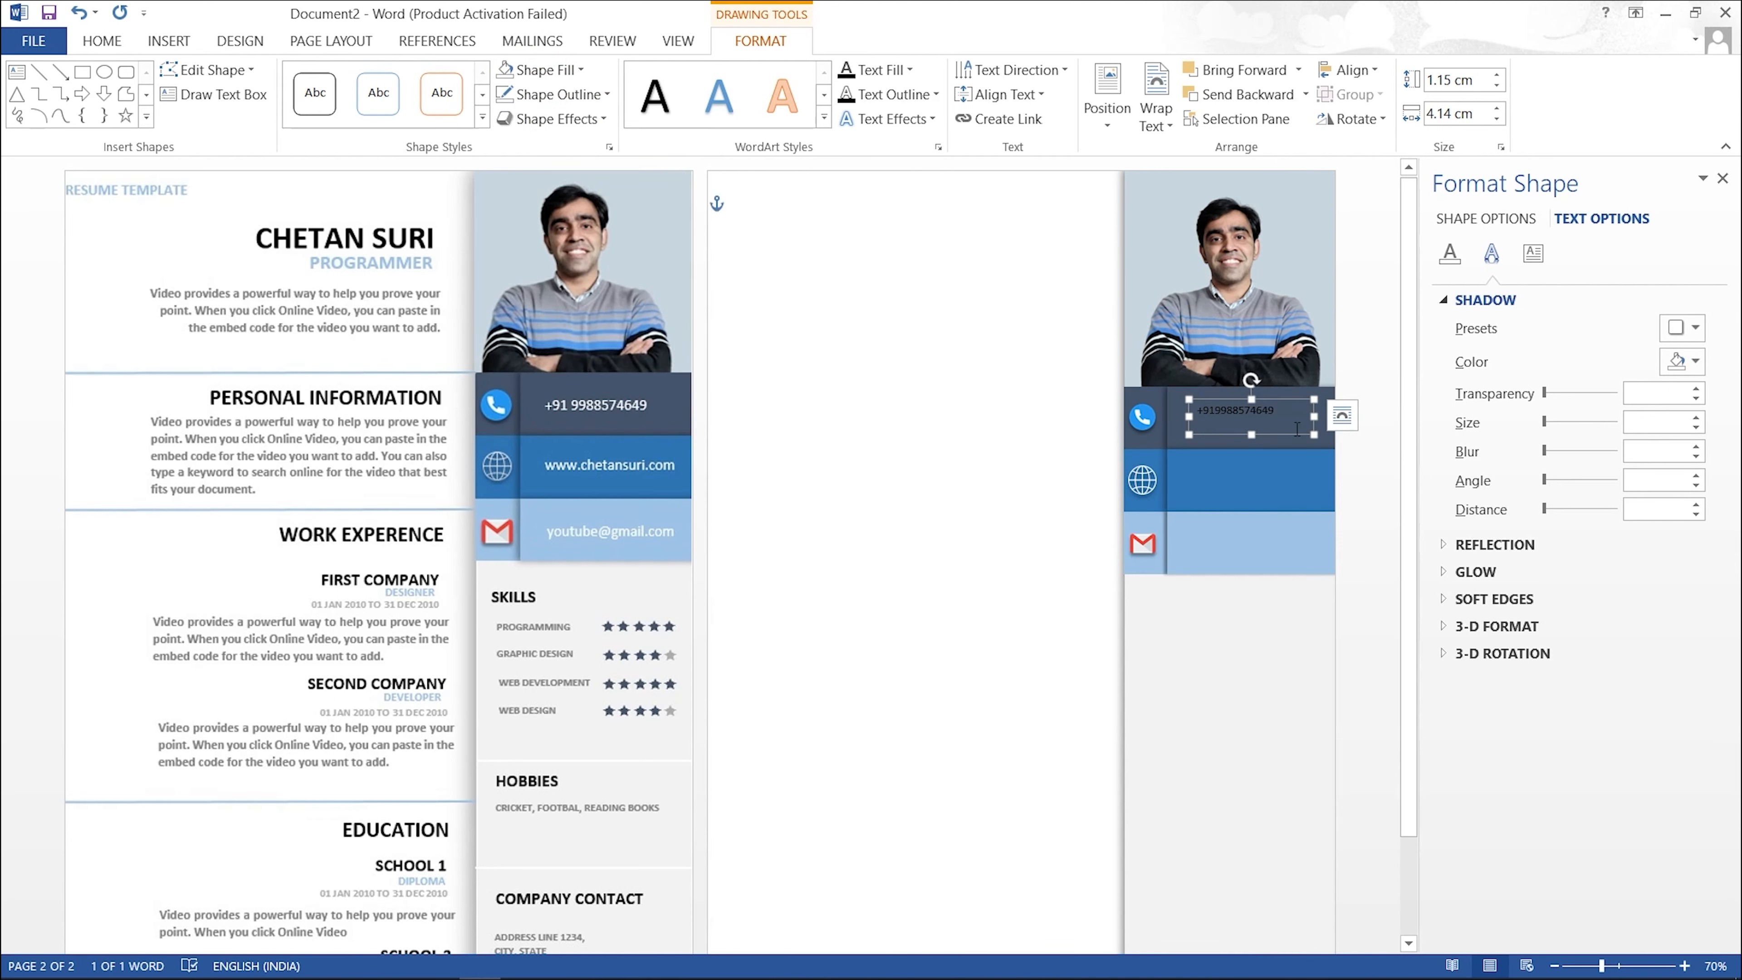
pyautogui.click(909, 70)
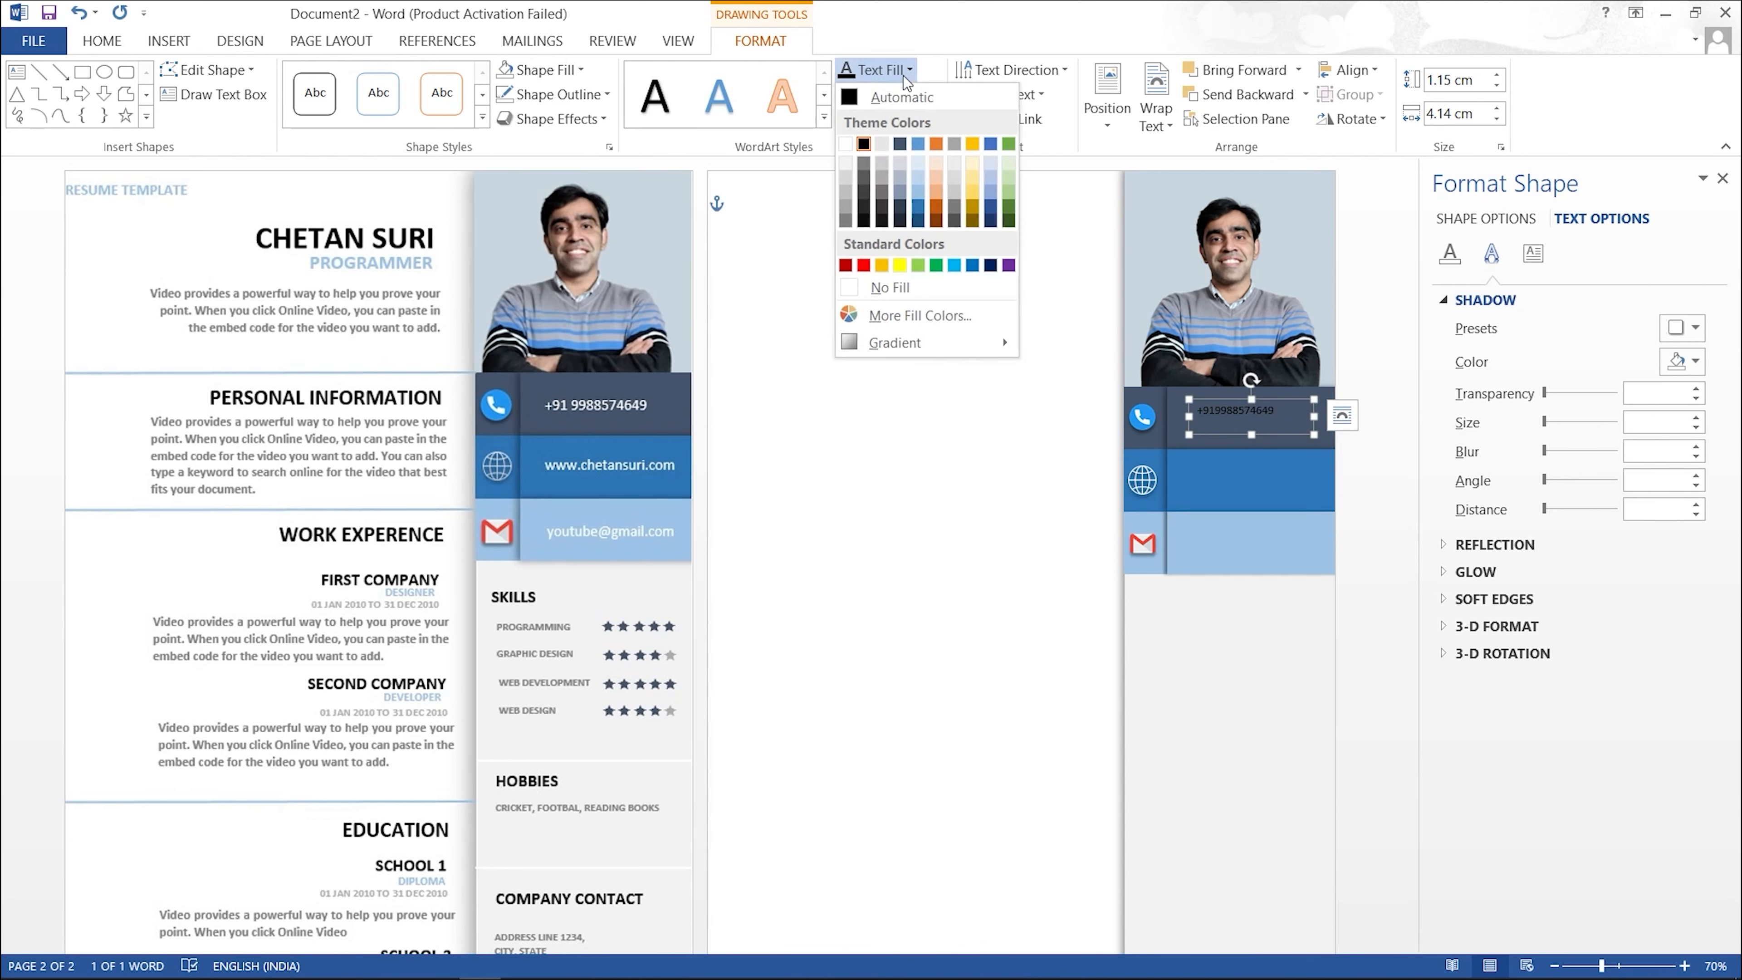
pyautogui.click(848, 143)
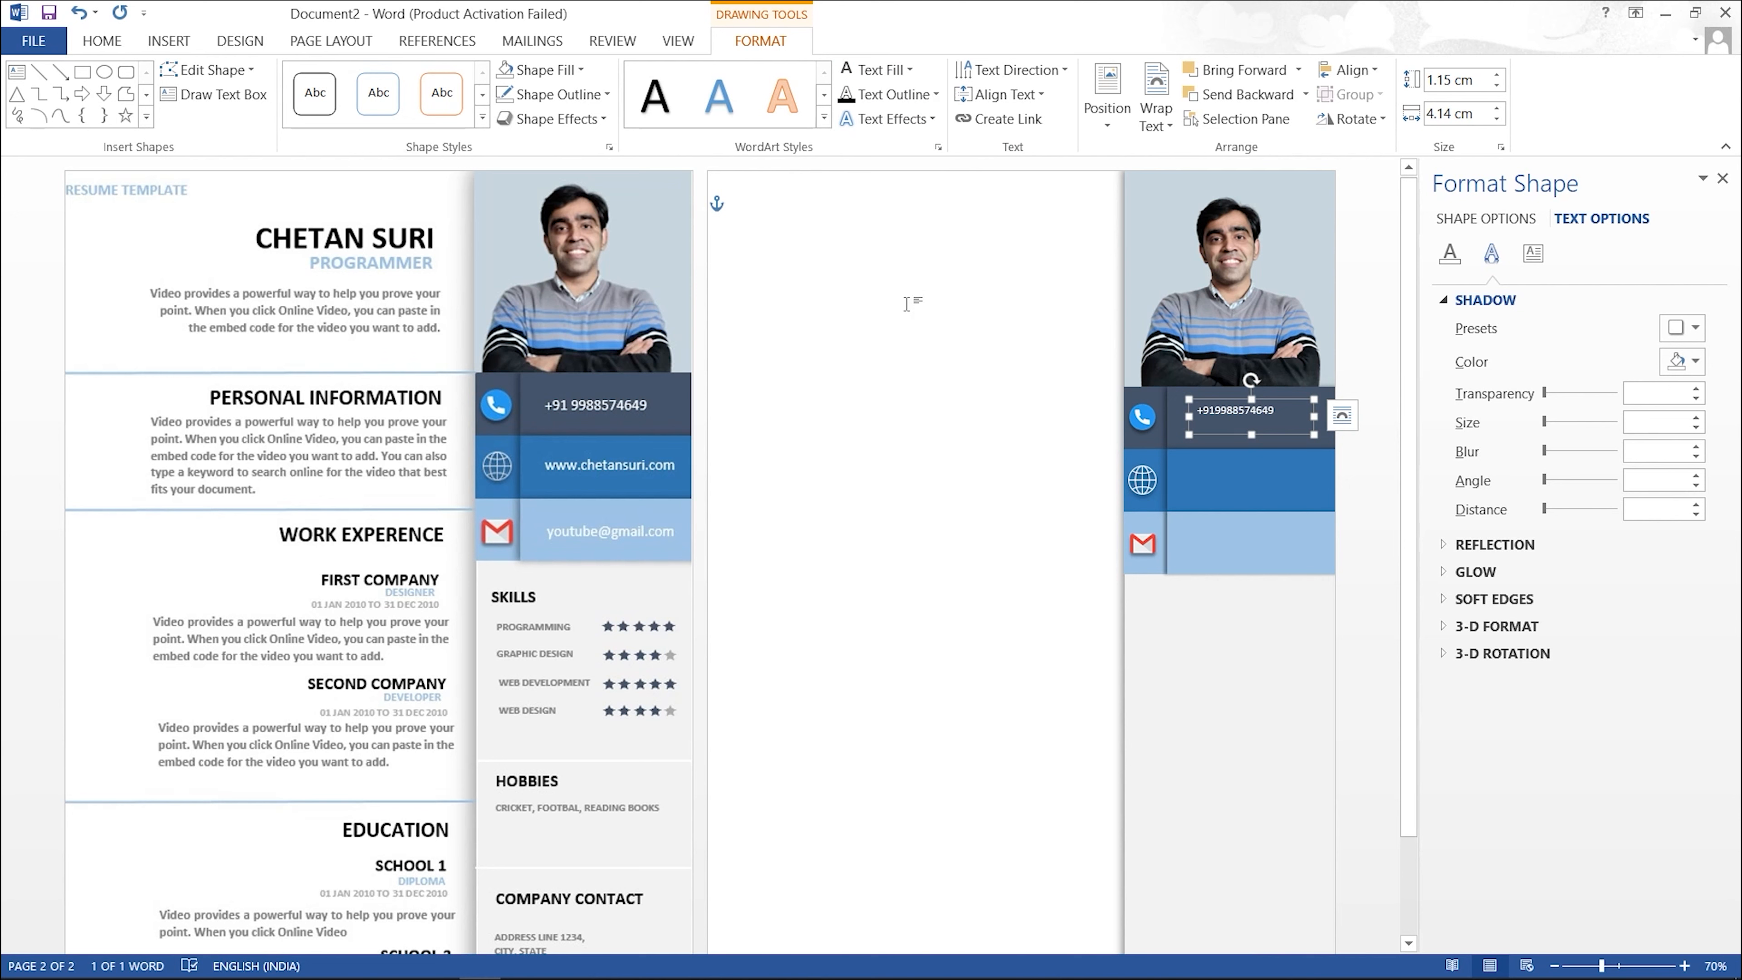
# Step: Enlarge the phone number to 14 pt and nudge its box slightly lower in the band
pyautogui.moveTo(1297, 419); pyautogui.dragTo(1195, 417)
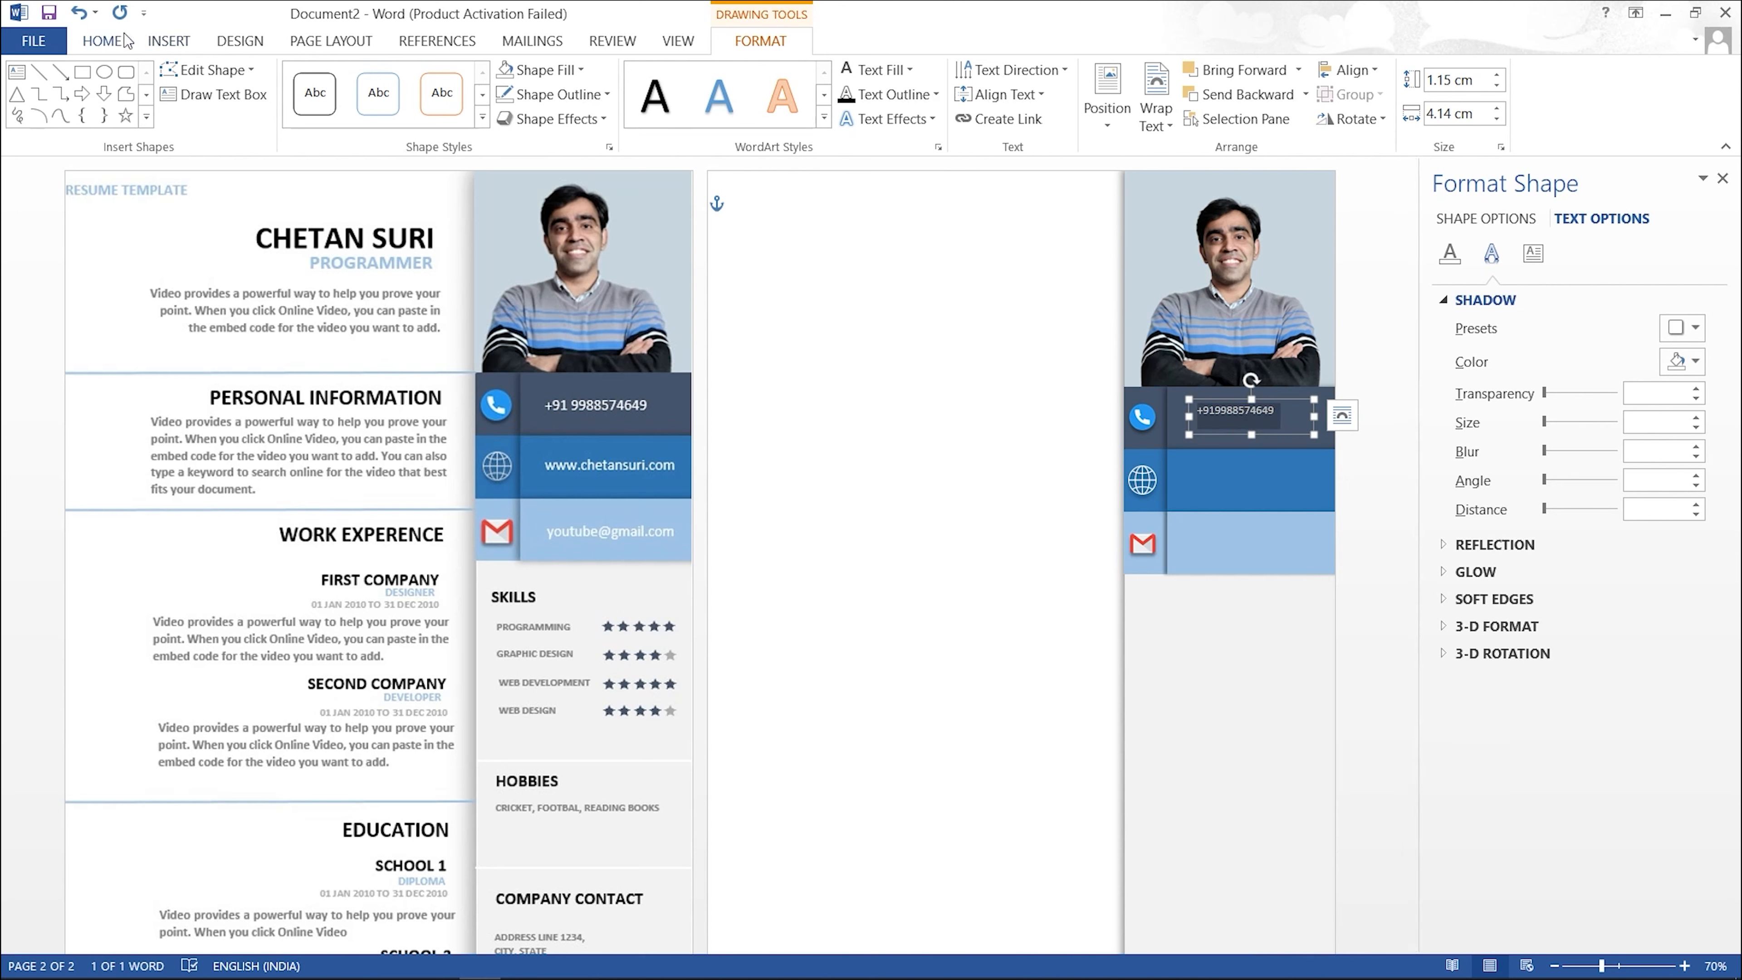
pyautogui.click(105, 43)
pyautogui.click(334, 81)
pyautogui.click(334, 80)
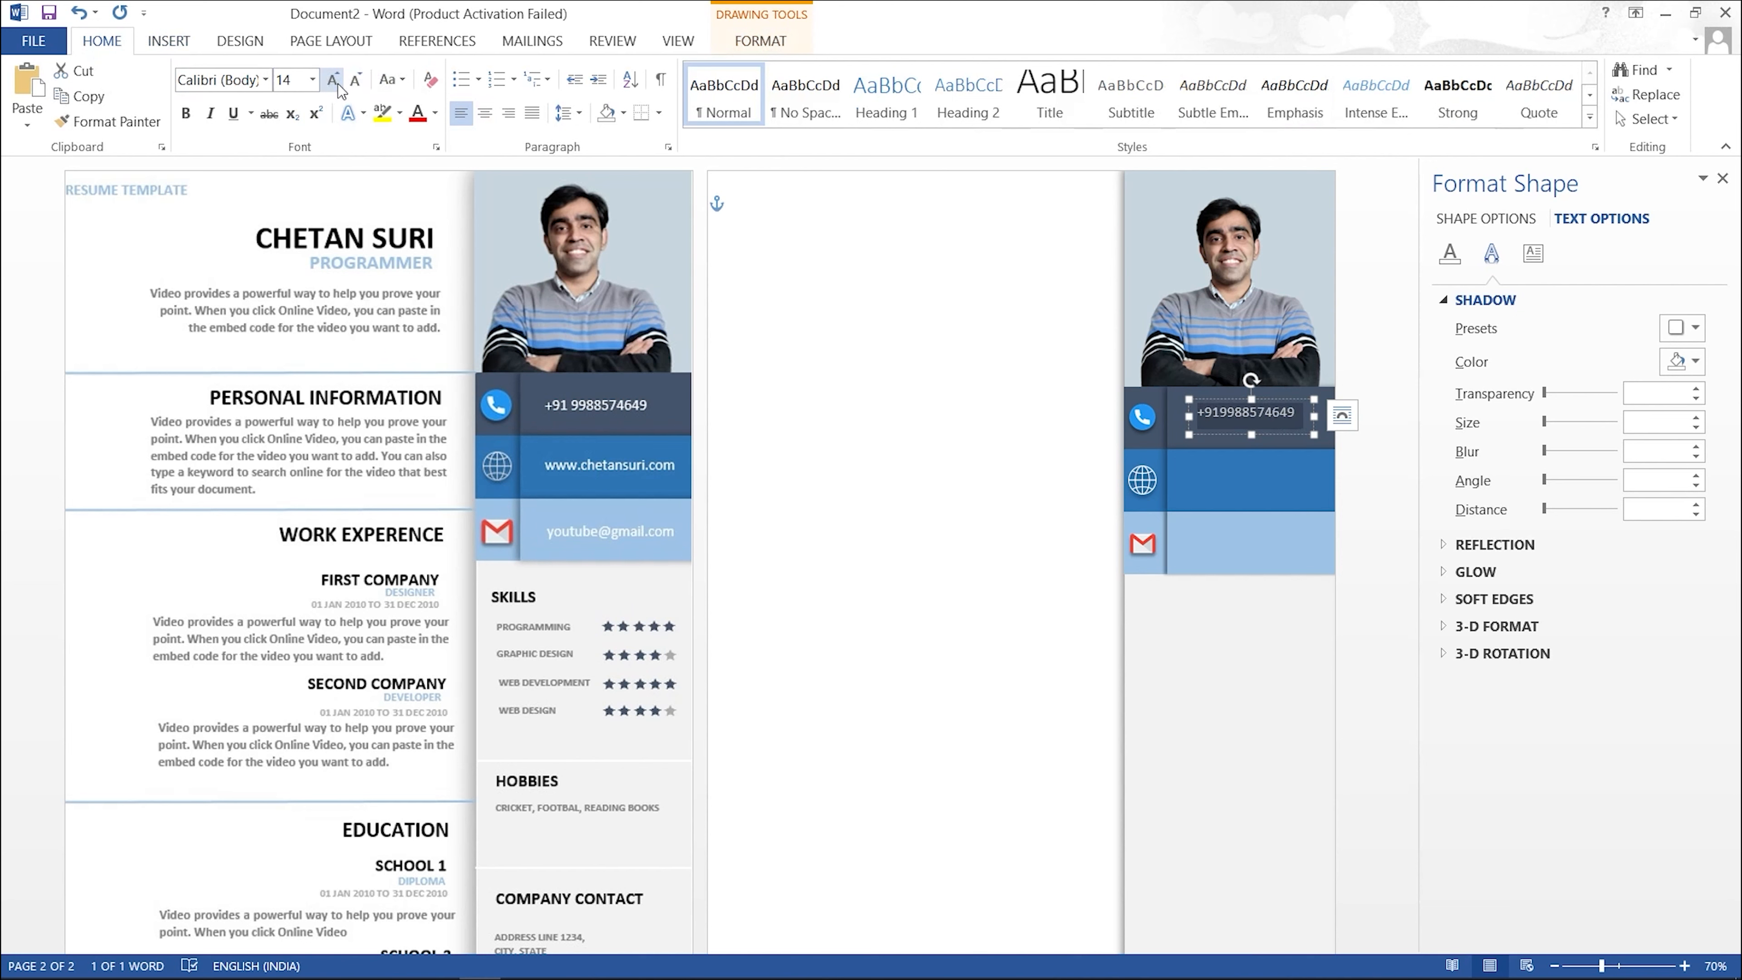
pyautogui.click(821, 442)
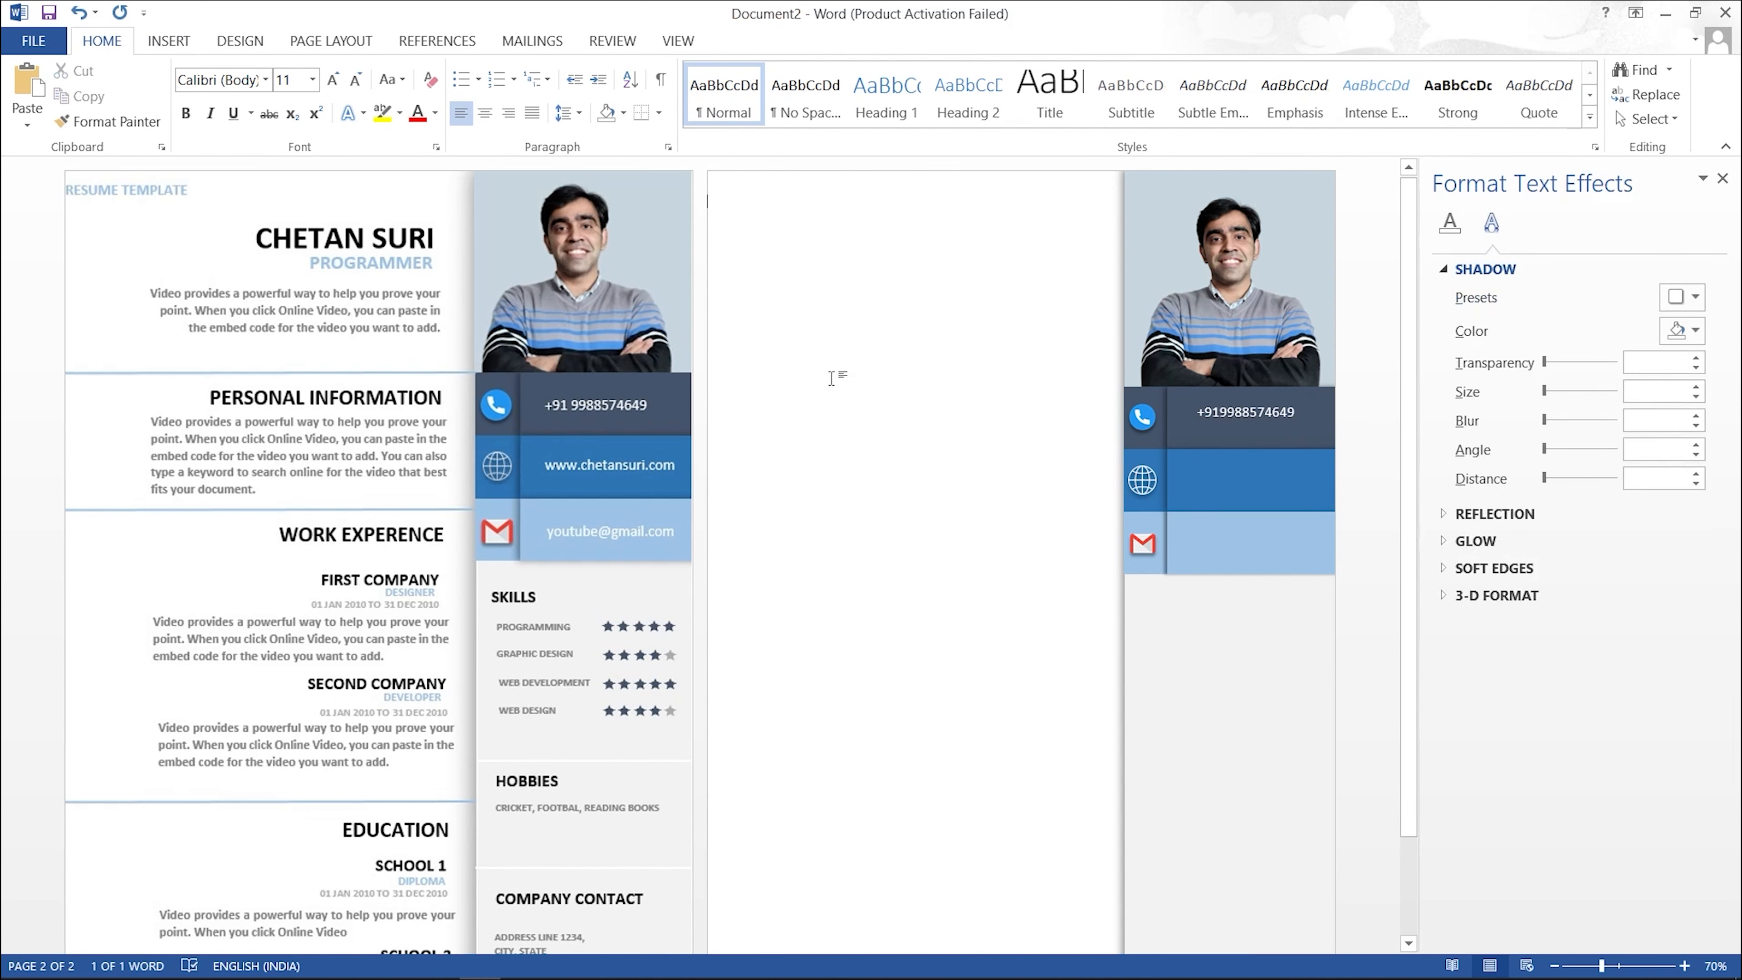
pyautogui.click(1242, 412)
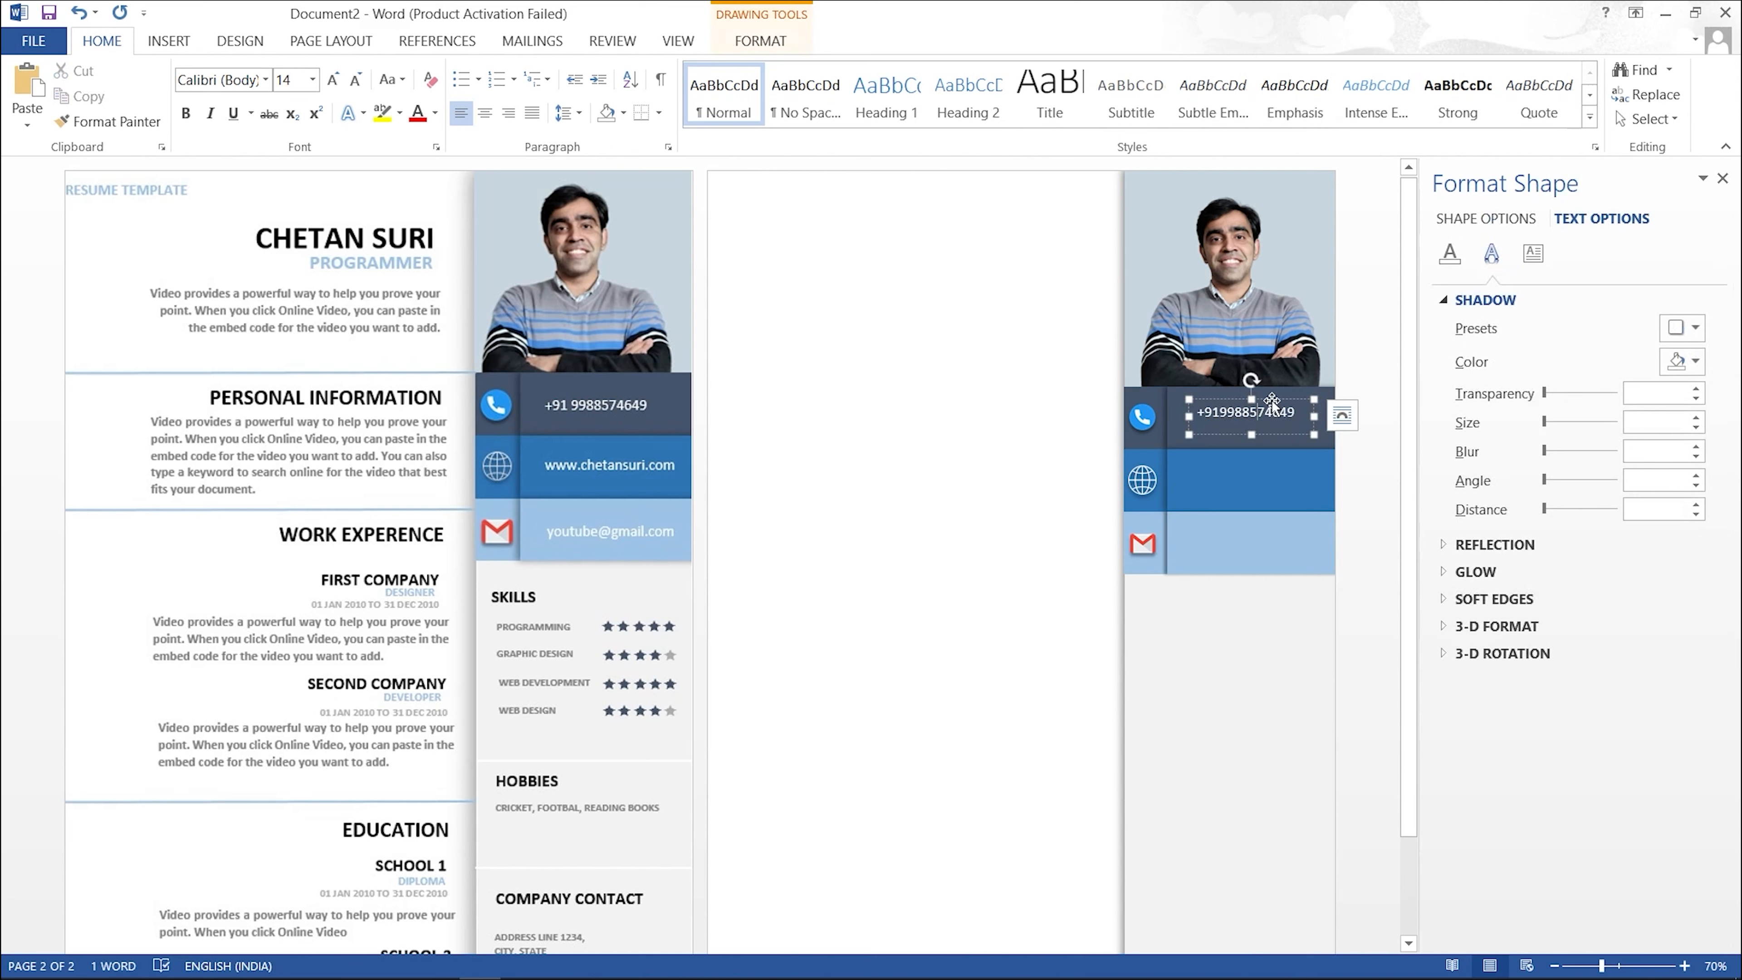
pyautogui.moveTo(1272, 399); pyautogui.dragTo(1271, 405)
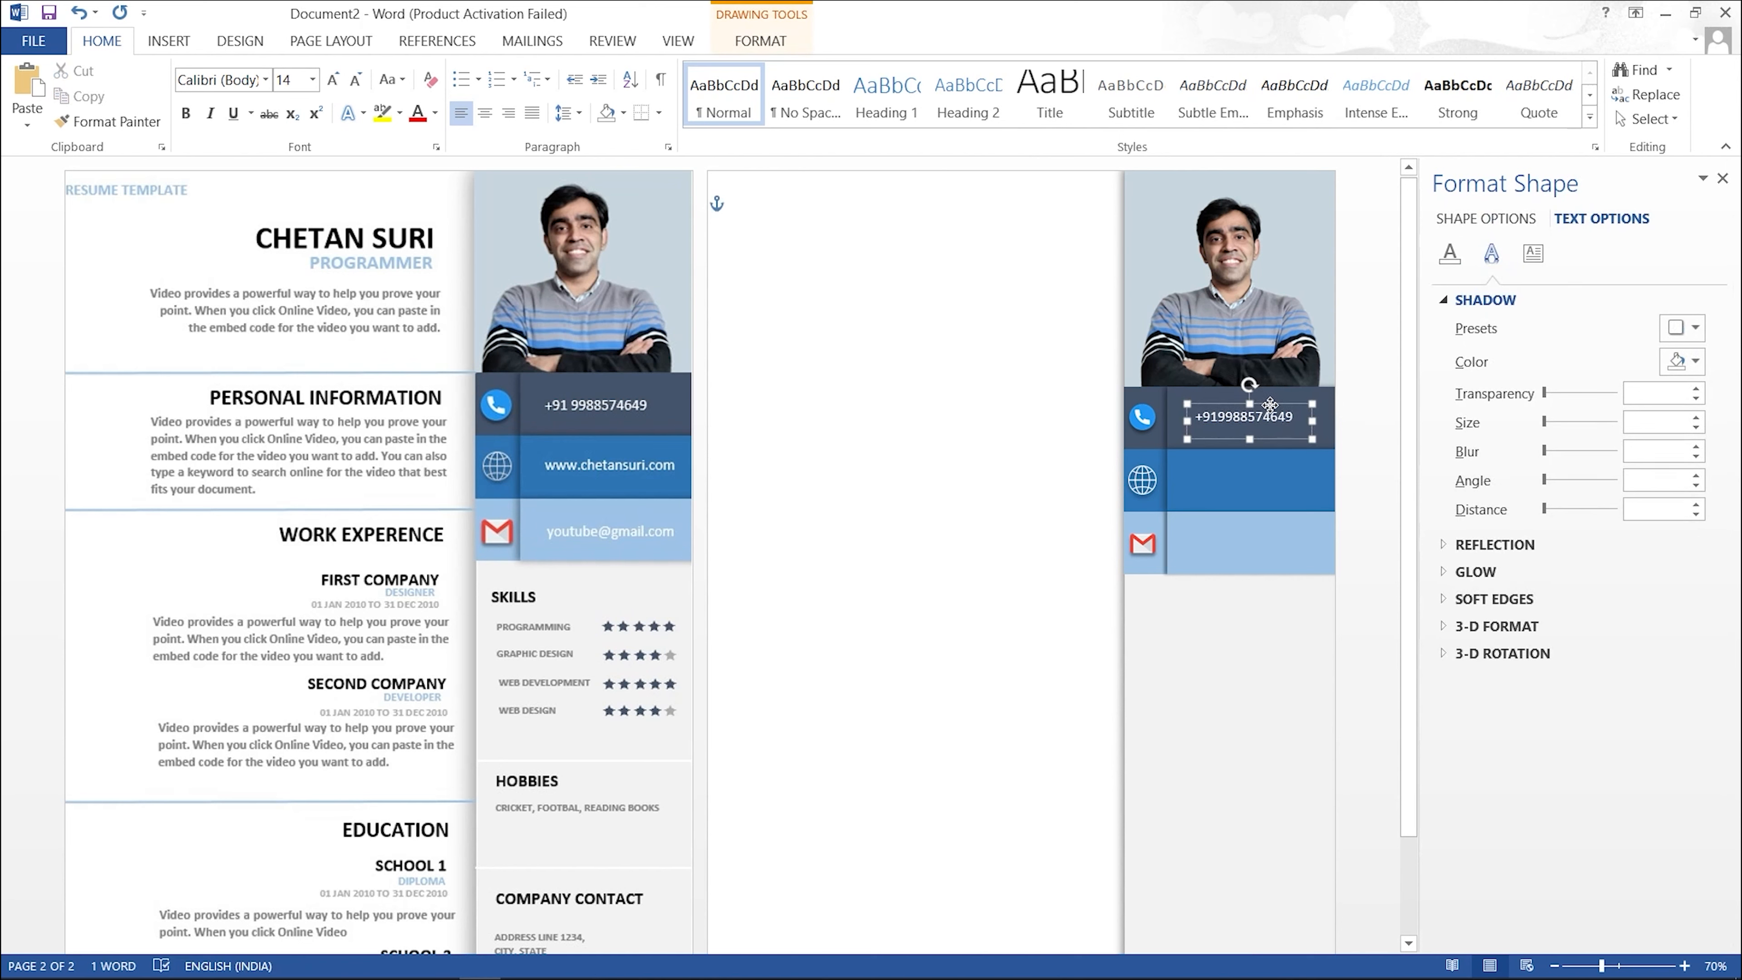
pyautogui.click(1018, 370)
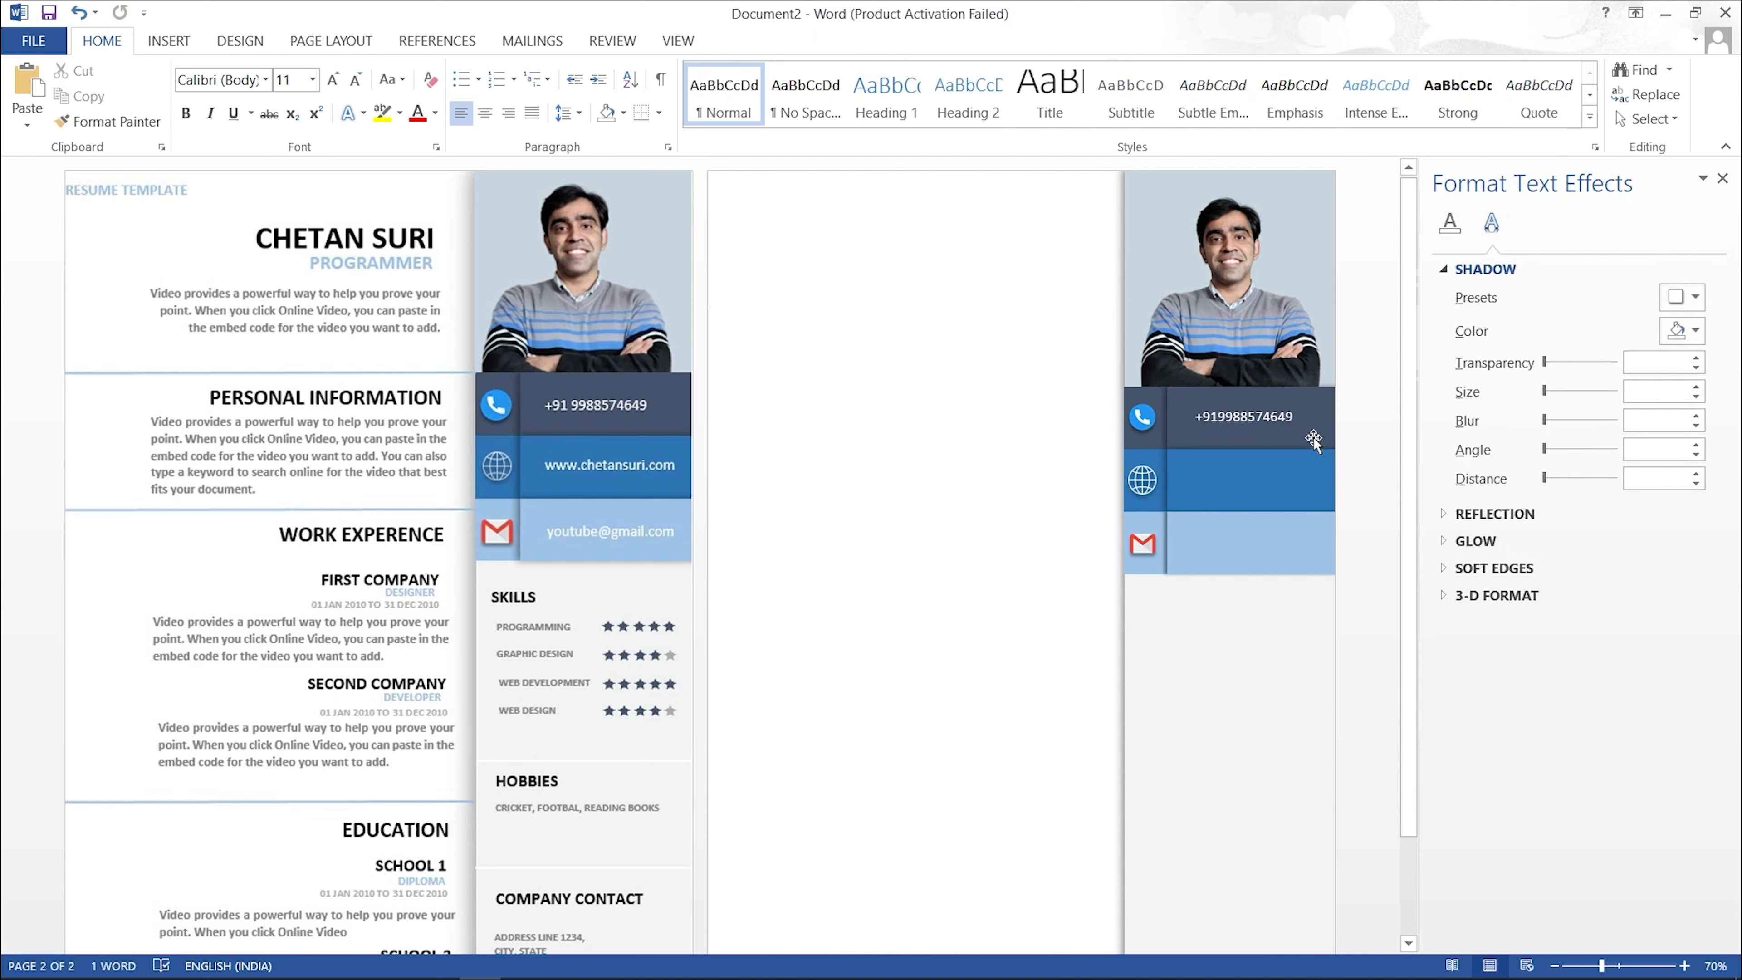
# Step: Copy the phone box into the globe band, replace its text with the website address, and widen it
pyautogui.click(1265, 420)
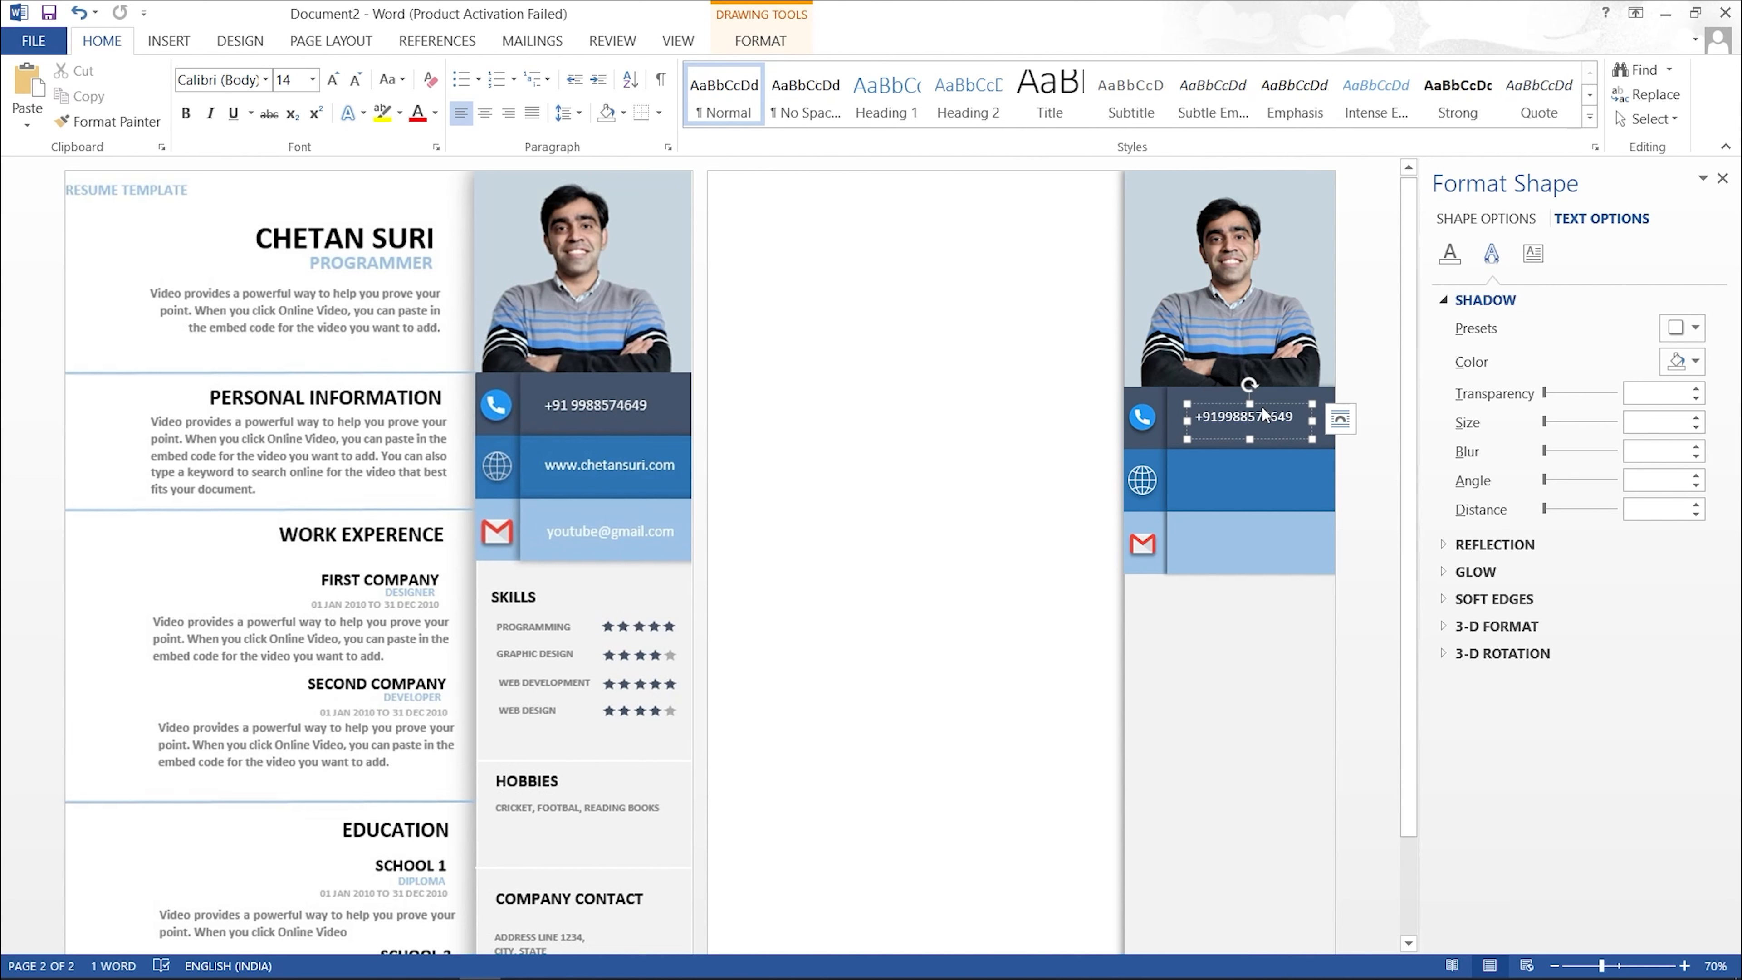
pyautogui.moveTo(1265, 414); pyautogui.dragTo(1264, 537)
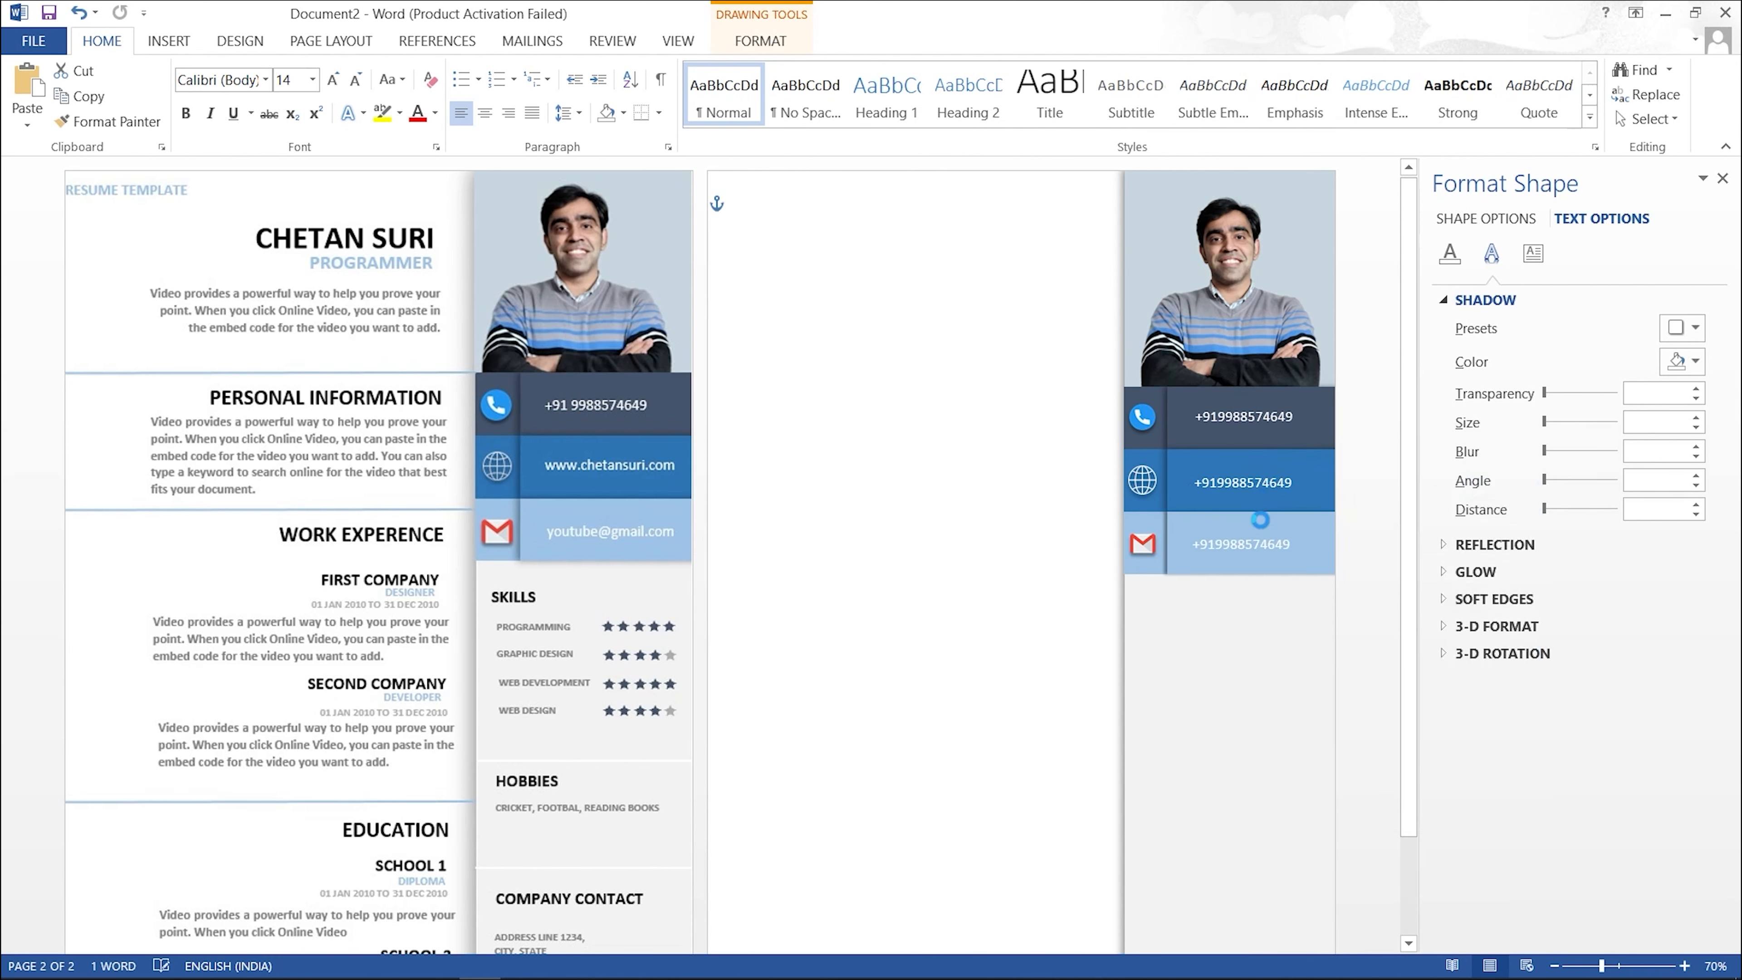
pyautogui.click(1273, 490)
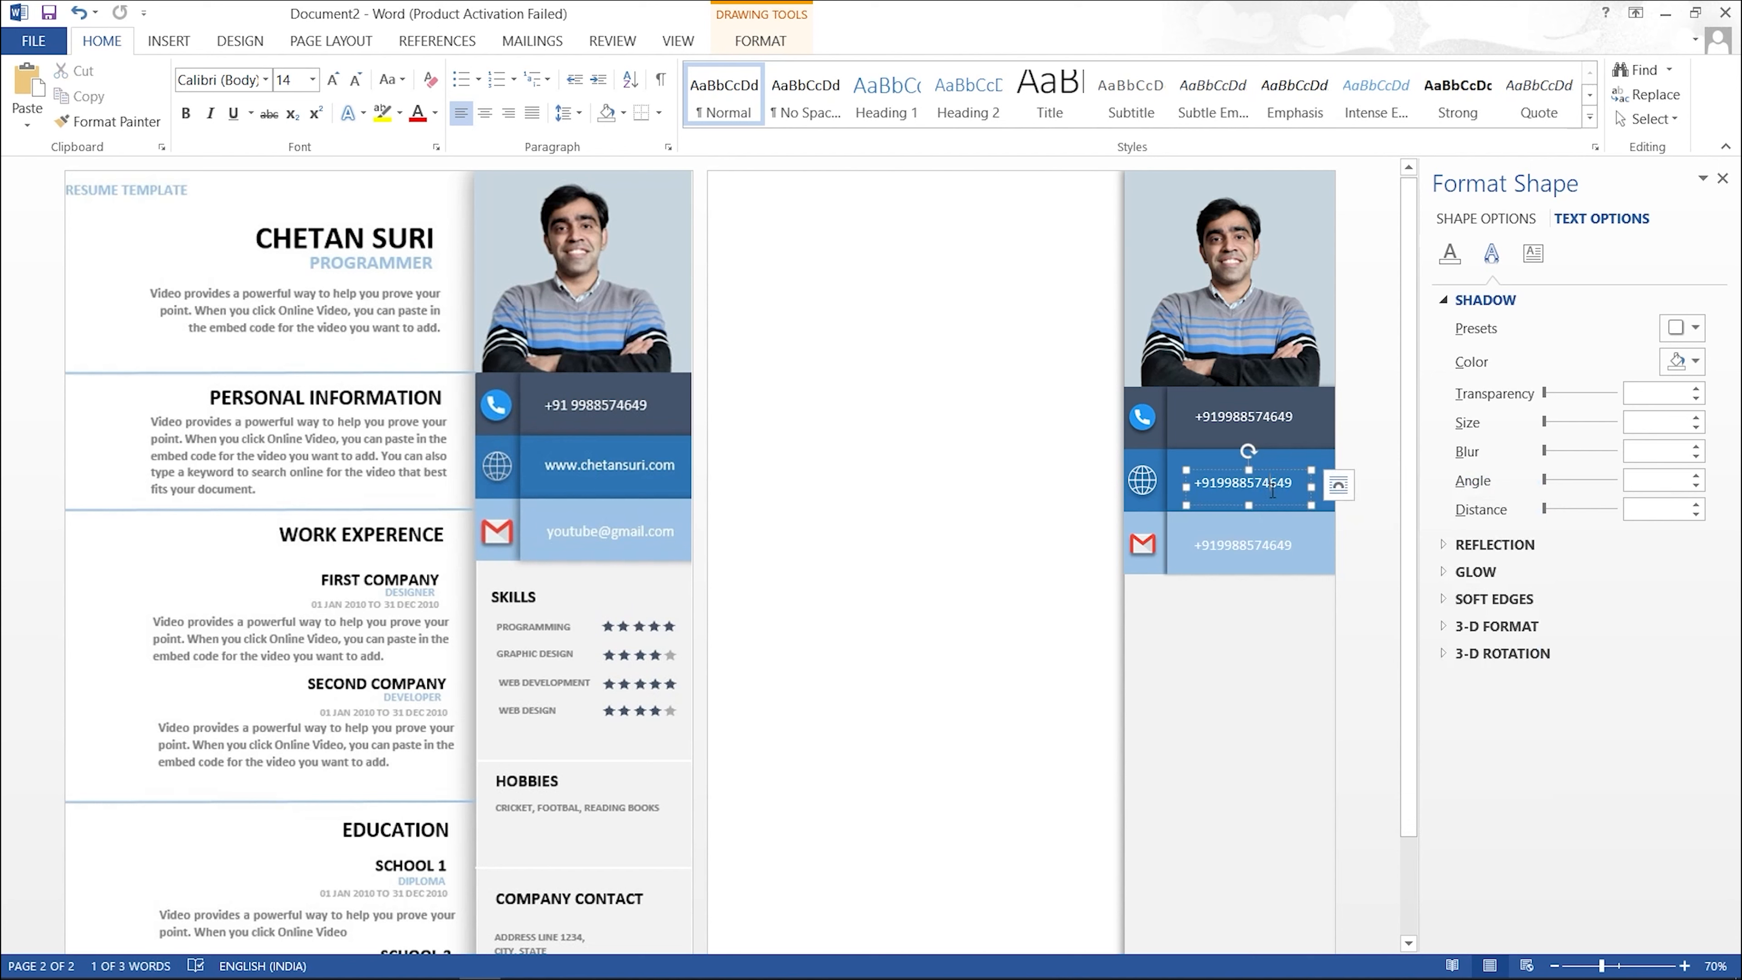
pyautogui.hotkey('ctrl', 'a')
pyautogui.write('www.')
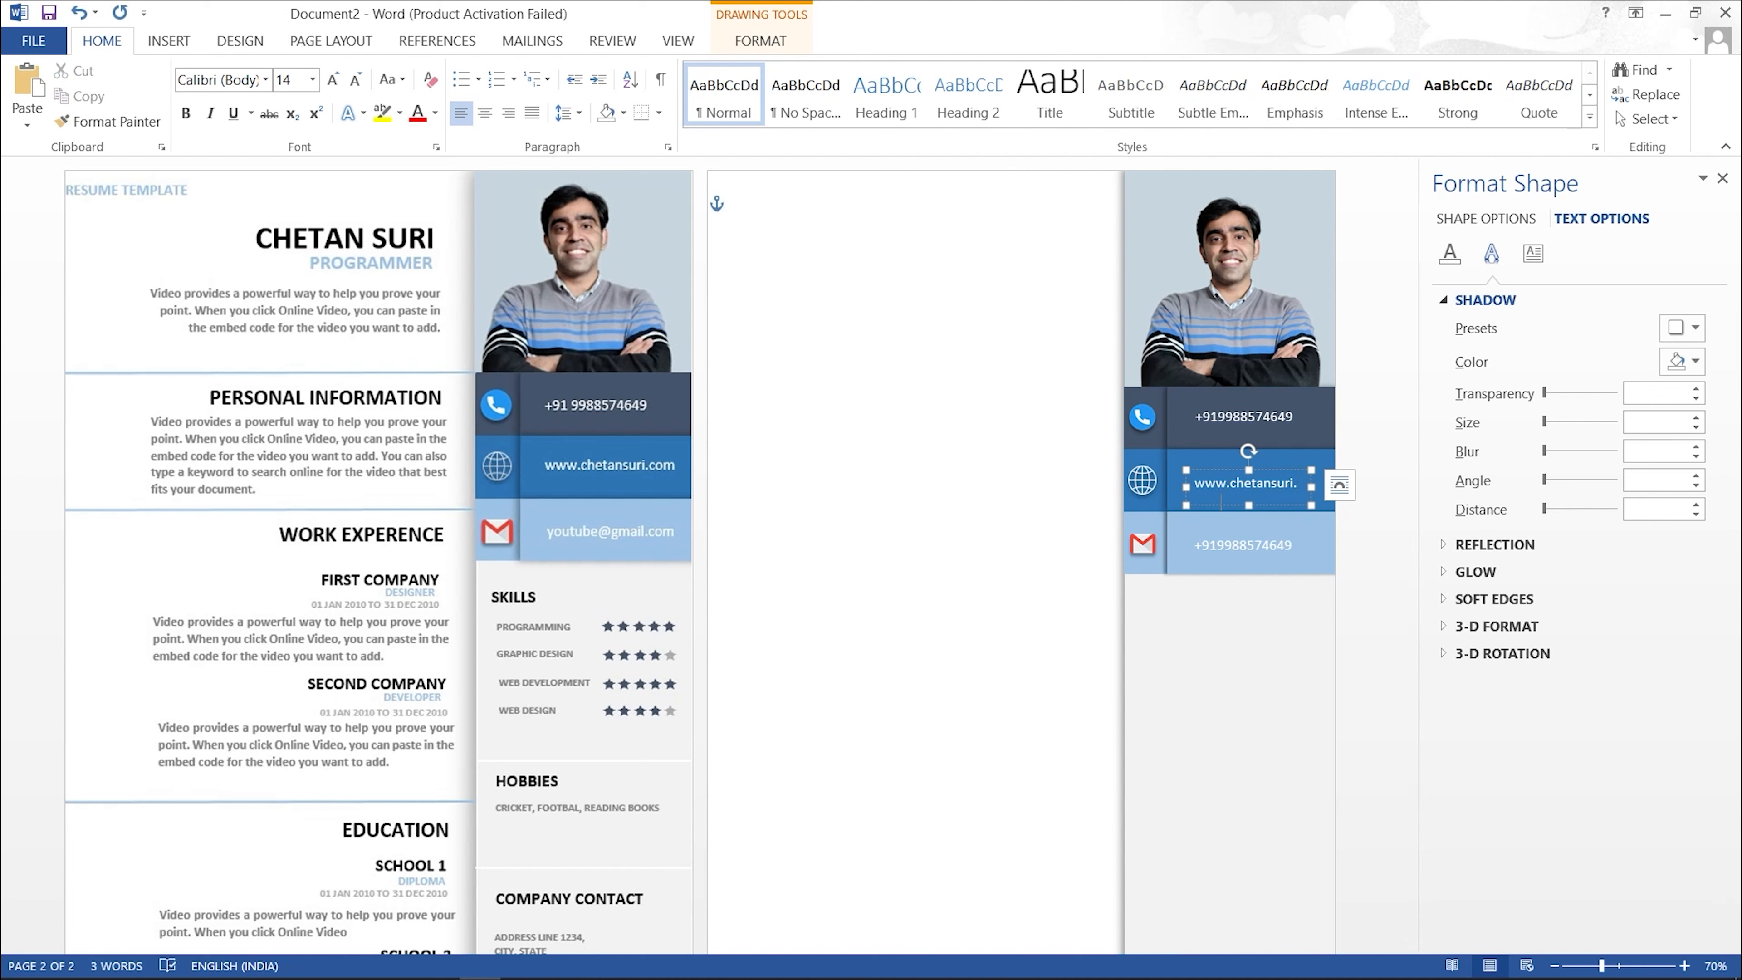
pyautogui.moveTo(1311, 486); pyautogui.dragTo(1331, 486)
pyautogui.click(1194, 488)
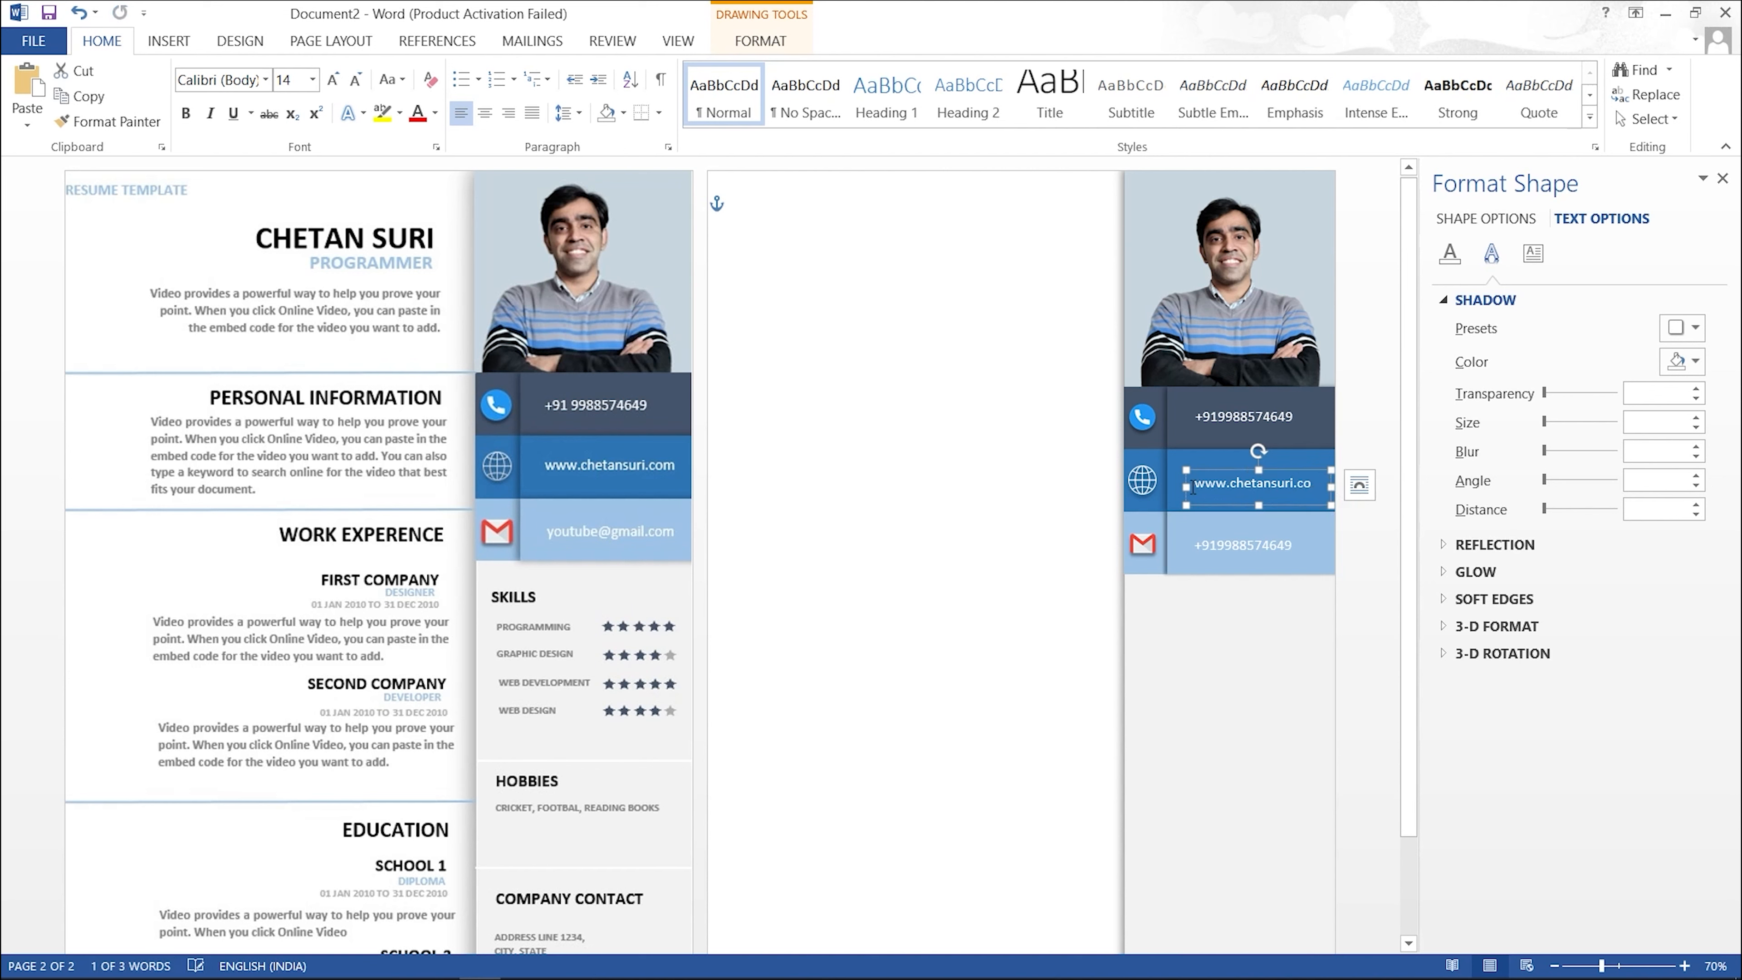
# Step: Replace the mail-band box's text with the e-mail address and widen it to fit one line
pyautogui.click(1248, 549)
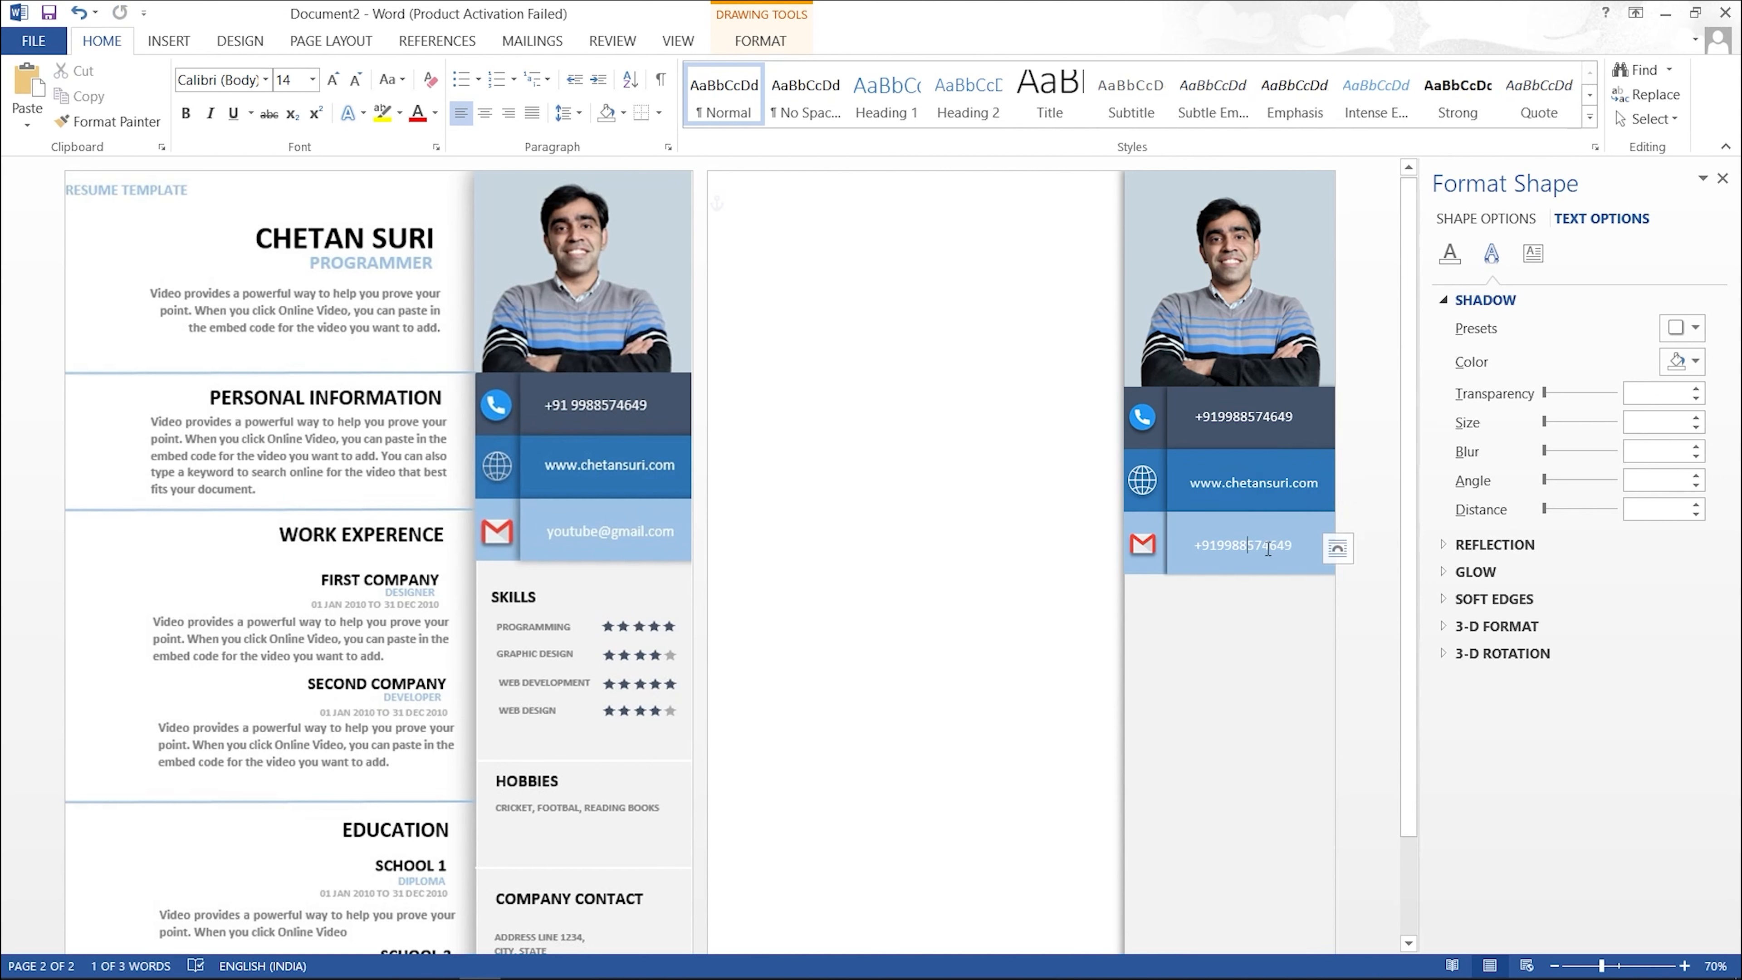
pyautogui.moveTo(1297, 547); pyautogui.dragTo(1179, 543)
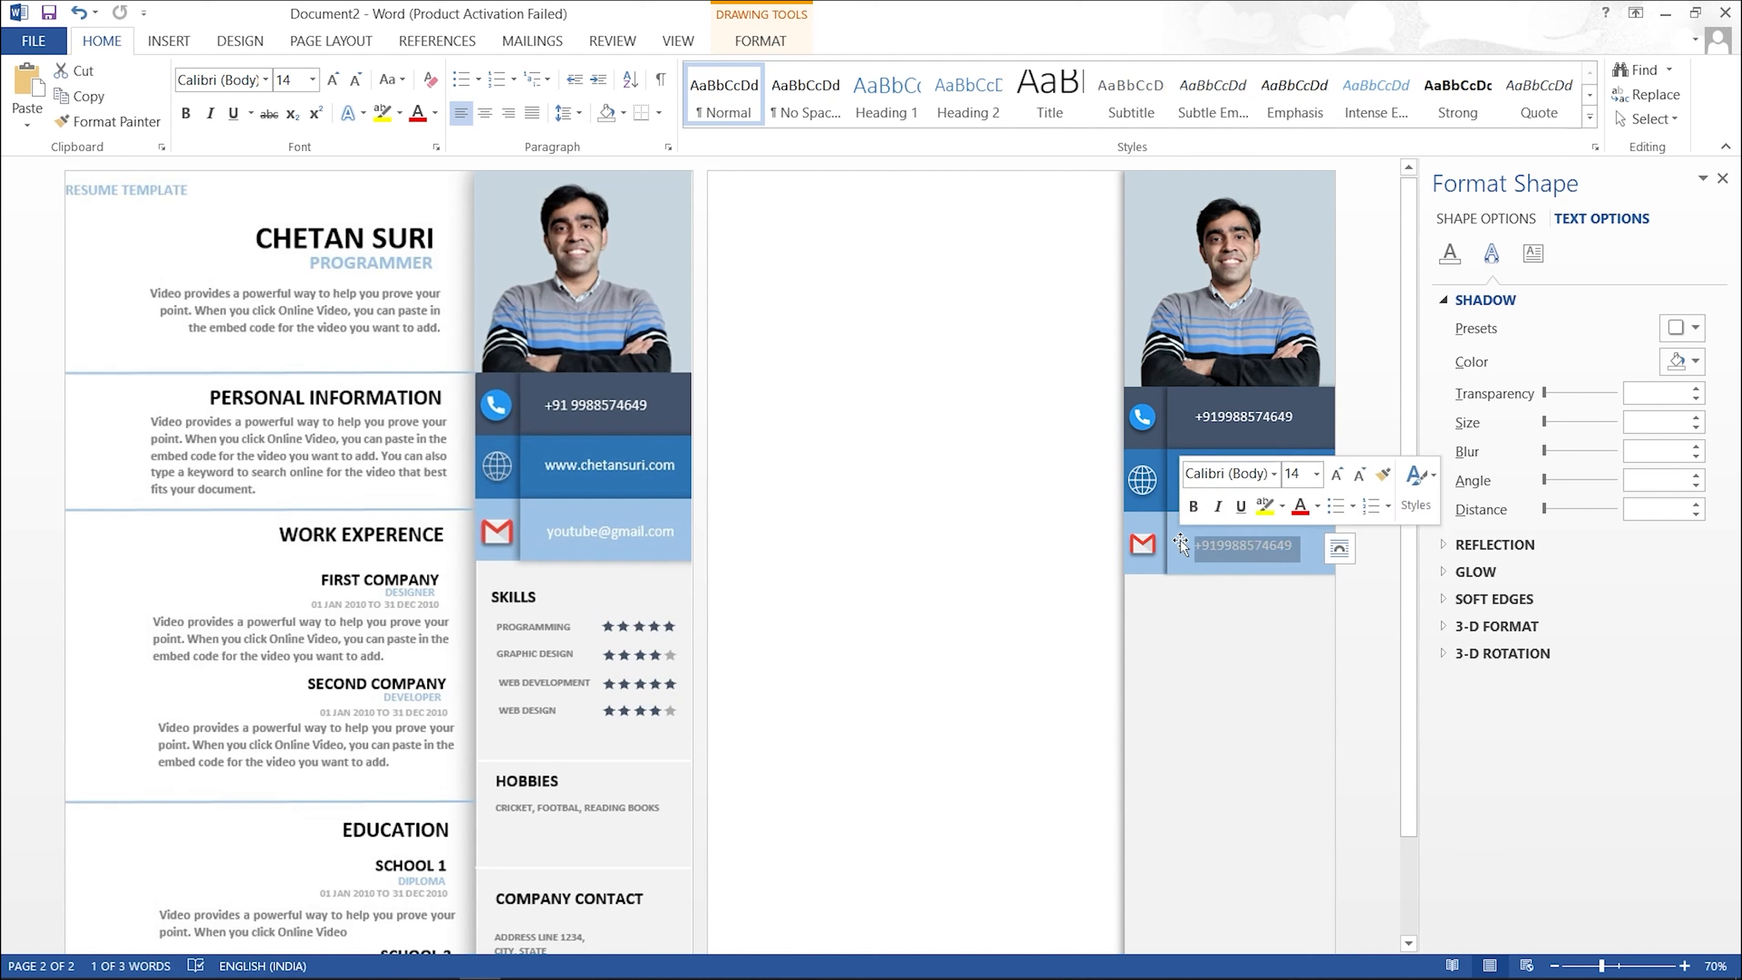
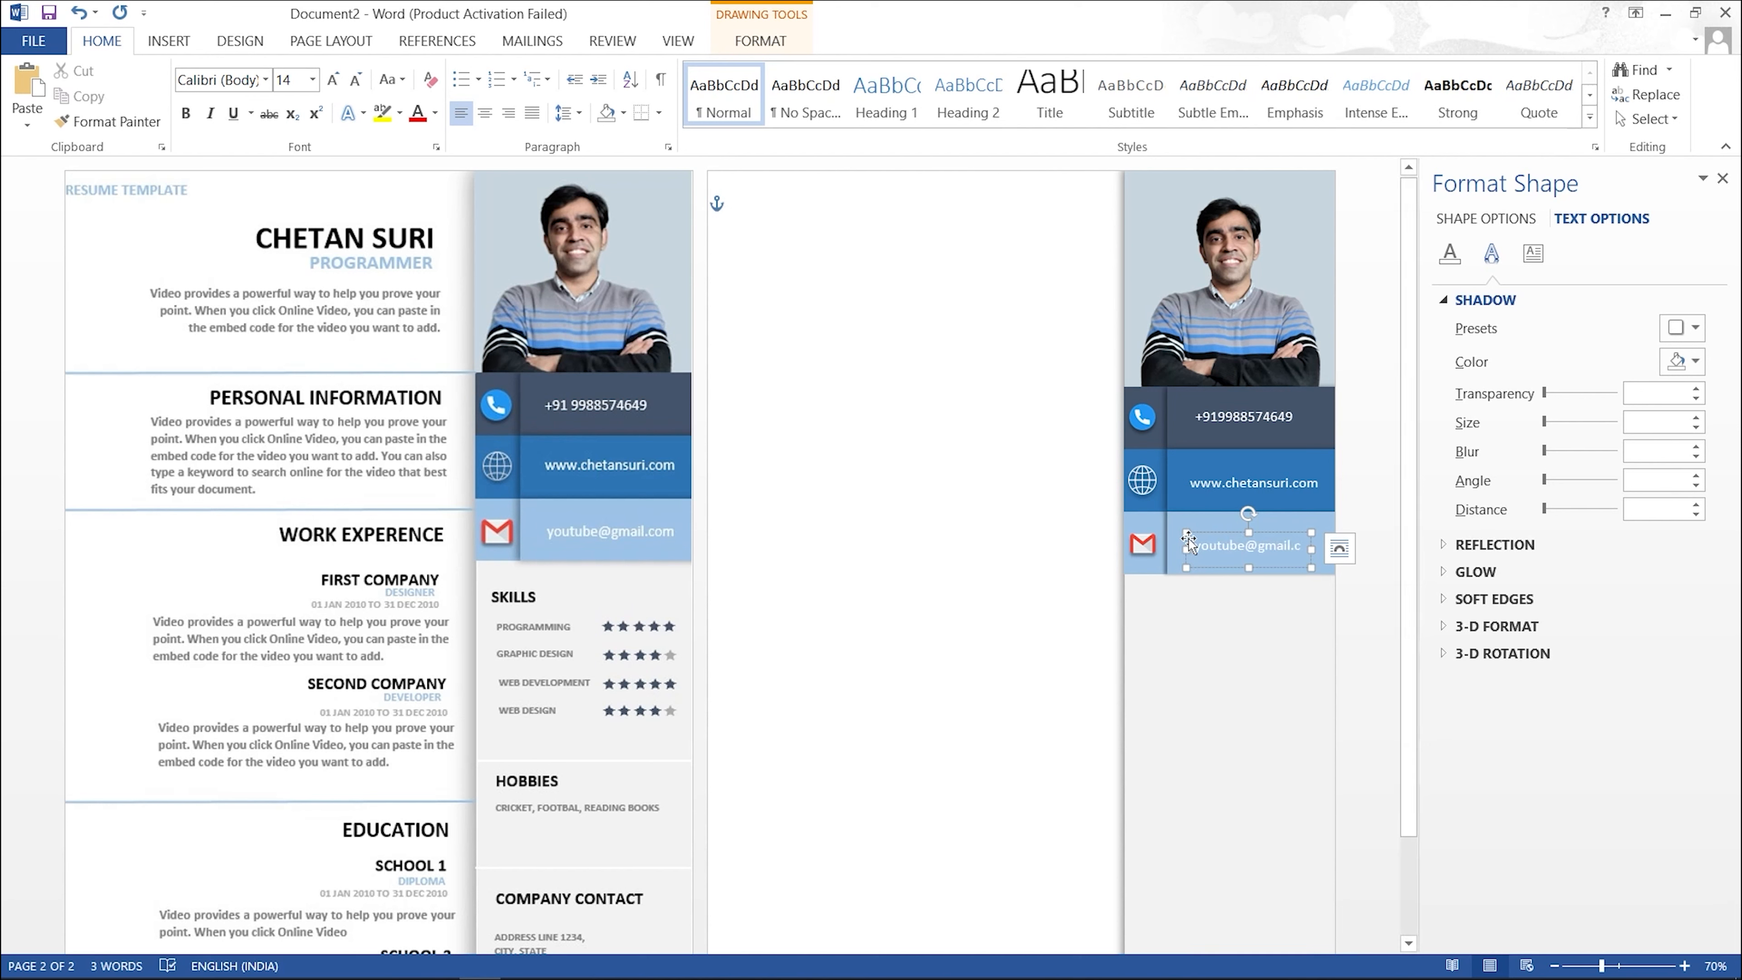
pyautogui.moveTo(1186, 549); pyautogui.dragTo(1170, 549)
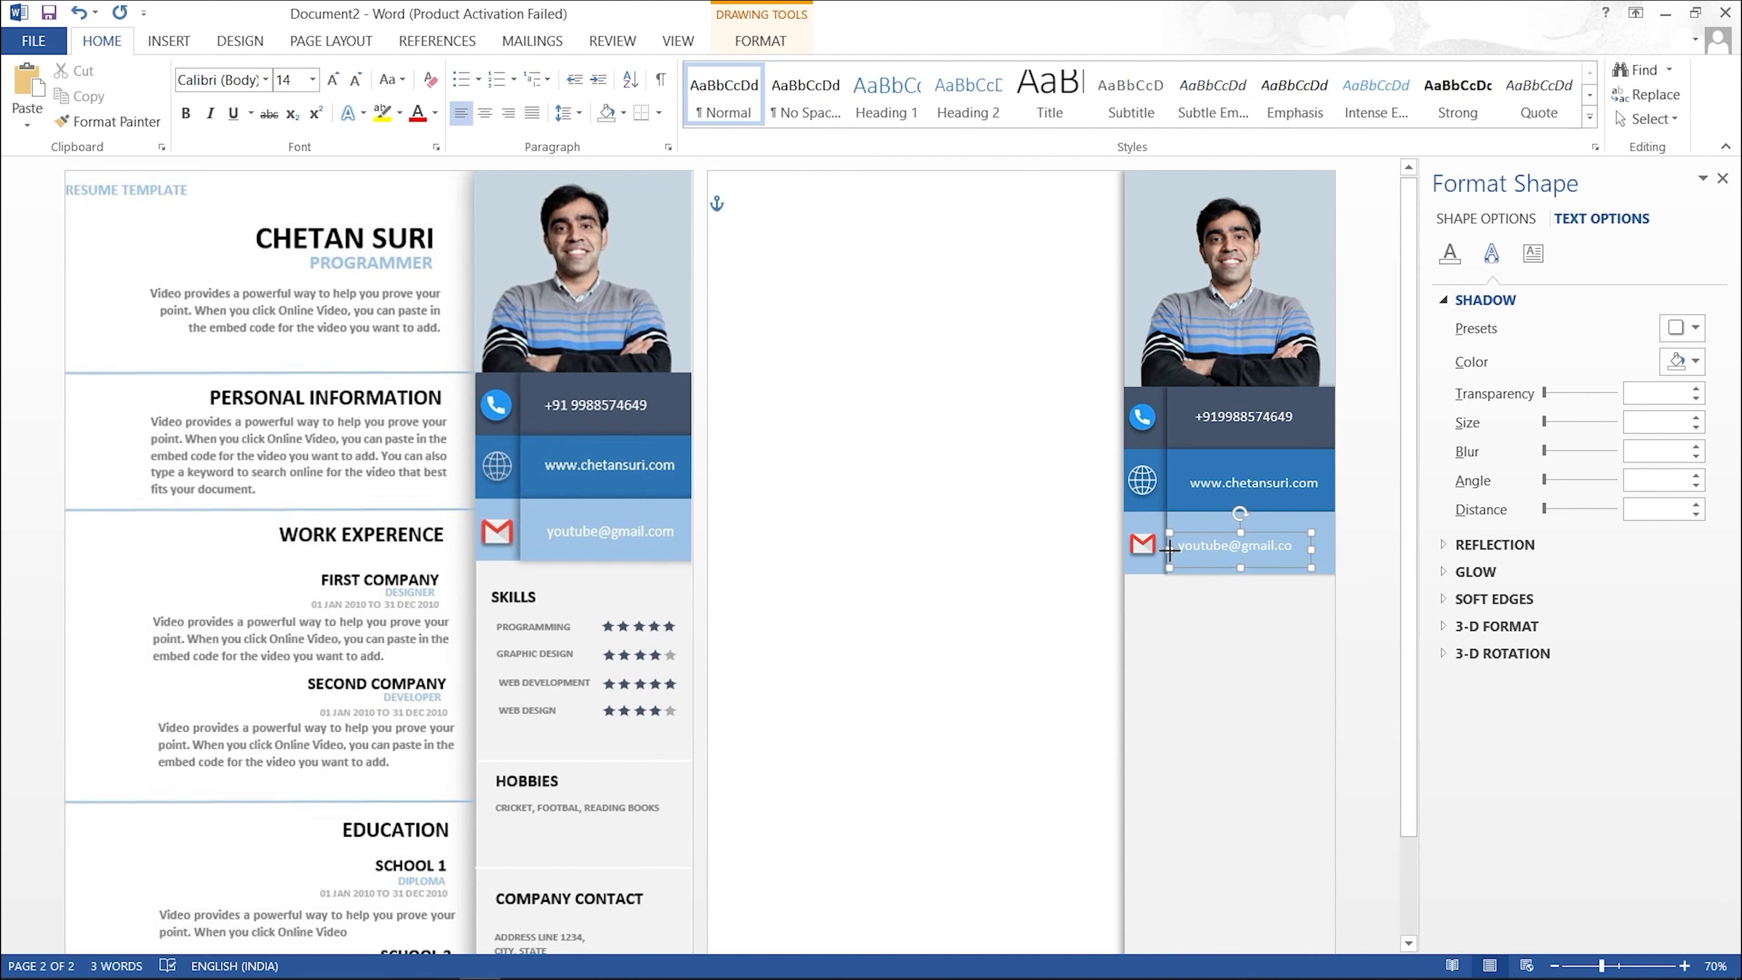
pyautogui.moveTo(1311, 551); pyautogui.dragTo(1317, 551)
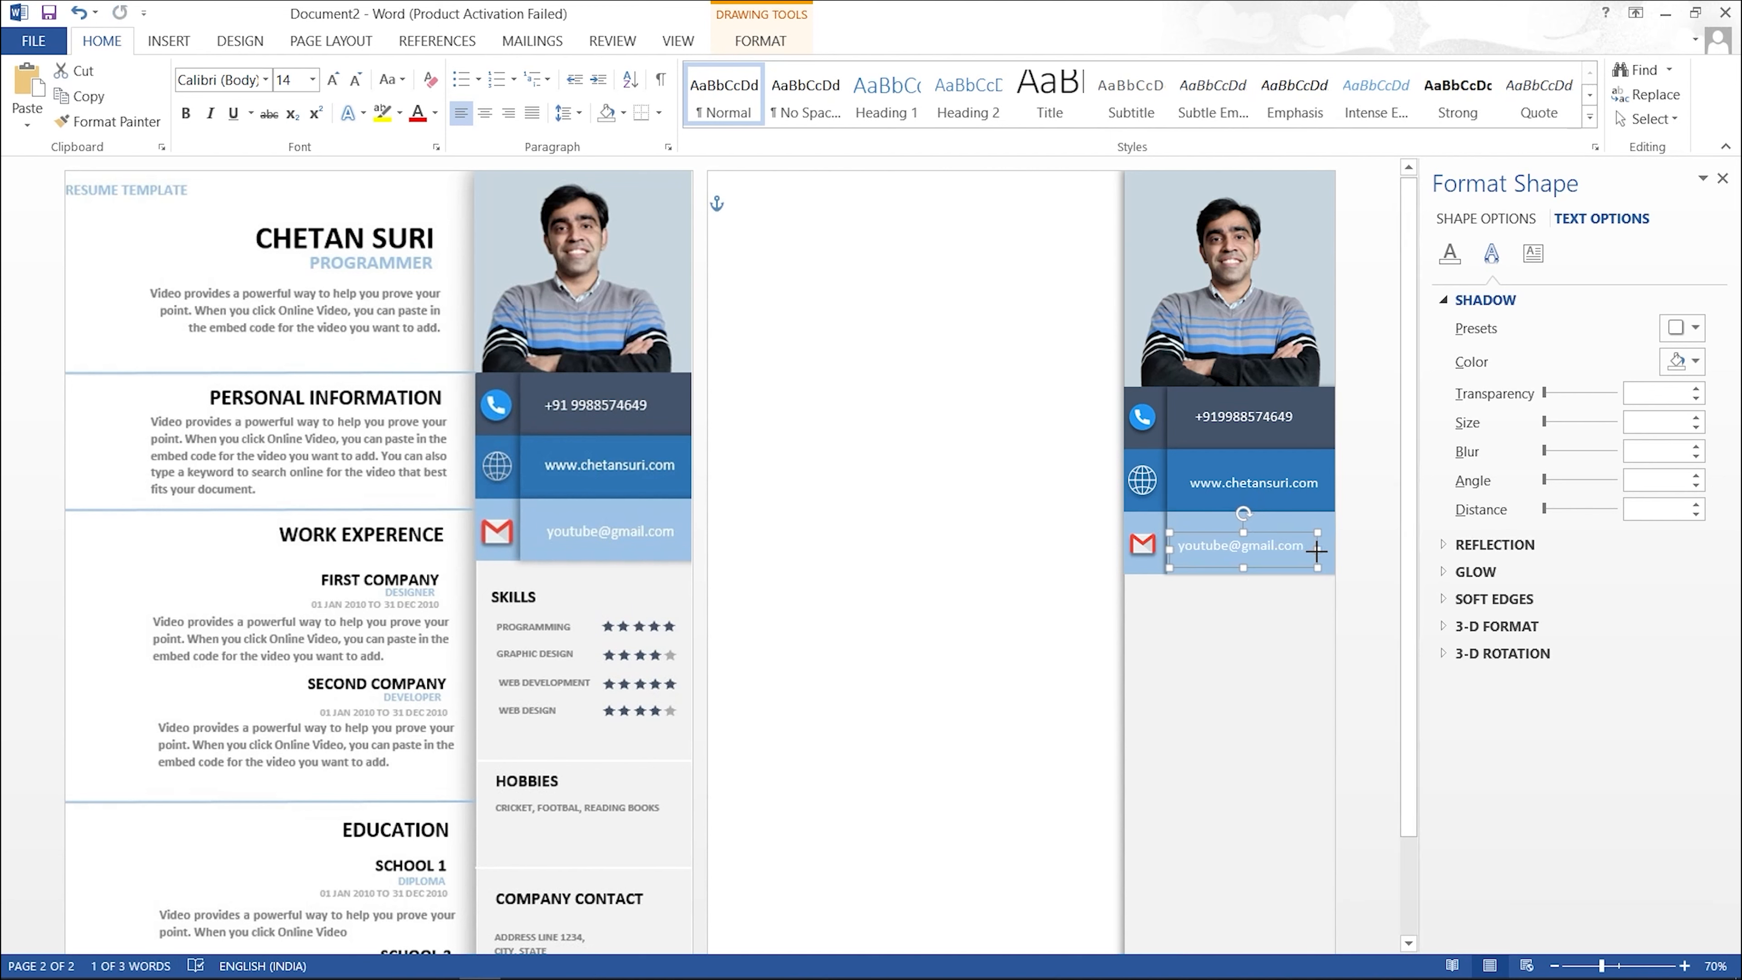
pyautogui.moveTo(1170, 549); pyautogui.dragTo(1178, 549)
pyautogui.moveTo(1318, 552); pyautogui.dragTo(1323, 552)
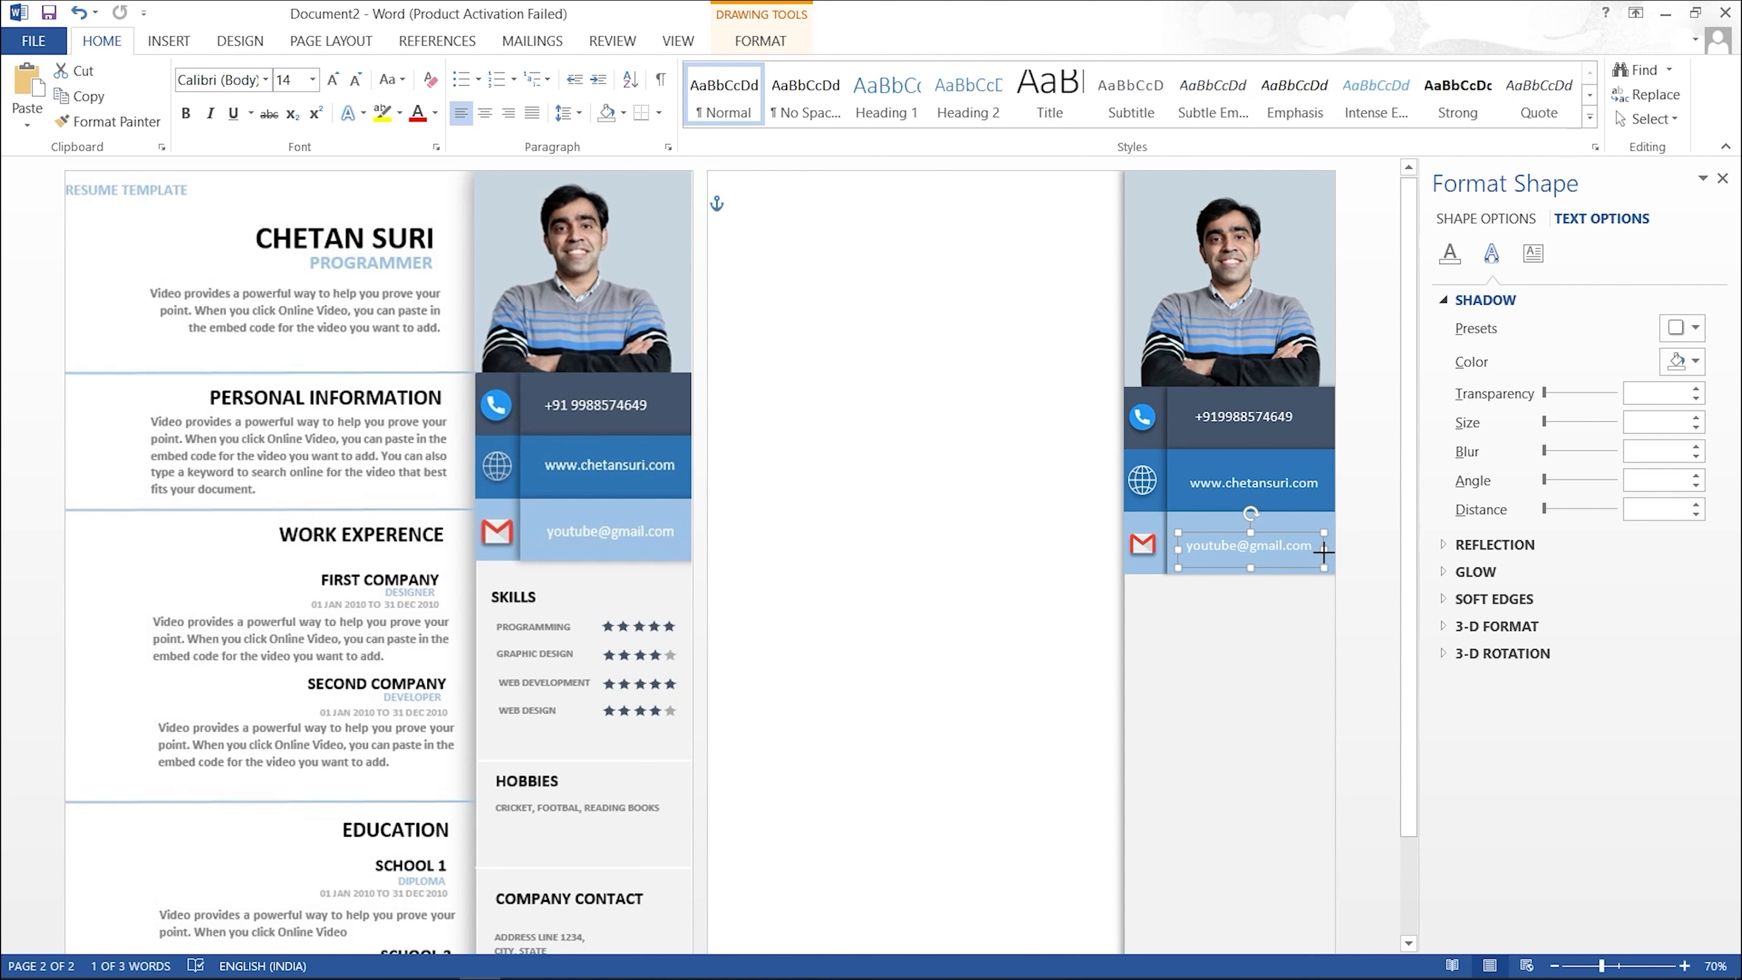
pyautogui.click(1268, 621)
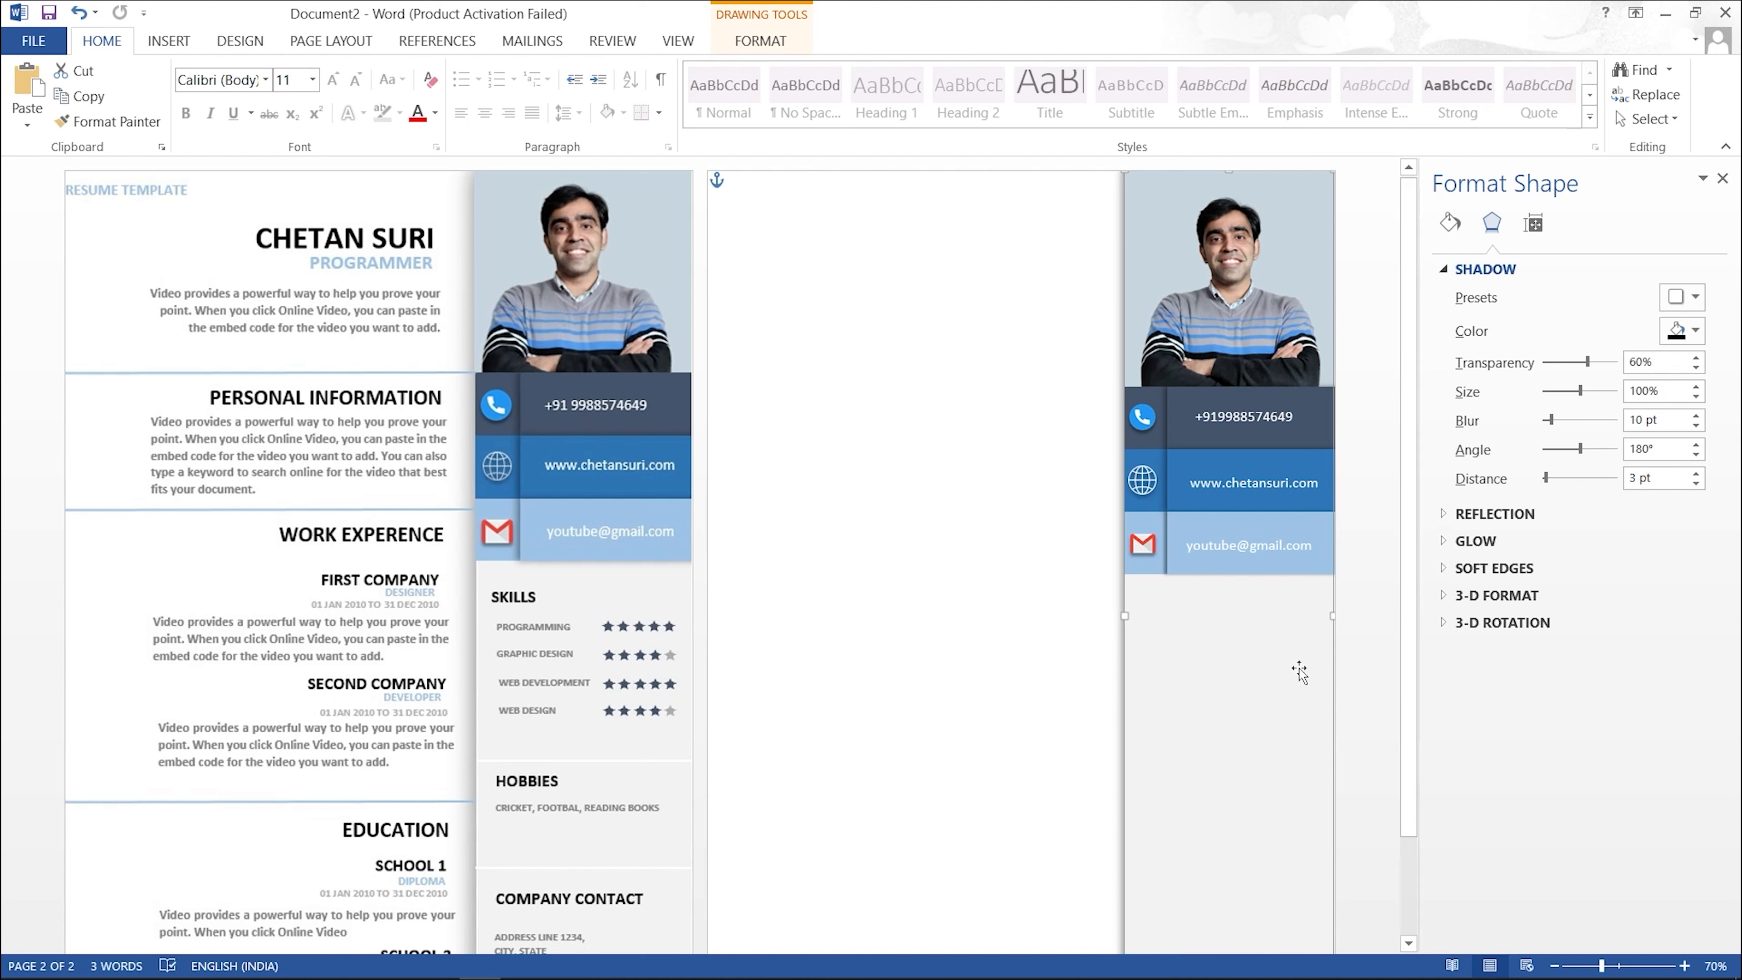
pyautogui.moveTo(1408, 486); pyautogui.dragTo(1427, 605)
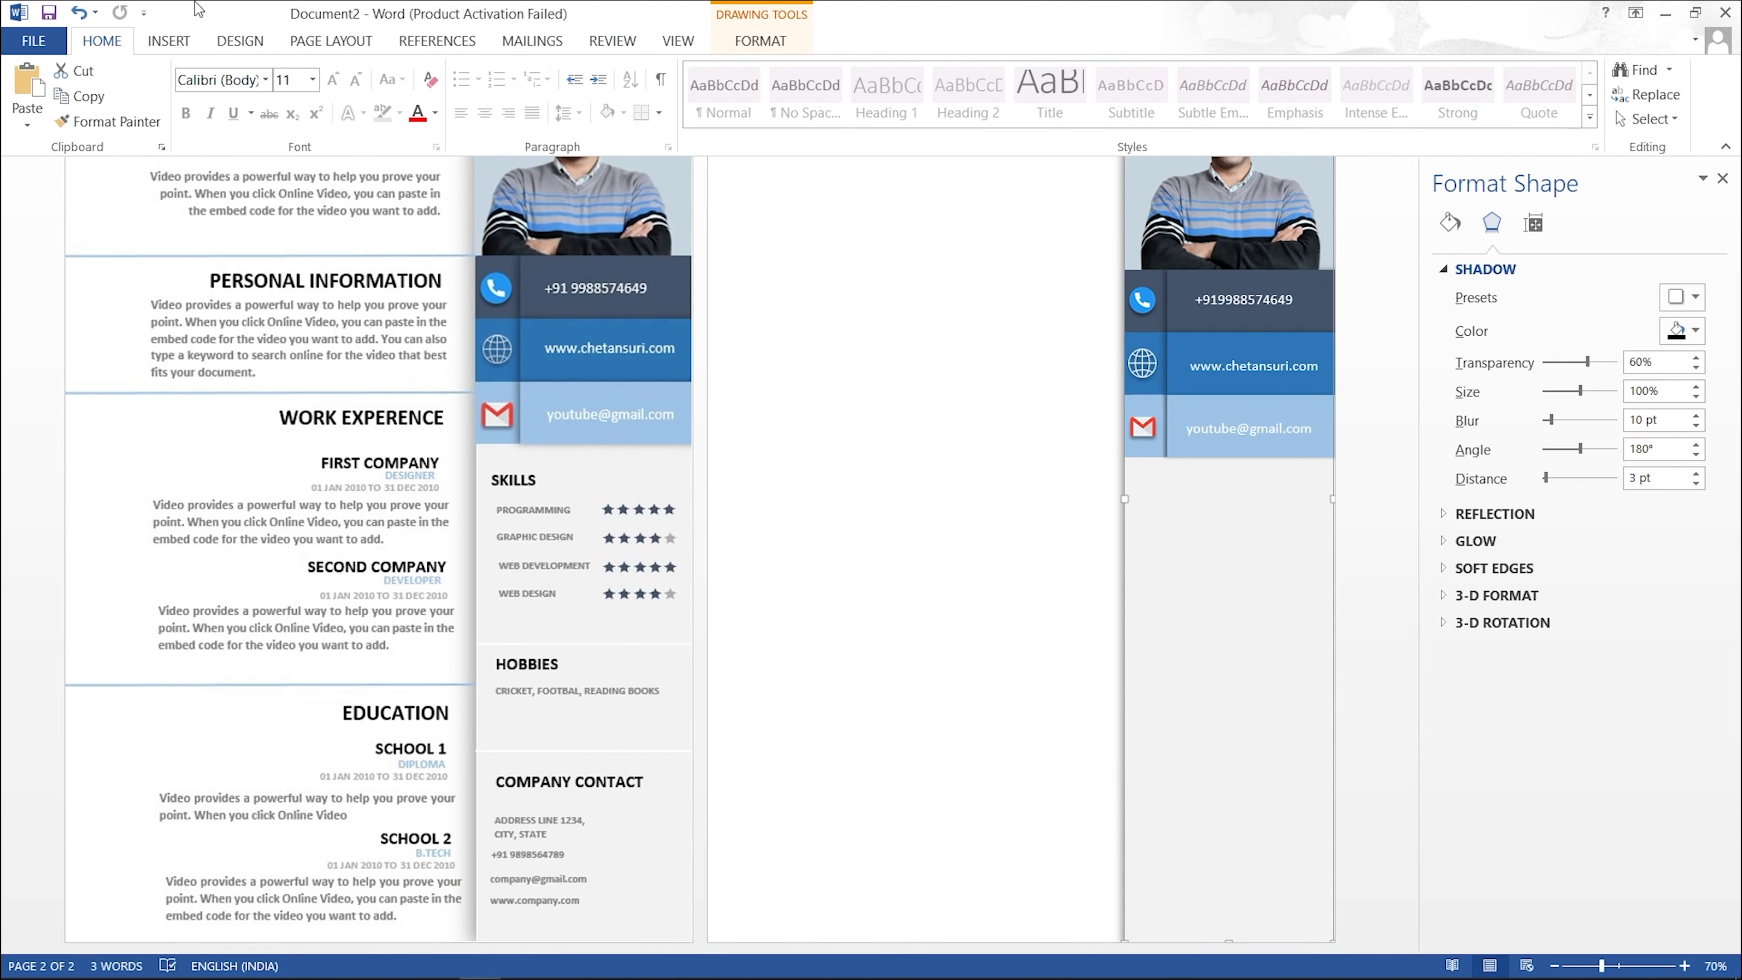
pyautogui.click(164, 43)
# Step: Copy the e-mail box below the bands, retype it as SKILLS in capitals, and colour it black
pyautogui.click(1222, 427)
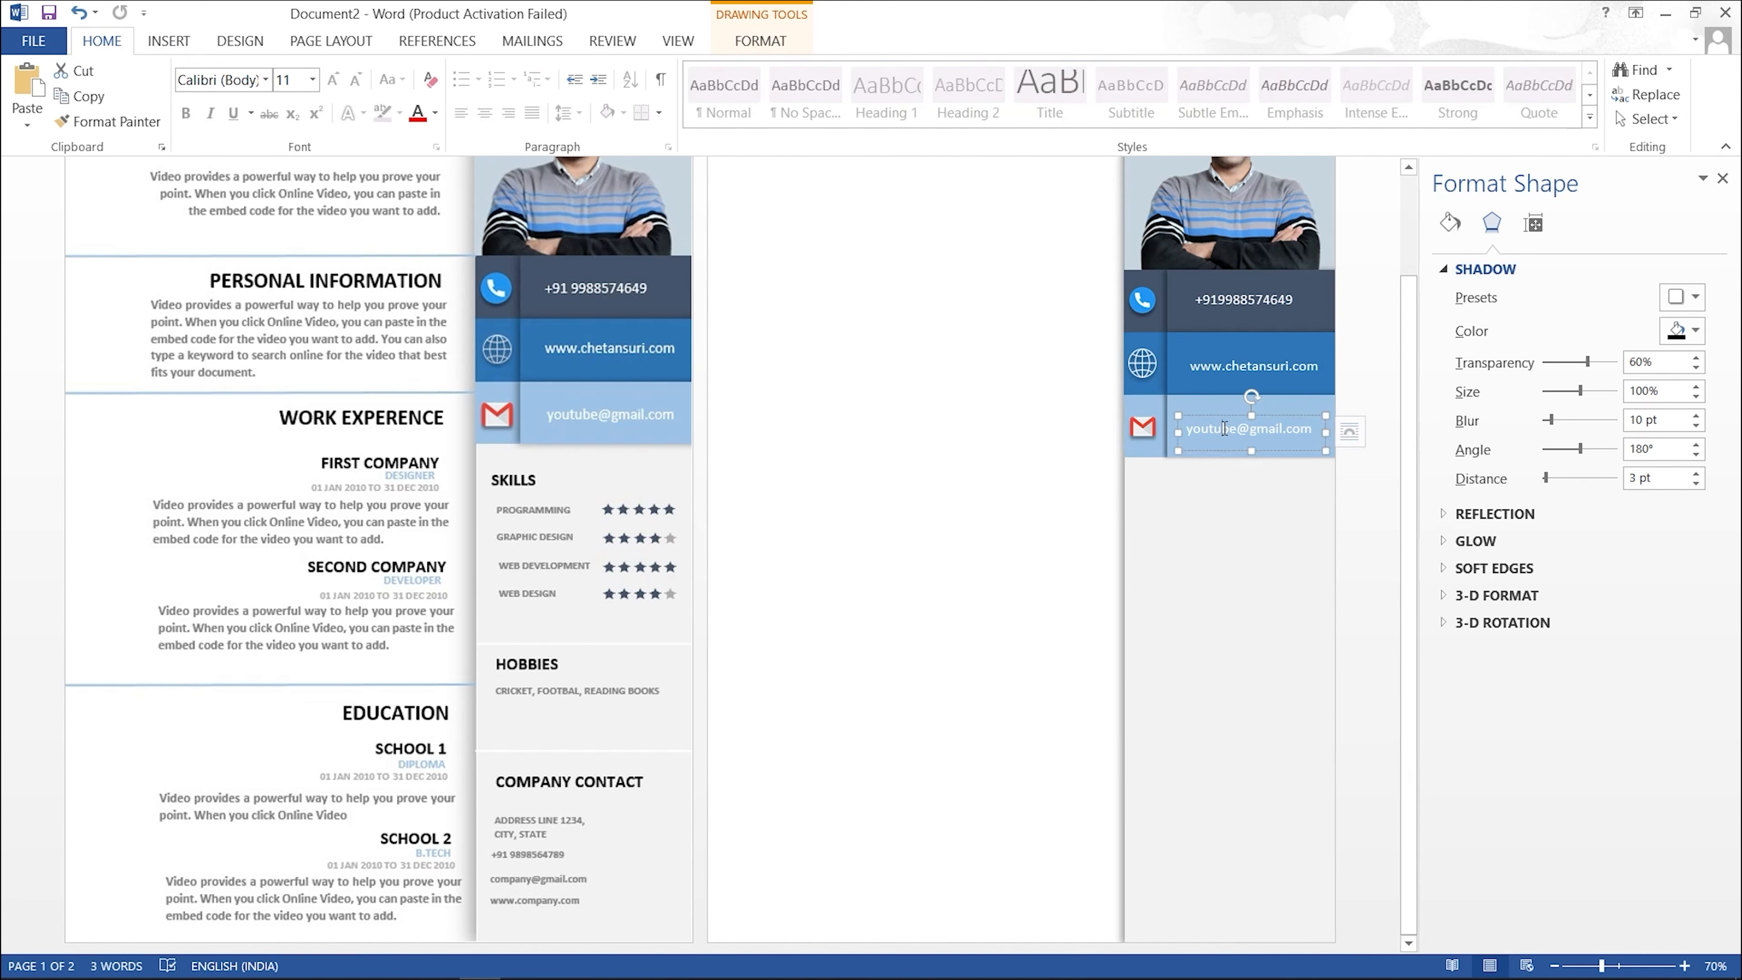
pyautogui.moveTo(1221, 414); pyautogui.dragTo(1194, 494)
pyautogui.tripleClick(1198, 496)
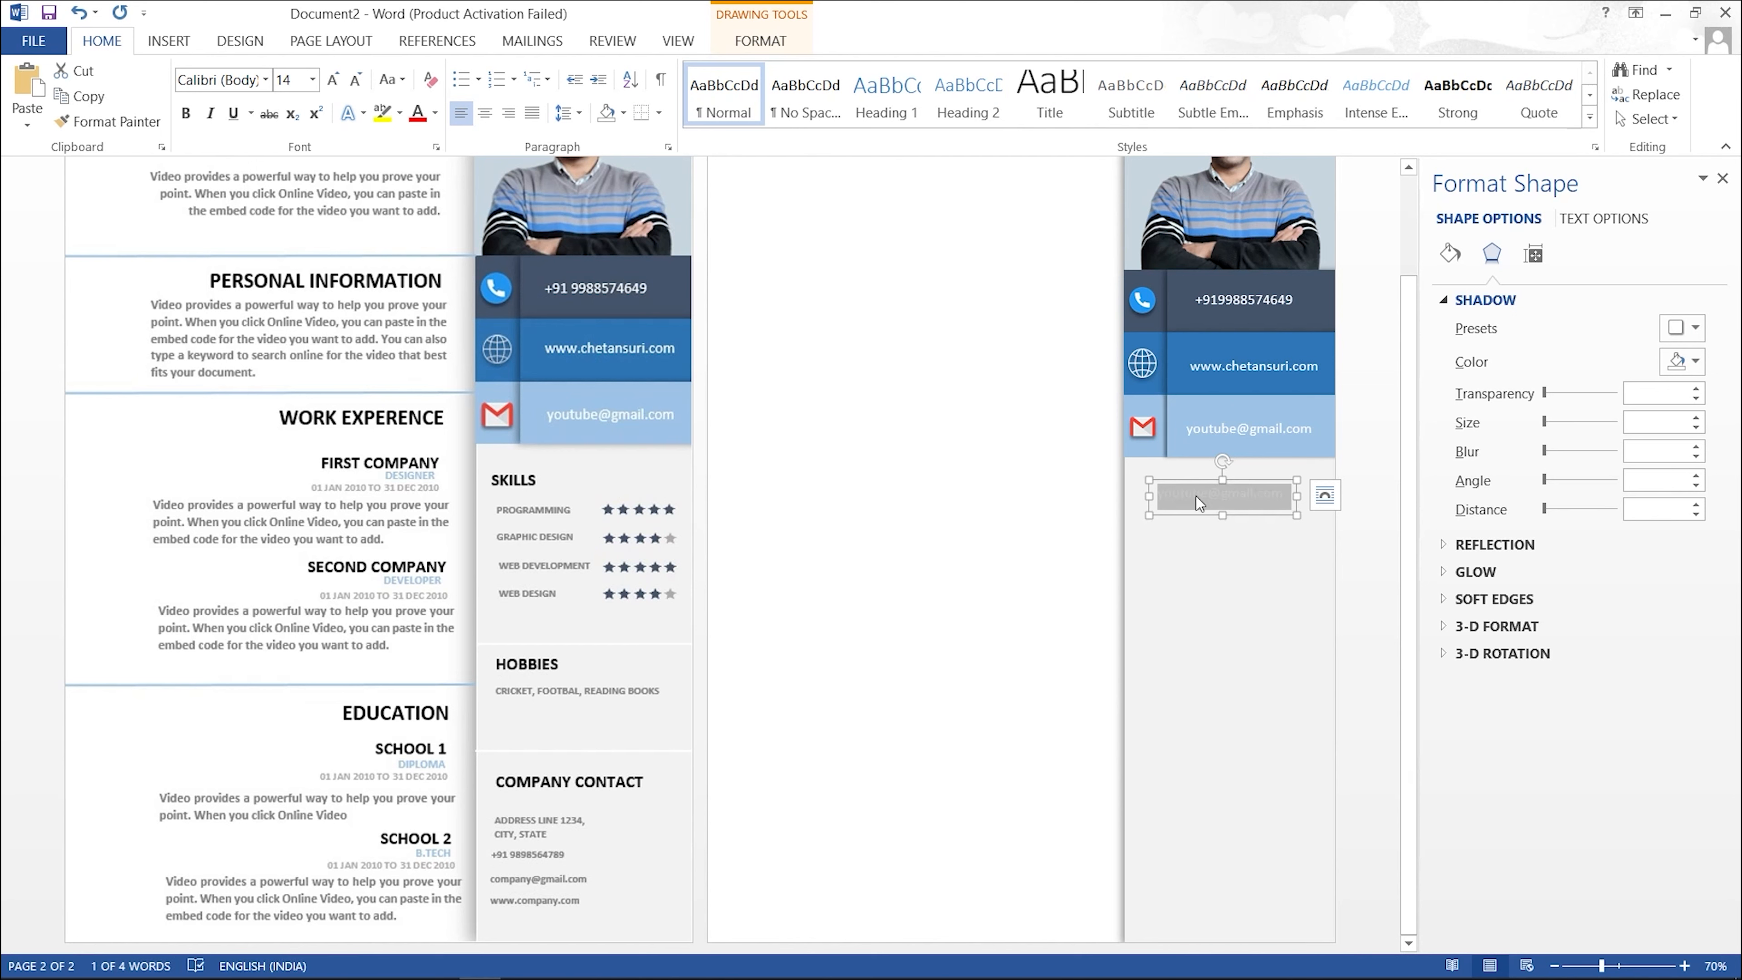
pyautogui.press('capslock')
pyautogui.write('SKILLS')
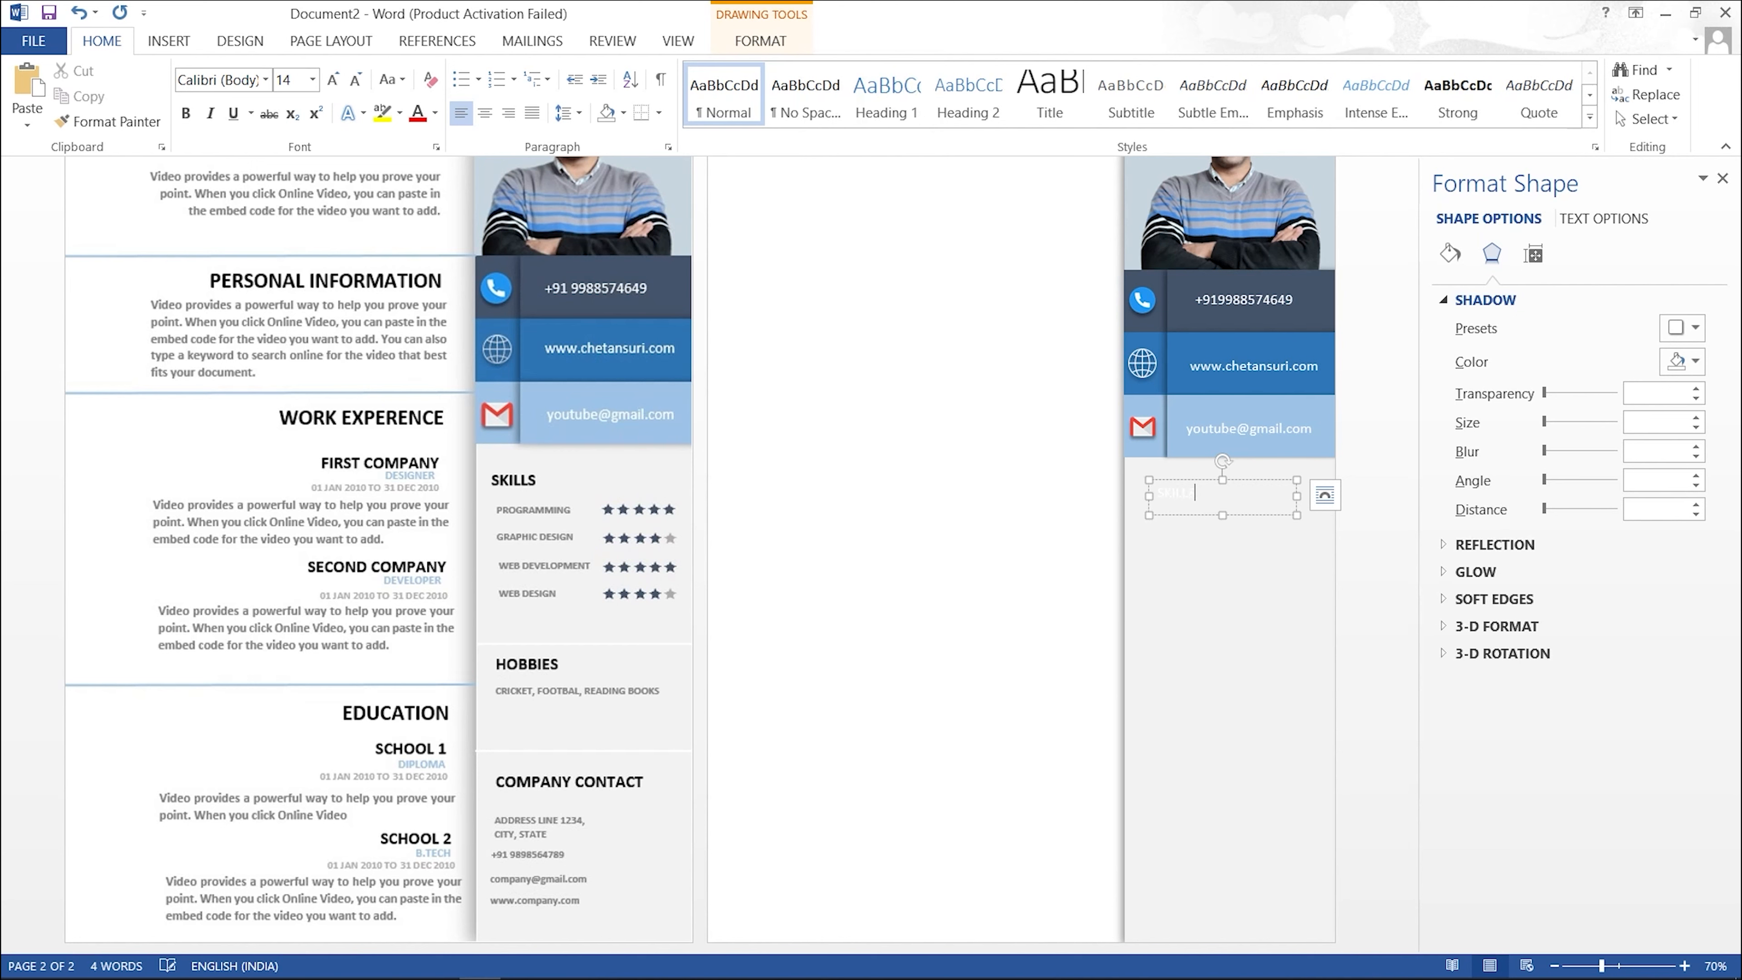
pyautogui.doubleClick(1196, 494)
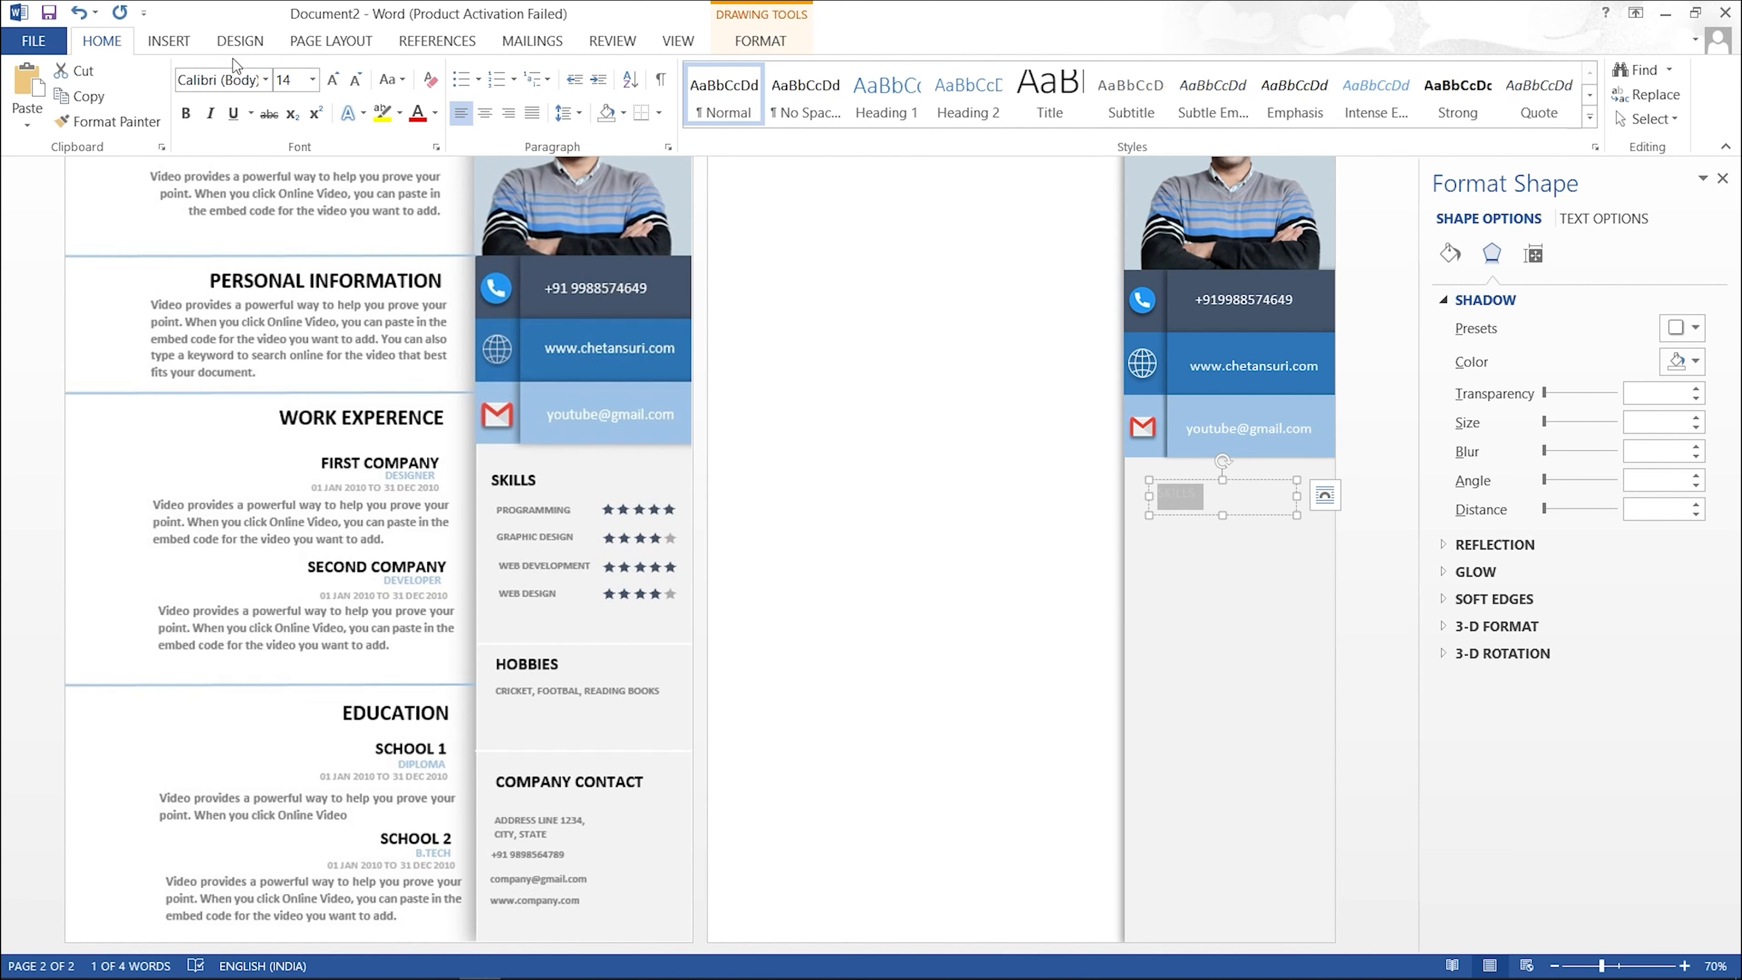
pyautogui.click(435, 114)
pyautogui.click(442, 187)
# Step: Make the SKILLS heading bold at 18 pt and narrow its box, shifting it left
pyautogui.click(187, 112)
pyautogui.click(334, 79)
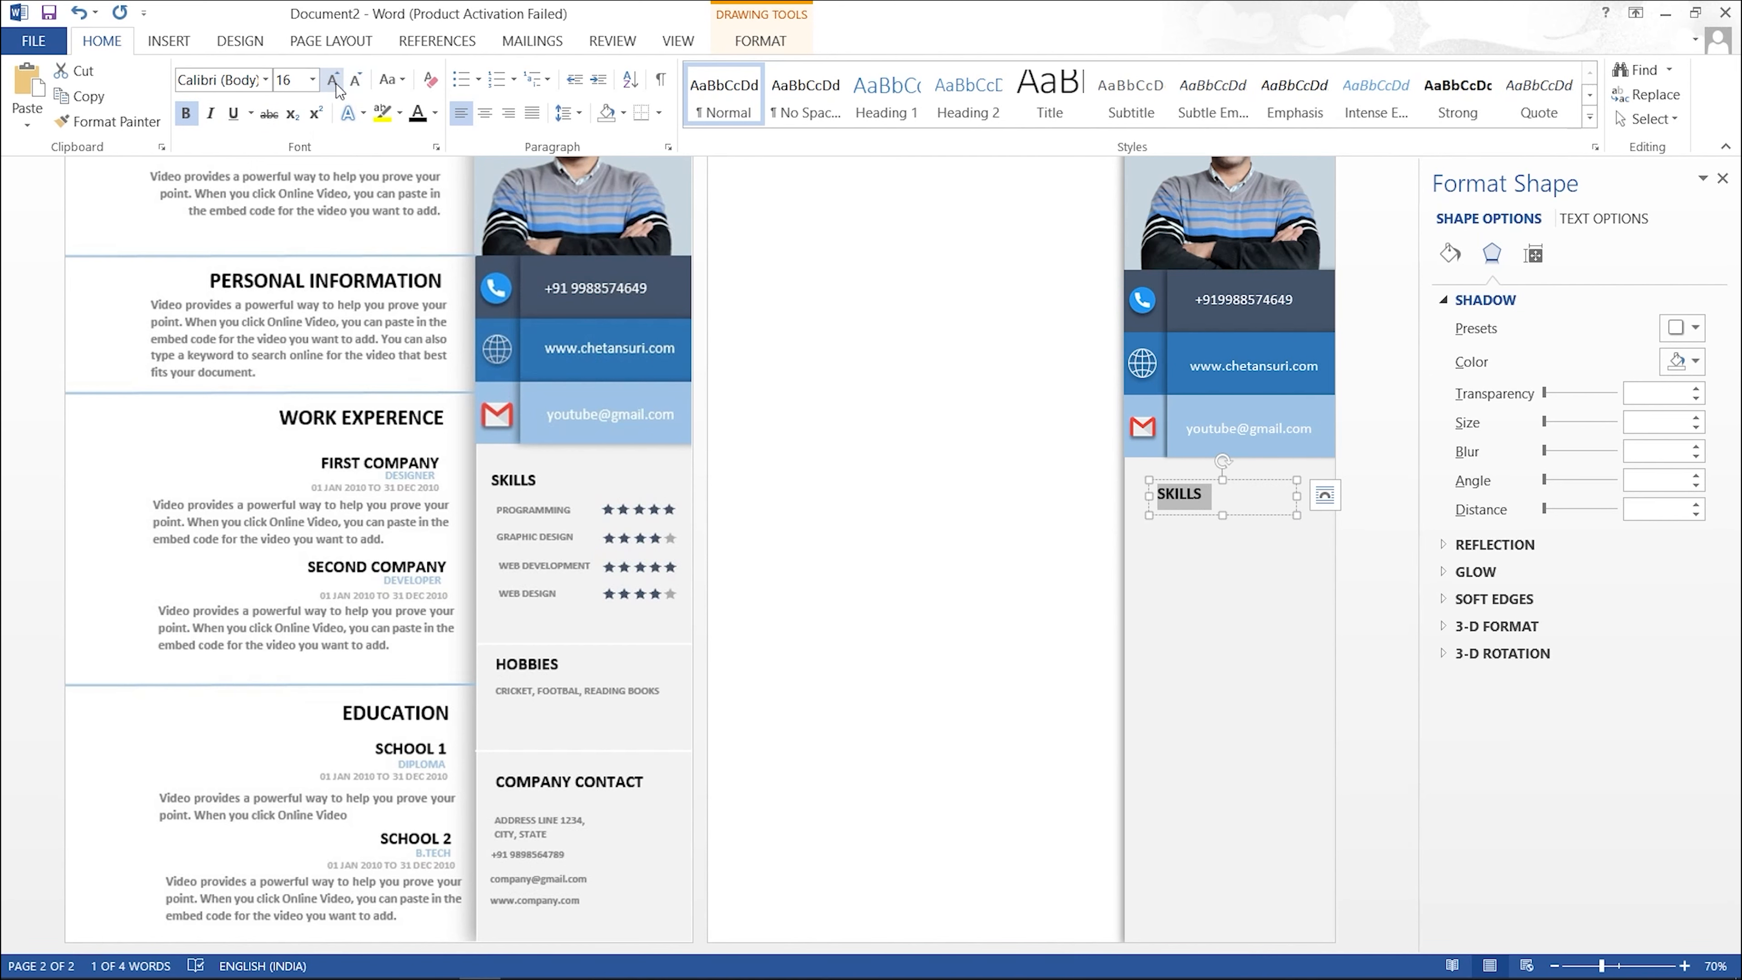
pyautogui.click(336, 86)
pyautogui.click(789, 388)
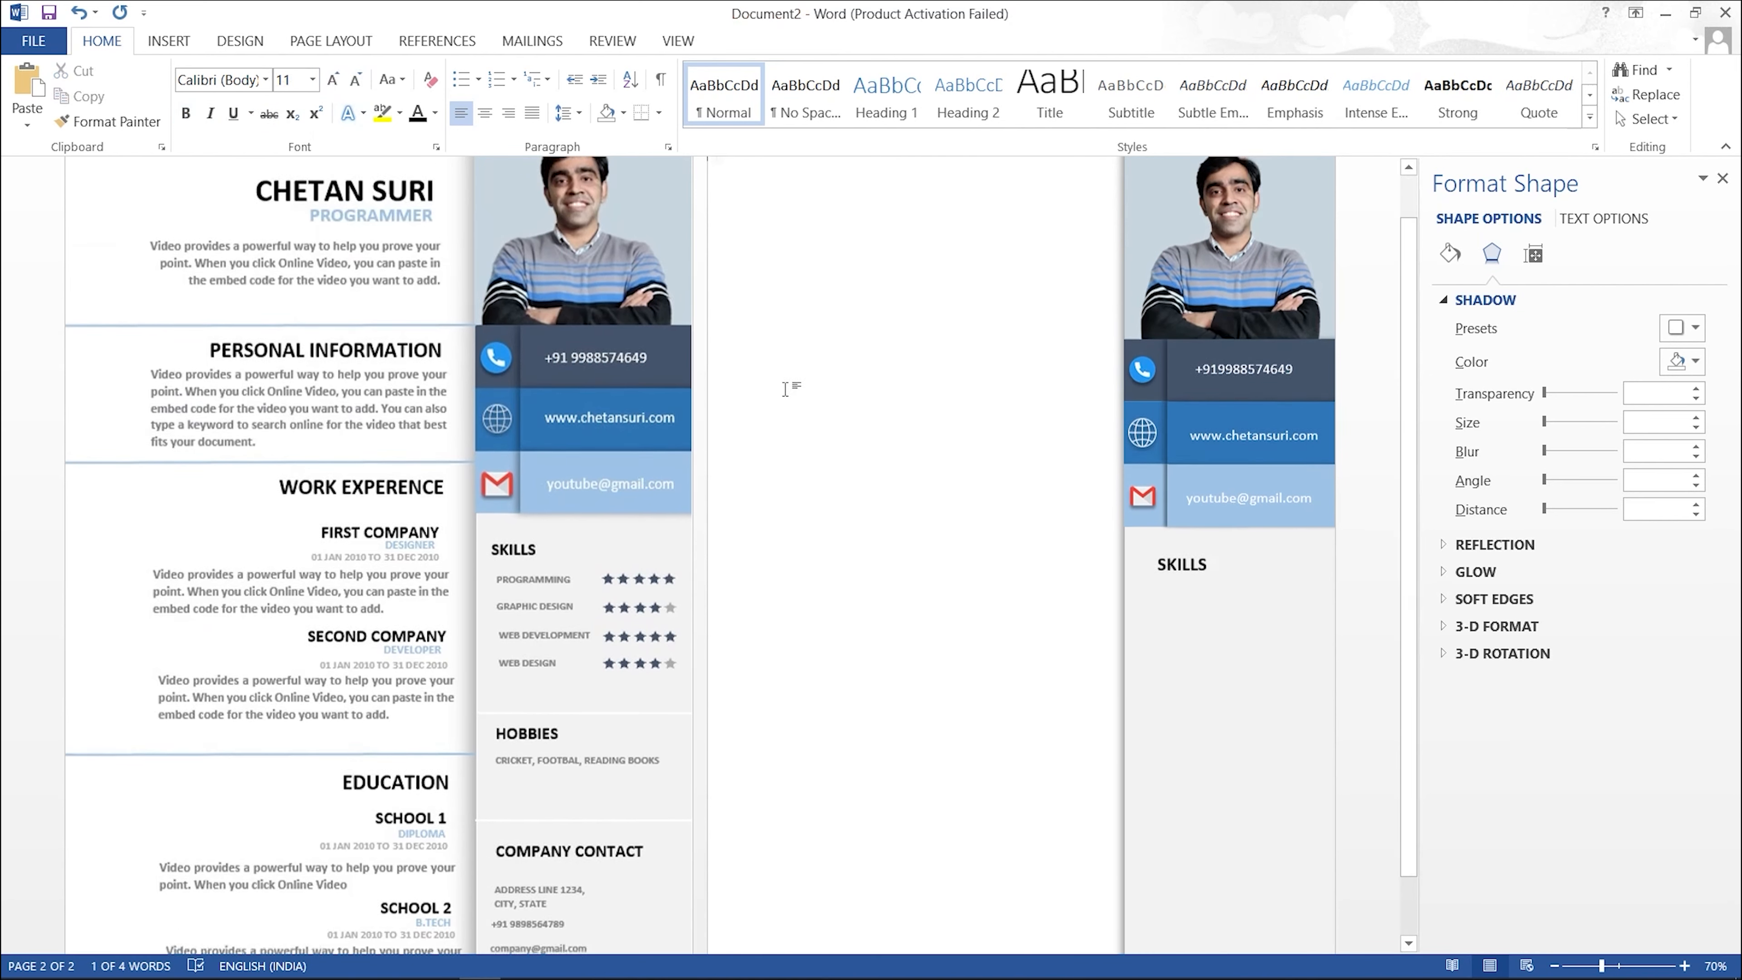
pyautogui.click(1202, 600)
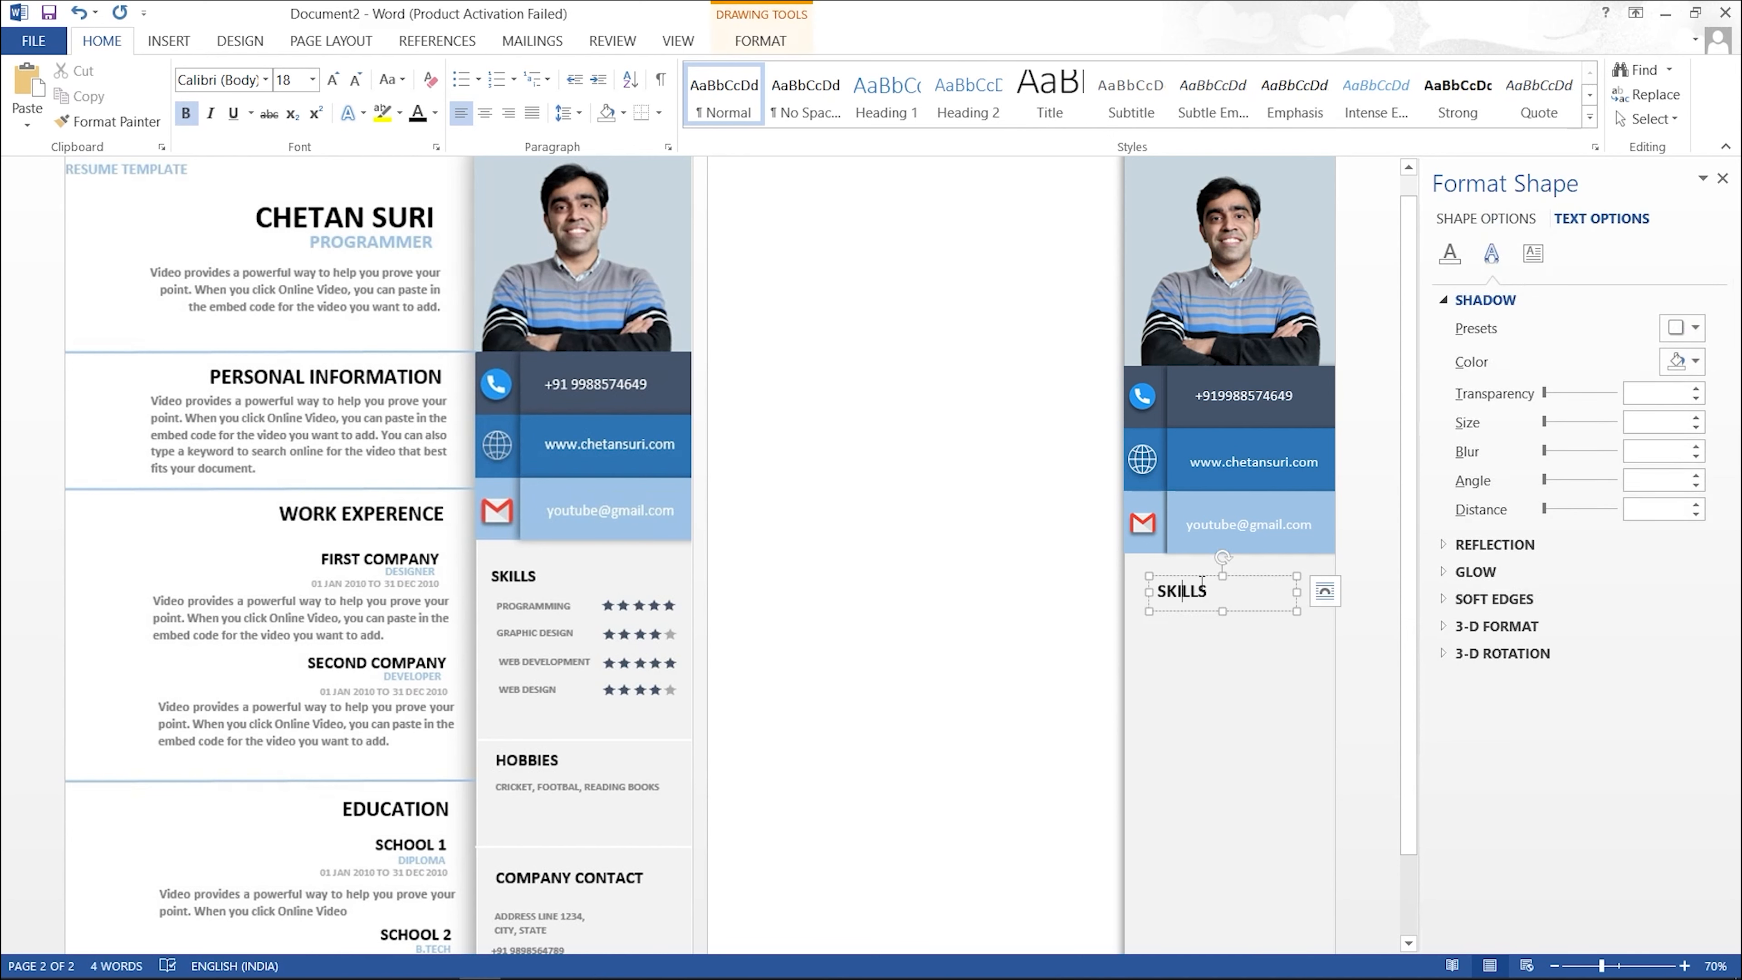
pyautogui.moveTo(1273, 587); pyautogui.dragTo(1206, 574)
pyautogui.click(1269, 652)
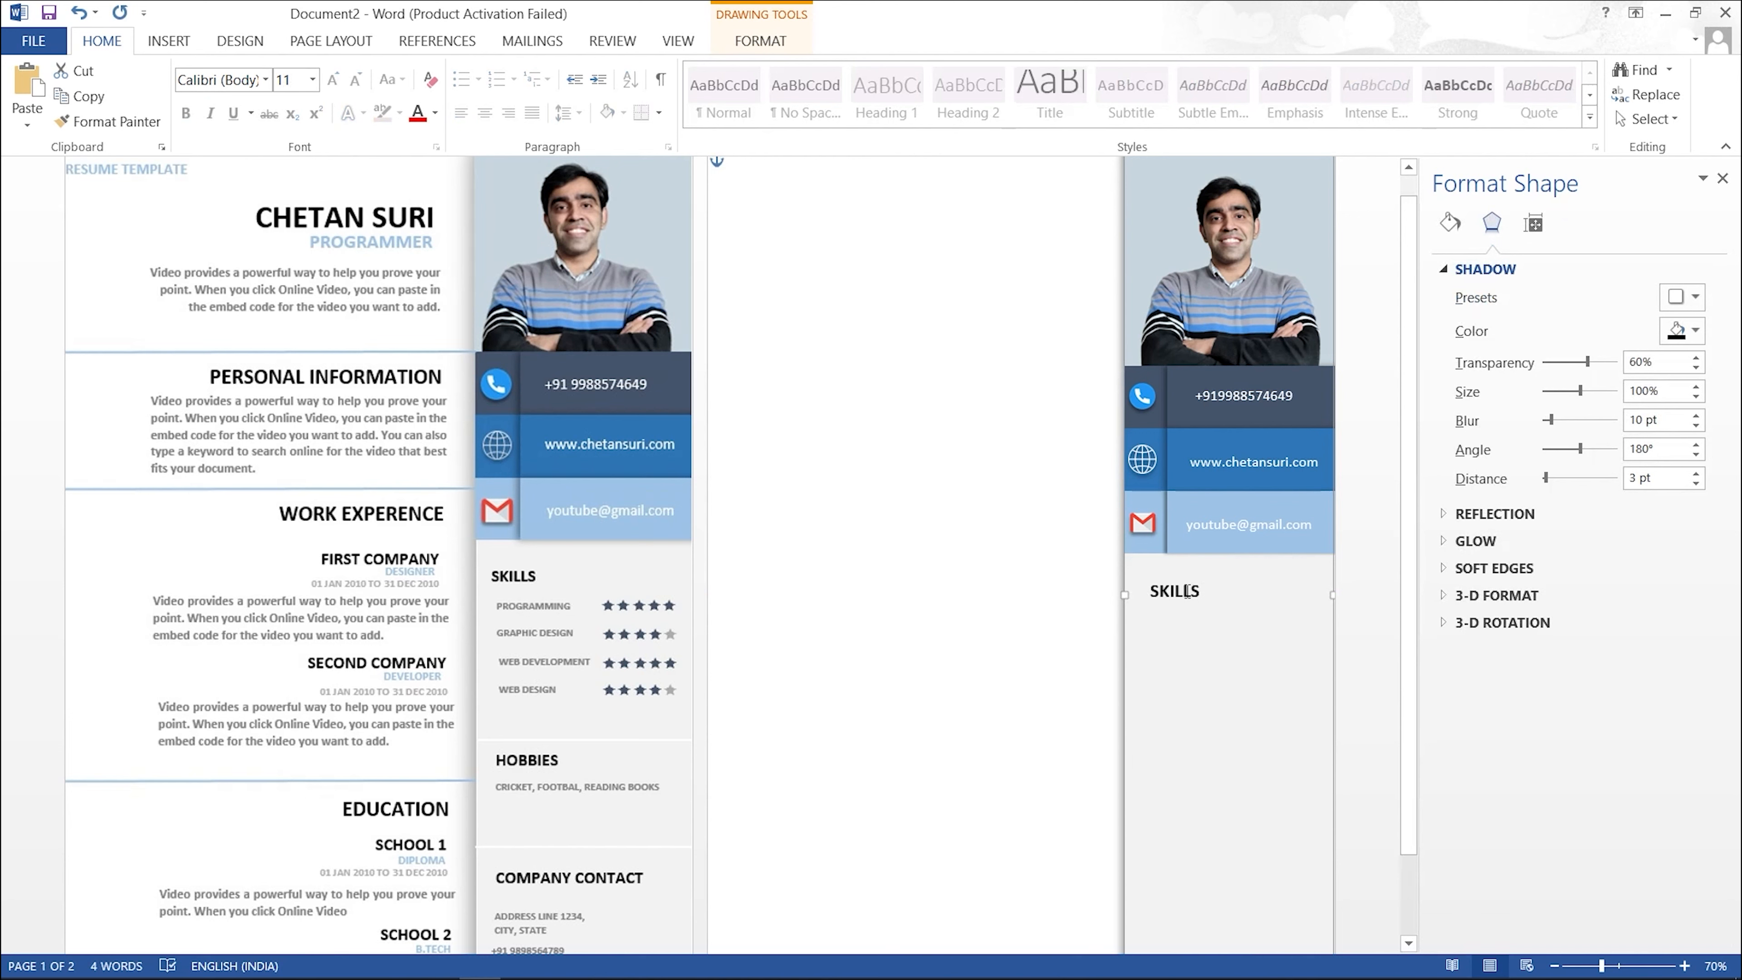
pyautogui.click(1210, 587)
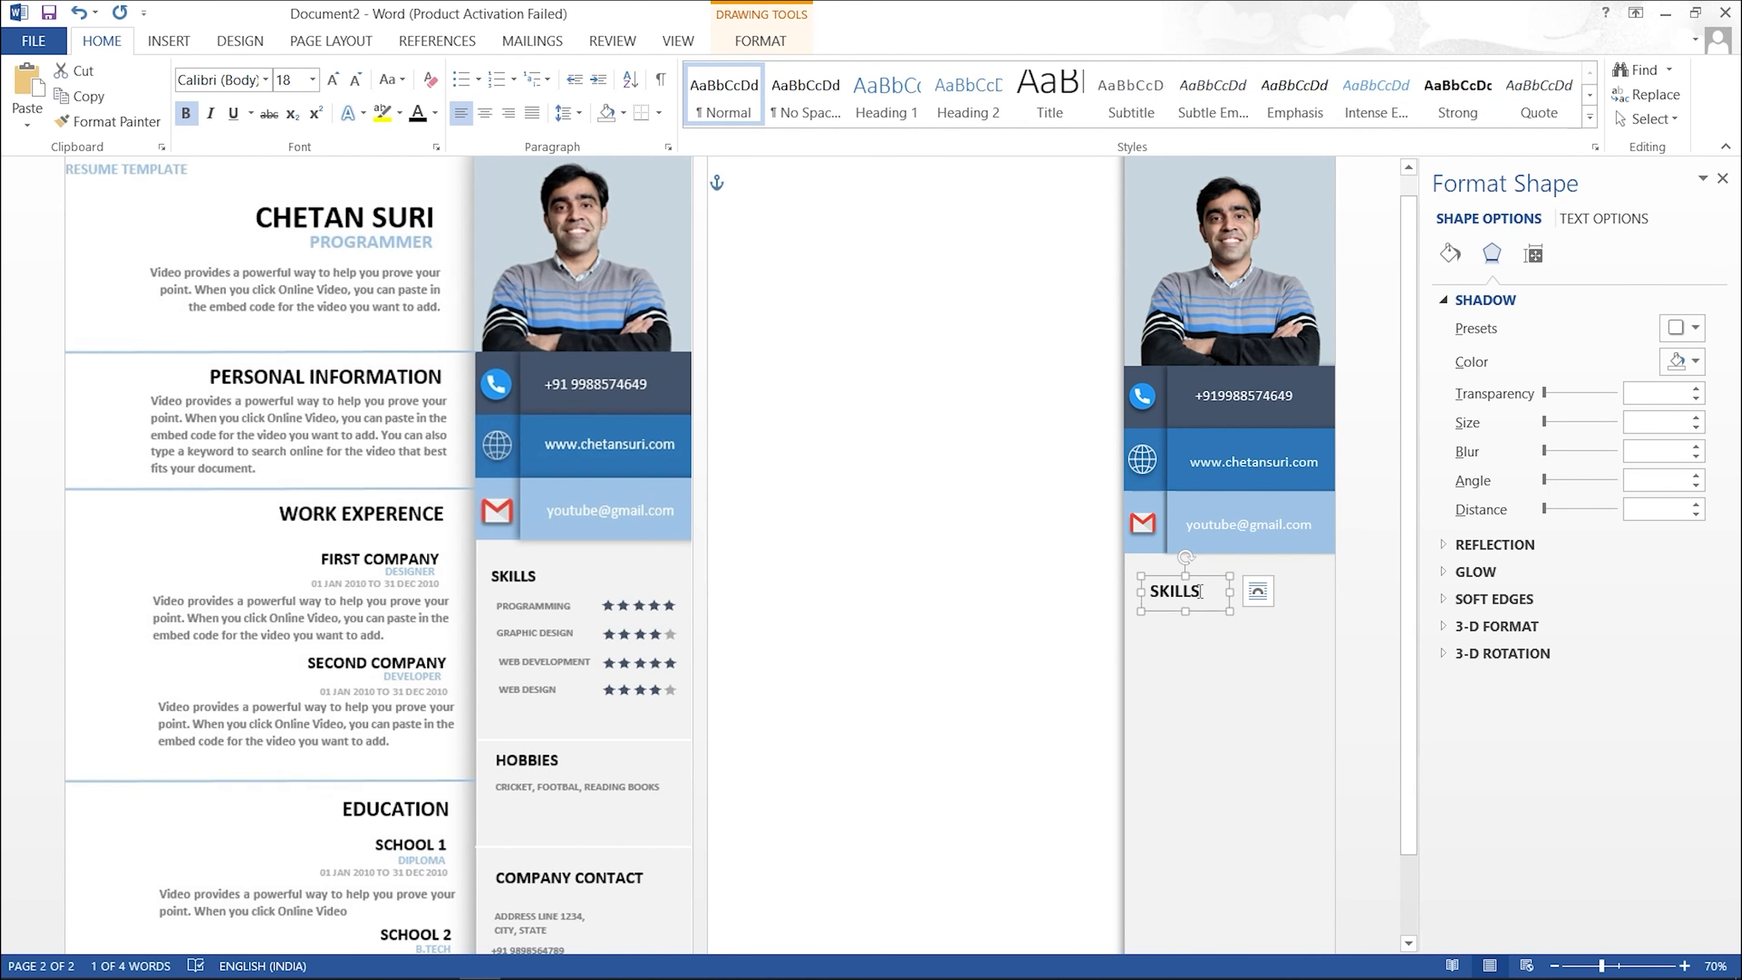
# Step: Copy the heading lower as HOBBIES, then copy it again below as COMPANY CONTACT
pyautogui.moveTo(1170, 582); pyautogui.dragTo(1166, 778)
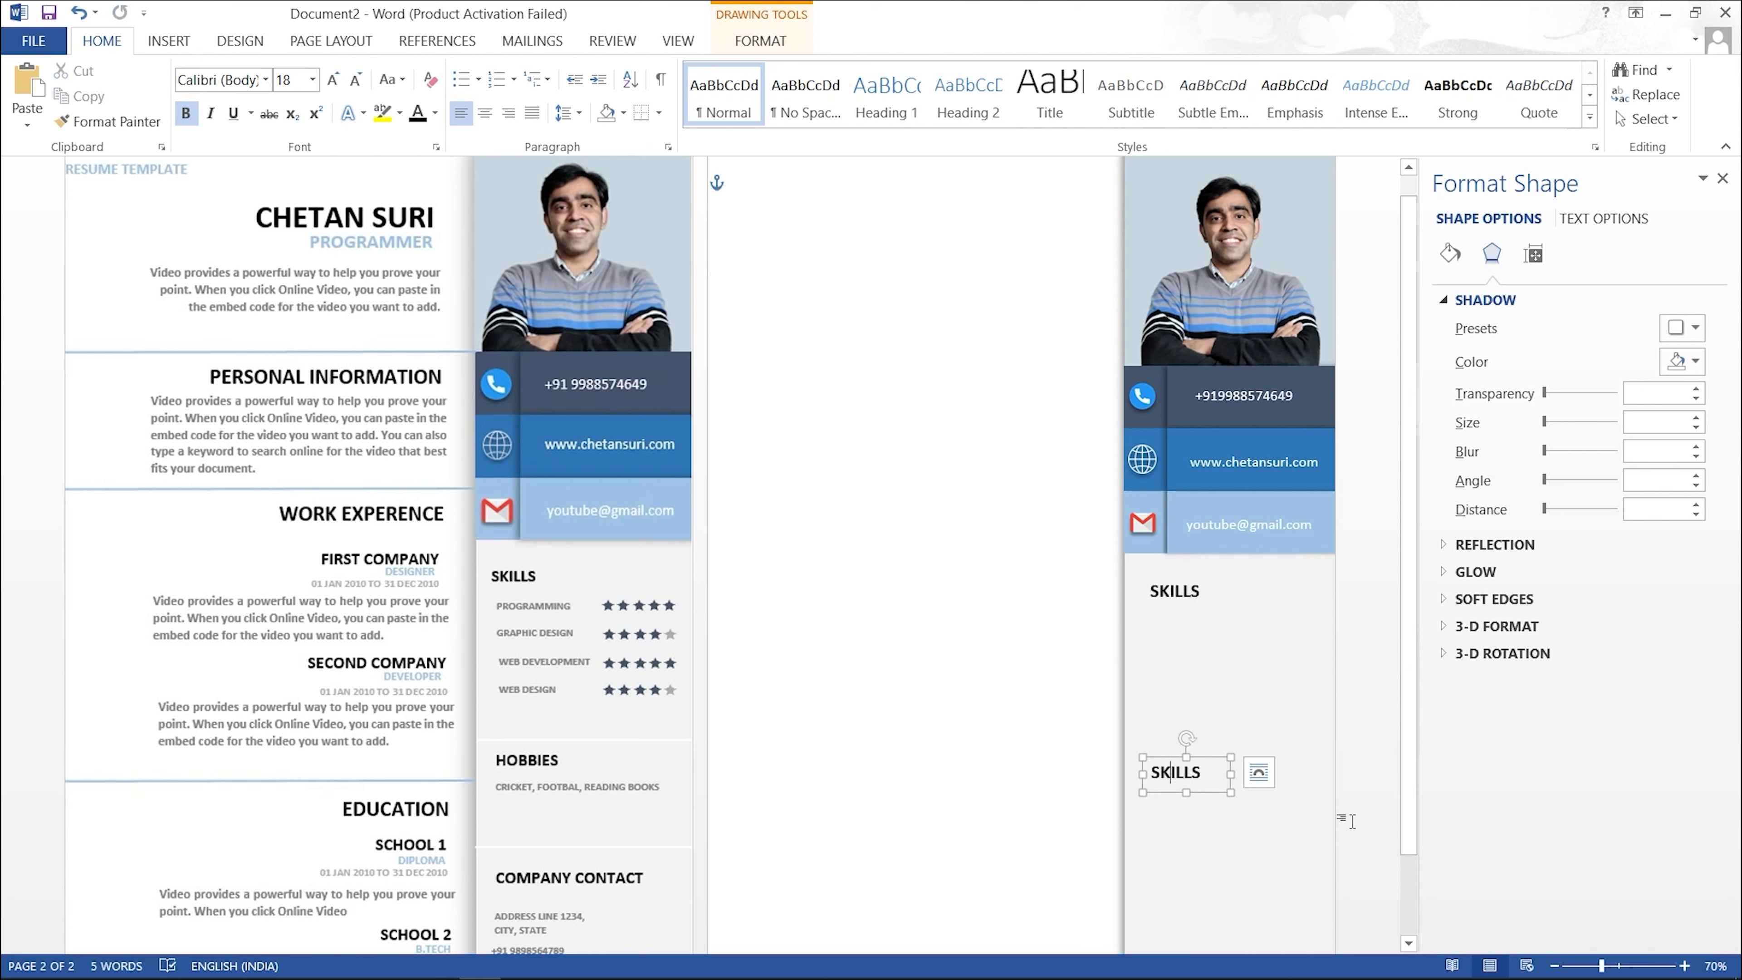
pyautogui.hotkey('ctrl', 'a')
pyautogui.write('H')
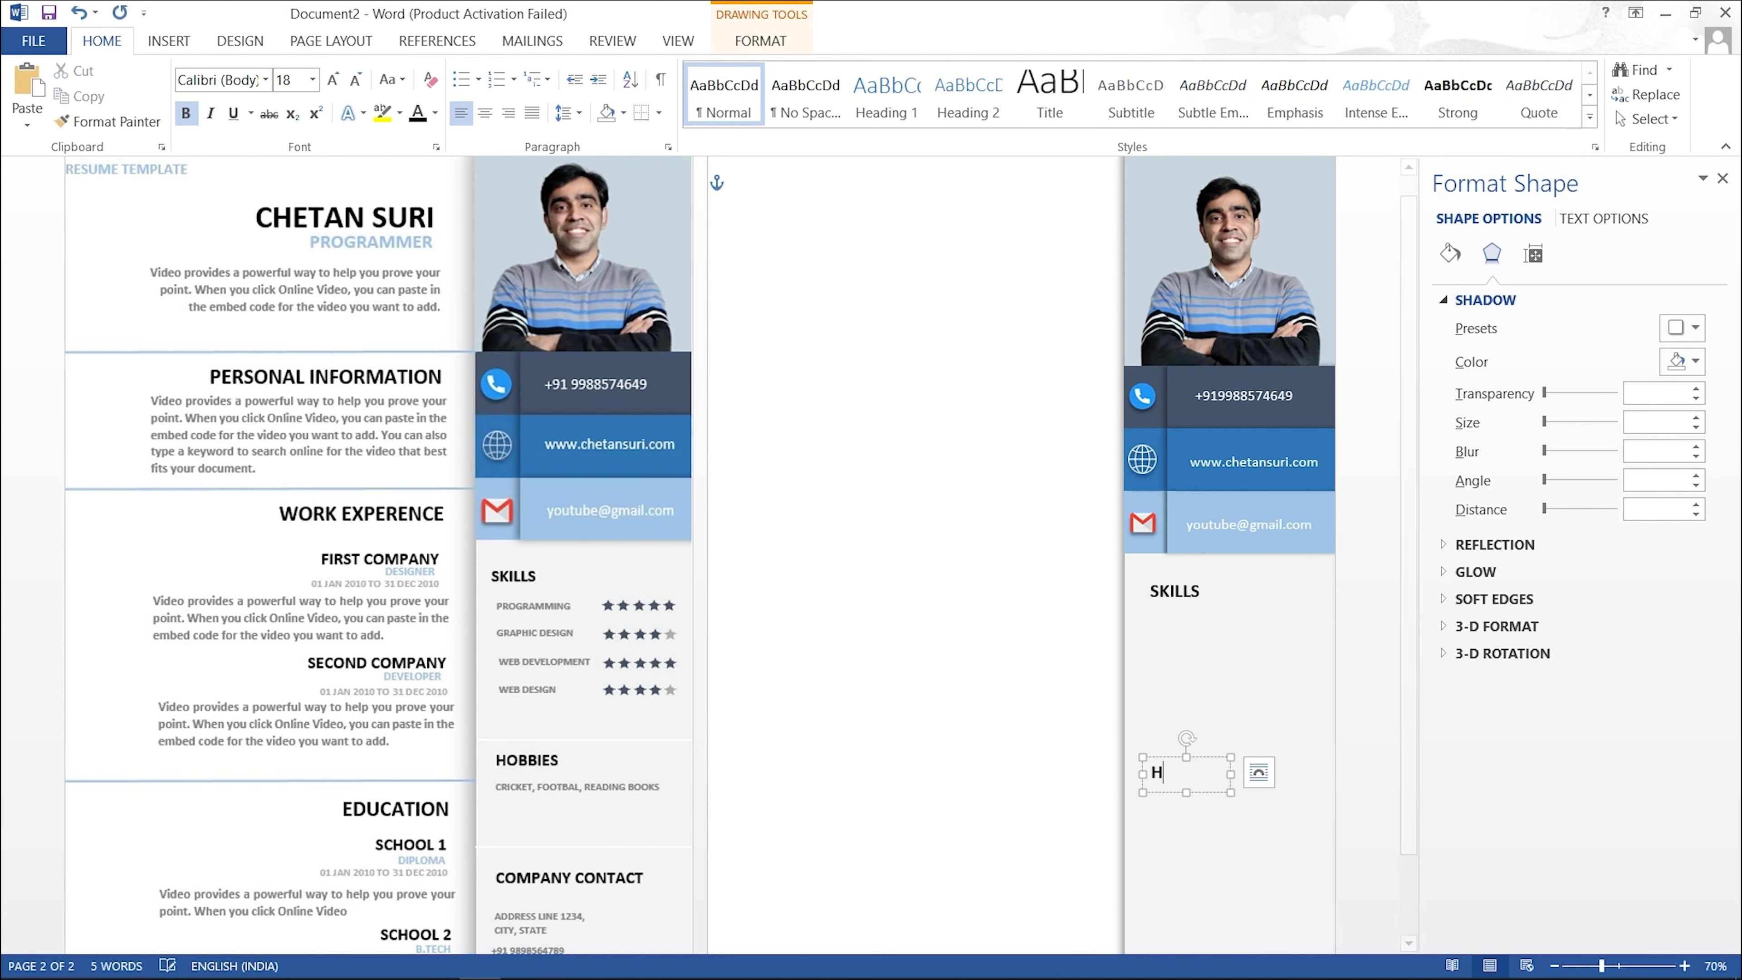
pyautogui.write('OBBIES')
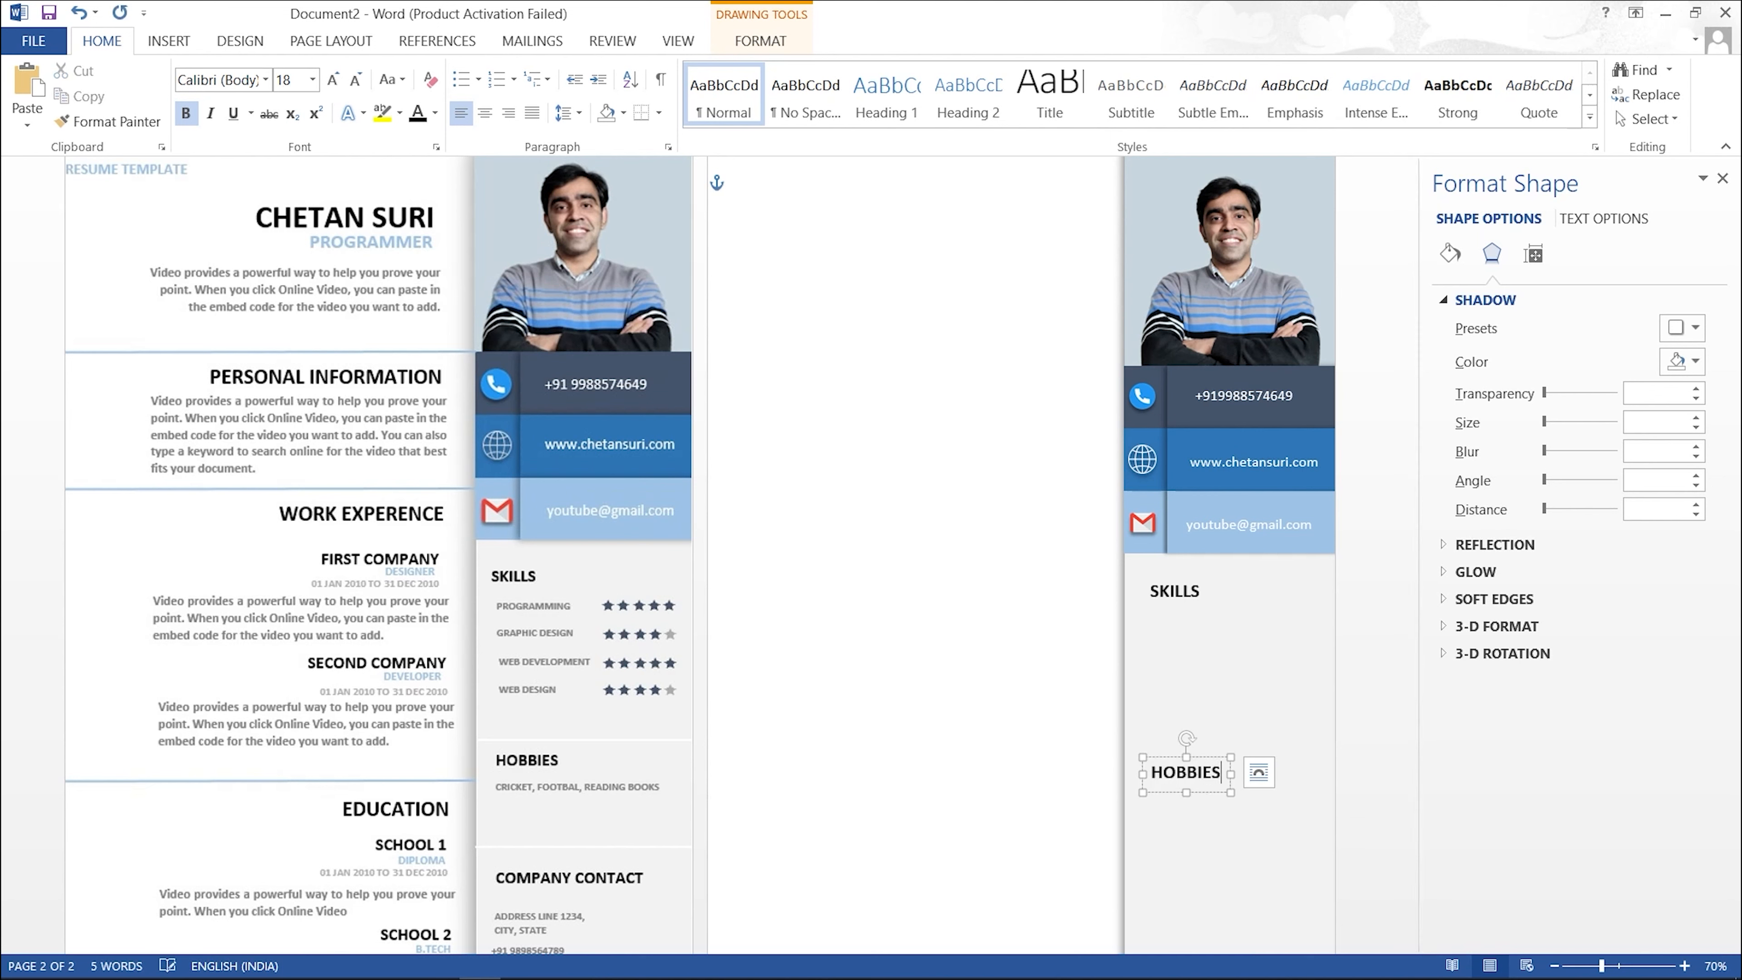
pyautogui.moveTo(1205, 765); pyautogui.dragTo(1193, 892)
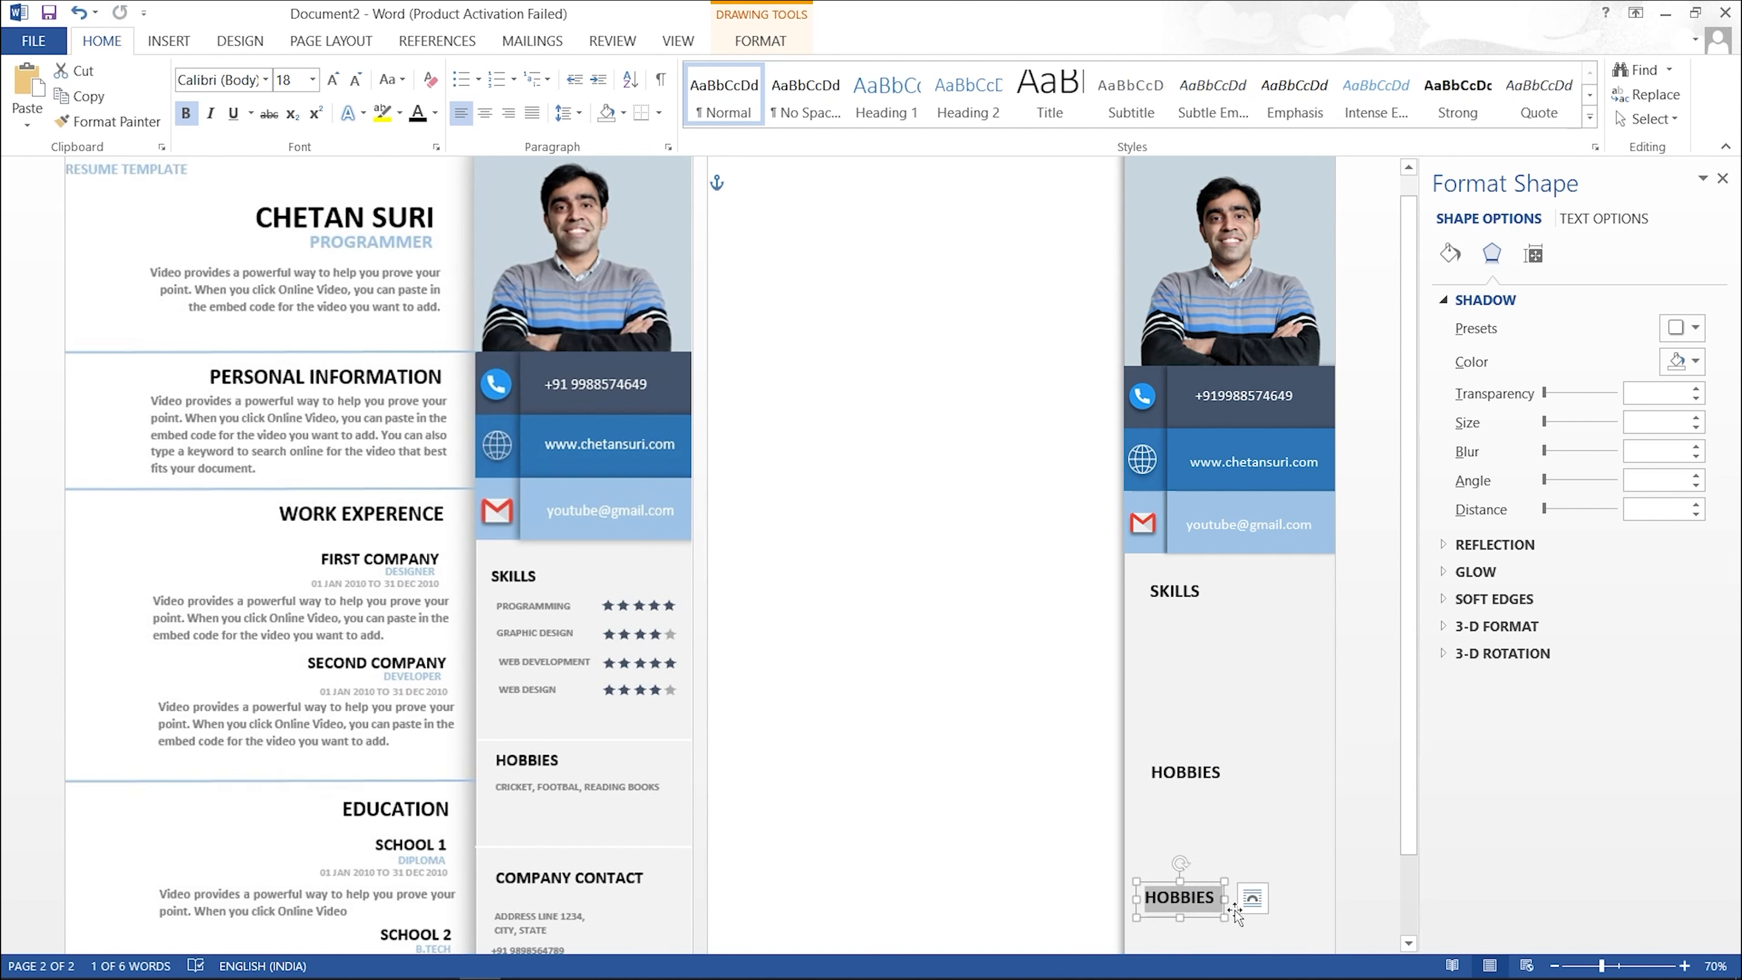
pyautogui.write('COMPA')
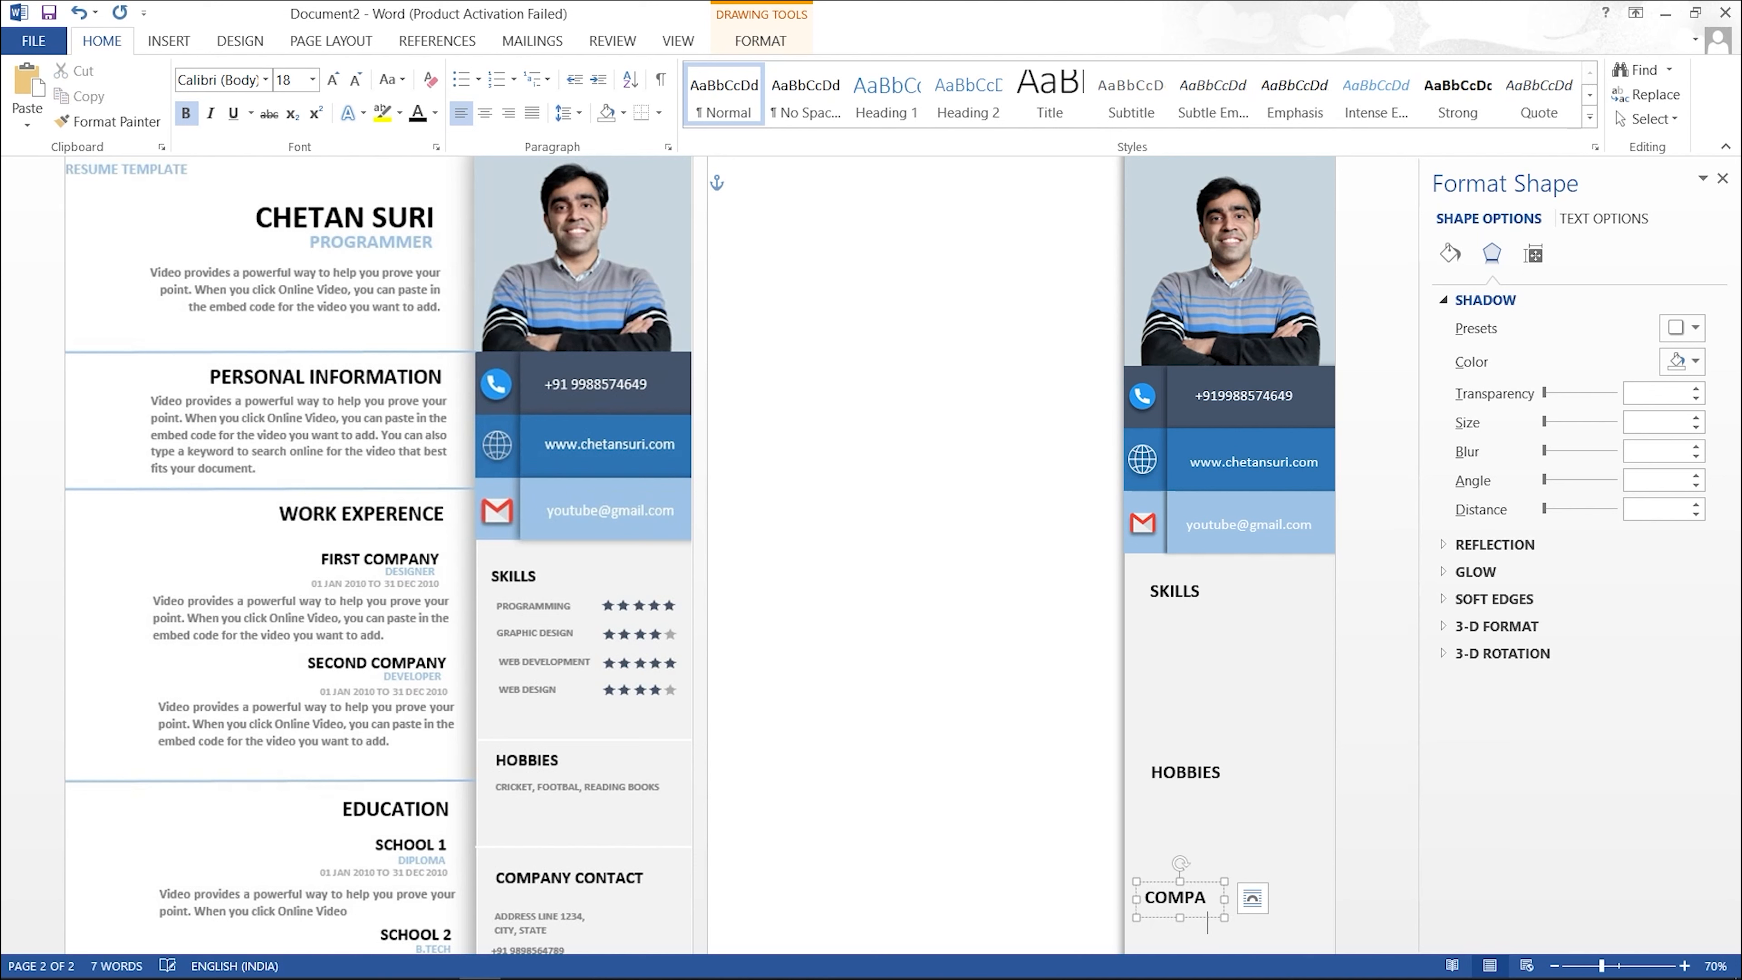
pyautogui.write('NY CONTACT')
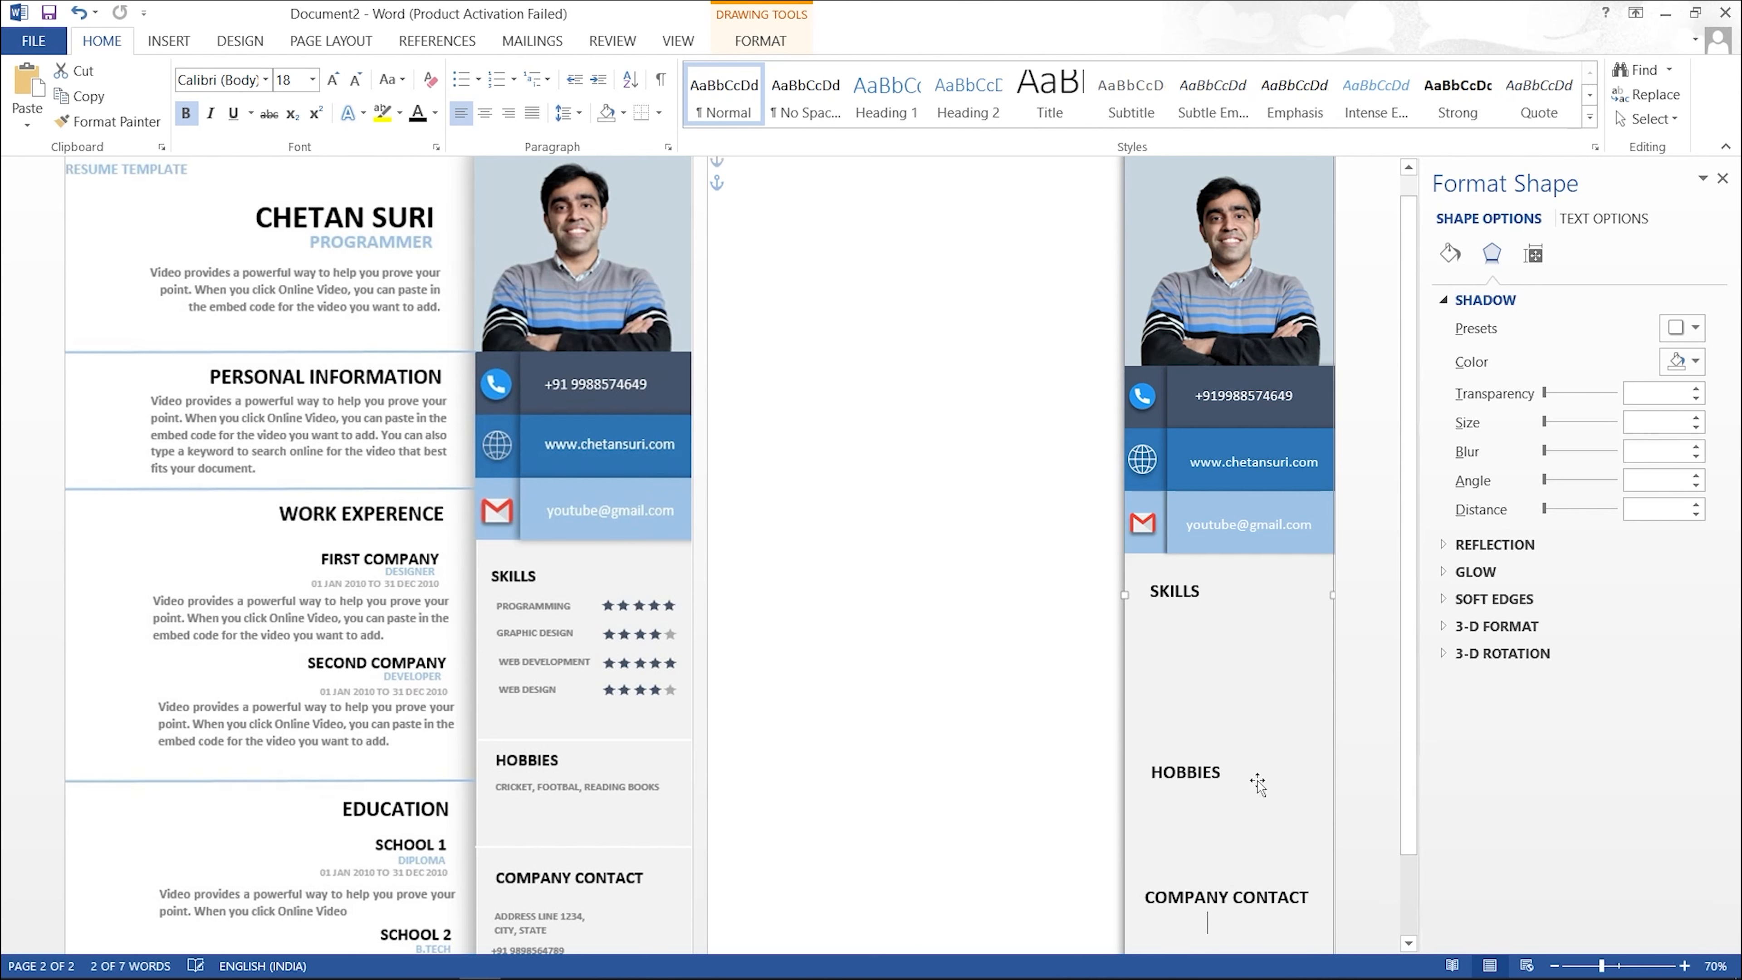
pyautogui.click(1248, 680)
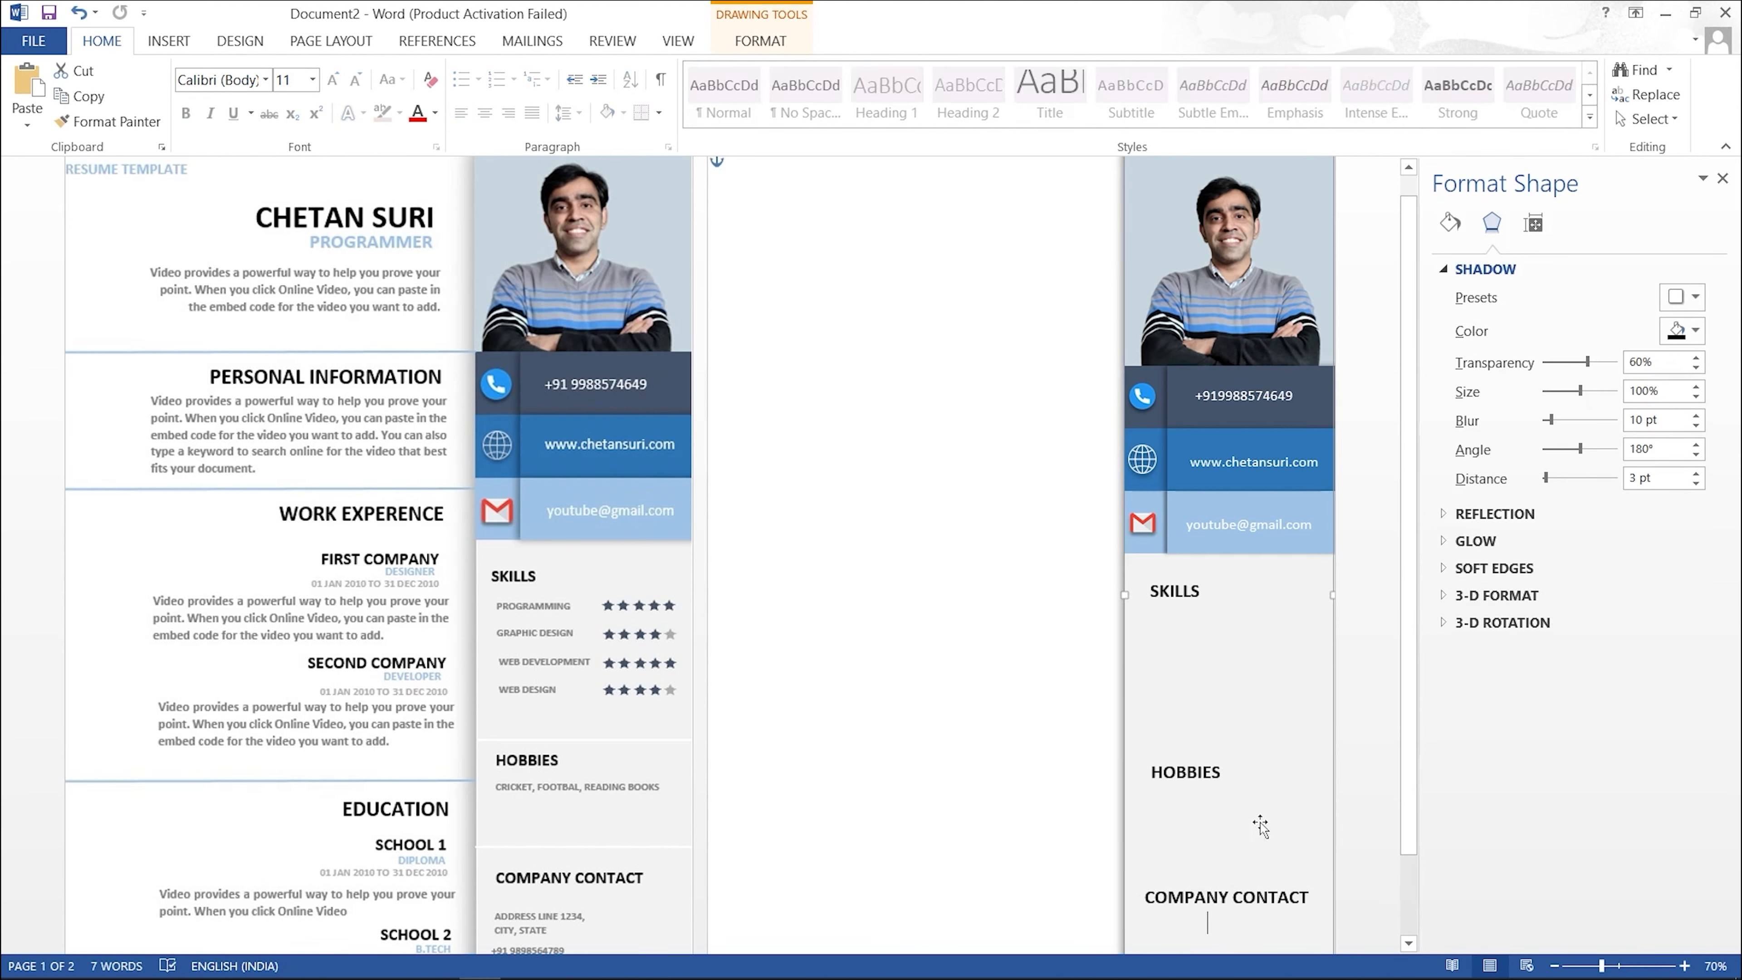
pyautogui.scroll(-2, 1224, 799)
pyautogui.click(1218, 787)
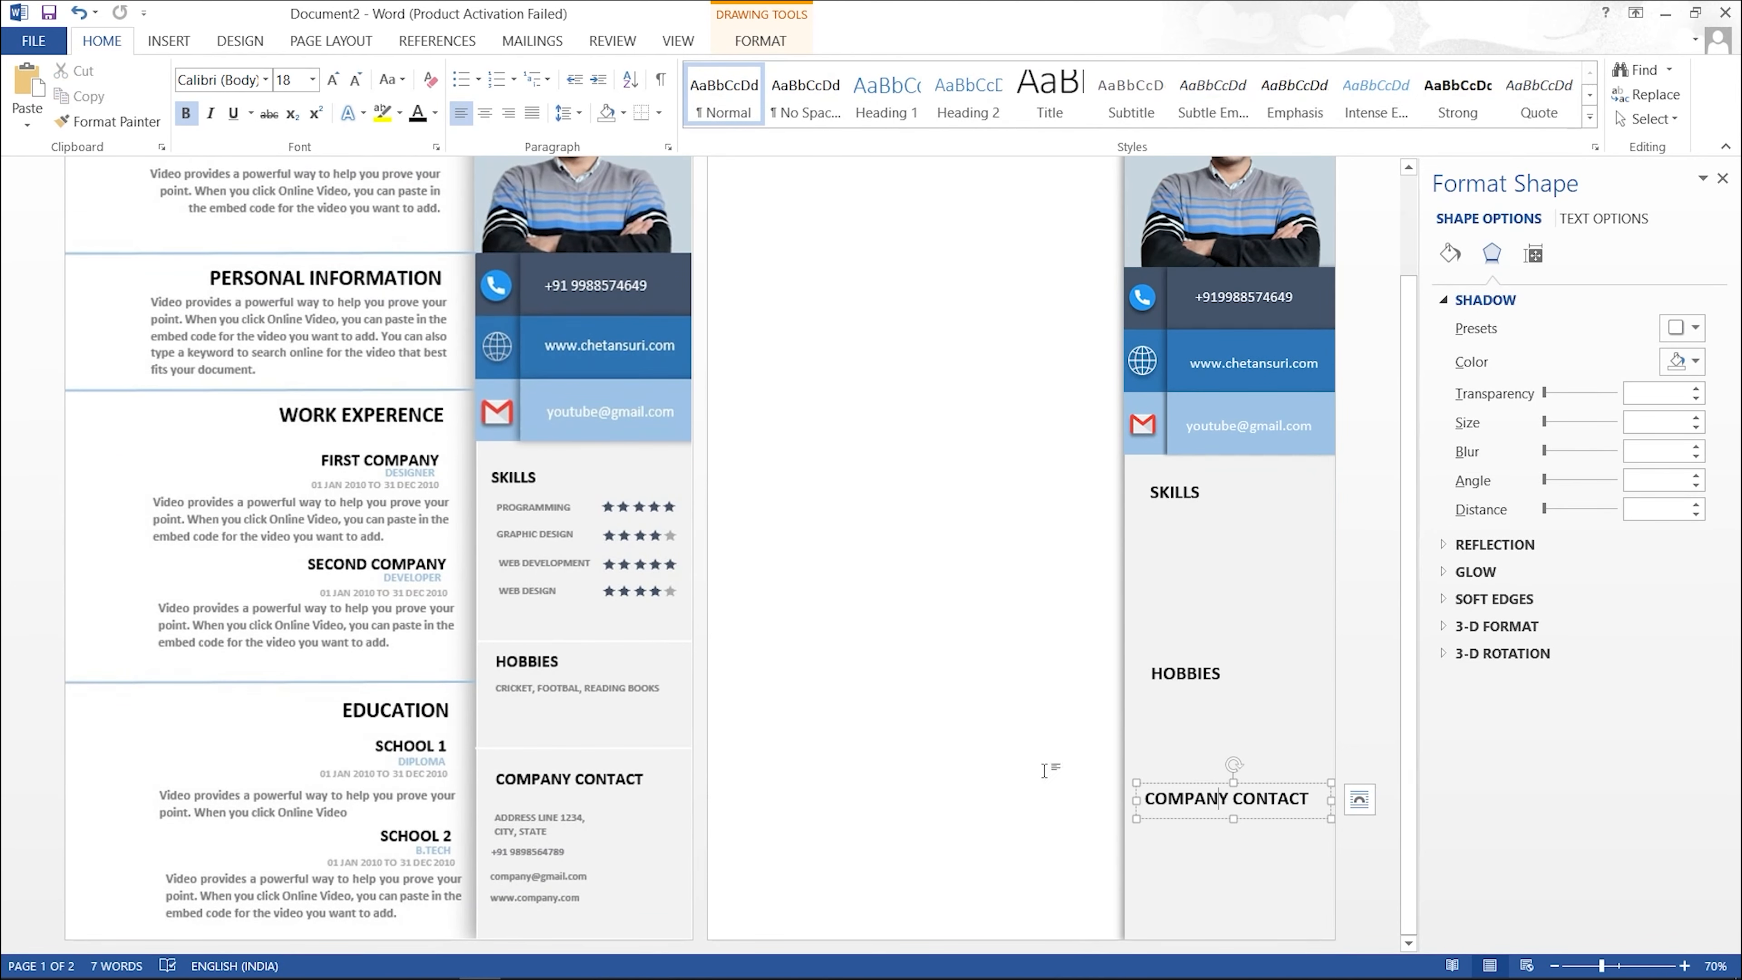
pyautogui.click(1046, 754)
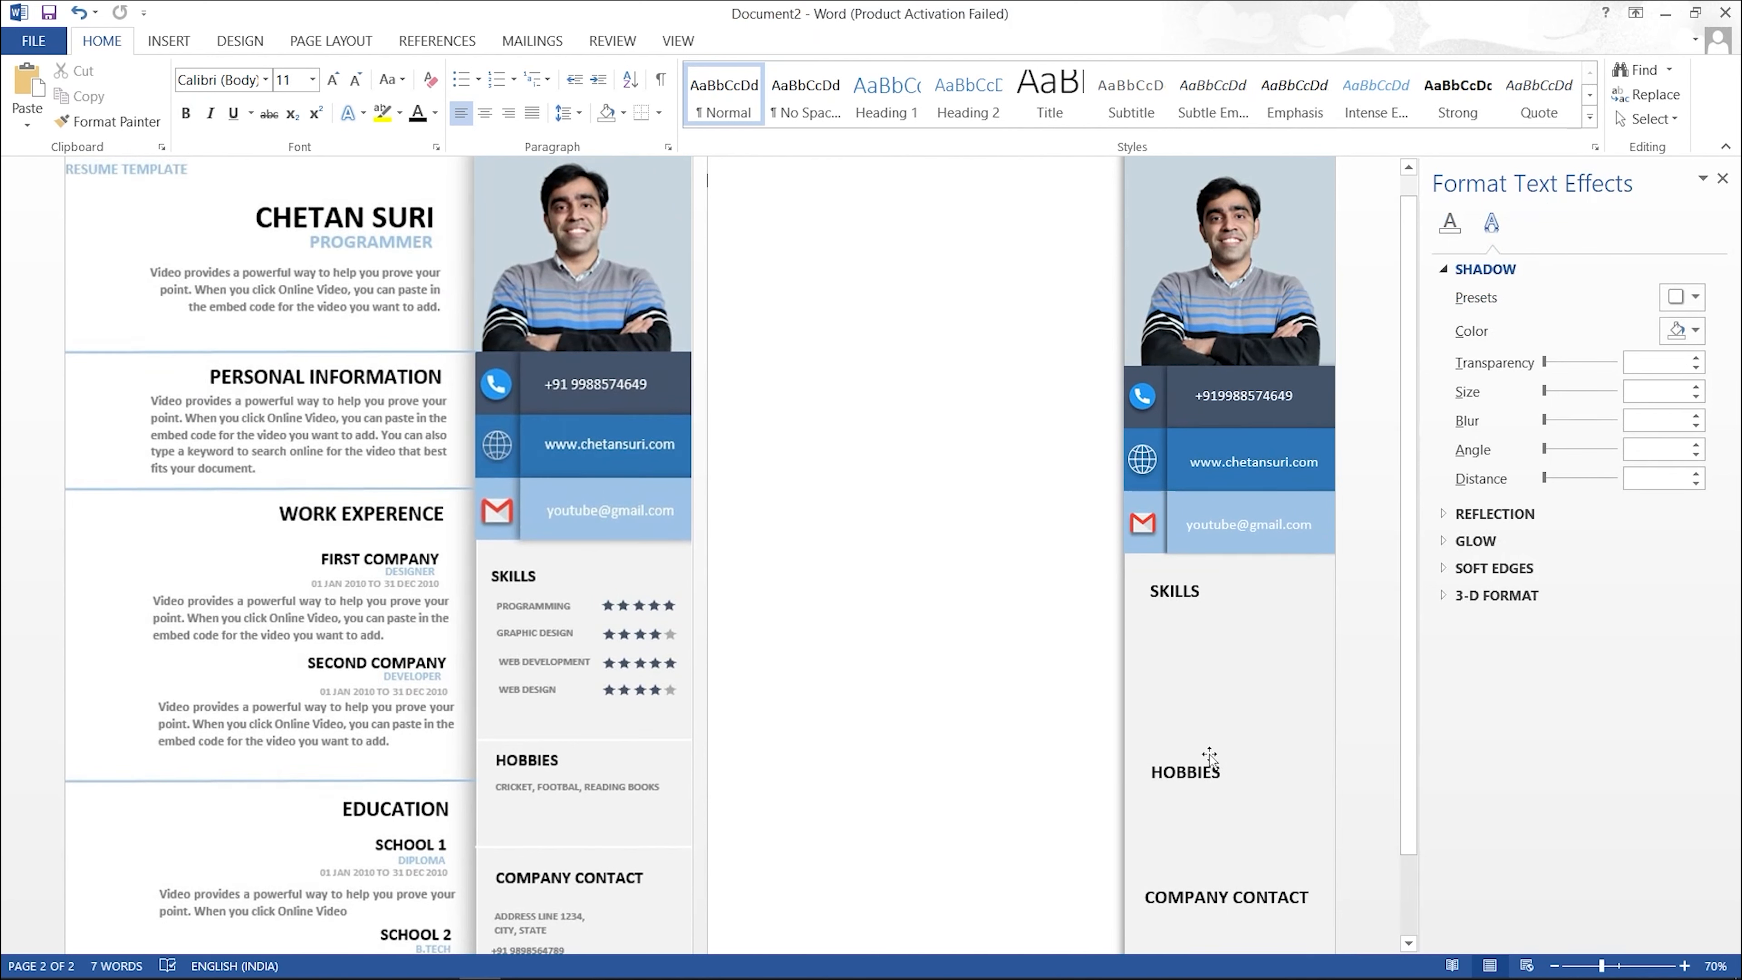
# Step: Draw a straight line above HOBBIES with a white outline at 2¼ pt weight
pyautogui.click(169, 41)
pyautogui.click(337, 113)
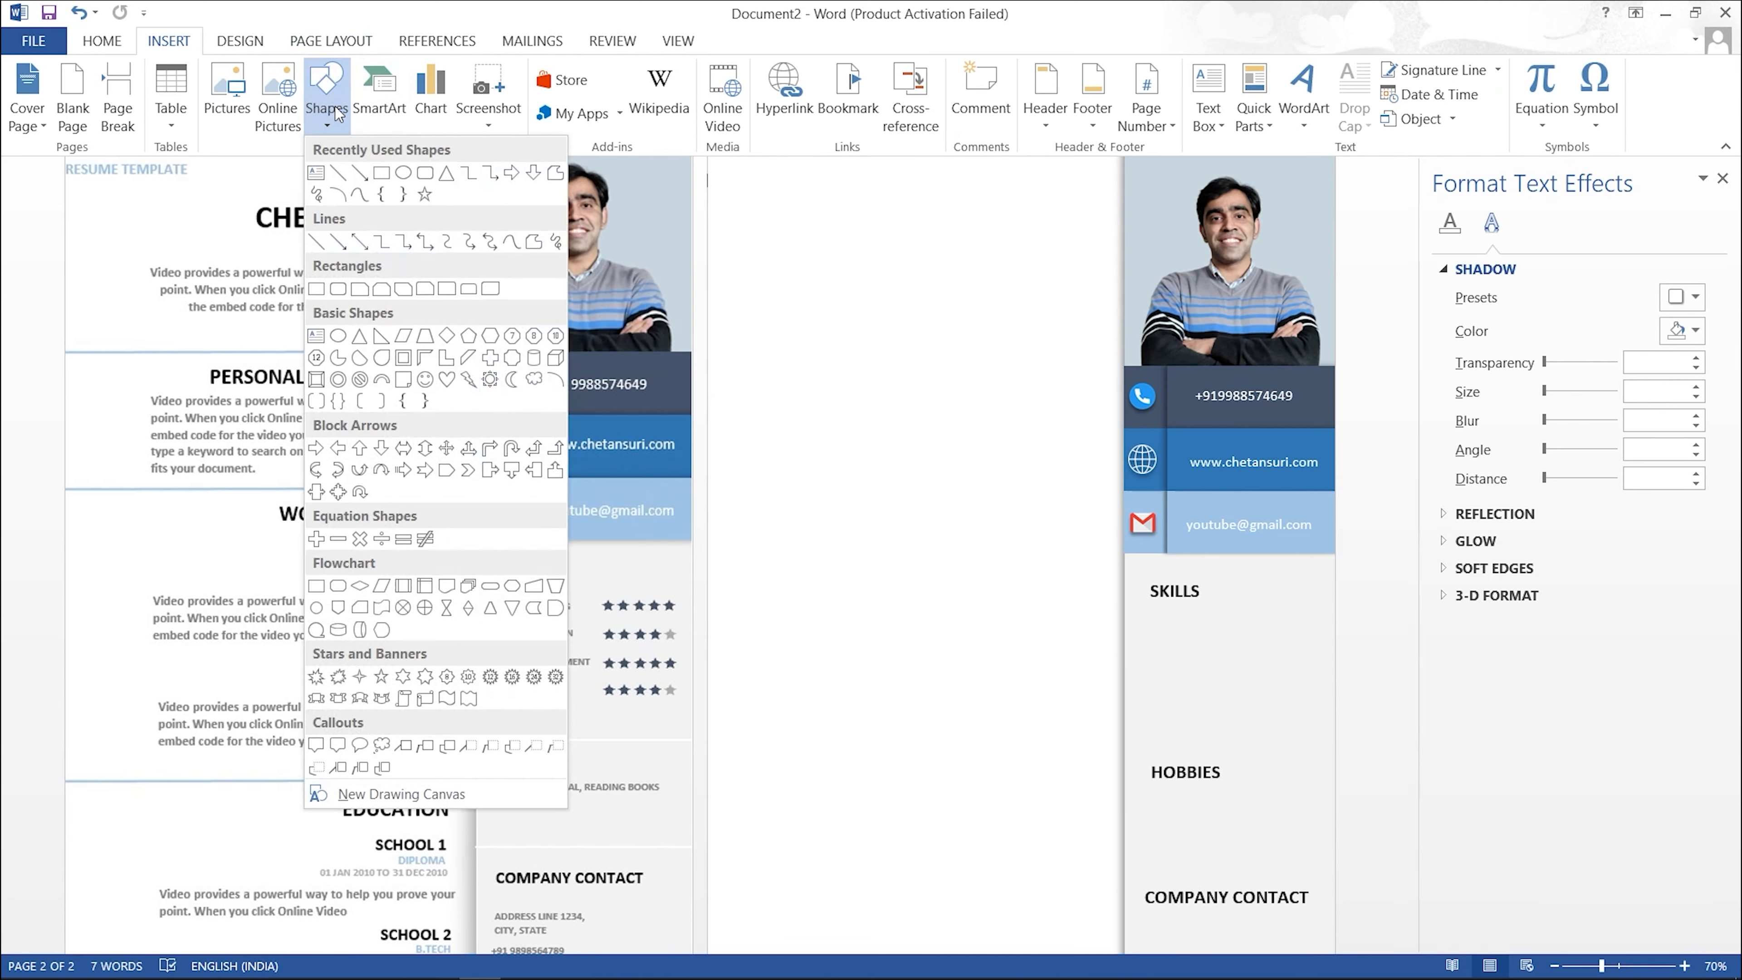
pyautogui.click(343, 175)
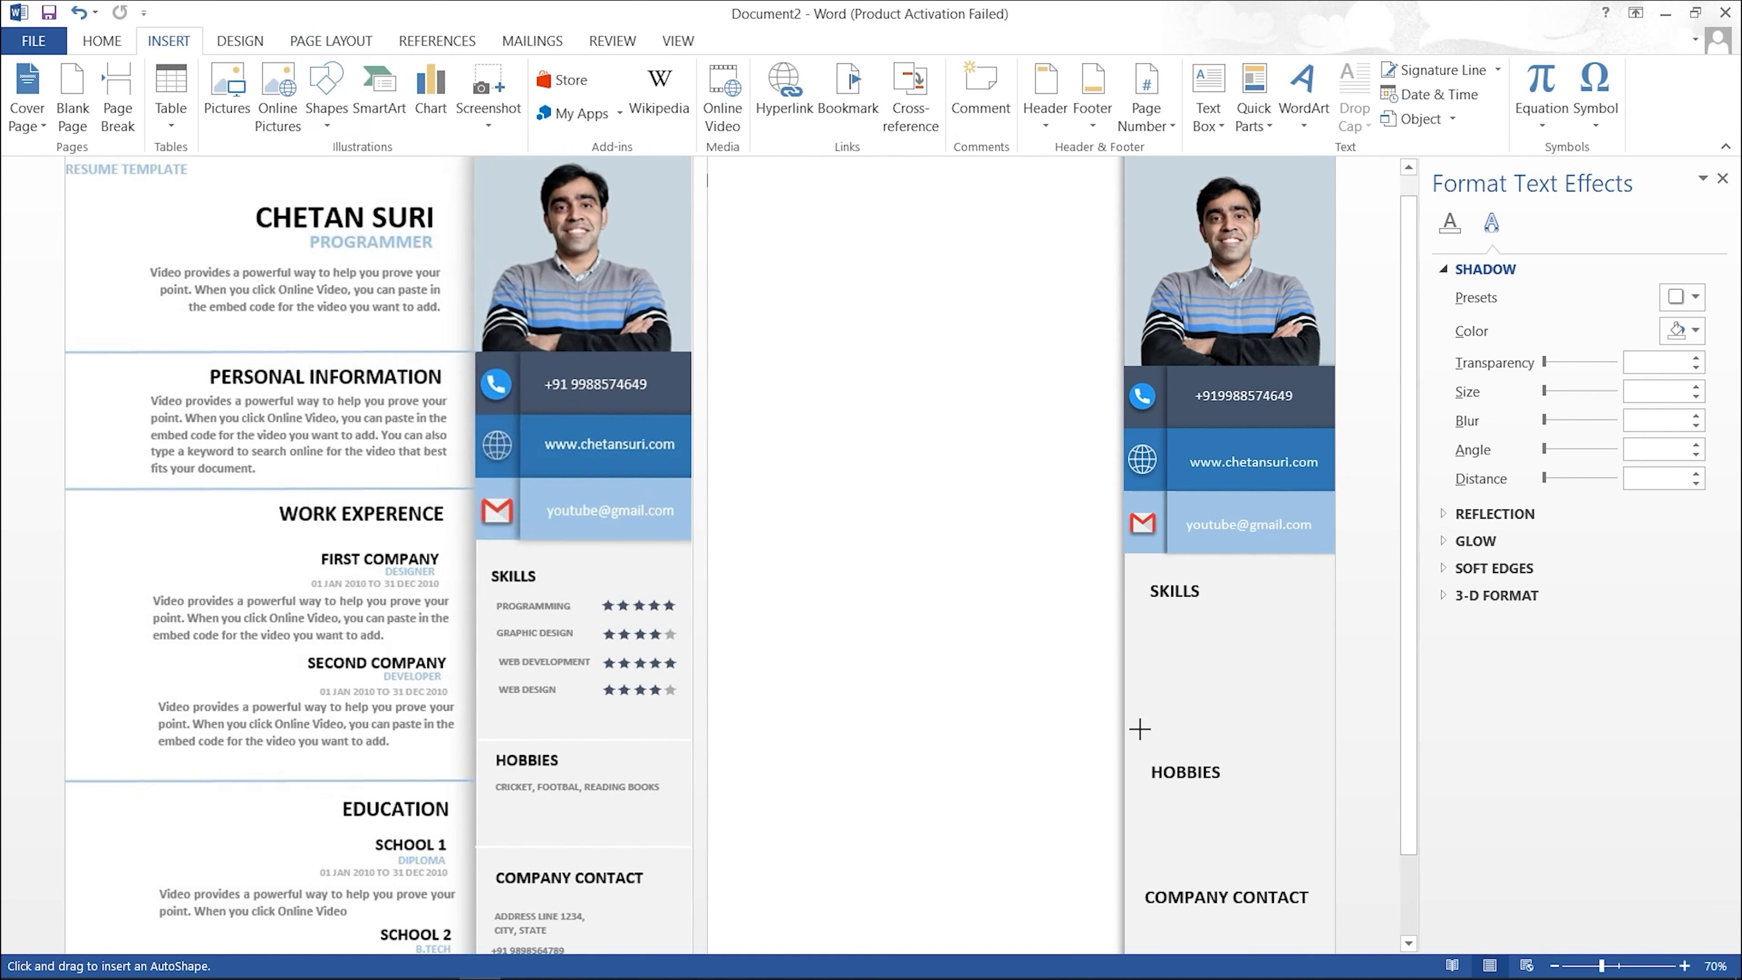
pyautogui.moveTo(1124, 735); pyautogui.dragTo(1330, 750)
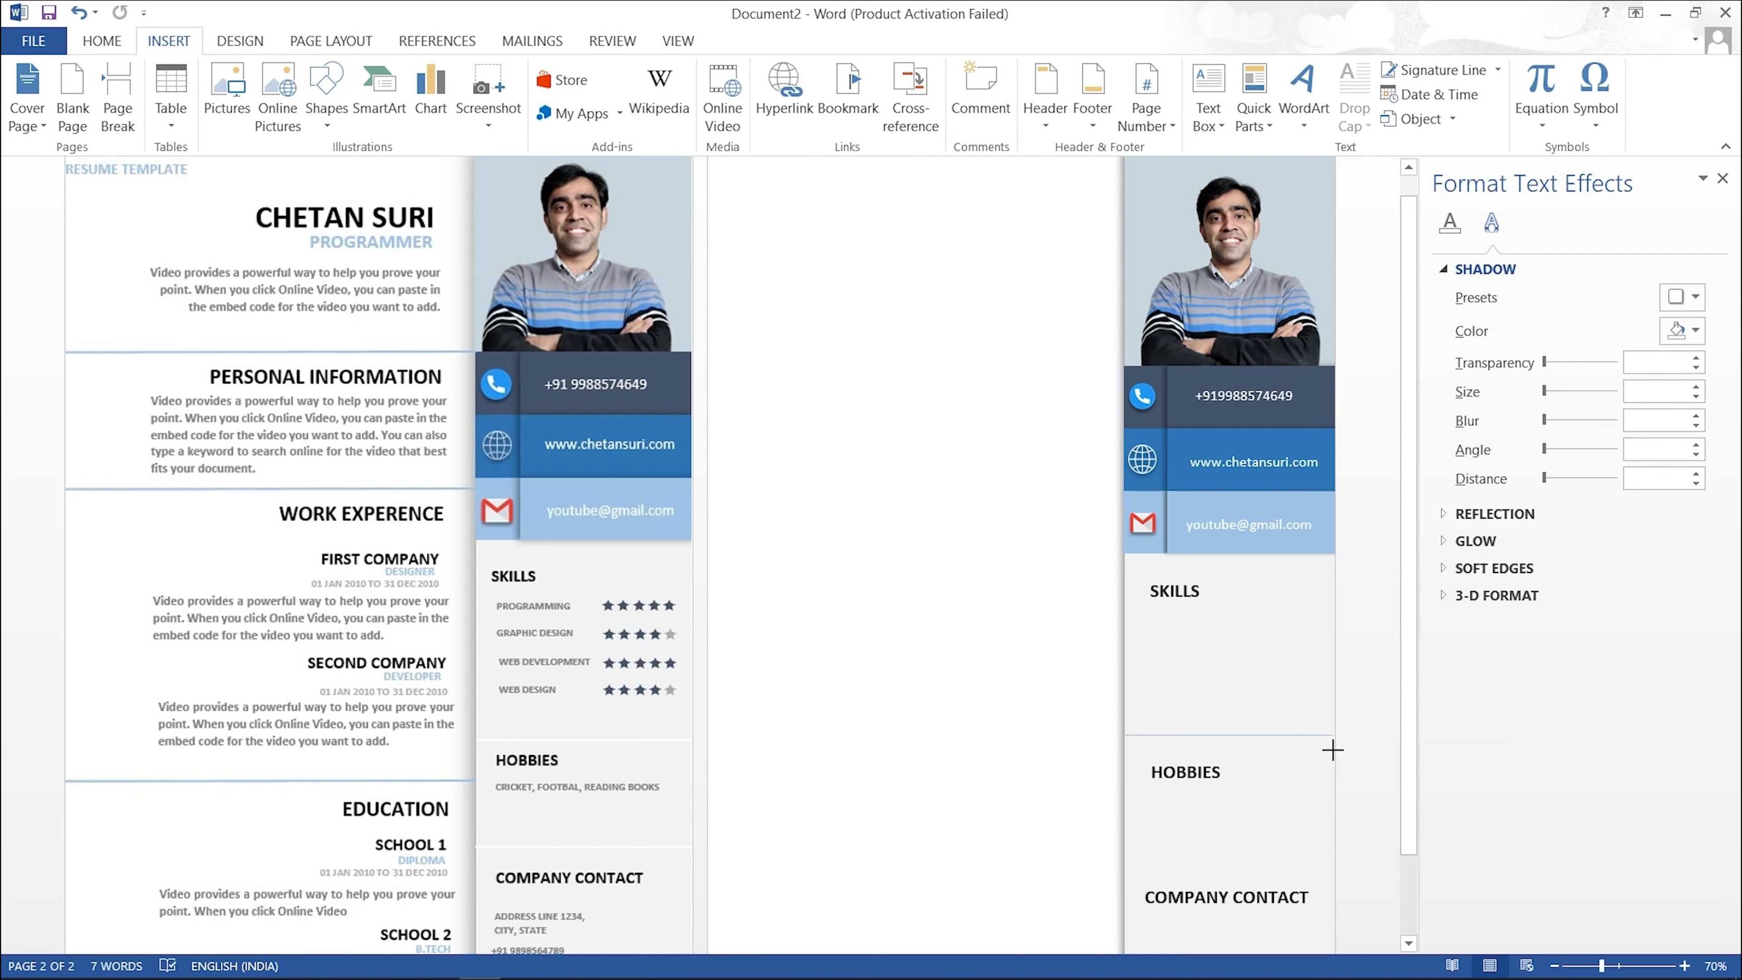
pyautogui.moveTo(1334, 750); pyautogui.dragTo(1334, 750)
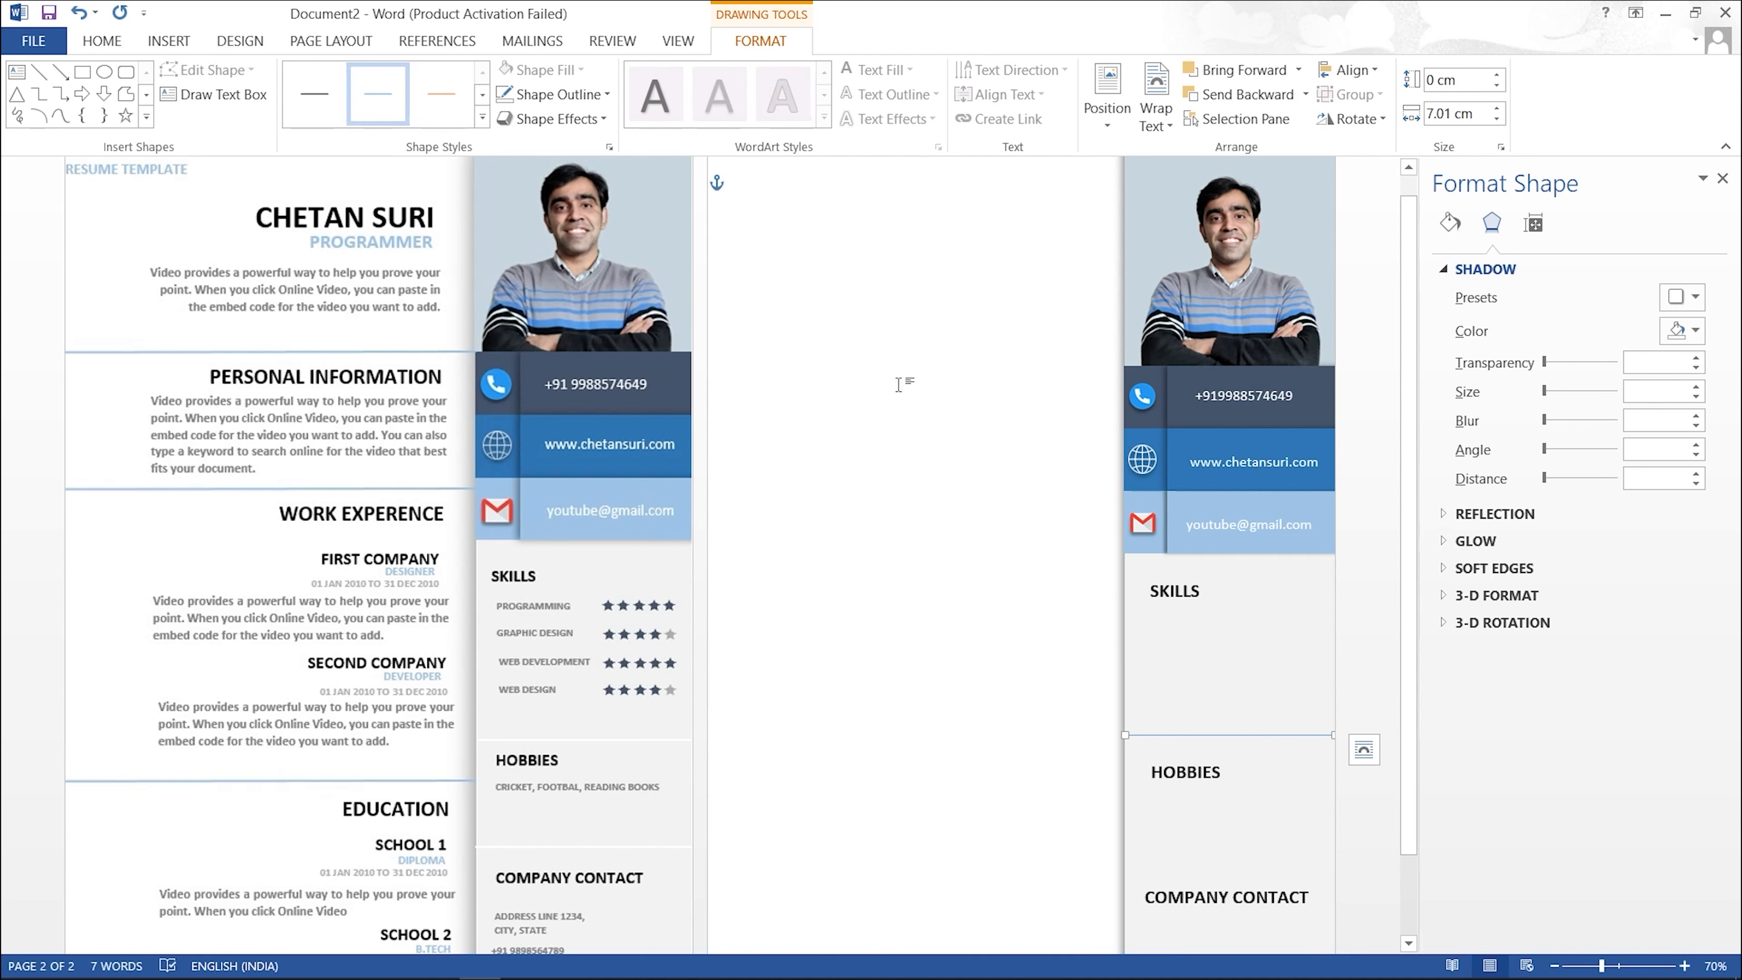
pyautogui.click(603, 101)
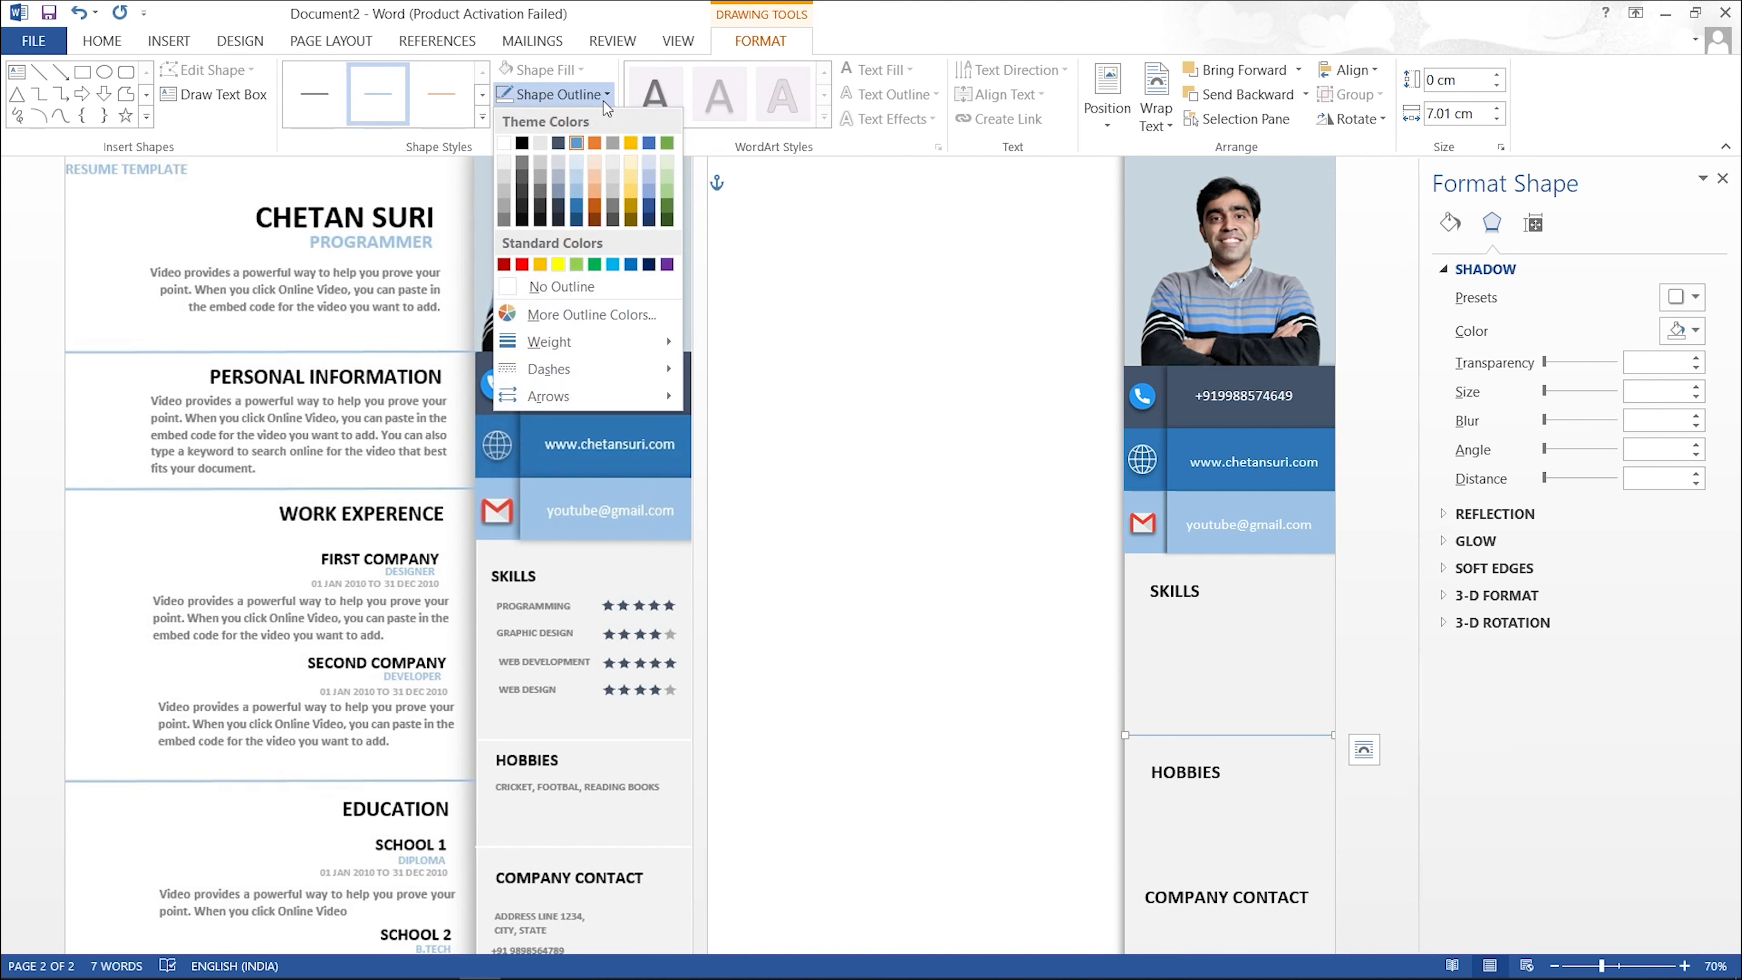
pyautogui.click(505, 146)
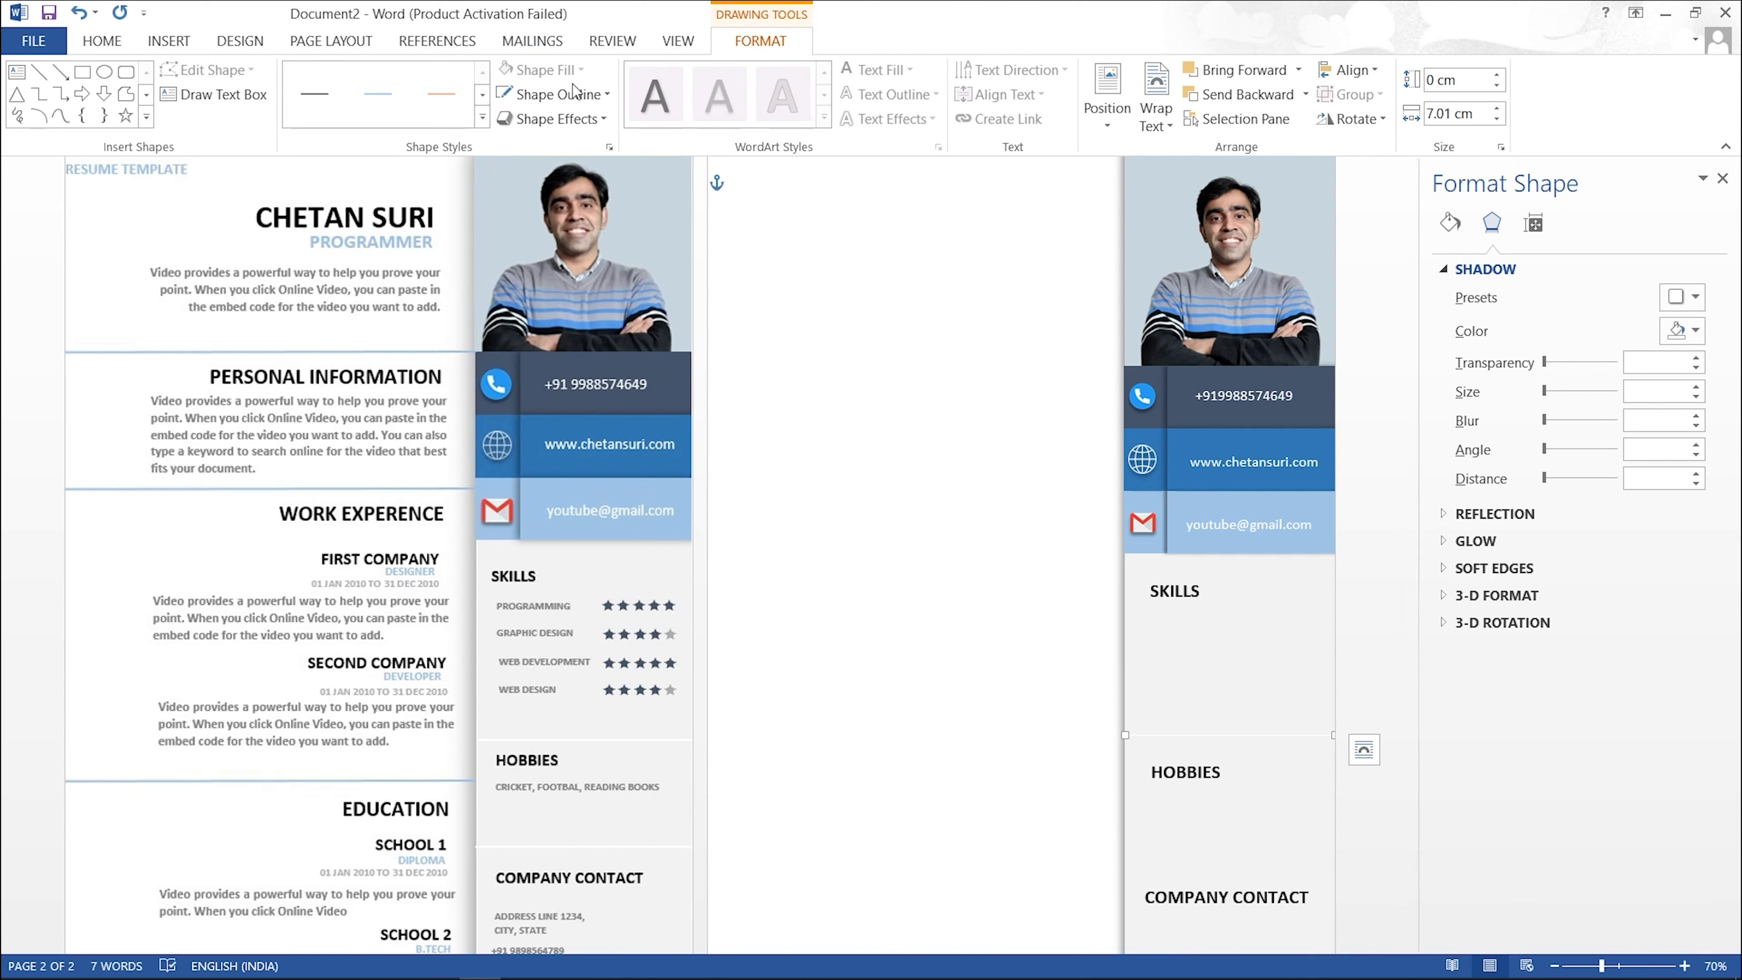
pyautogui.click(594, 97)
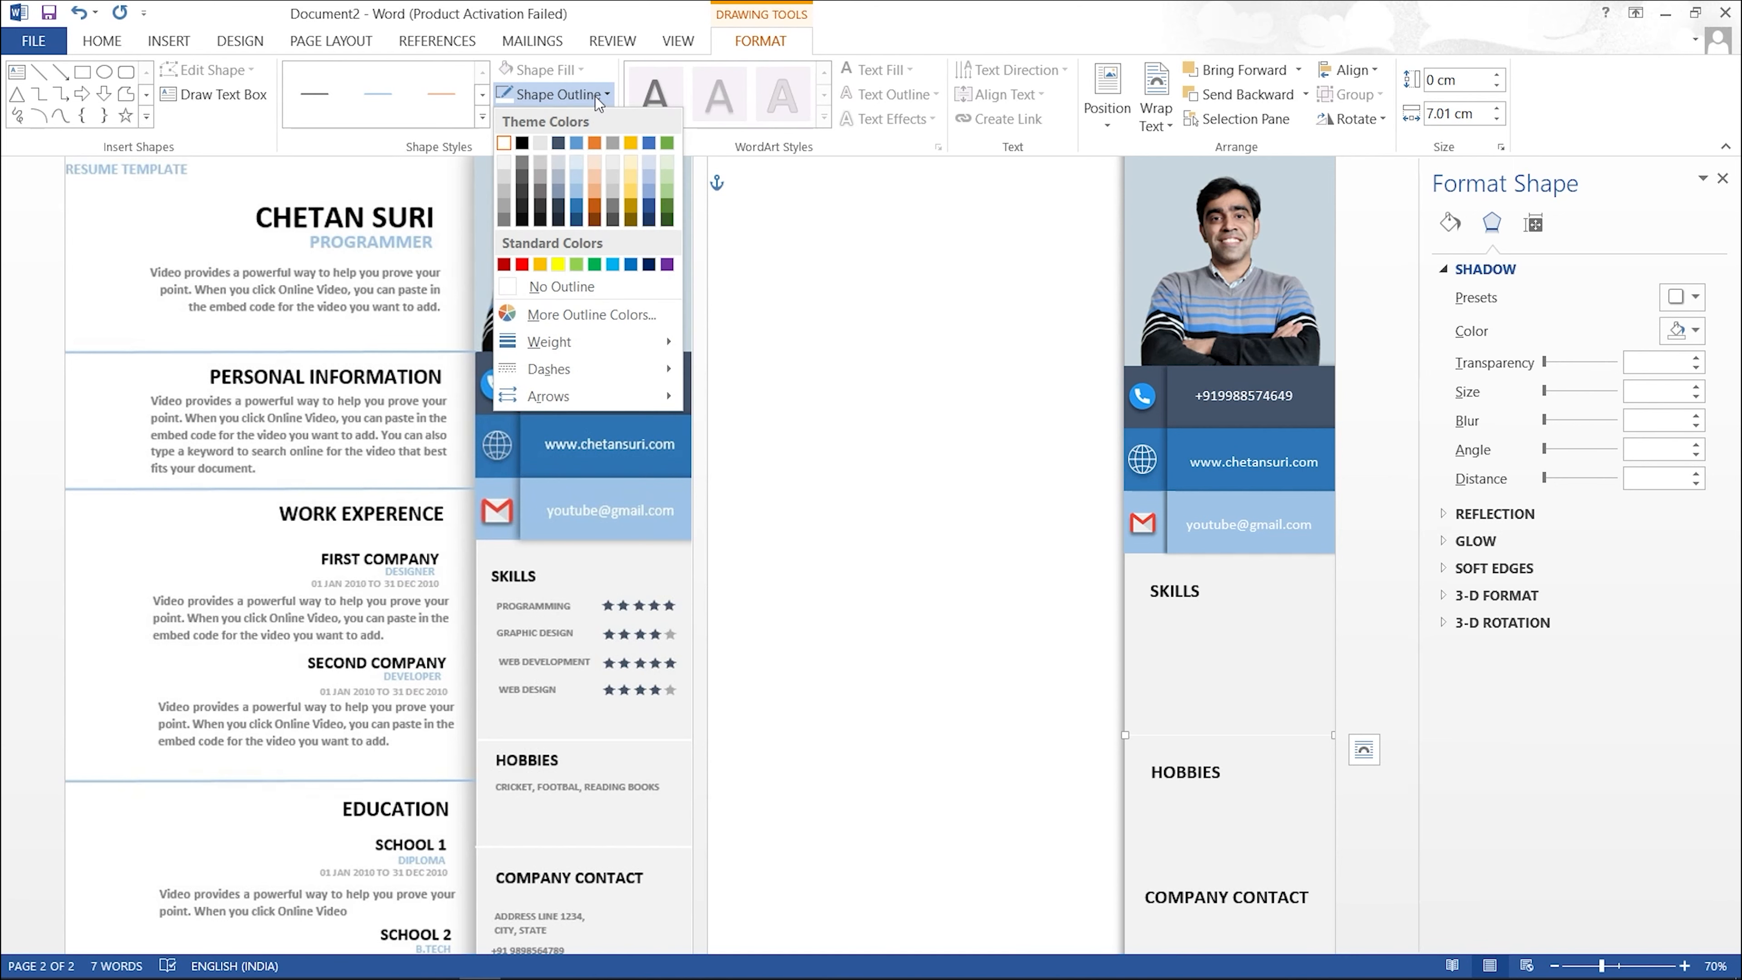
pyautogui.moveTo(626, 349)
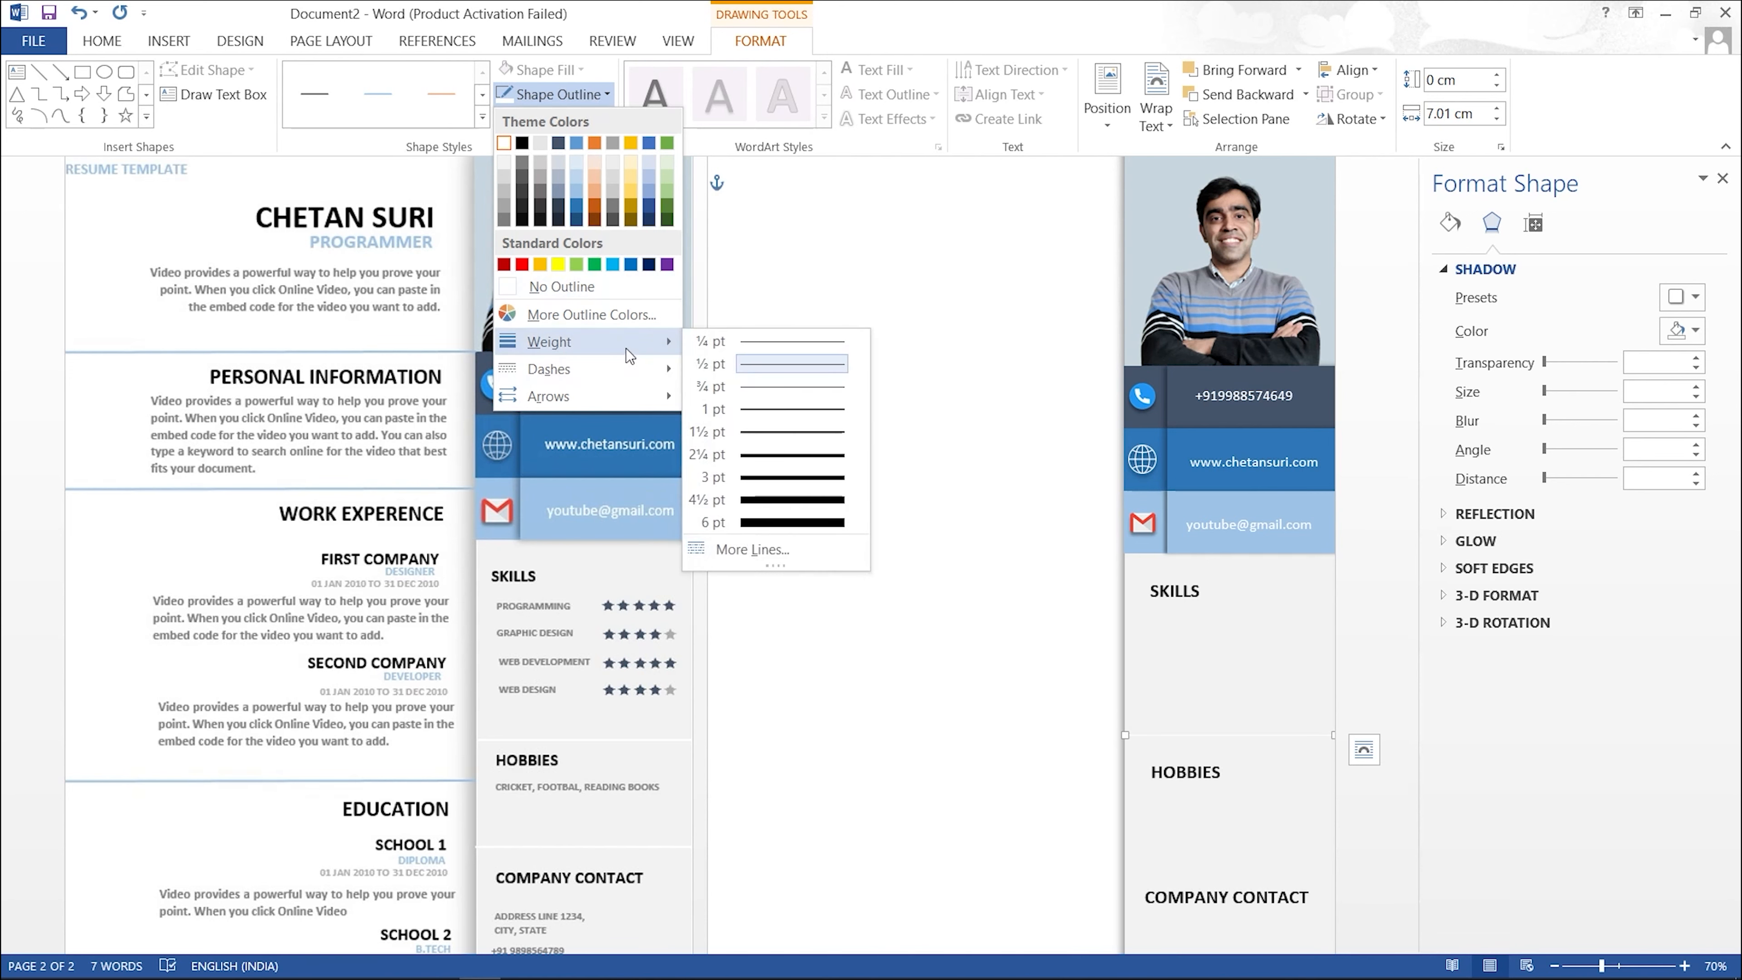
pyautogui.click(798, 455)
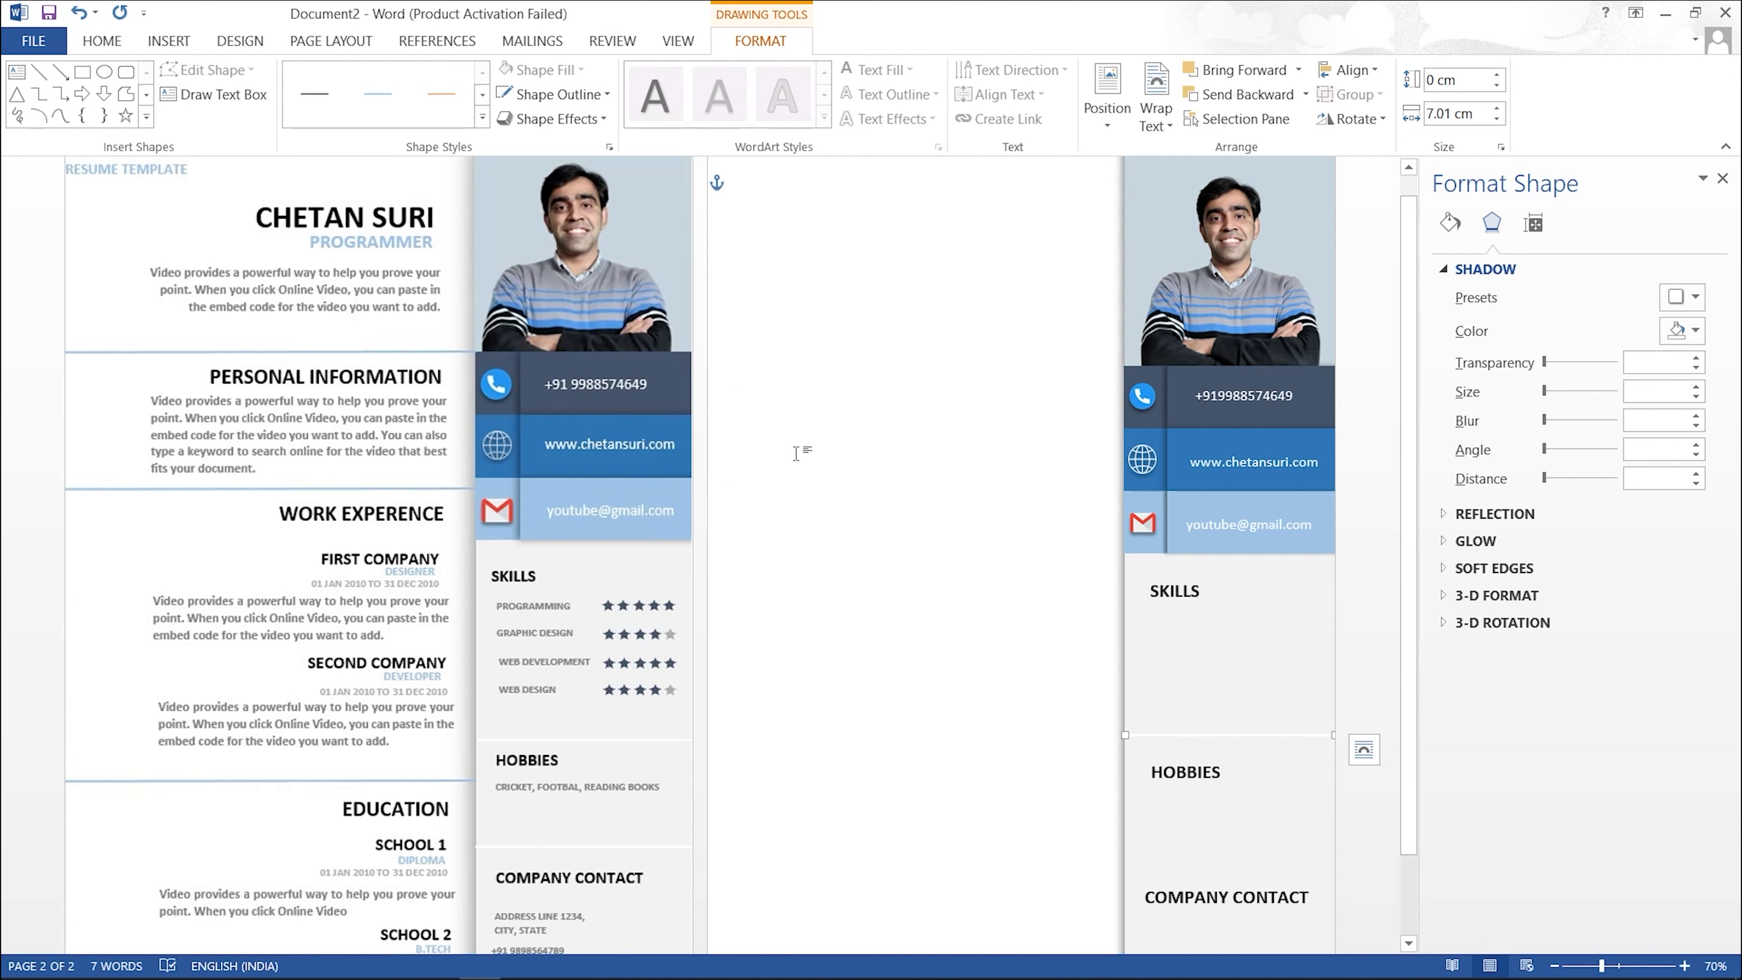
pyautogui.click(922, 617)
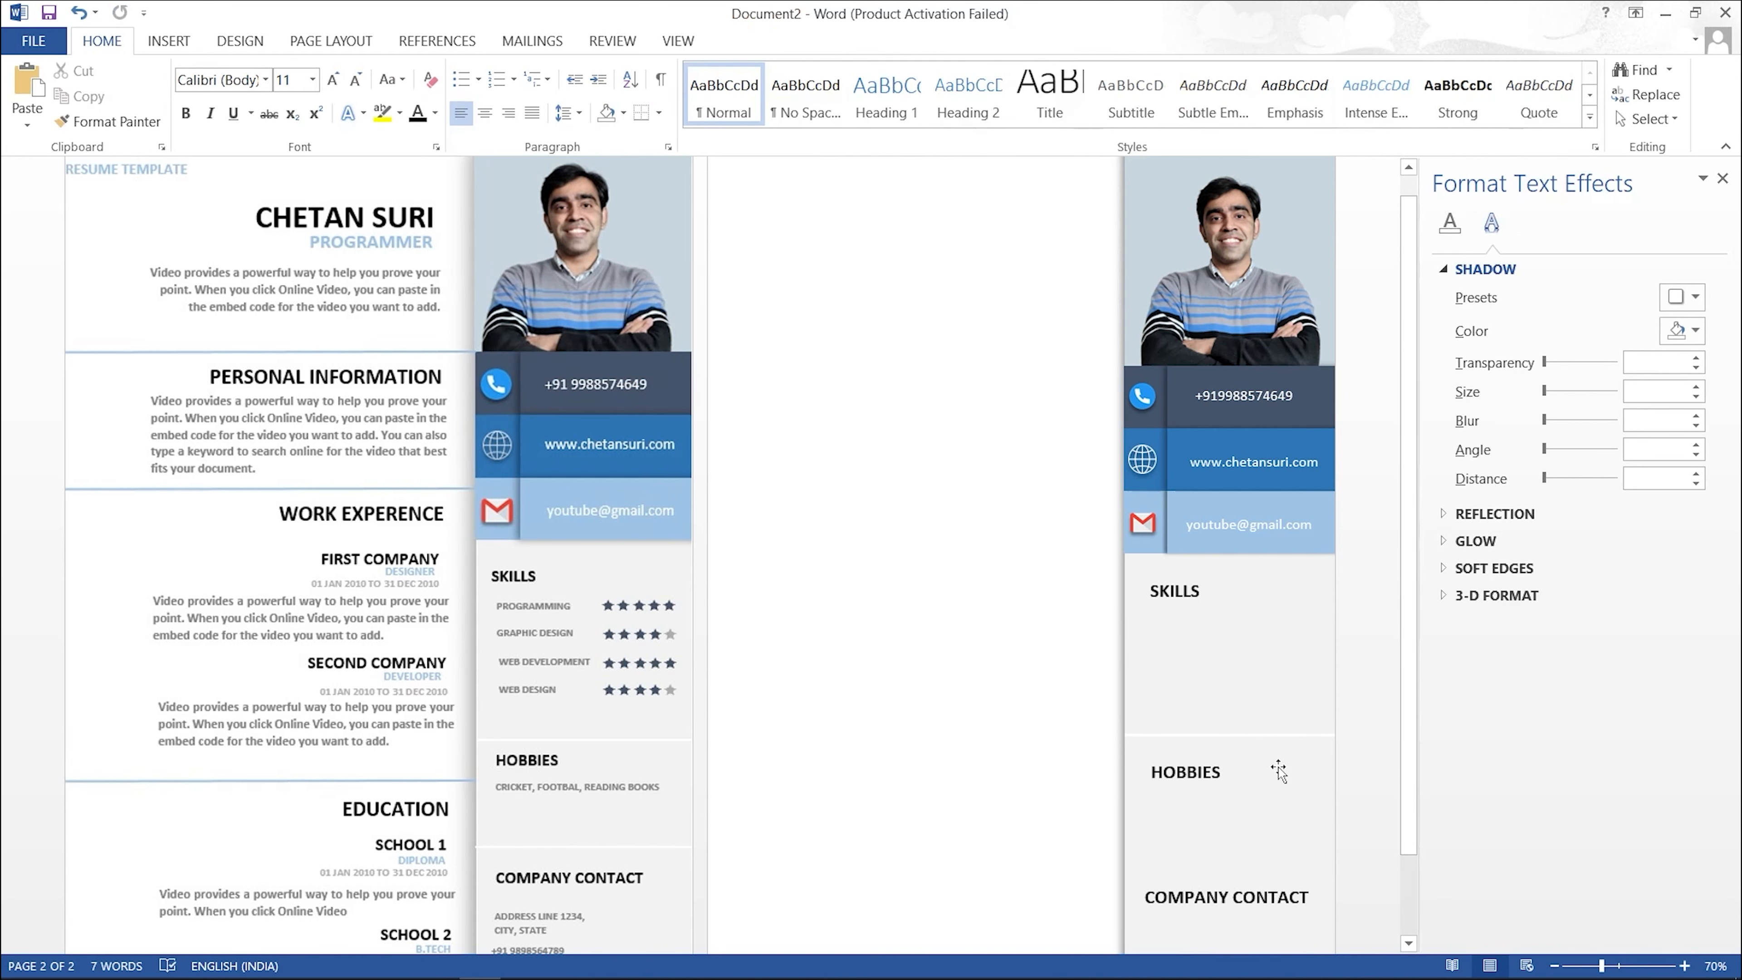
# Step: Duplicate the divider line and position the copy just above COMPANY CONTACT
pyautogui.click(1275, 741)
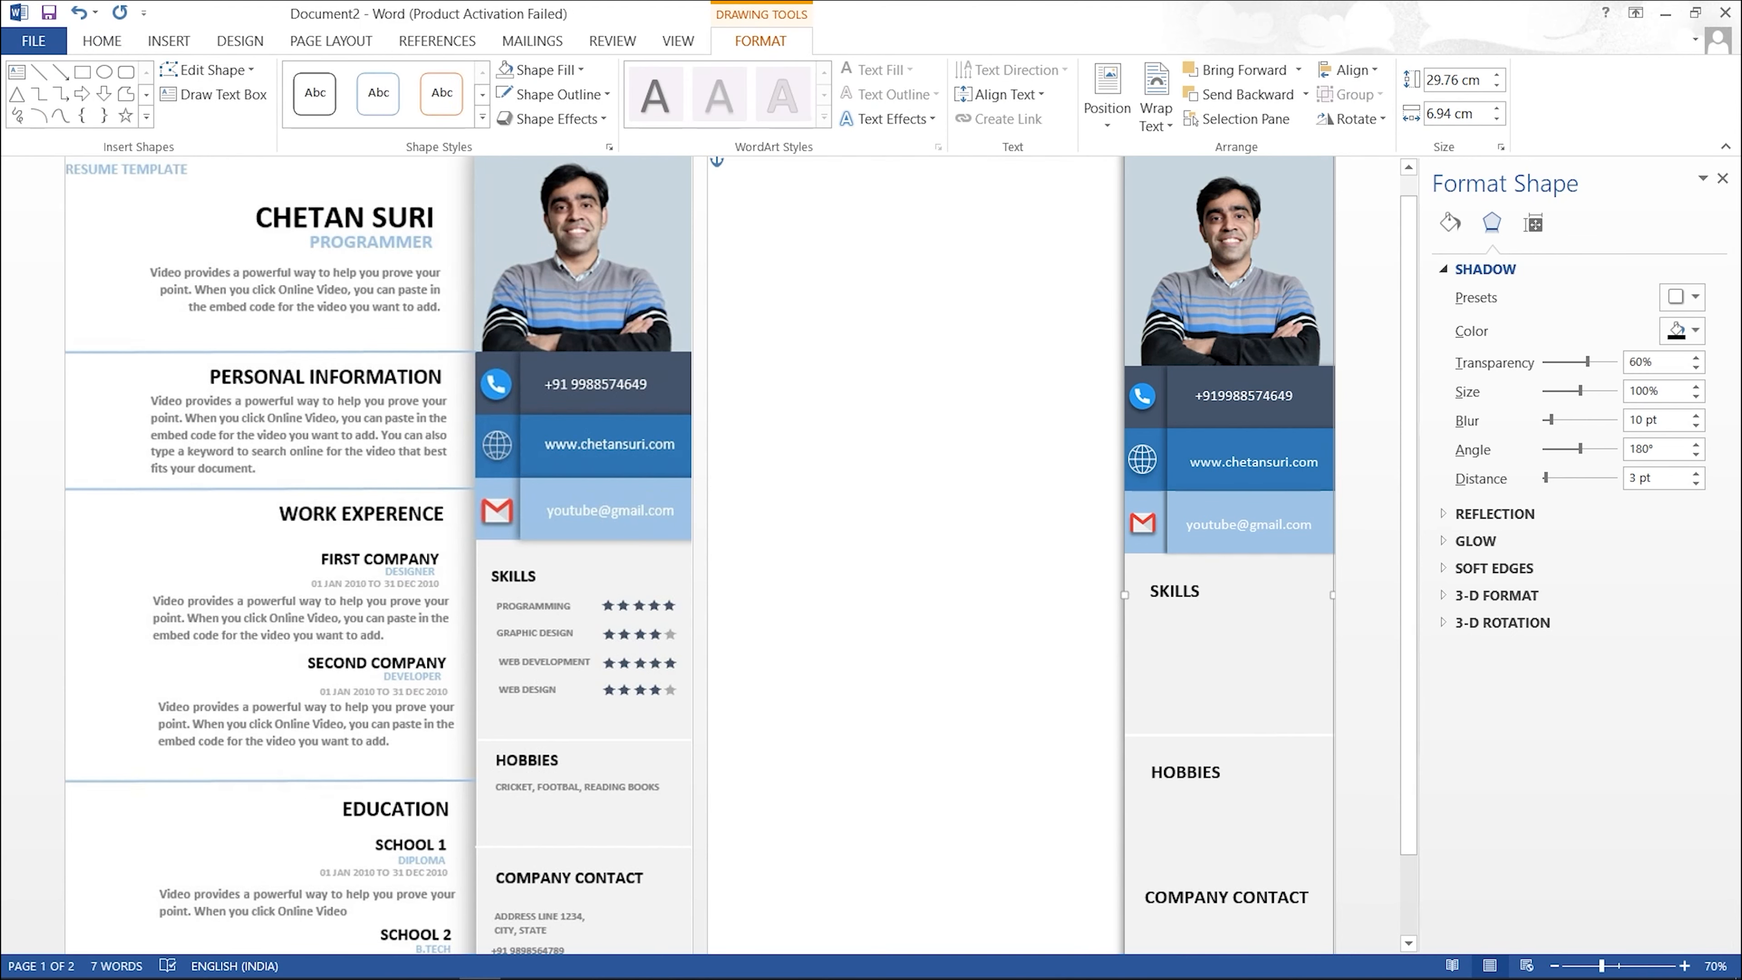
pyautogui.click(1280, 739)
pyautogui.press('Down')
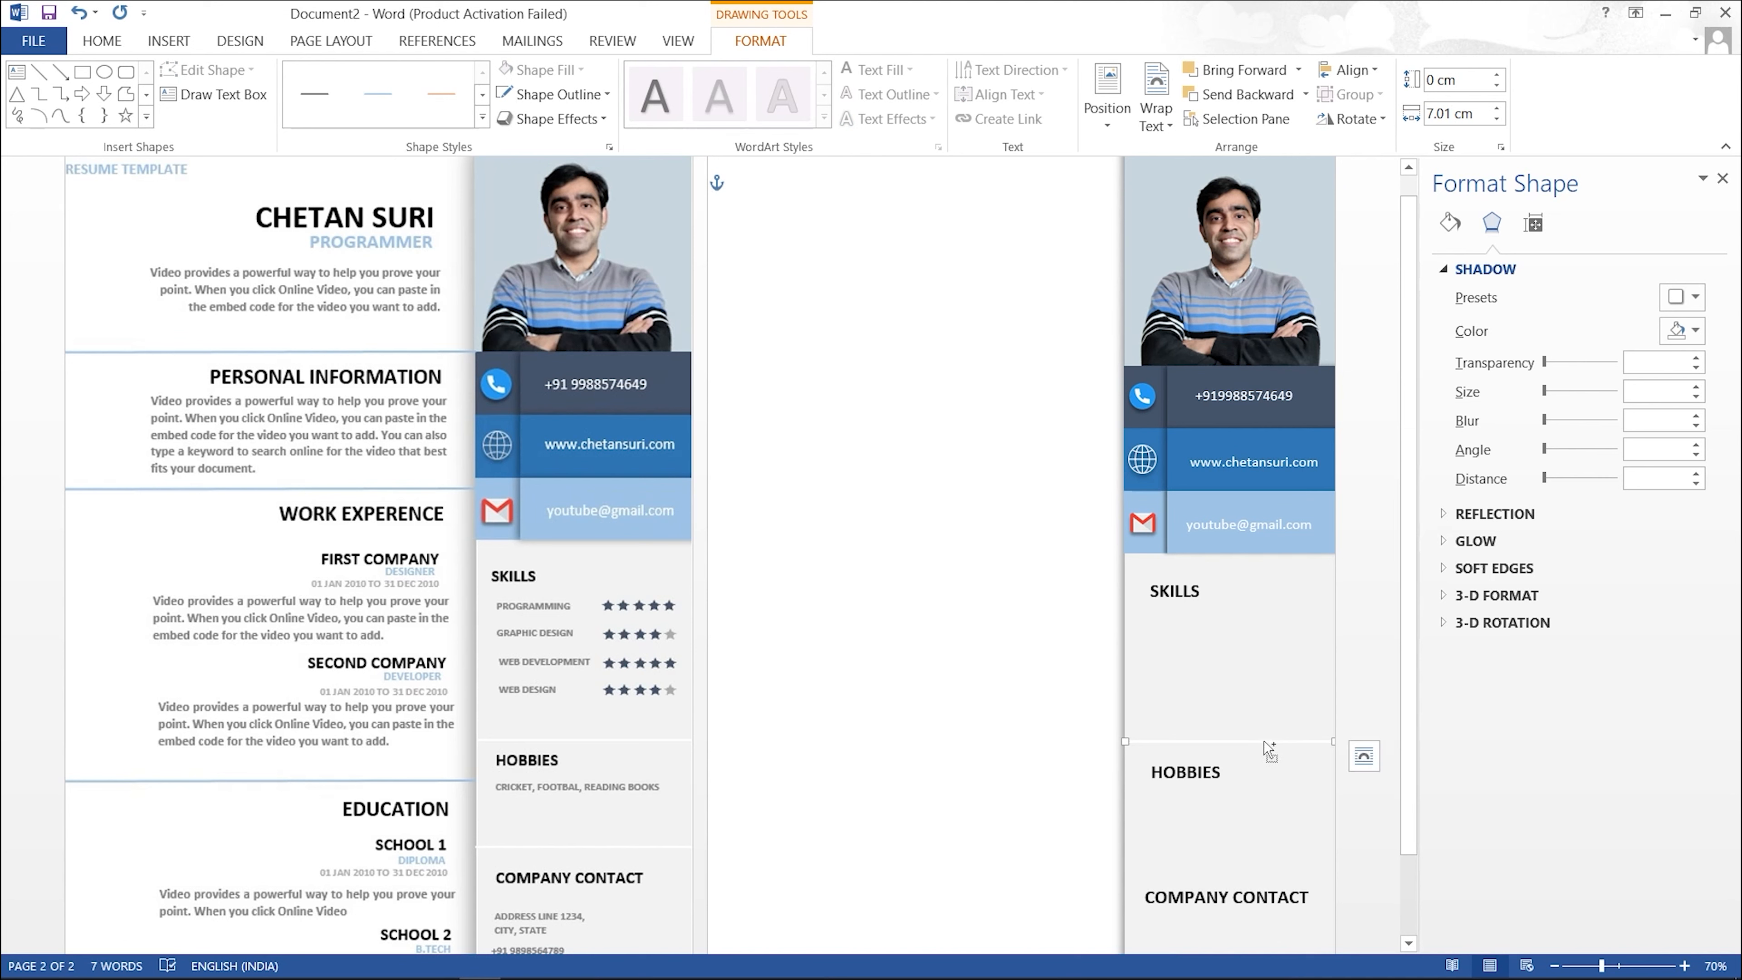
pyautogui.moveTo(1264, 743); pyautogui.dragTo(1248, 879)
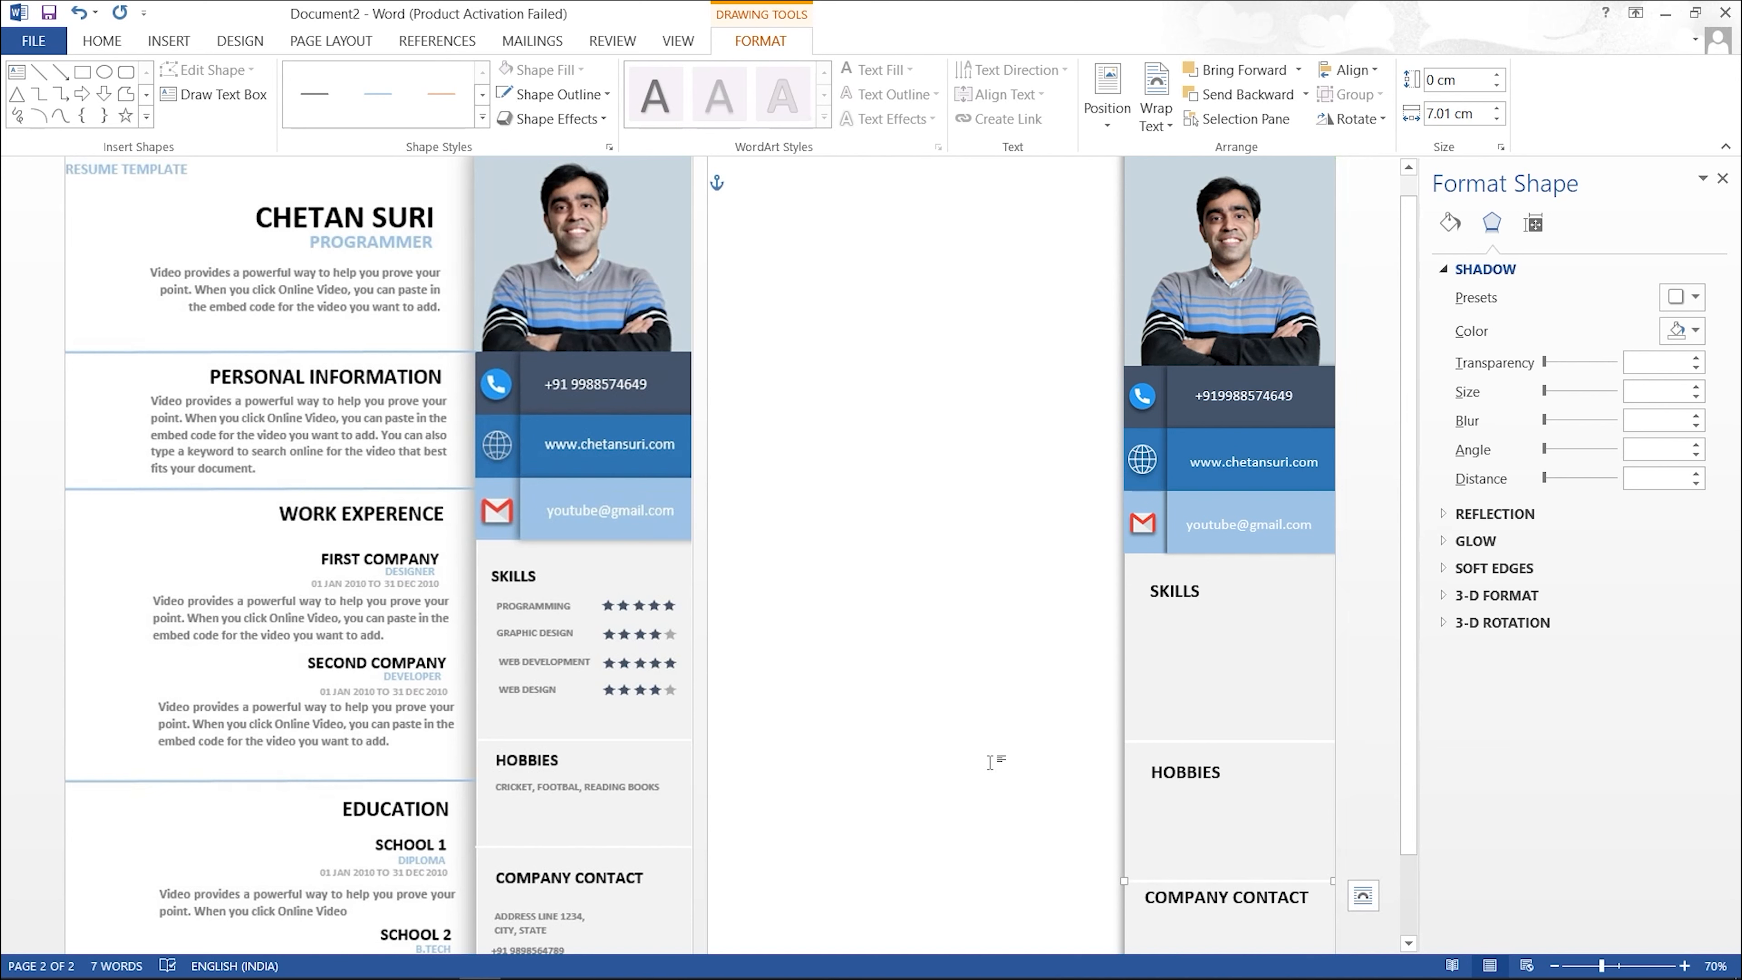
pyautogui.scroll(-3, 1081, 740)
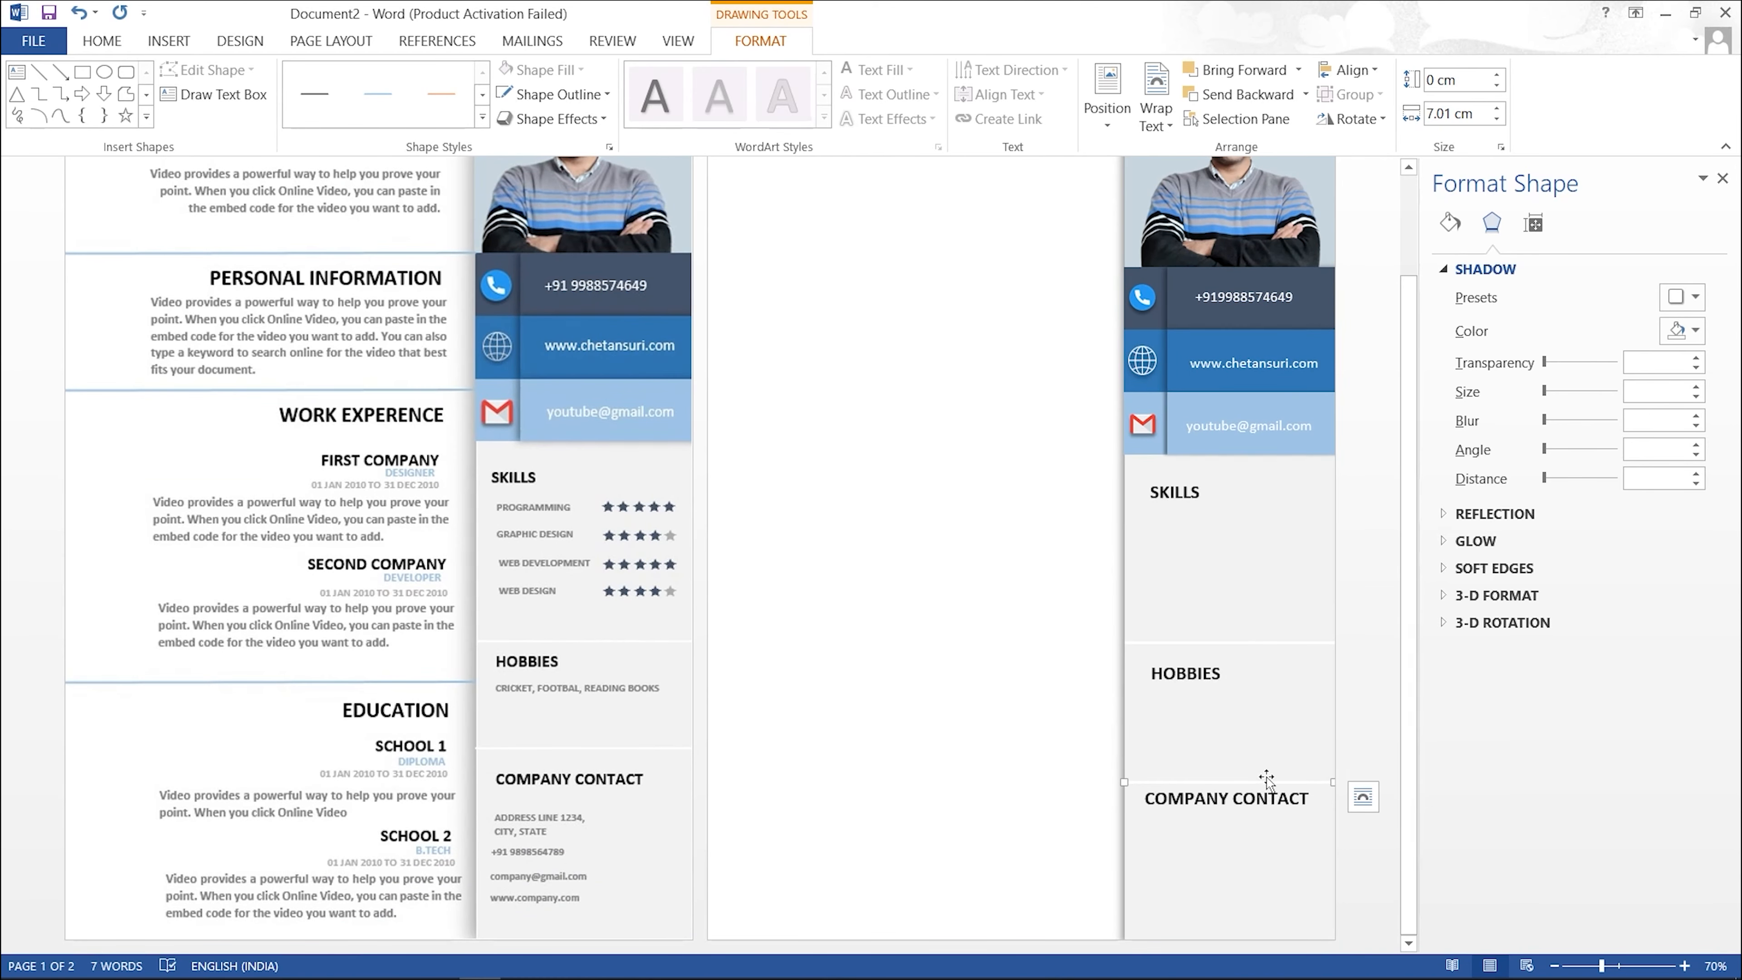
pyautogui.press('Up')
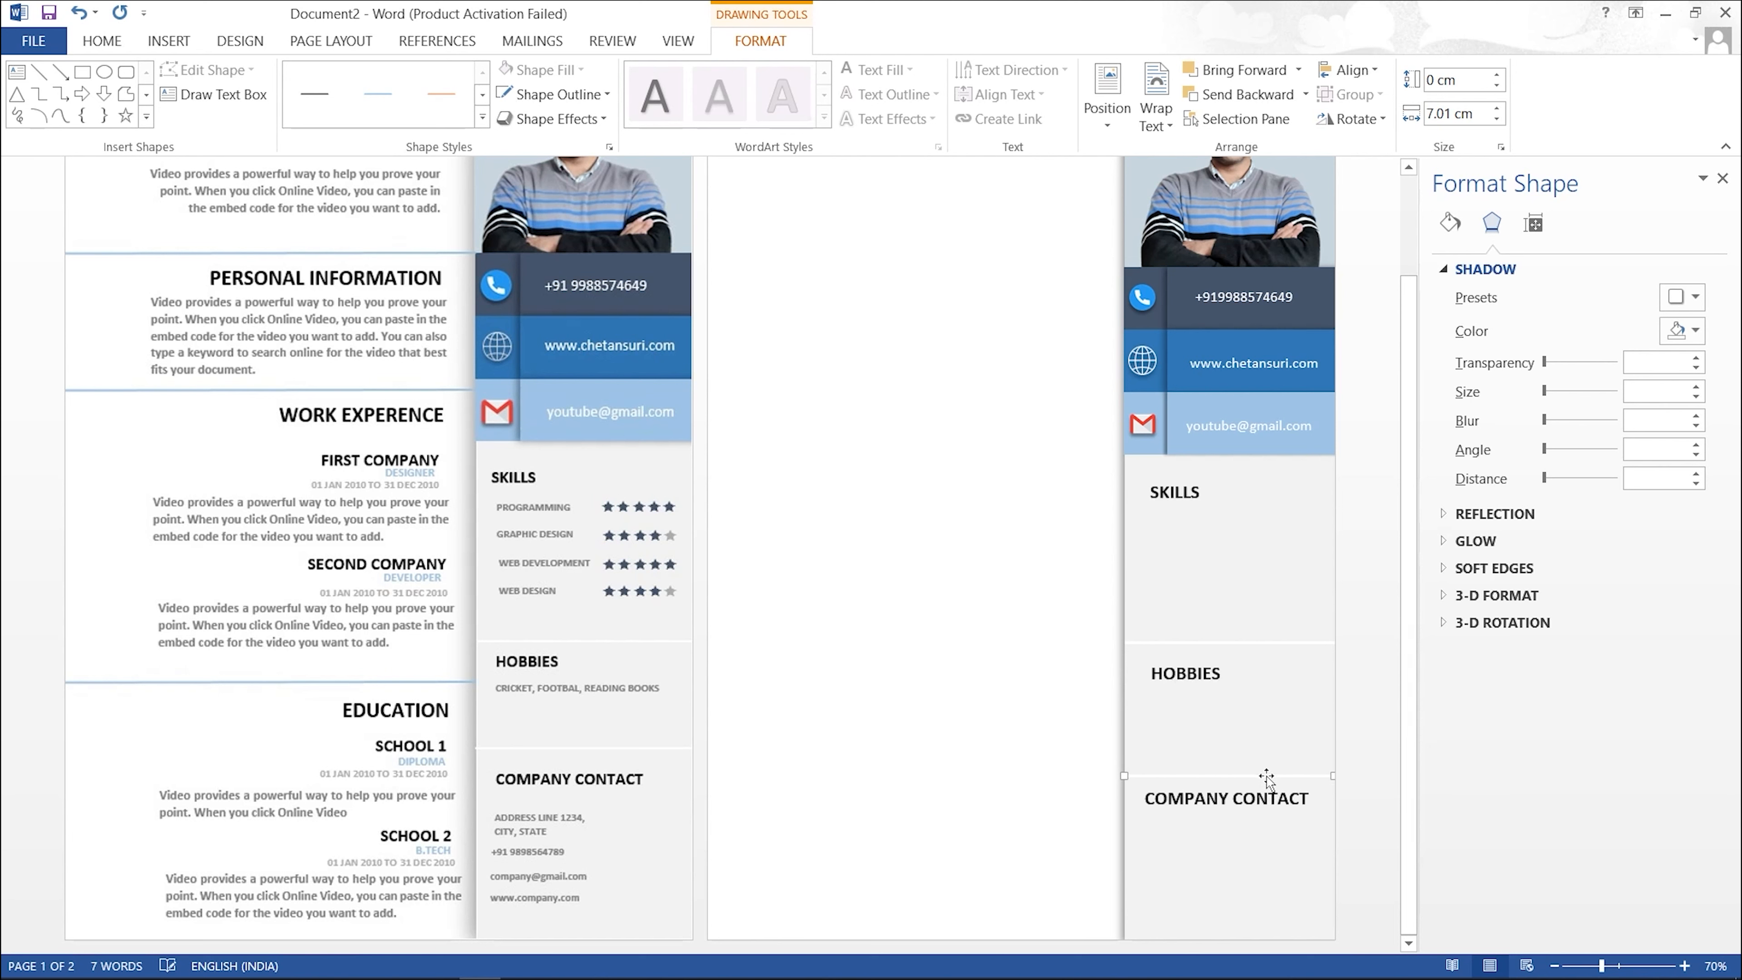
pyautogui.press('Up')
pyautogui.press('Up')
pyautogui.press('Up')
pyautogui.press('Up')
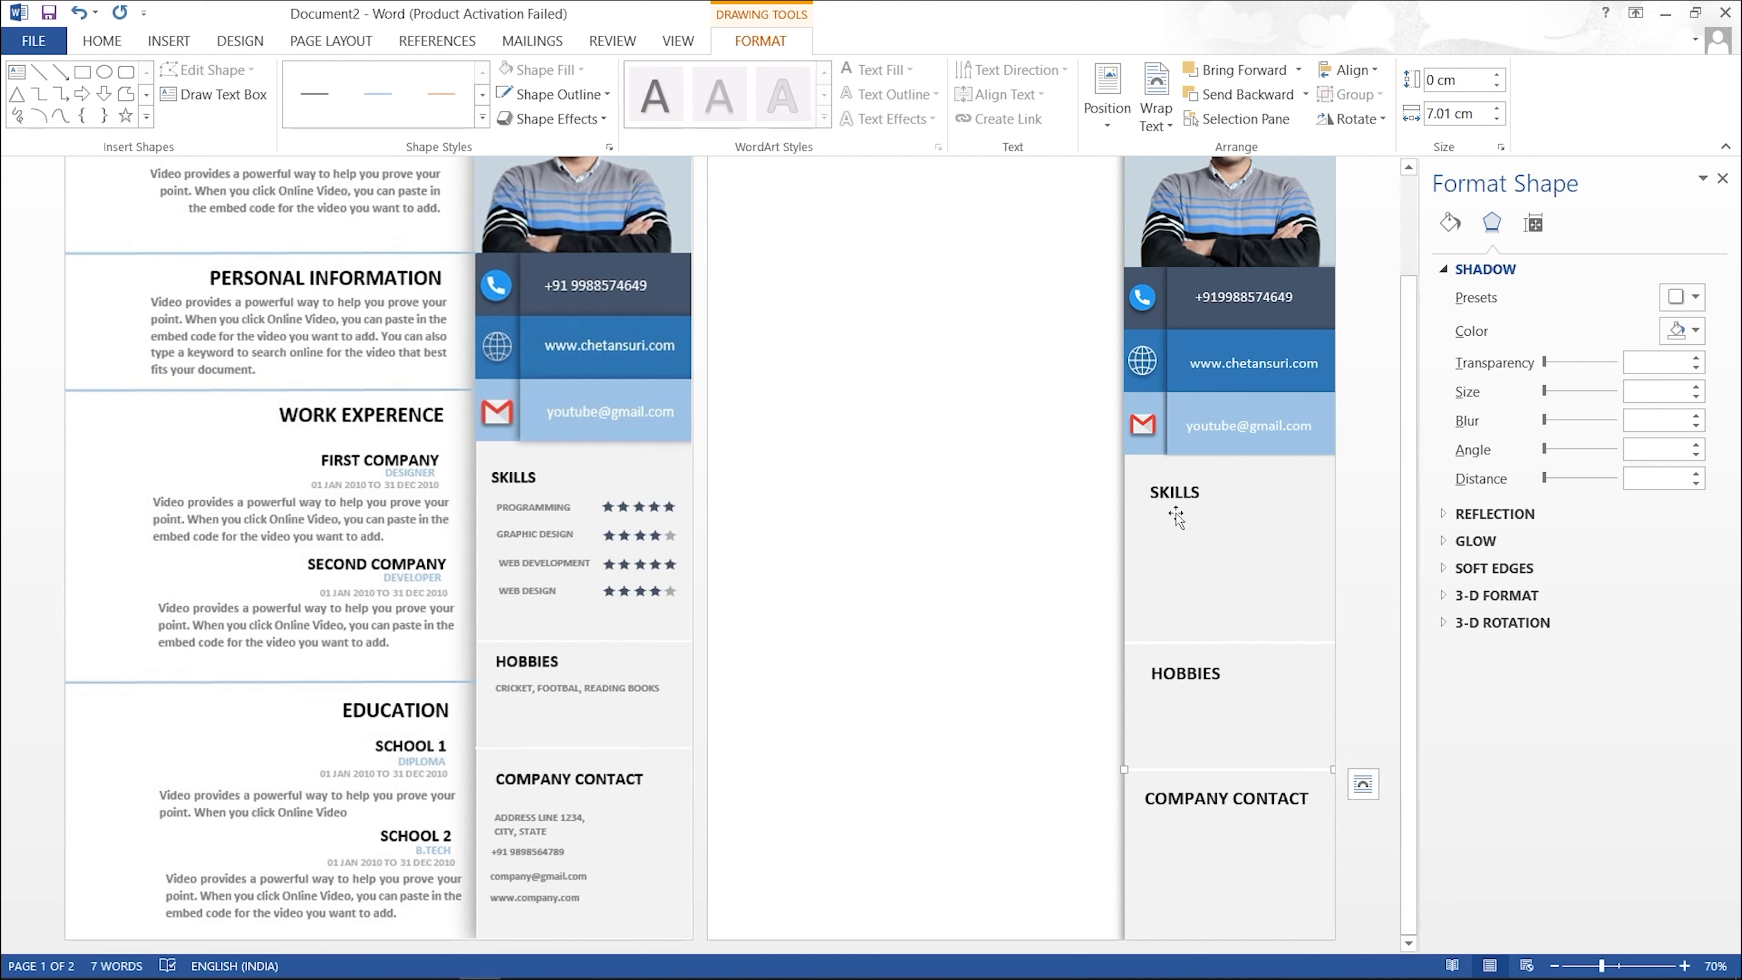
# Step: Duplicate the SKILLS heading box just below it and retype its text as PROGRAMMING
pyautogui.click(1184, 492)
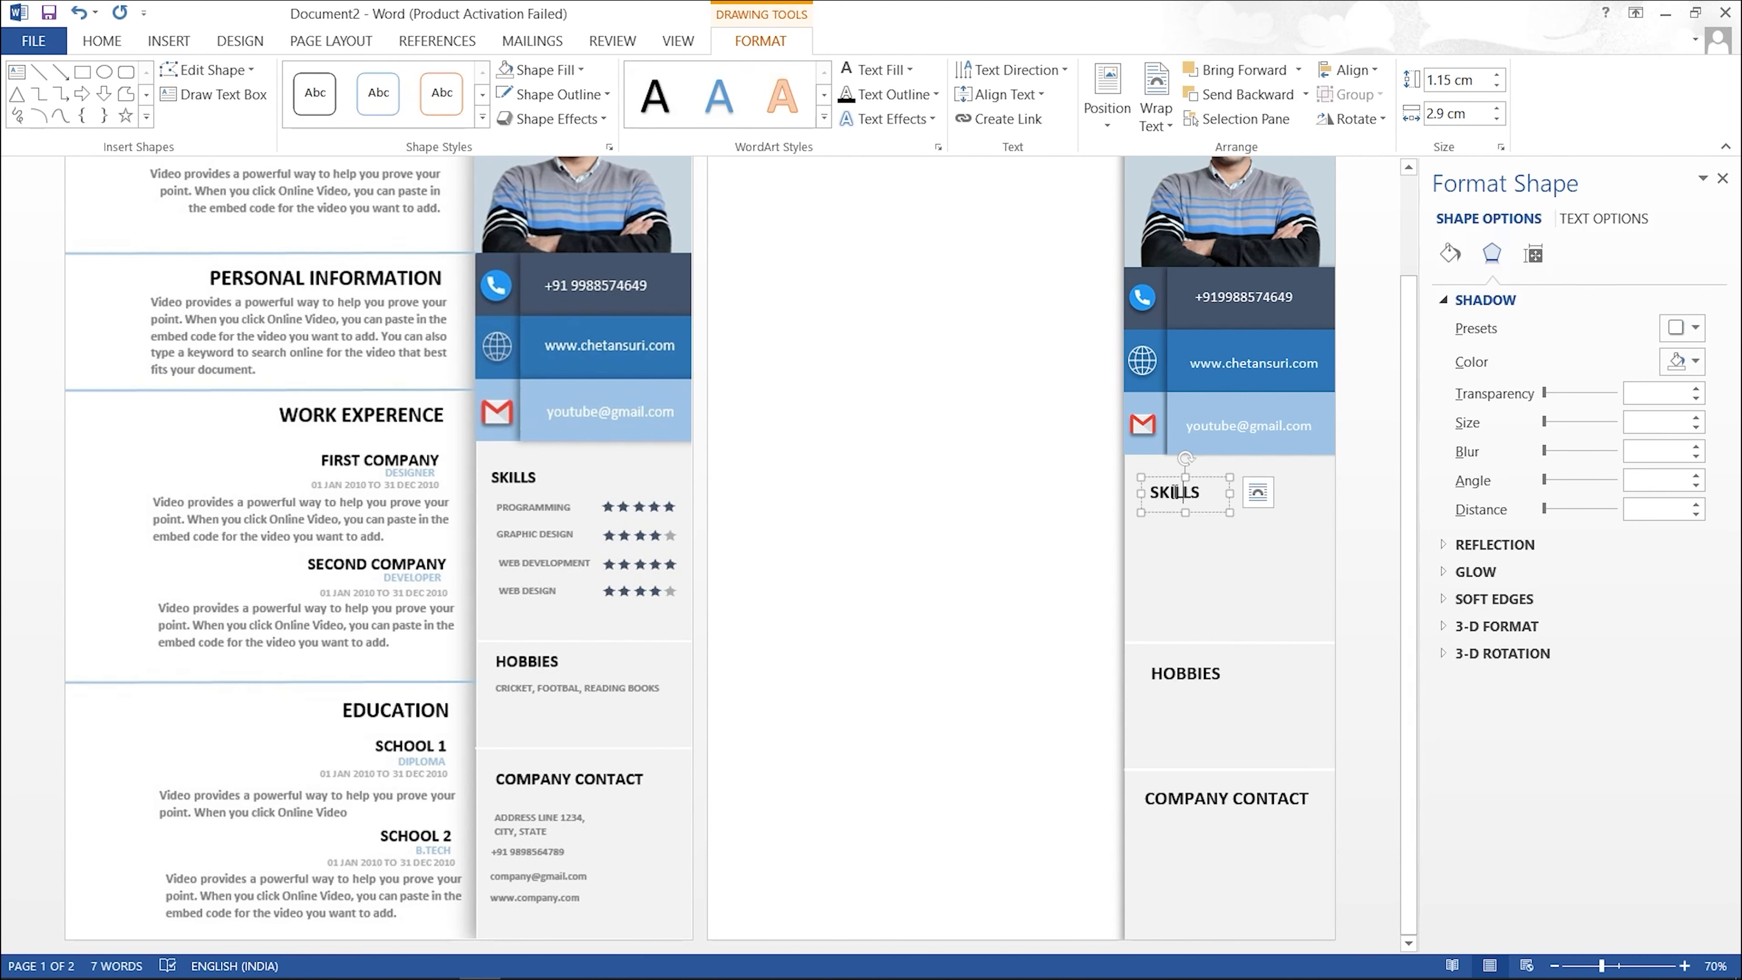
pyautogui.moveTo(1184, 483); pyautogui.dragTo(1182, 529)
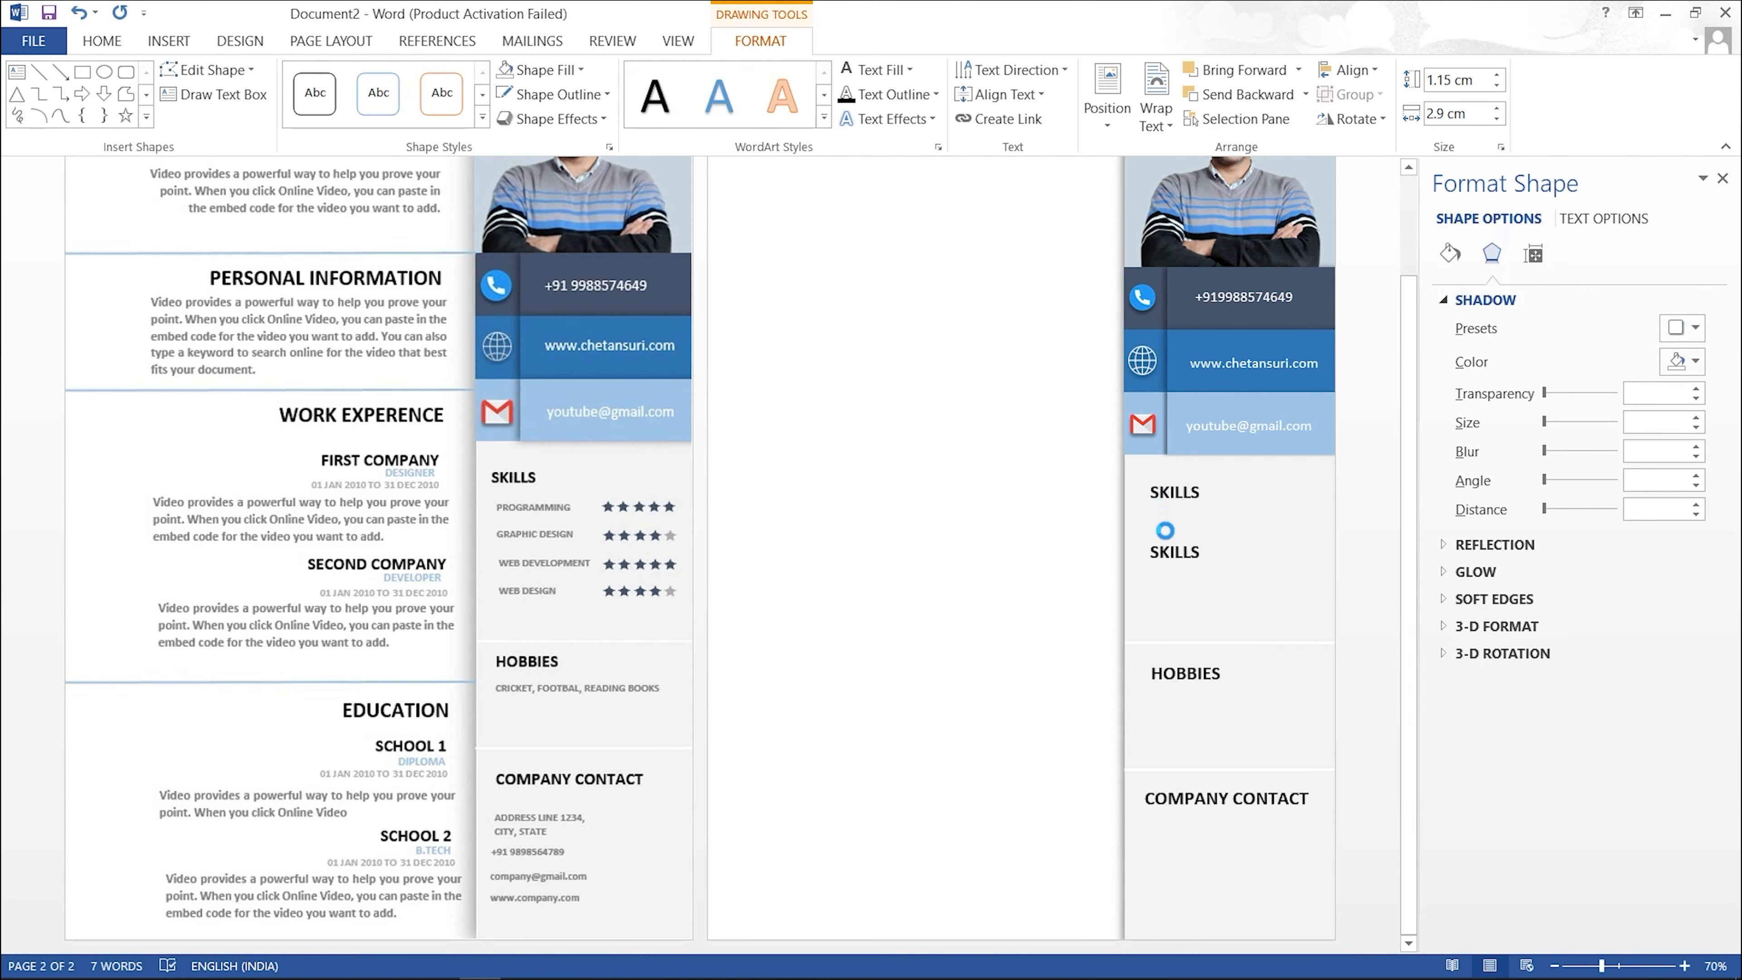
pyautogui.click(1187, 535)
pyautogui.hotkey('ctrl', 'a')
pyautogui.write('PRO')
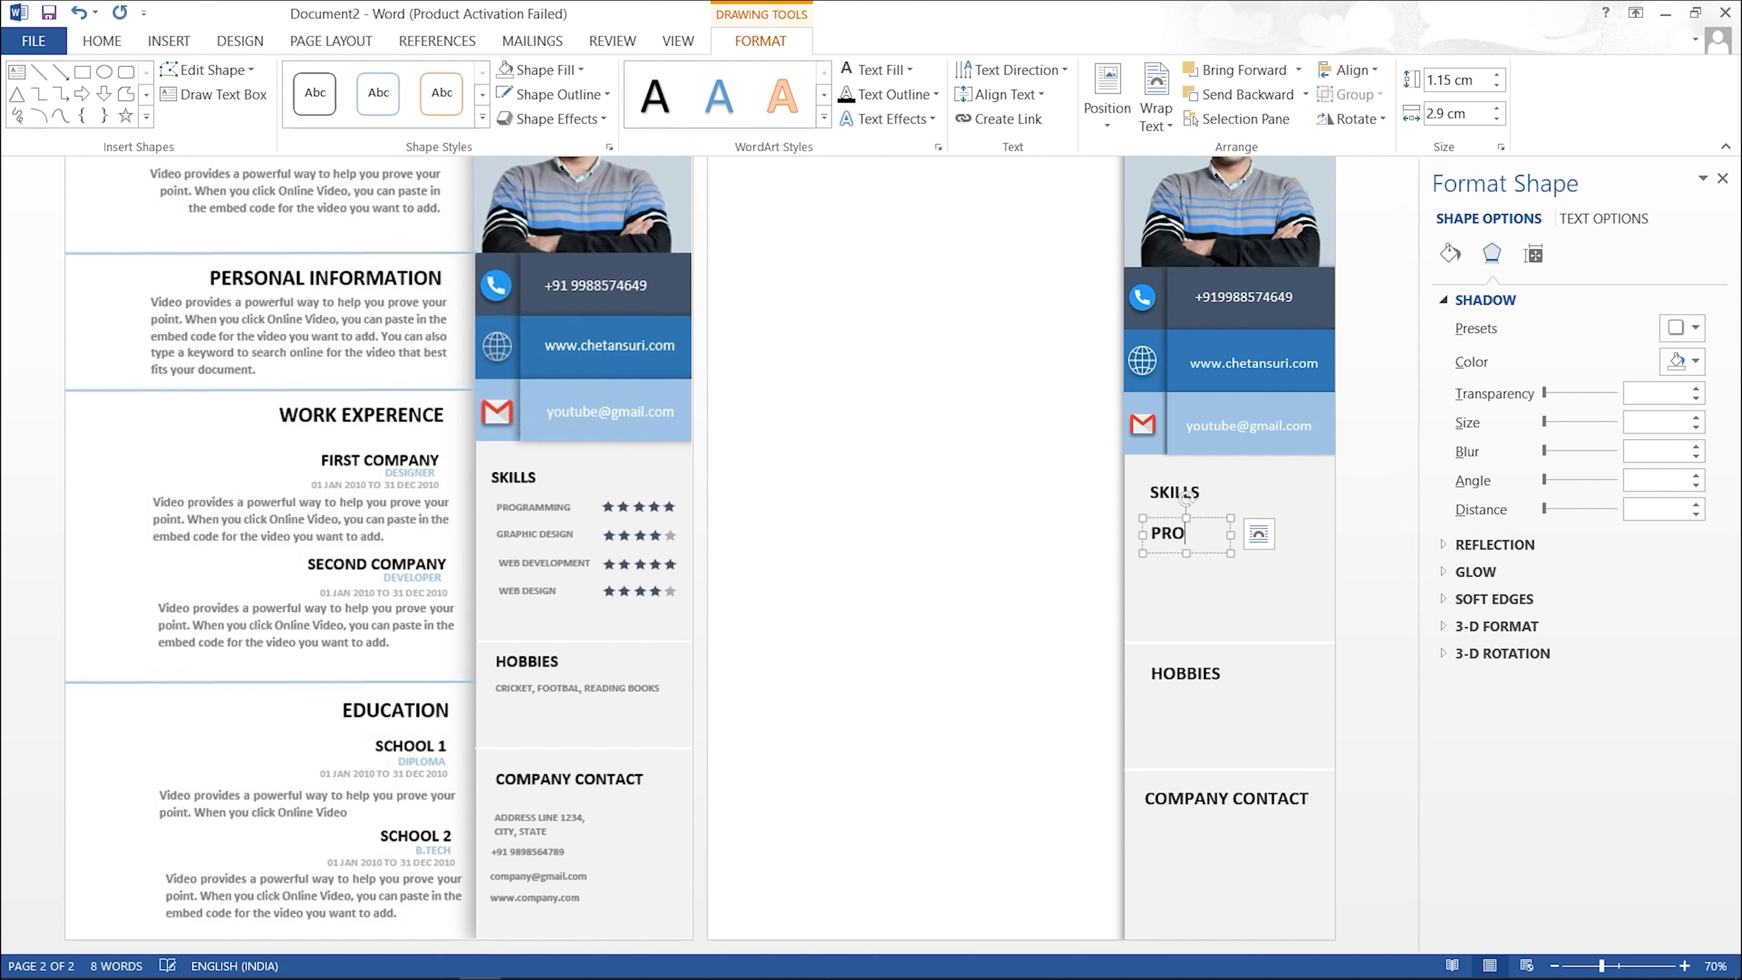
pyautogui.write('GRA')
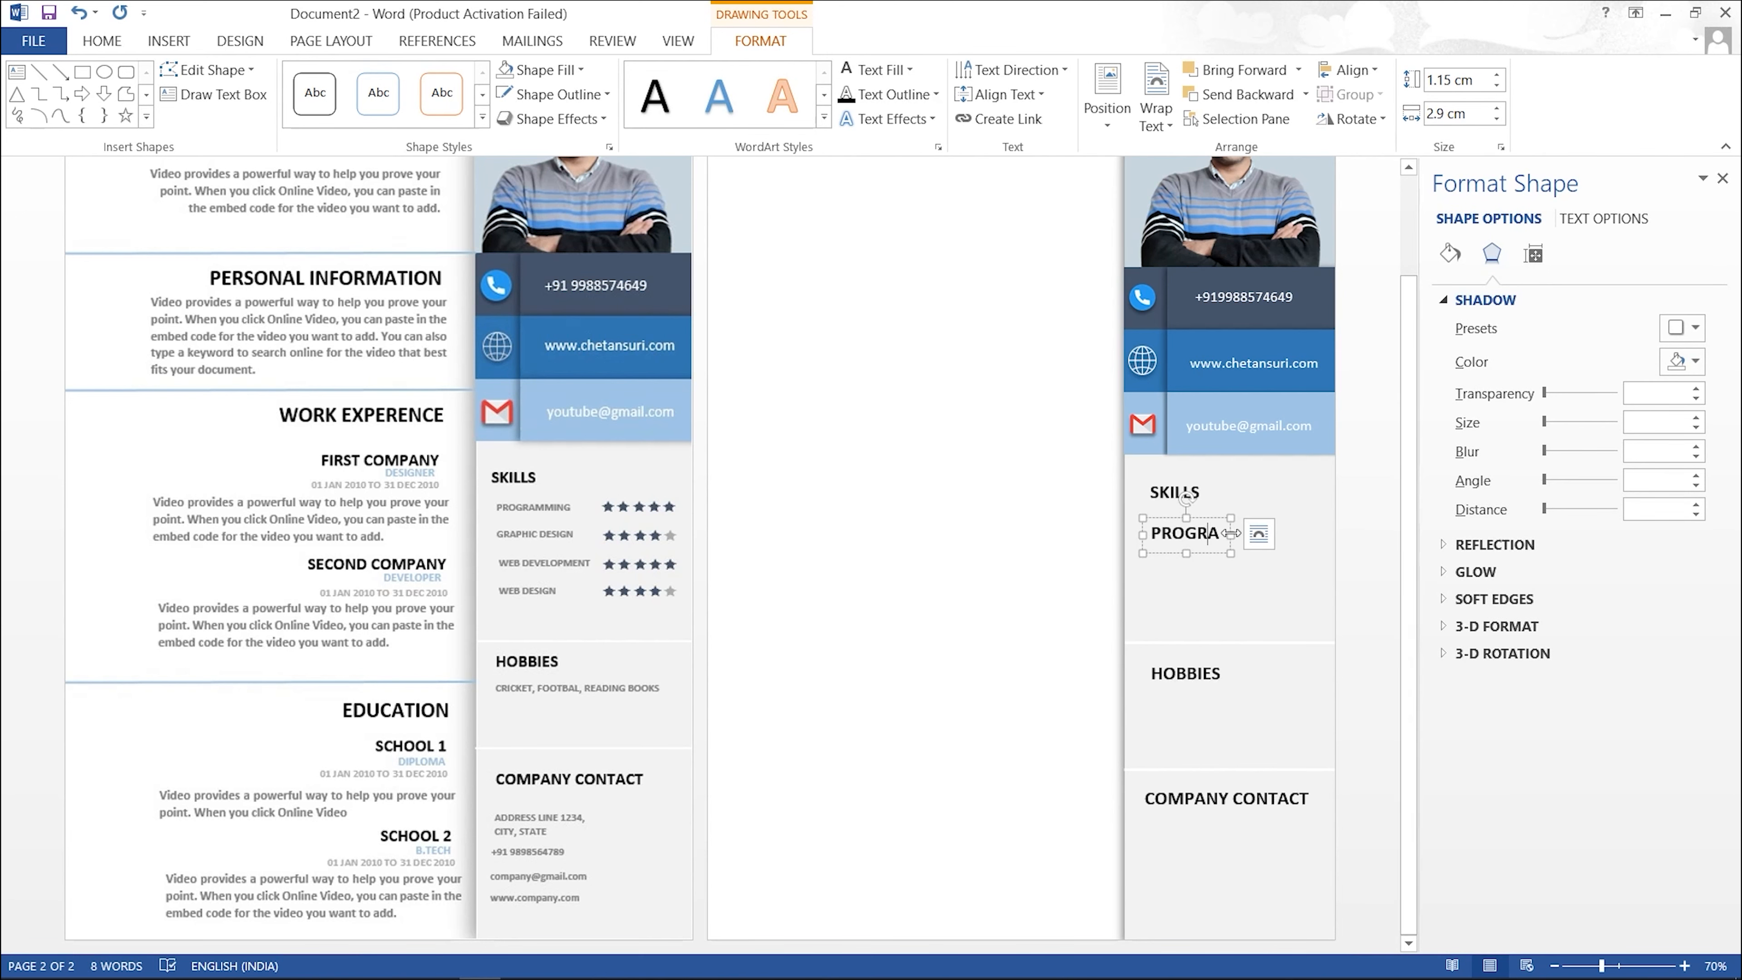
pyautogui.write('MMING')
# Step: Format PROGRAMMING as 11 pt, not bold, in Gray-25% Darker 50%
pyautogui.moveTo(1284, 532); pyautogui.dragTo(1151, 534)
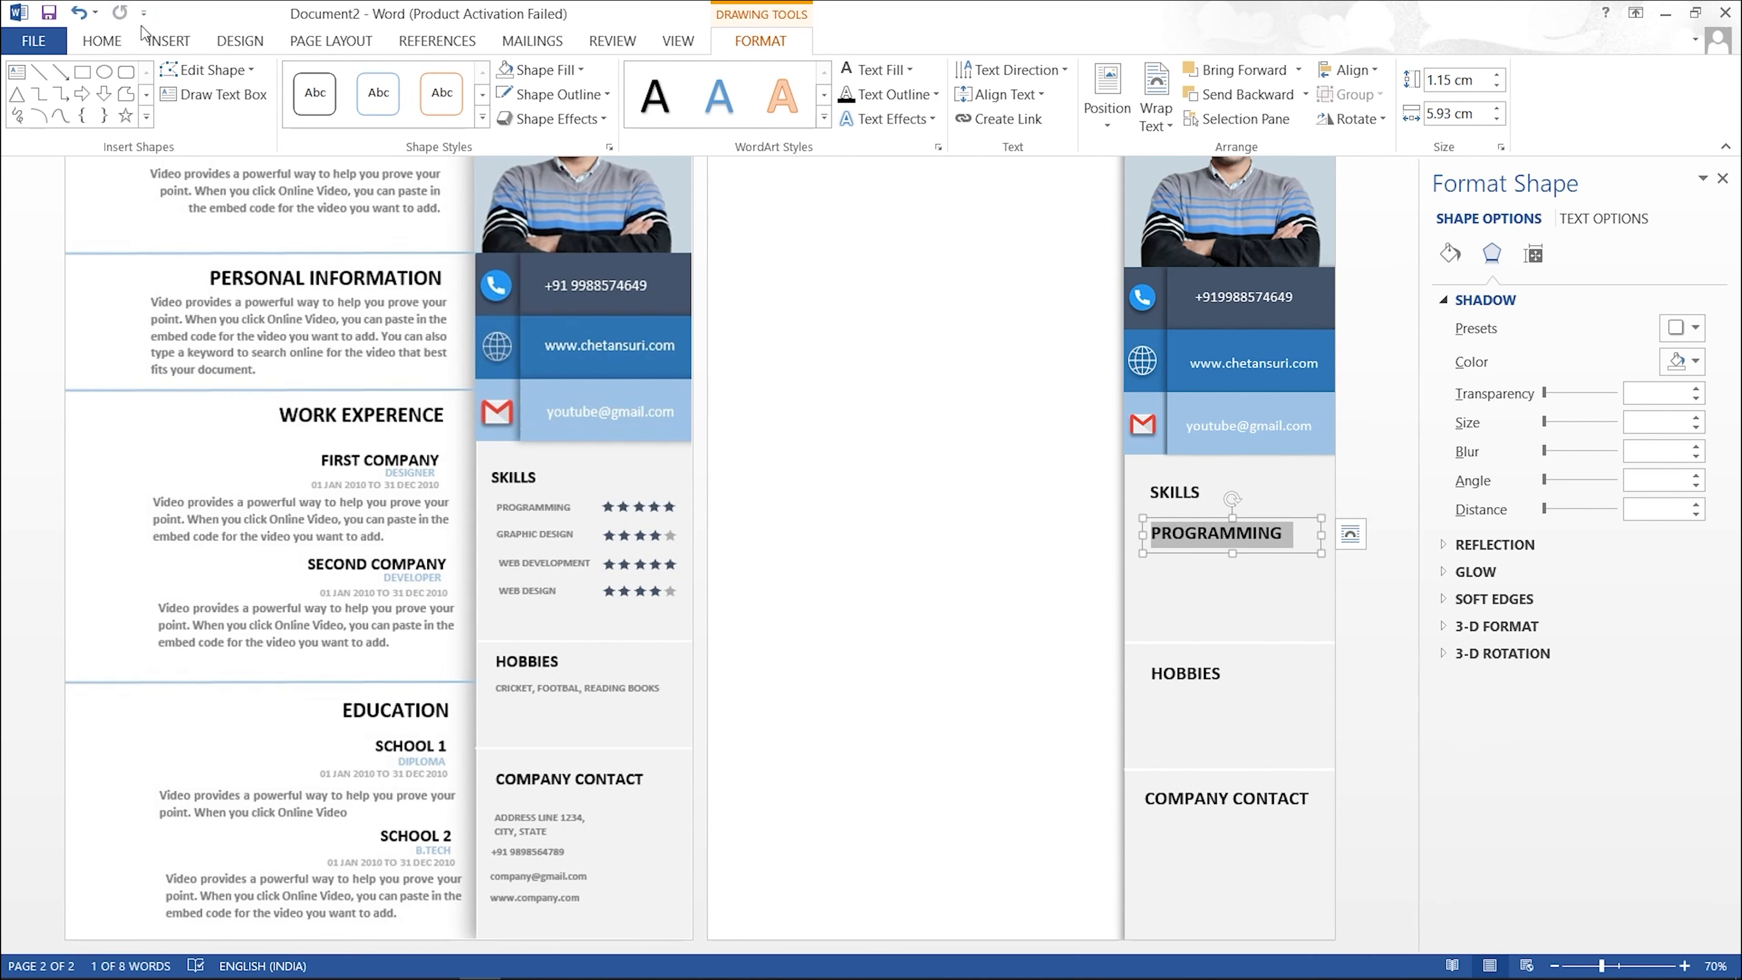
pyautogui.click(115, 40)
pyautogui.click(363, 86)
pyautogui.click(364, 86)
pyautogui.click(364, 86)
pyautogui.click(363, 86)
pyautogui.click(192, 109)
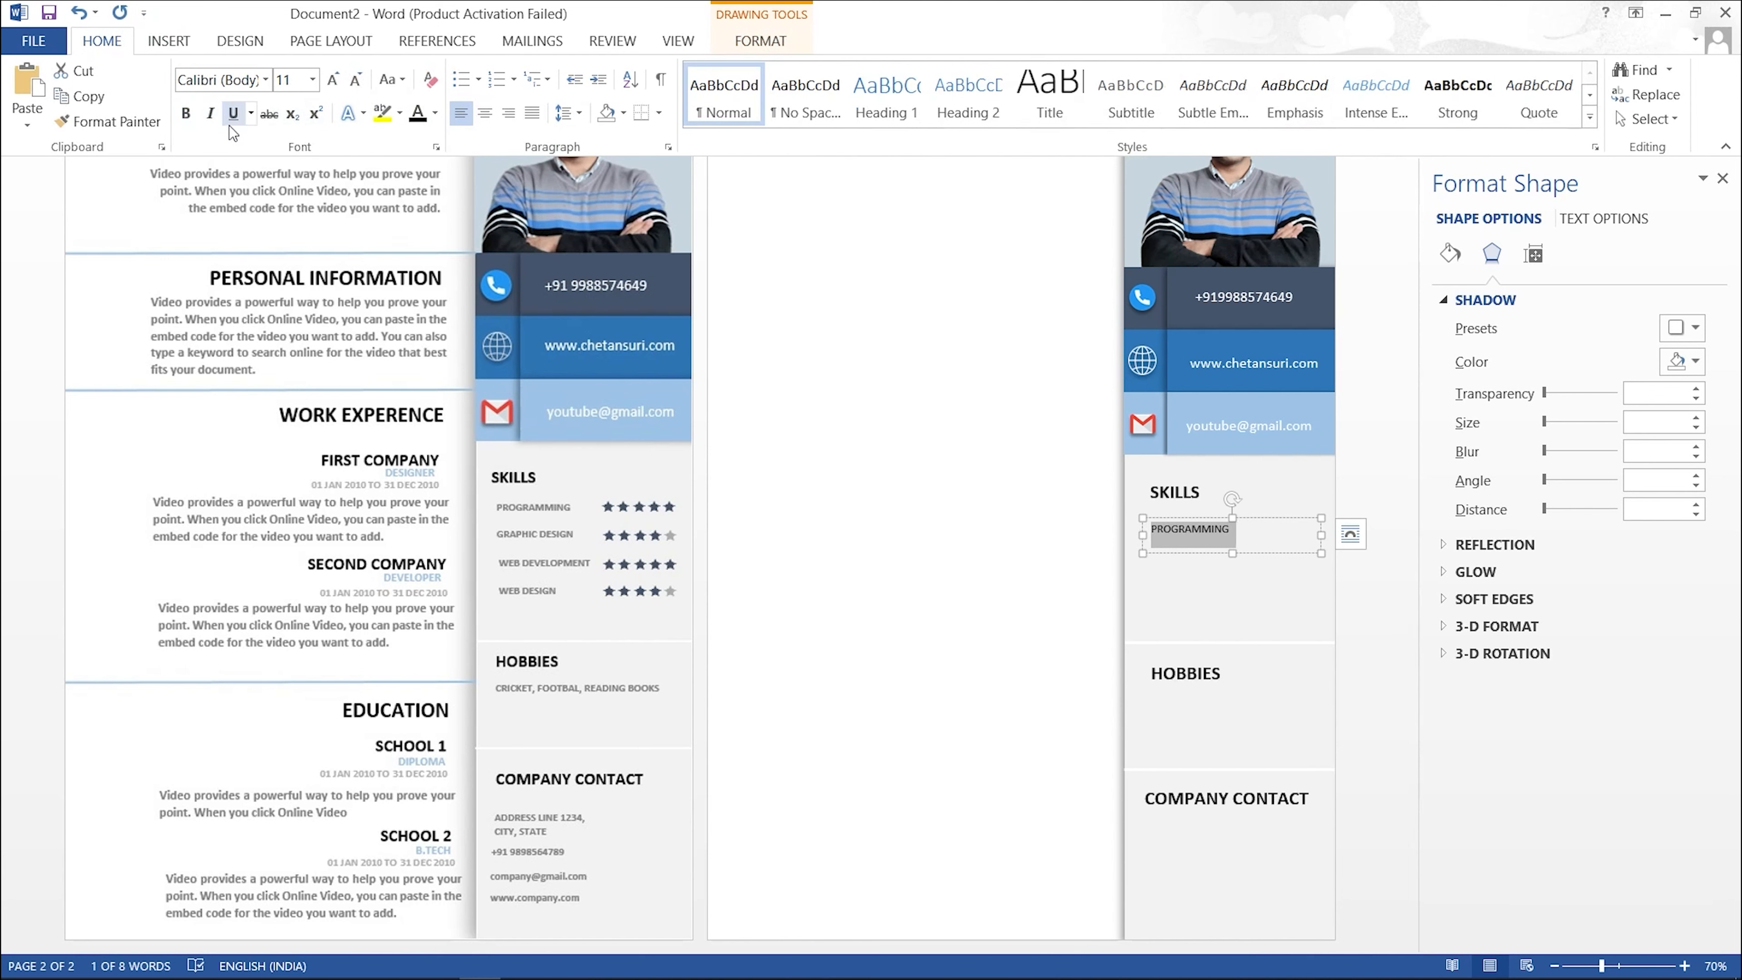
pyautogui.click(435, 114)
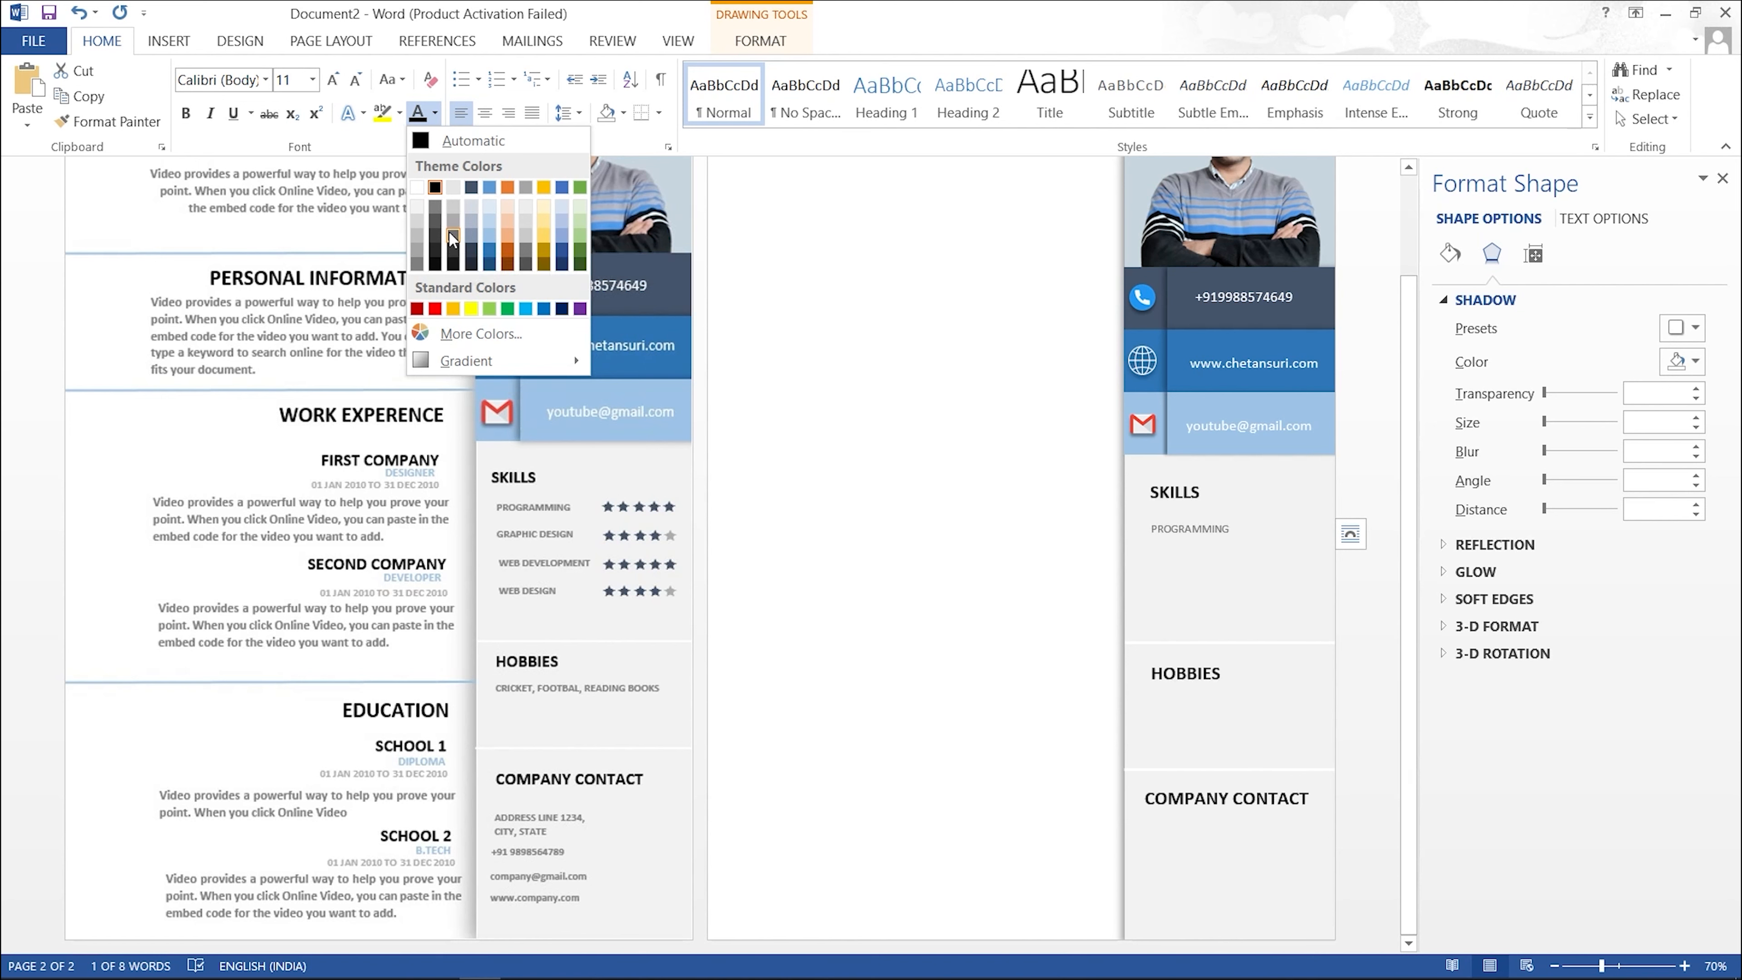
pyautogui.click(451, 237)
pyautogui.click(1061, 533)
# Step: Narrow and slightly shorten the PROGRAMMING text box to fit under SKILLS
pyautogui.scroll(2, 1022, 510)
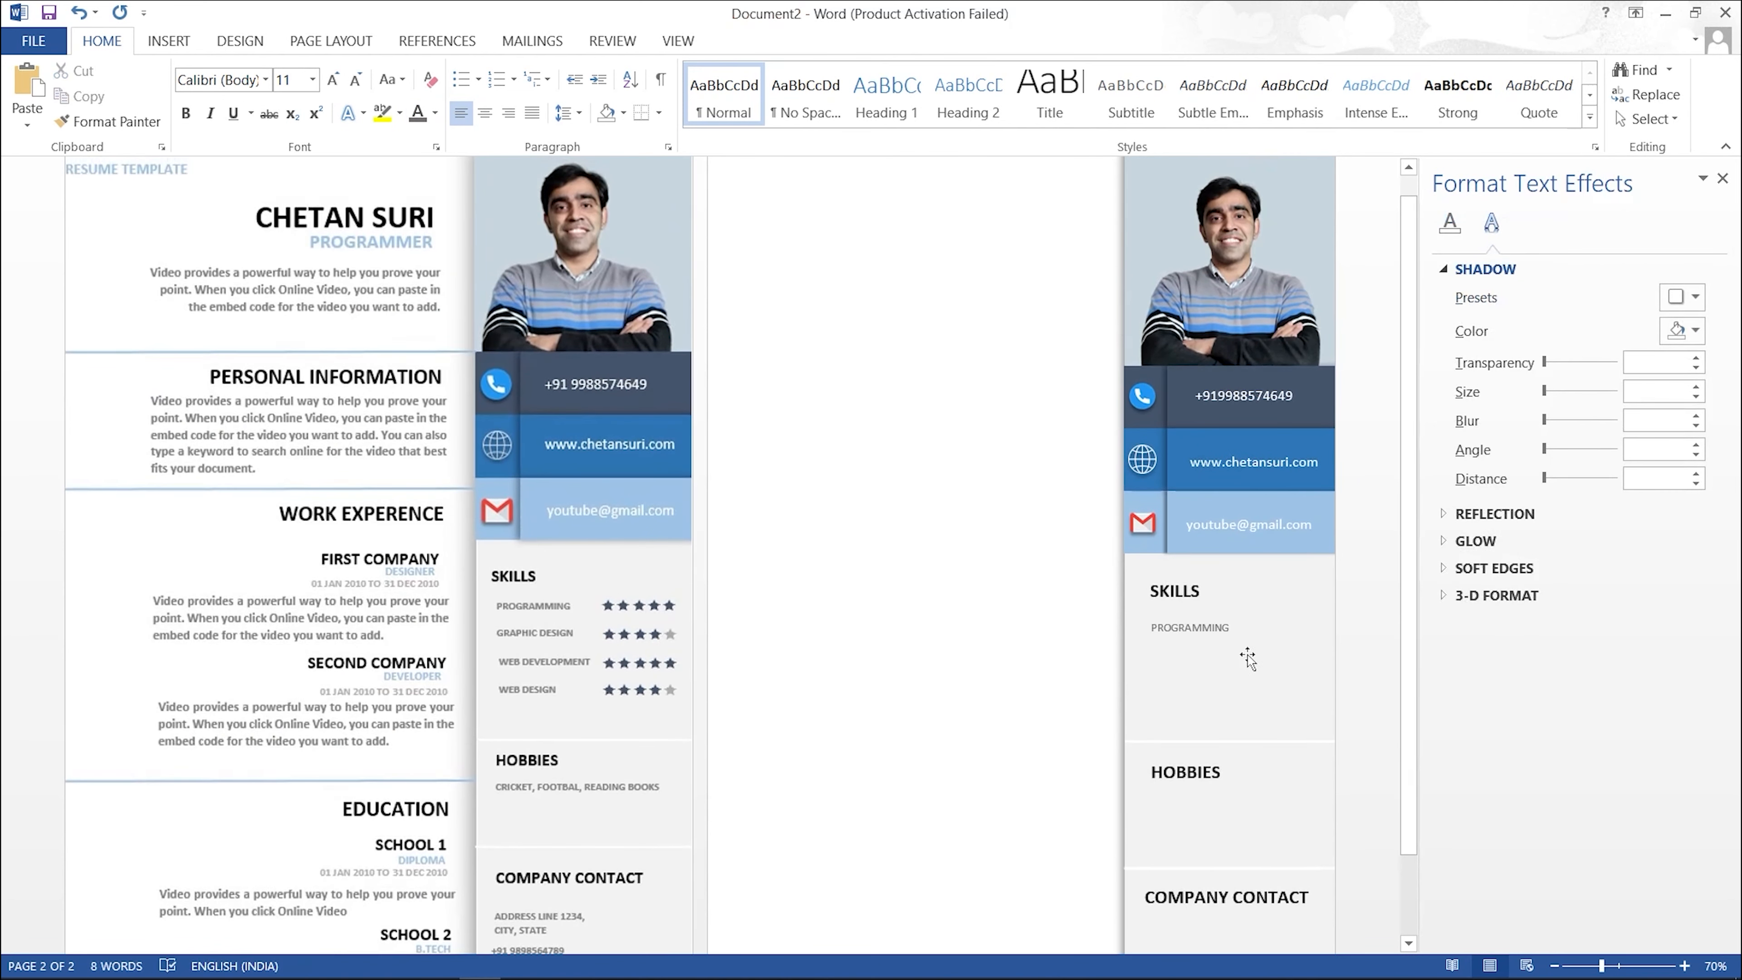
pyautogui.moveTo(1224, 625); pyautogui.dragTo(1142, 630)
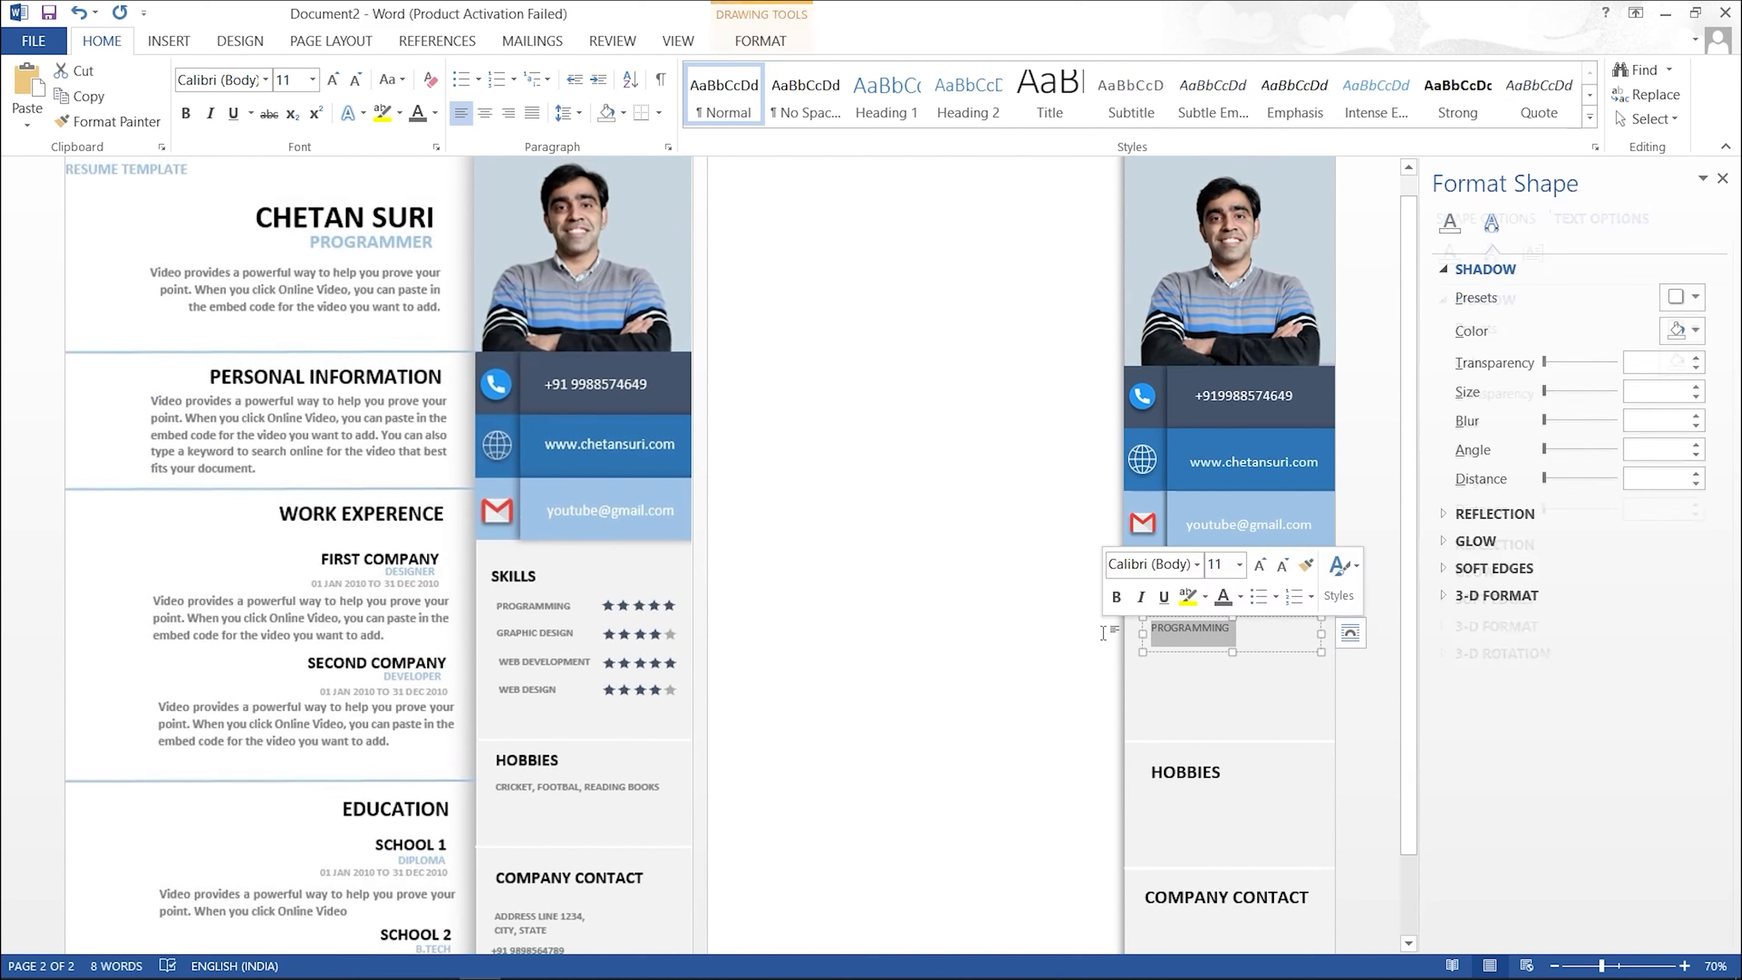
pyautogui.click(1253, 700)
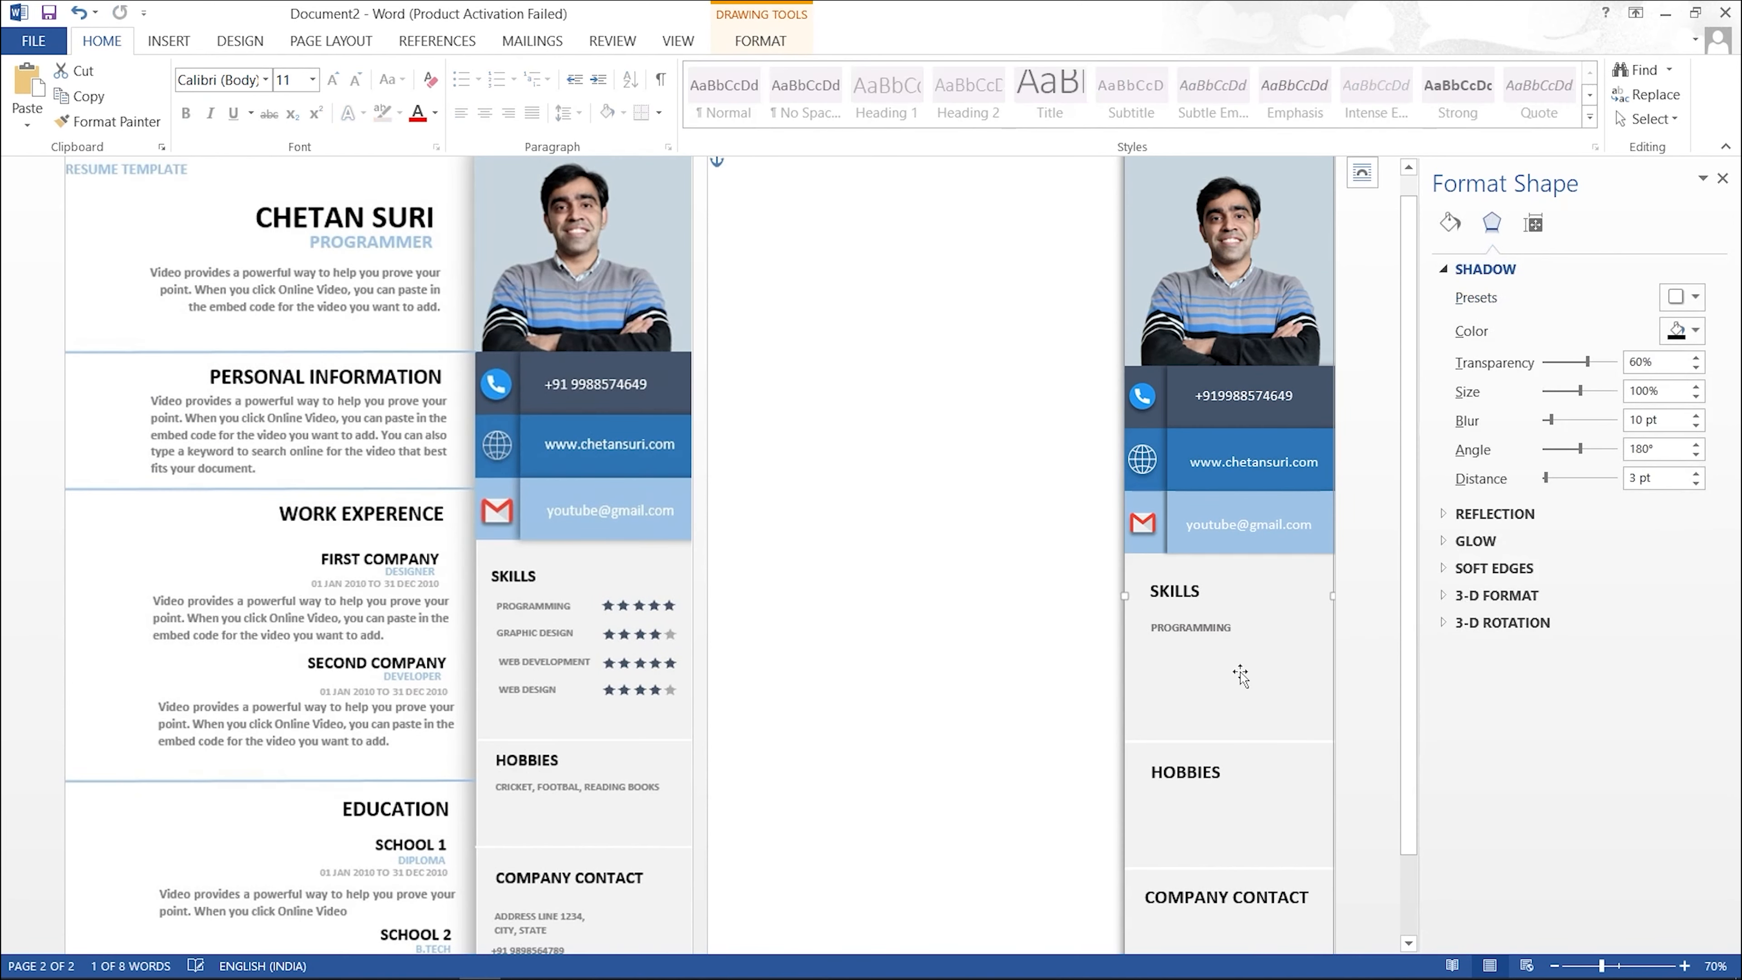
pyautogui.click(1224, 635)
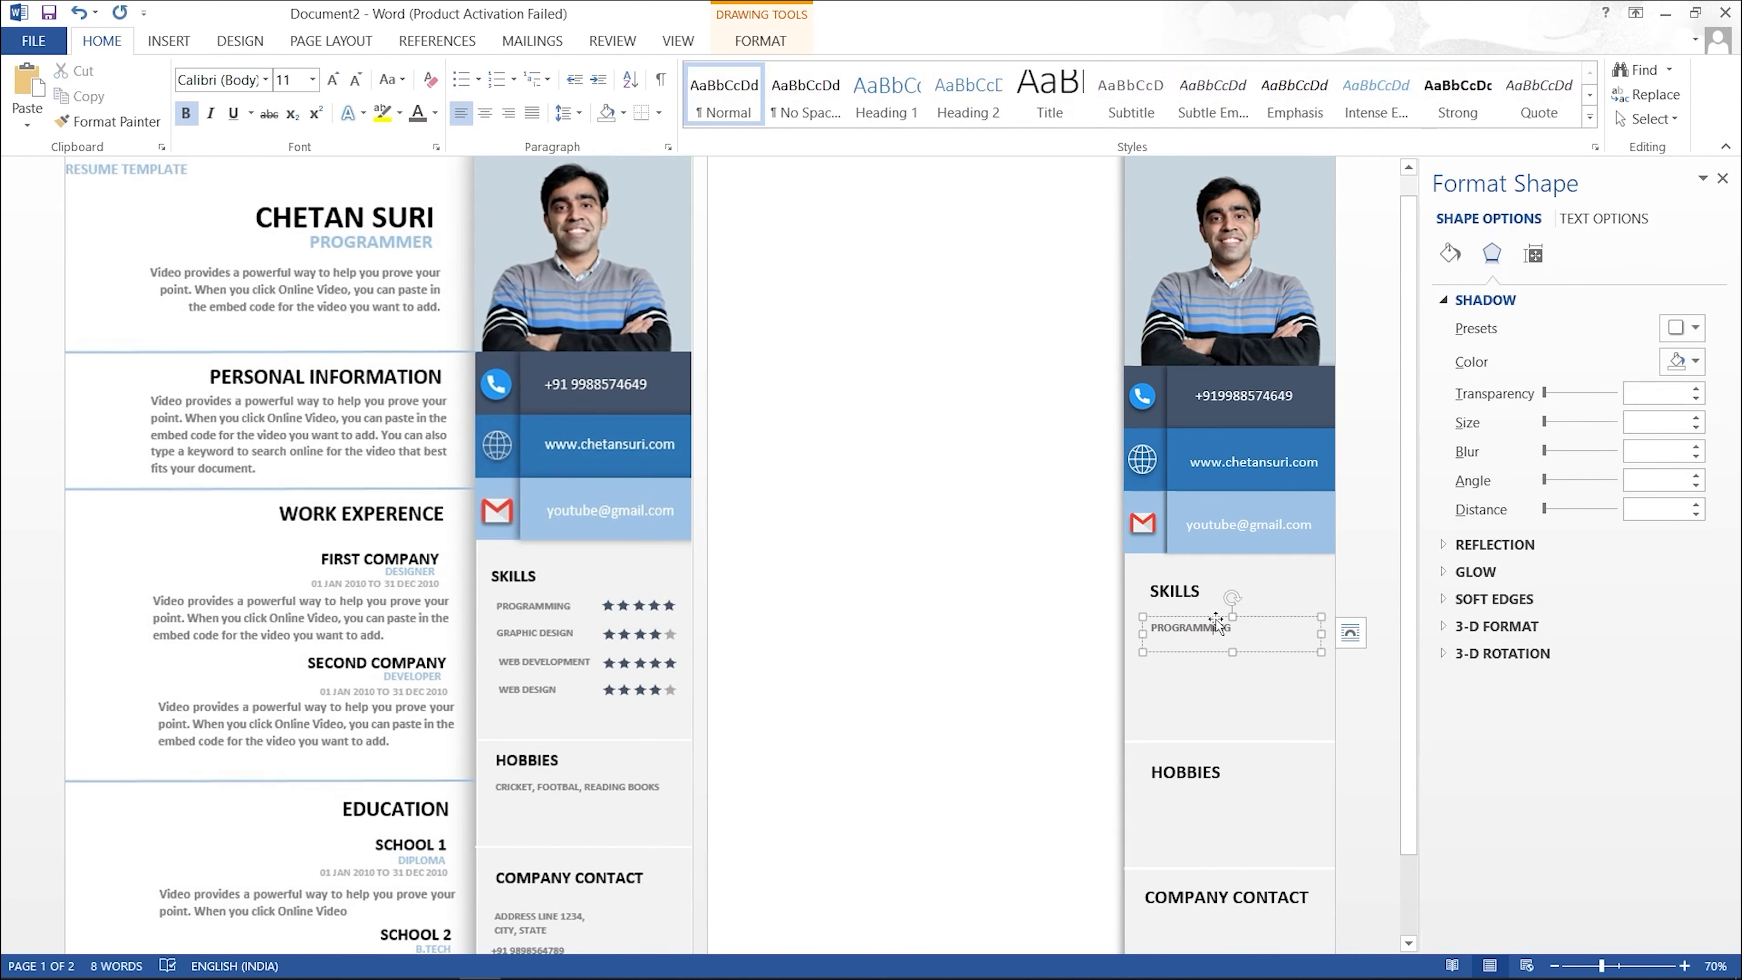
pyautogui.moveTo(1320, 634); pyautogui.dragTo(1197, 647)
pyautogui.moveTo(1197, 645); pyautogui.dragTo(1197, 644)
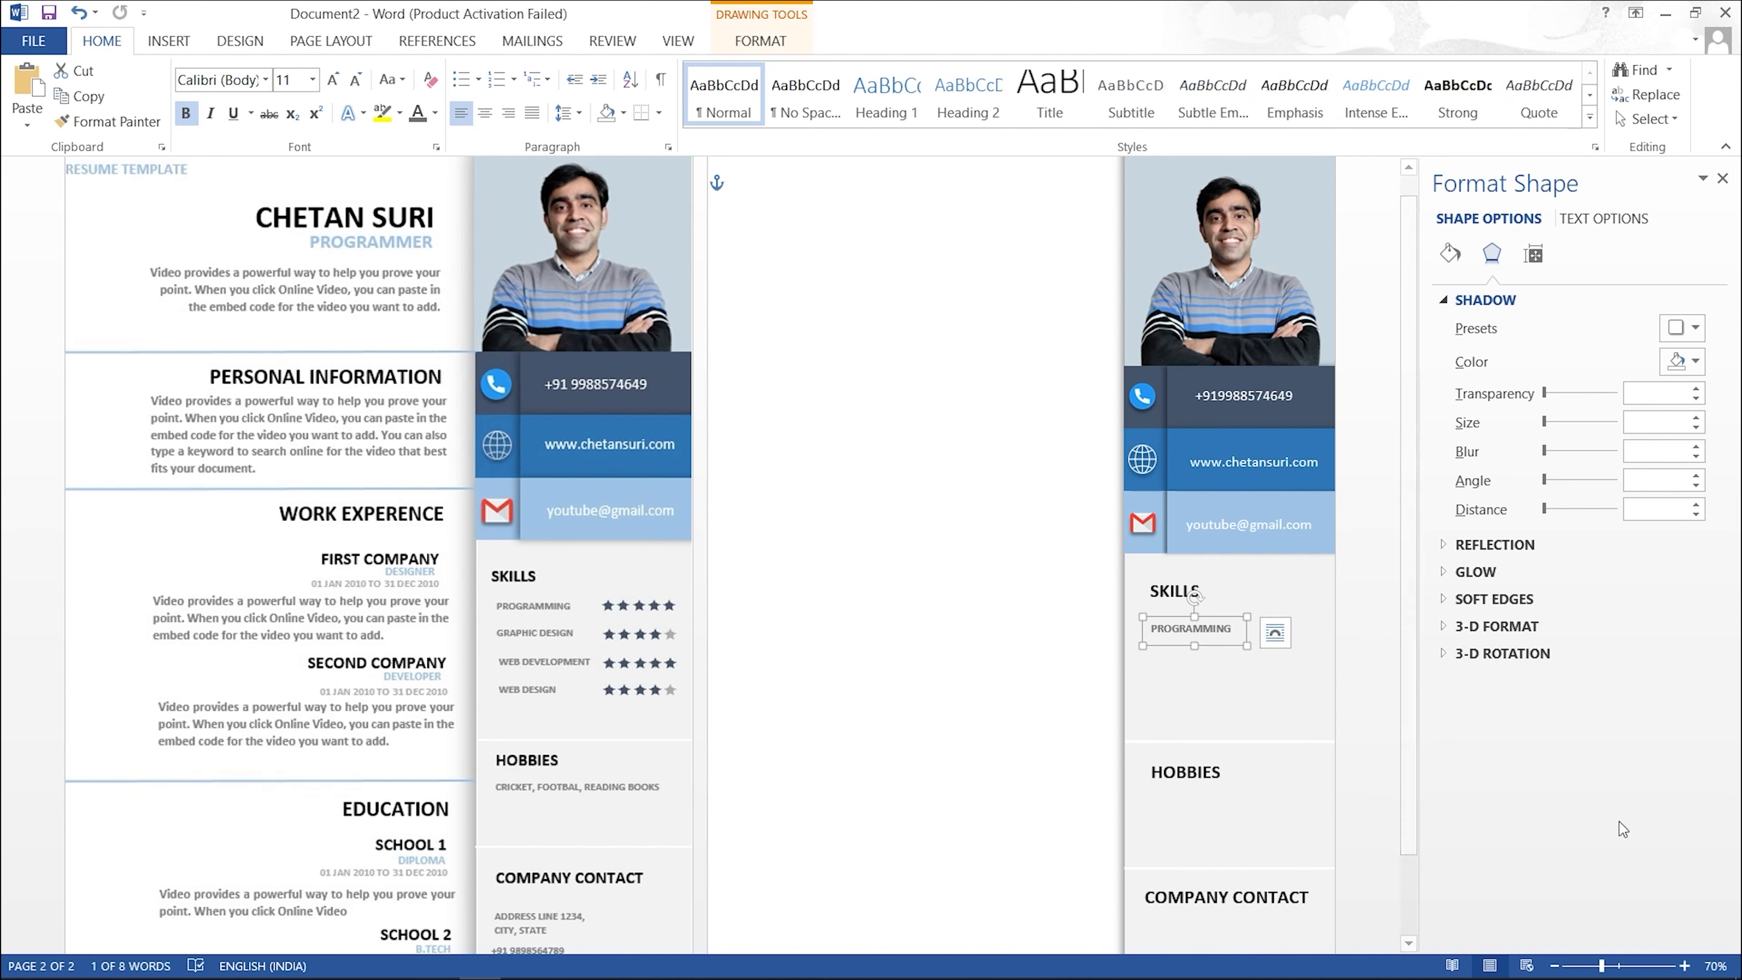
# Step: Zoom to 140% and copy the PROGRAMMING label downward until four labels stack under SKILLS
pyautogui.click(1686, 970)
pyautogui.click(1686, 969)
pyautogui.click(1686, 969)
pyautogui.click(1685, 969)
pyautogui.click(1686, 970)
pyautogui.click(1686, 969)
pyautogui.click(1686, 970)
pyautogui.click(1061, 649)
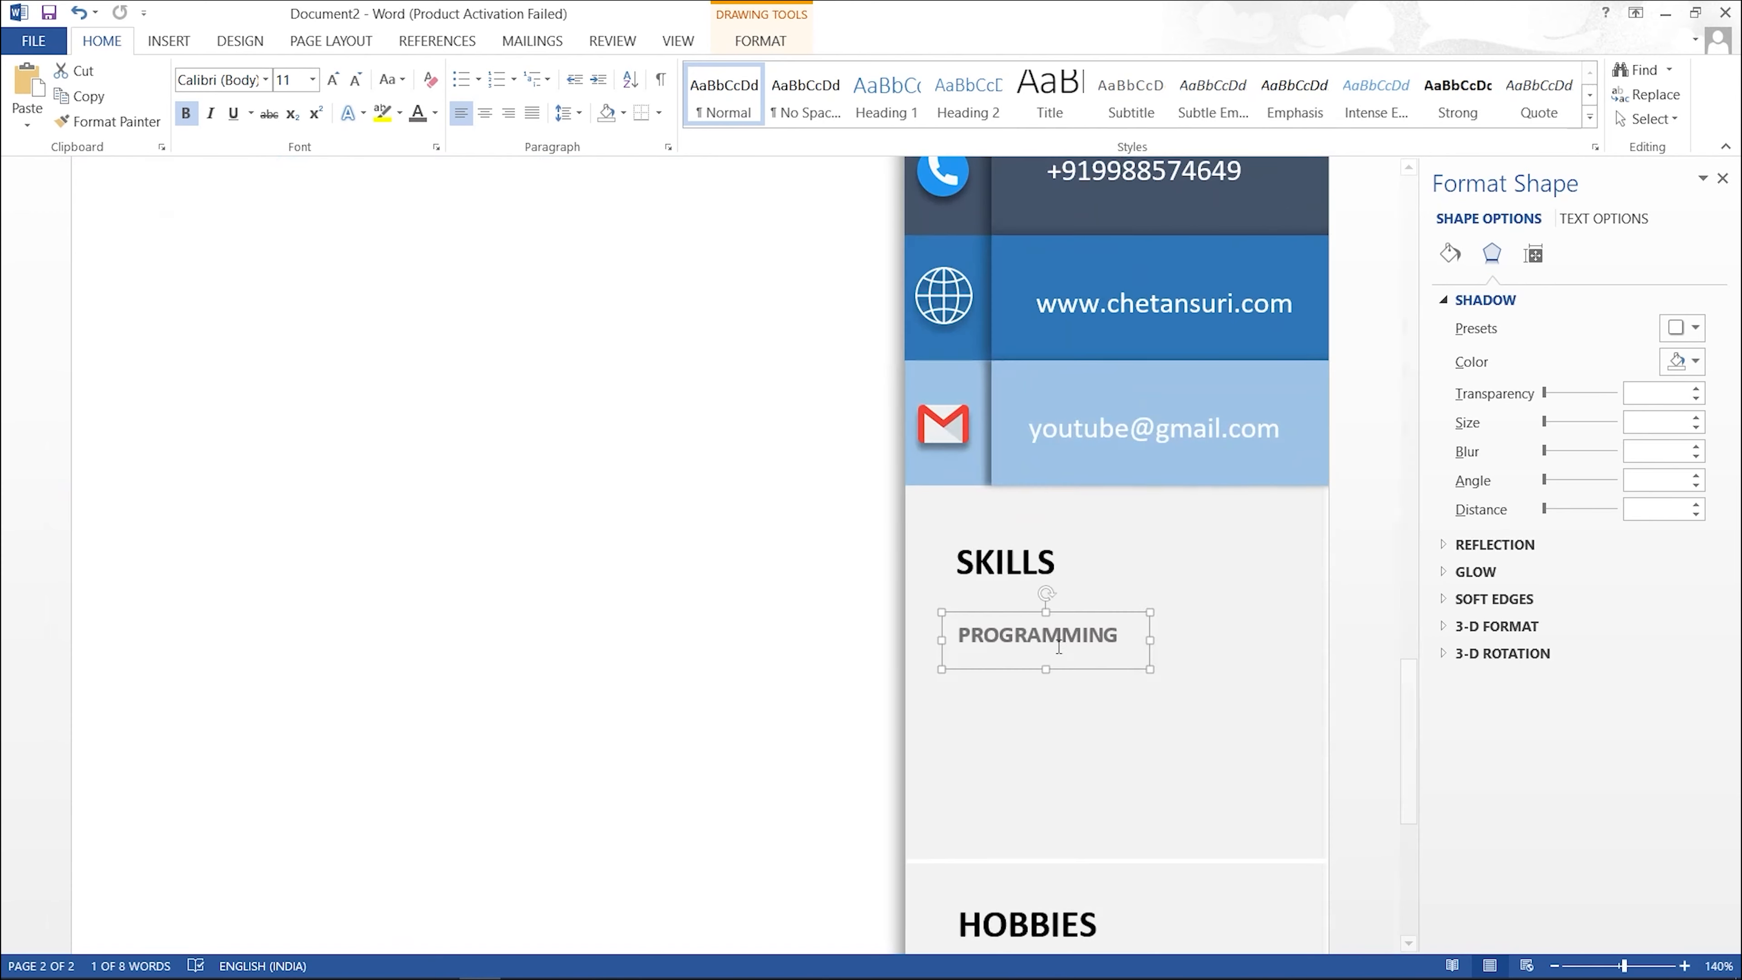
pyautogui.moveTo(1076, 611); pyautogui.dragTo(1067, 700)
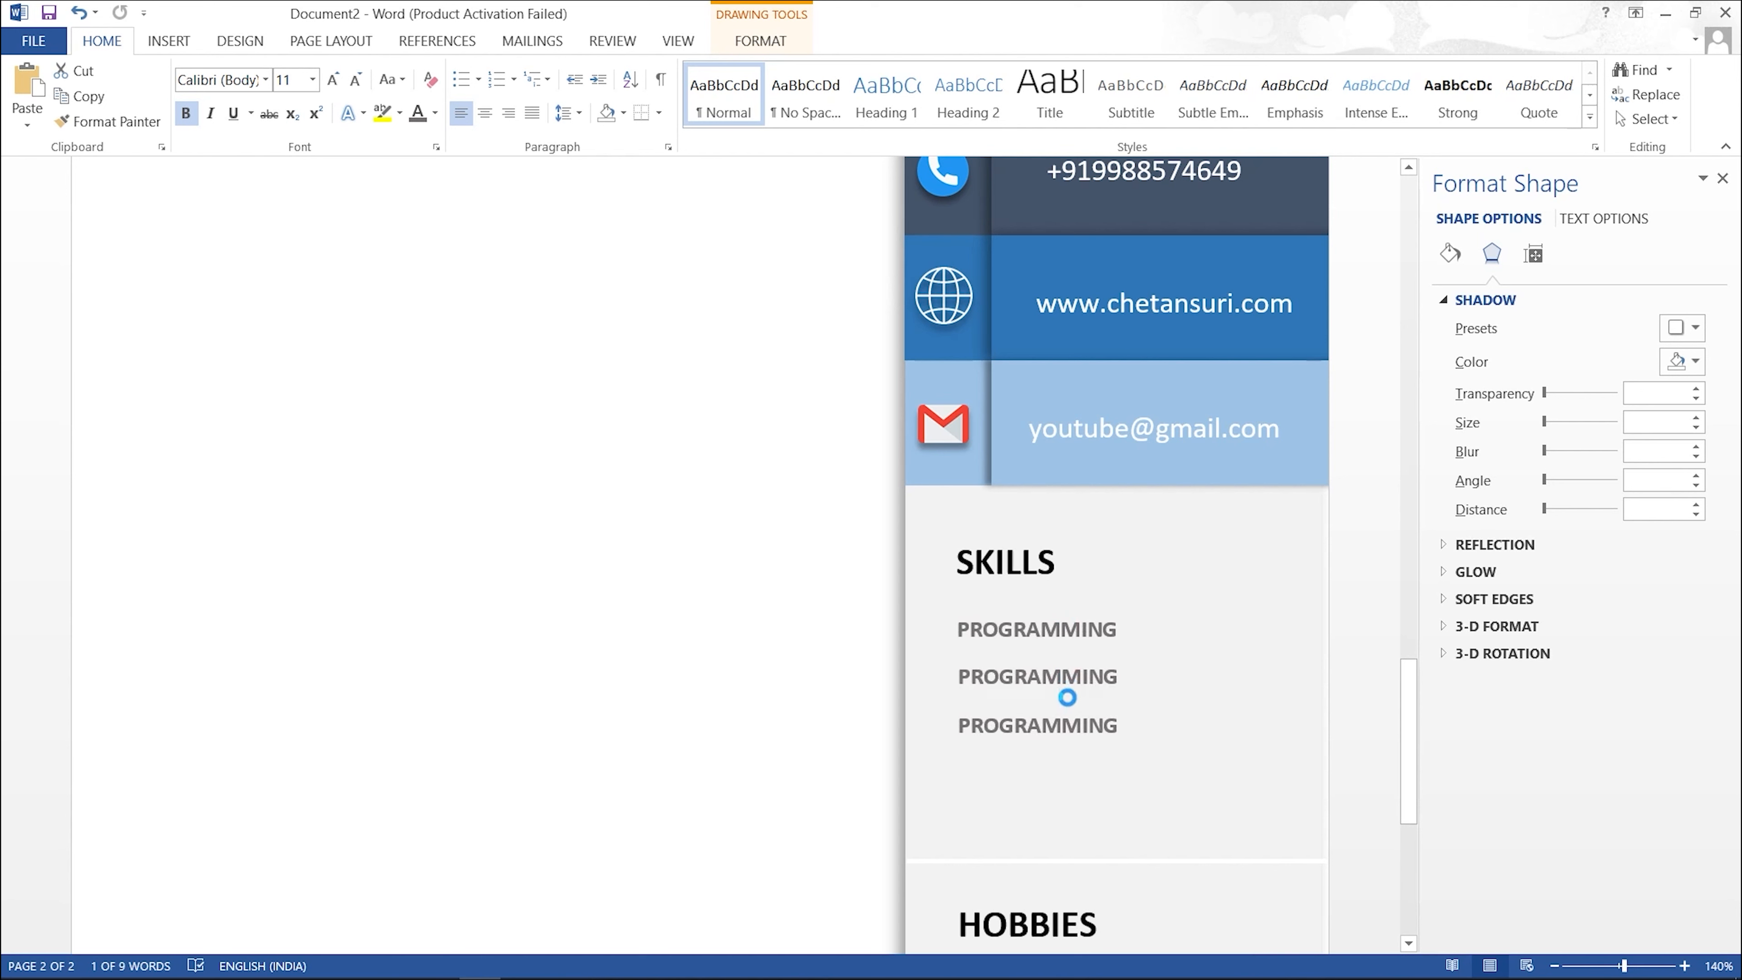
pyautogui.moveTo(1068, 700); pyautogui.dragTo(1068, 751)
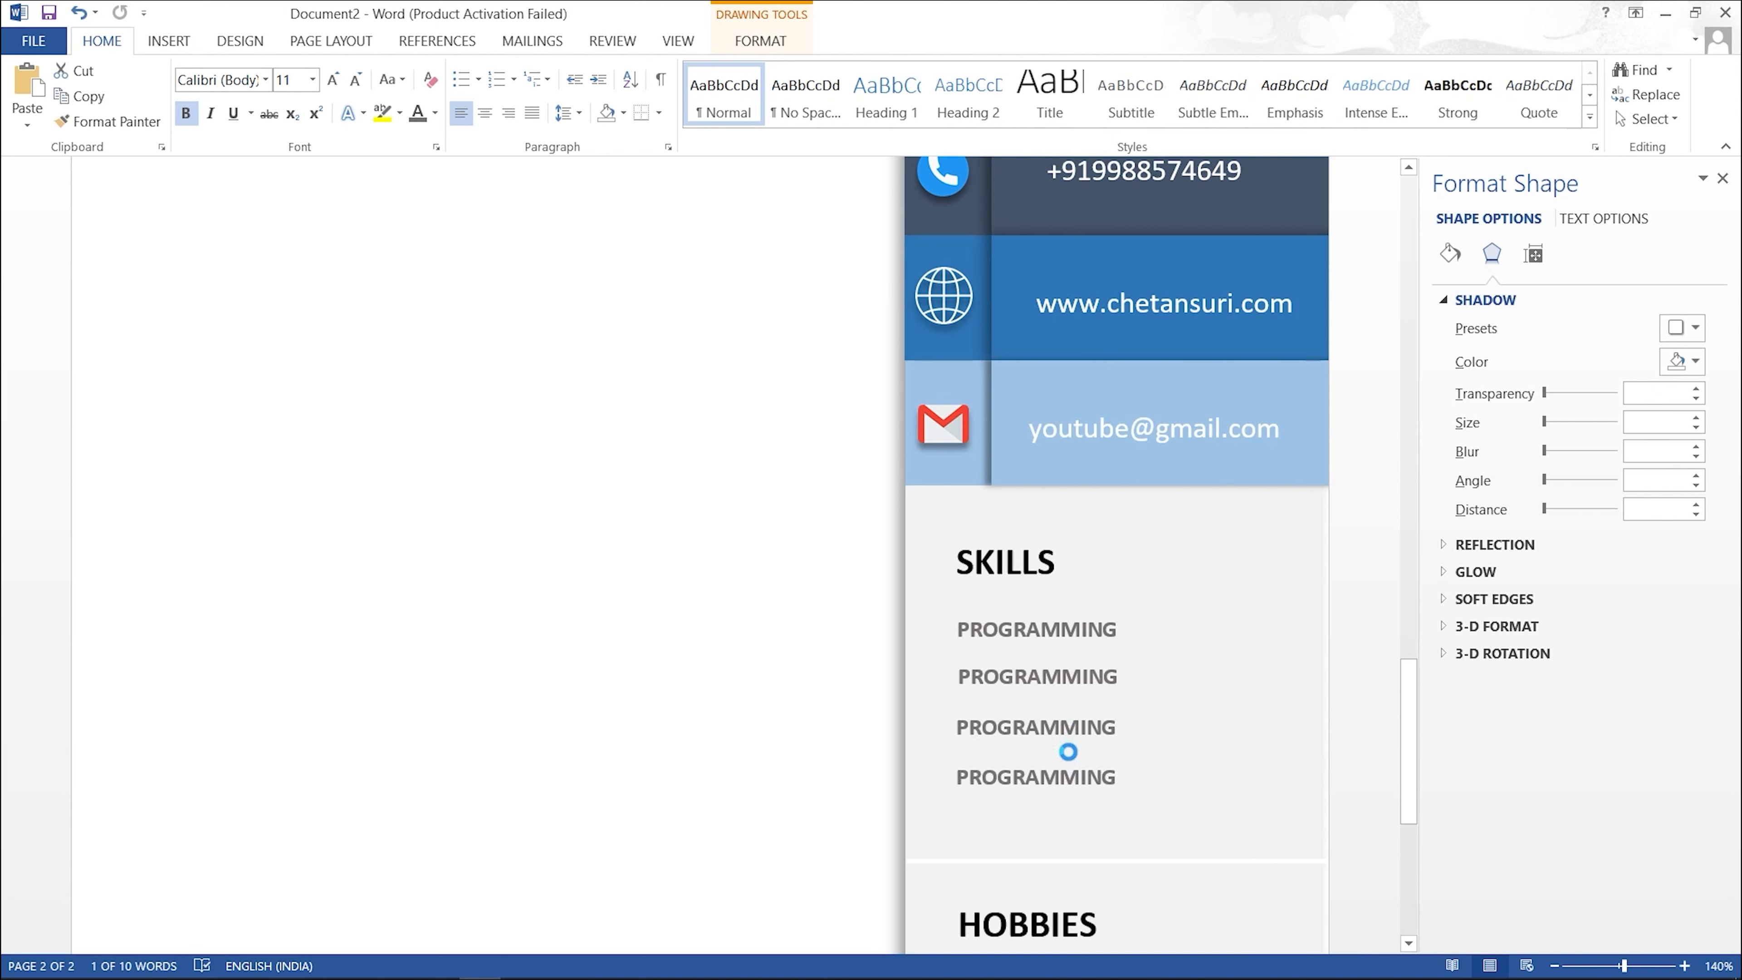
pyautogui.click(1098, 676)
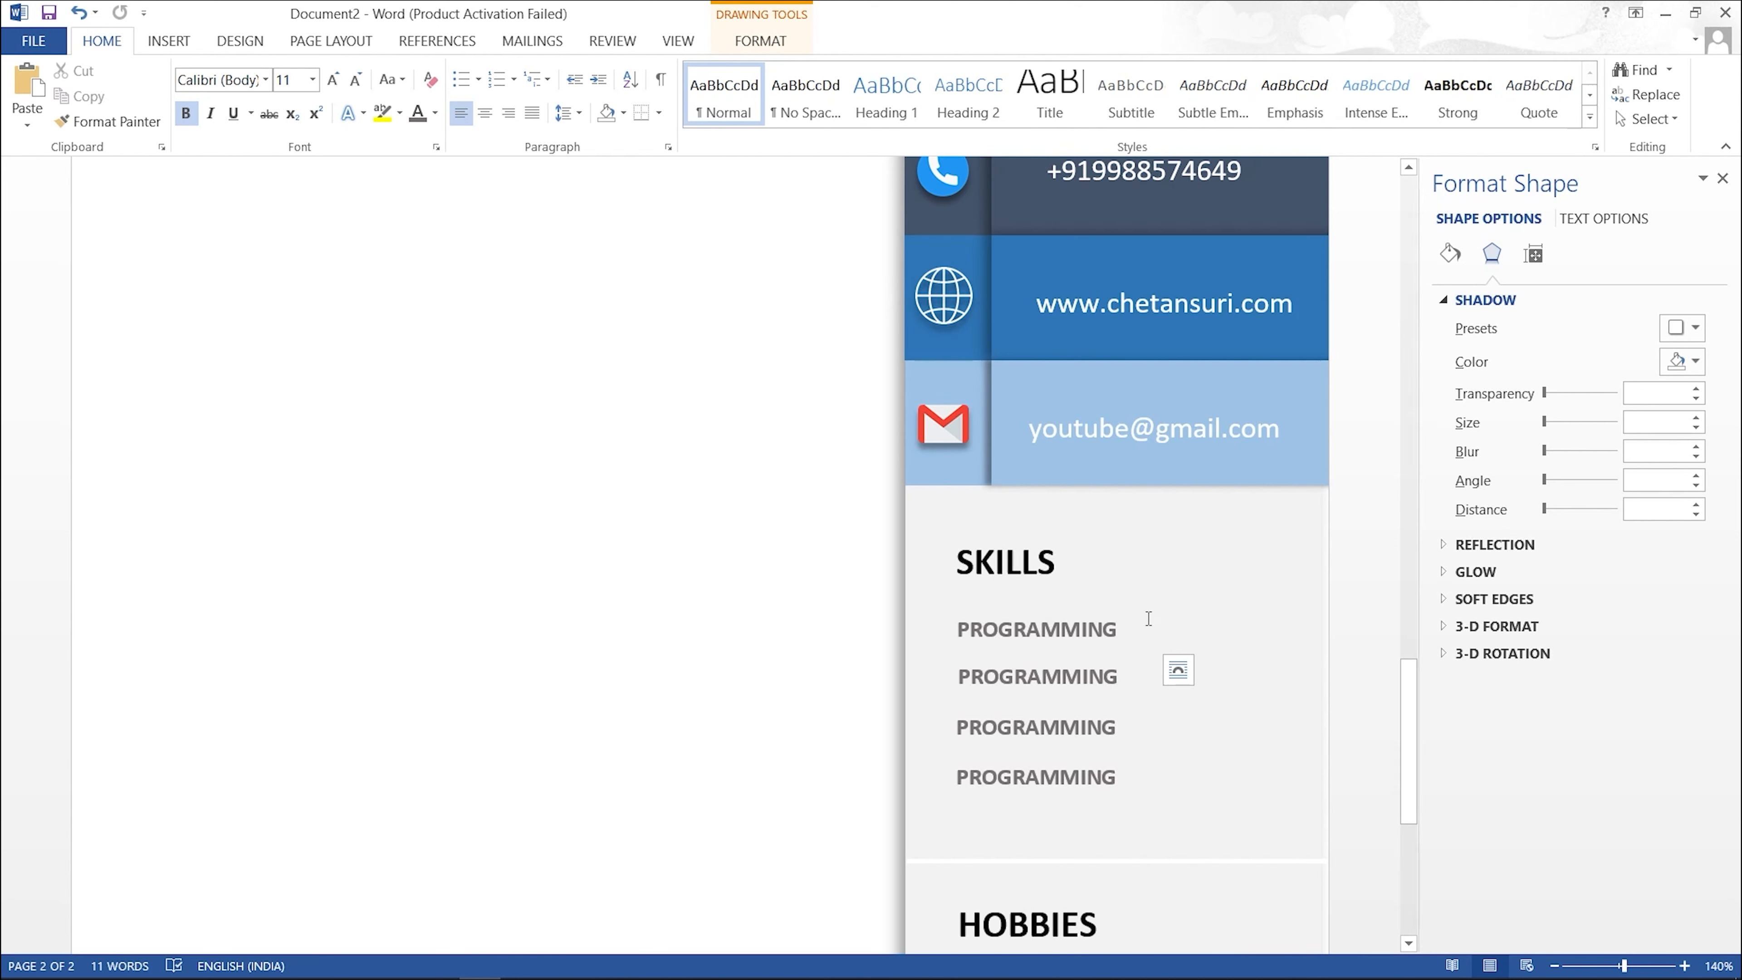
# Step: Copy the first PROGRAMMING label to its right and delete the copy's text
pyautogui.click(1090, 626)
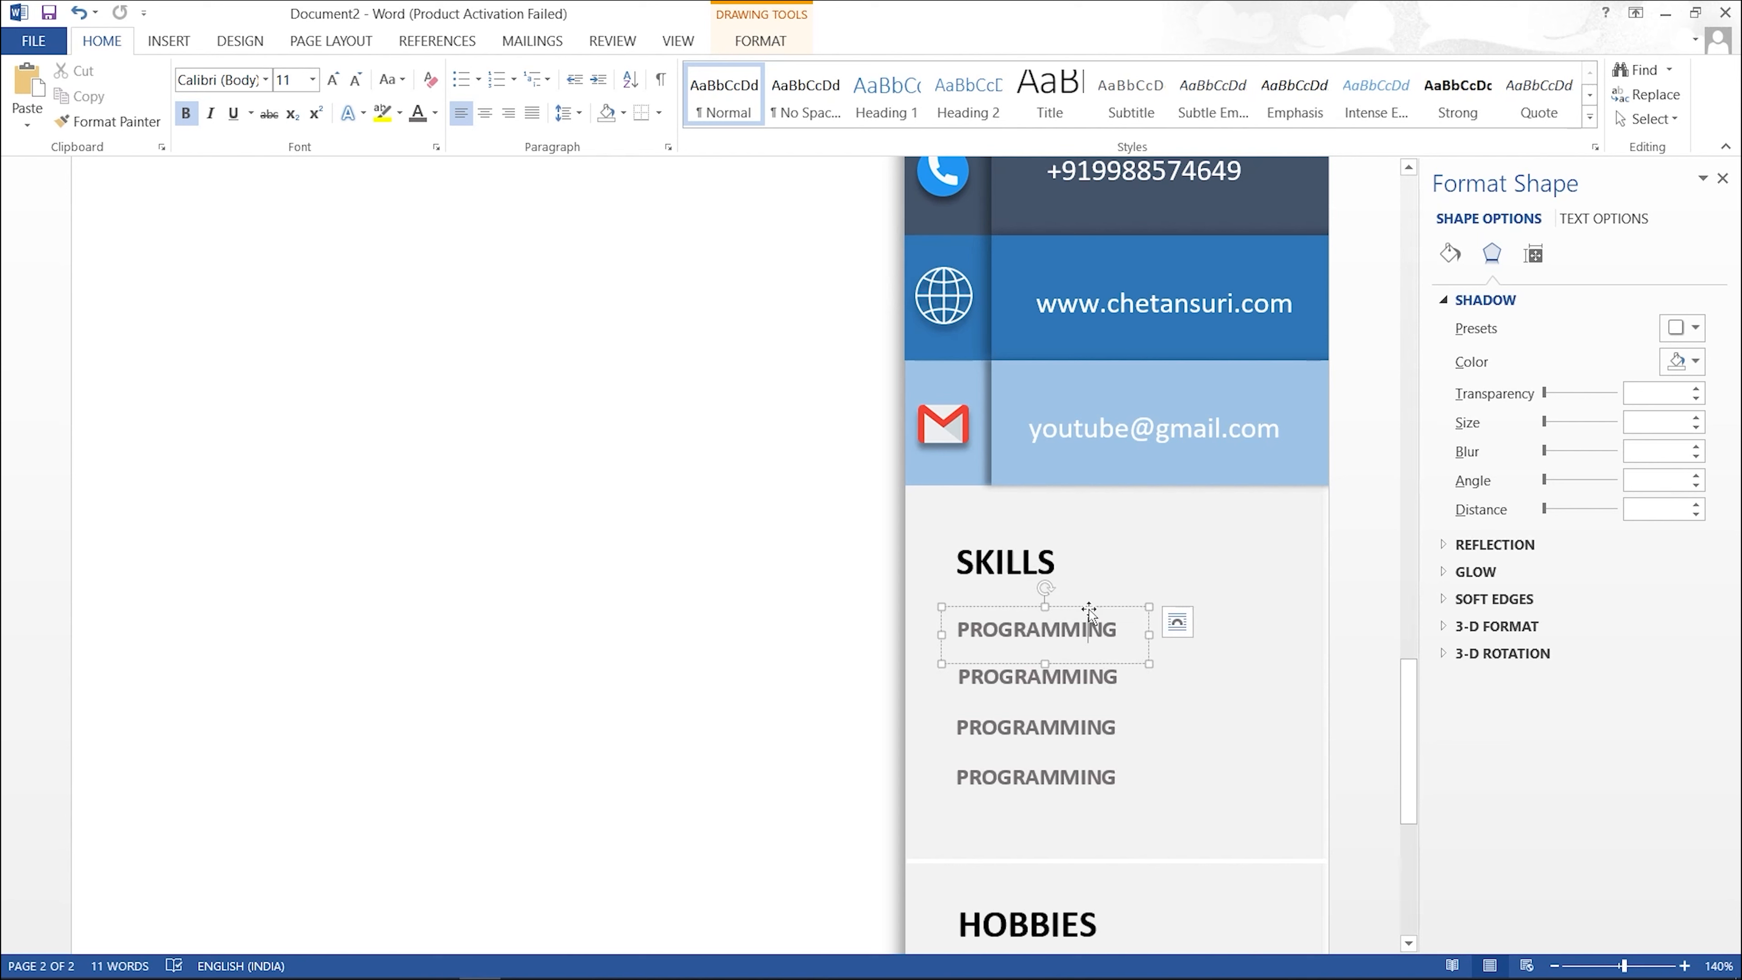
pyautogui.moveTo(1089, 613); pyautogui.dragTo(1264, 607)
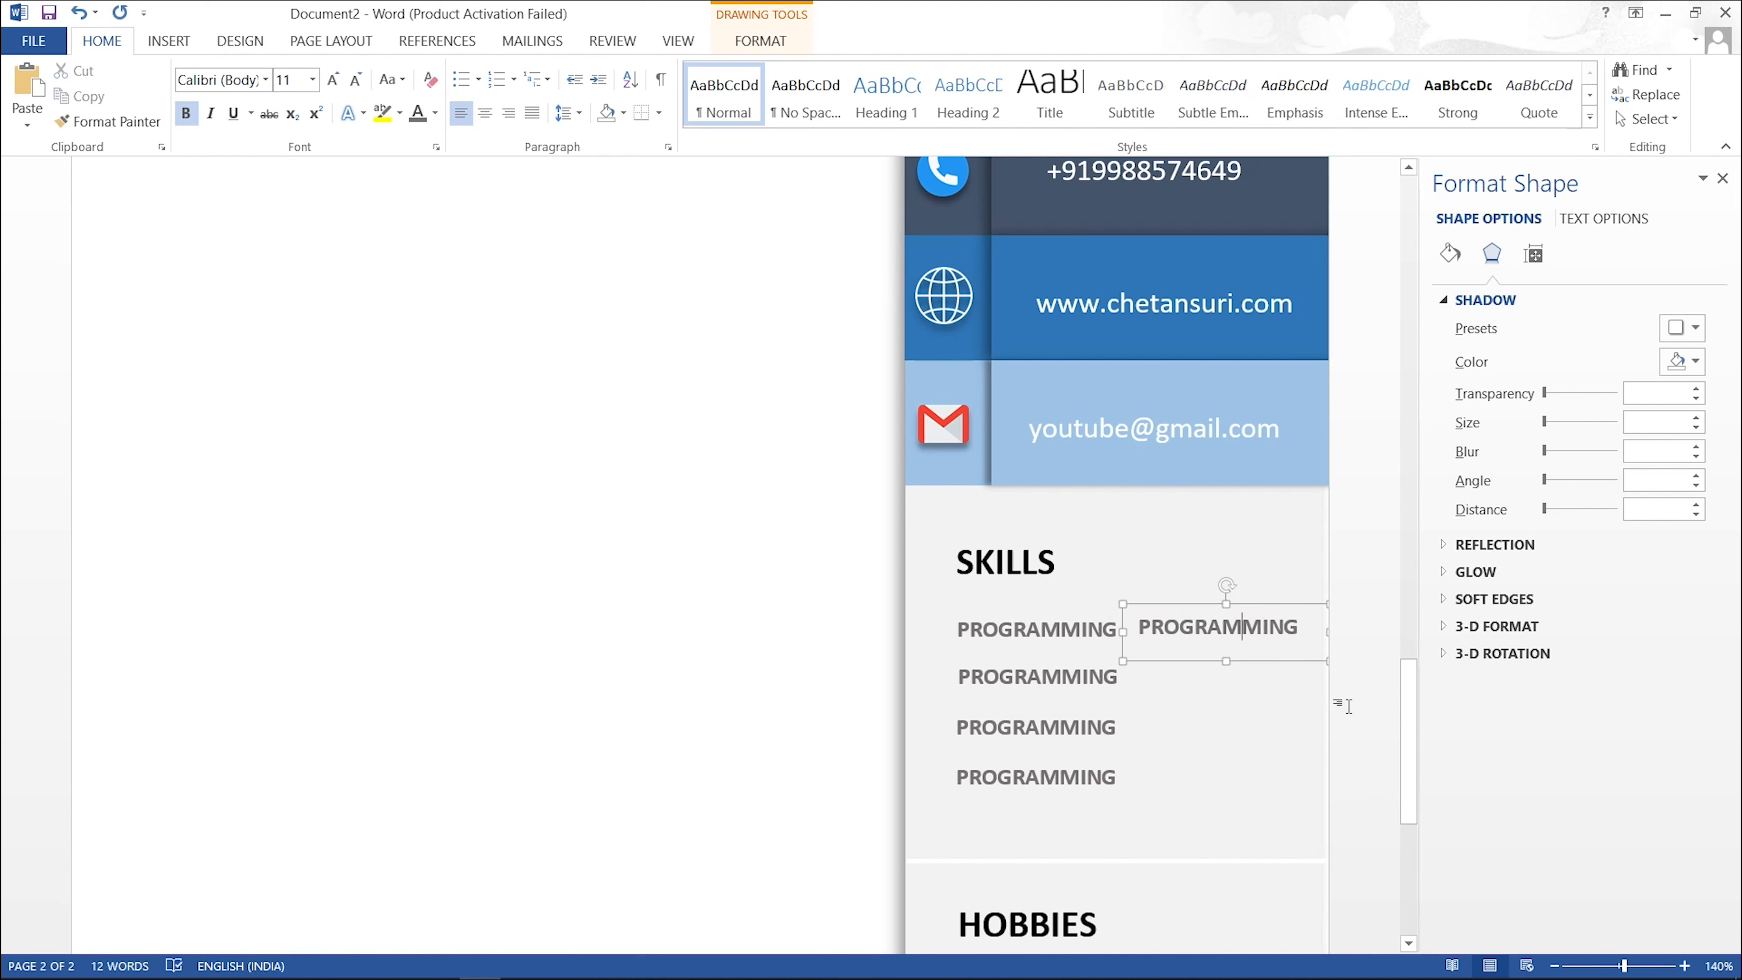
pyautogui.hotkey('ctrl', 'a')
pyautogui.press('BackSpace')
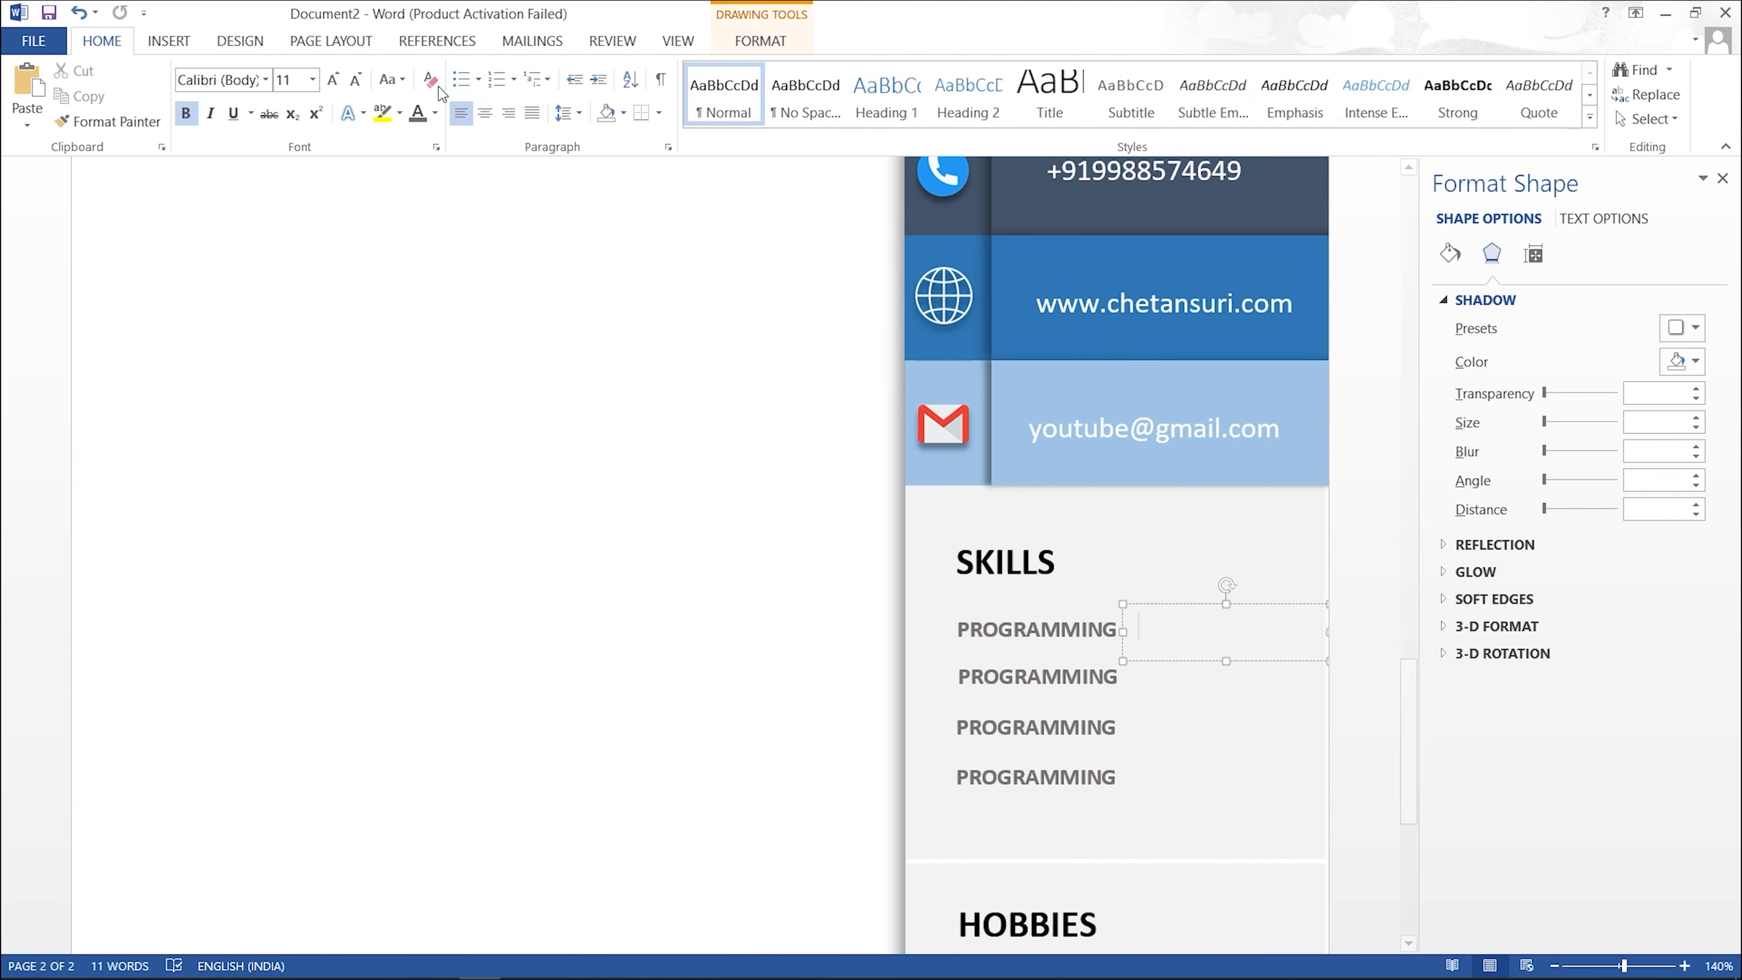
# Step: Insert two Wingdings 2 solid black star symbols into the empty box beside the first label
pyautogui.click(180, 41)
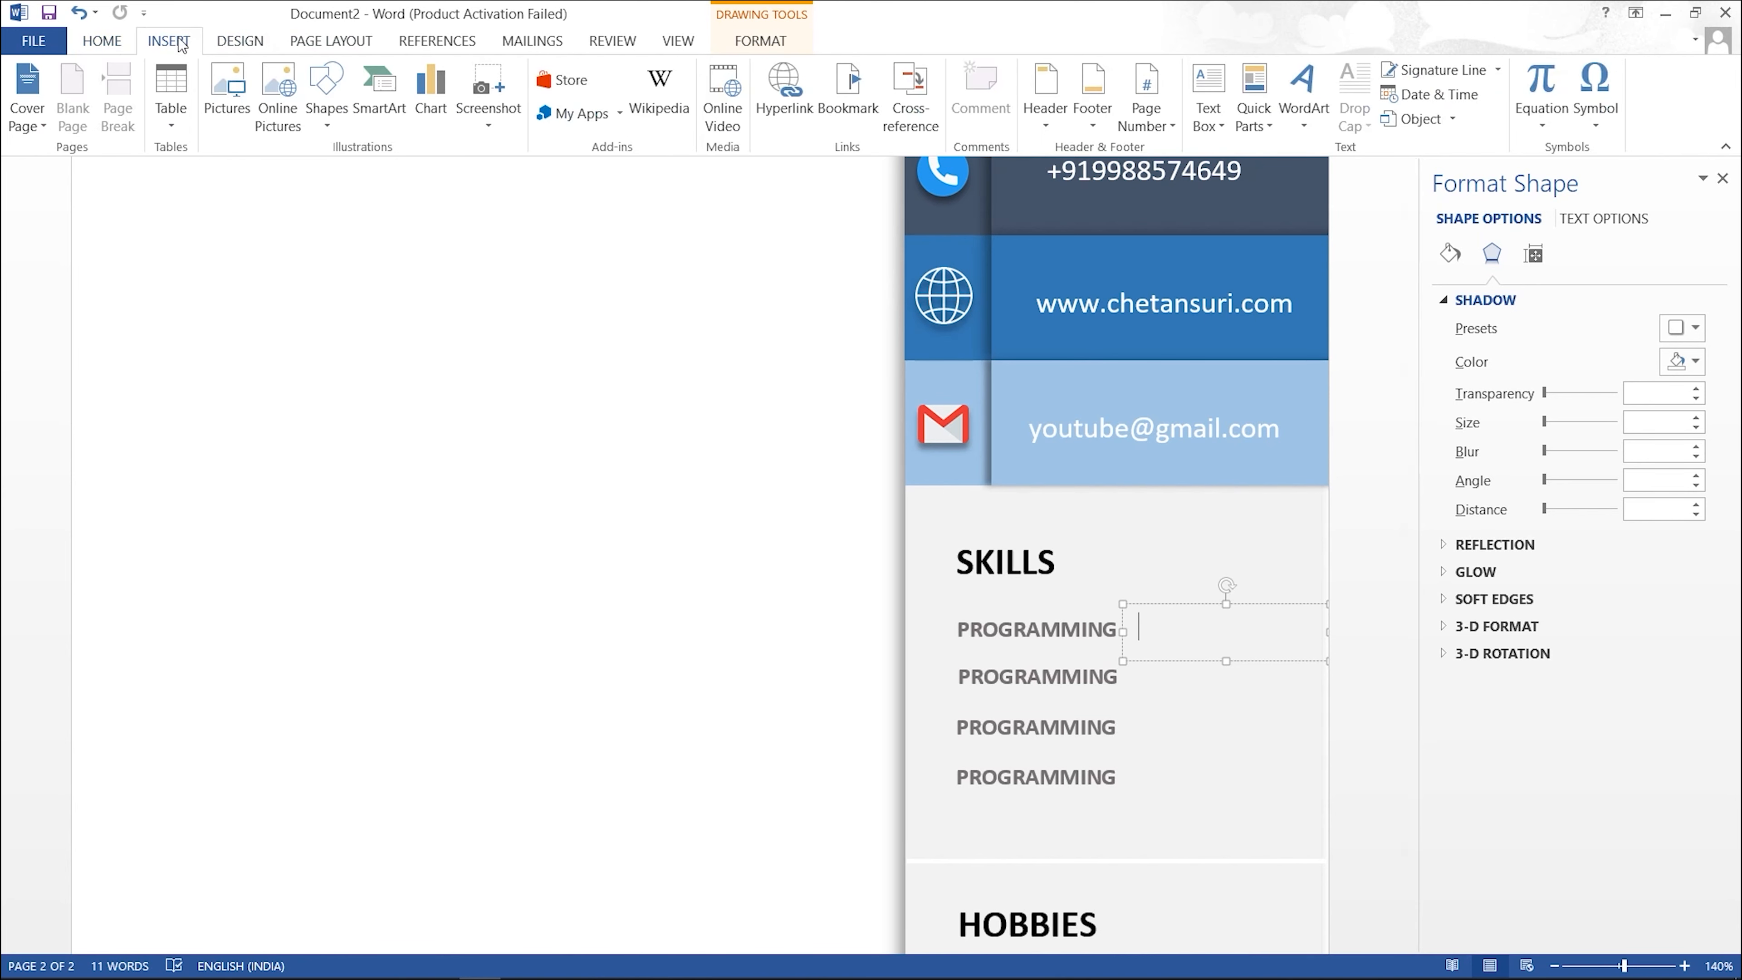
pyautogui.click(1598, 122)
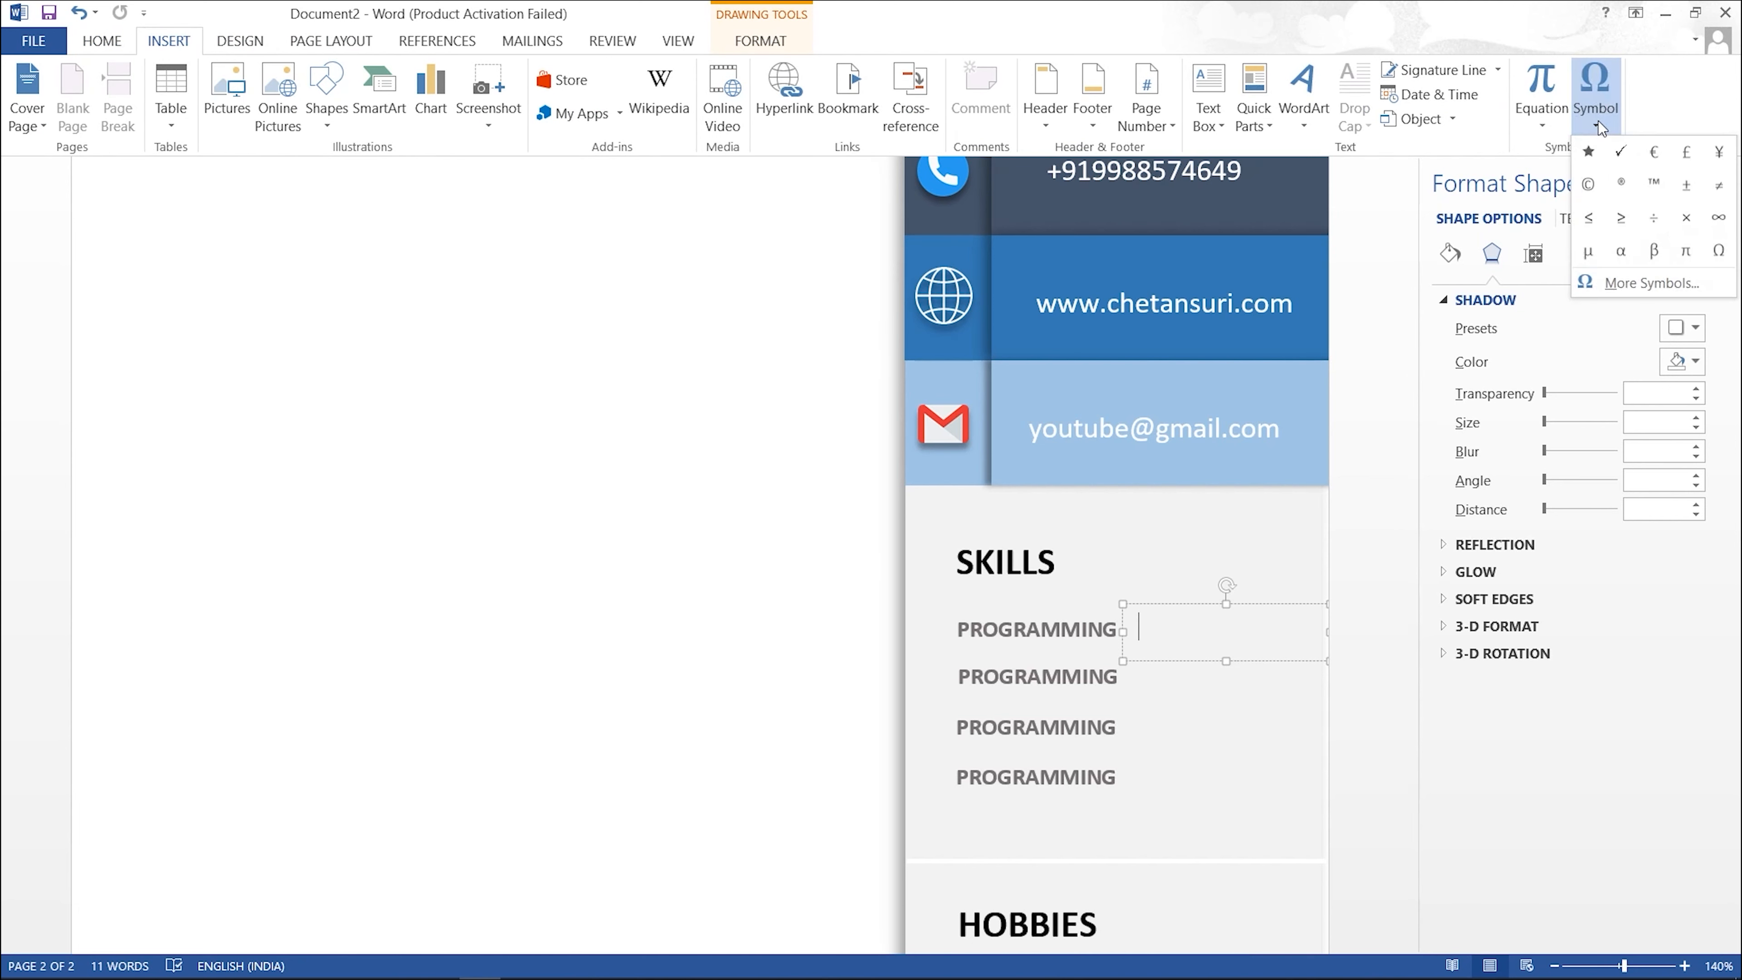
pyautogui.click(1623, 277)
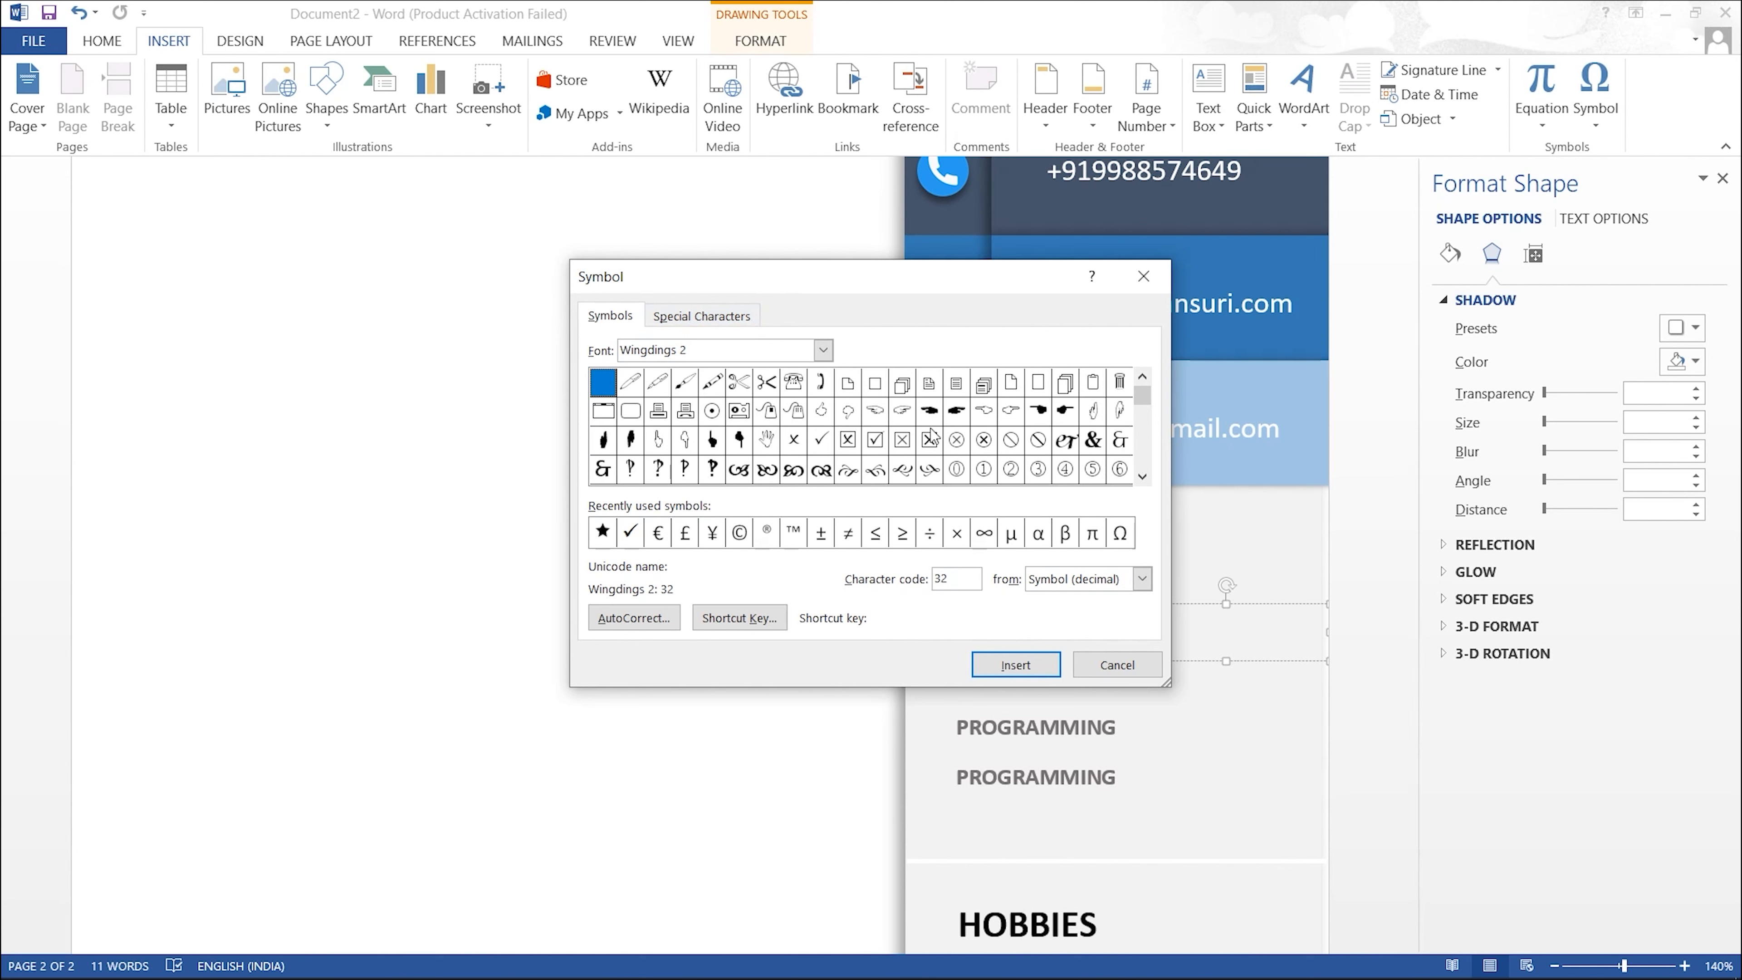
pyautogui.click(1144, 477)
pyautogui.click(1143, 476)
pyautogui.click(1143, 477)
pyautogui.click(1143, 477)
pyautogui.click(1143, 476)
pyautogui.click(1143, 477)
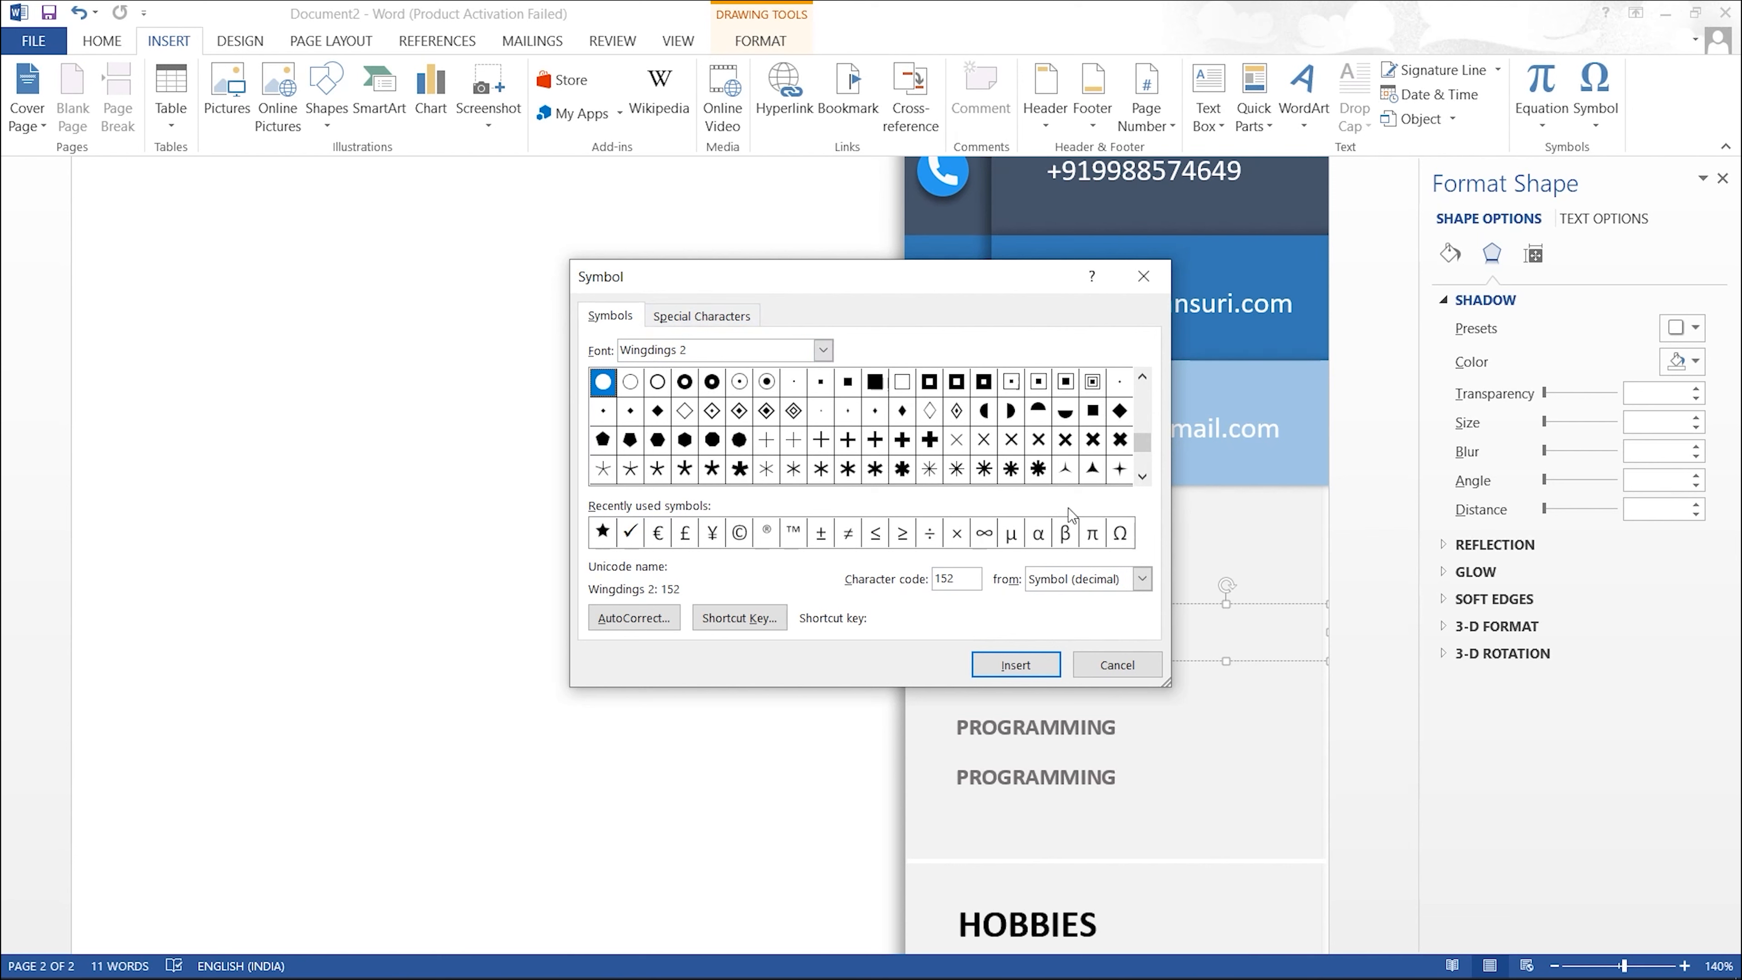
pyautogui.click(1142, 476)
pyautogui.click(1142, 476)
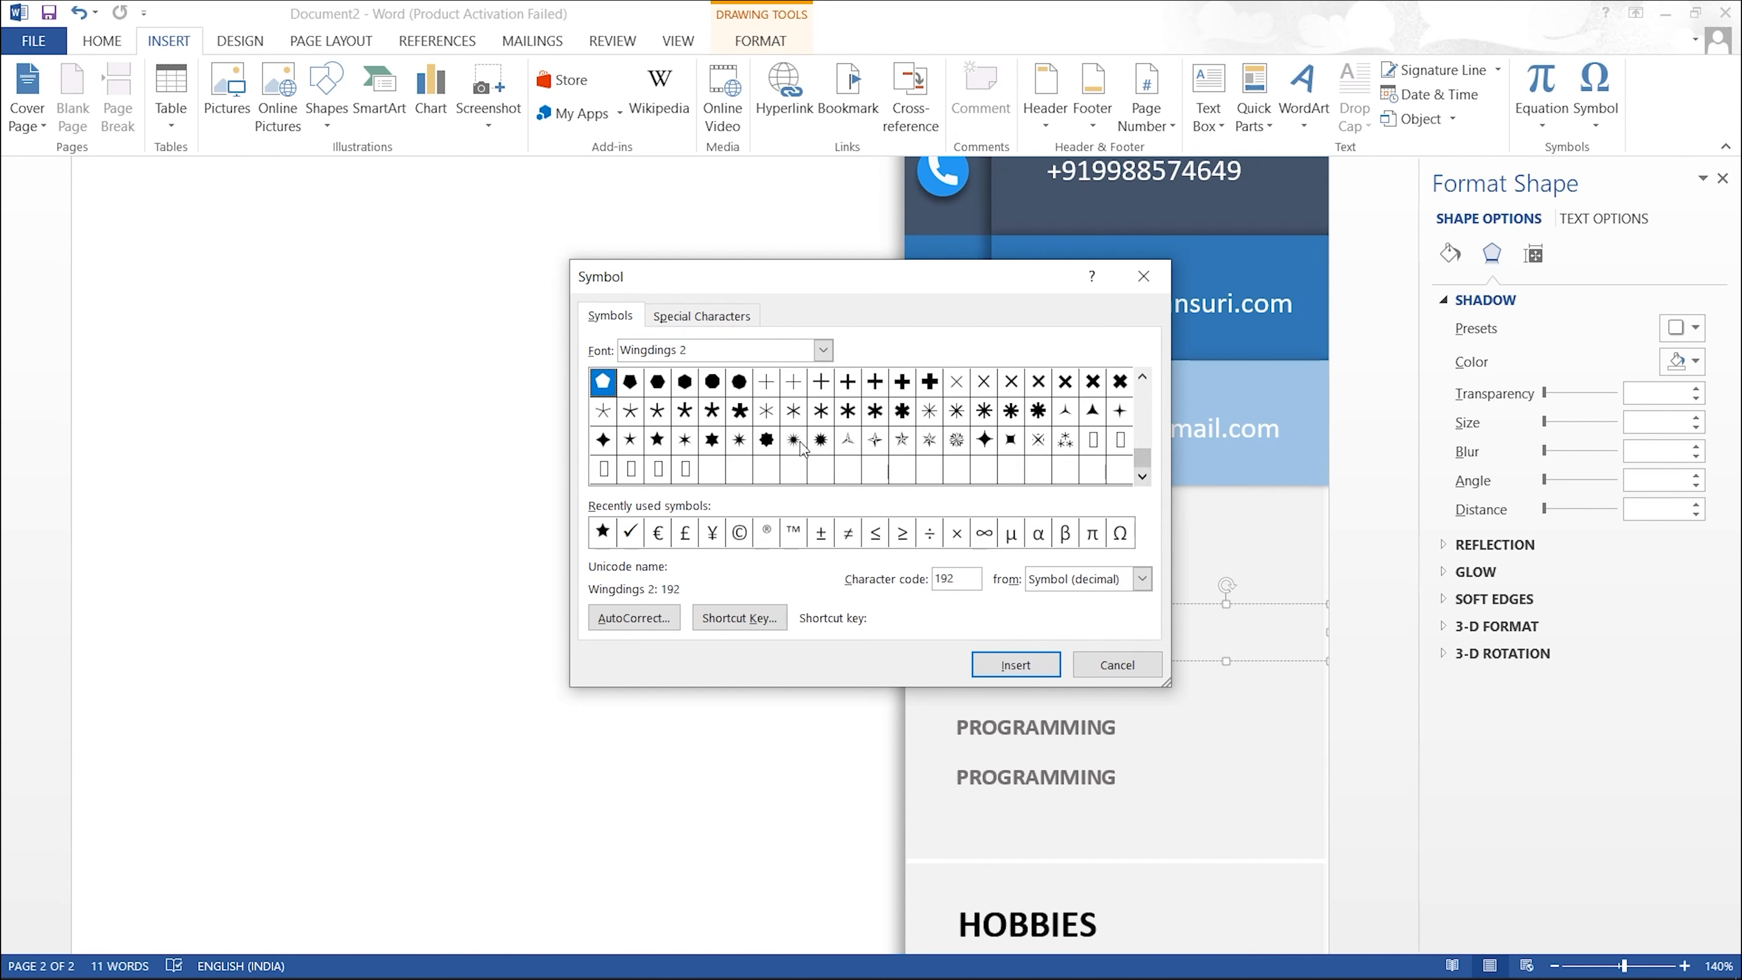
pyautogui.click(712, 440)
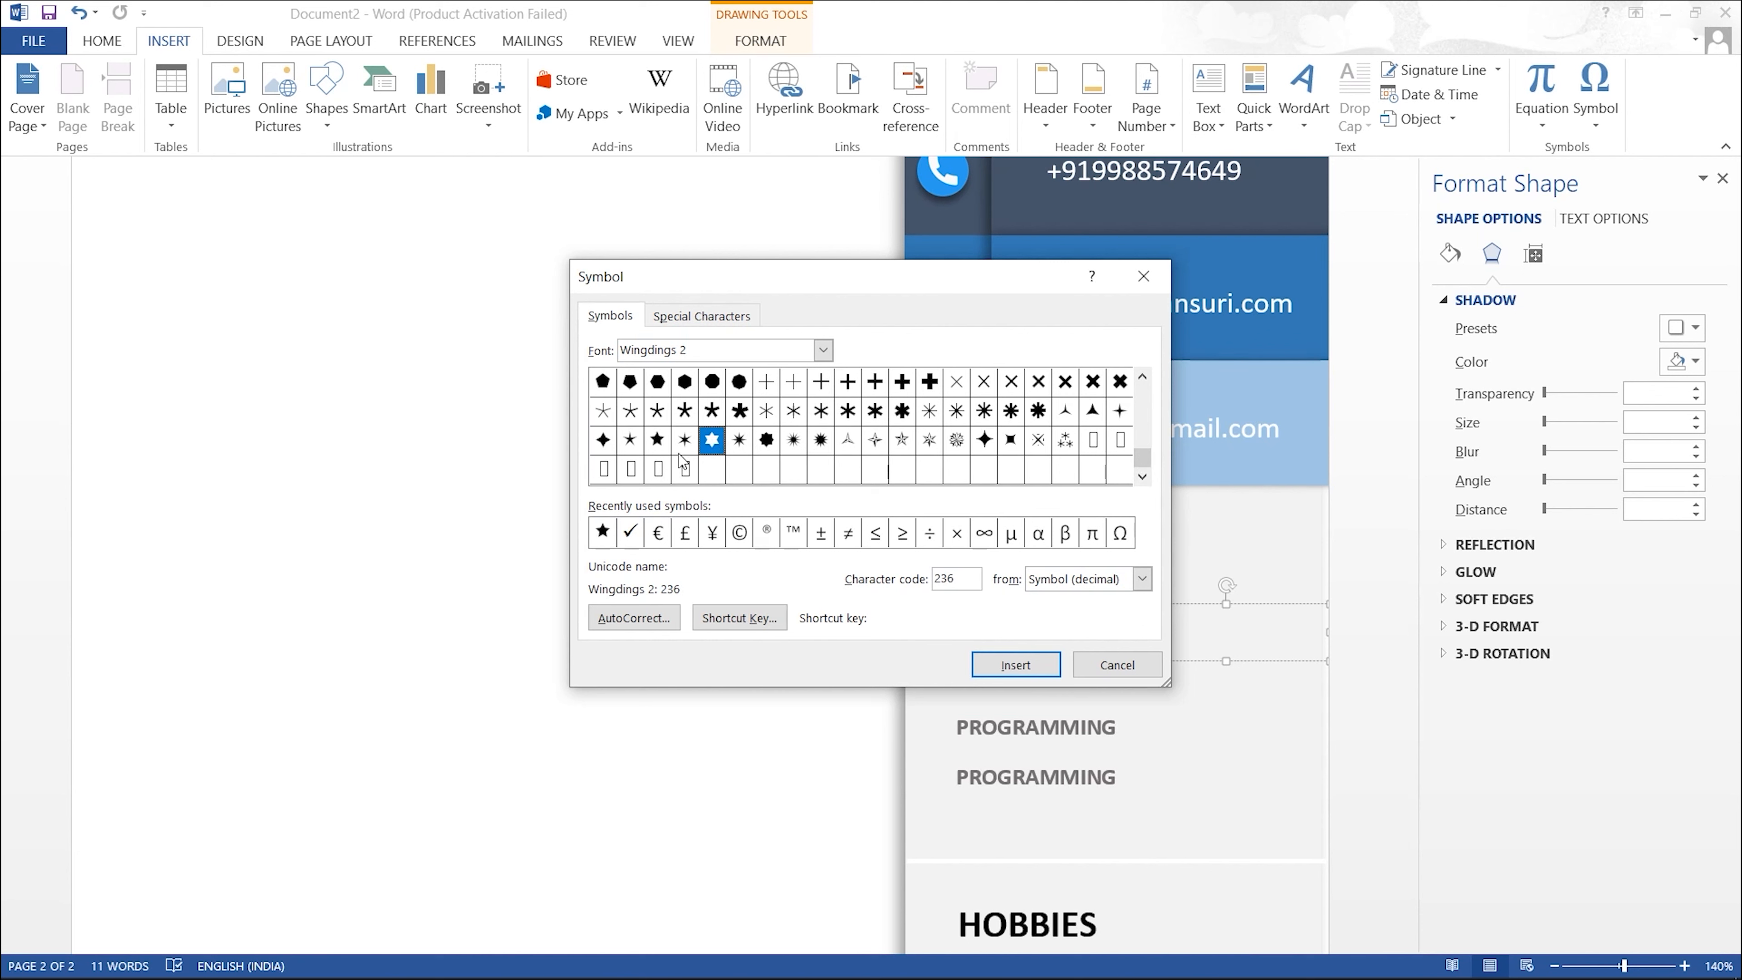
pyautogui.click(657, 440)
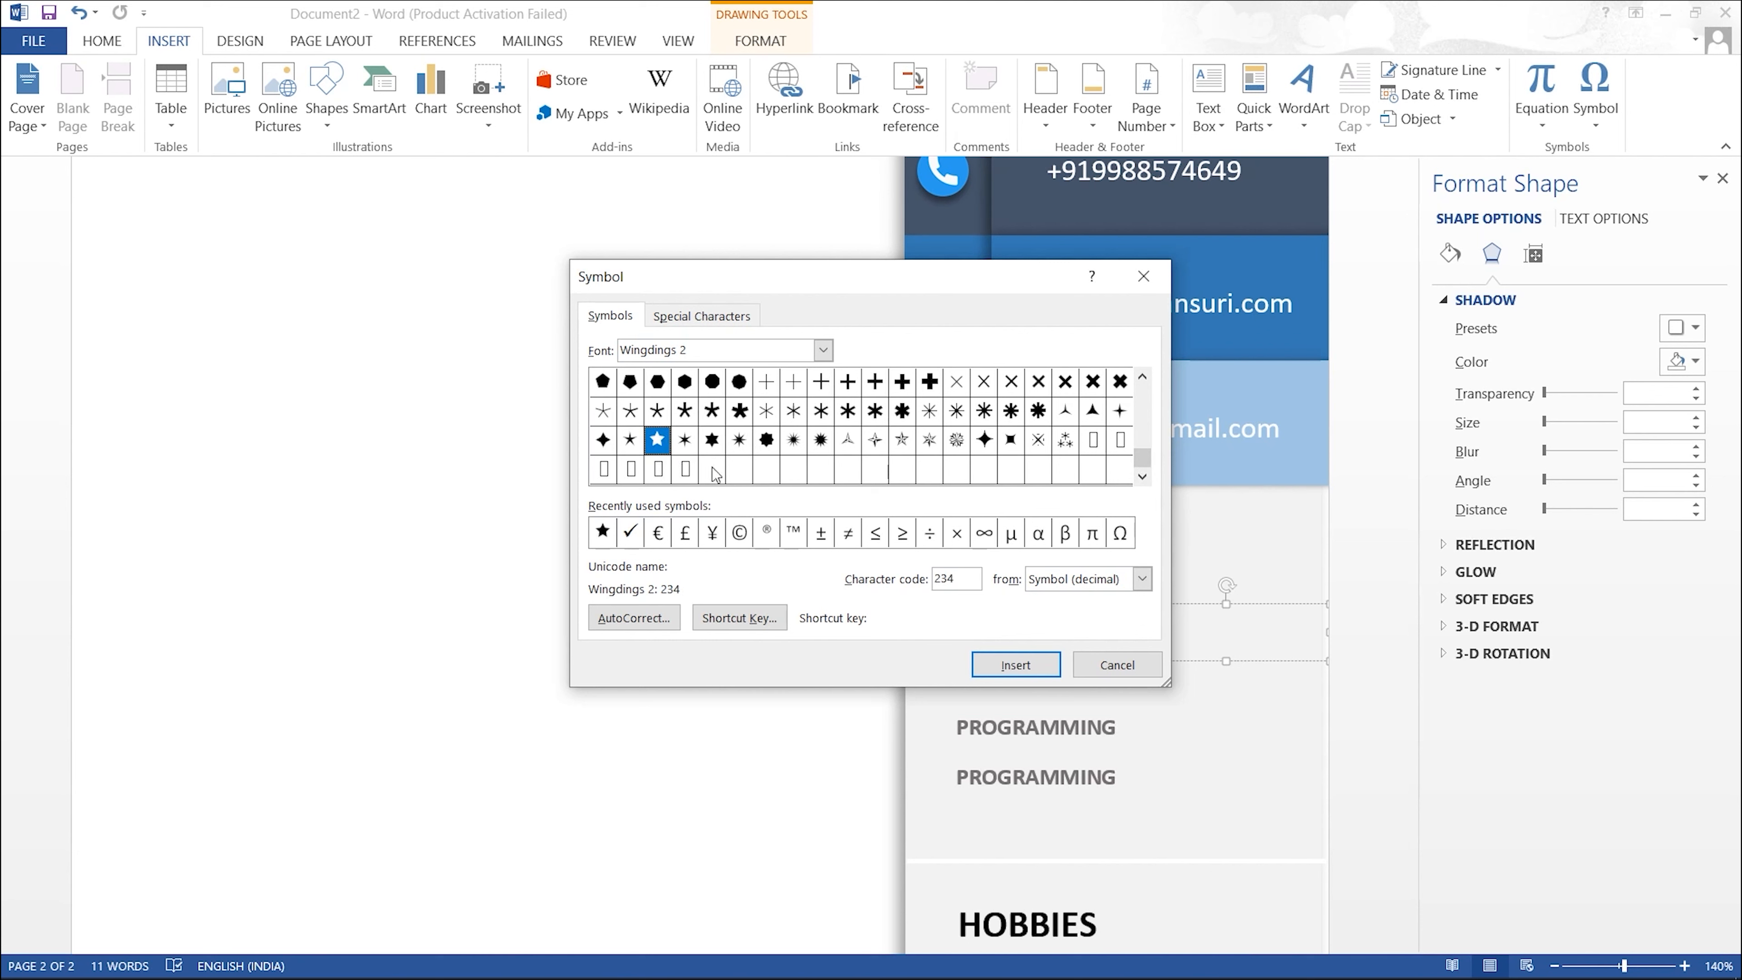
pyautogui.click(1003, 665)
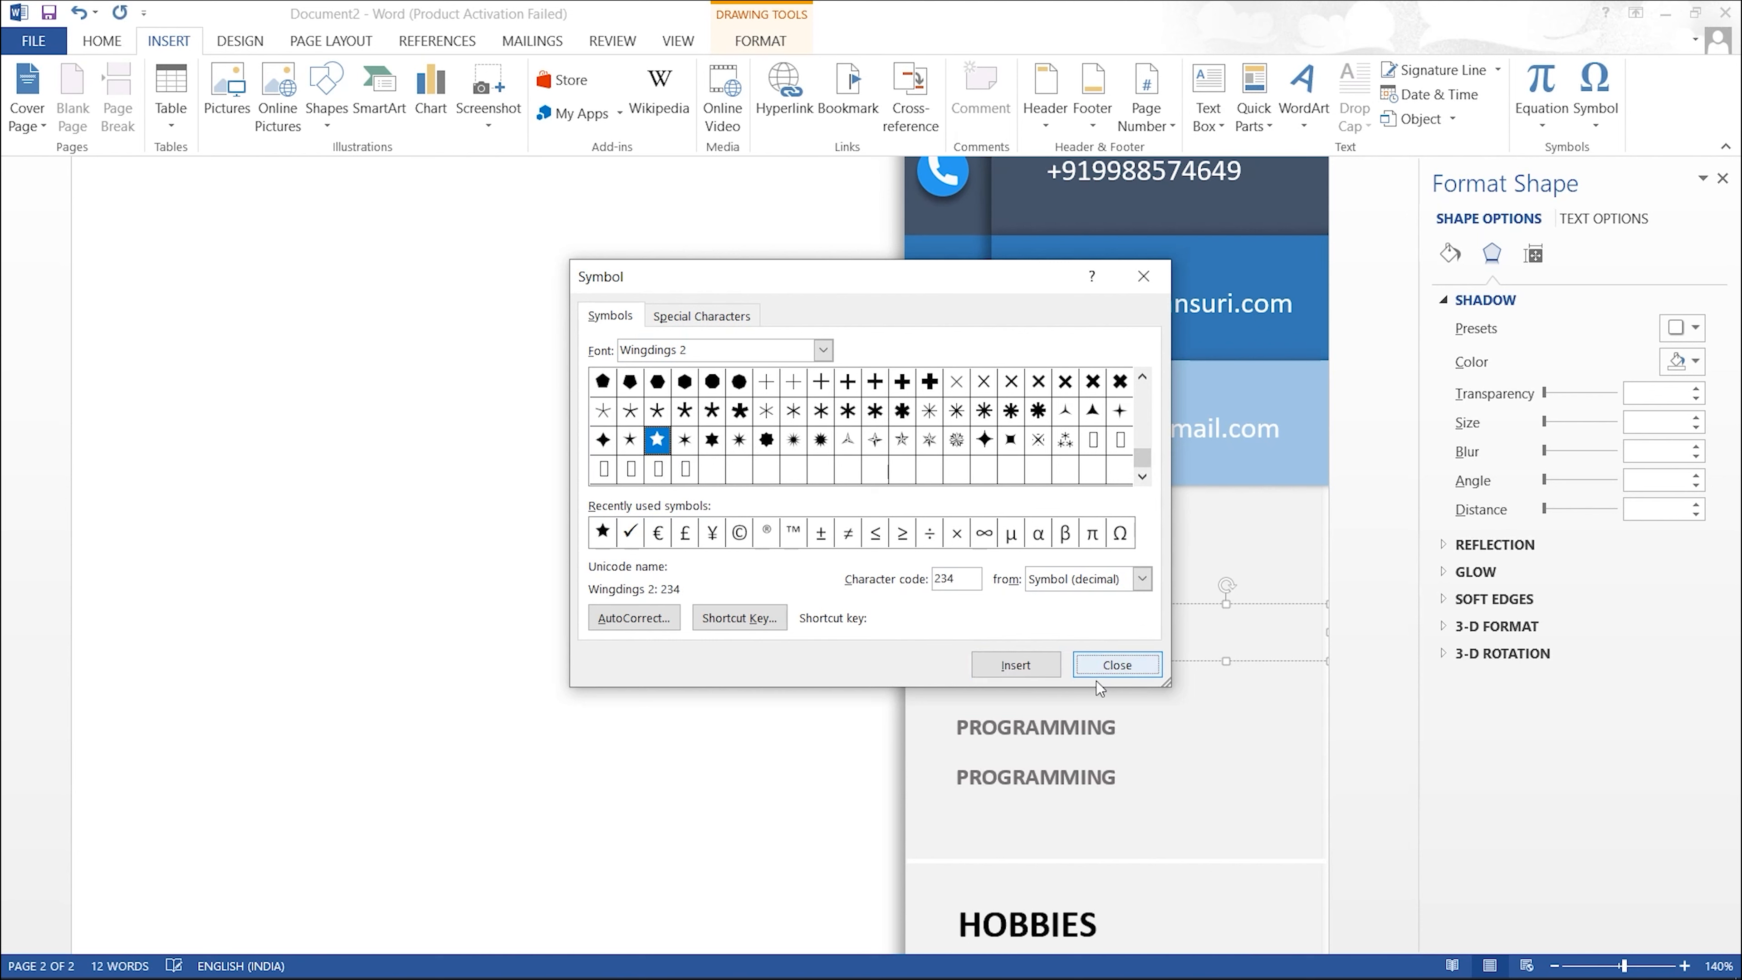
pyautogui.click(1017, 665)
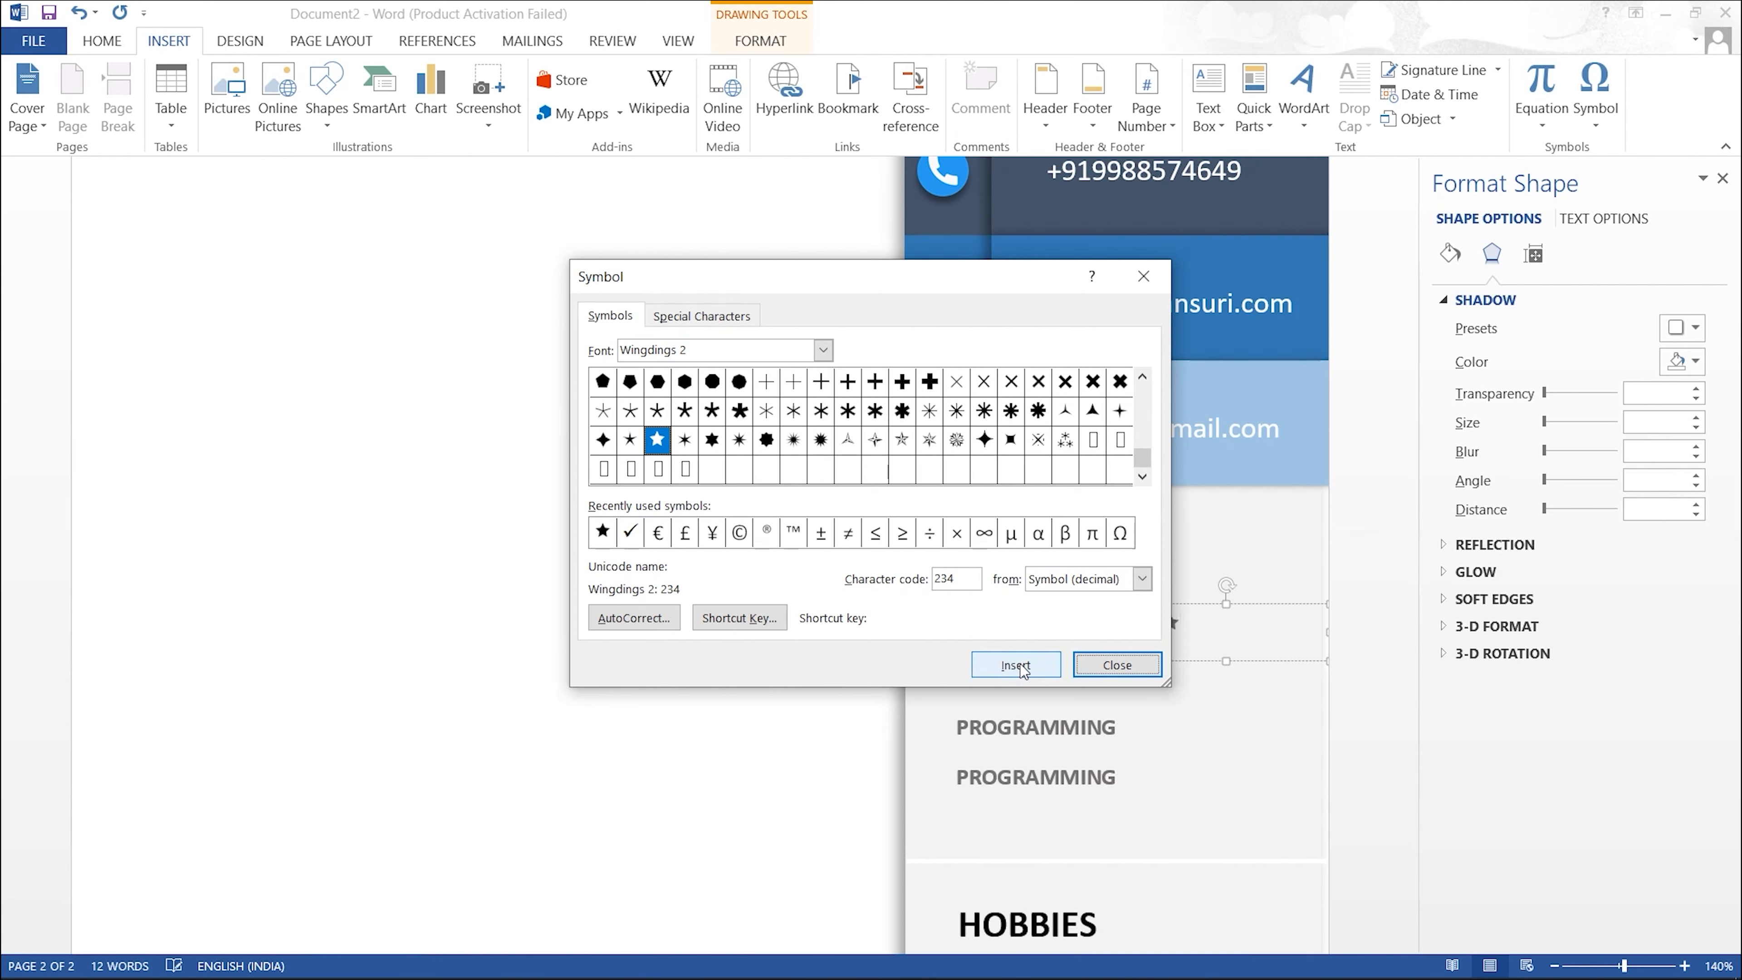
pyautogui.click(1143, 276)
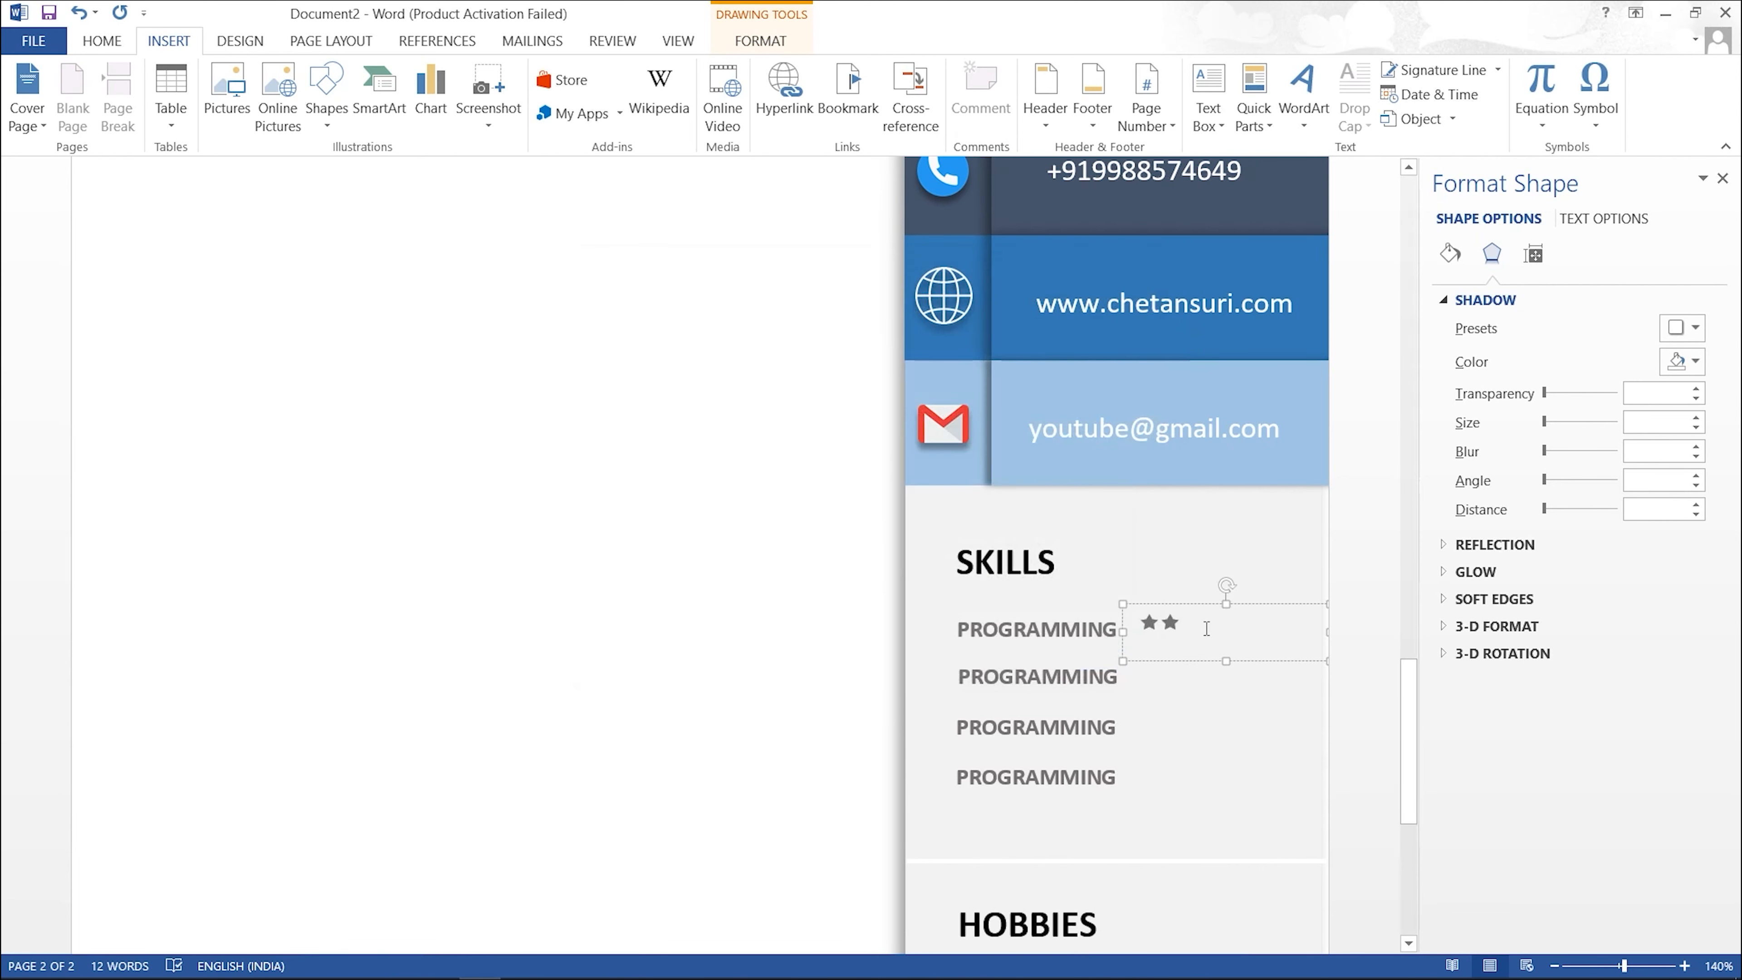
# Step: Copy and paste stars until the first rating row holds five stars
pyautogui.moveTo(1199, 622); pyautogui.dragTo(1140, 626)
pyautogui.hotkey('ctrl', 'c')
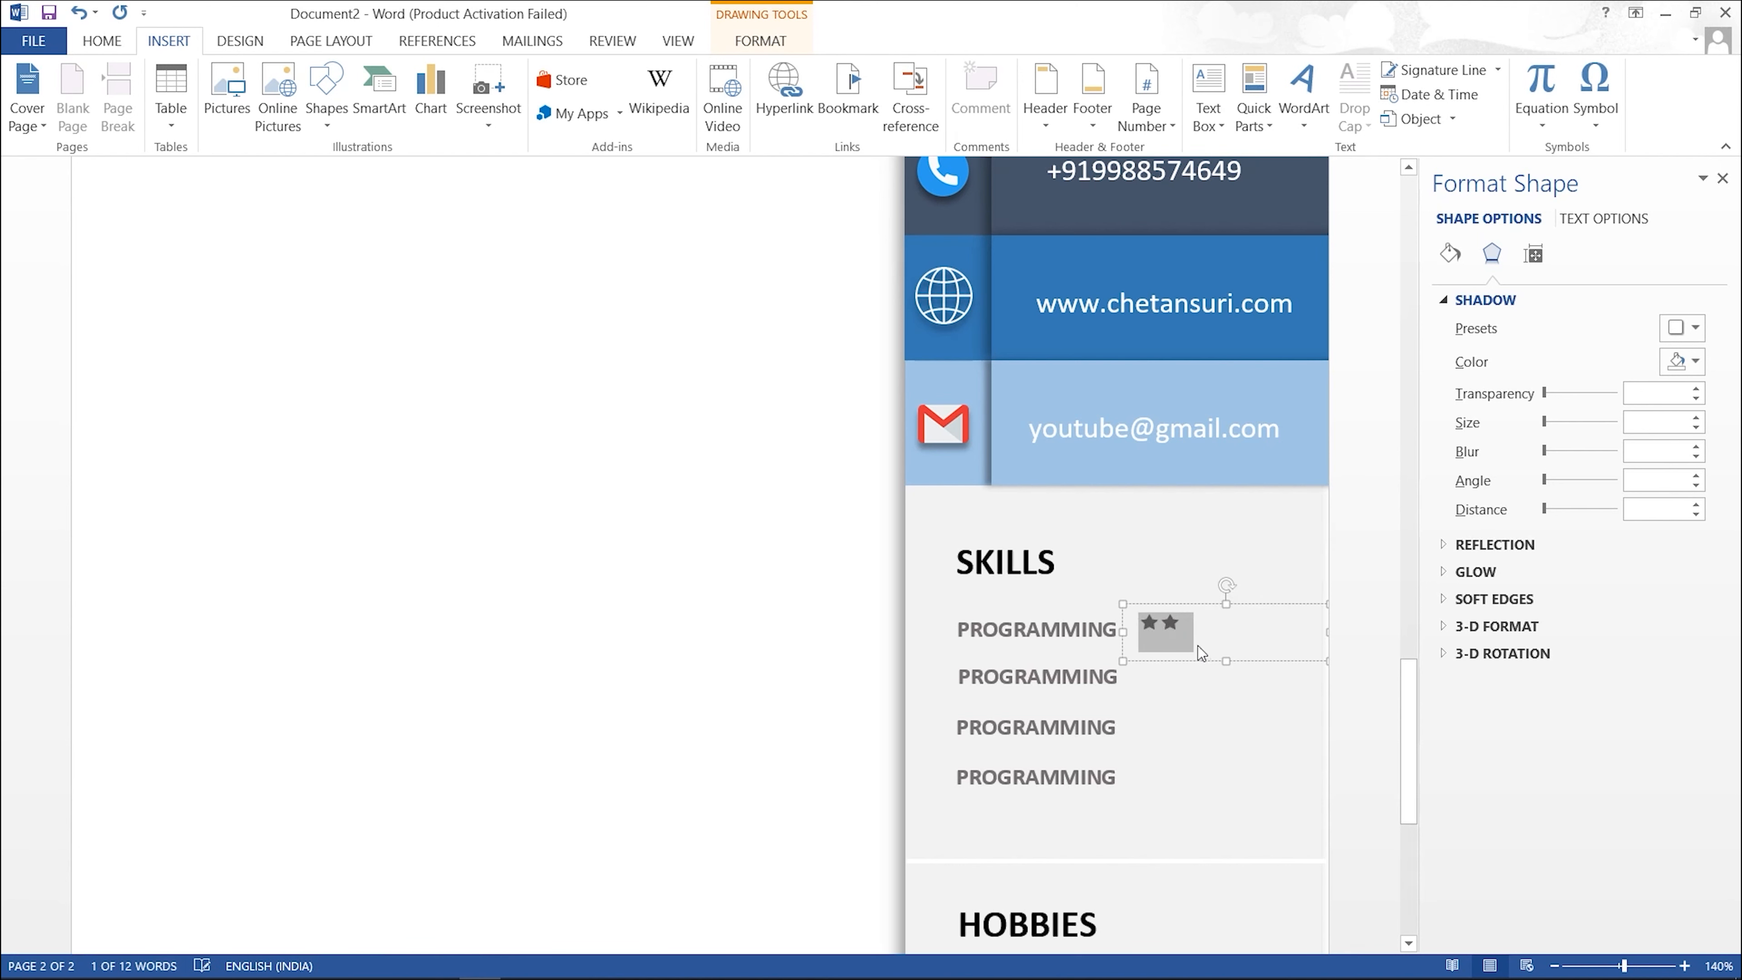
pyautogui.click(1201, 625)
pyautogui.hotkey('ctrl', 'v')
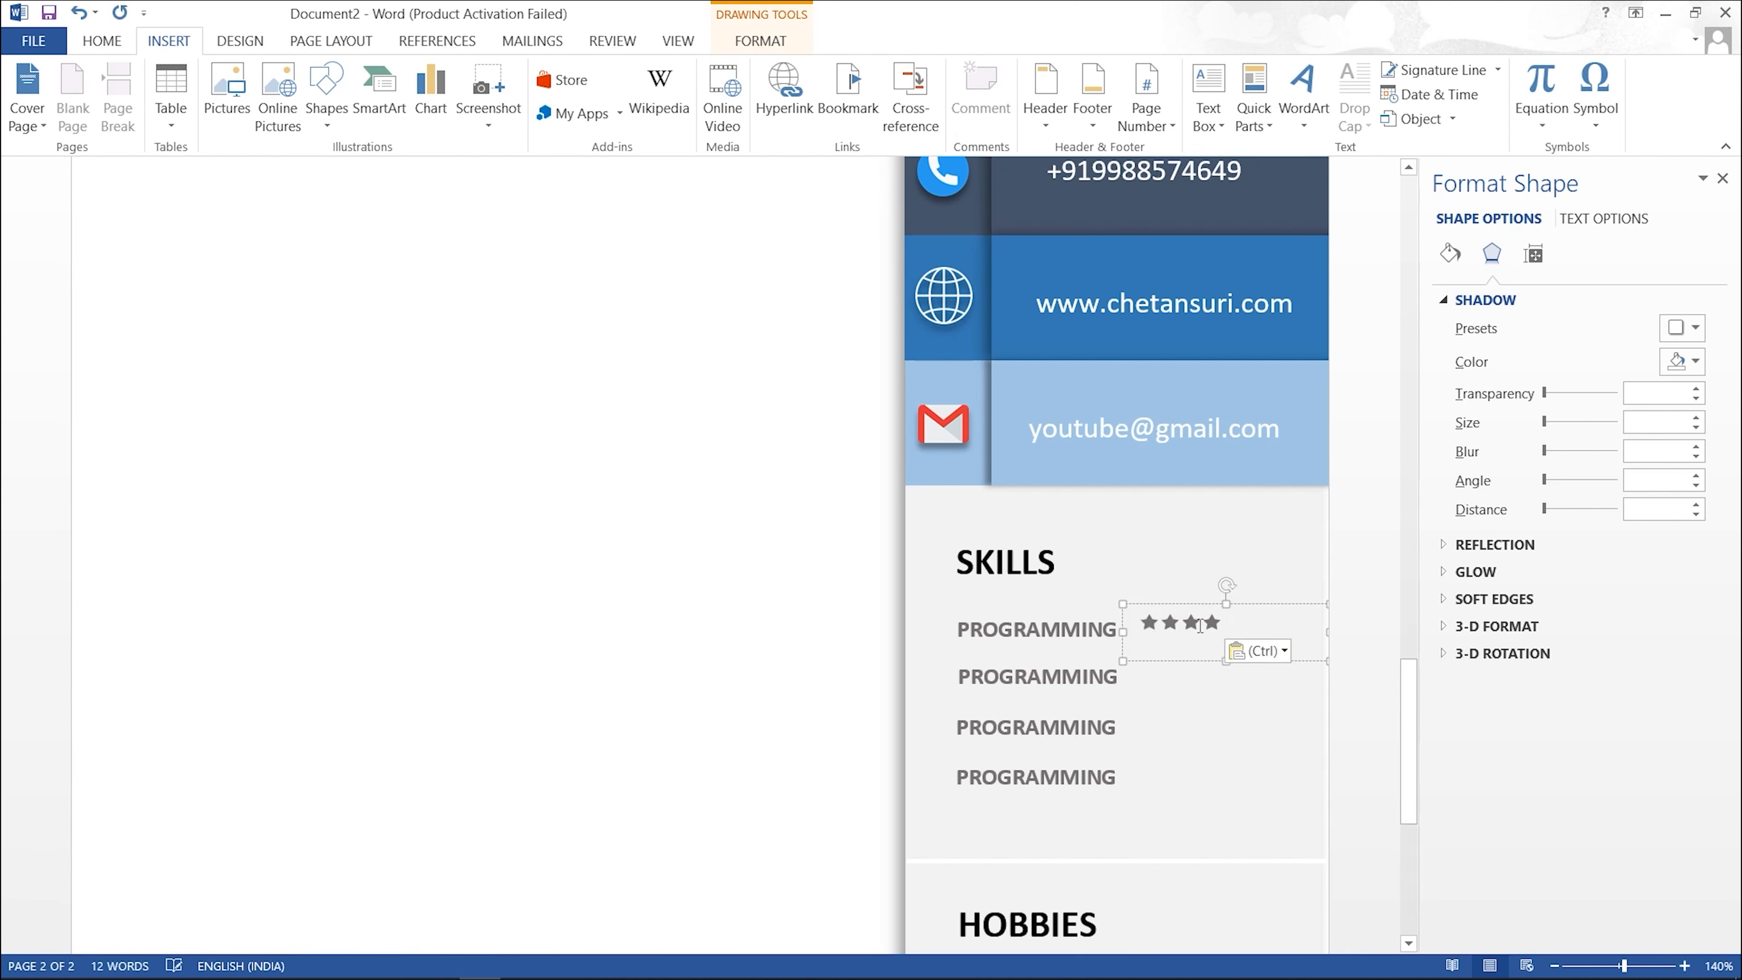
pyautogui.moveTo(1223, 622); pyautogui.dragTo(1211, 624)
pyautogui.hotkey('ctrl', 'c')
pyautogui.click(1259, 636)
pyautogui.hotkey('ctrl', 'v')
# Step: Move the star box slightly right and down and shorten its height
pyautogui.click(1248, 705)
pyautogui.click(1247, 606)
pyautogui.moveTo(1252, 607)
pyautogui.mouseDown()
pyautogui.moveTo(1288, 623)
pyautogui.moveTo(1268, 626)
pyautogui.mouseUp()
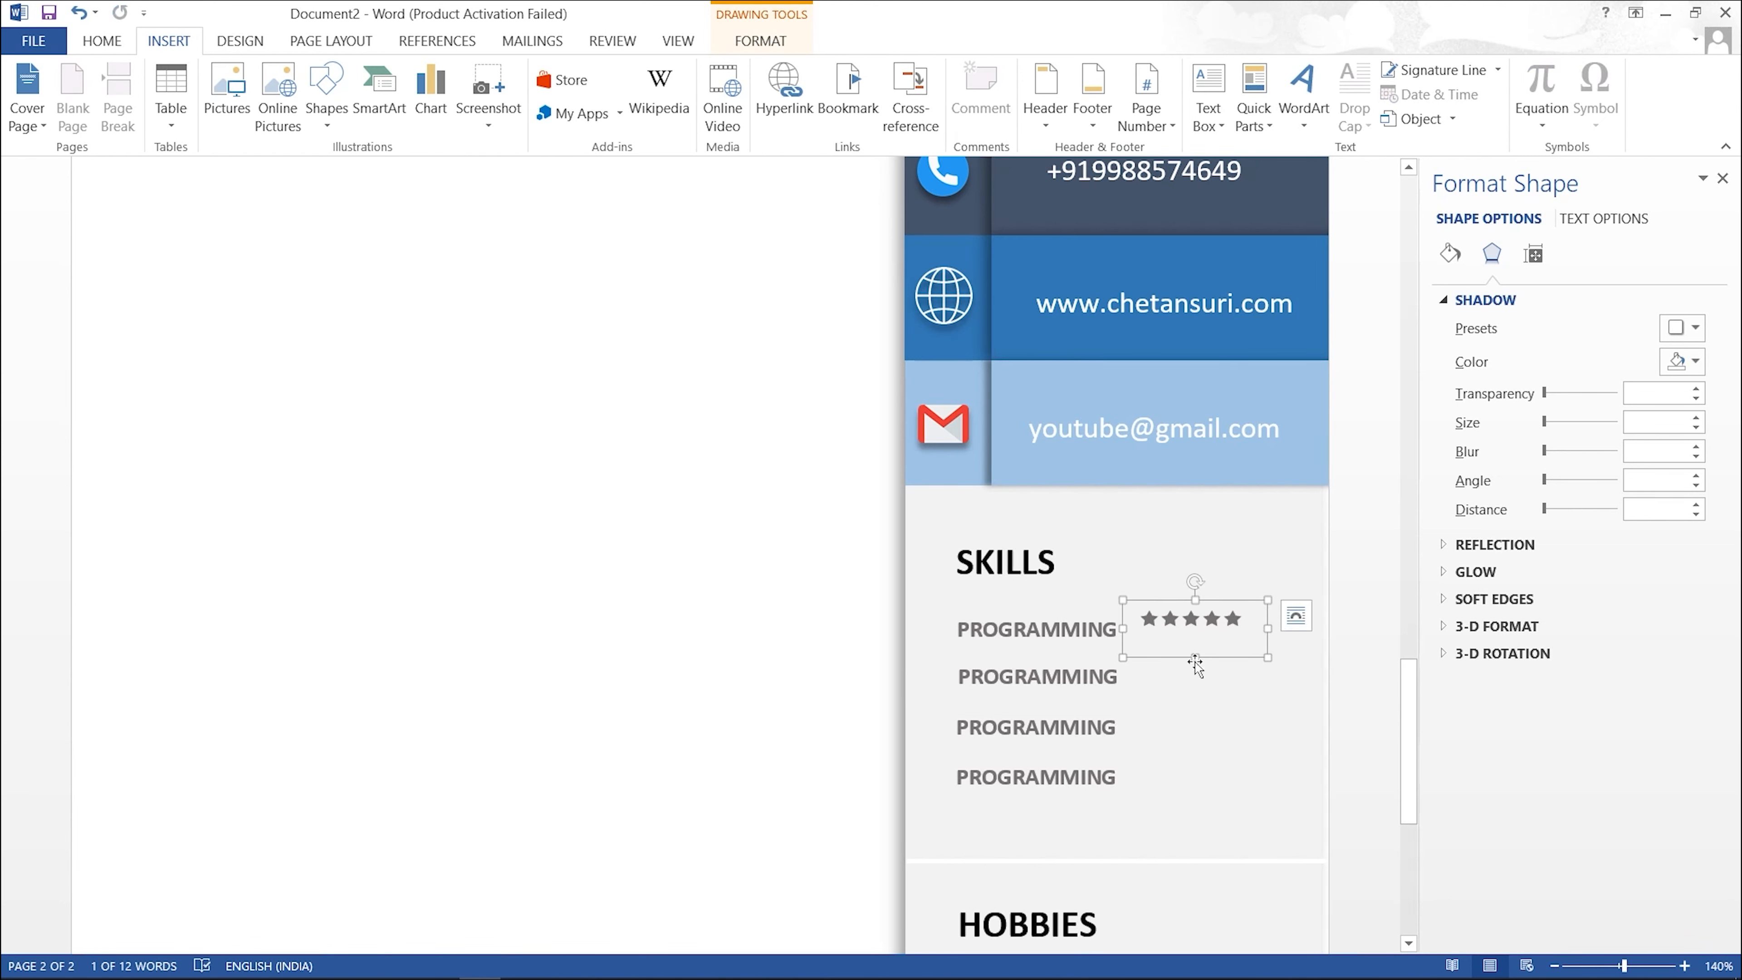
pyautogui.click(1195, 663)
pyautogui.click(1197, 657)
pyautogui.click(1193, 662)
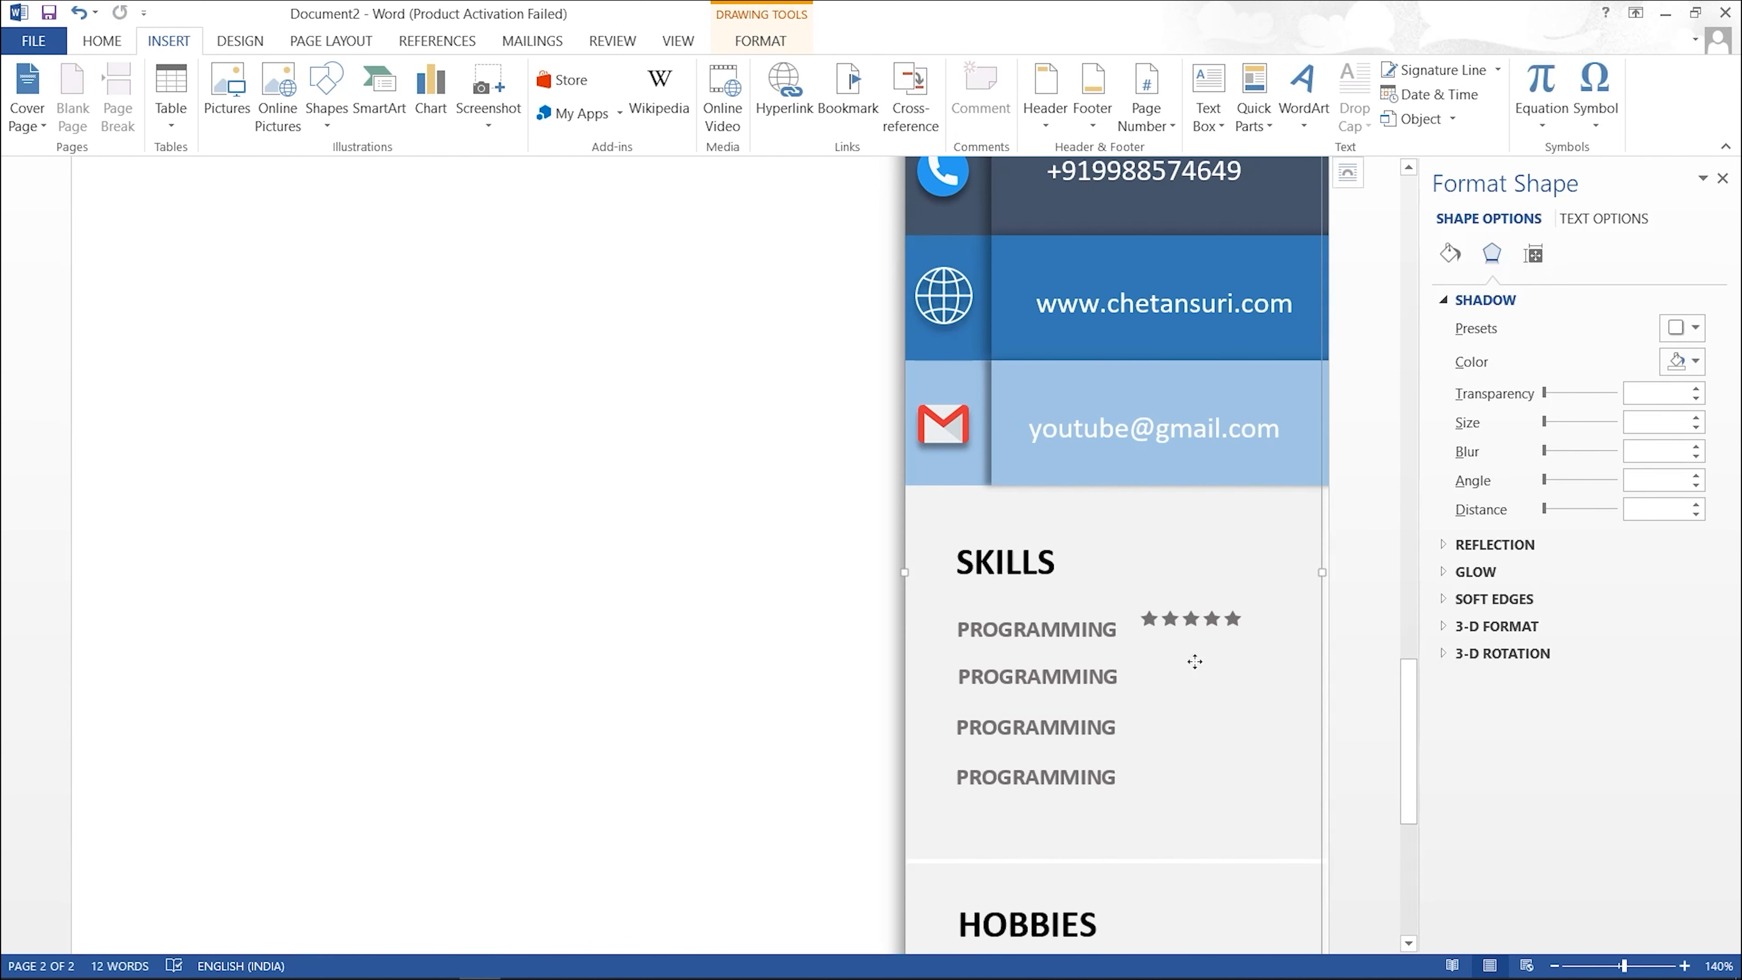
pyautogui.click(1196, 645)
pyautogui.moveTo(1197, 660); pyautogui.dragTo(1255, 607)
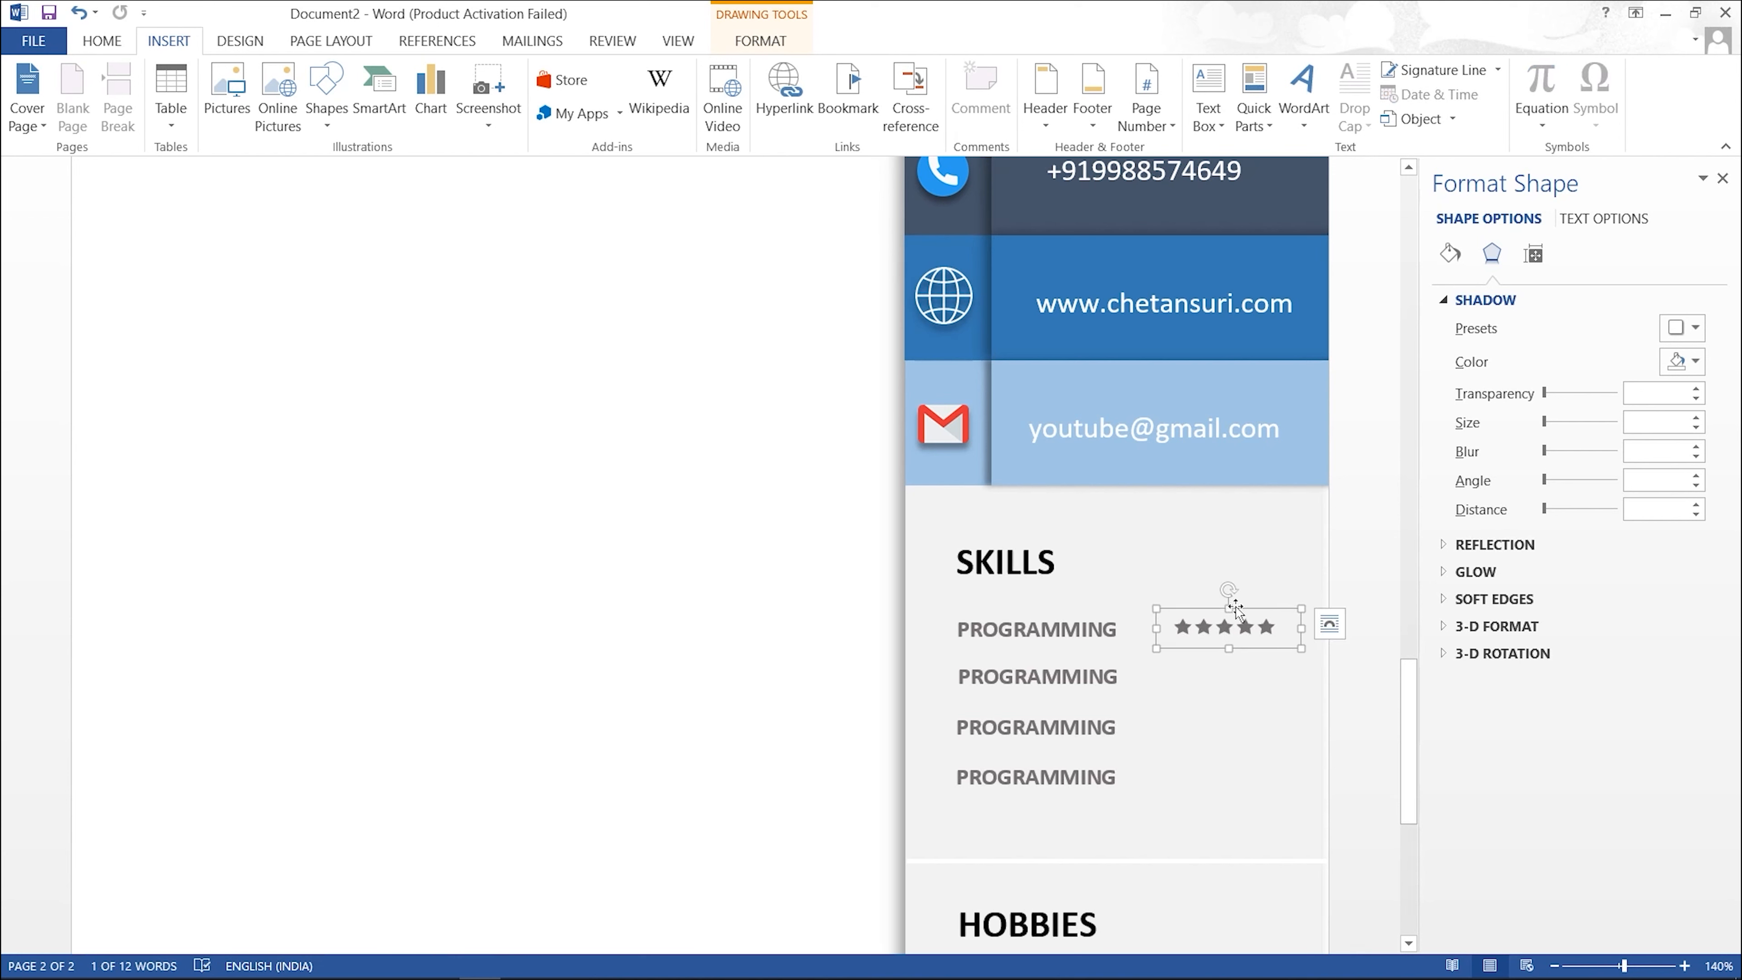
# Step: Copy the star row beside the lower PROGRAMMING labels, then select the first row's five stars
pyautogui.keyDown('ctrl'); pyautogui.moveTo(1201, 608); pyautogui.dragTo(1205, 652); pyautogui.keyUp('ctrl')
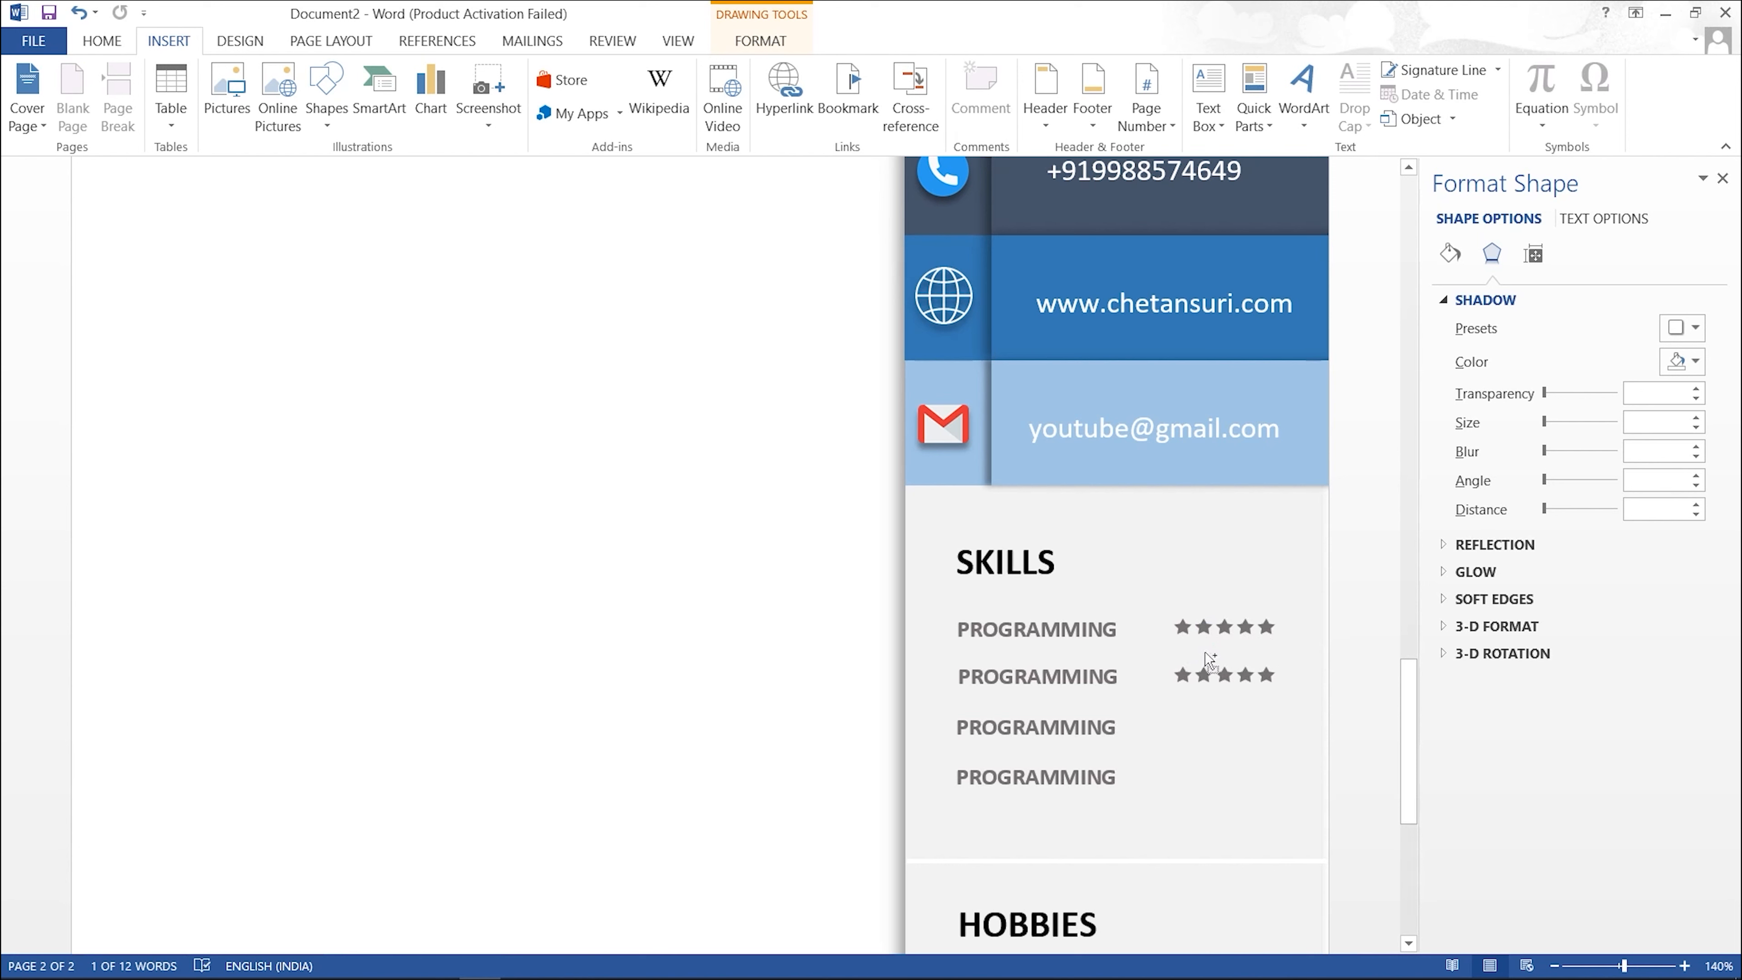
pyautogui.keyDown('ctrl'); pyautogui.moveTo(1207, 669); pyautogui.dragTo(1203, 749); pyautogui.keyUp('ctrl')
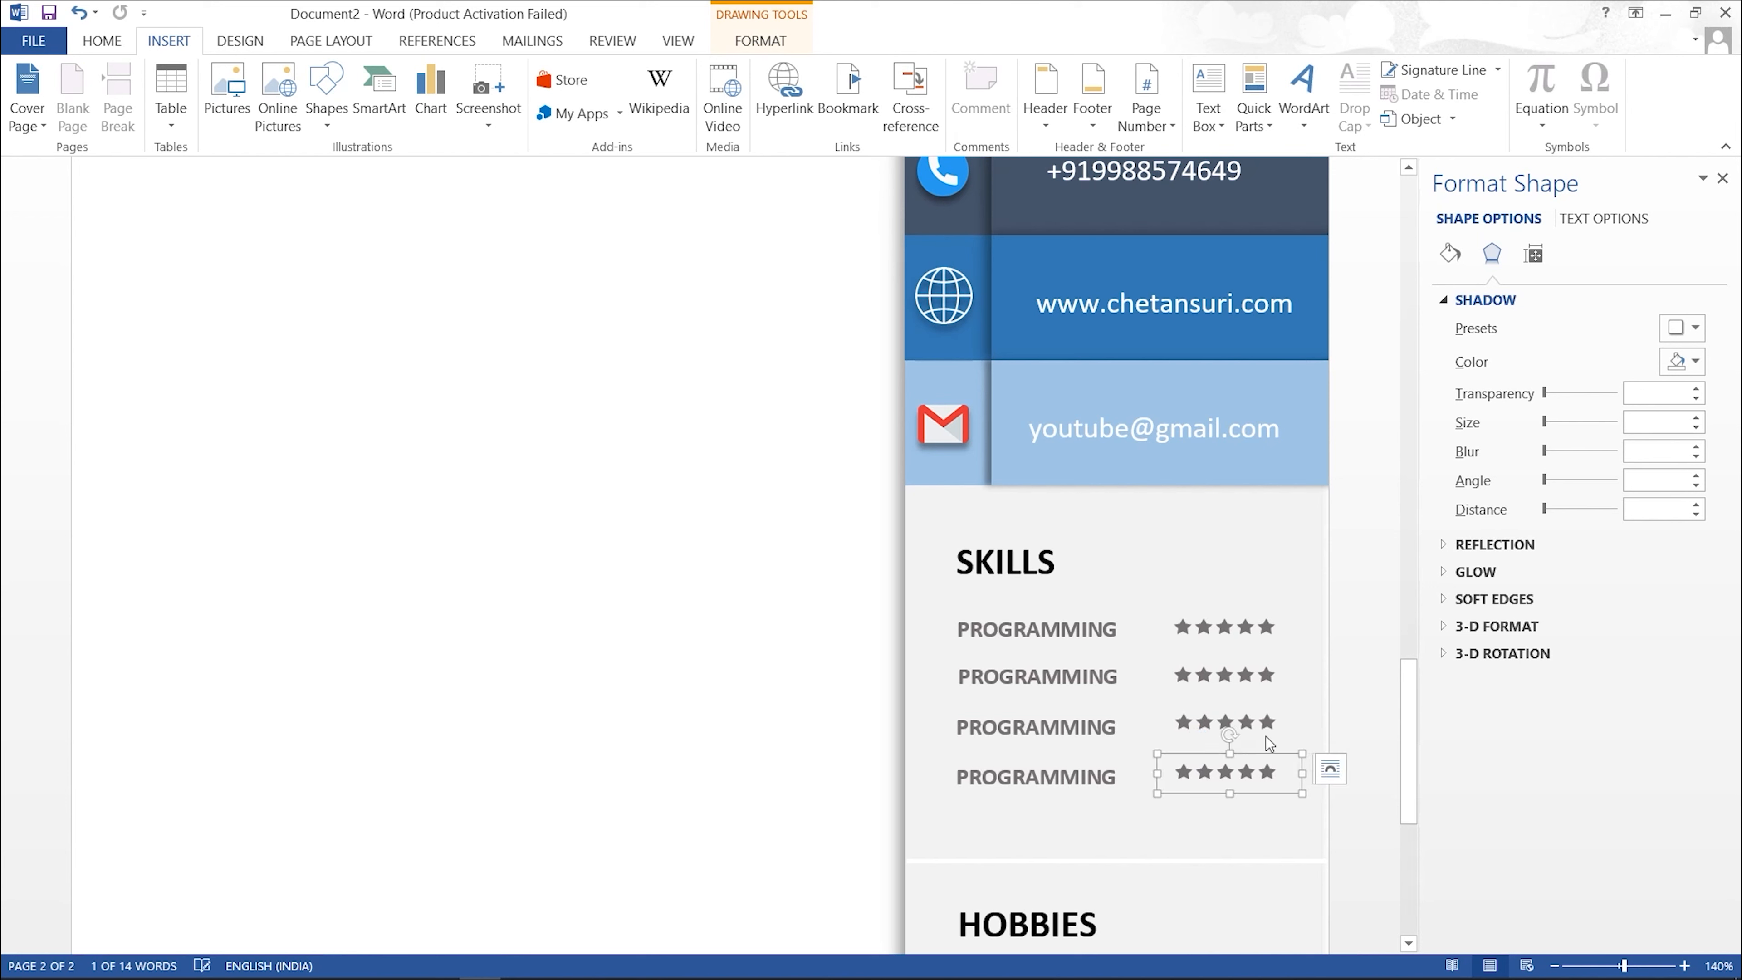
pyautogui.click(1324, 663)
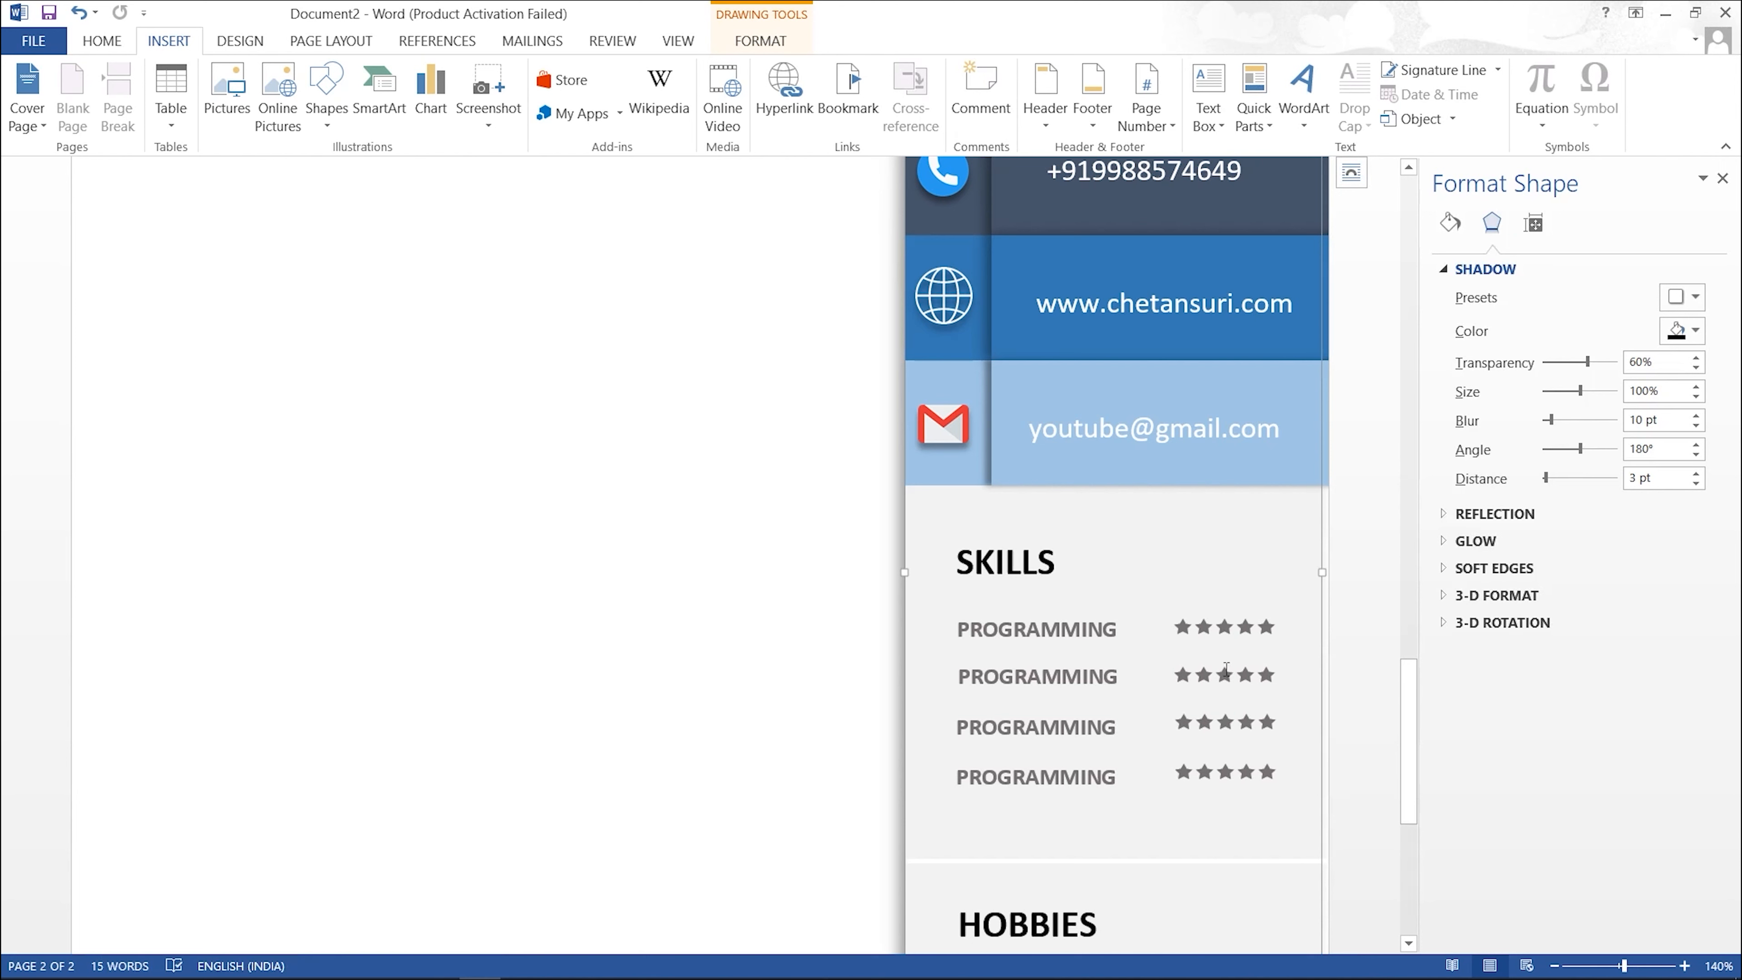
pyautogui.click(1185, 628)
pyautogui.moveTo(1174, 627); pyautogui.dragTo(1276, 631)
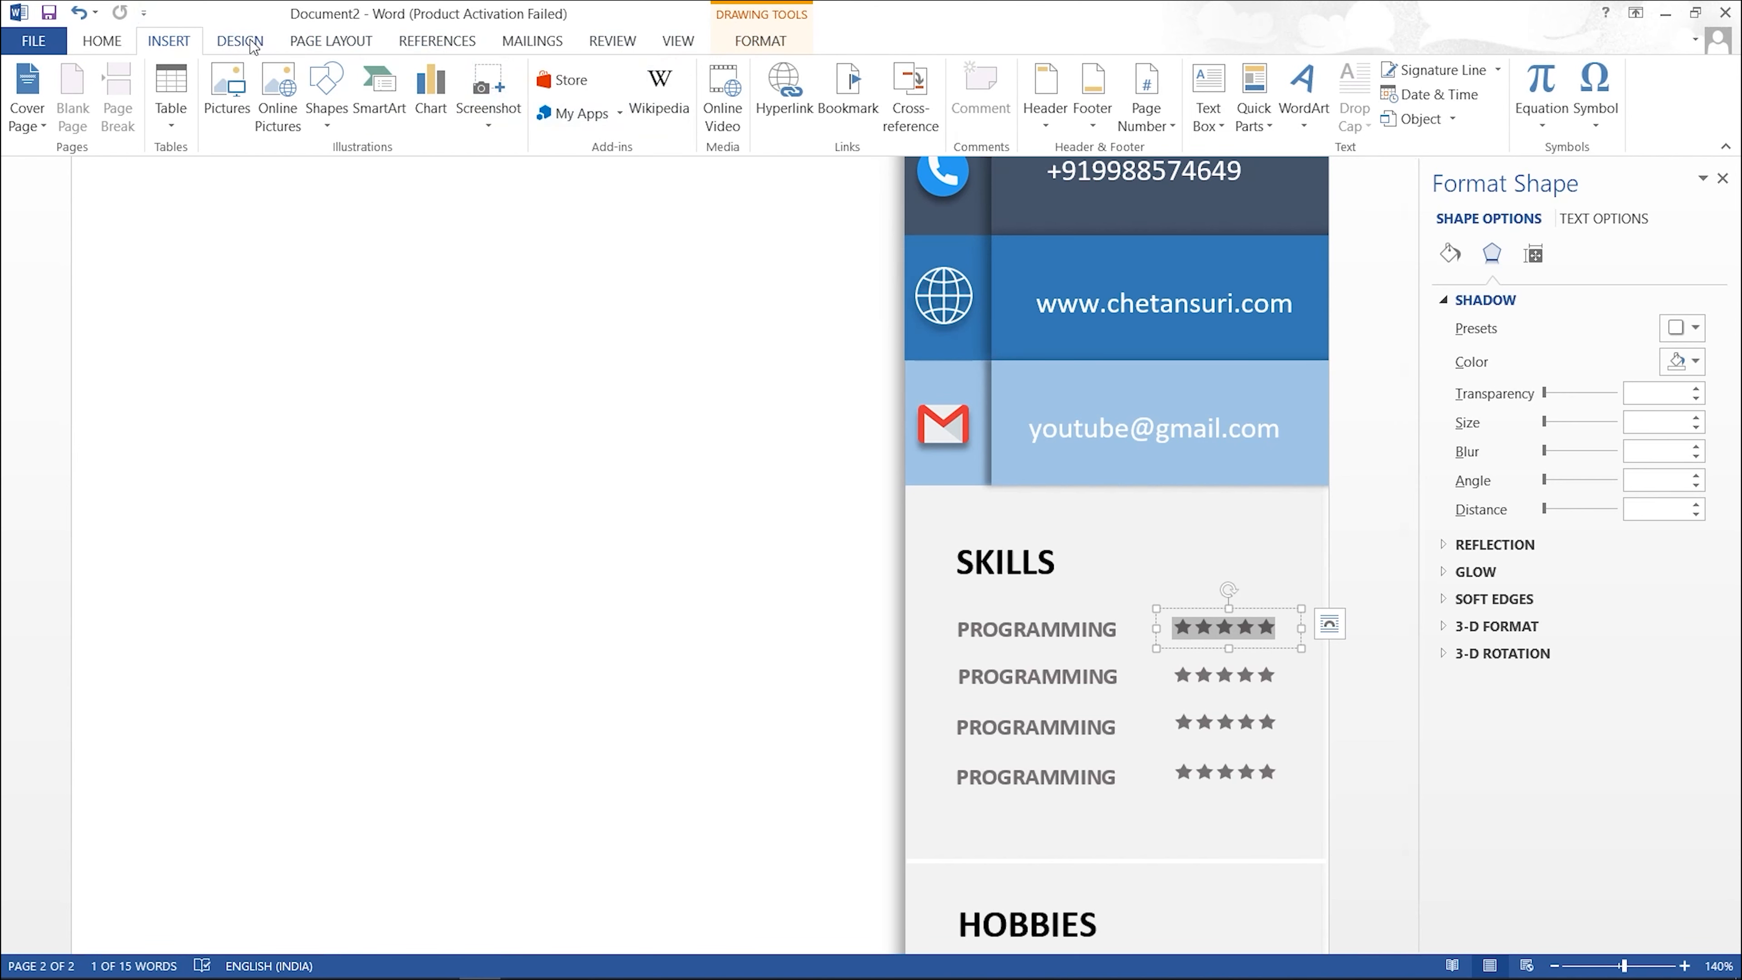
# Step: Colour all five stars of the first rating row light blue
pyautogui.click(102, 41)
pyautogui.click(754, 42)
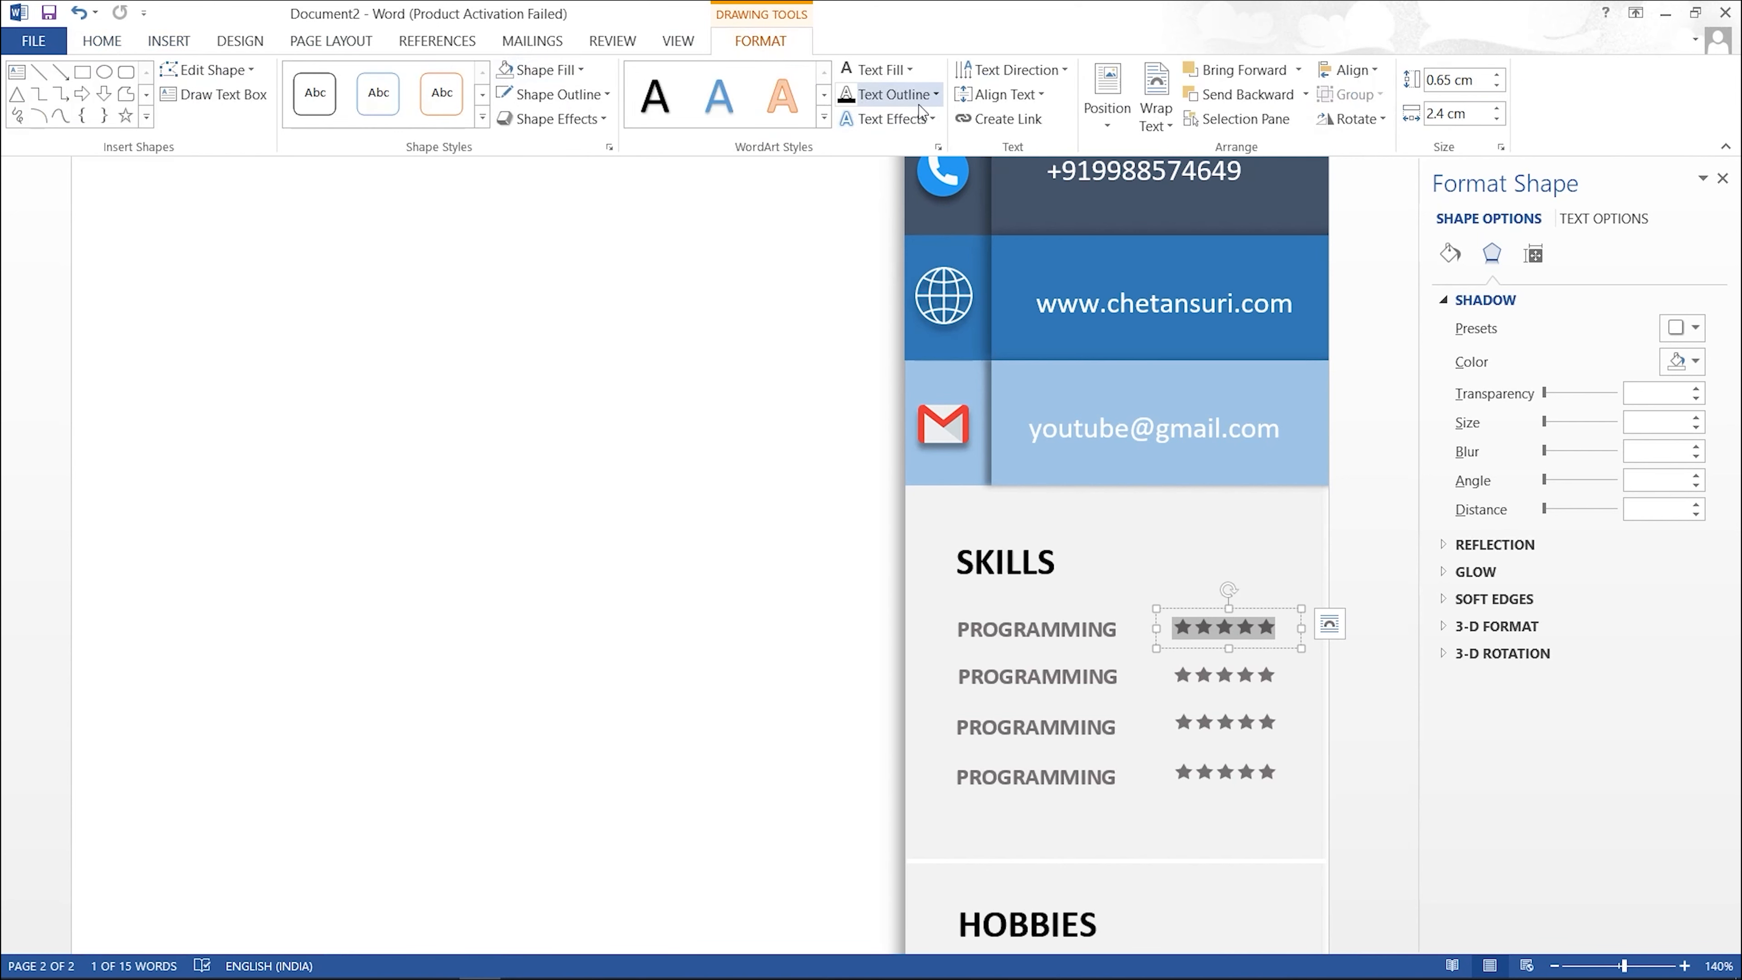
pyautogui.click(103, 41)
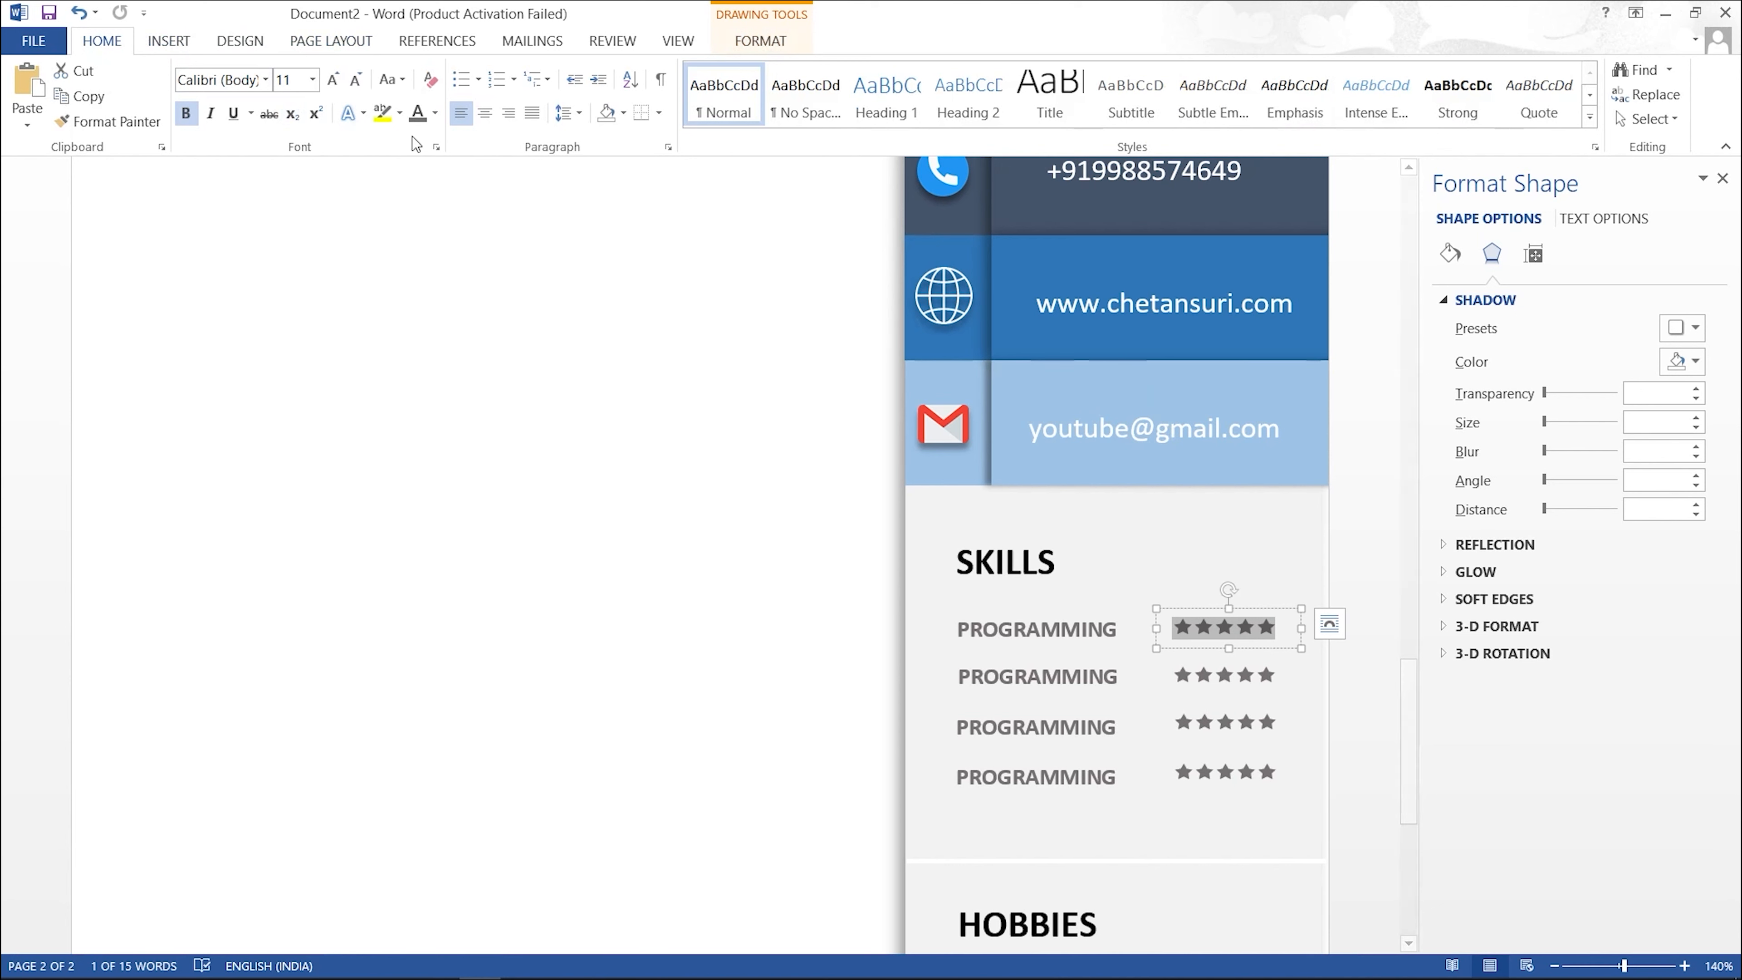
pyautogui.click(435, 114)
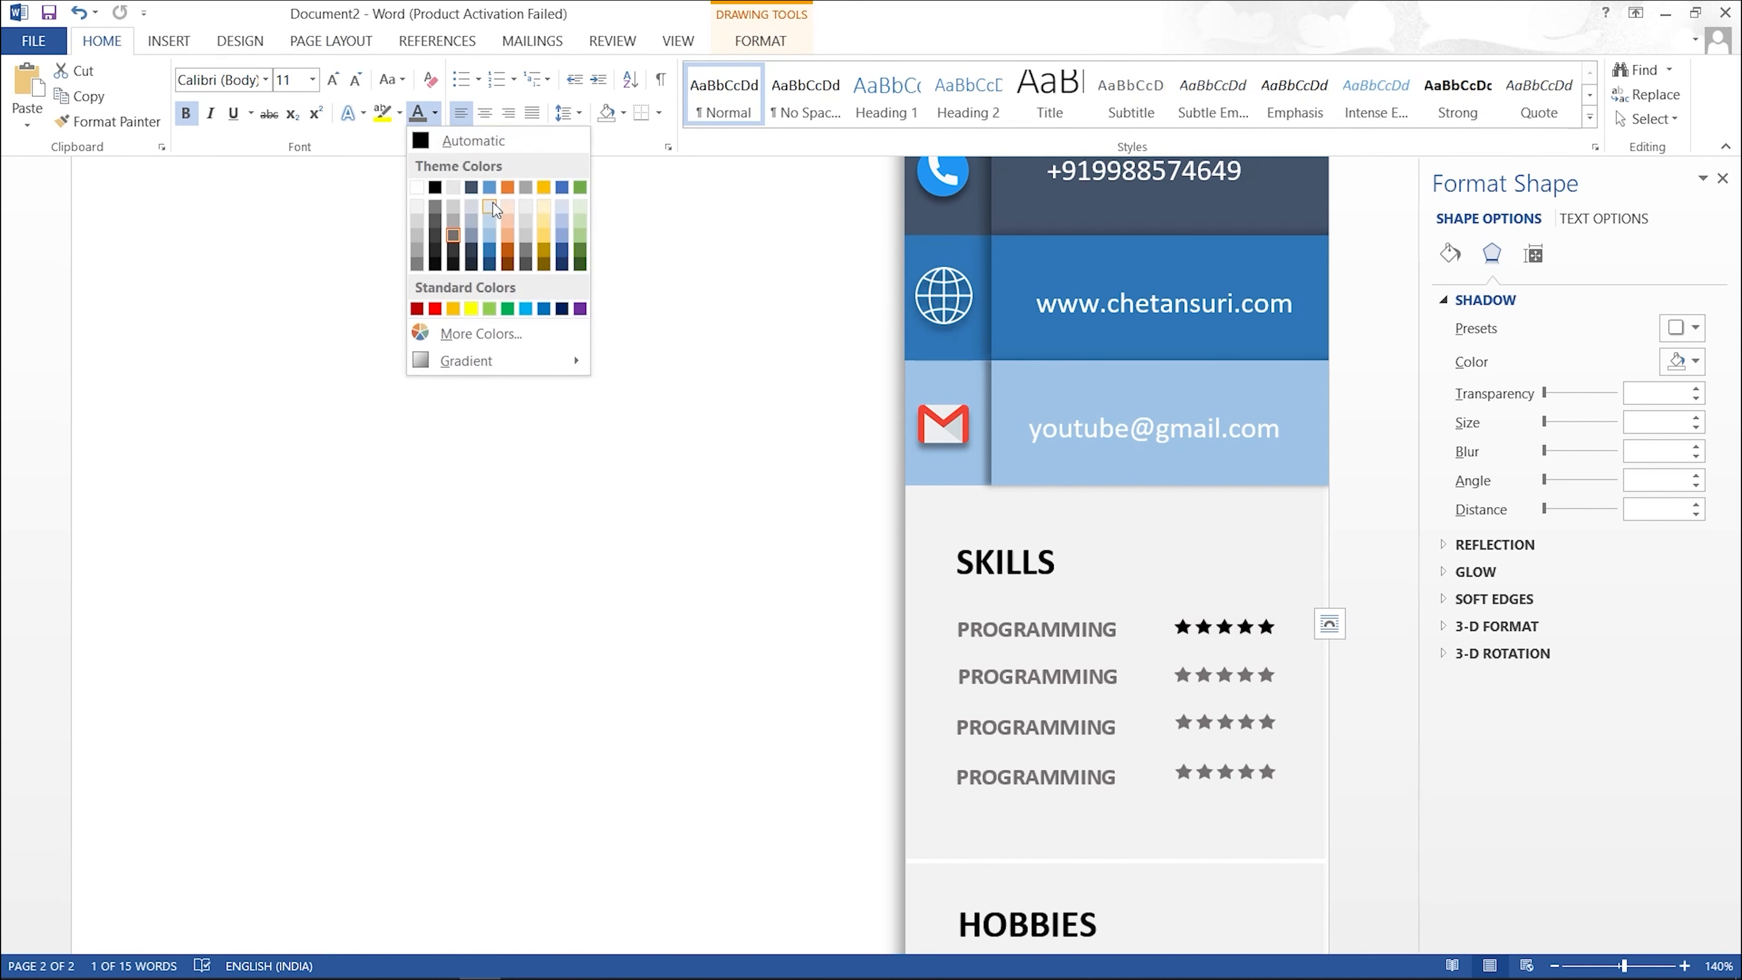
pyautogui.click(489, 234)
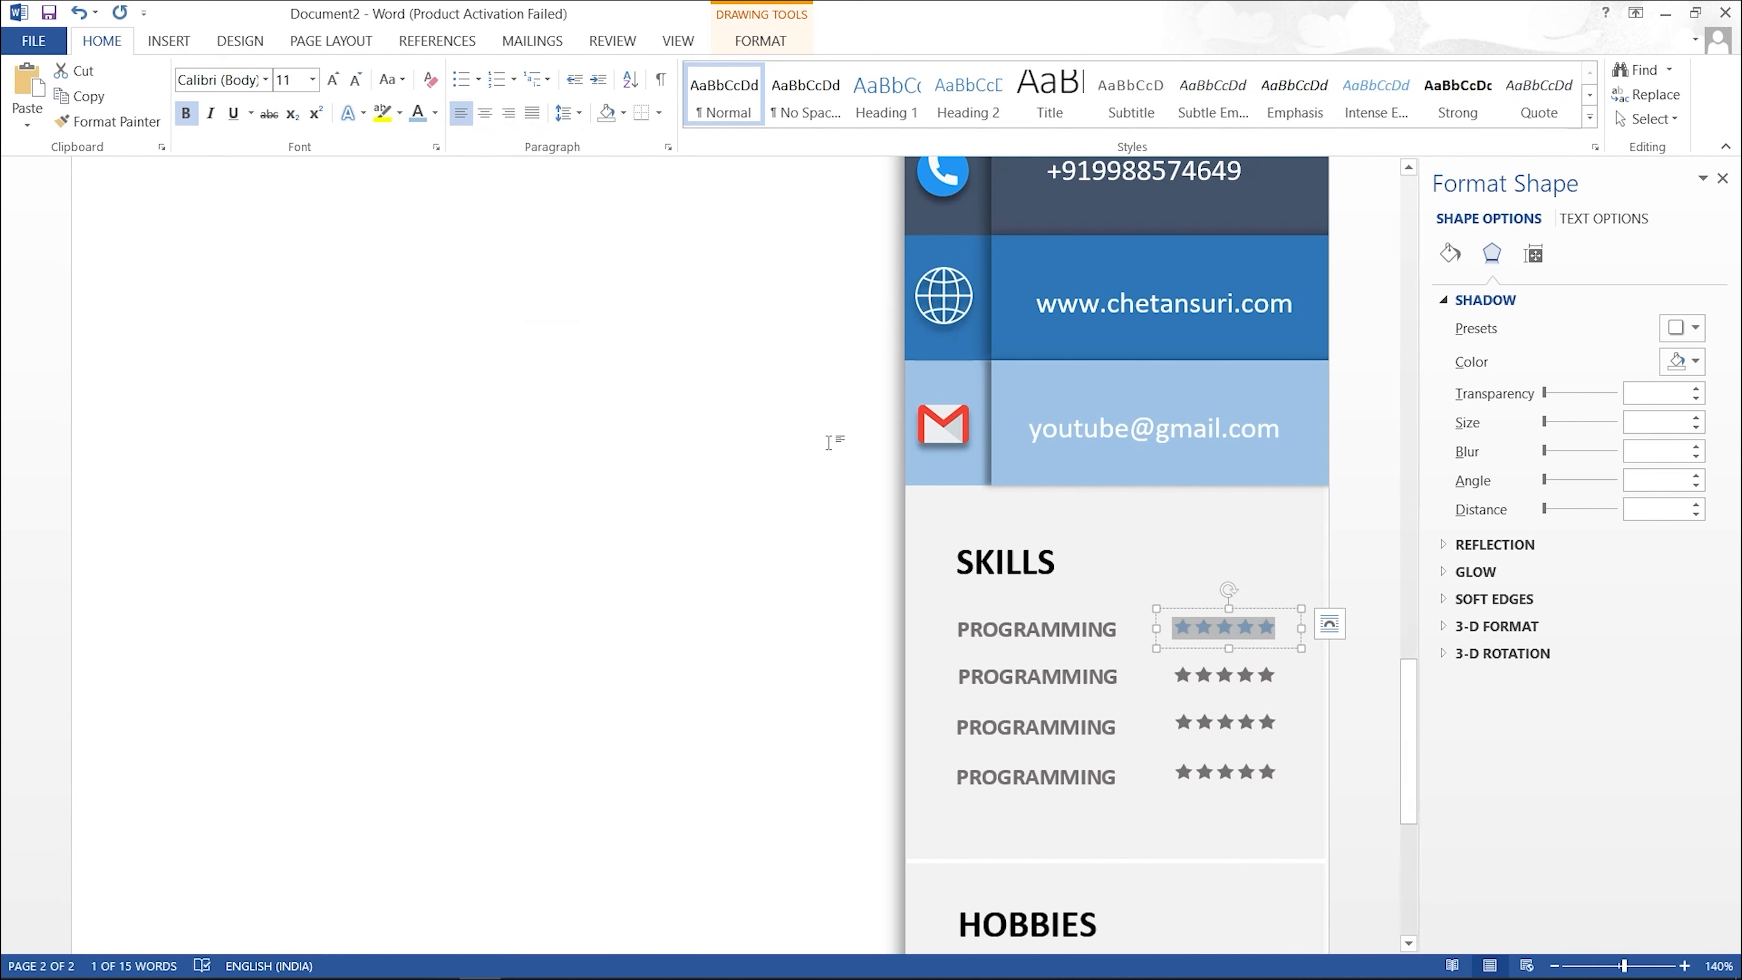
pyautogui.click(1090, 515)
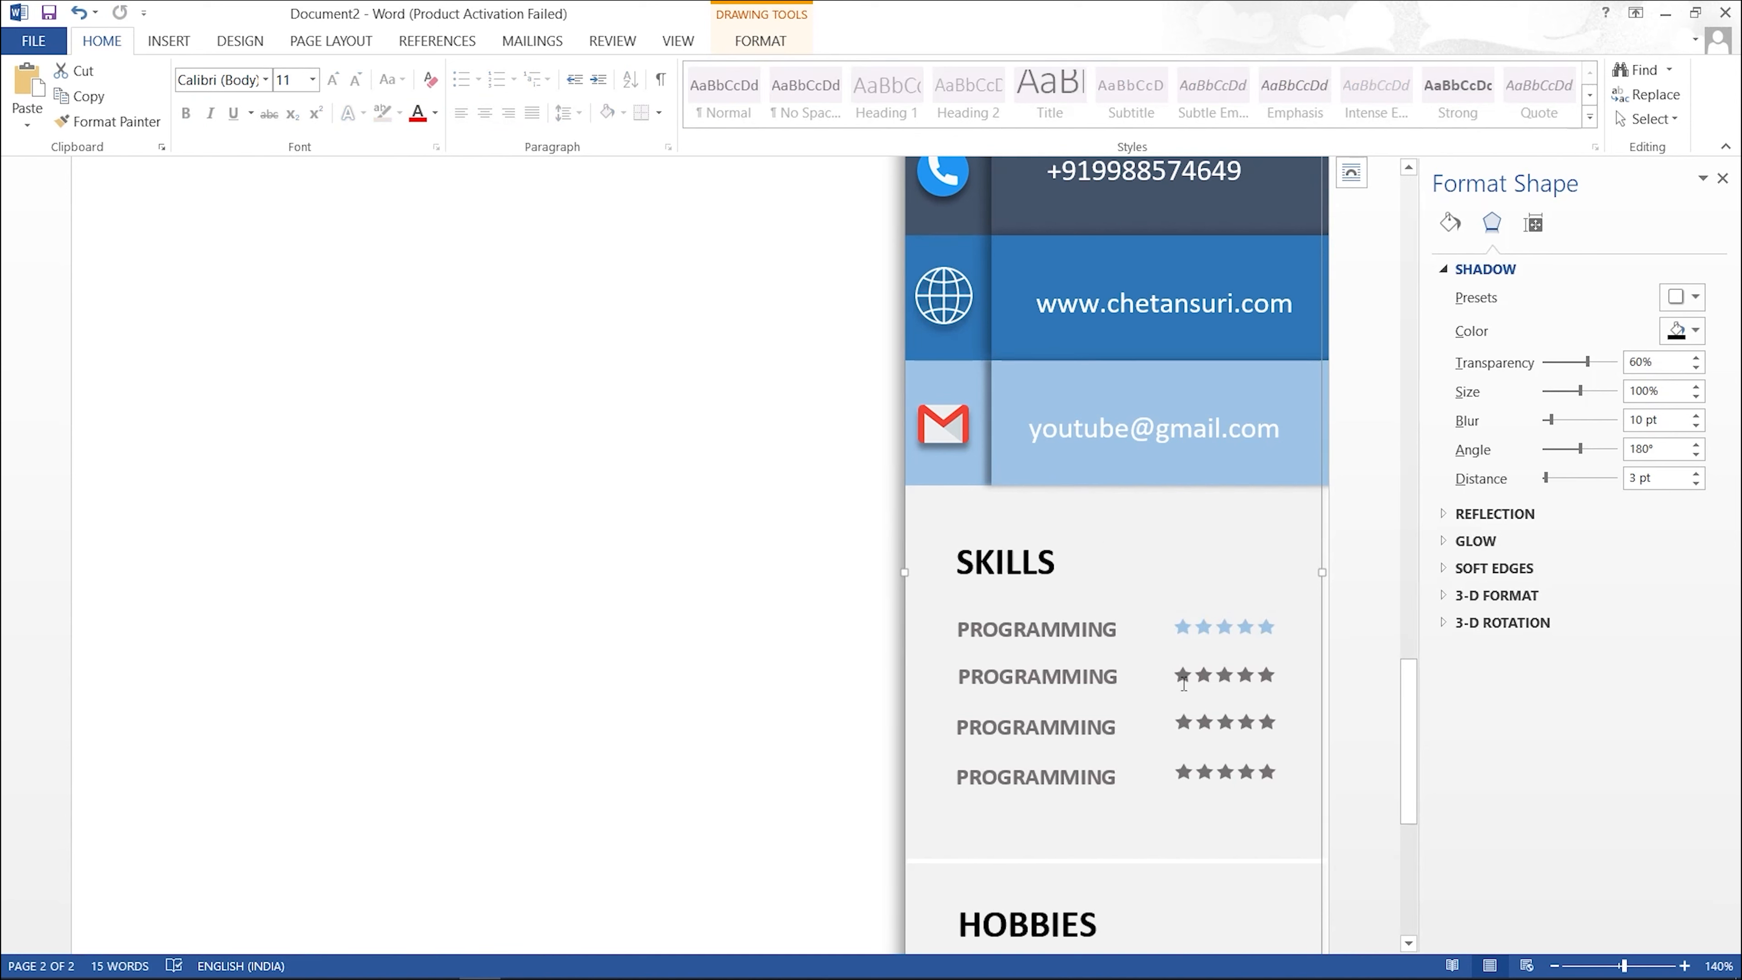
# Step: Colour three stars in the second row, five in the third and four in the fourth light blue
pyautogui.moveTo(1170, 676); pyautogui.dragTo(1227, 679)
pyautogui.click(418, 119)
pyautogui.click(733, 417)
pyautogui.scroll(9, 734, 420)
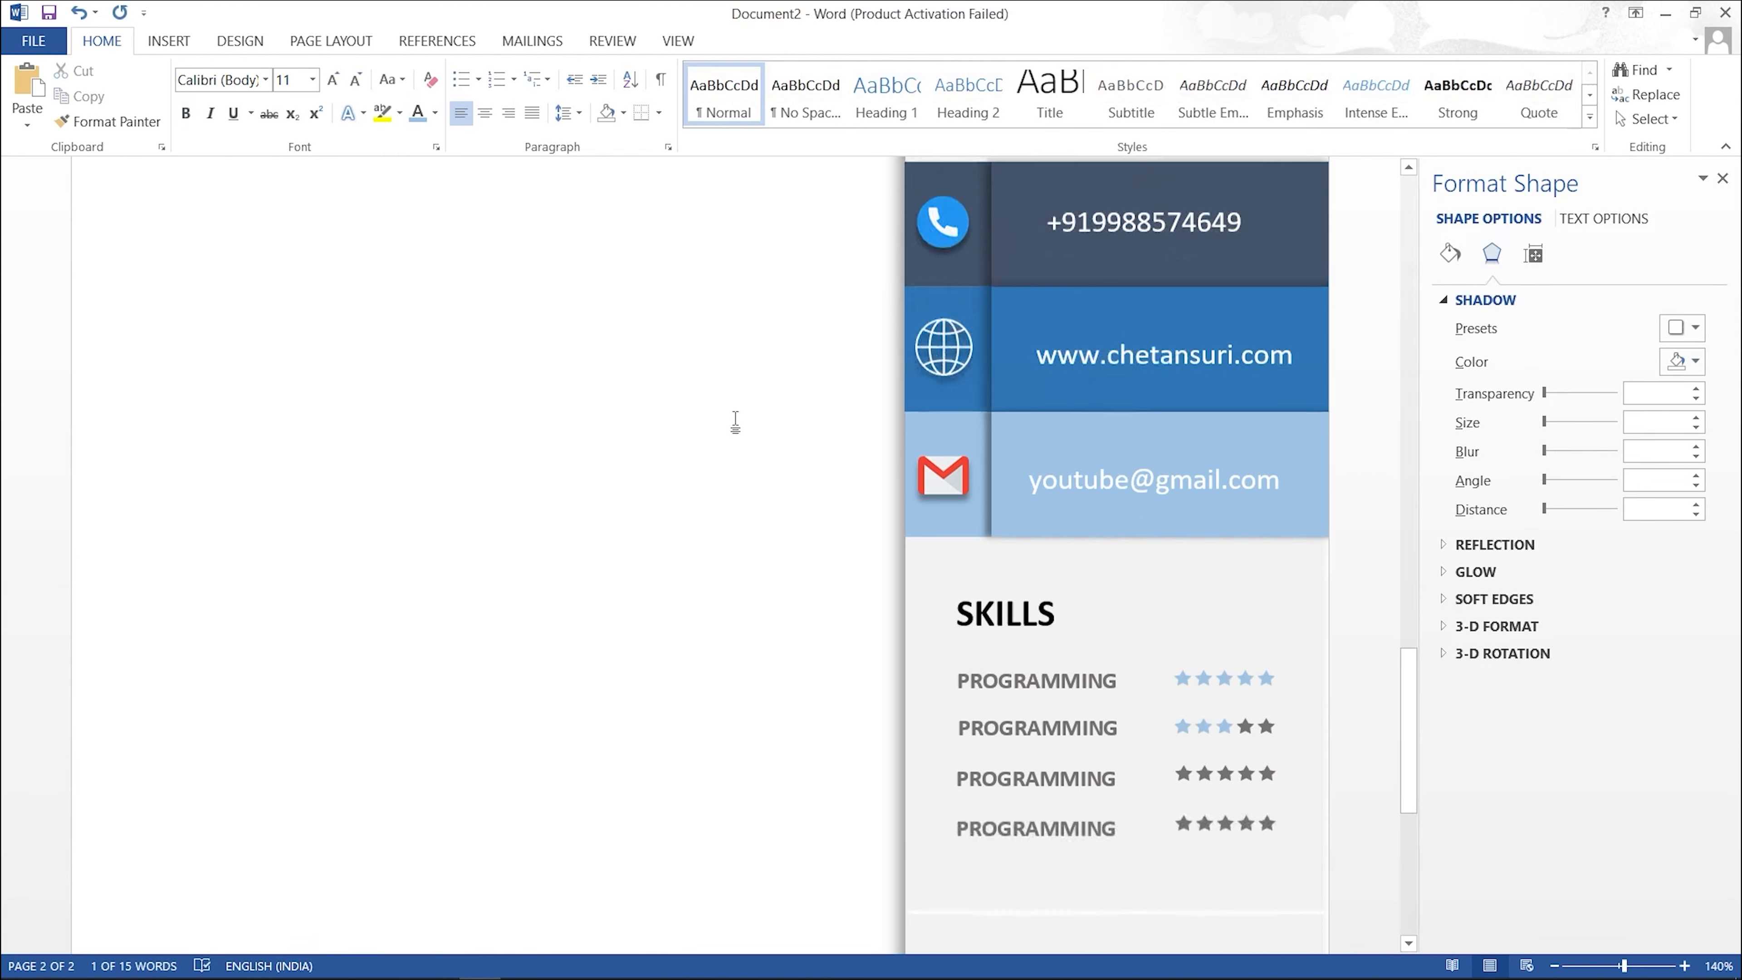
pyautogui.scroll(-9, 1077, 660)
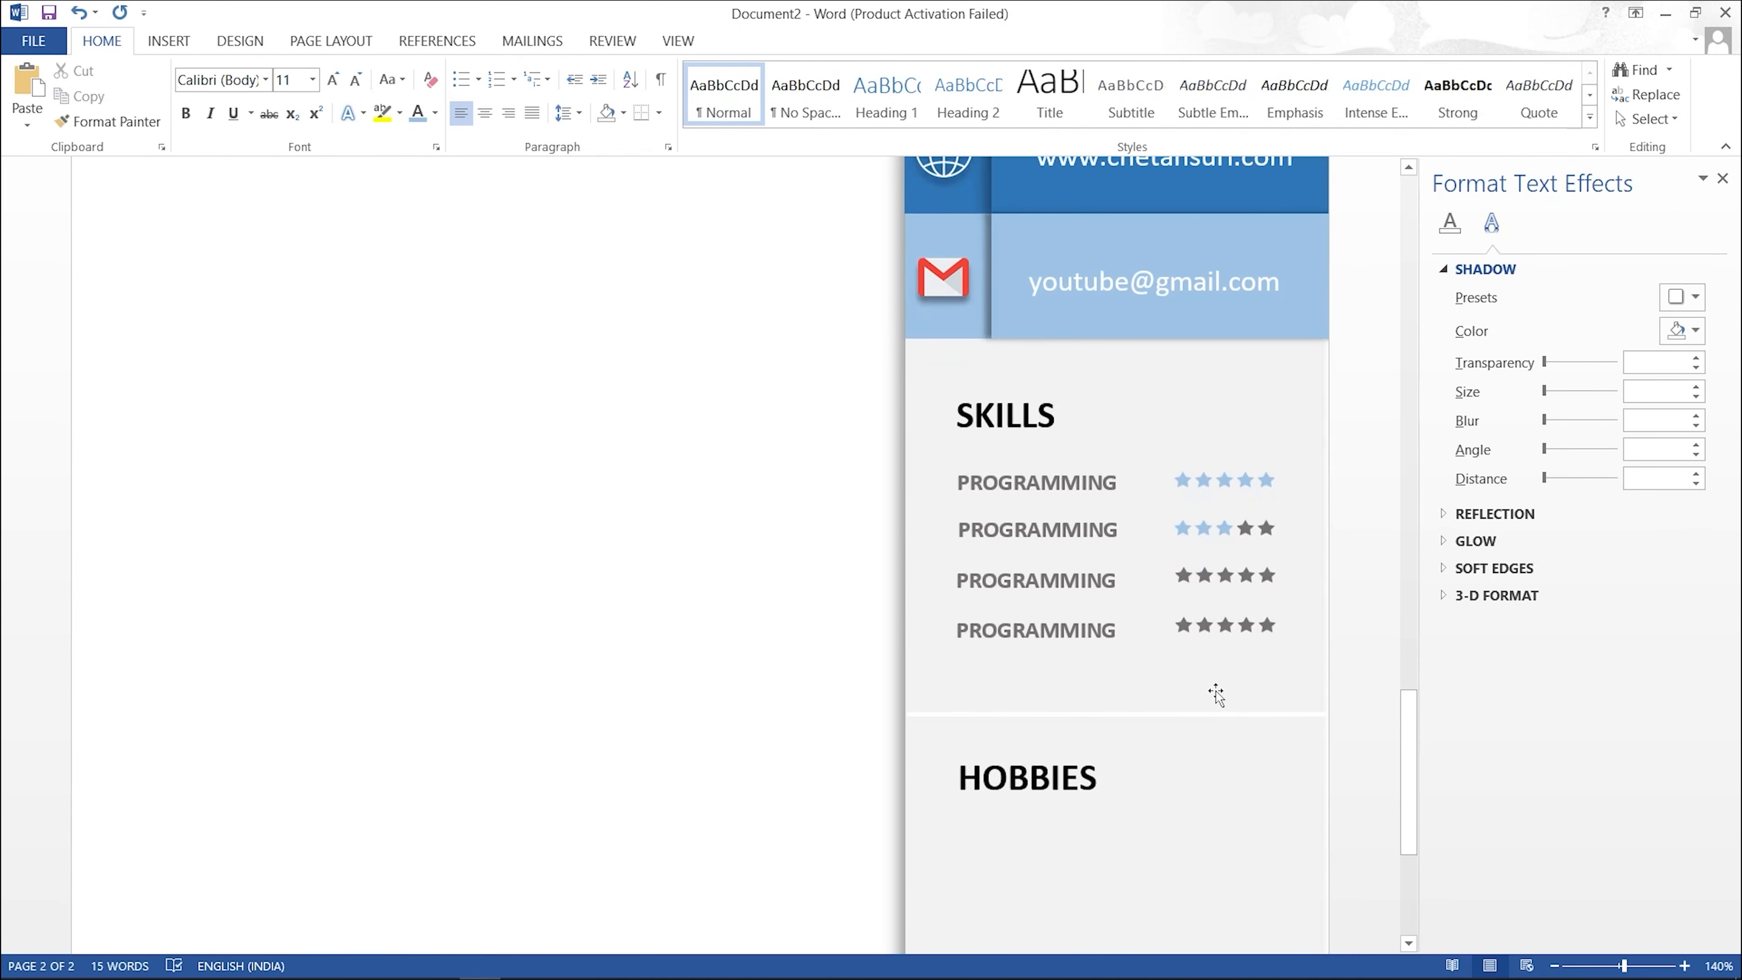
pyautogui.moveTo(1178, 577); pyautogui.dragTo(1275, 577)
pyautogui.click(418, 112)
pyautogui.moveTo(1174, 625); pyautogui.dragTo(1265, 626)
pyautogui.click(418, 112)
pyautogui.click(1255, 689)
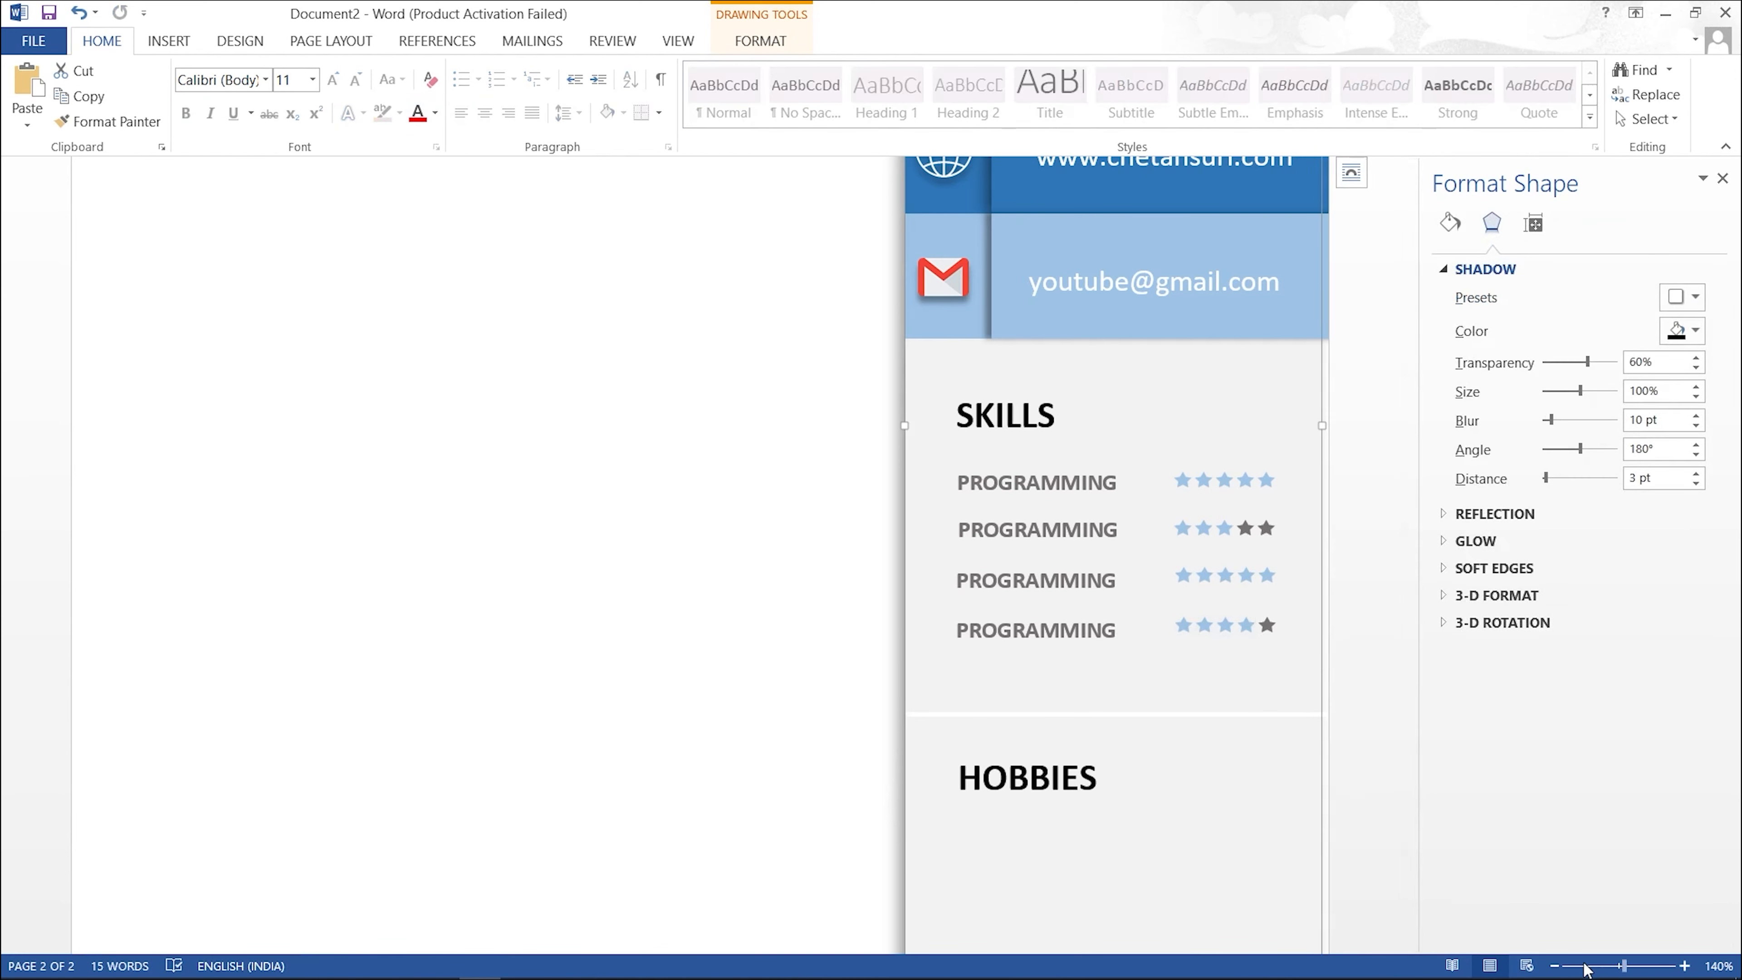
# Step: Zoom out to show the original and replica pages side by side, then enlarge slightly
pyautogui.click(1555, 966)
pyautogui.click(1555, 966)
pyautogui.click(1555, 966)
pyautogui.click(1555, 966)
pyautogui.click(1554, 967)
pyautogui.click(1555, 966)
pyautogui.click(1555, 967)
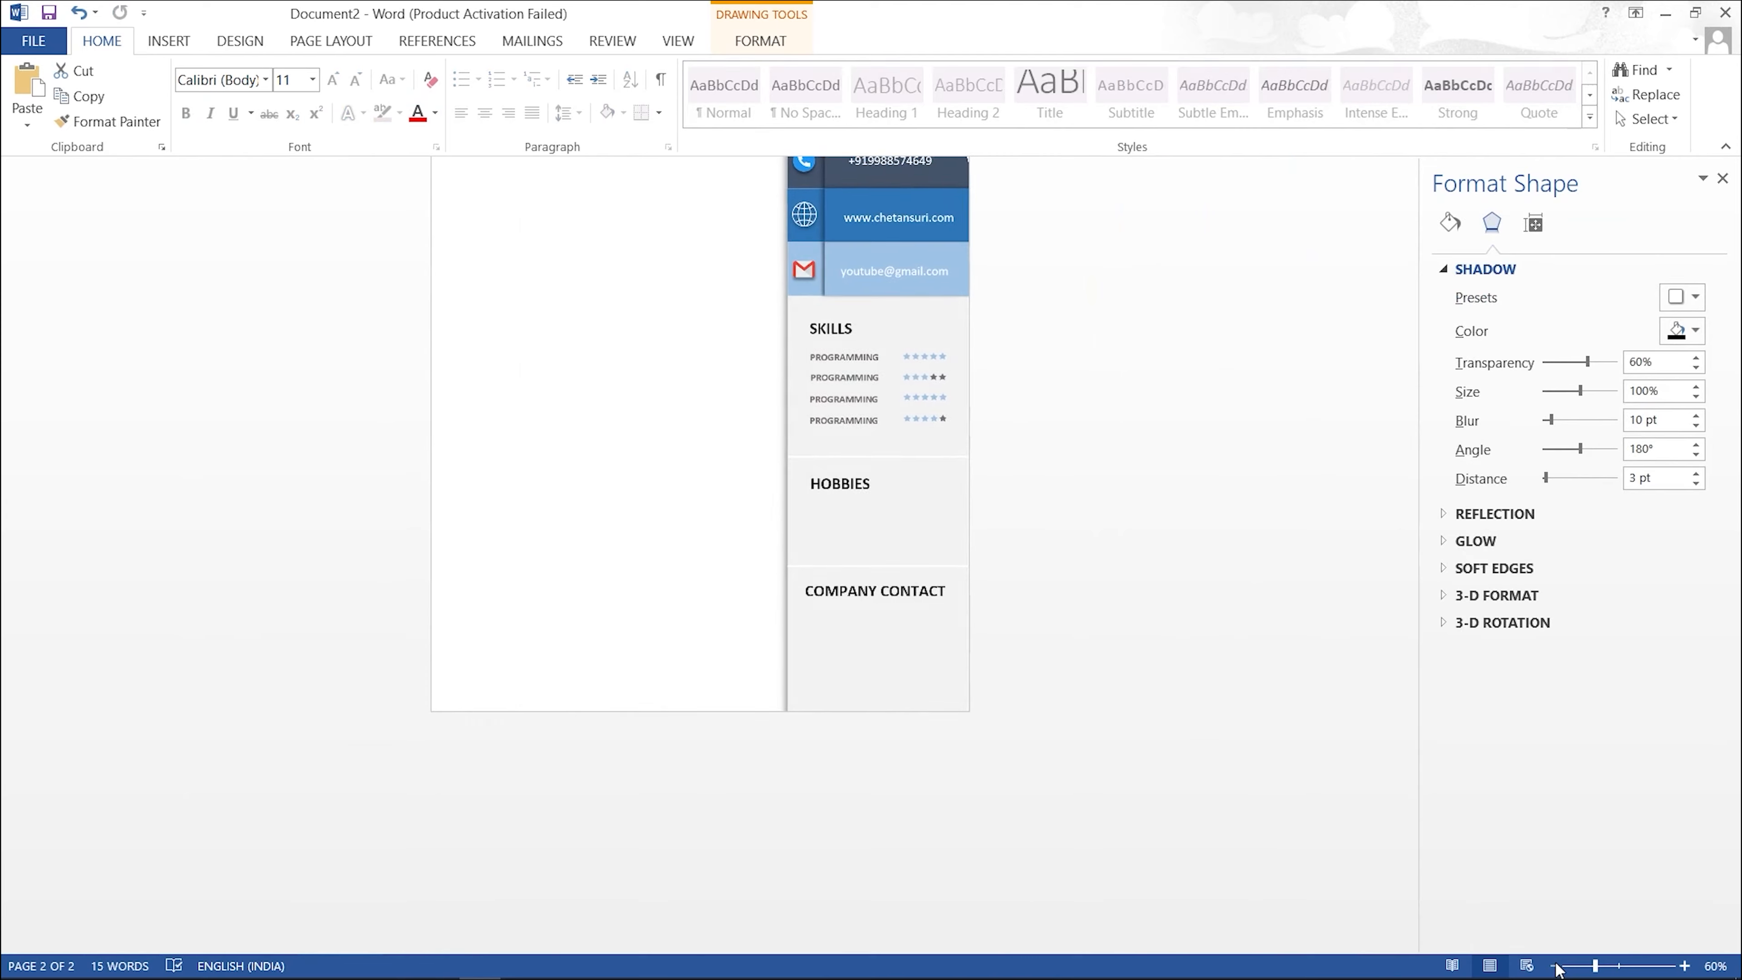
pyautogui.click(1555, 966)
pyautogui.click(1554, 966)
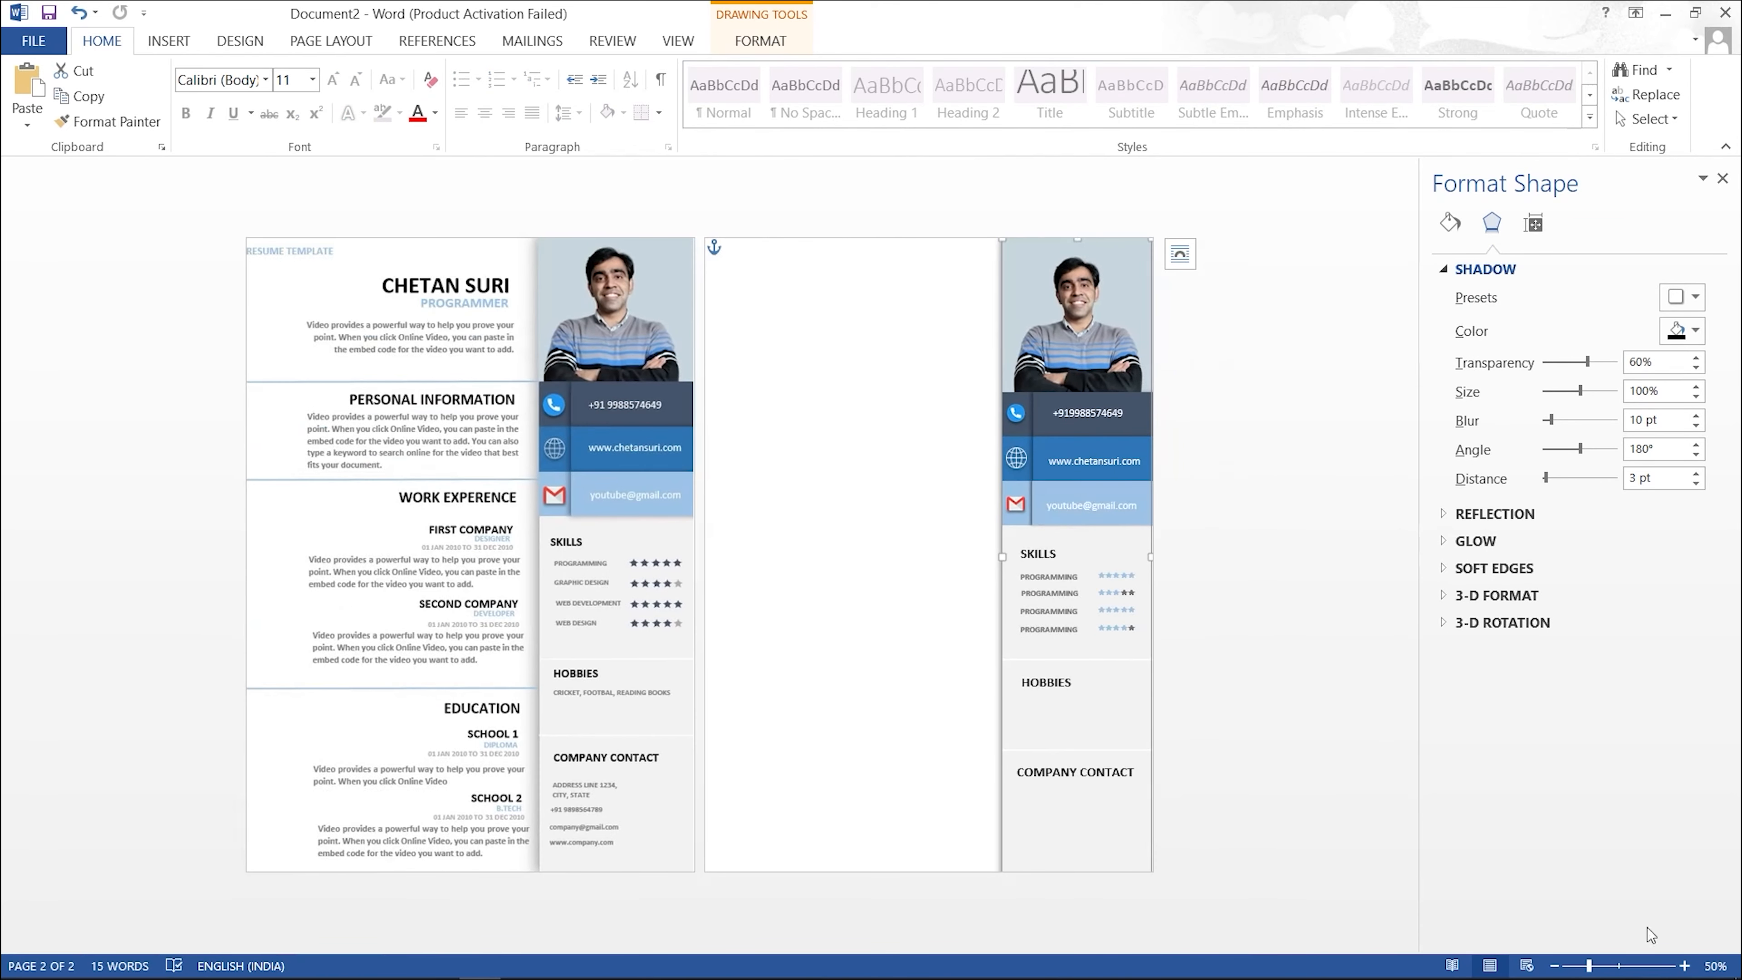
pyautogui.click(1685, 966)
pyautogui.click(1684, 966)
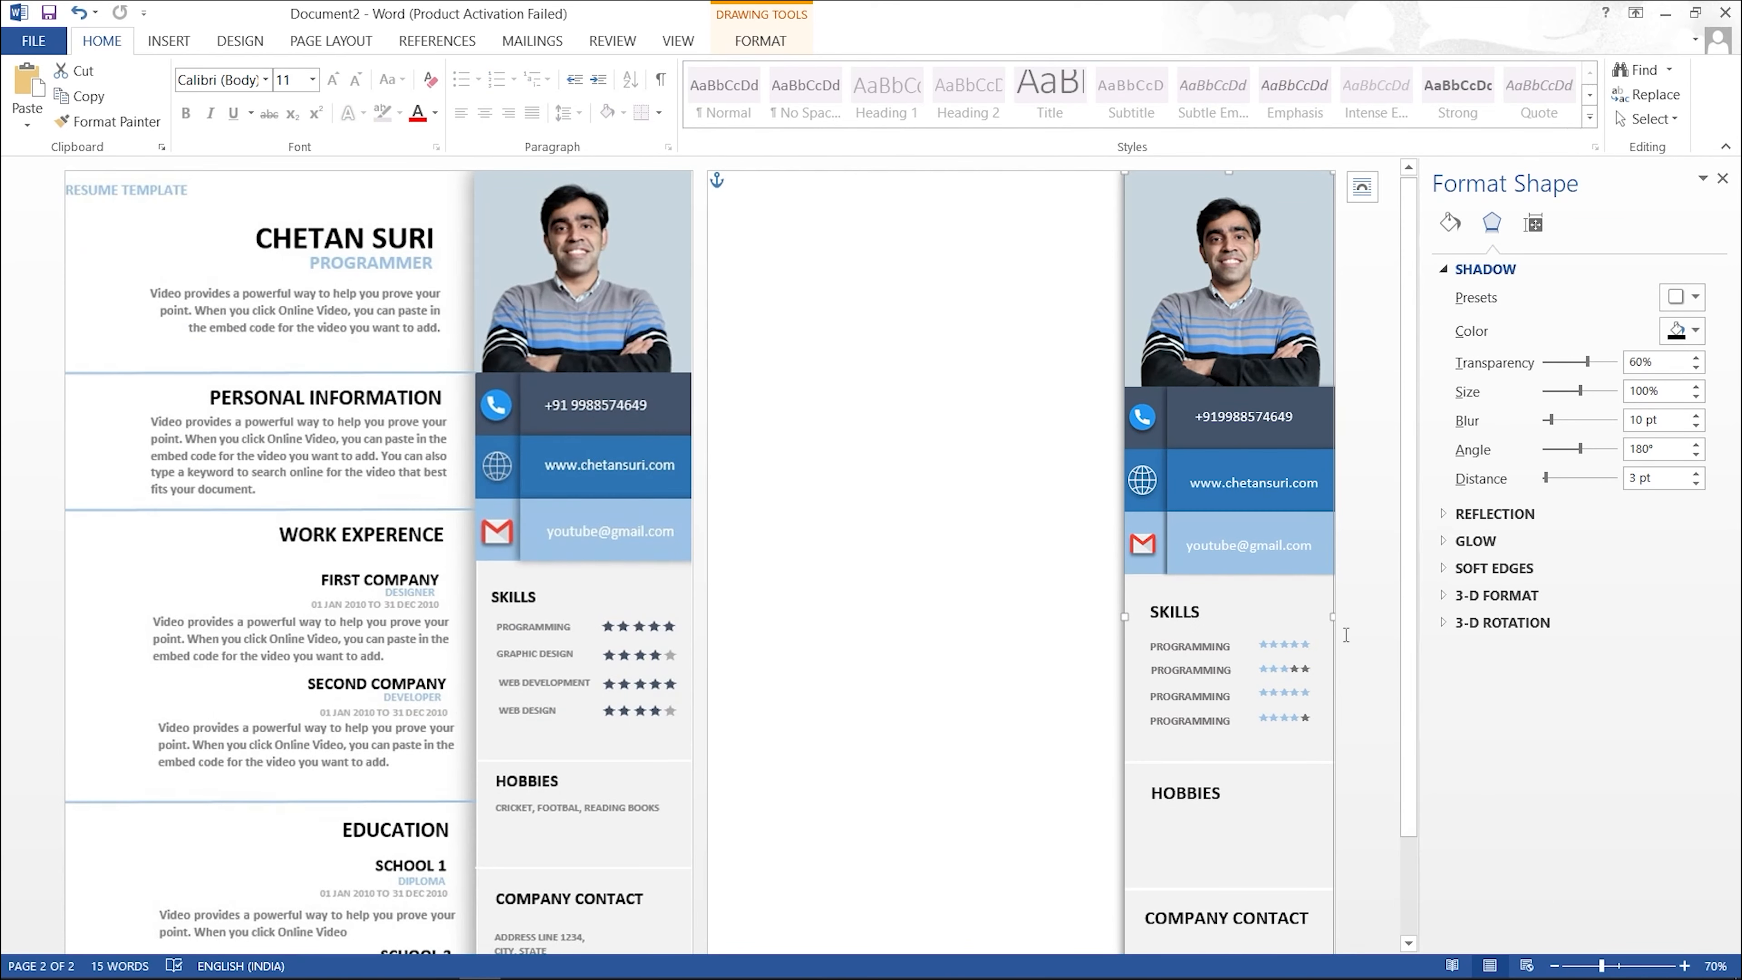
pyautogui.click(1684, 966)
# Step: Nudge the HOBBIES heading box slightly up and left
pyautogui.click(1723, 178)
pyautogui.scroll(-2, 1406, 617)
pyautogui.moveTo(1406, 528); pyautogui.dragTo(1395, 522)
pyautogui.moveTo(1430, 734); pyautogui.dragTo(1423, 731)
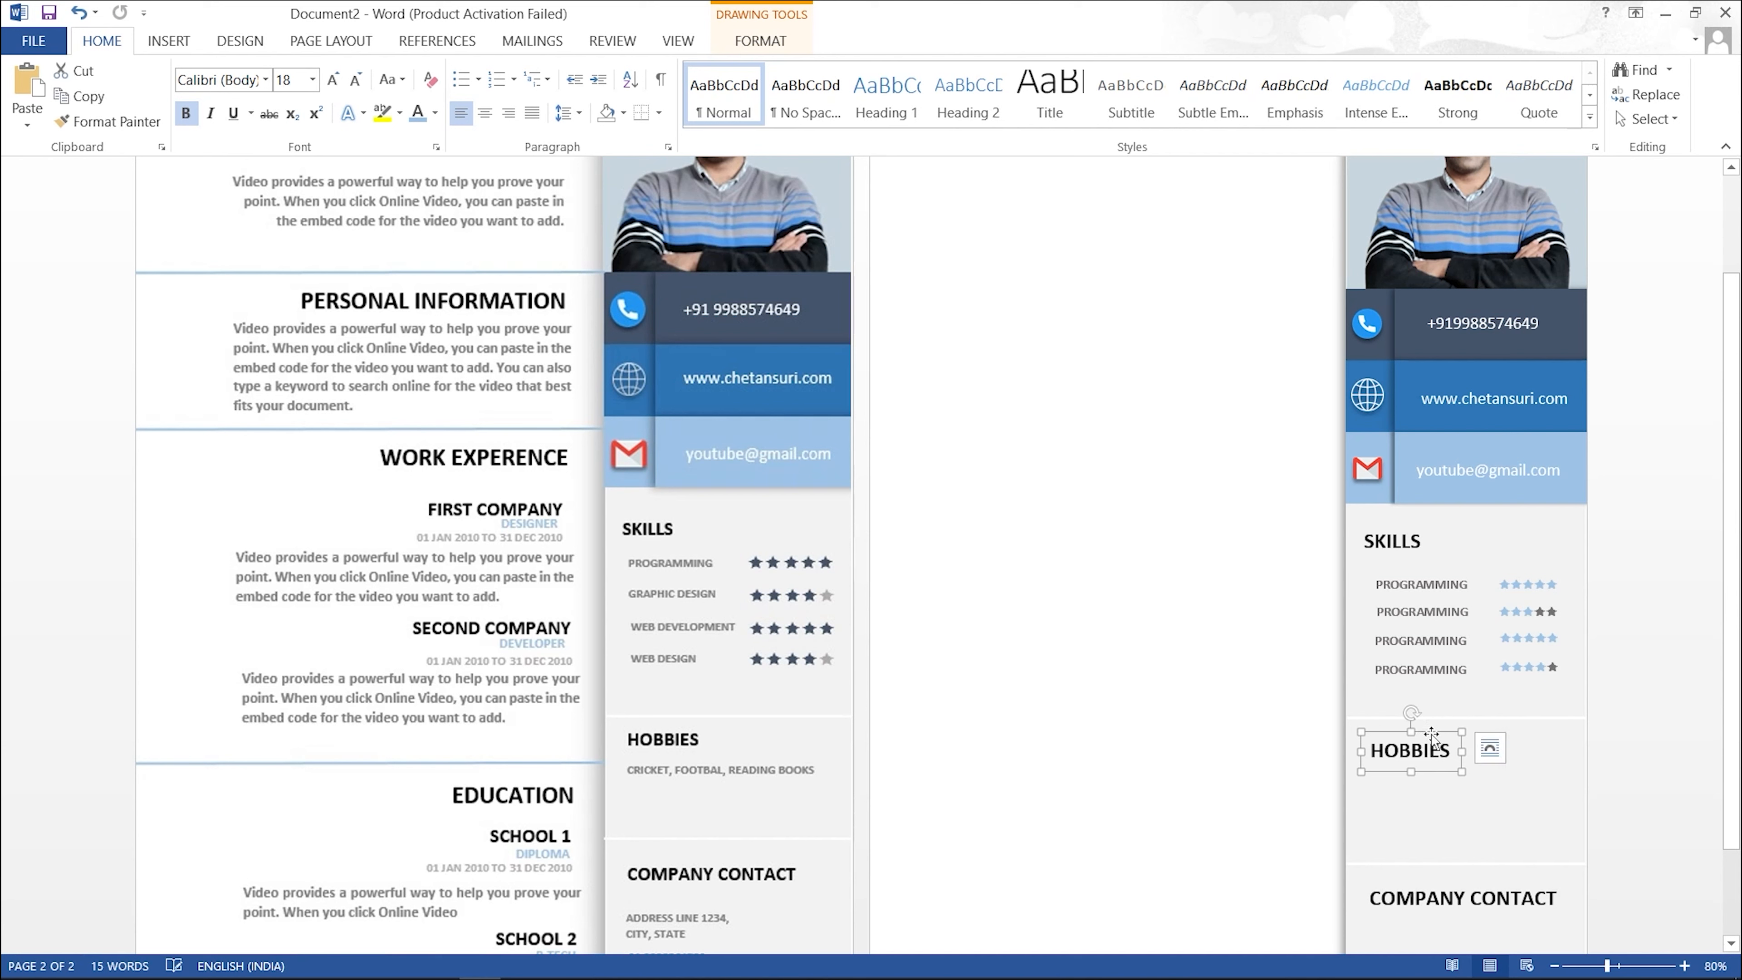
# Step: Copy a PROGRAMMING label under HOBBIES and retype it as 'CRICKET, FOOTBAL'
pyautogui.click(1430, 583)
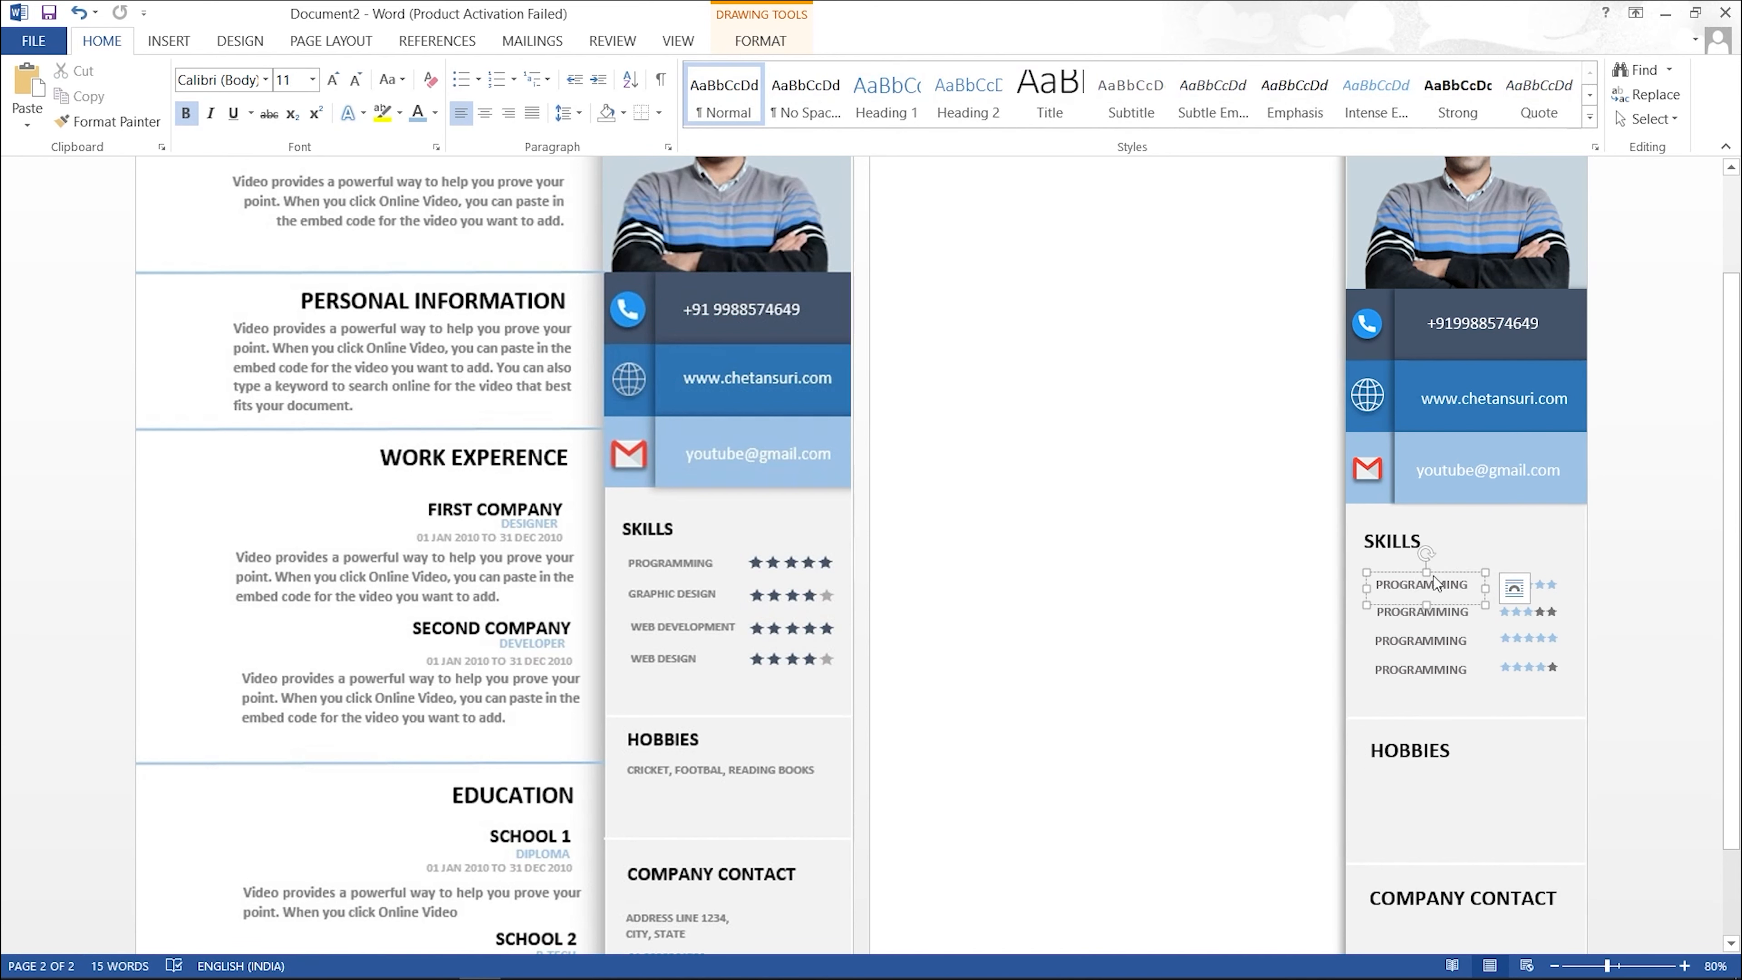
pyautogui.moveTo(1439, 570); pyautogui.dragTo(1438, 782)
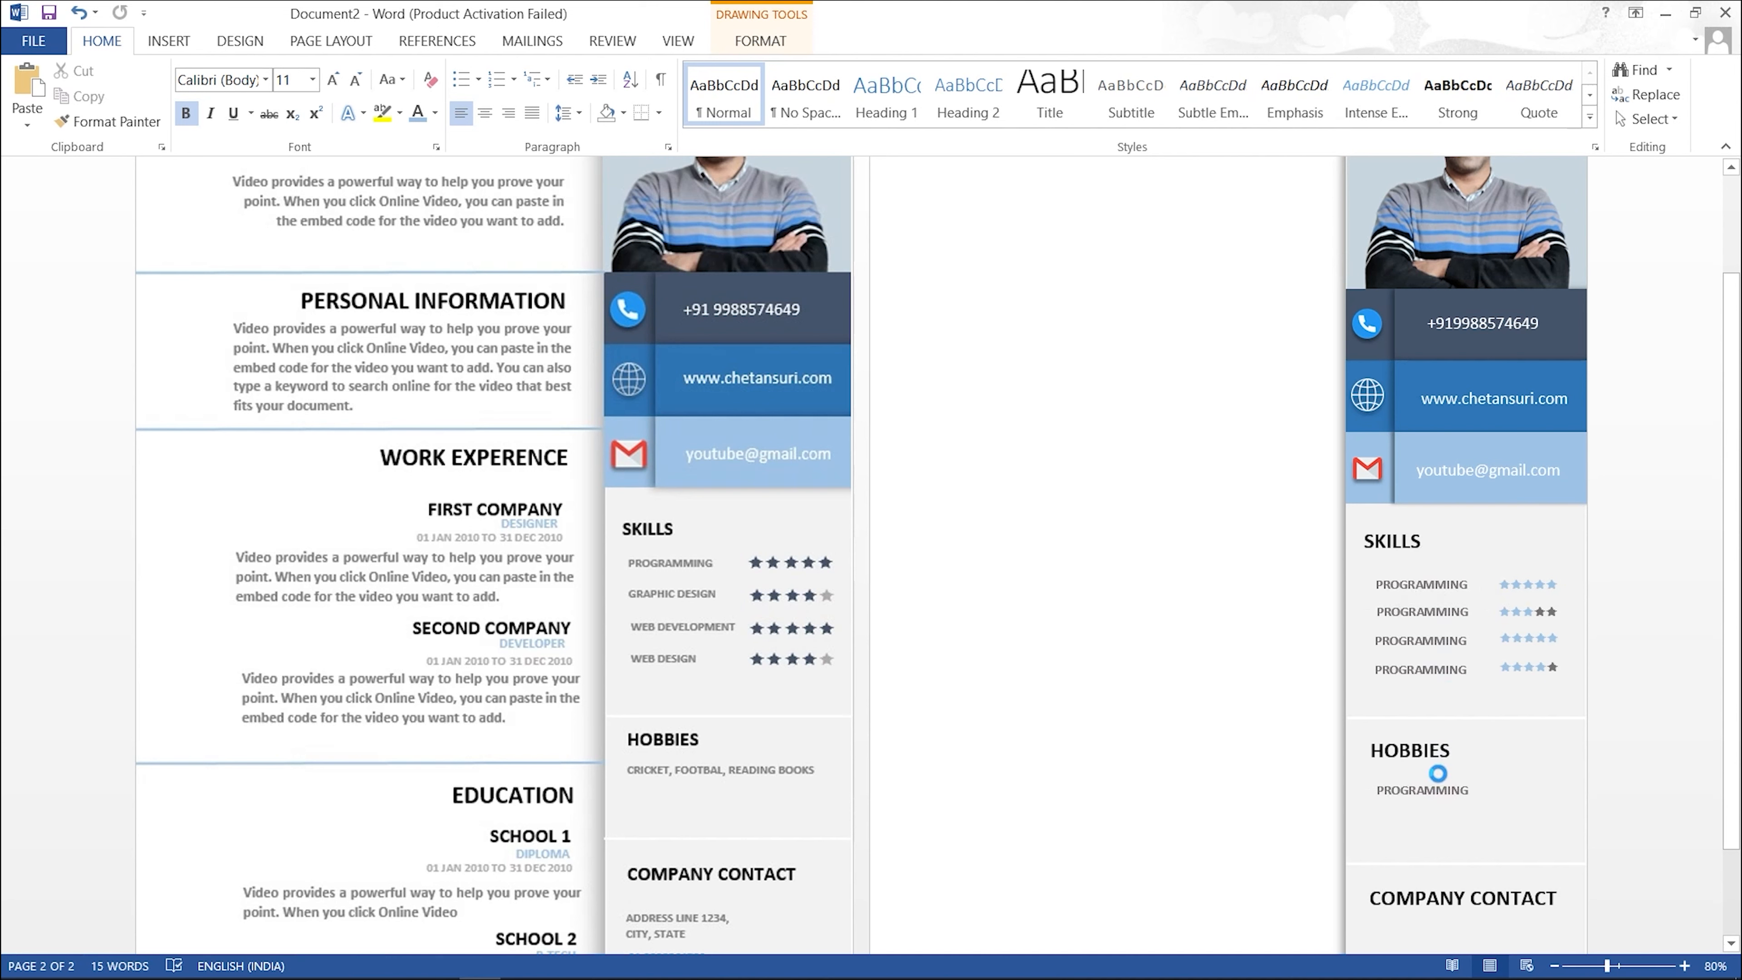
pyautogui.doubleClick(1438, 786)
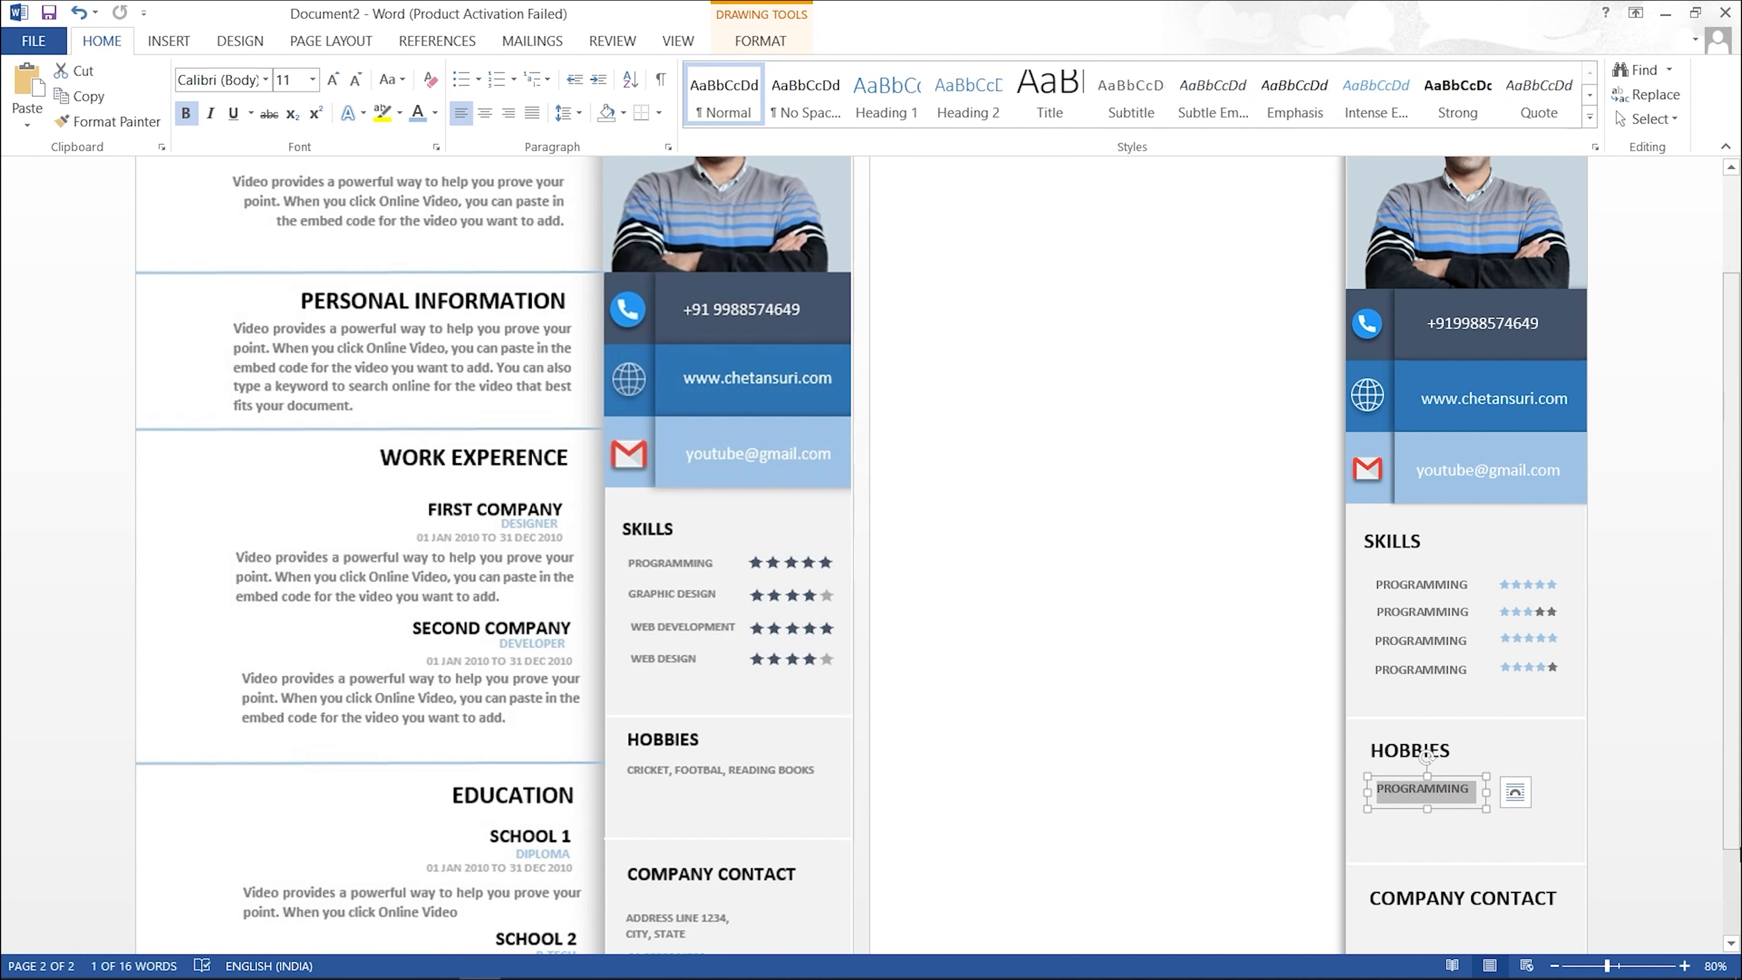
pyautogui.write('CRICKET,')
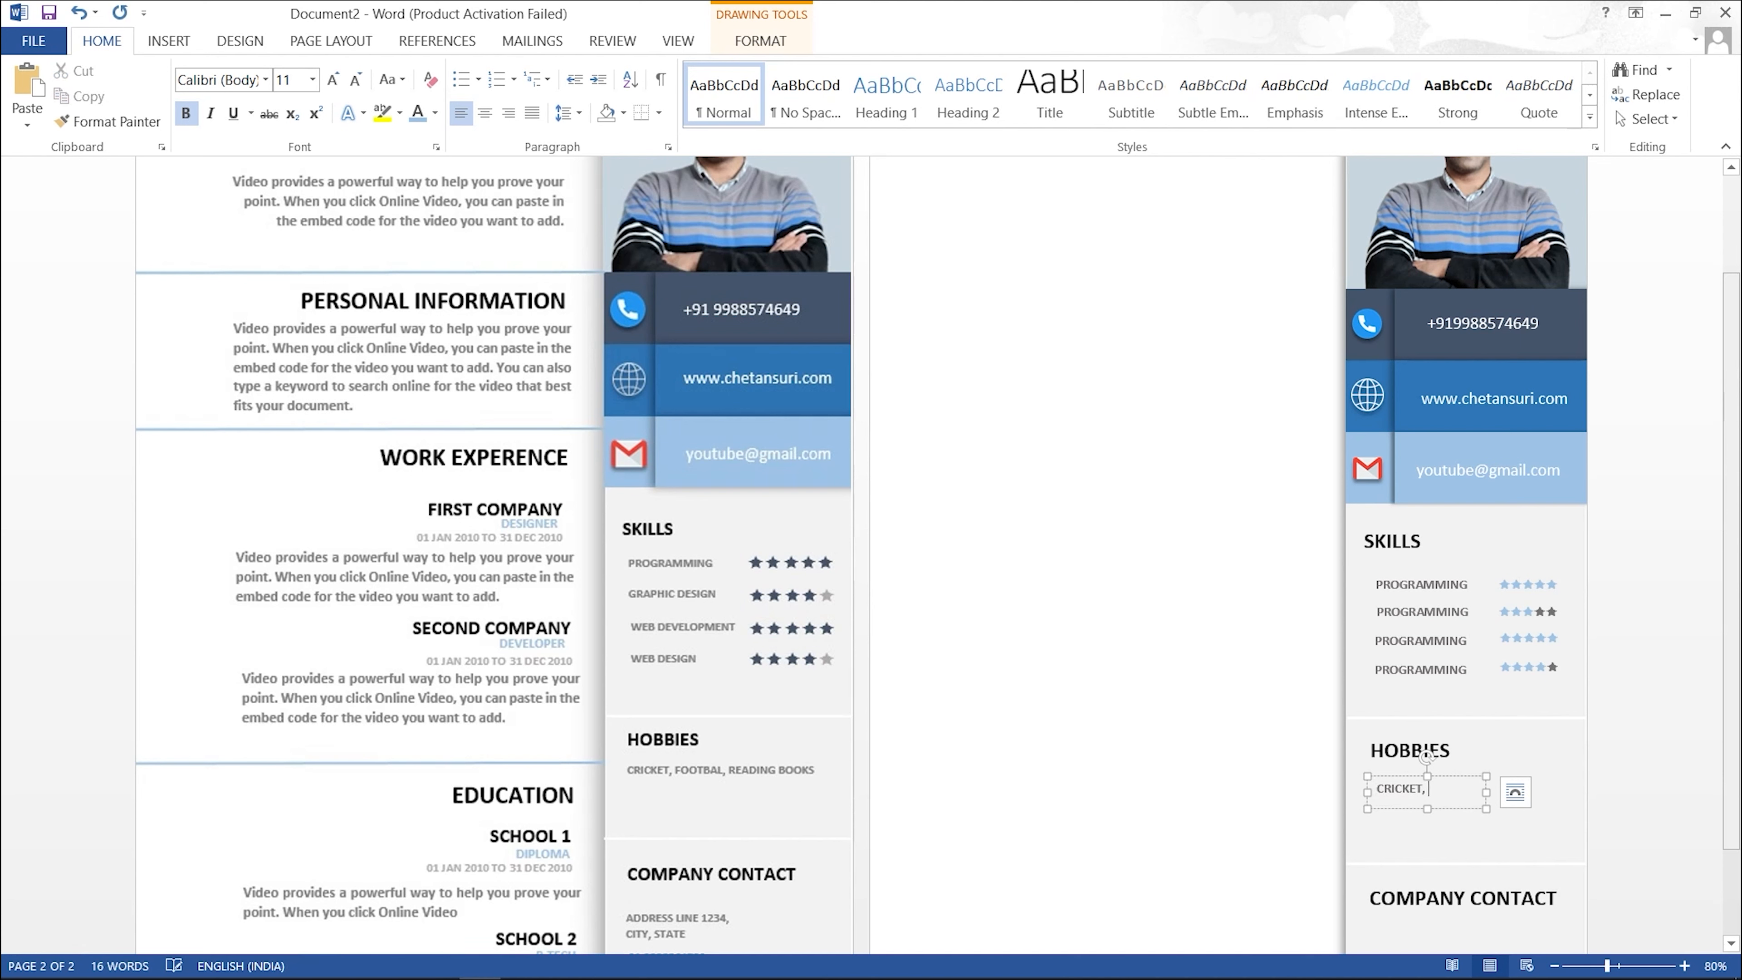
pyautogui.write('FOOTBAL')
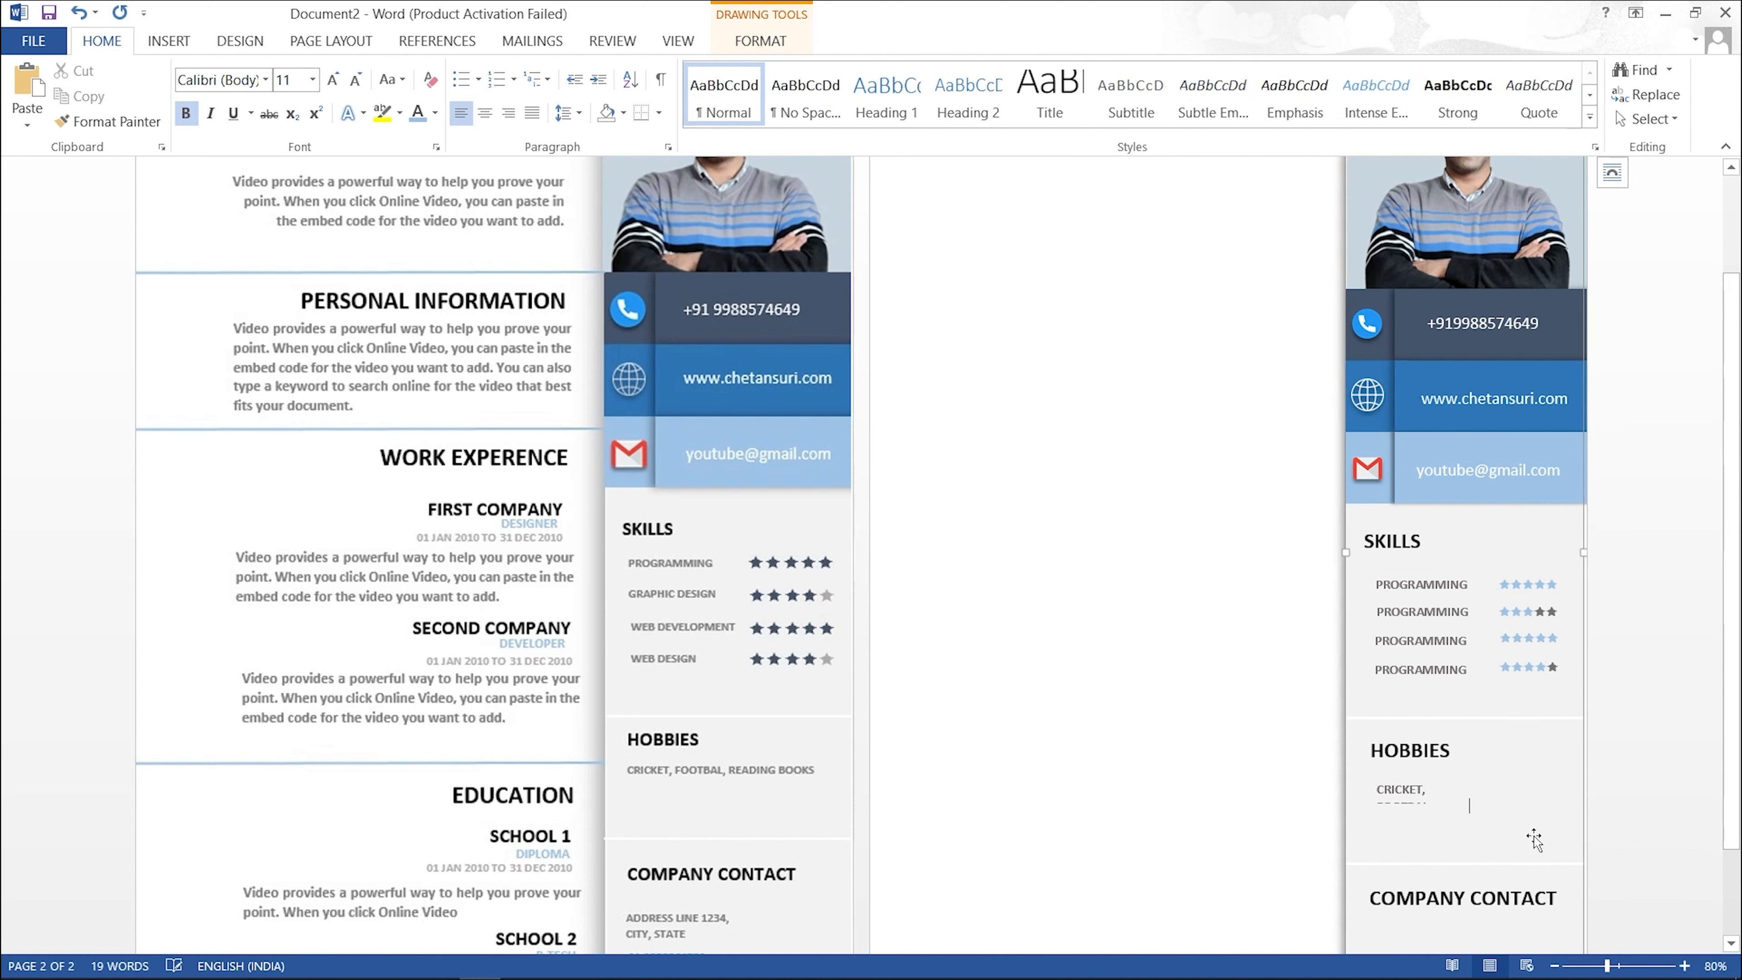
# Step: Widen and lengthen the hobbies text box so READING BOOKS fits
pyautogui.click(1472, 789)
pyautogui.moveTo(1484, 791); pyautogui.dragTo(1573, 791)
pyautogui.moveTo(1471, 811); pyautogui.dragTo(1473, 824)
pyautogui.click(1487, 838)
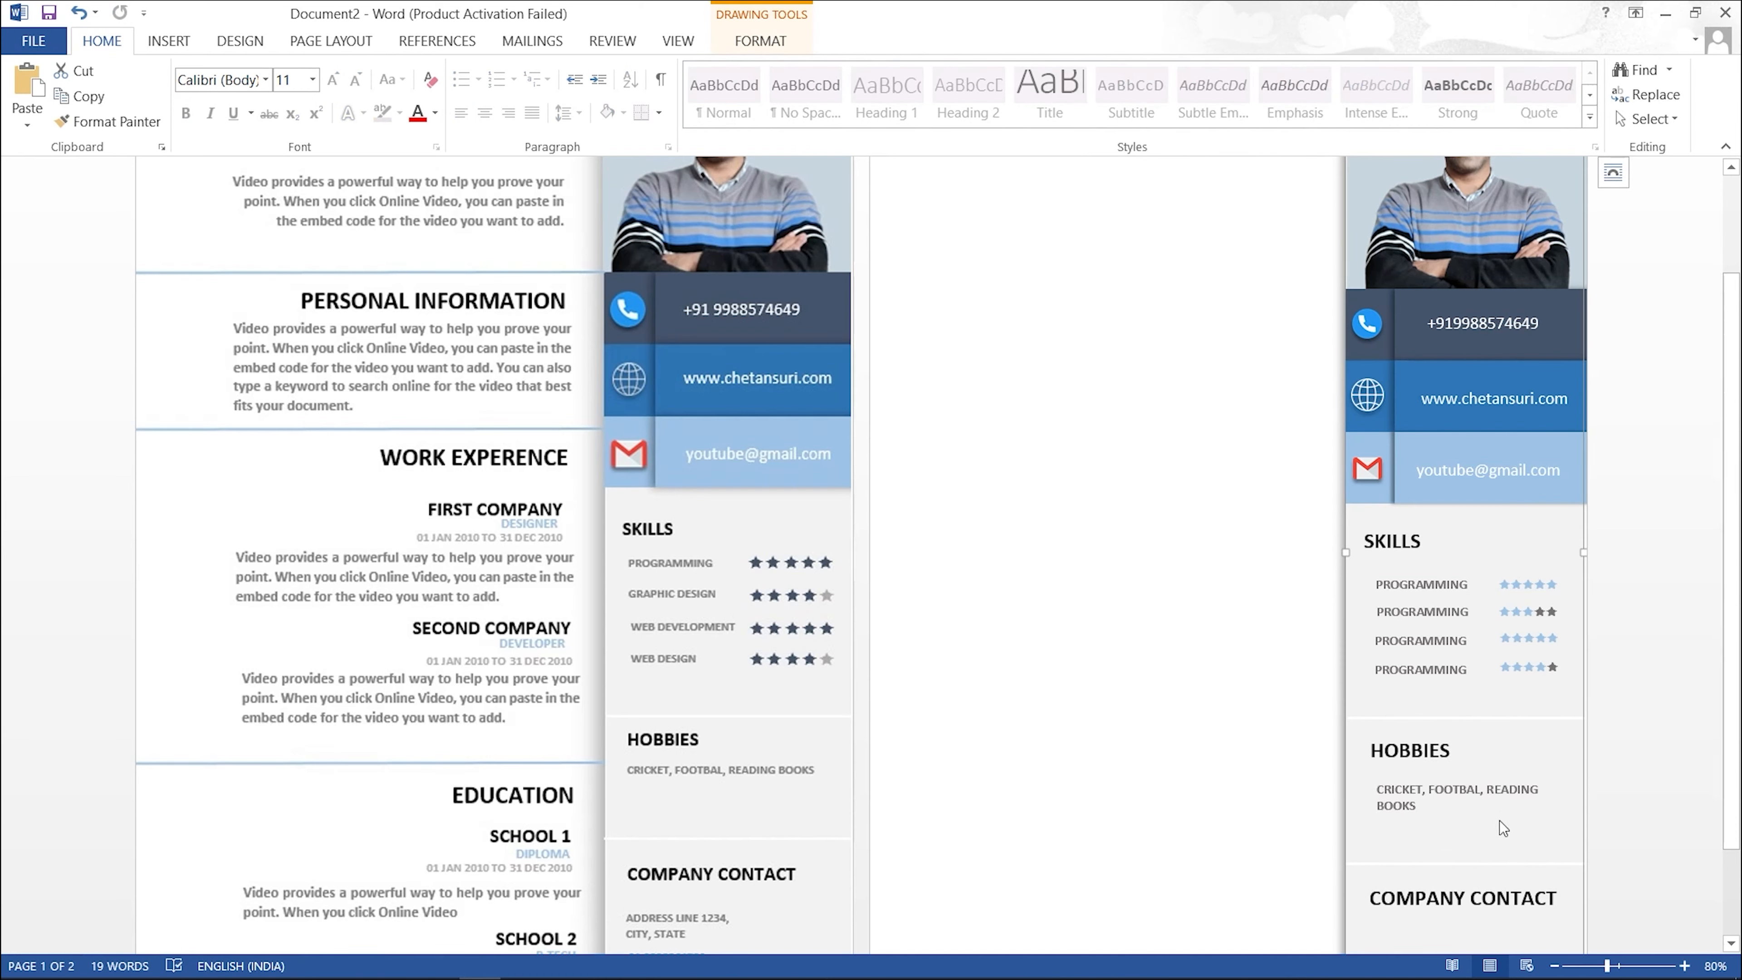
pyautogui.scroll(-3, 1503, 829)
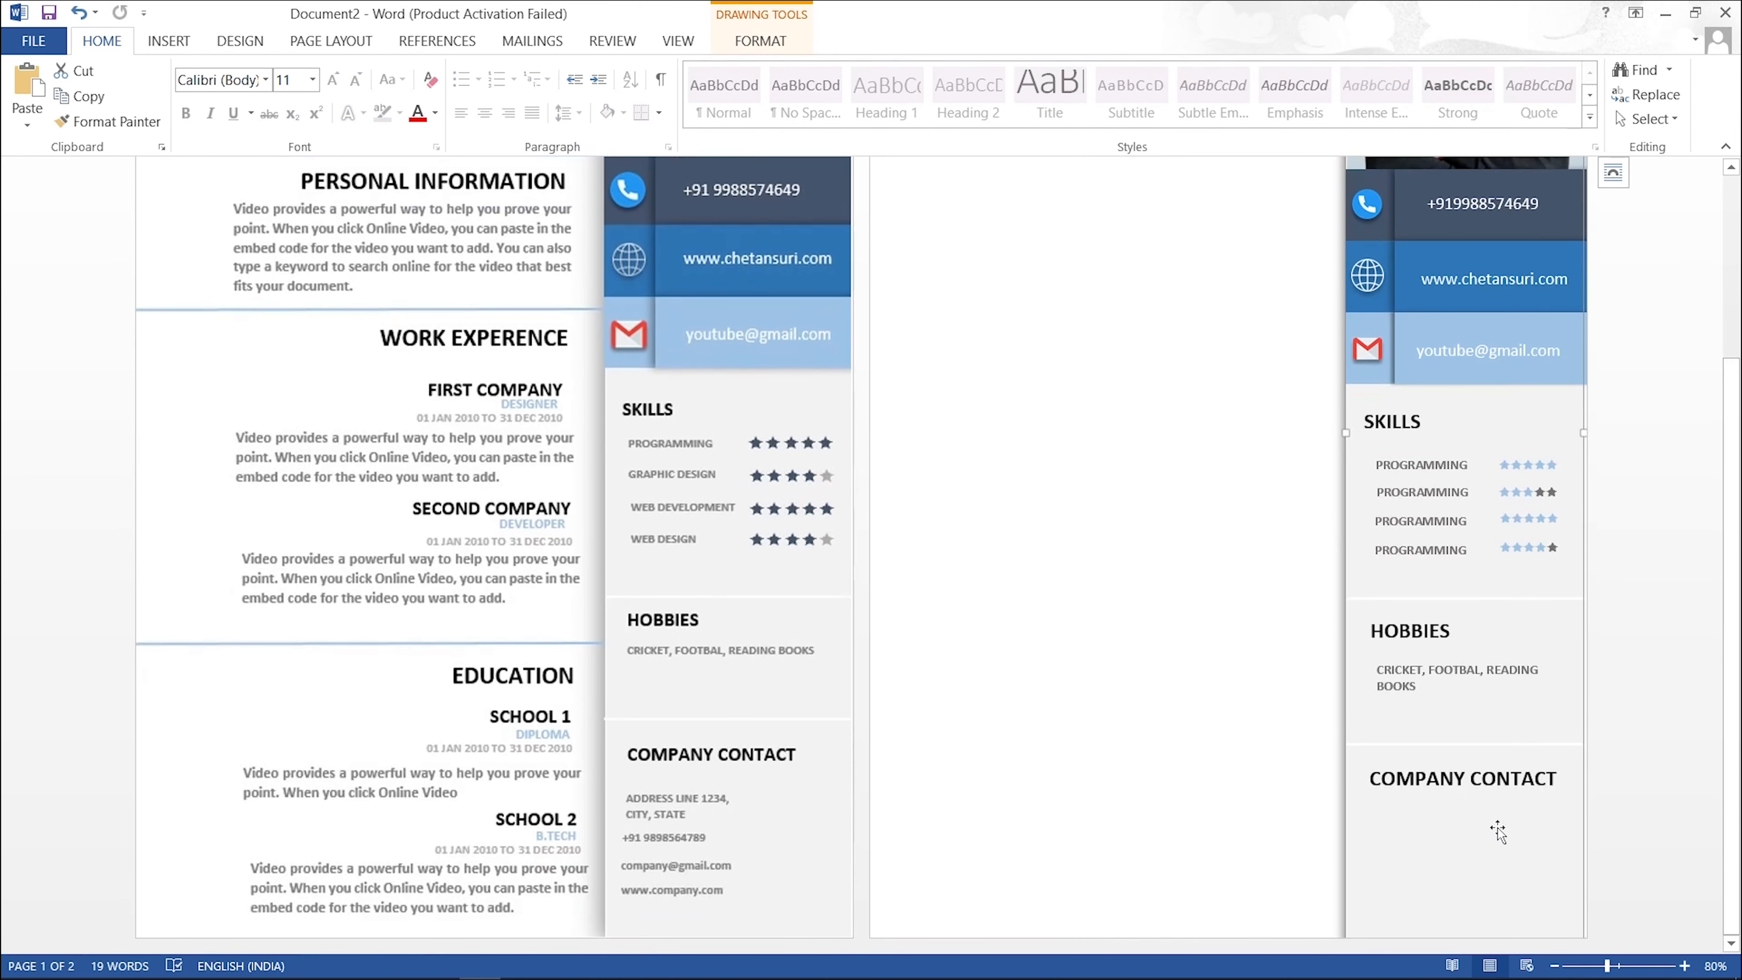
# Step: Align the hobbies text box and the HOBBIES heading to match the original template
pyautogui.click(1402, 676)
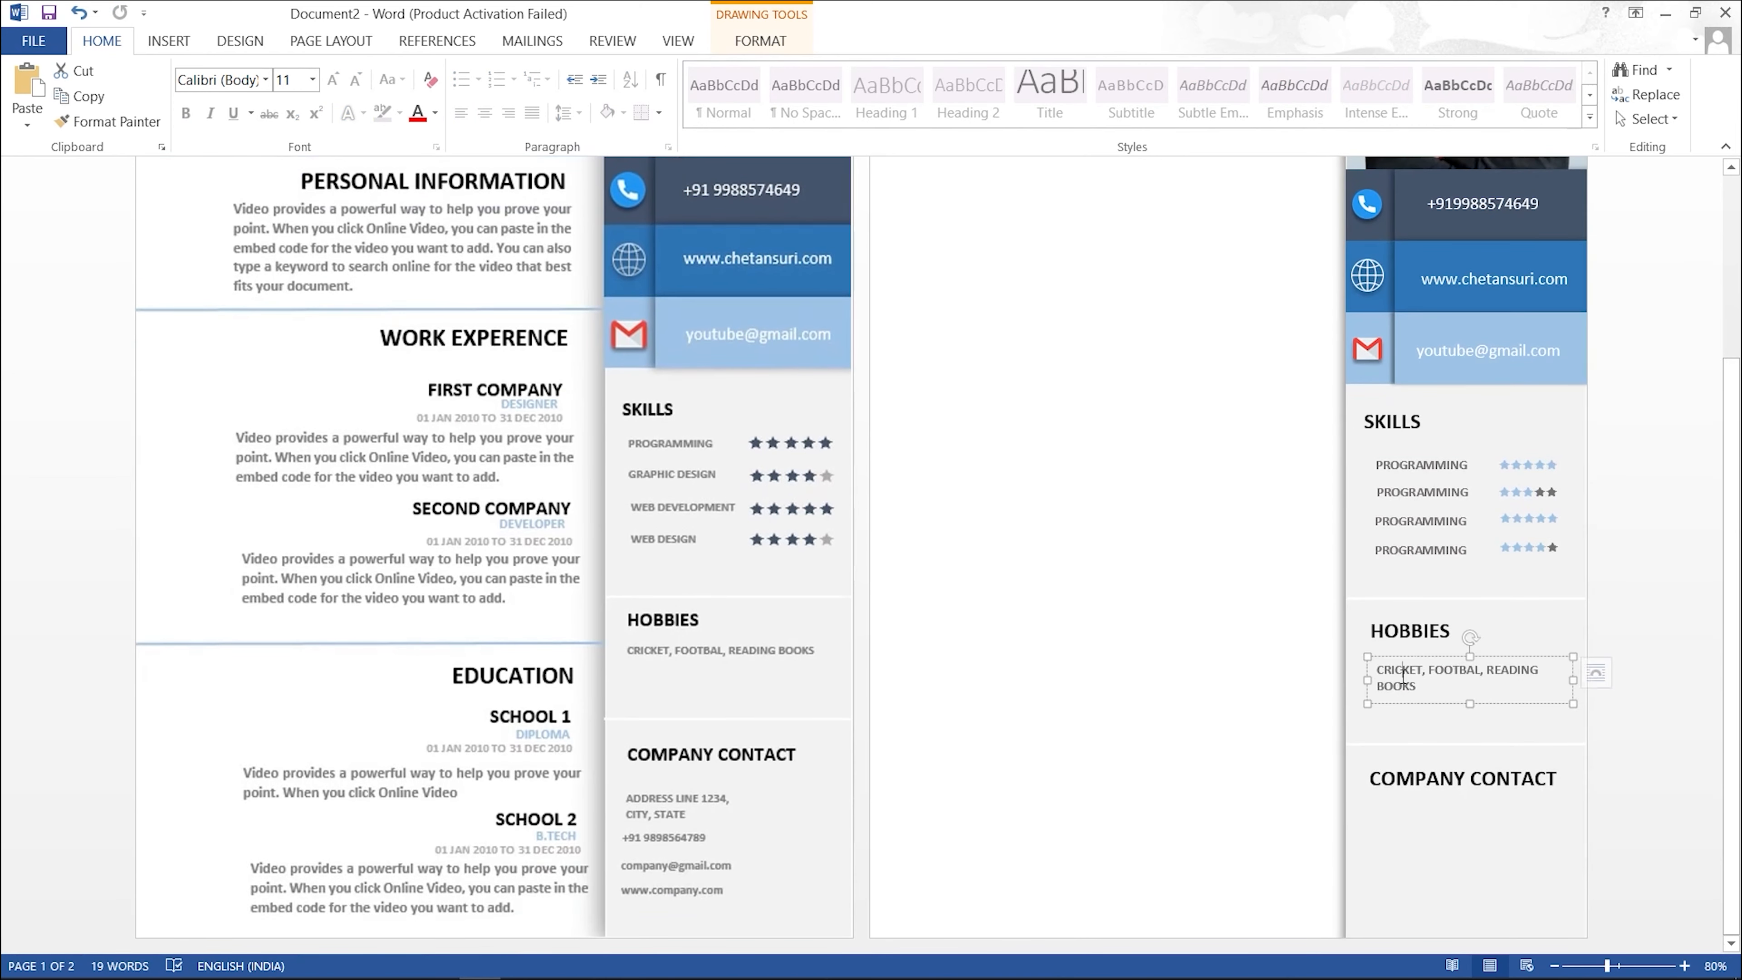
pyautogui.moveTo(1435, 658); pyautogui.dragTo(1432, 653)
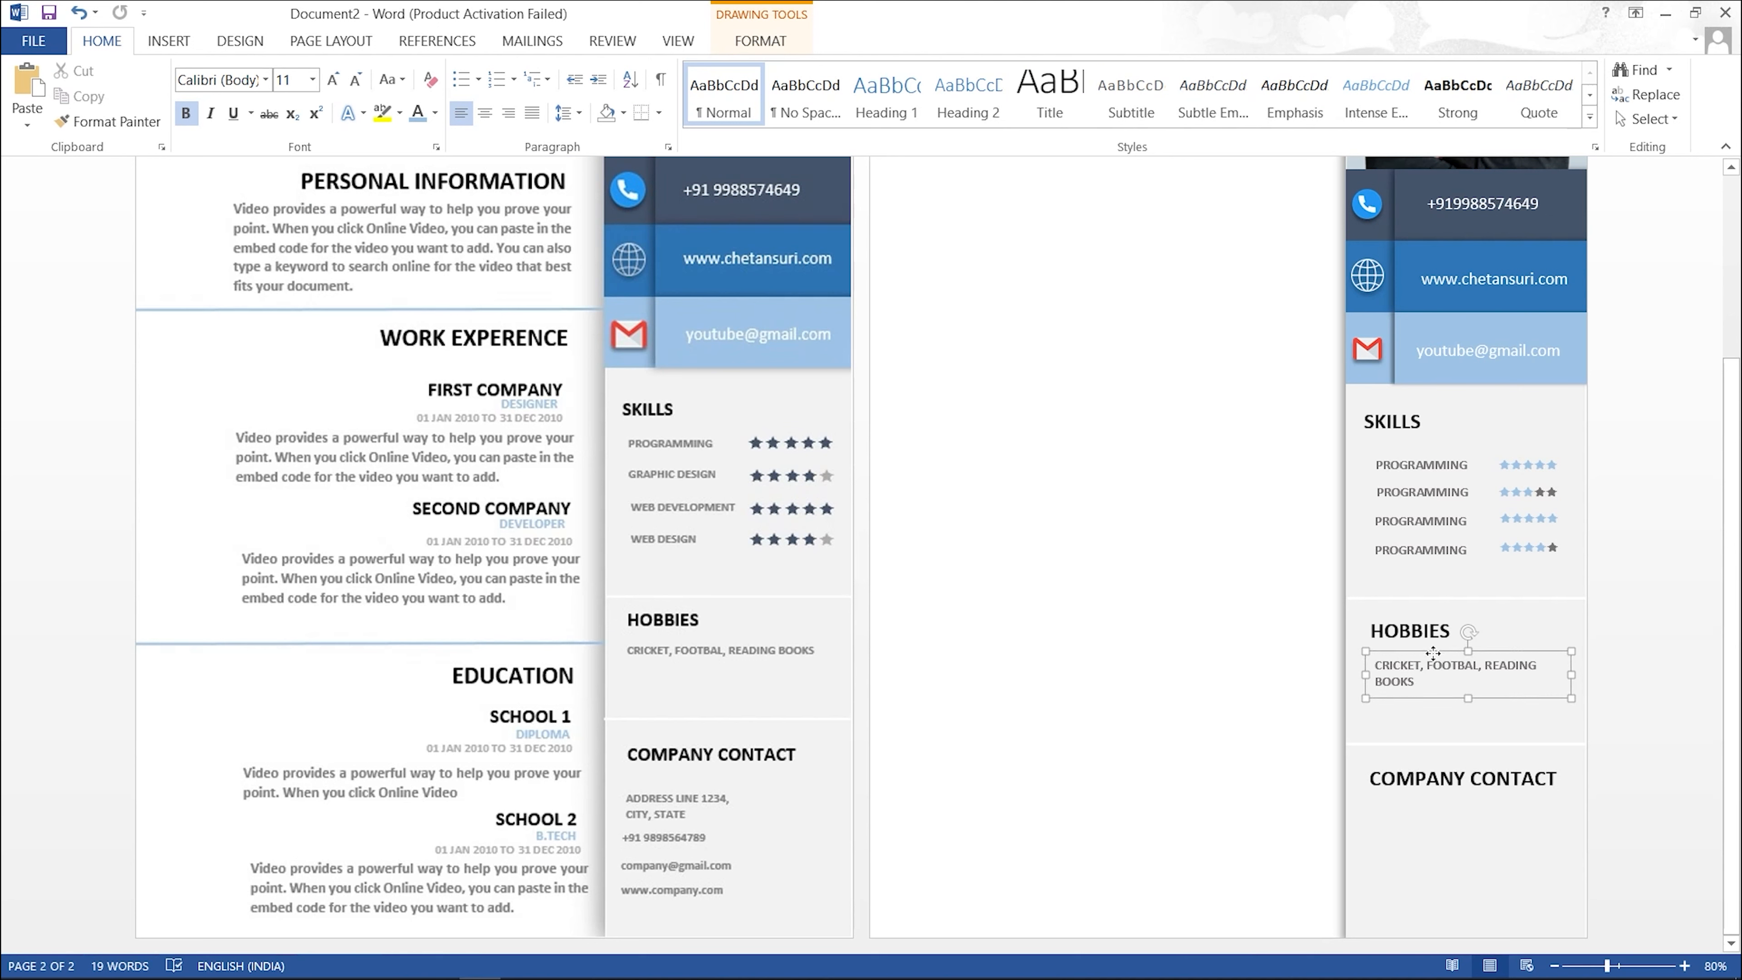
pyautogui.click(1433, 652)
pyautogui.click(1426, 630)
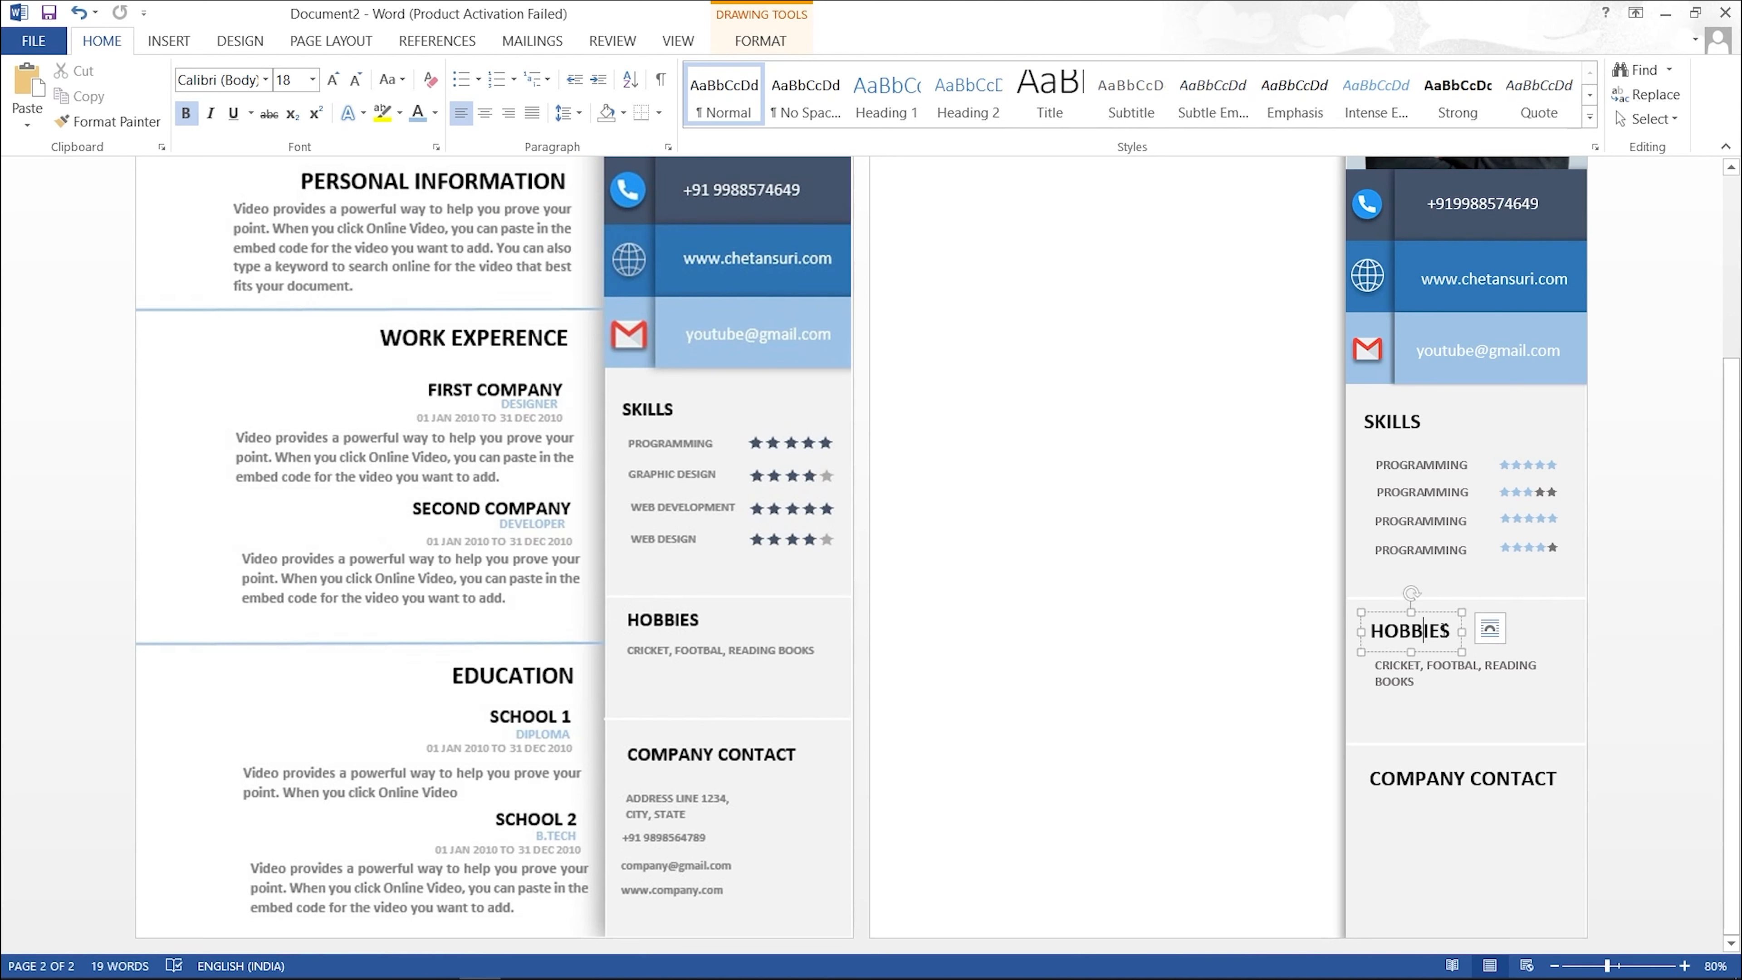
pyautogui.moveTo(1435, 612); pyautogui.dragTo(1431, 610)
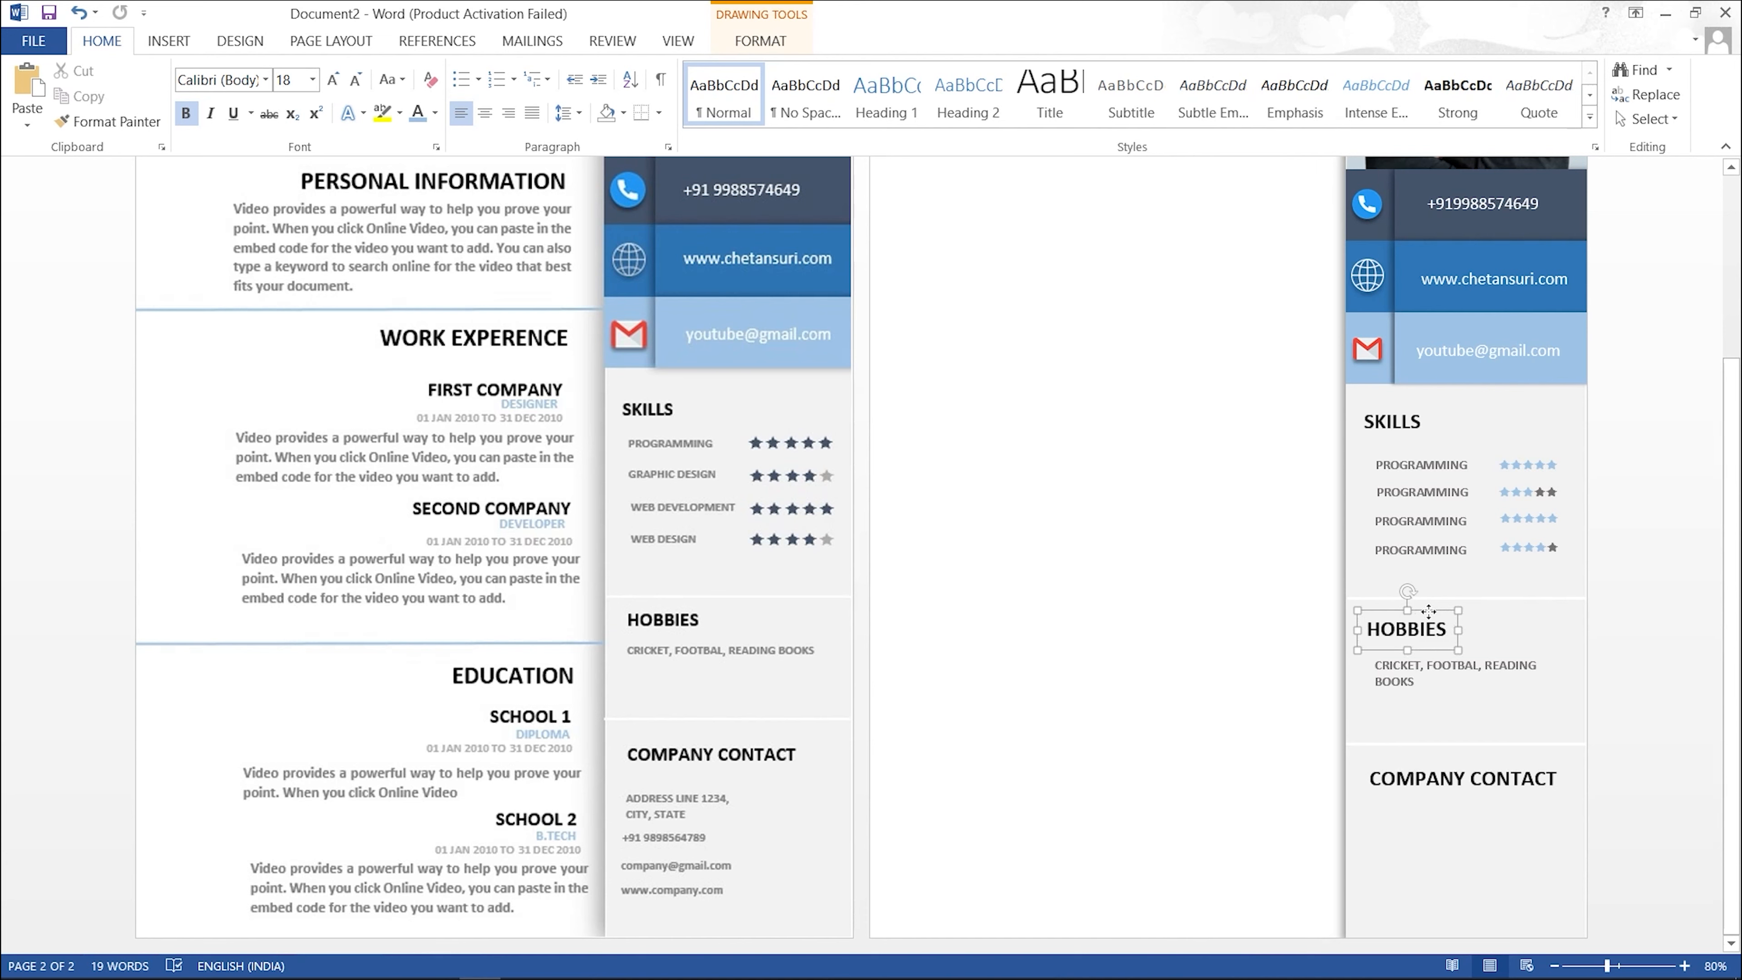
pyautogui.click(1431, 701)
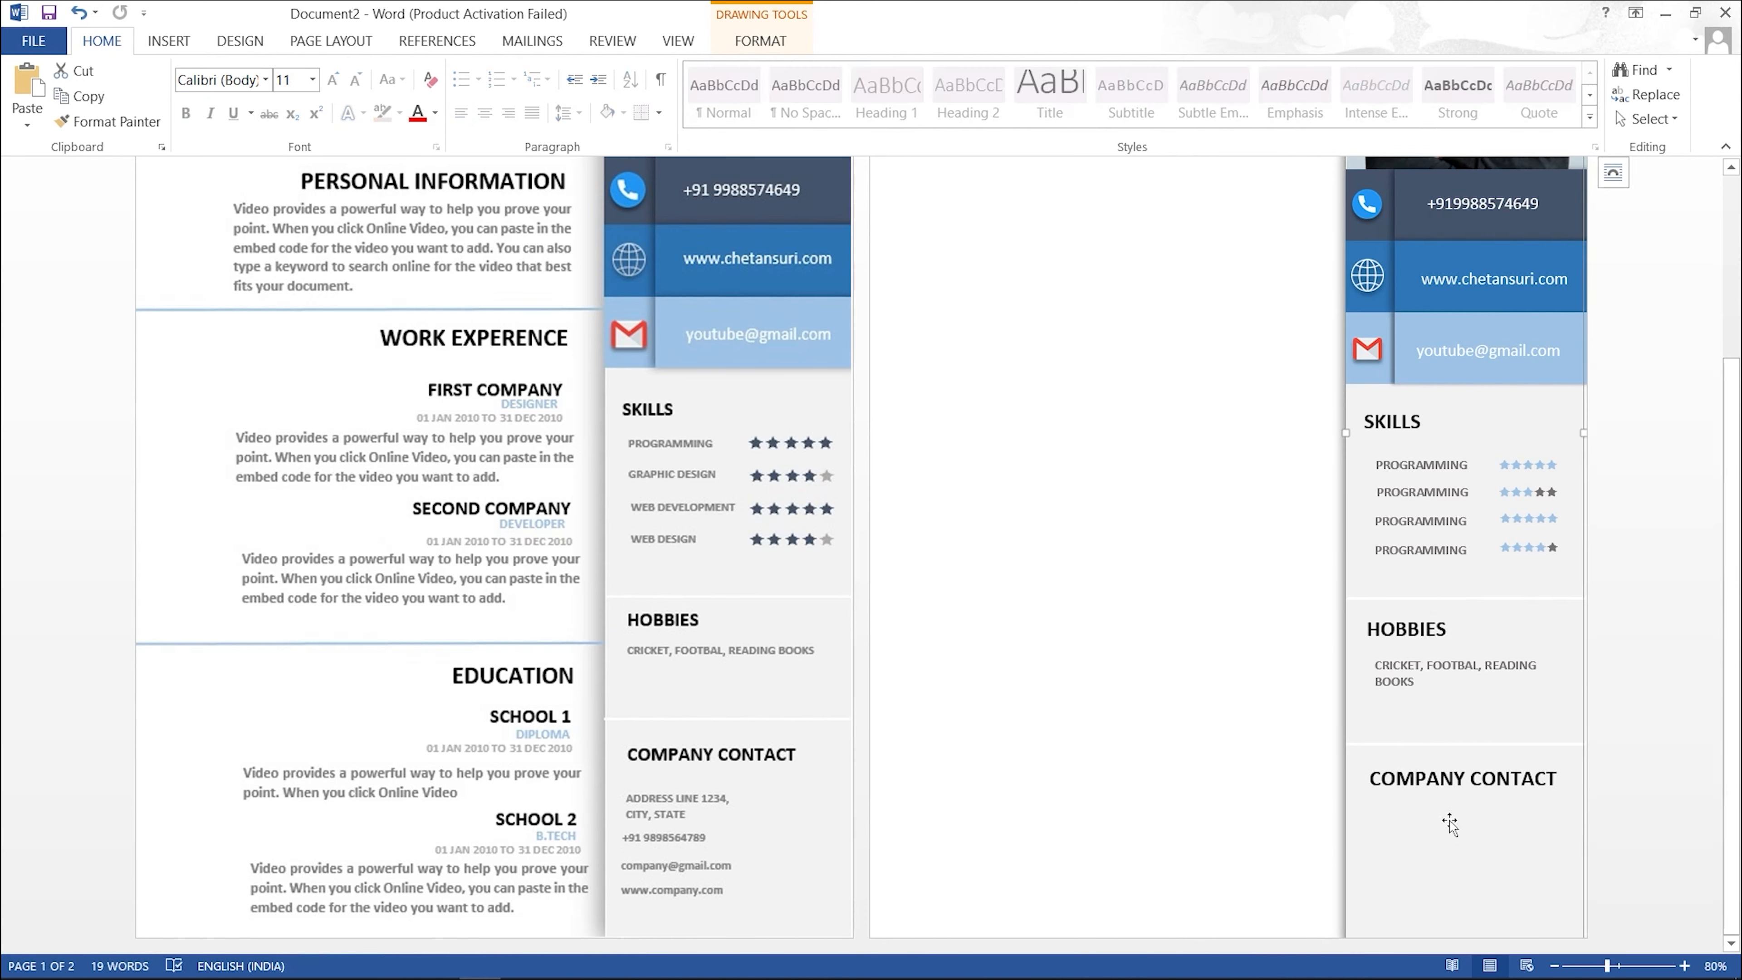
pyautogui.scroll(-4, 1538, 972)
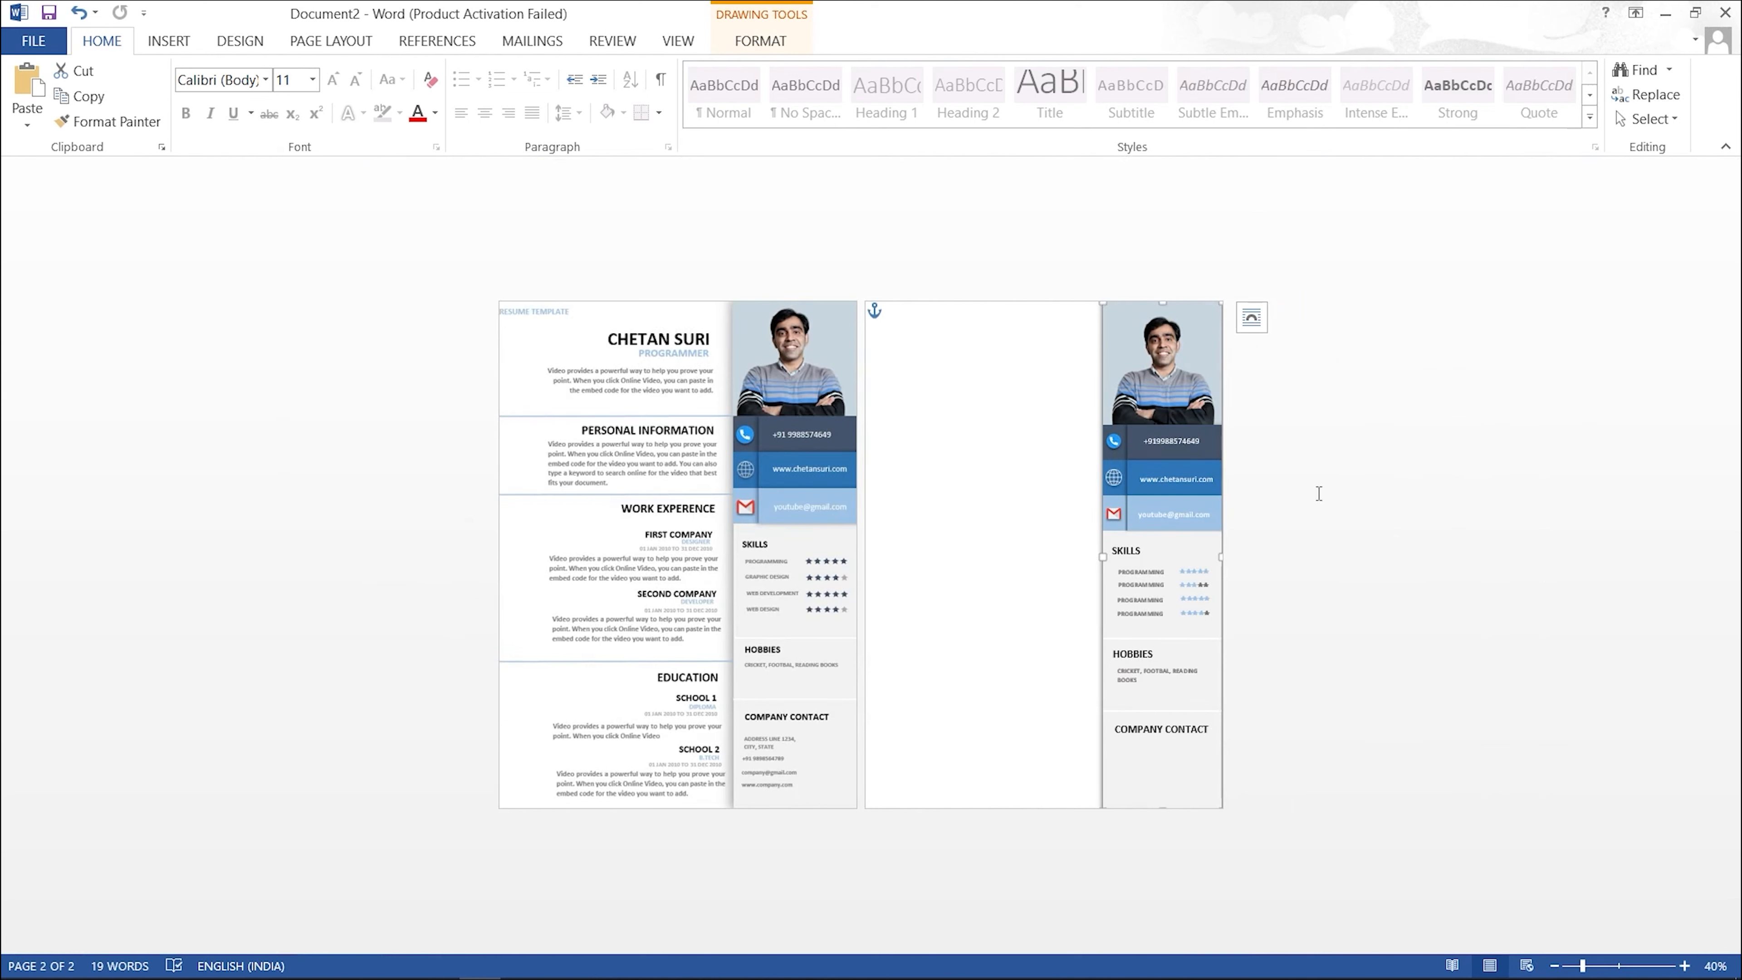
pyautogui.click(1036, 472)
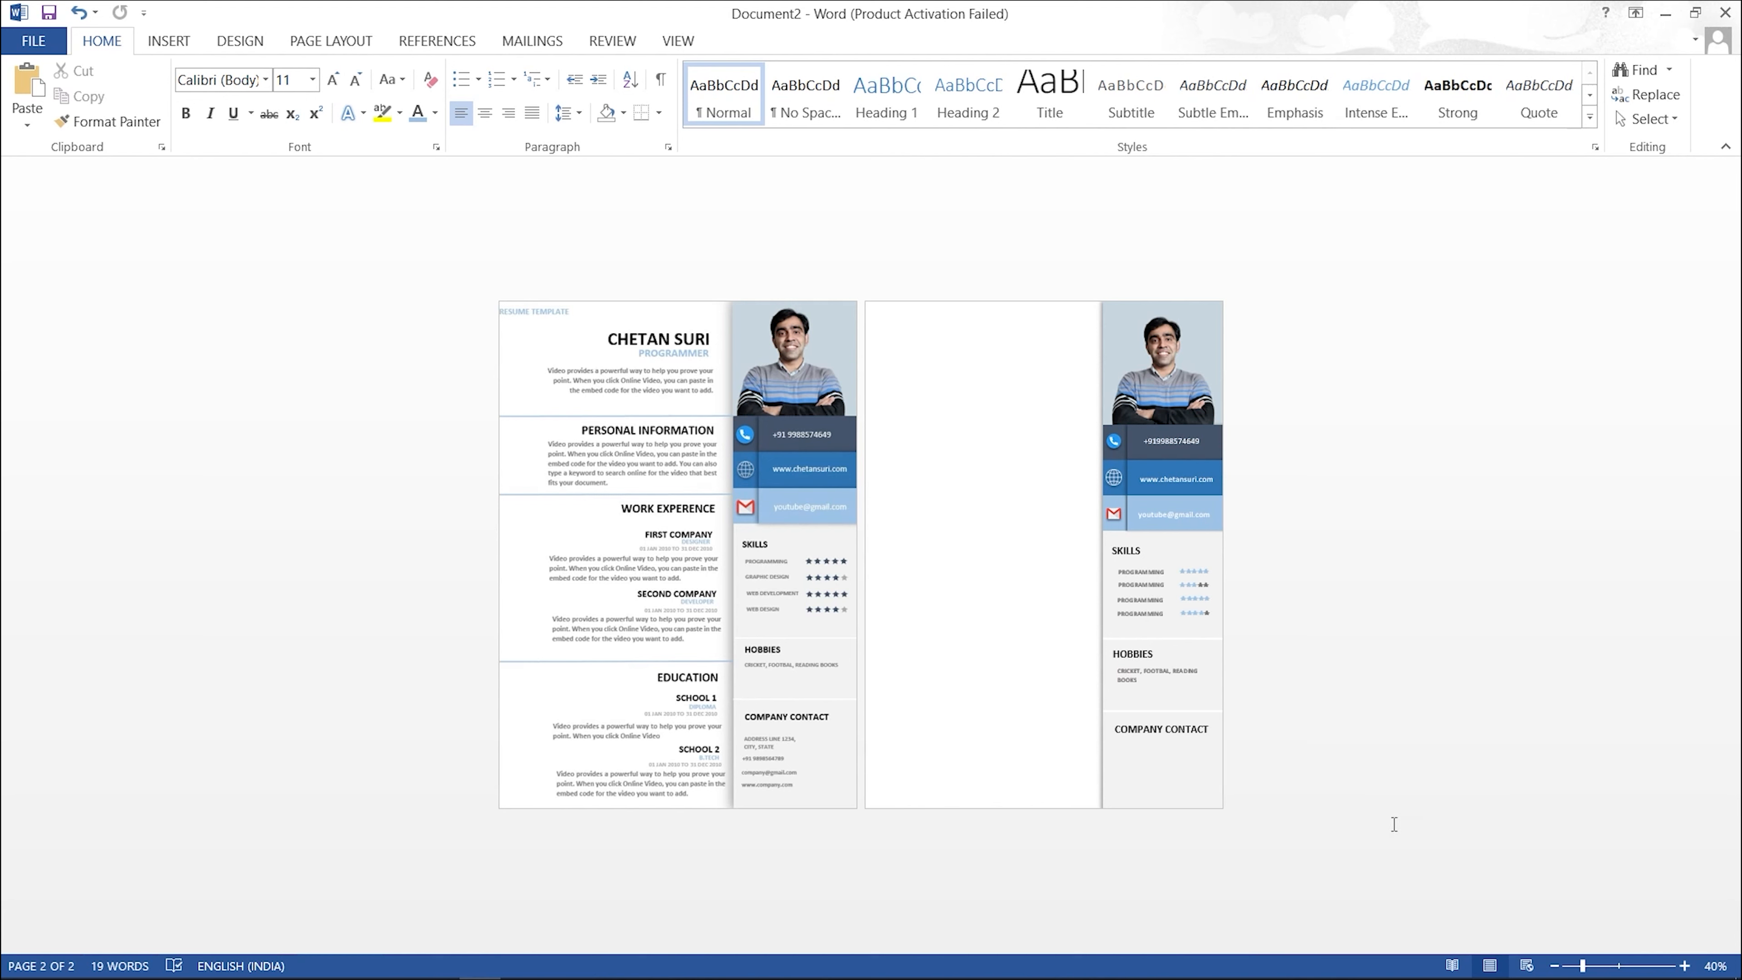
# Step: Zoom to 60% and draw a text box near the top of page 2 holding the candidate's name
pyautogui.click(1595, 966)
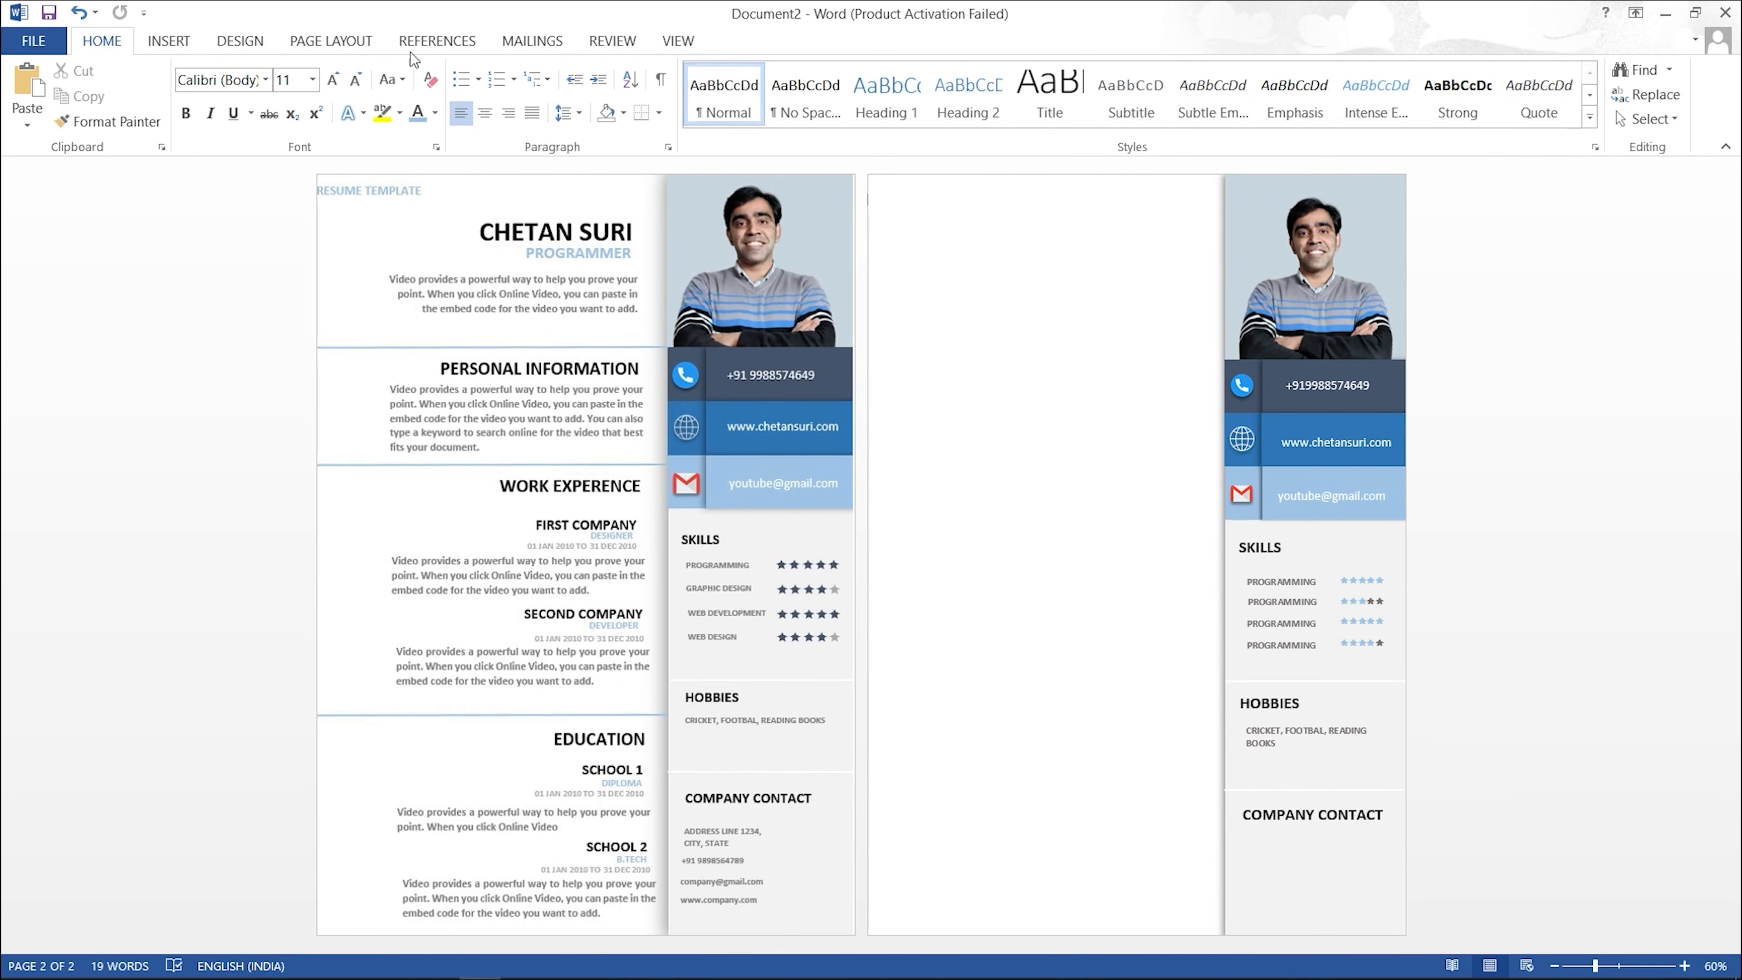
pyautogui.click(168, 41)
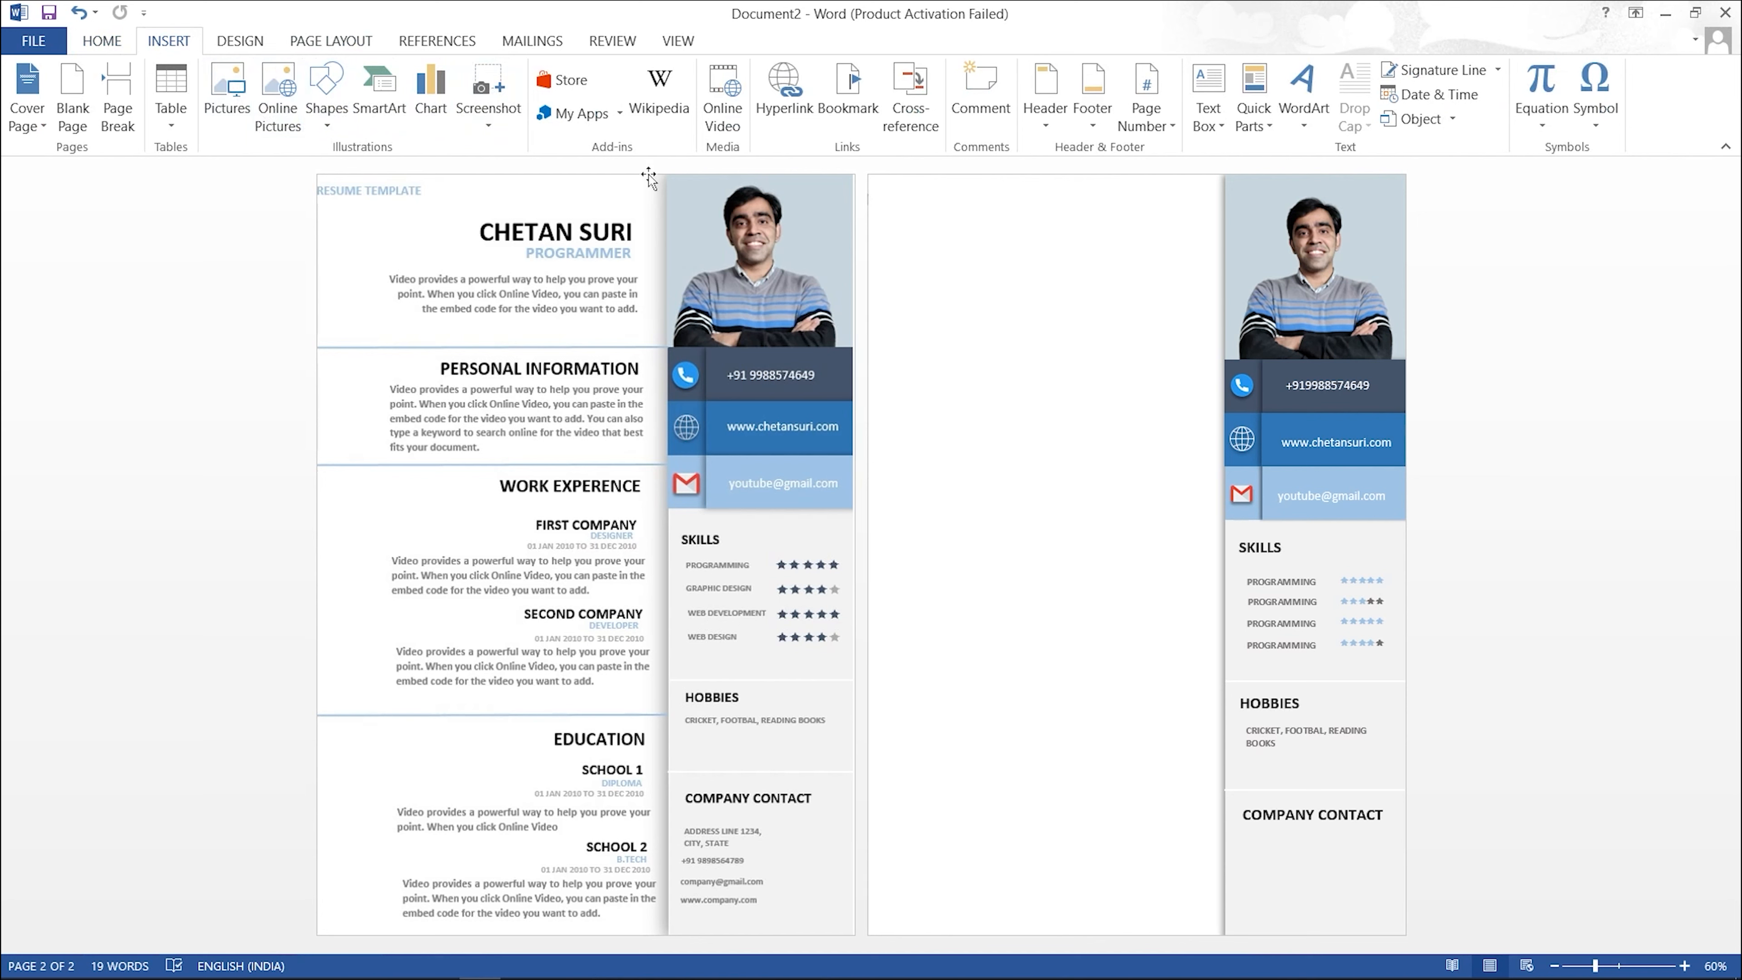
pyautogui.click(1207, 93)
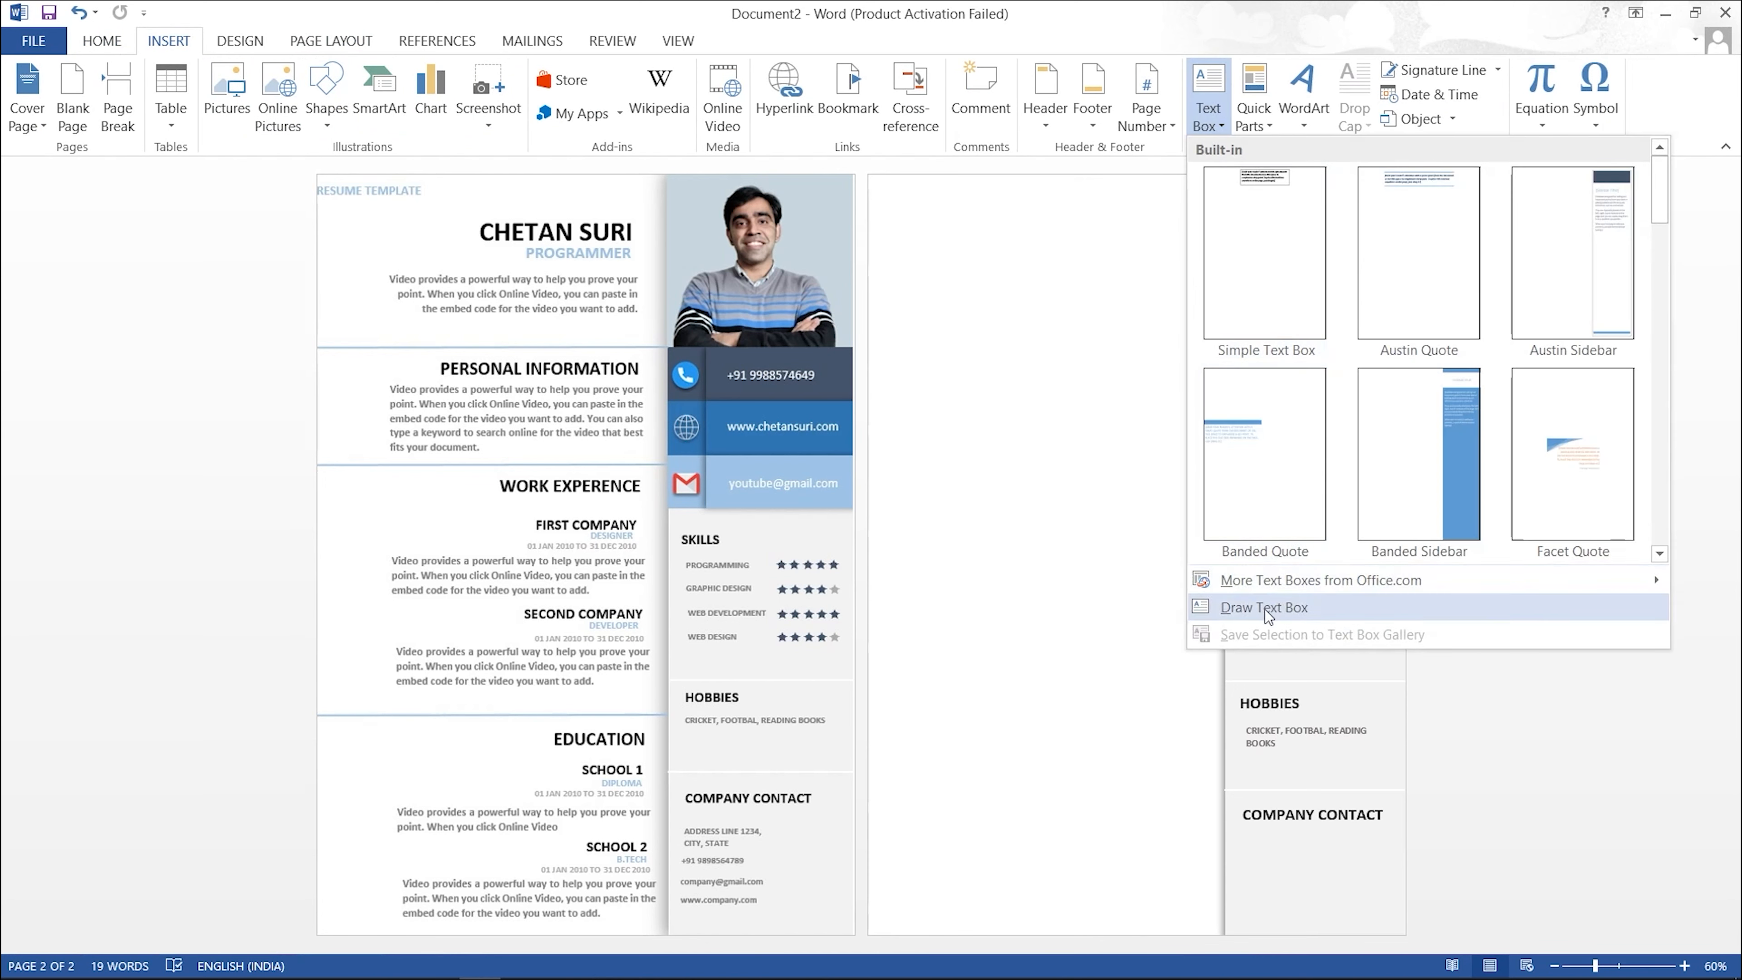
pyautogui.click(1245, 609)
pyautogui.moveTo(1042, 221)
pyautogui.mouseDown()
pyautogui.moveTo(1174, 273)
pyautogui.moveTo(1197, 264)
pyautogui.mouseUp()
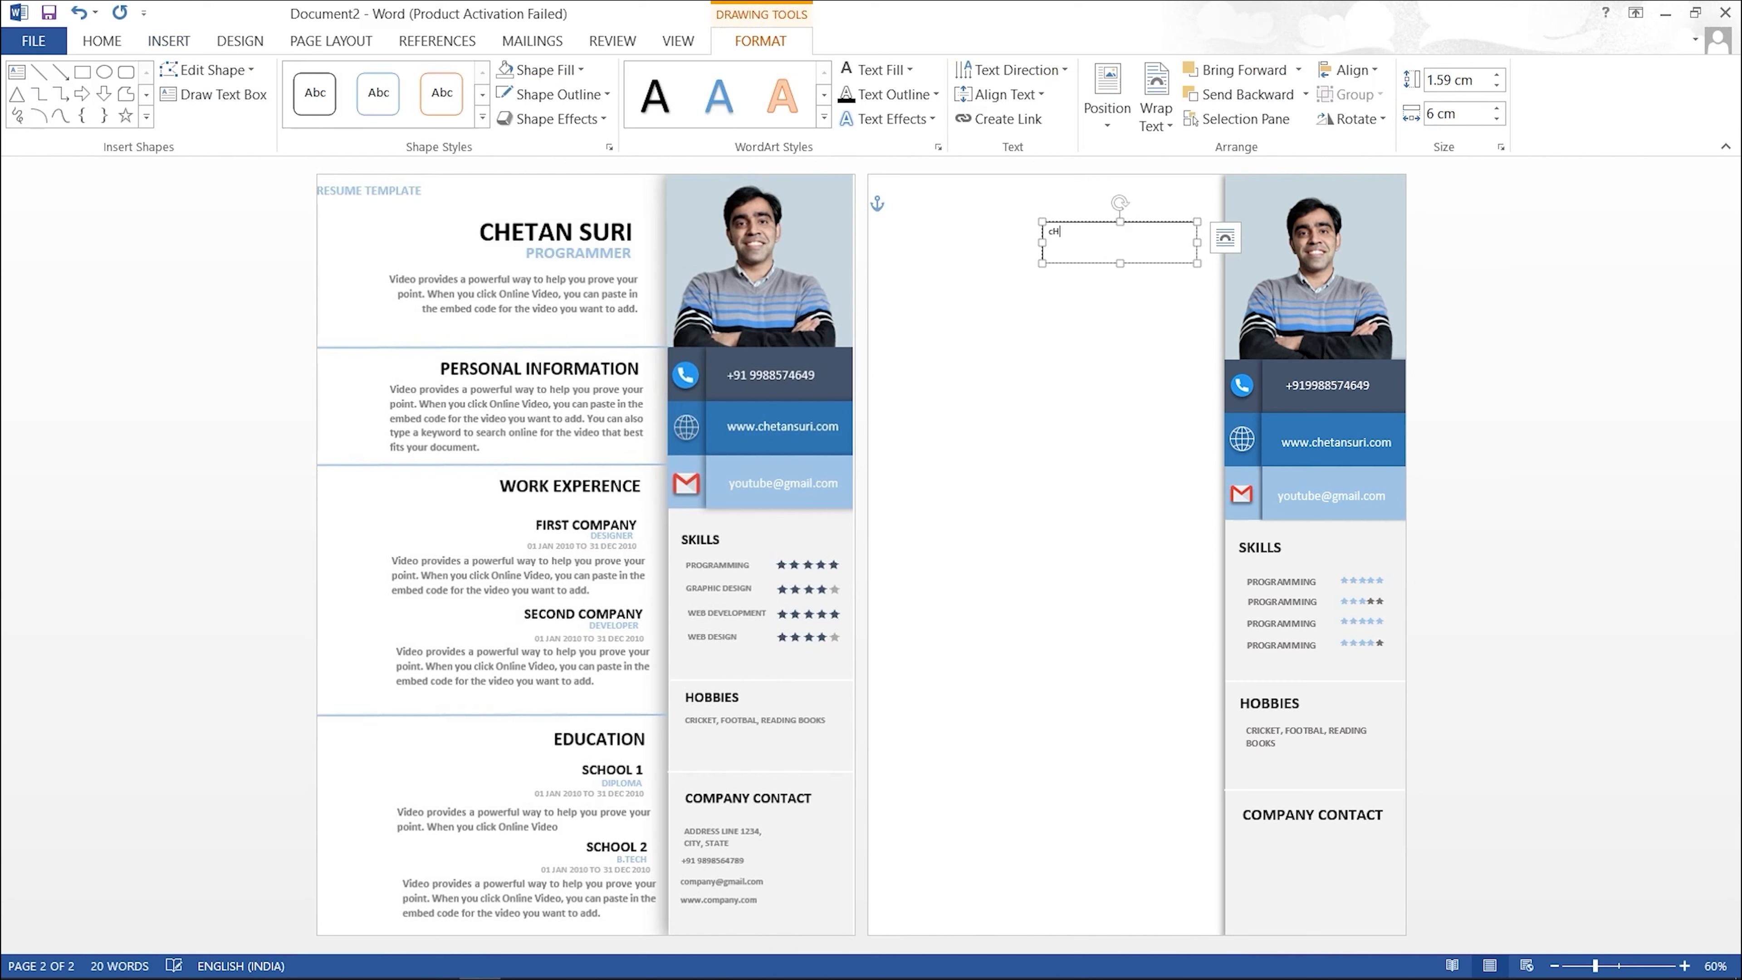
# Step: Make the name bold at 30 point
pyautogui.hotkey('ctrl', 'a')
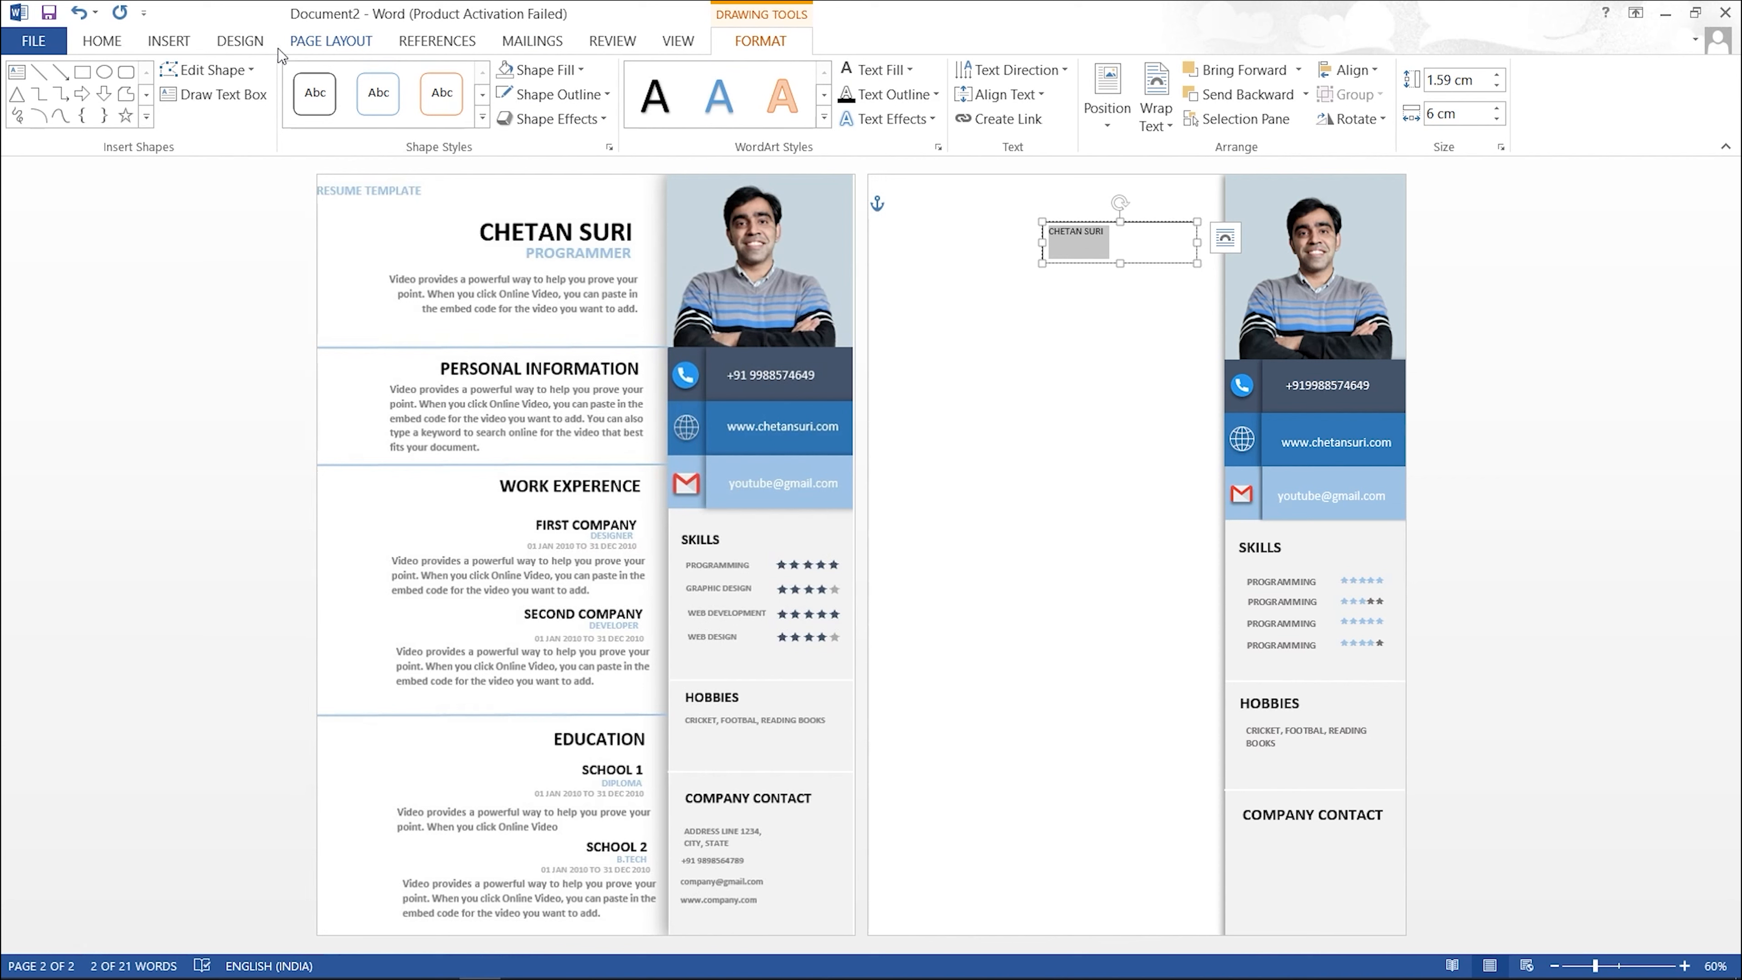
pyautogui.click(104, 40)
pyautogui.click(334, 80)
pyautogui.click(334, 81)
pyautogui.click(334, 81)
pyautogui.click(334, 80)
pyautogui.click(334, 80)
pyautogui.click(333, 80)
pyautogui.click(334, 80)
pyautogui.hotkey('ctrl', 'b')
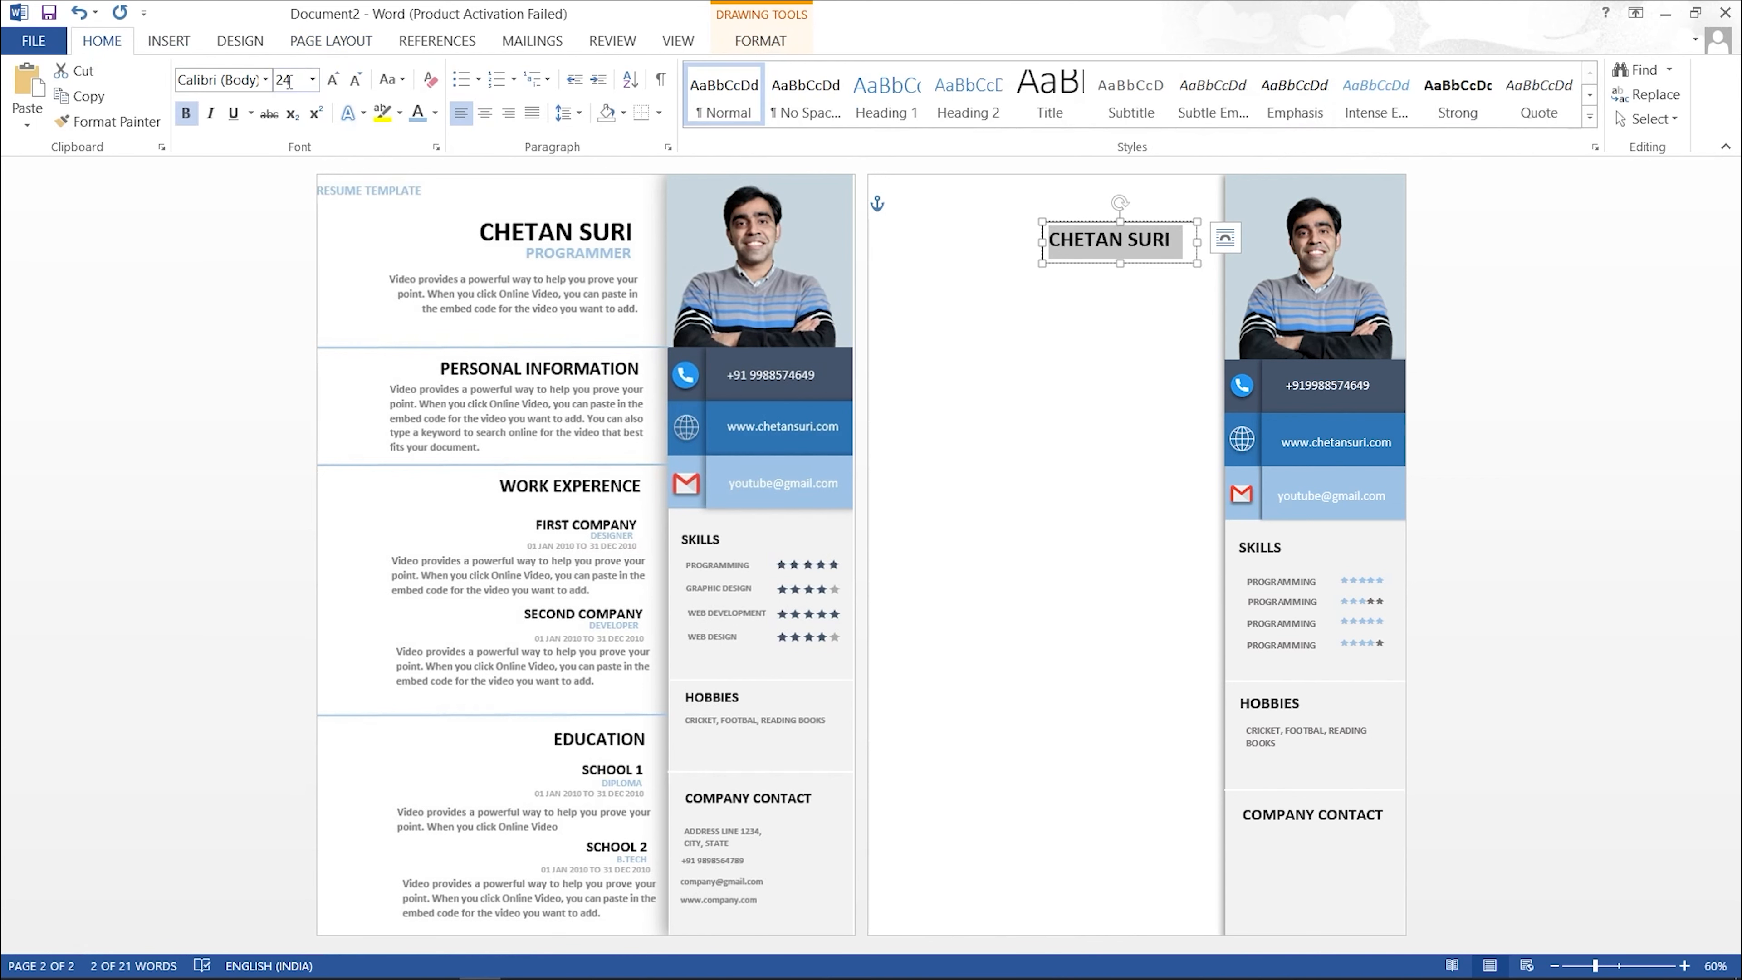
pyautogui.write('4')
pyautogui.press('BackSpace')
pyautogui.write('30')
pyautogui.press('Return')
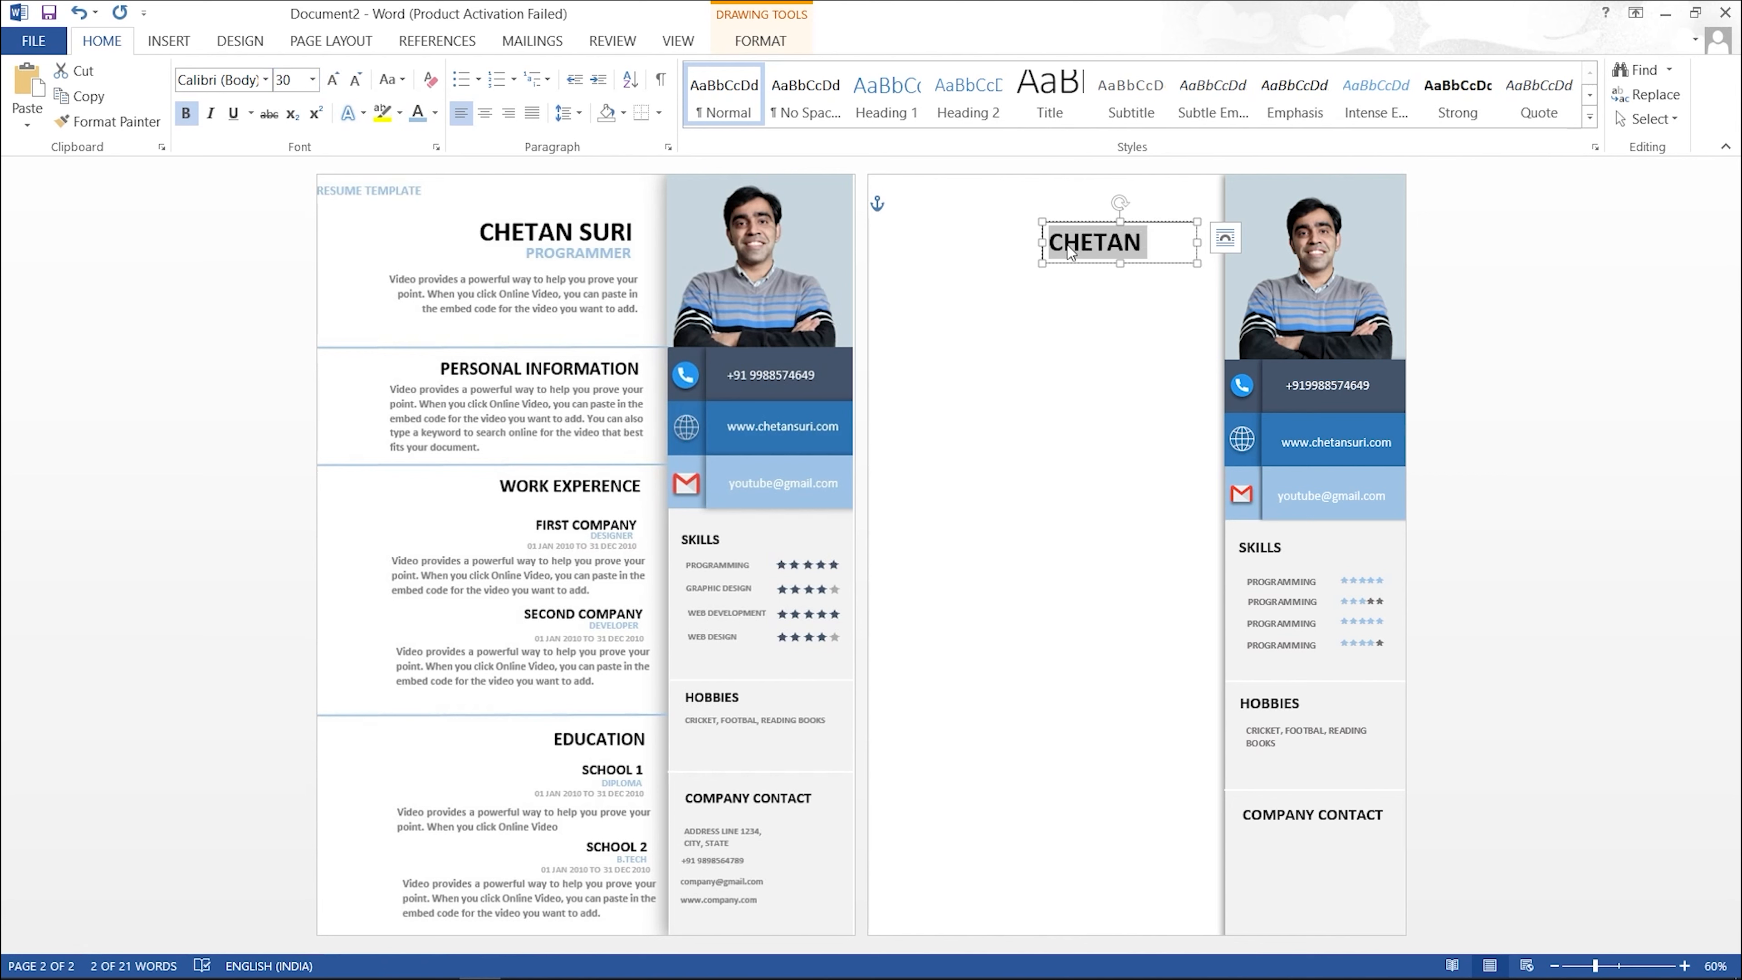
# Step: Widen the name box and set its shape fill and outline to none
pyautogui.moveTo(1042, 243); pyautogui.dragTo(1018, 240)
pyautogui.click(1068, 282)
pyautogui.click(1100, 241)
pyautogui.click(733, 43)
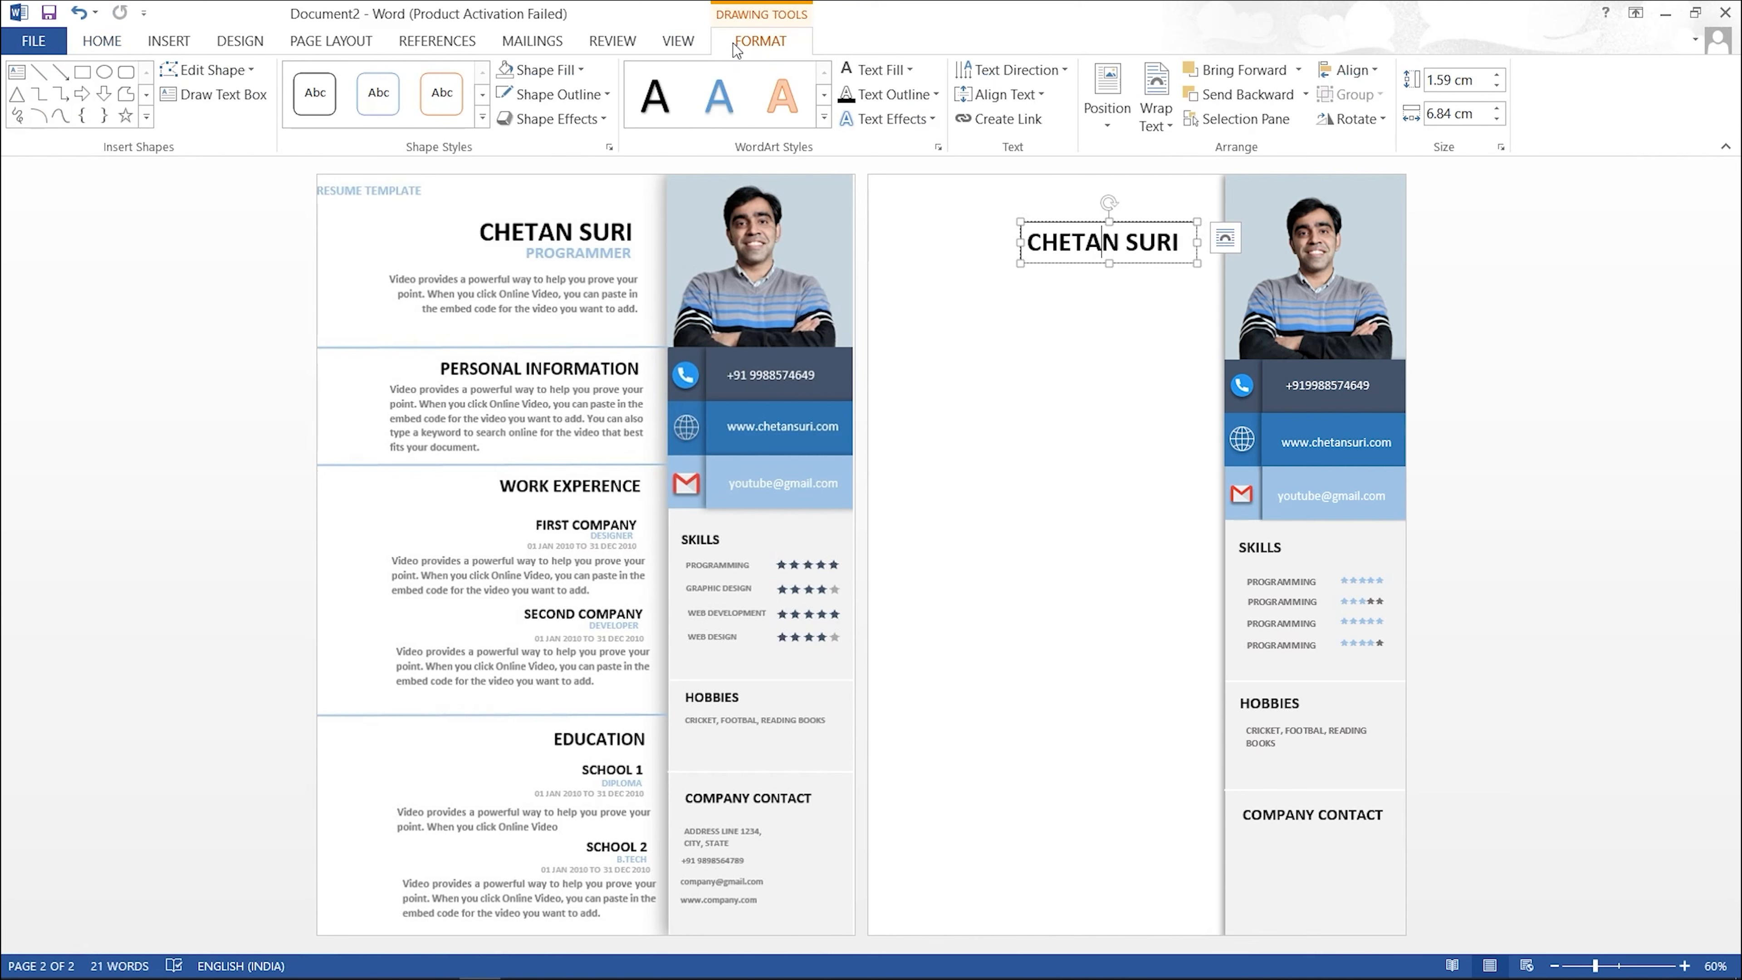
pyautogui.click(578, 70)
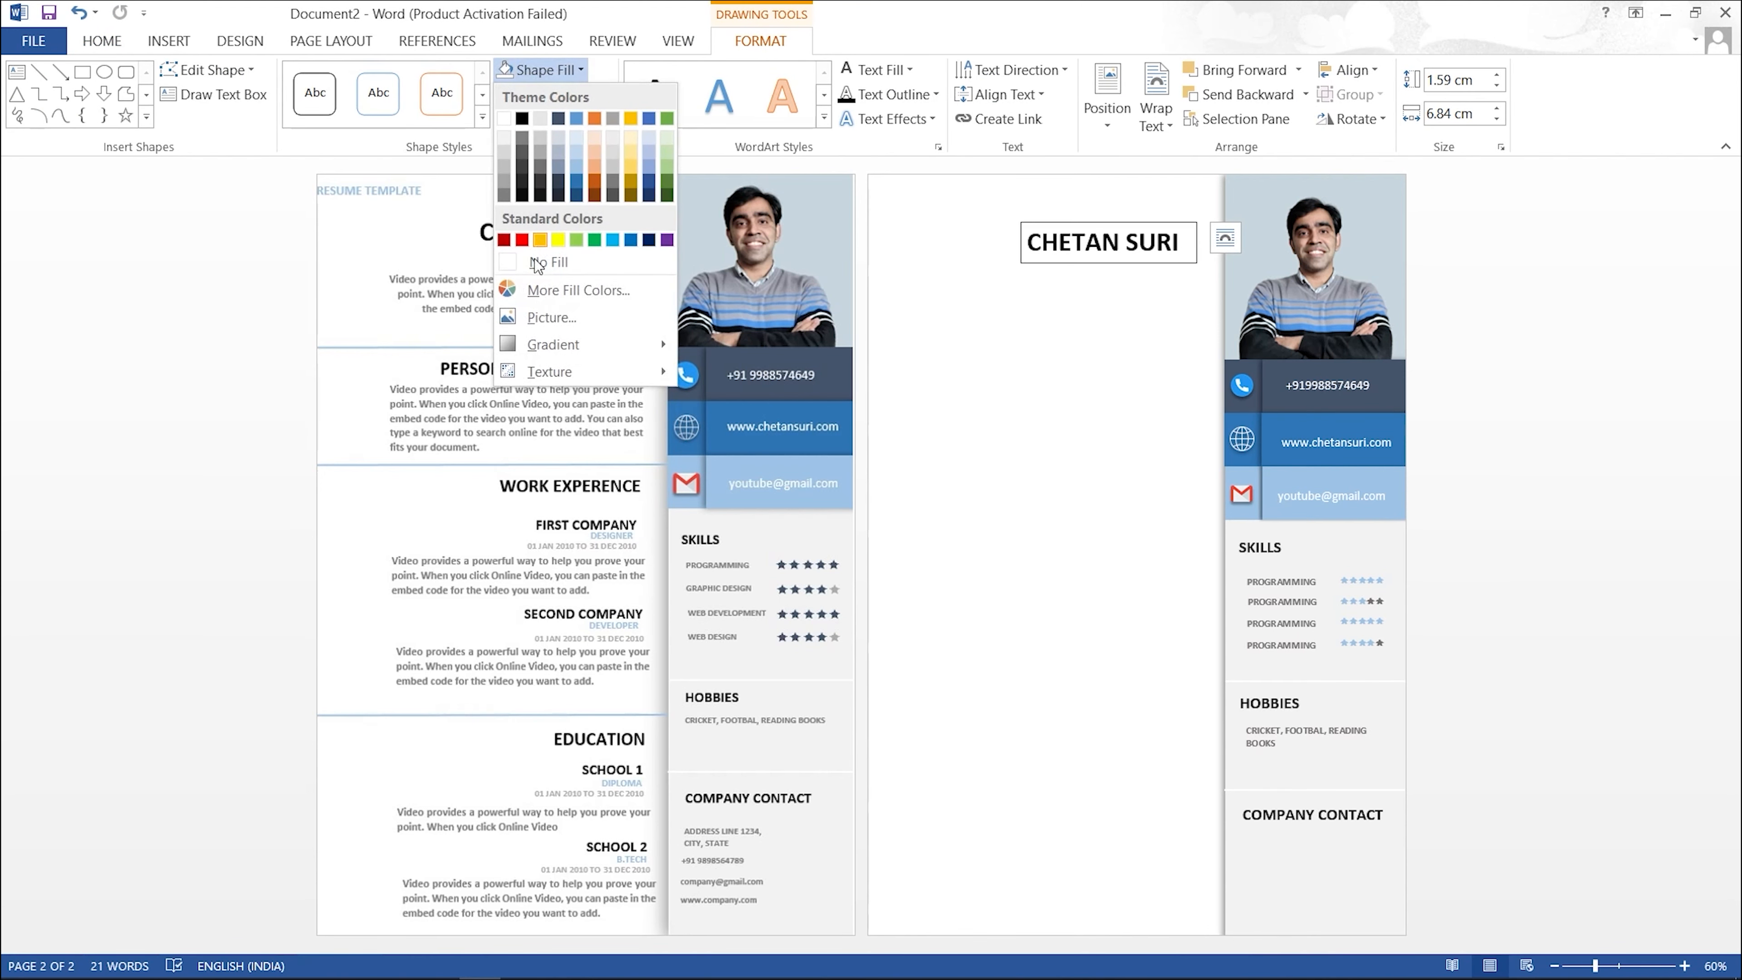
pyautogui.click(550, 262)
pyautogui.click(594, 95)
pyautogui.click(562, 286)
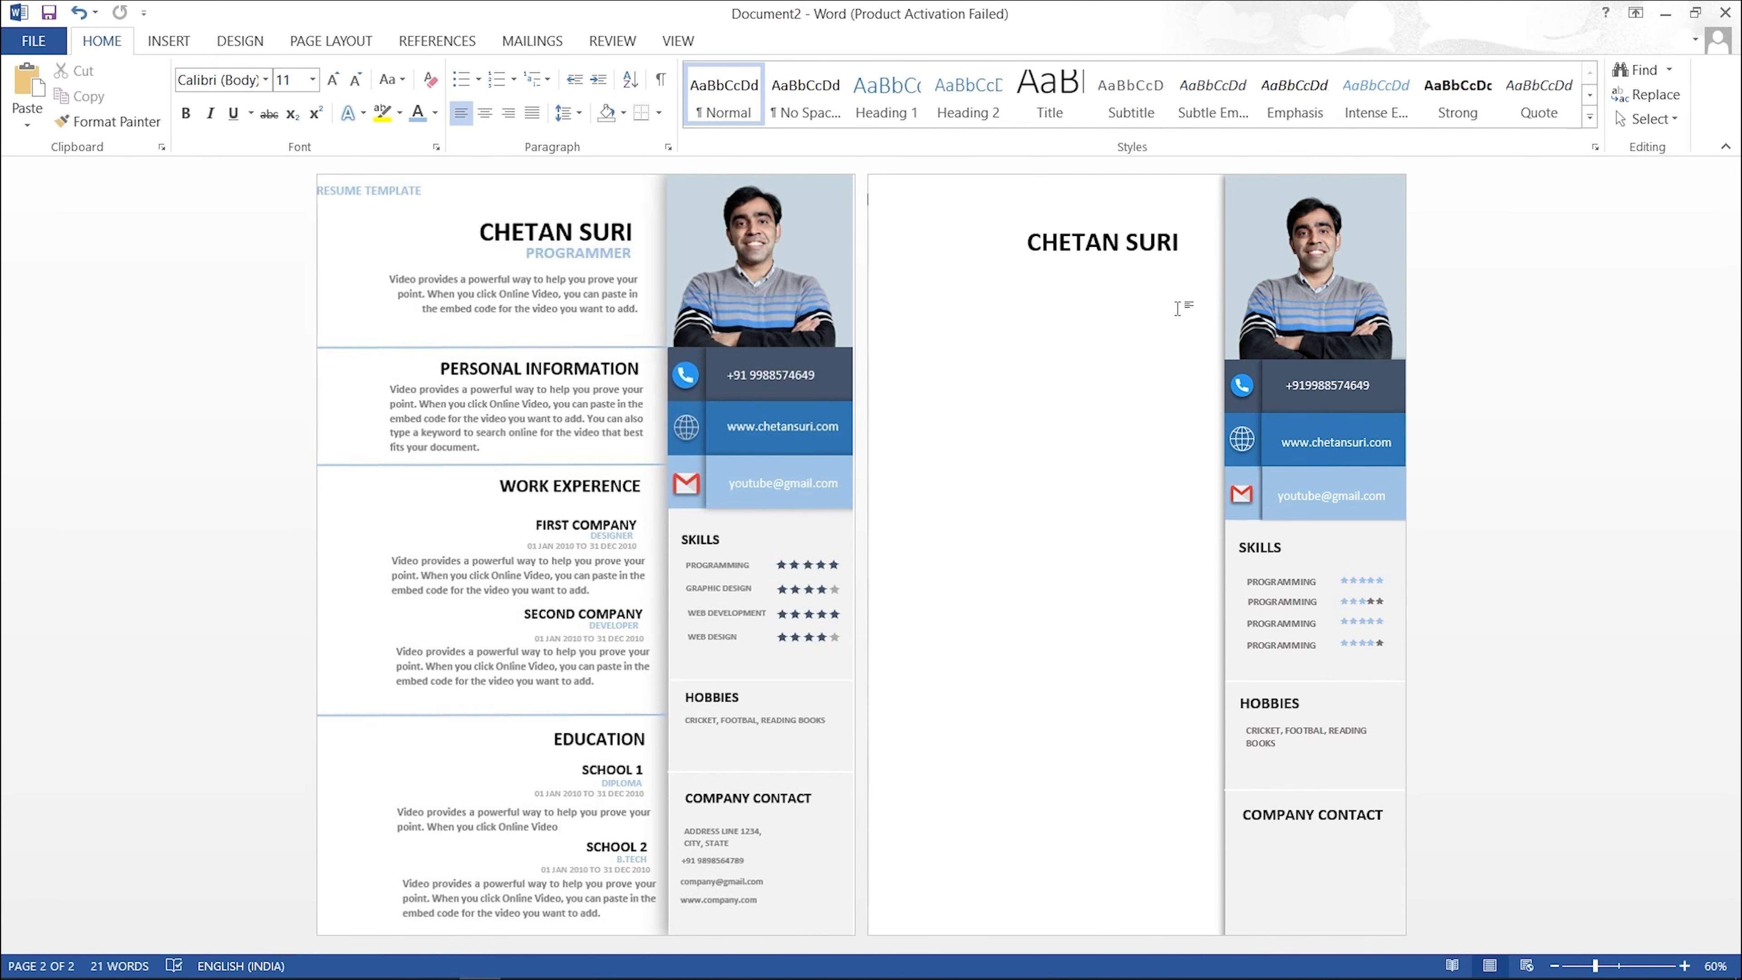
pyautogui.click(1136, 221)
# Step: Duplicate the name box below it as a smaller 'PROGRAMMER' subtitle
pyautogui.moveTo(1136, 222); pyautogui.dragTo(1137, 267)
pyautogui.hotkey('ctrl', 'a')
pyautogui.write('PROGRAMME')
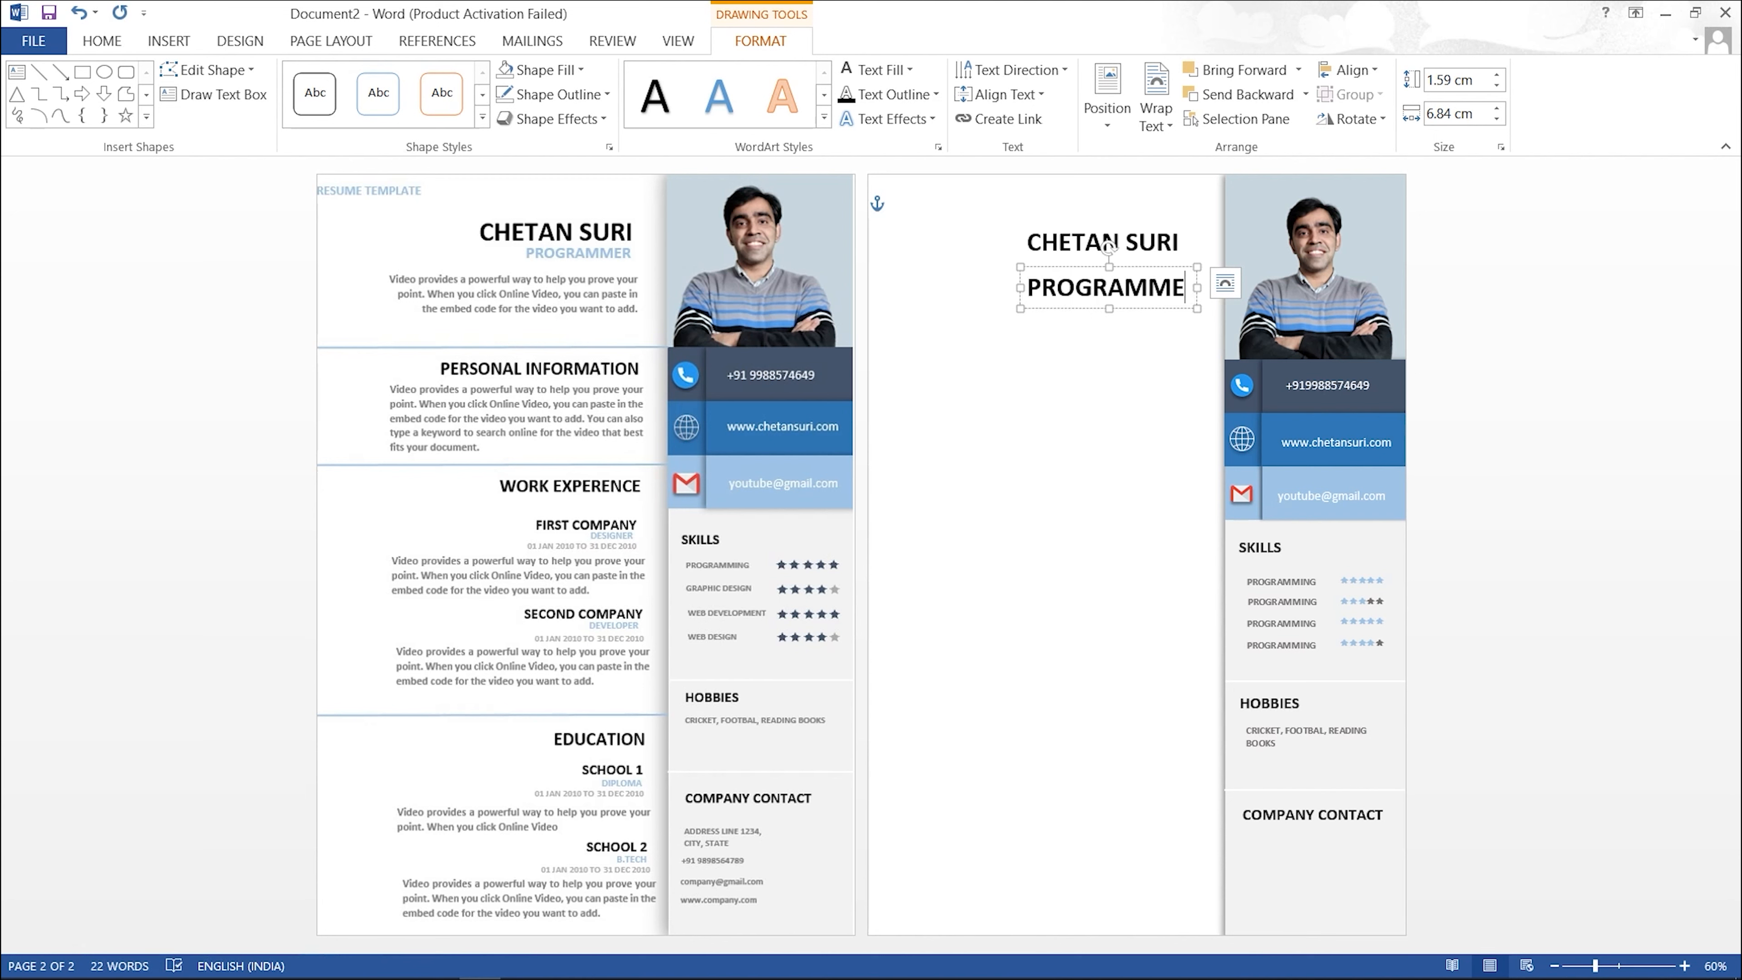
pyautogui.hotkey('ctrl', 'a')
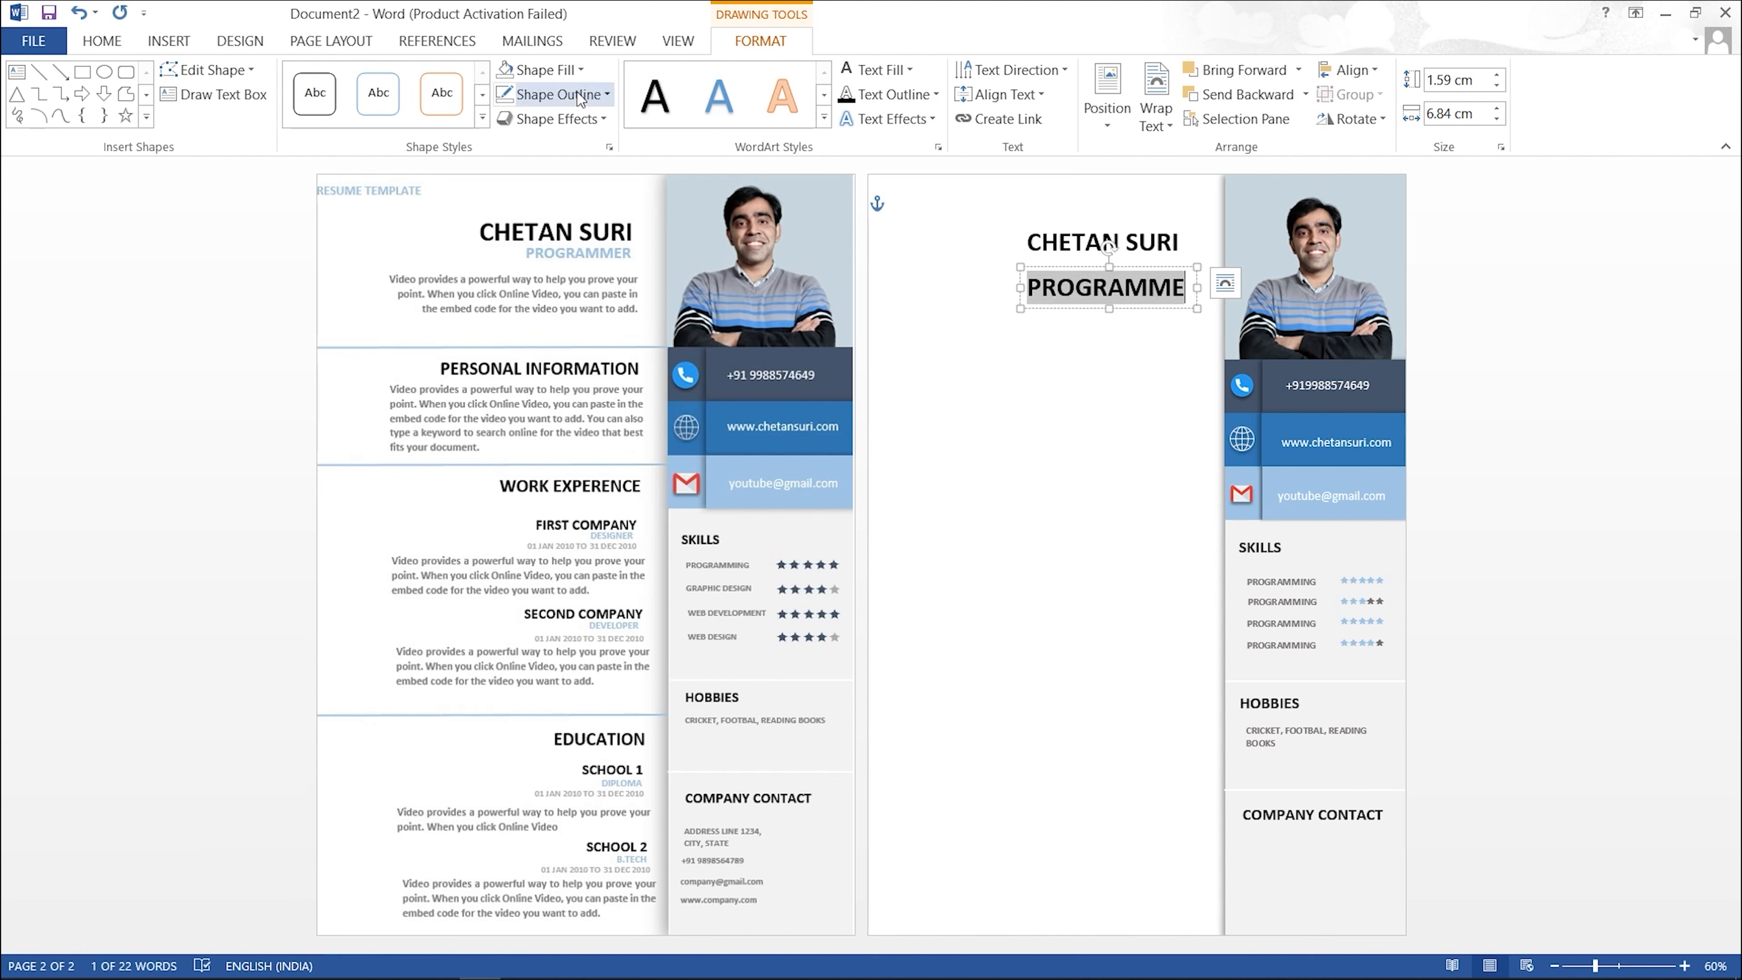
pyautogui.click(133, 42)
pyautogui.click(356, 81)
pyautogui.click(356, 81)
pyautogui.click(356, 80)
pyautogui.click(356, 81)
pyautogui.click(1145, 282)
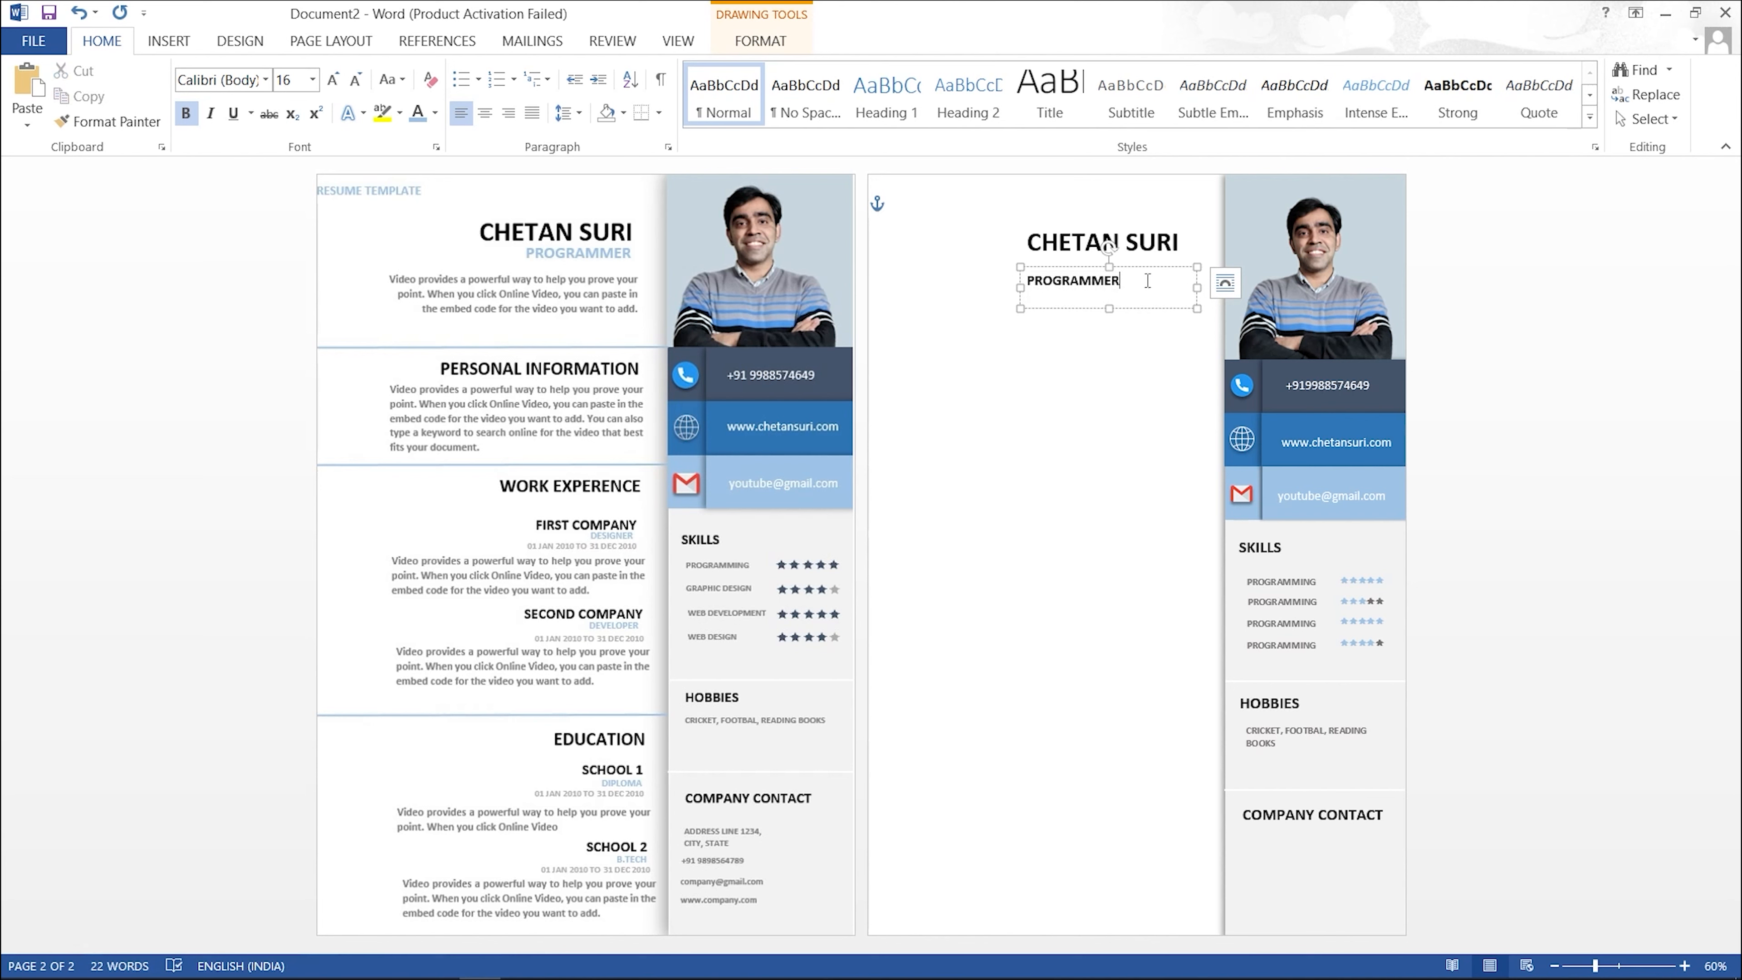
# Step: Shrink the subtitle box, colour its text light blue, and nudge it slightly up-left
pyautogui.moveTo(1195, 288); pyautogui.dragTo(1077, 269)
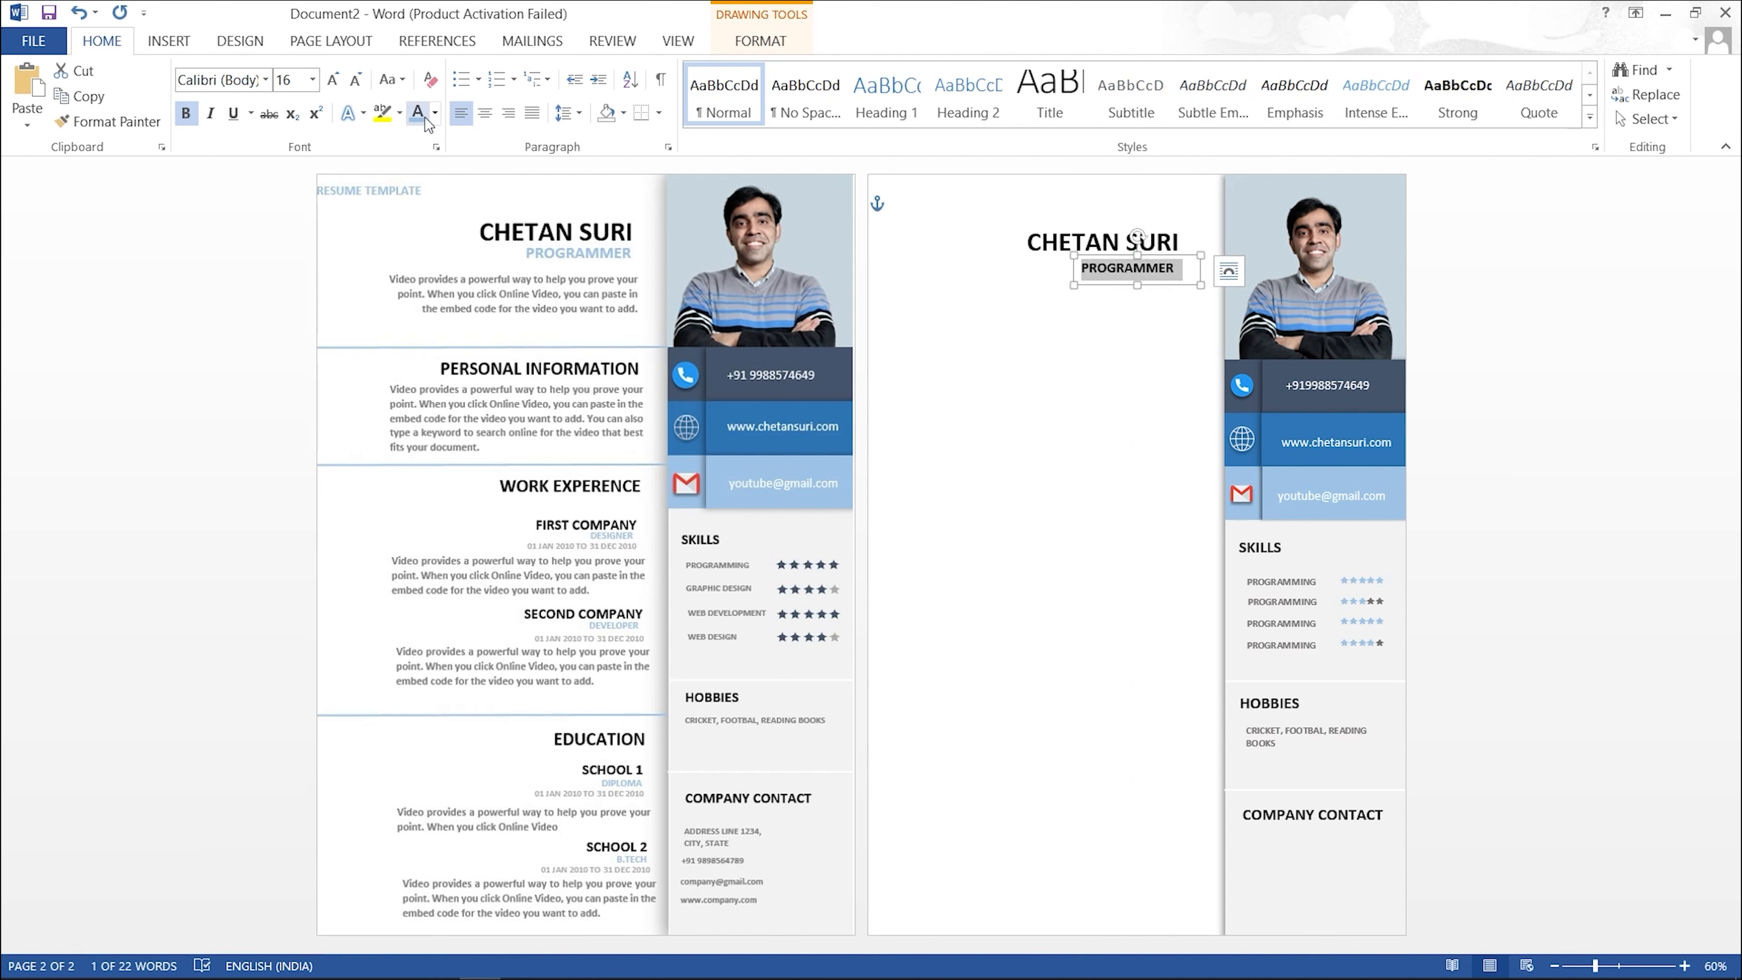
pyautogui.click(949, 327)
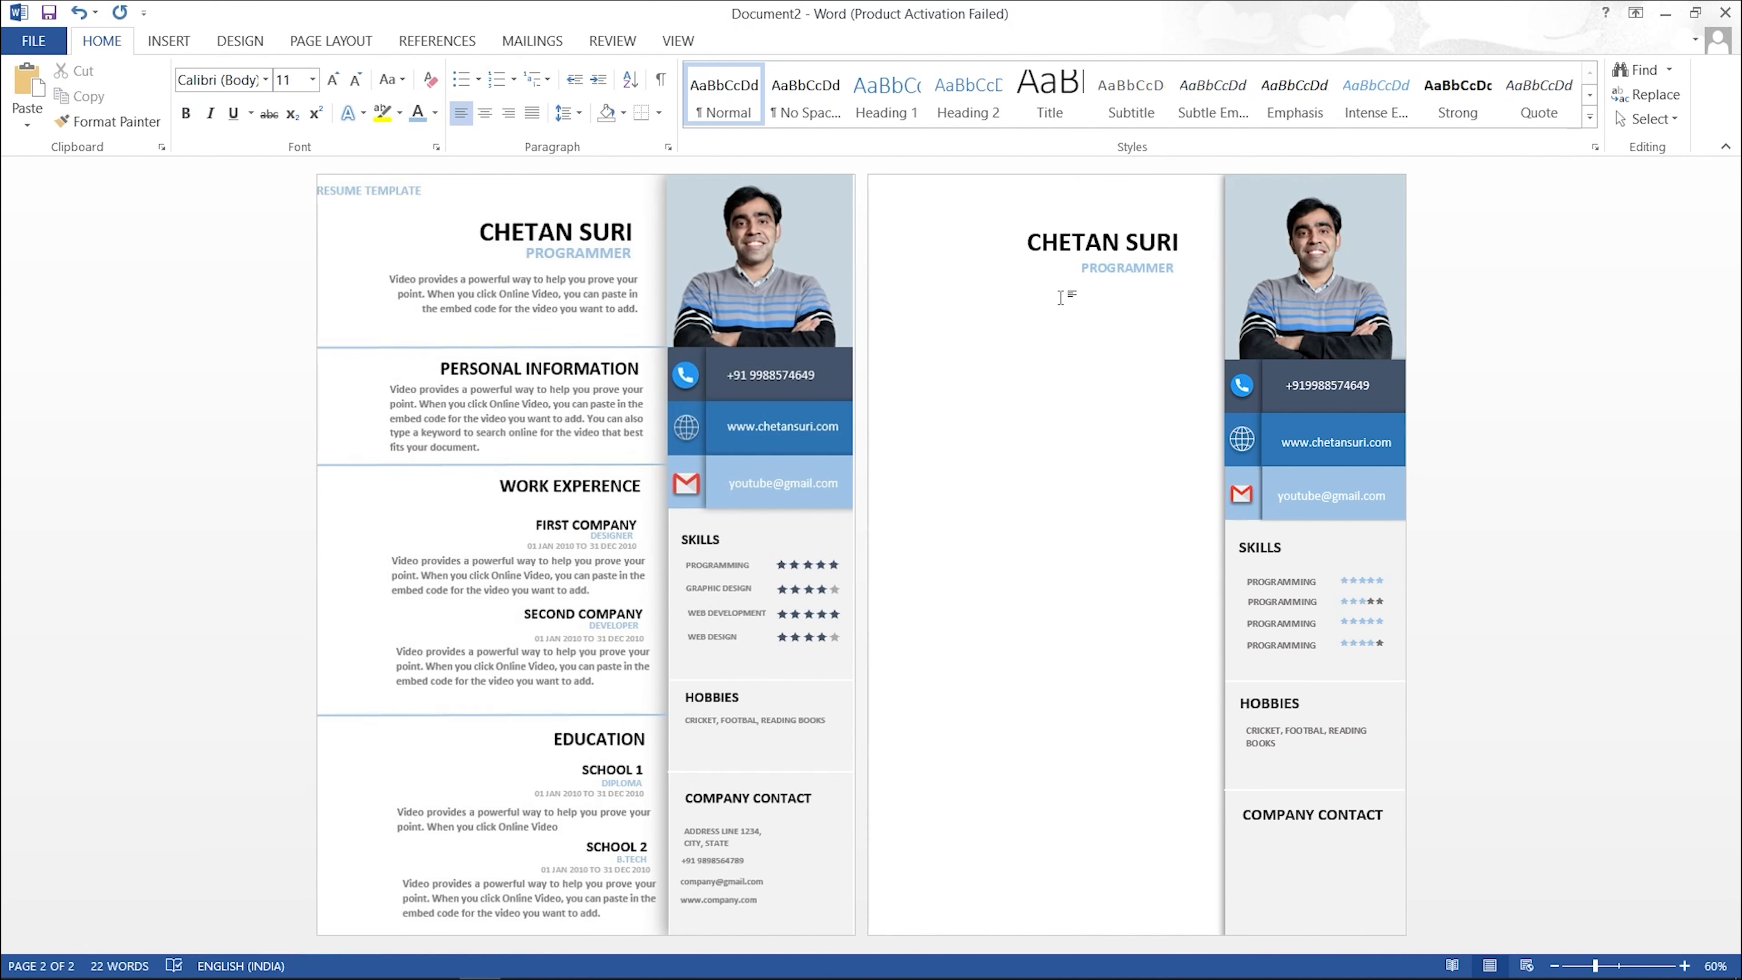
pyautogui.click(1121, 270)
pyautogui.click(1001, 334)
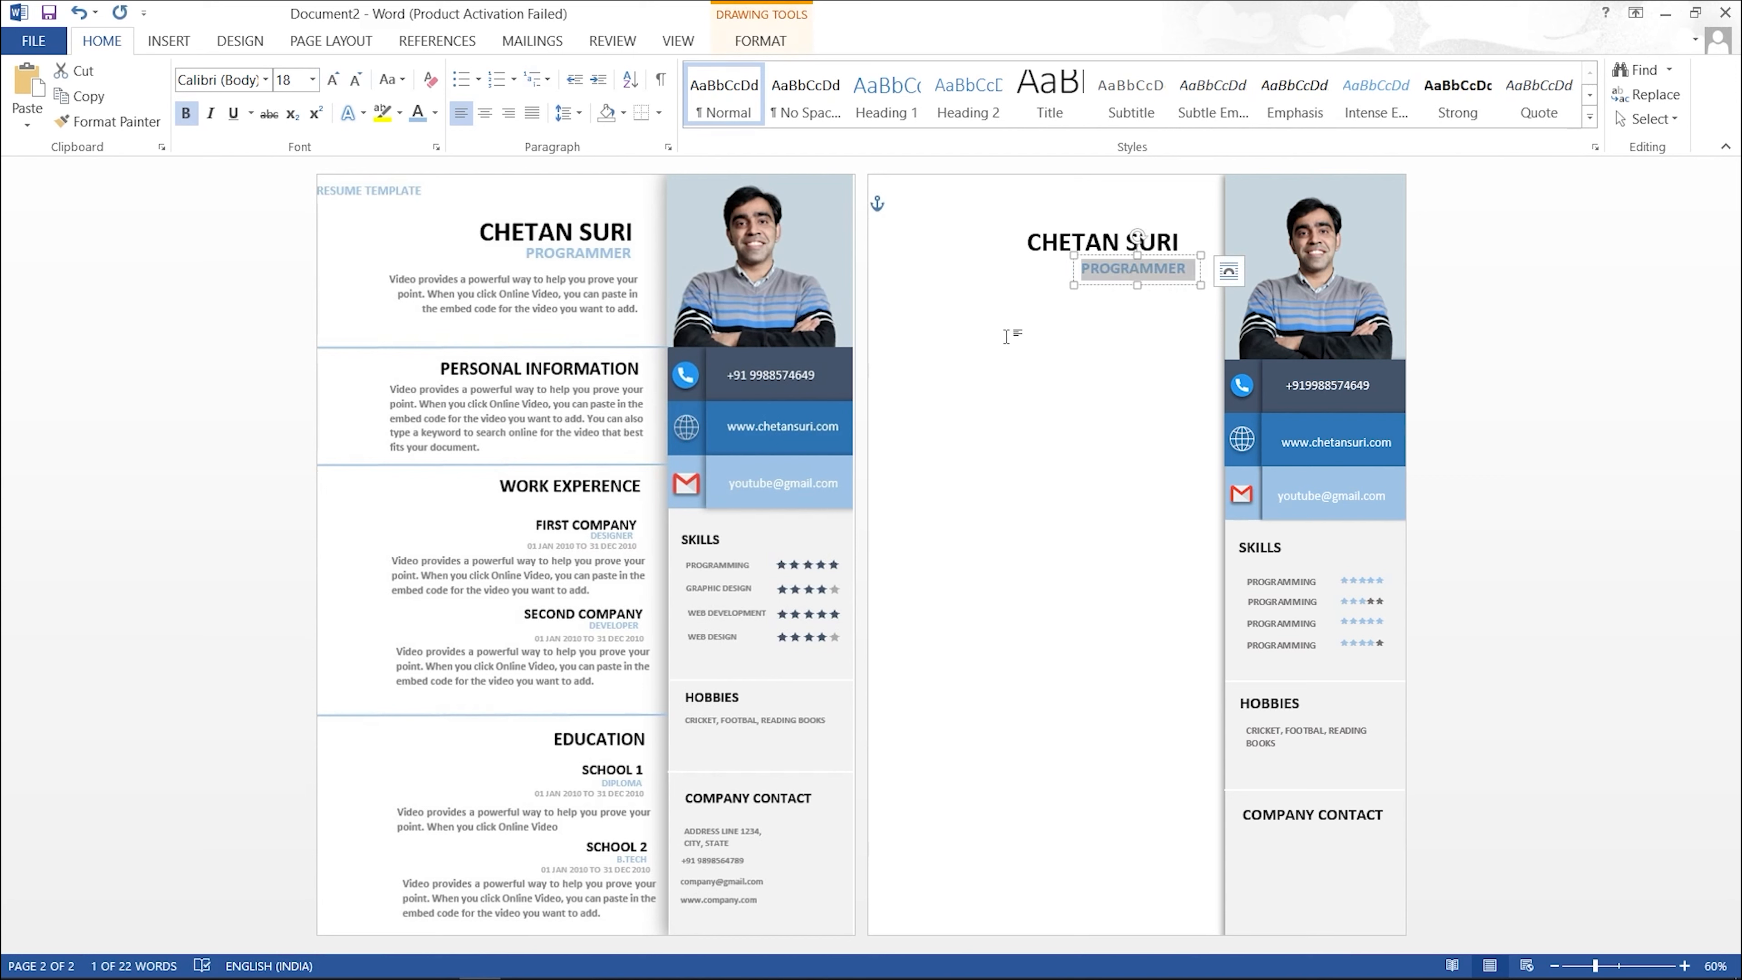
pyautogui.click(1155, 273)
pyautogui.moveTo(1168, 254); pyautogui.dragTo(1160, 245)
pyautogui.click(1108, 311)
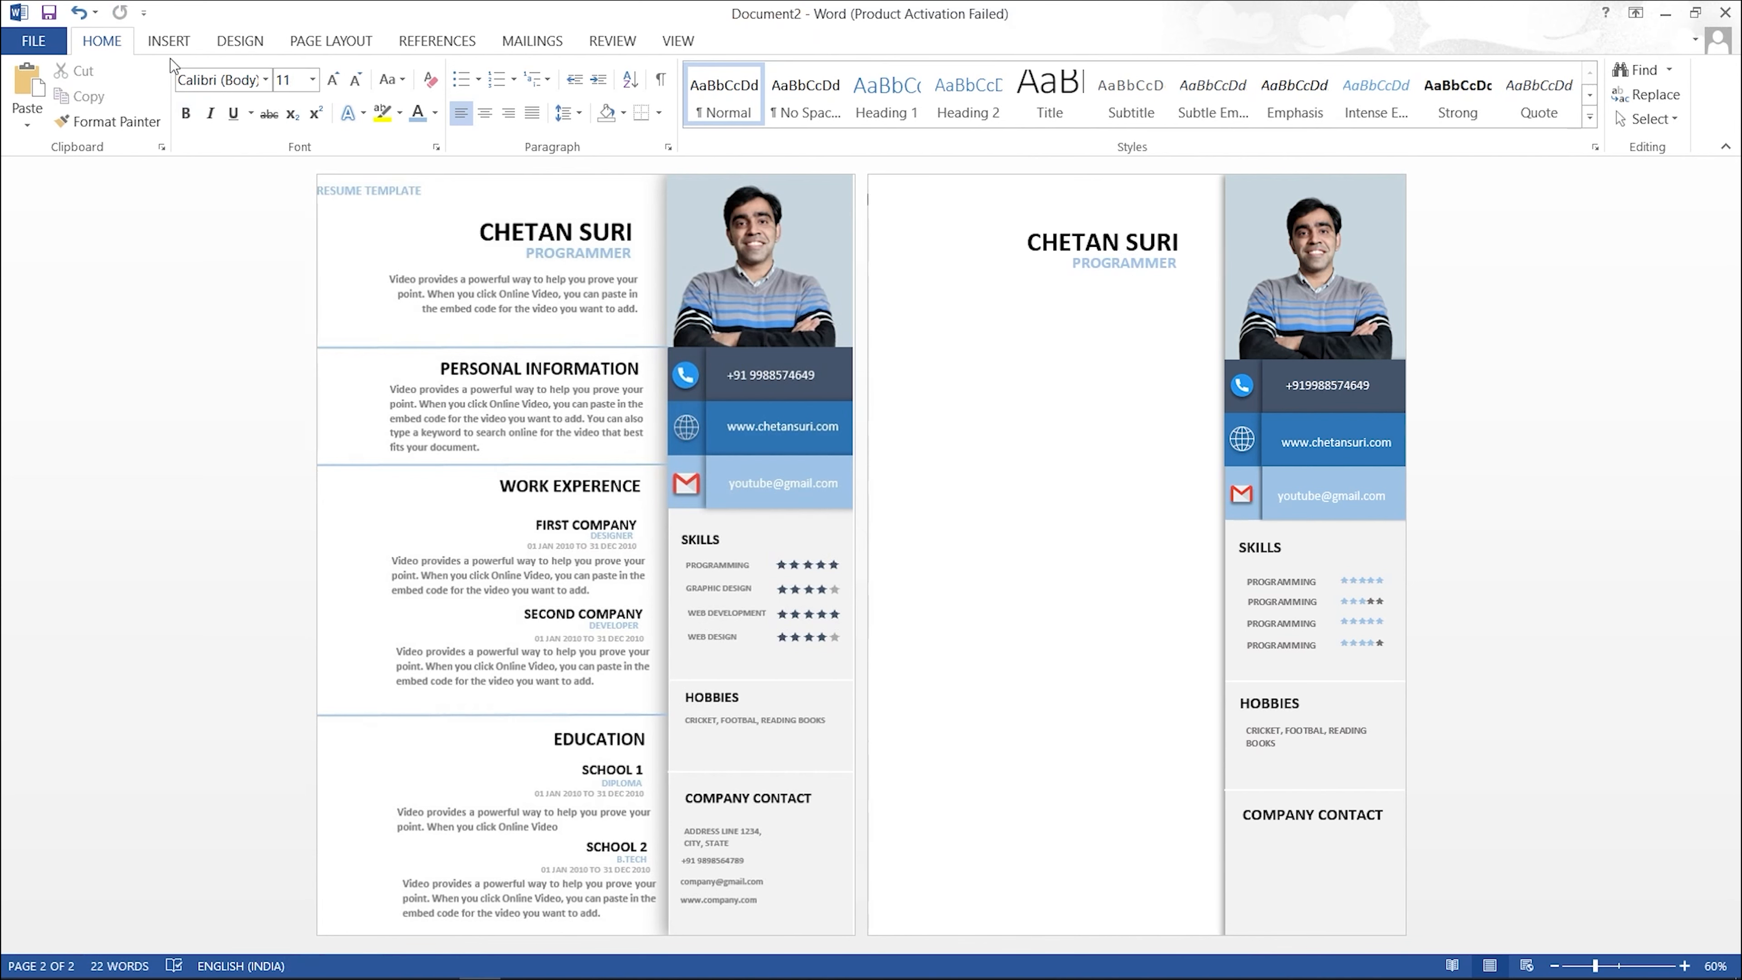
pyautogui.click(168, 43)
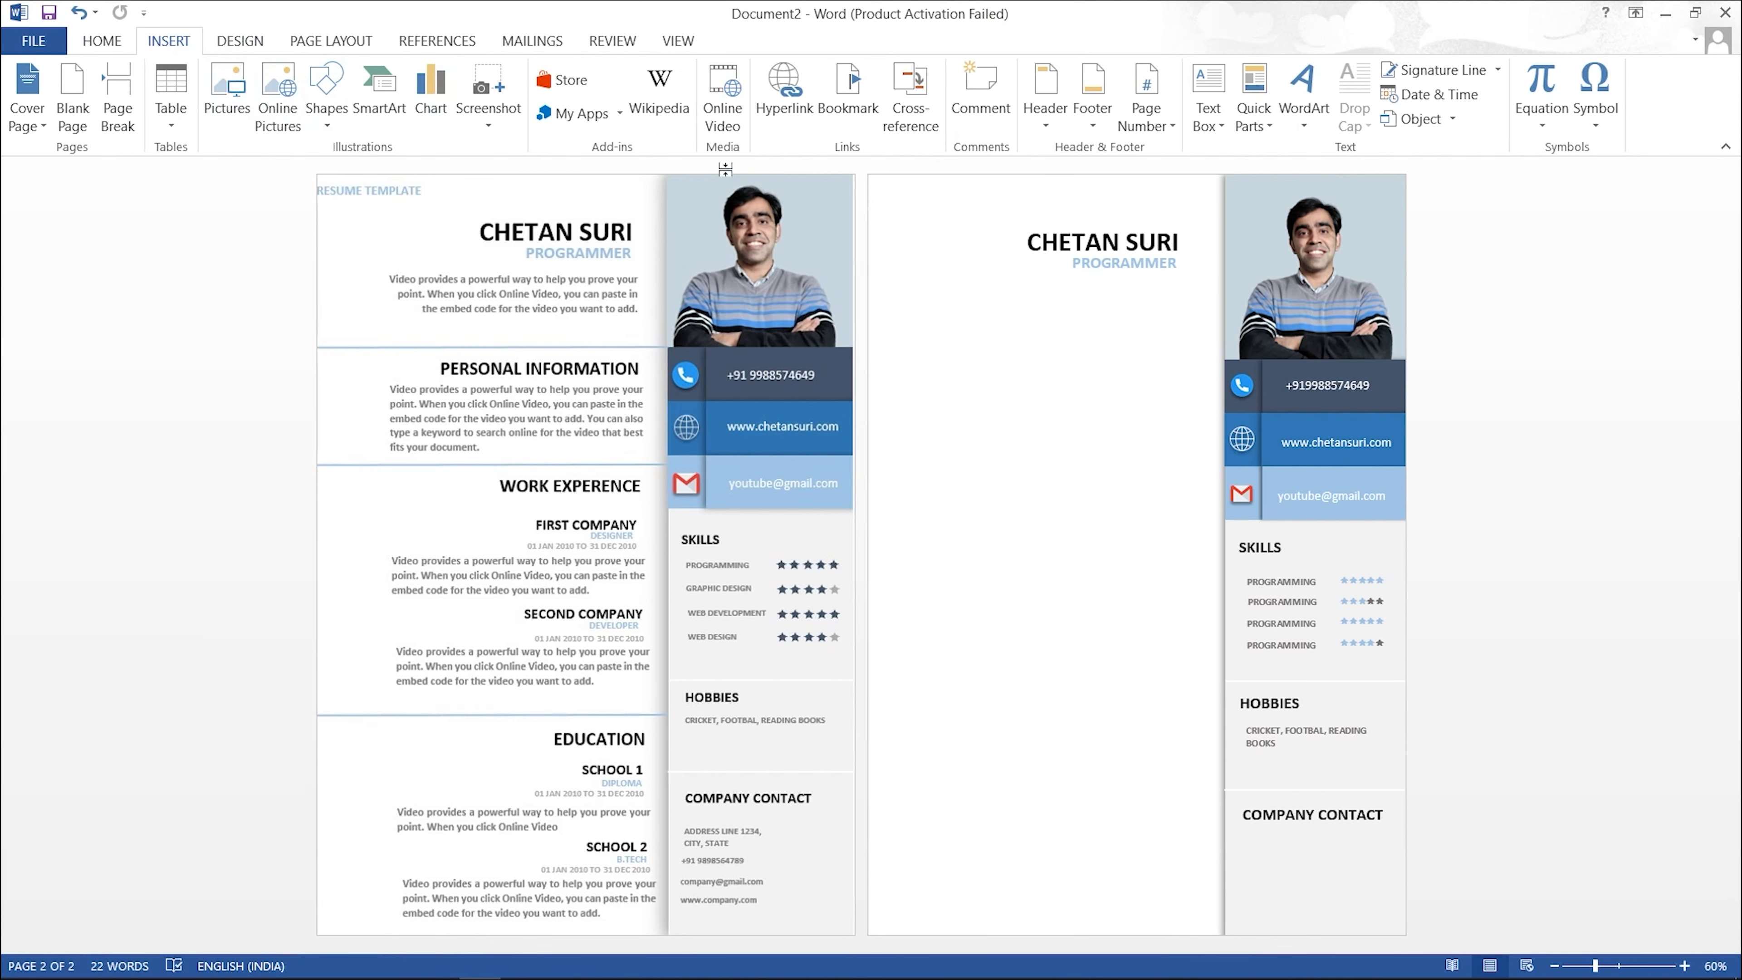
# Step: Paste a copy of the name box below the subtitle and fill it with =RAND(1,2) placeholder text
pyautogui.click(1208, 103)
pyautogui.click(1036, 312)
pyautogui.click(1055, 230)
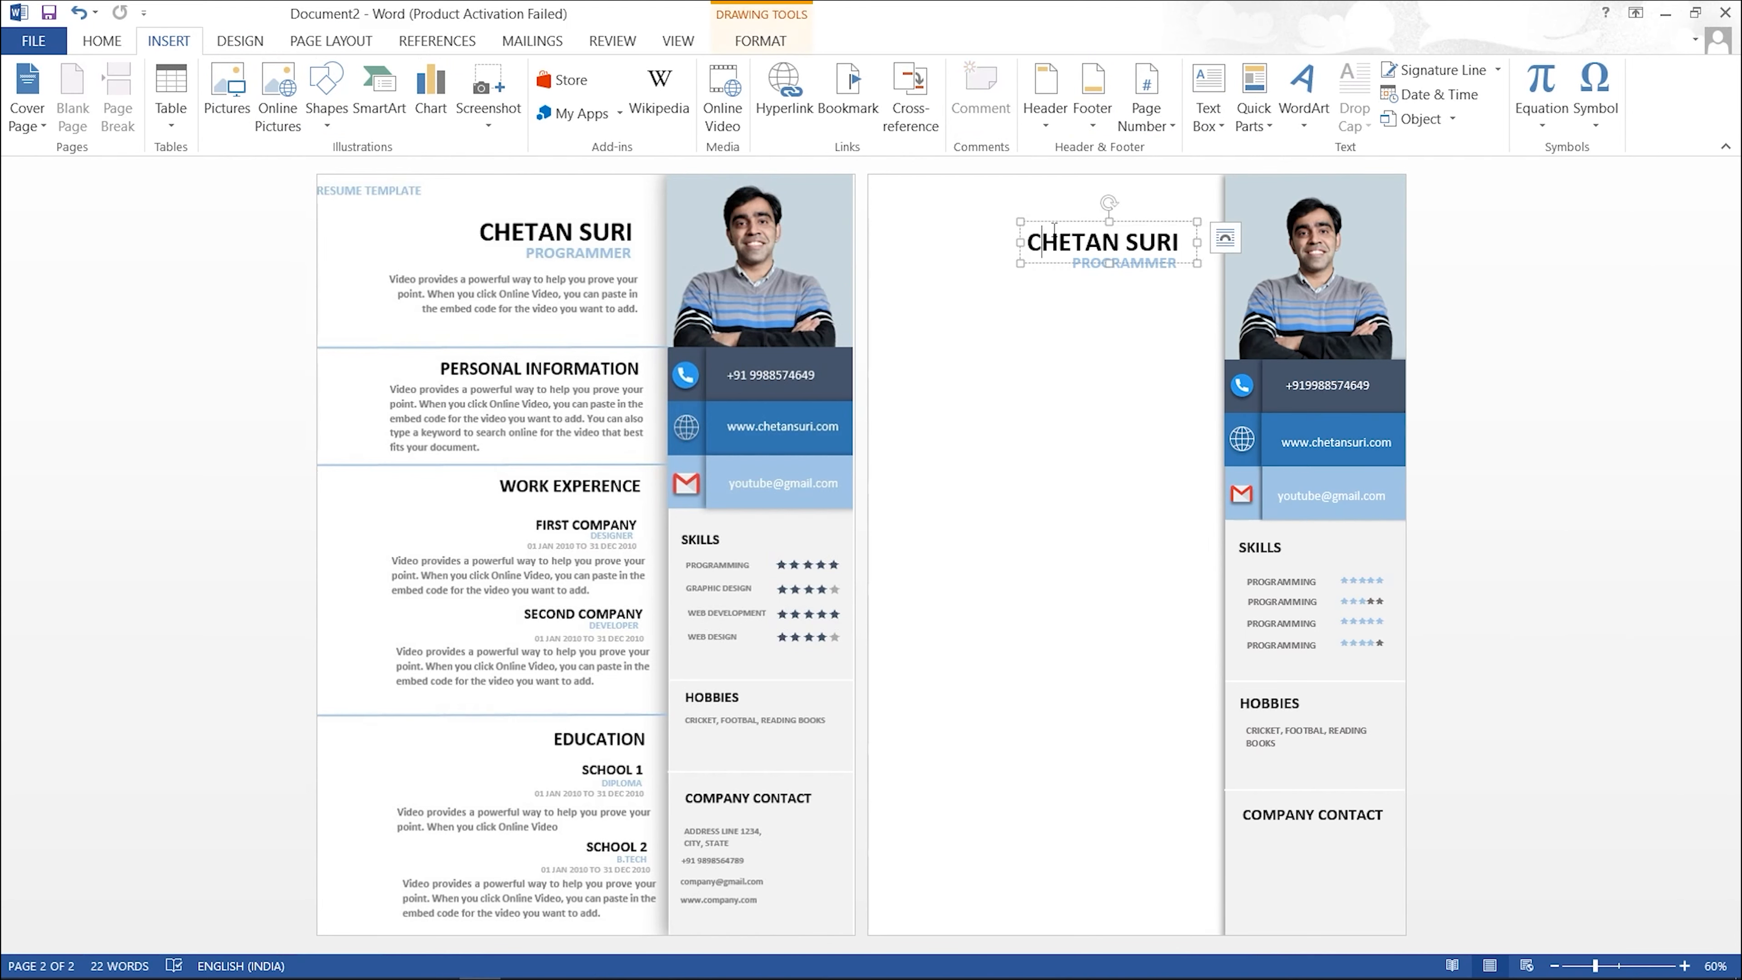
pyautogui.click(1057, 224)
pyautogui.hotkey('ctrl', 'c')
pyautogui.click(1046, 367)
pyautogui.hotkey('ctrl', 'v')
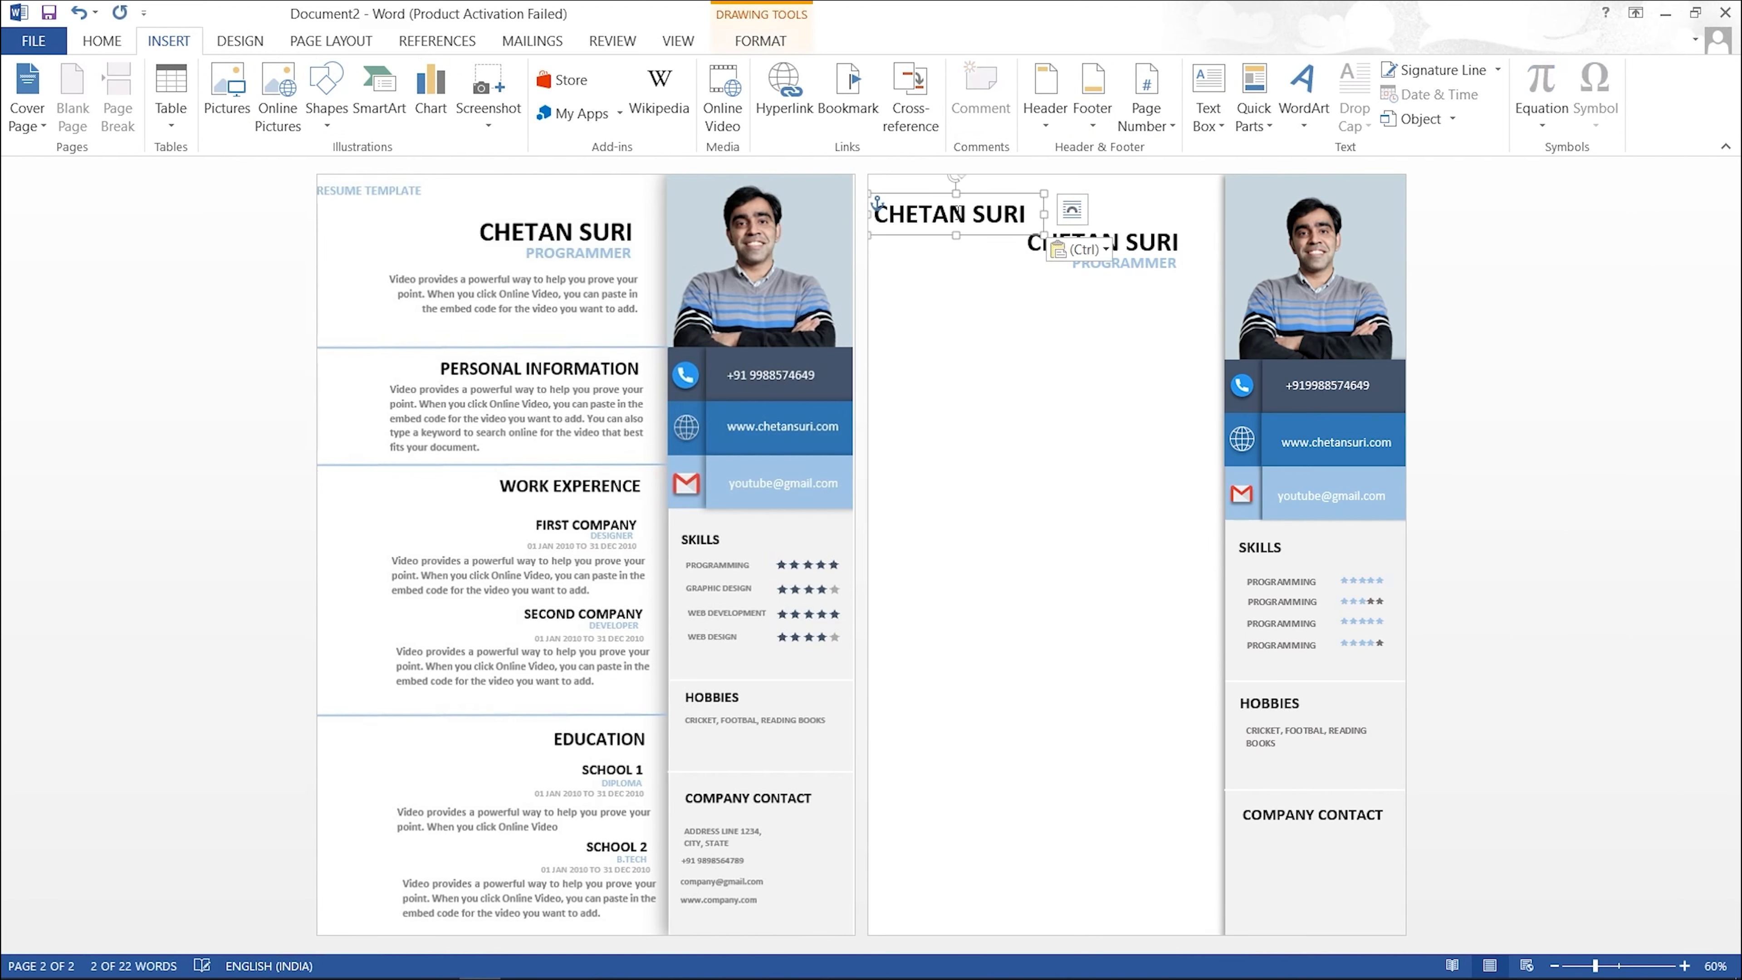
pyautogui.moveTo(985, 202); pyautogui.dragTo(1185, 366)
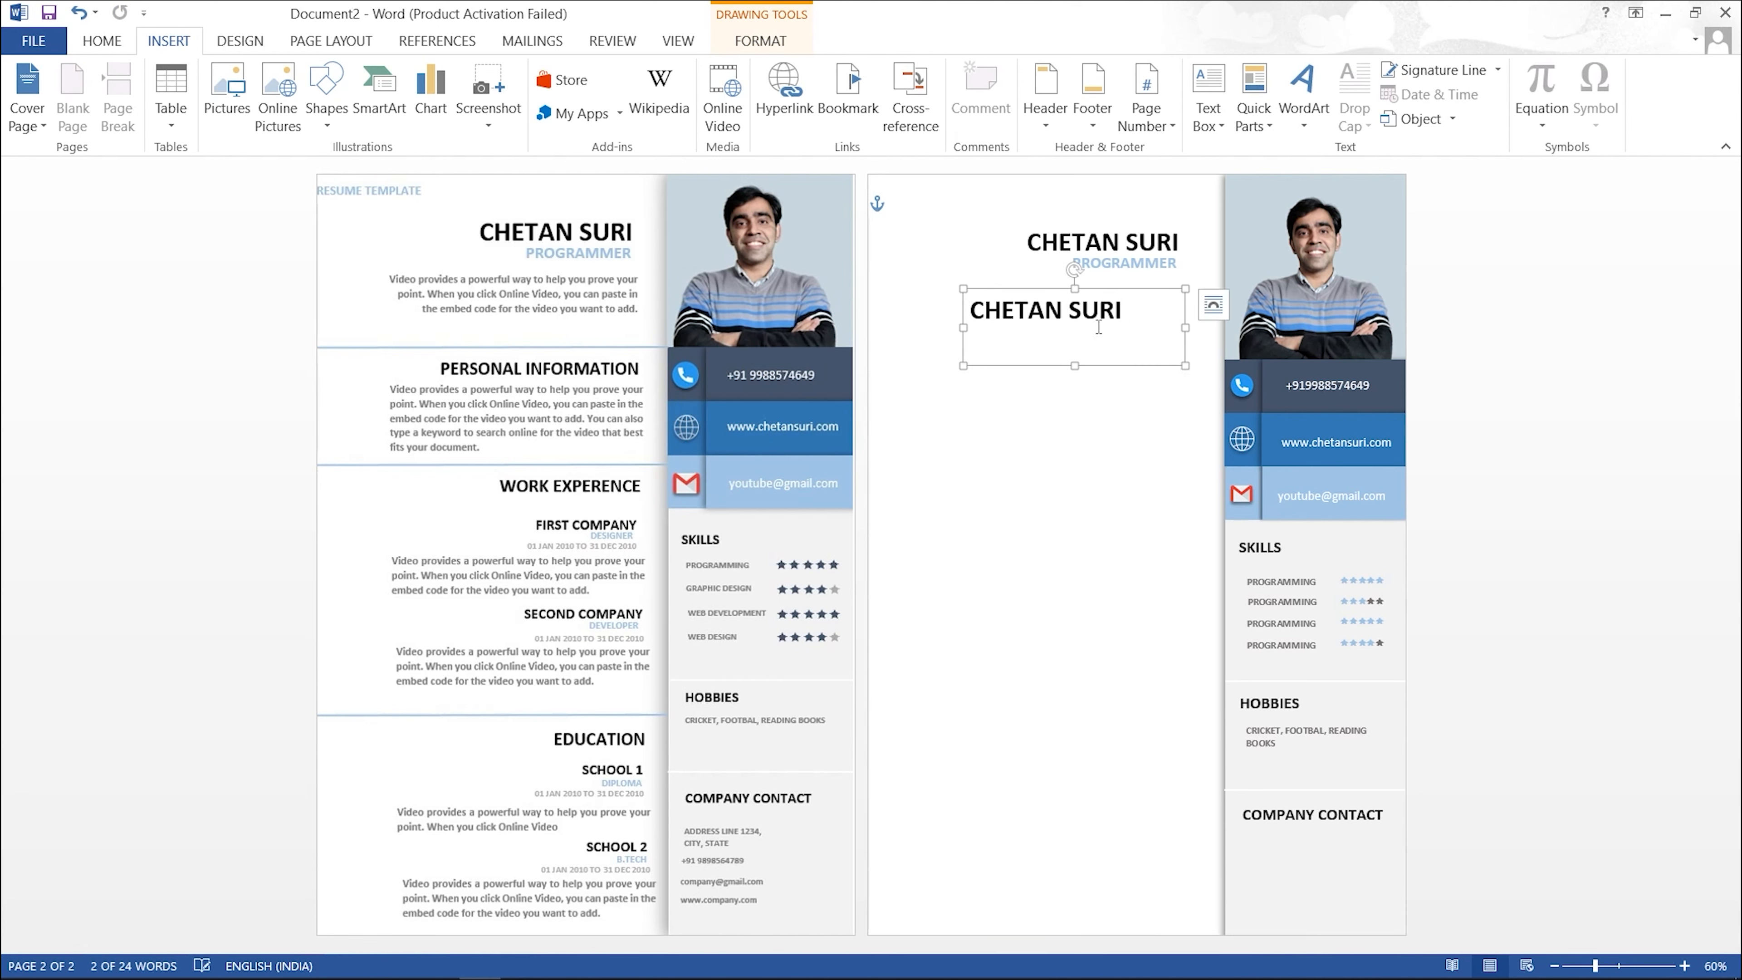
pyautogui.tripleClick(1123, 313)
pyautogui.press('Delete')
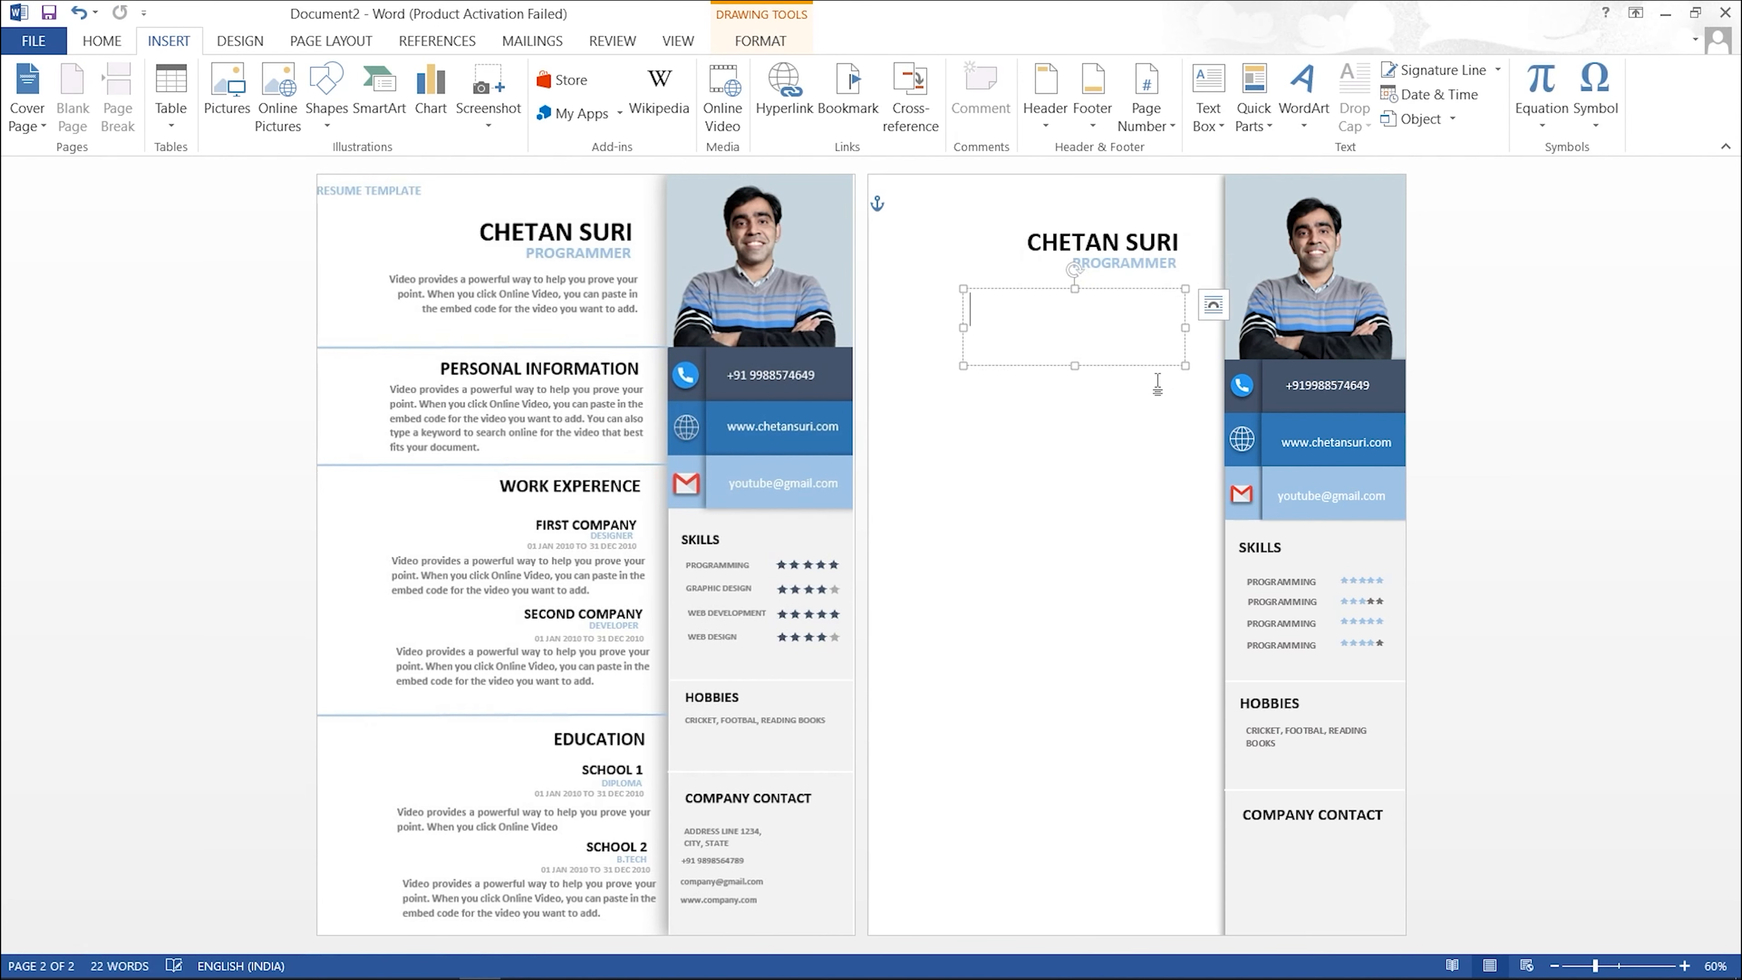
pyautogui.click(1157, 385)
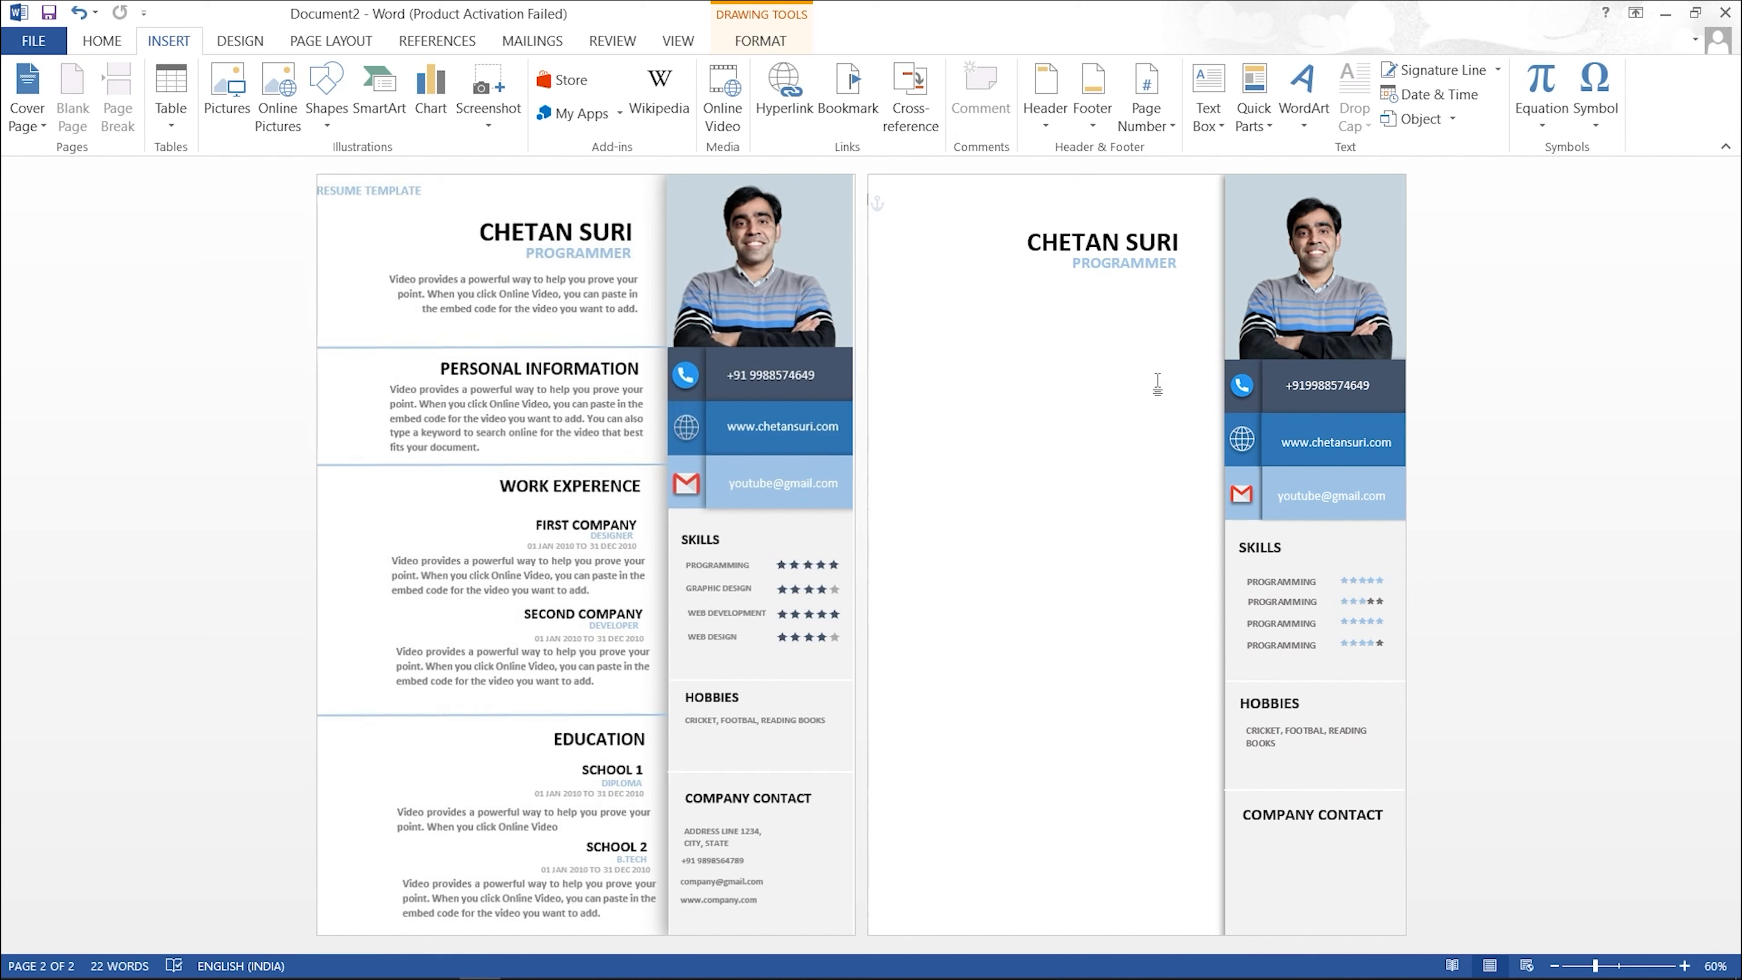
pyautogui.click(1082, 305)
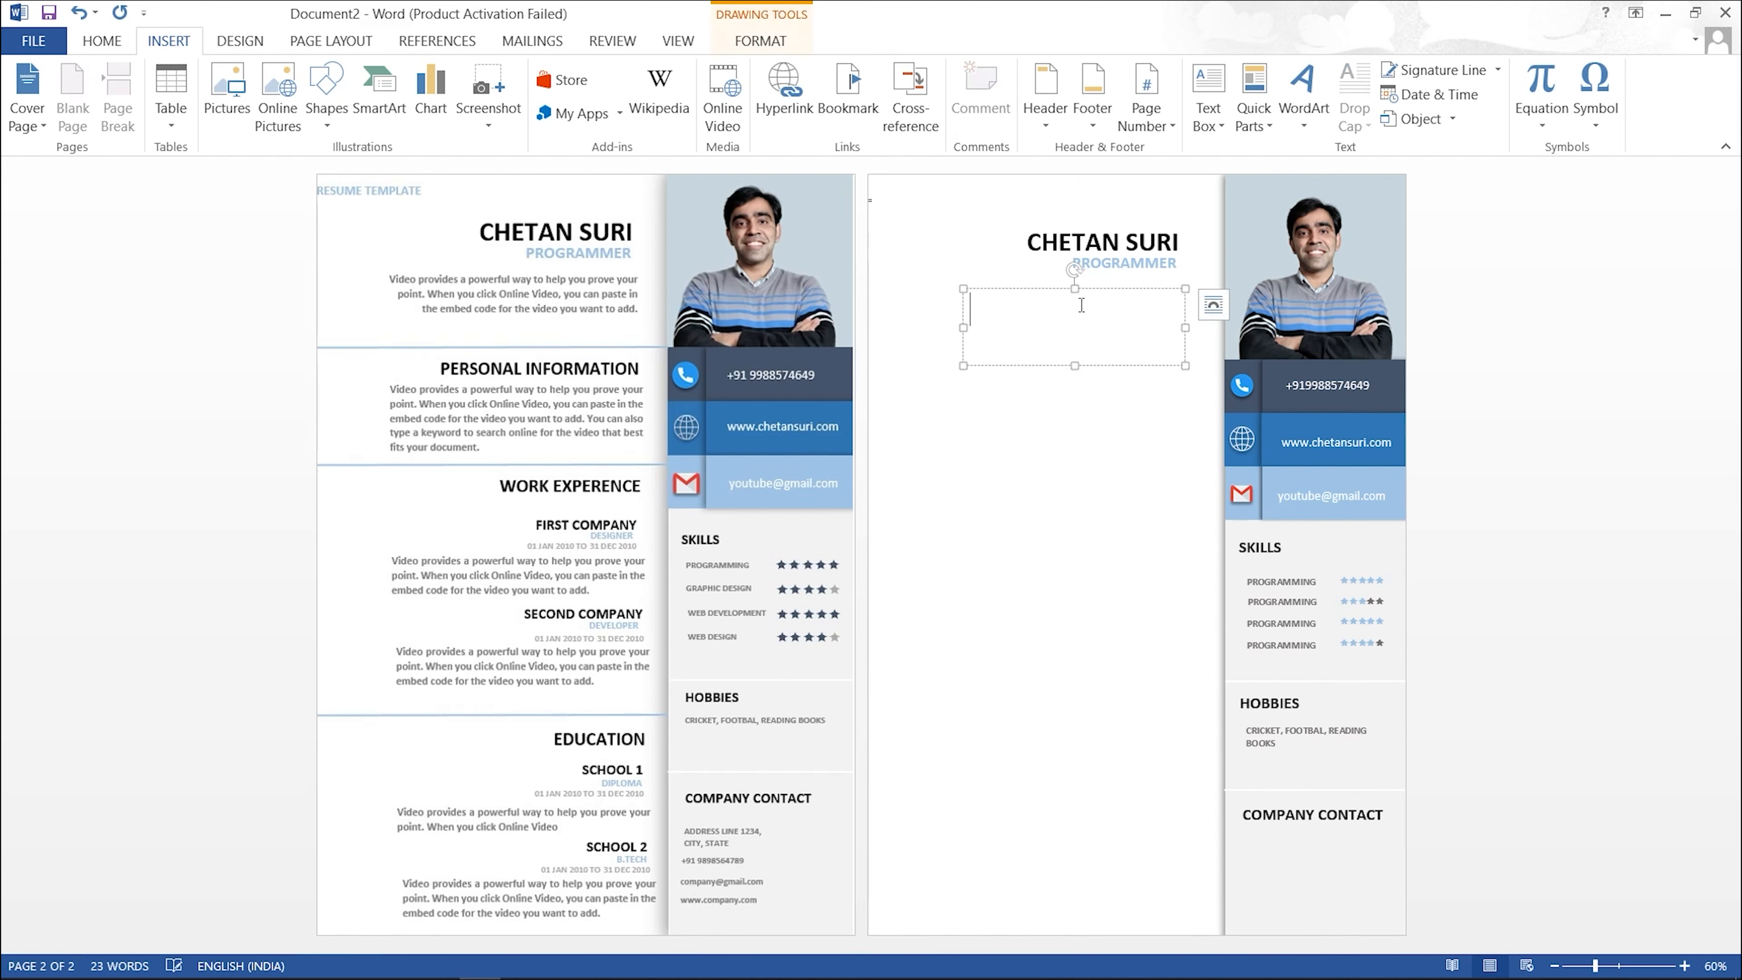
pyautogui.write('=RAND(1,2)')
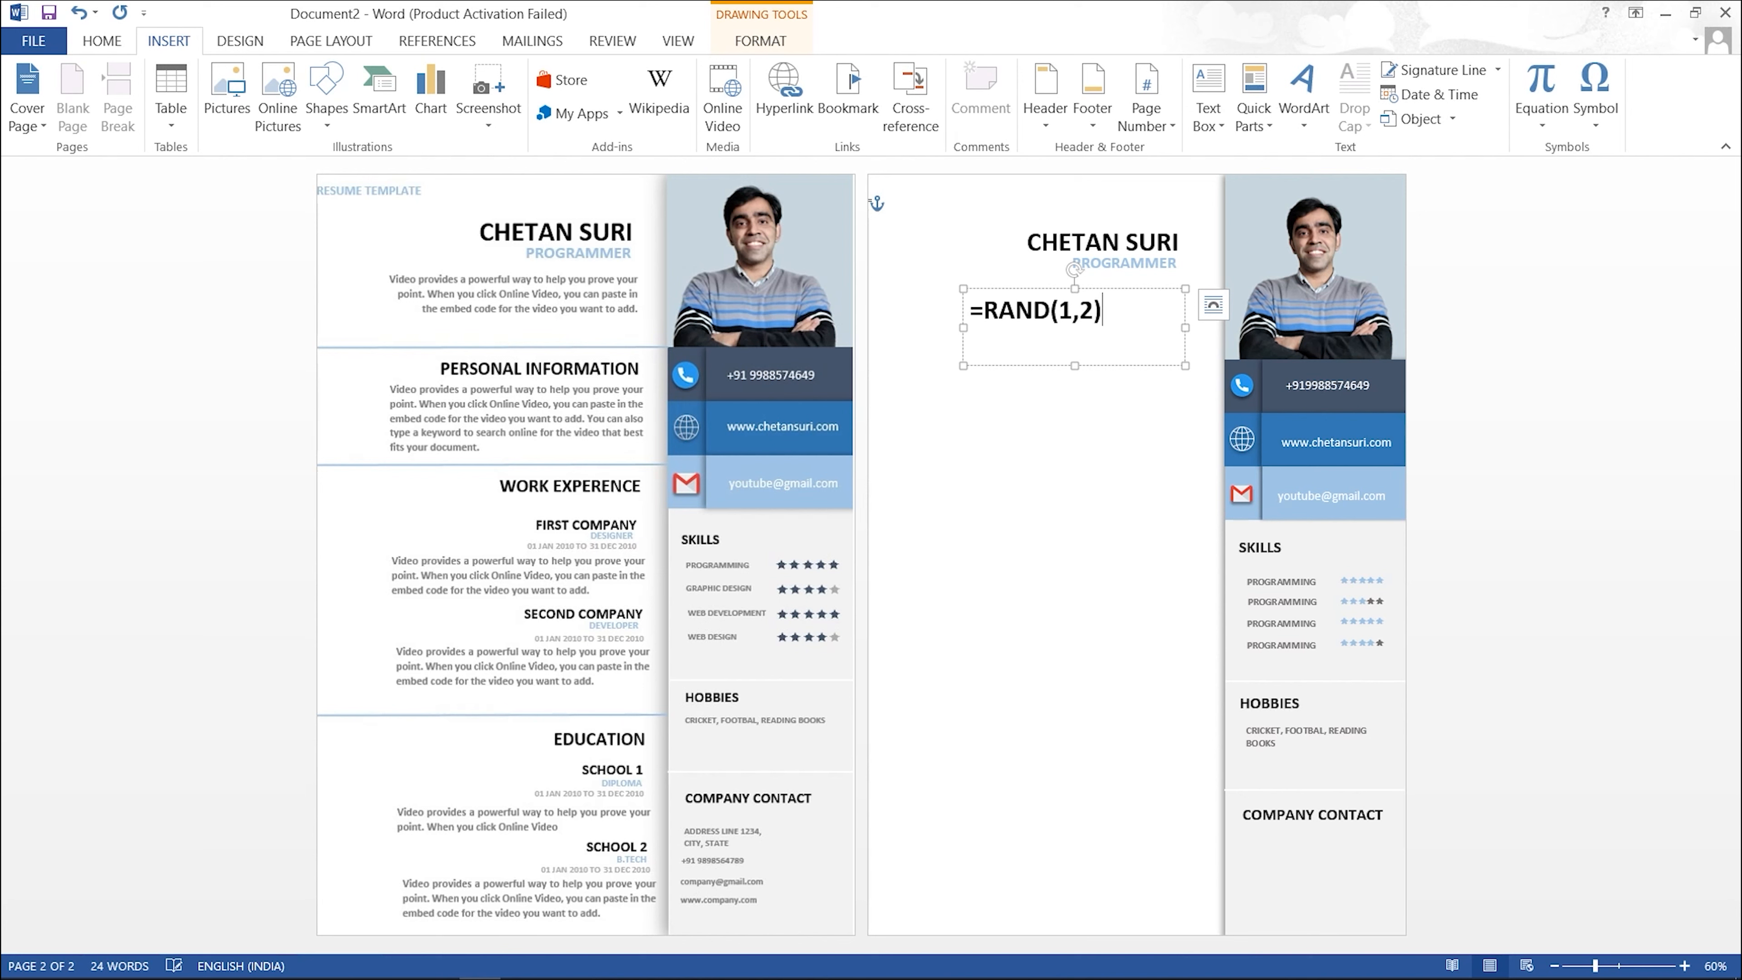
pyautogui.press('Return')
# Step: Set the summary text to 12 pt, right-align it, and widen its box to the left
pyautogui.hotkey('ctrl', 'a')
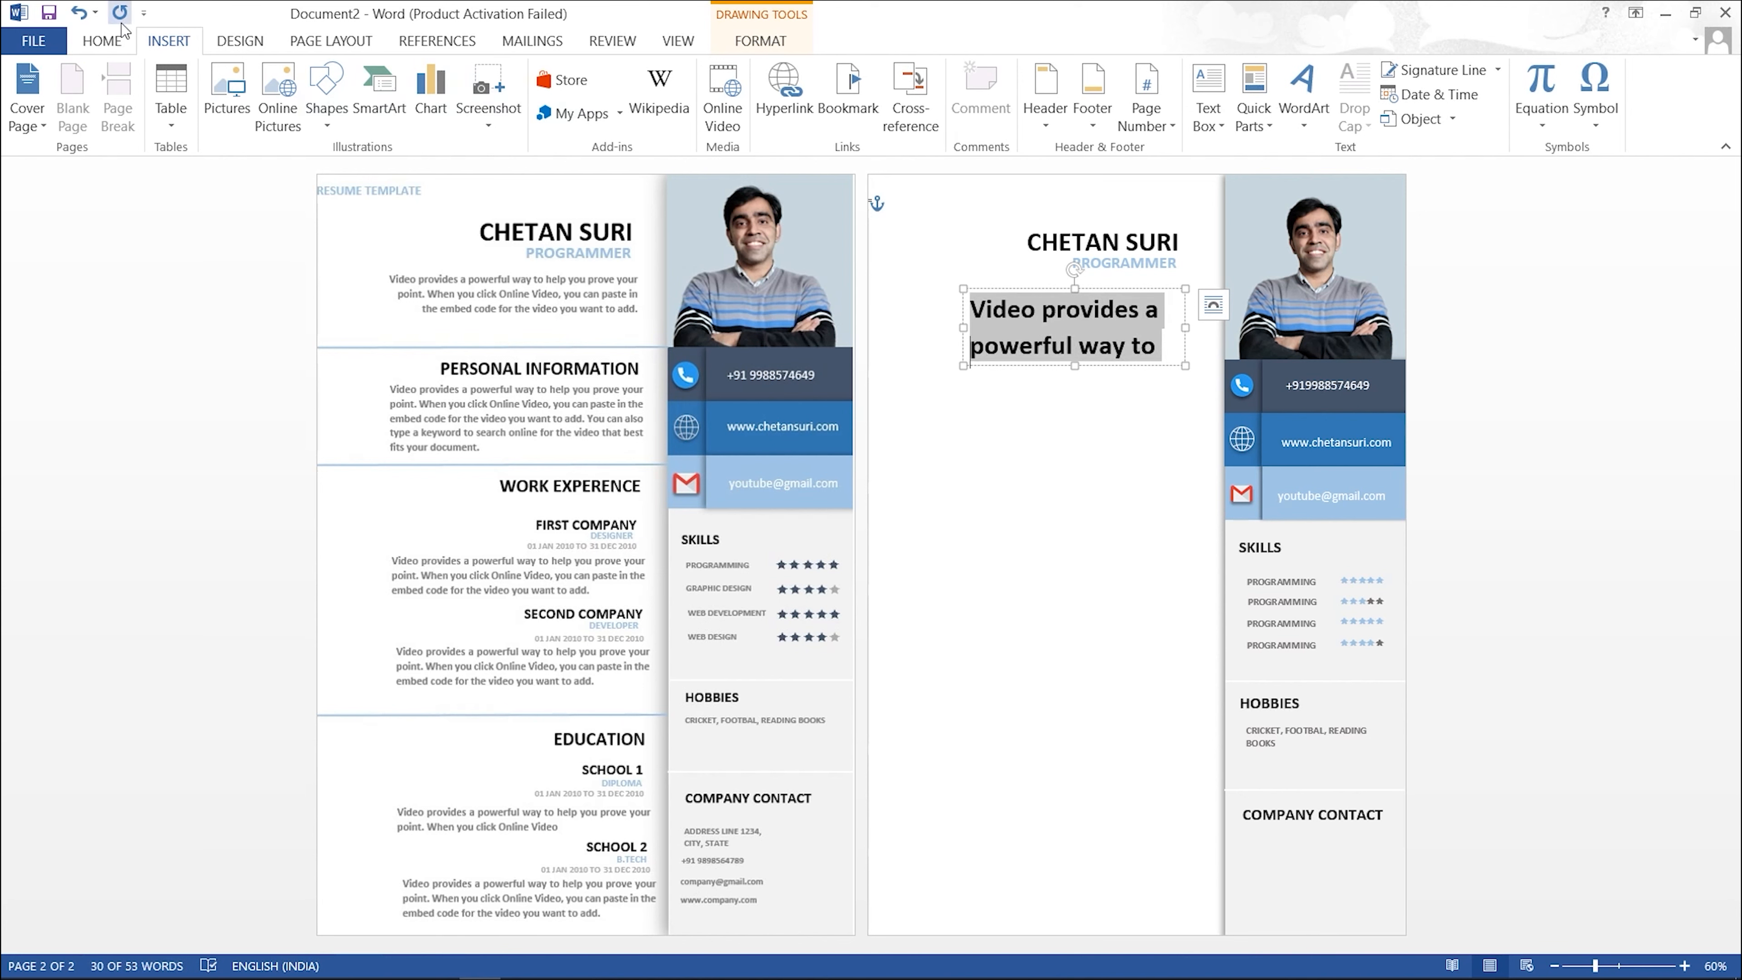
pyautogui.click(102, 40)
pyautogui.click(291, 81)
pyautogui.write('11')
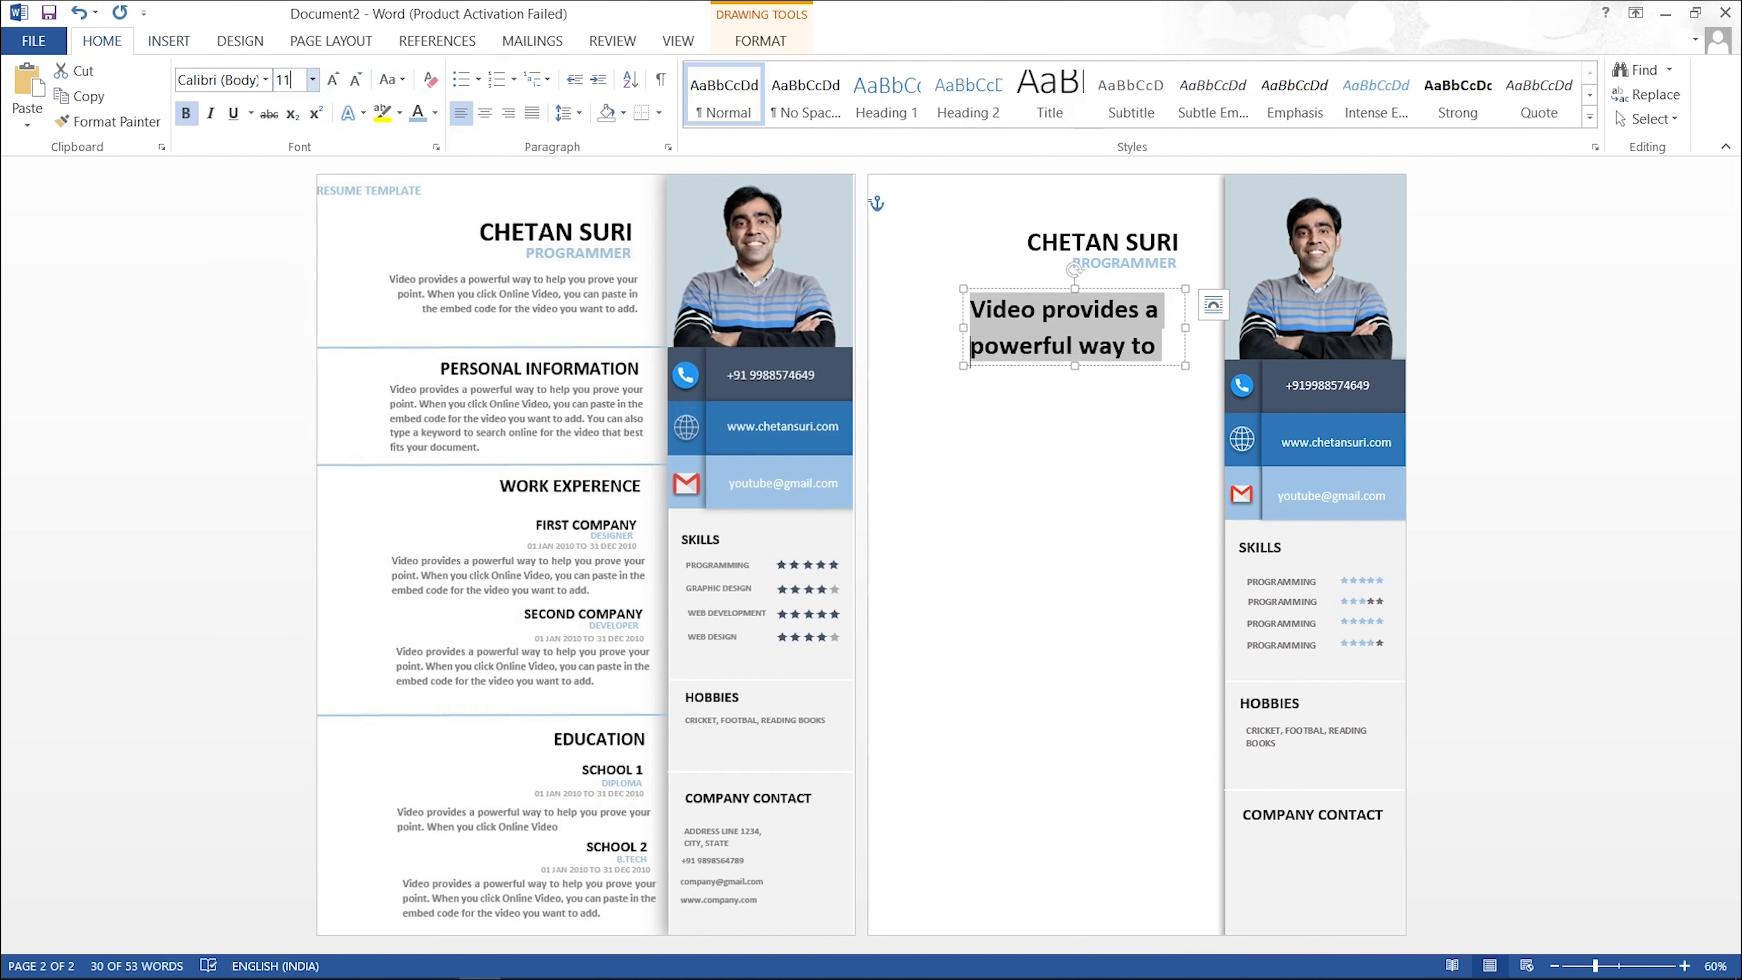
pyautogui.press('Return')
pyautogui.click(312, 79)
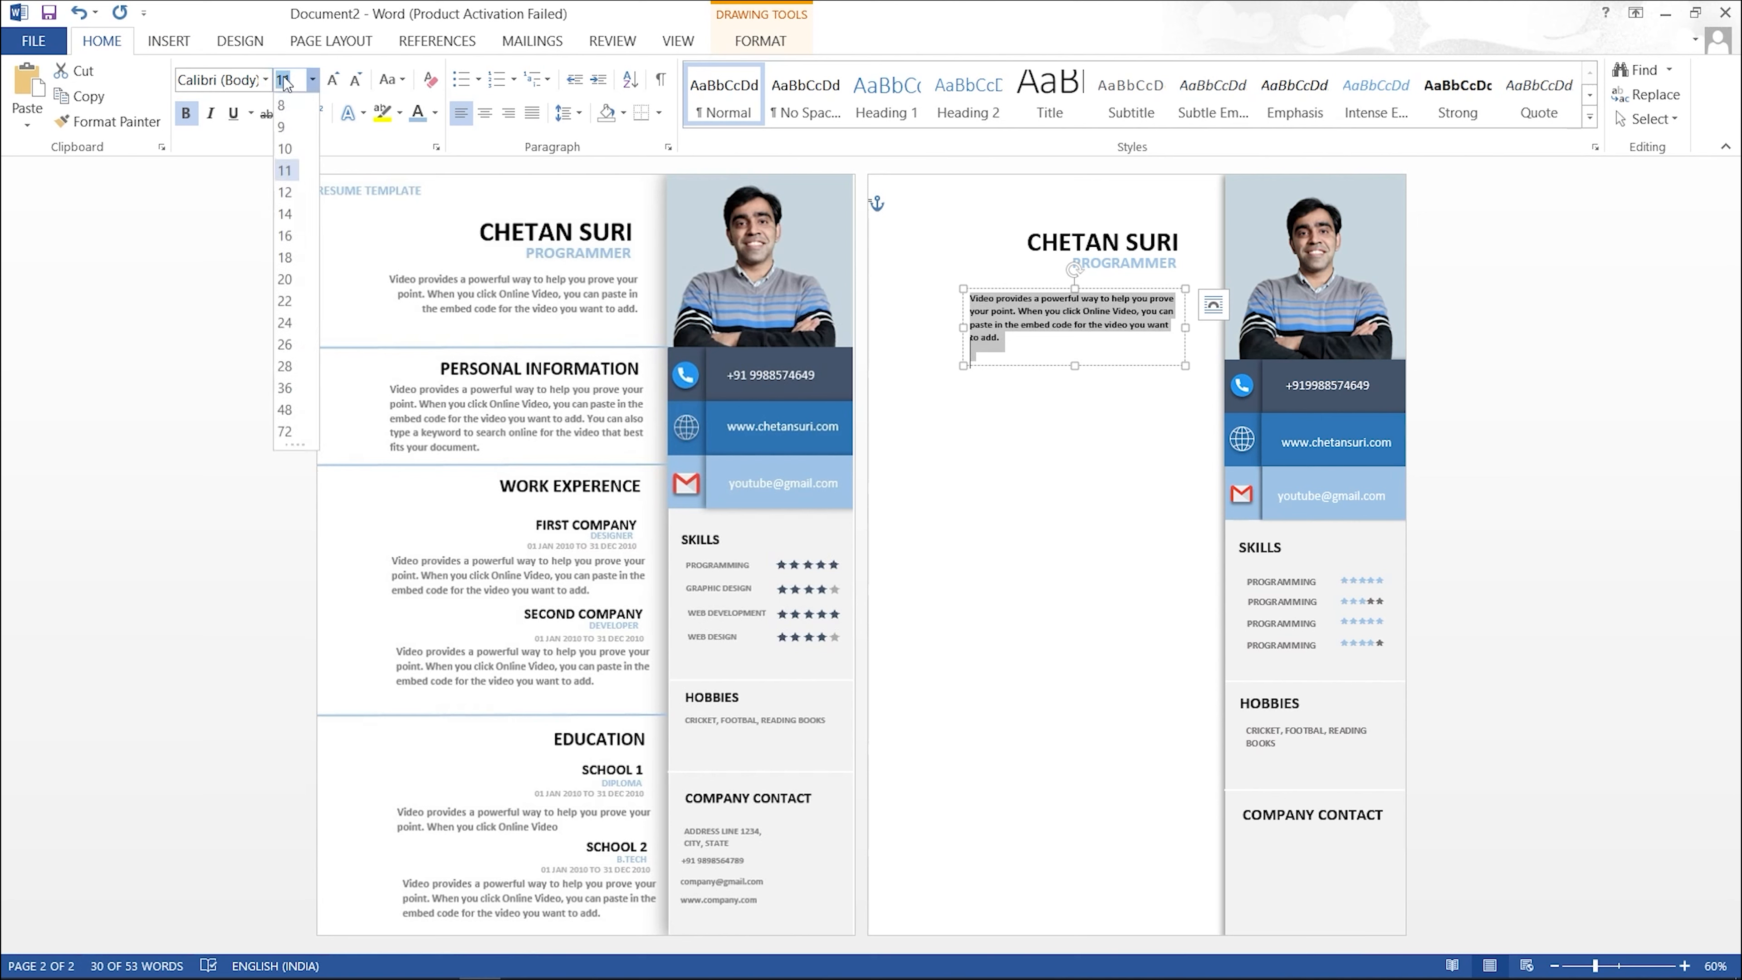
pyautogui.click(287, 169)
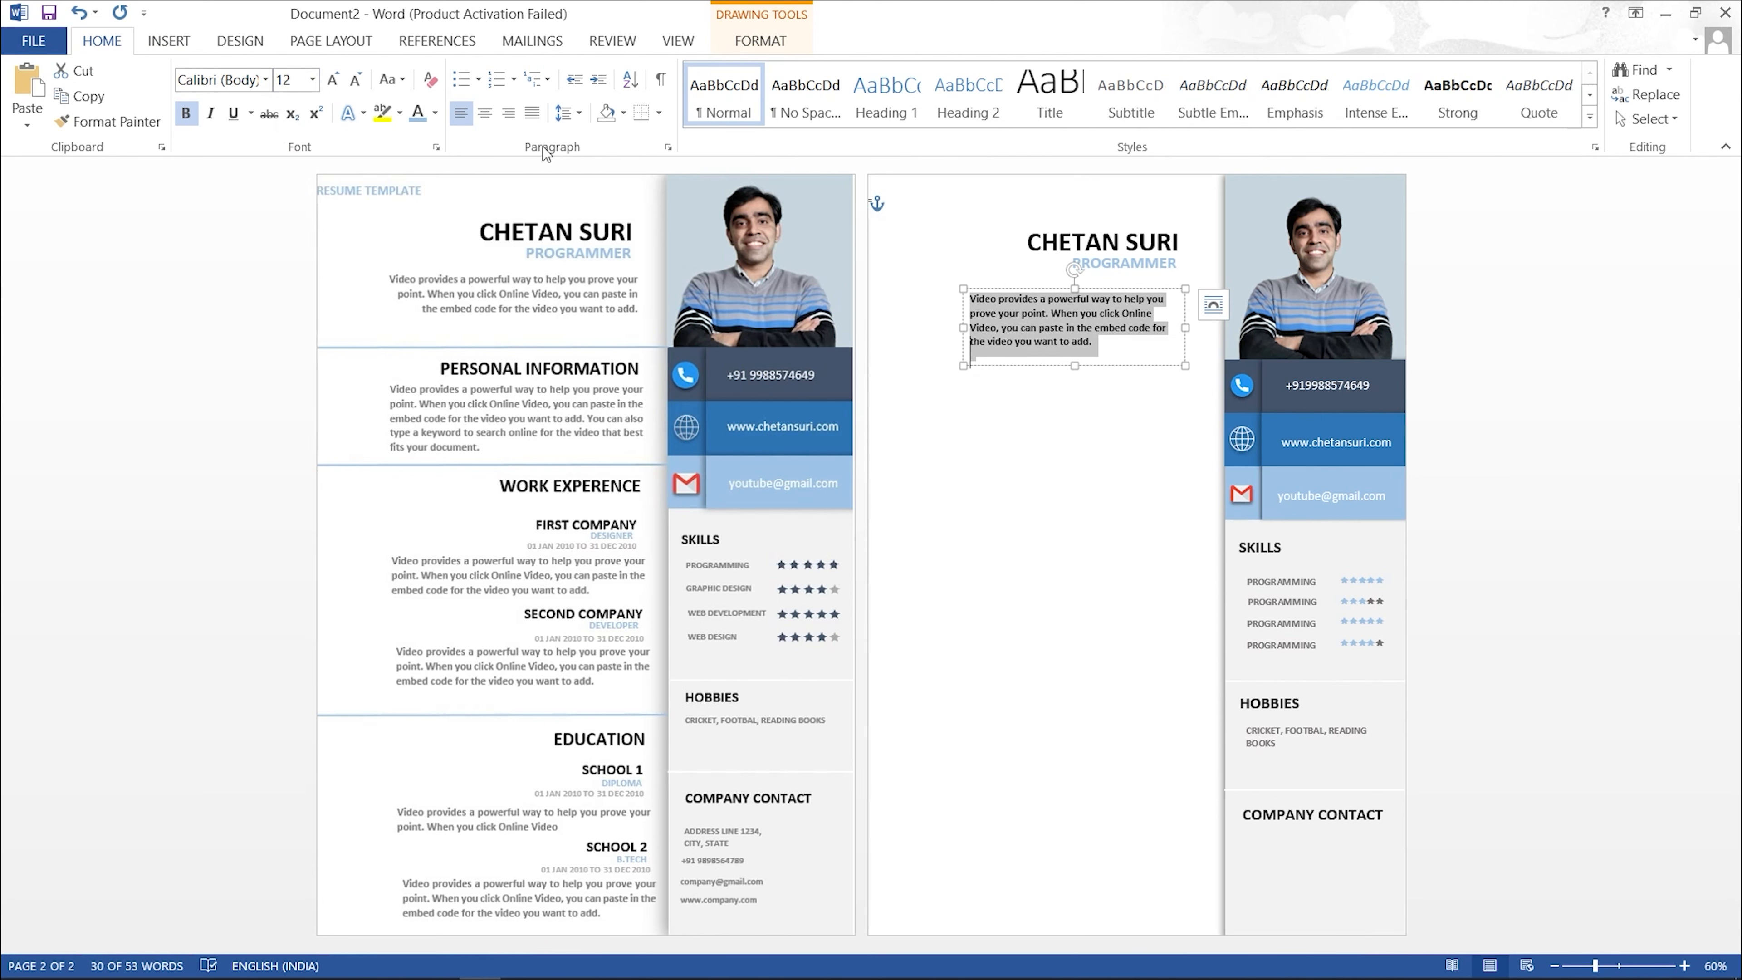
pyautogui.click(508, 112)
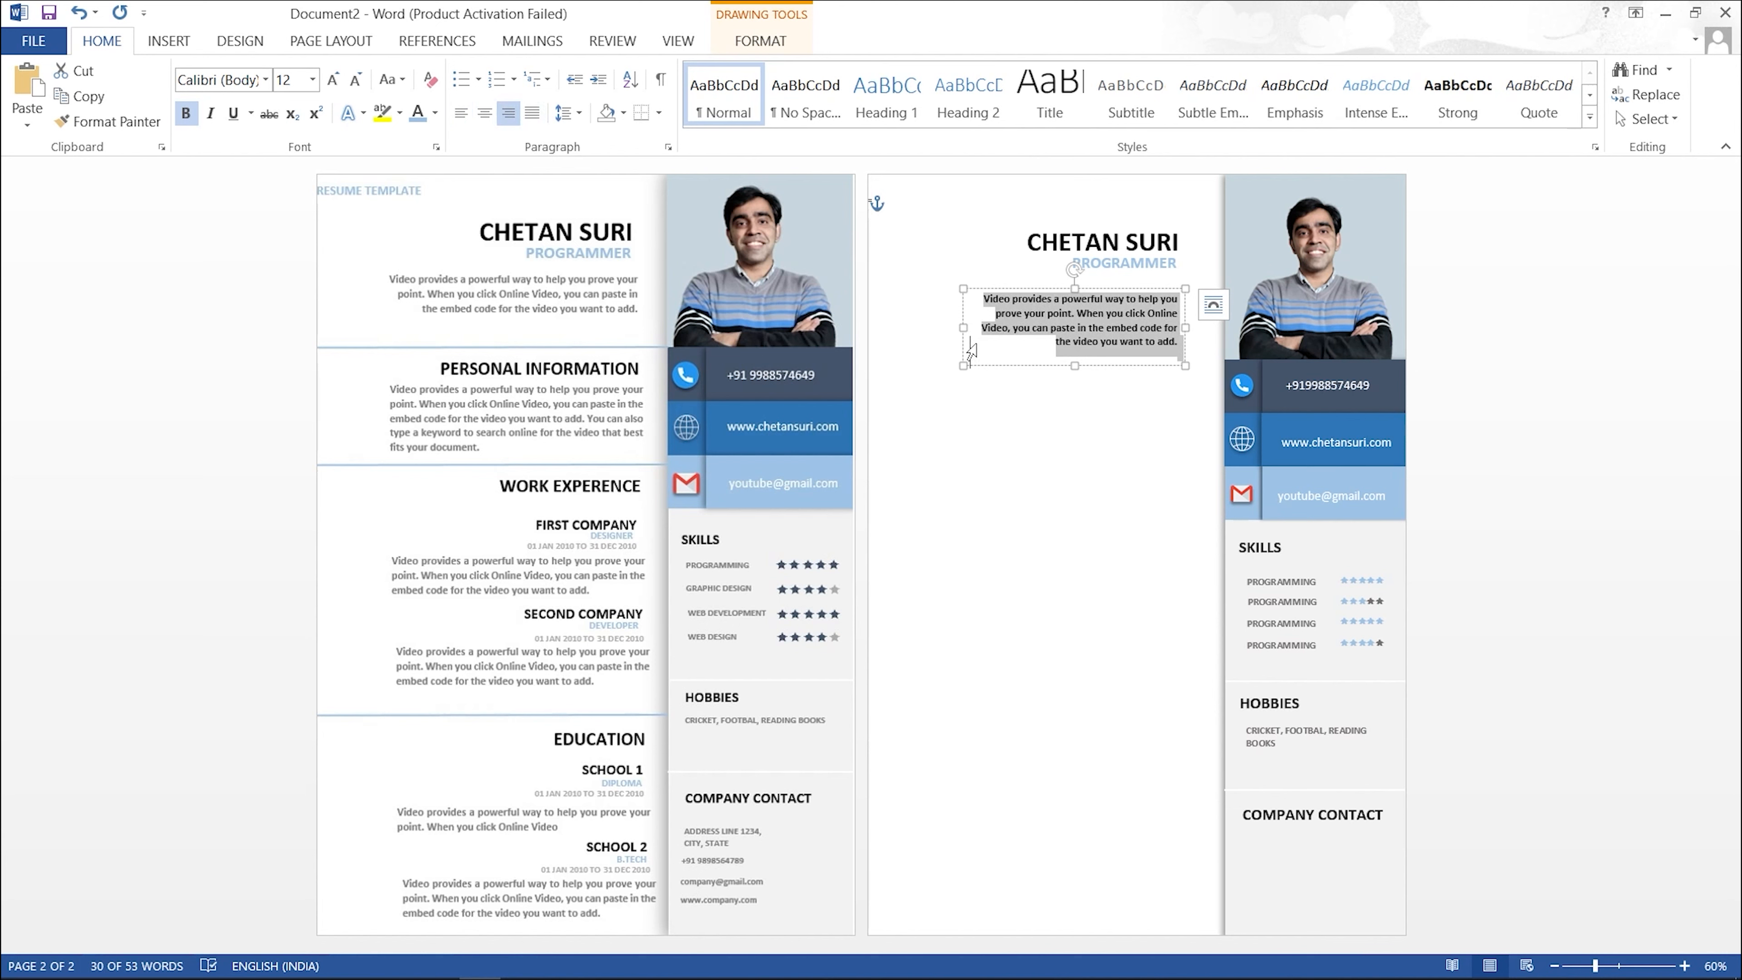
pyautogui.moveTo(963, 327); pyautogui.dragTo(923, 328)
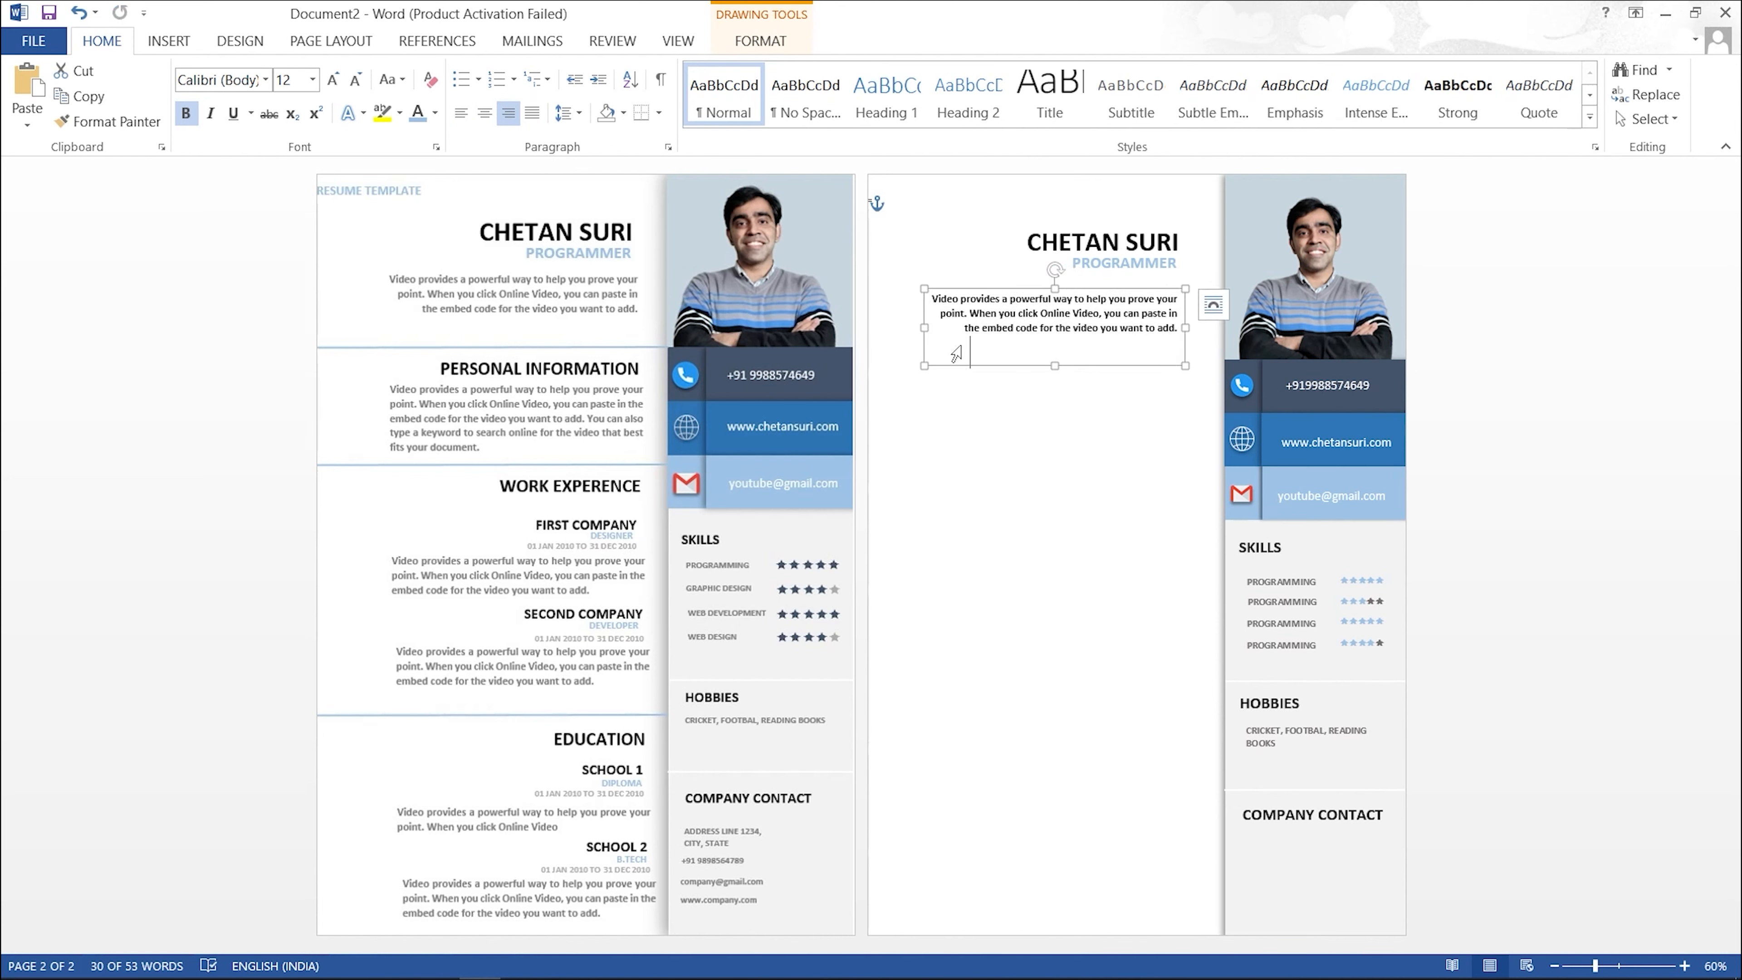
# Step: Colour the summary text dark grey
pyautogui.hotkey('ctrl', 'a')
pyautogui.click(435, 112)
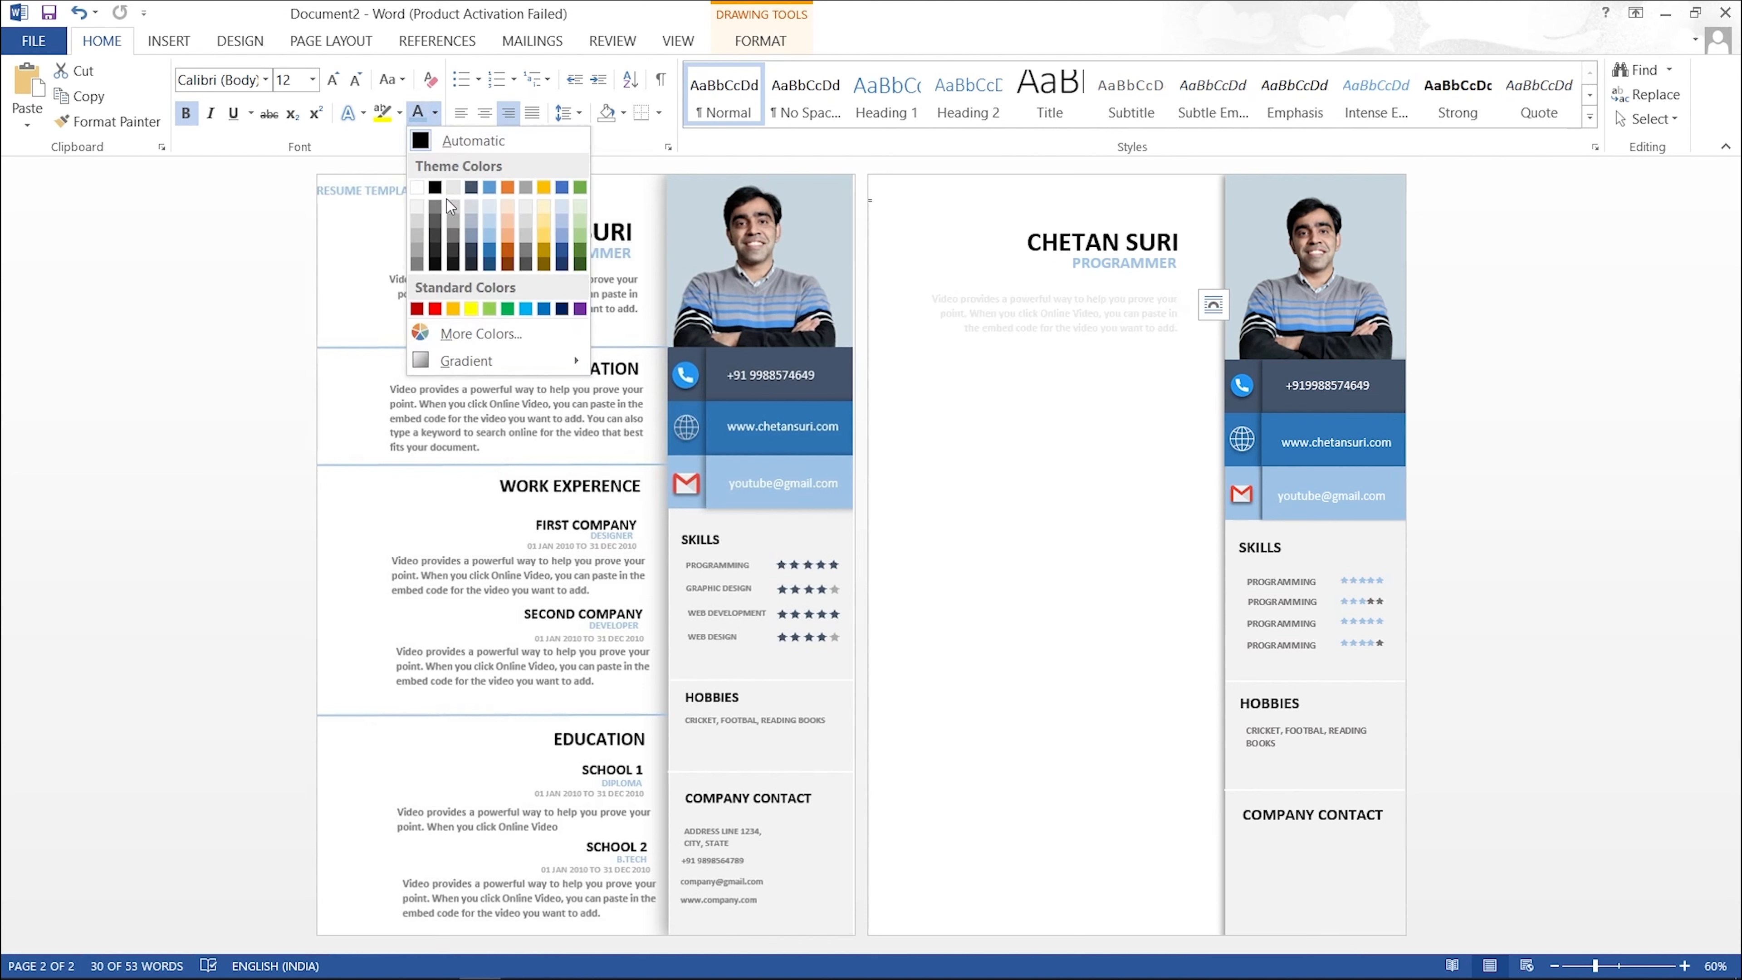
pyautogui.click(453, 234)
pyautogui.click(1036, 450)
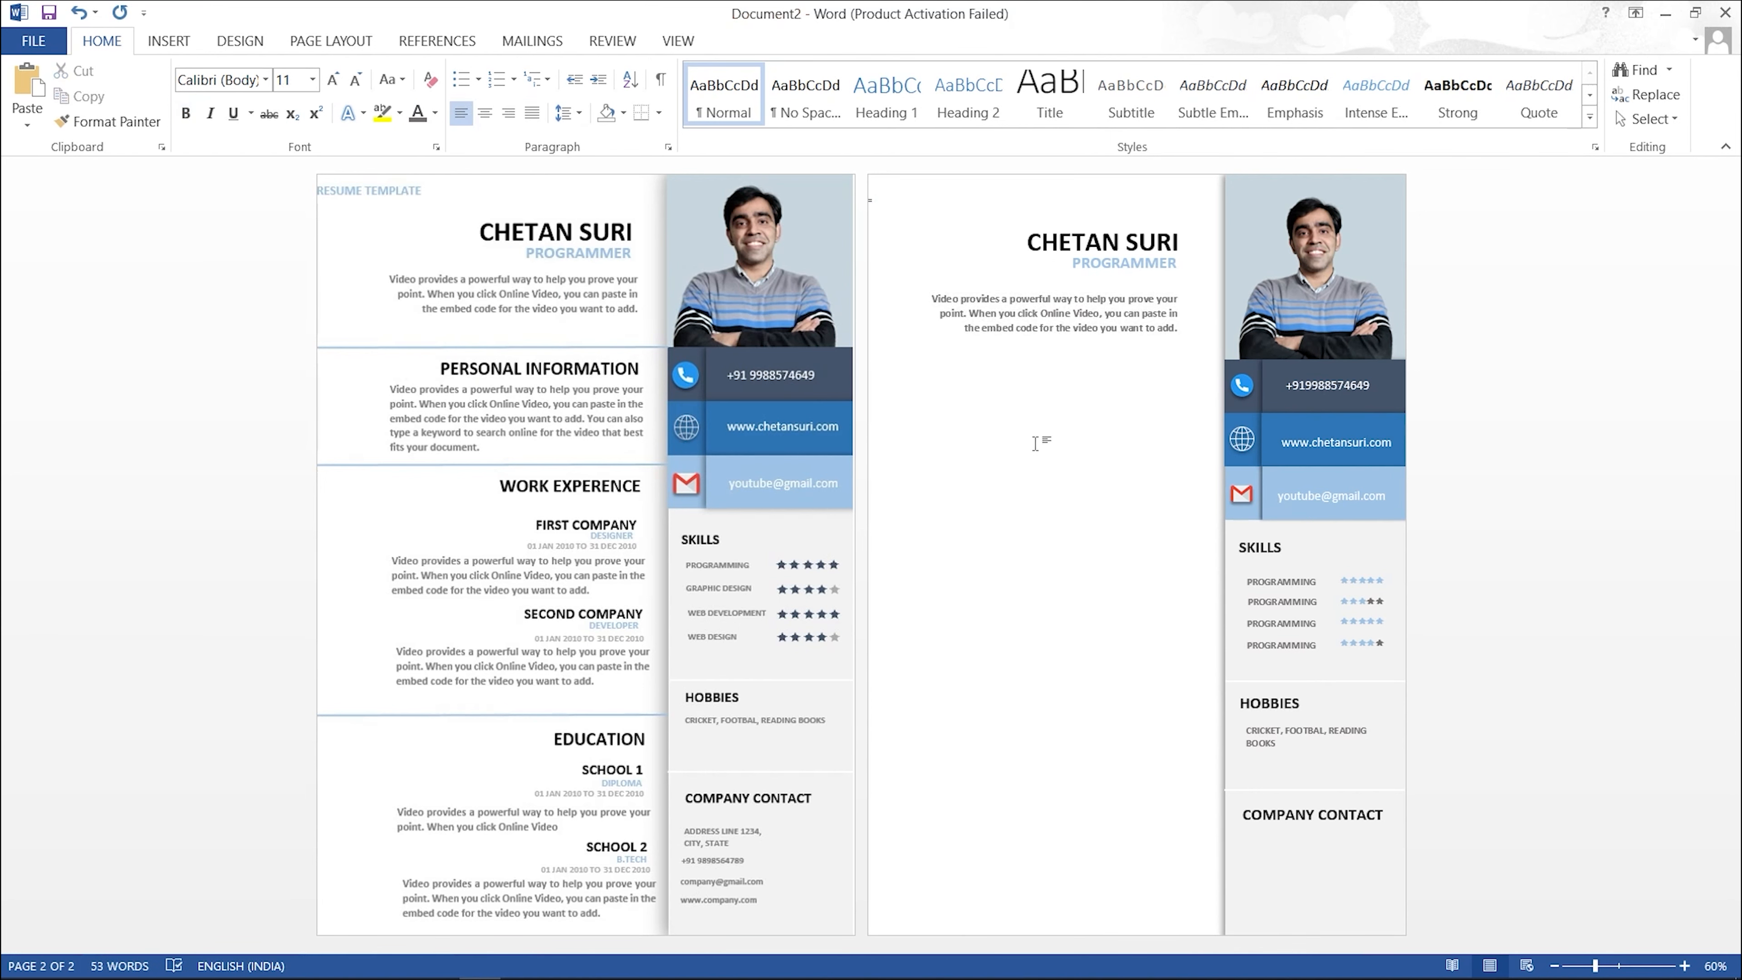
pyautogui.click(172, 45)
pyautogui.click(326, 114)
# Step: Draw a horizontal line across page 2 below the summary and shorten the summary box
pyautogui.click(346, 194)
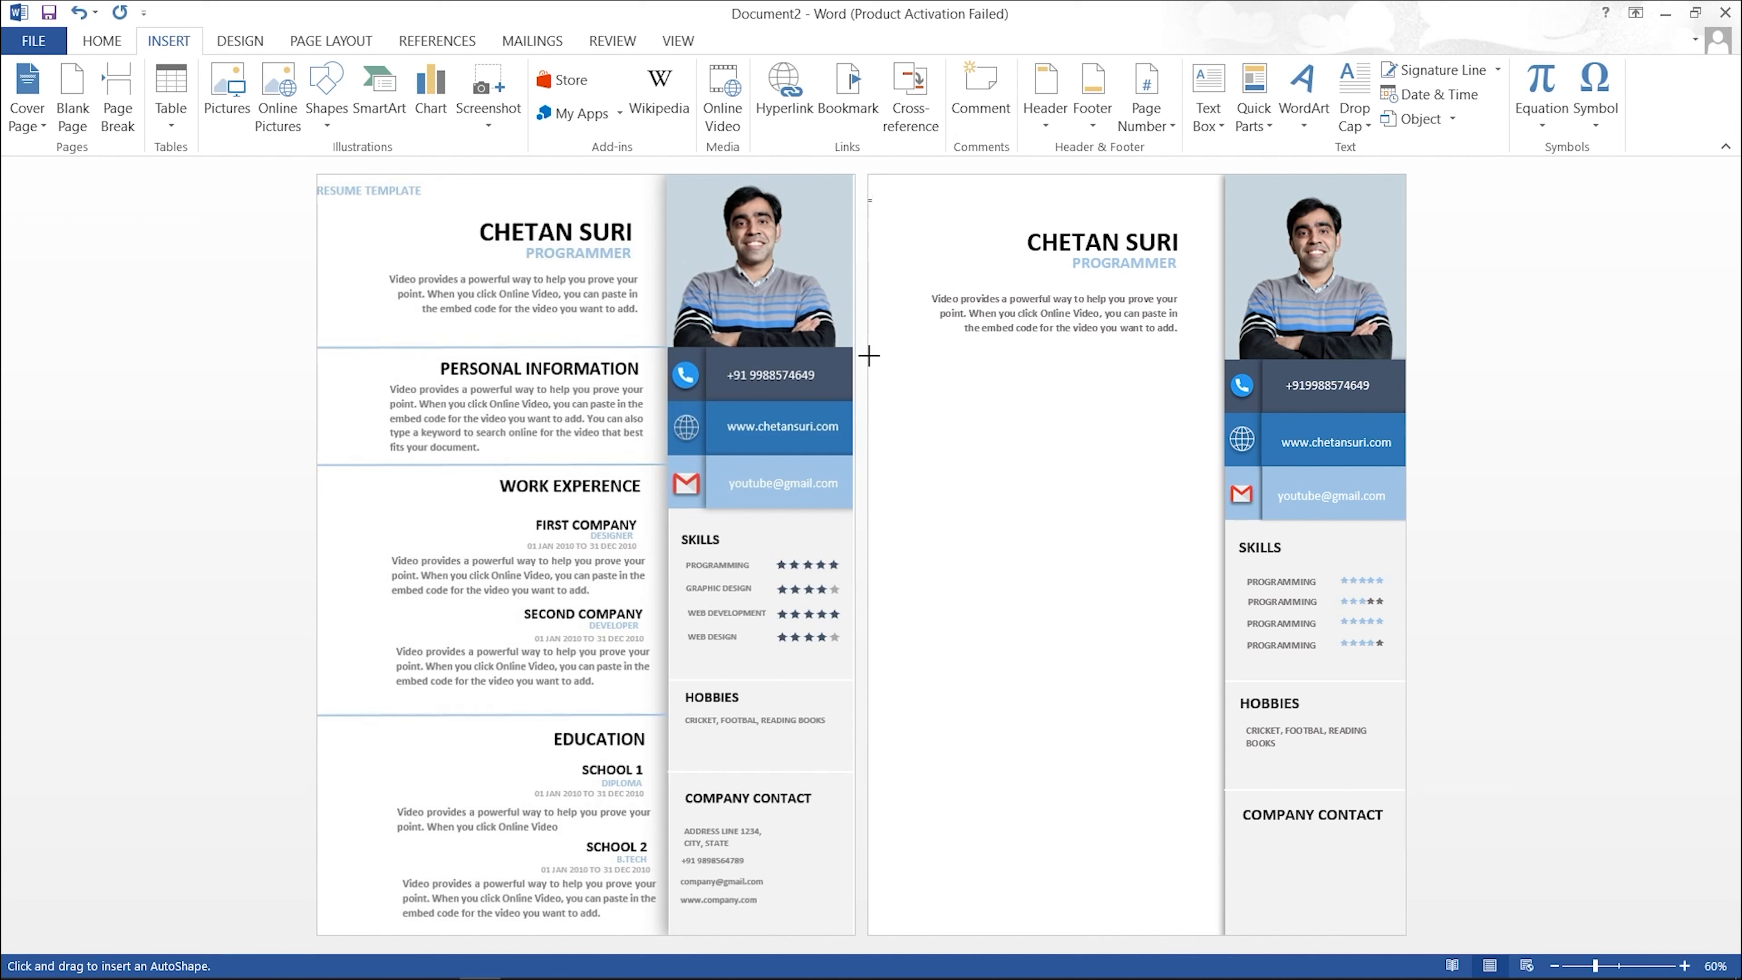
pyautogui.moveTo(867, 355)
pyautogui.mouseDown()
pyautogui.moveTo(1166, 372)
pyautogui.moveTo(1227, 355)
pyautogui.mouseUp()
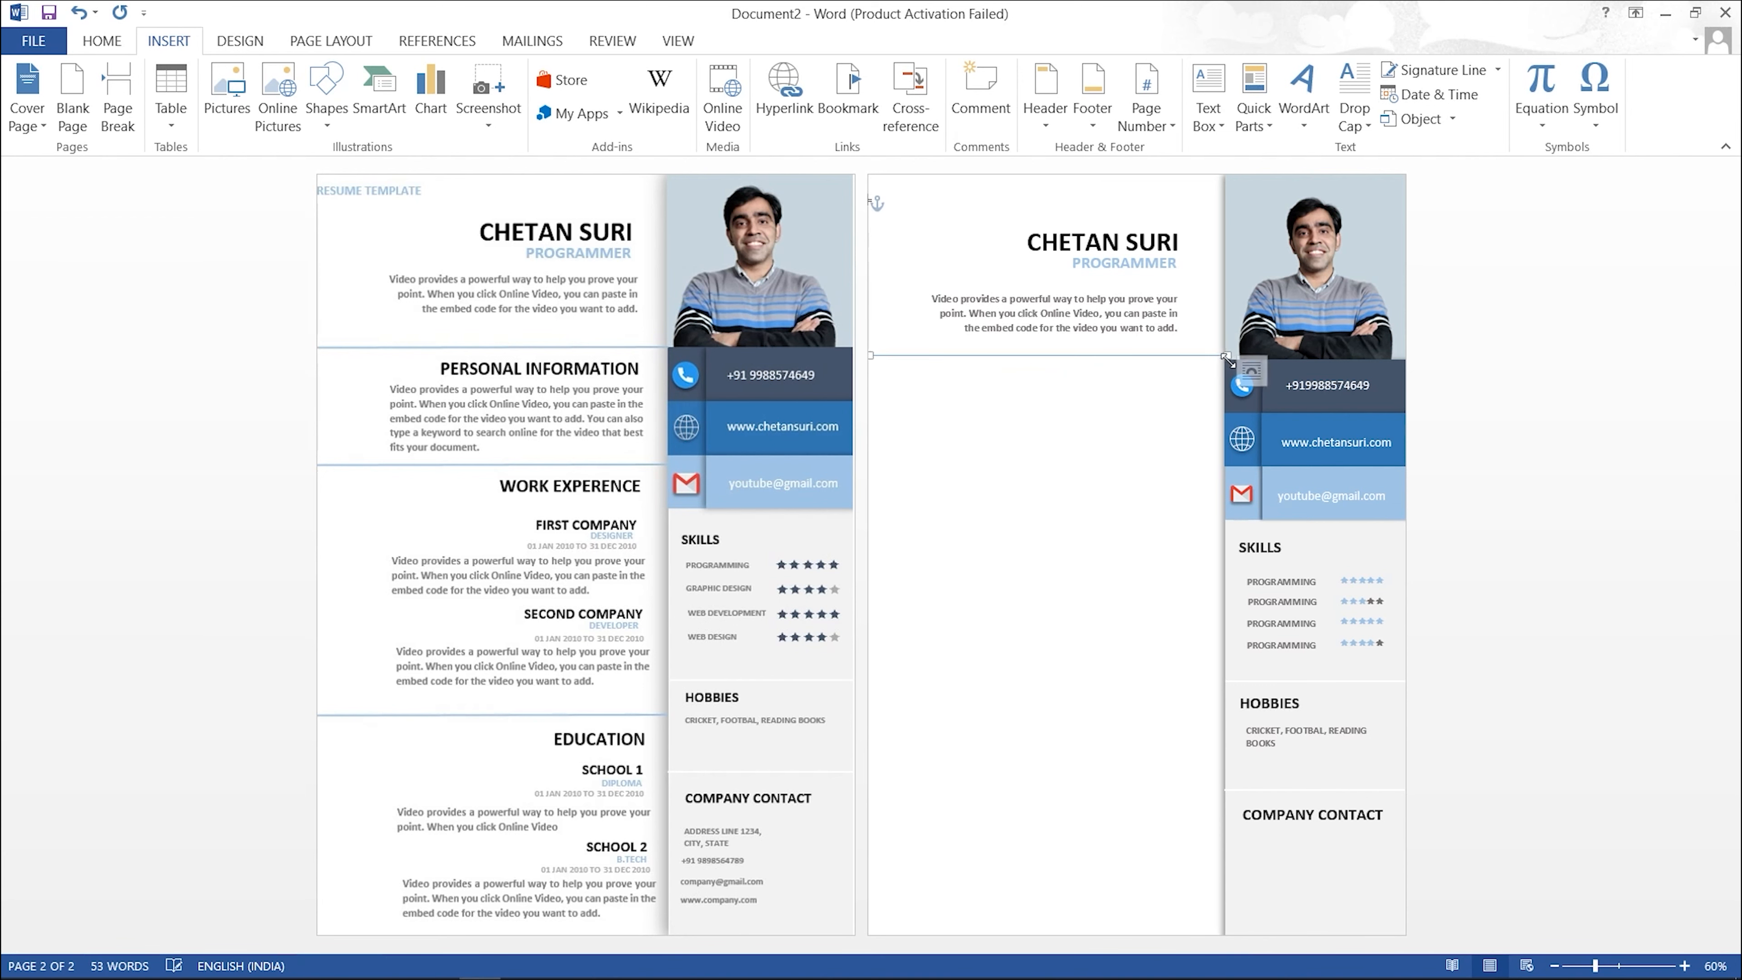
pyautogui.click(986, 409)
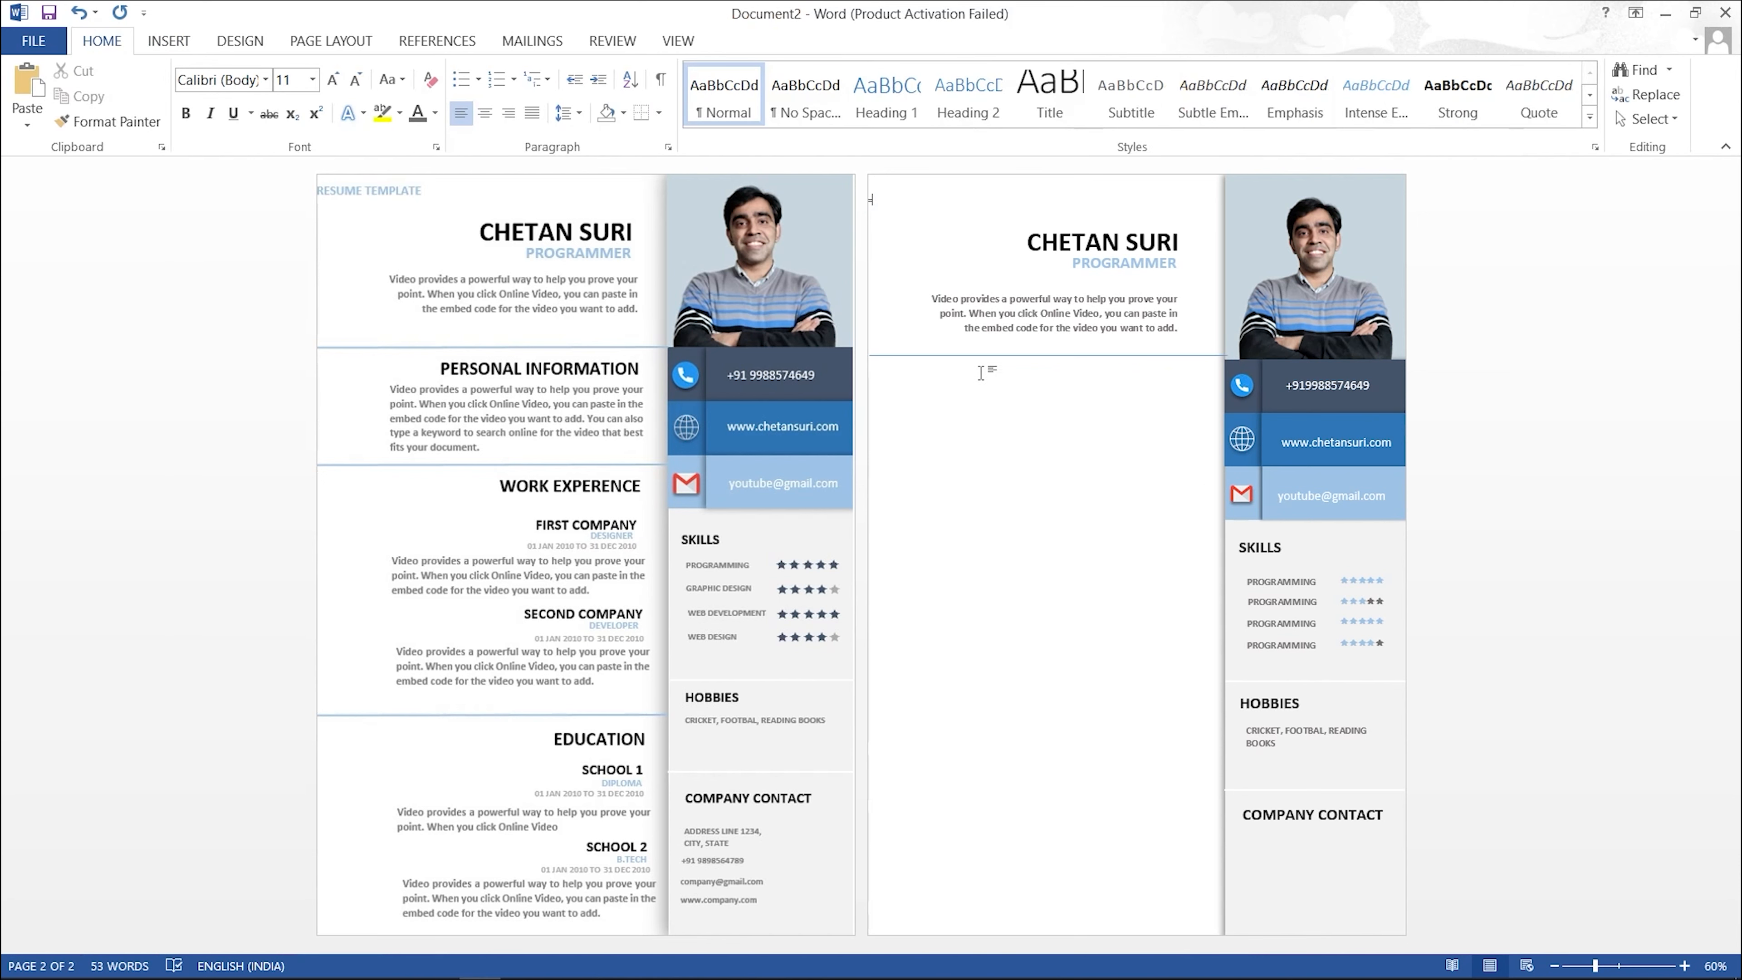
pyautogui.click(1055, 313)
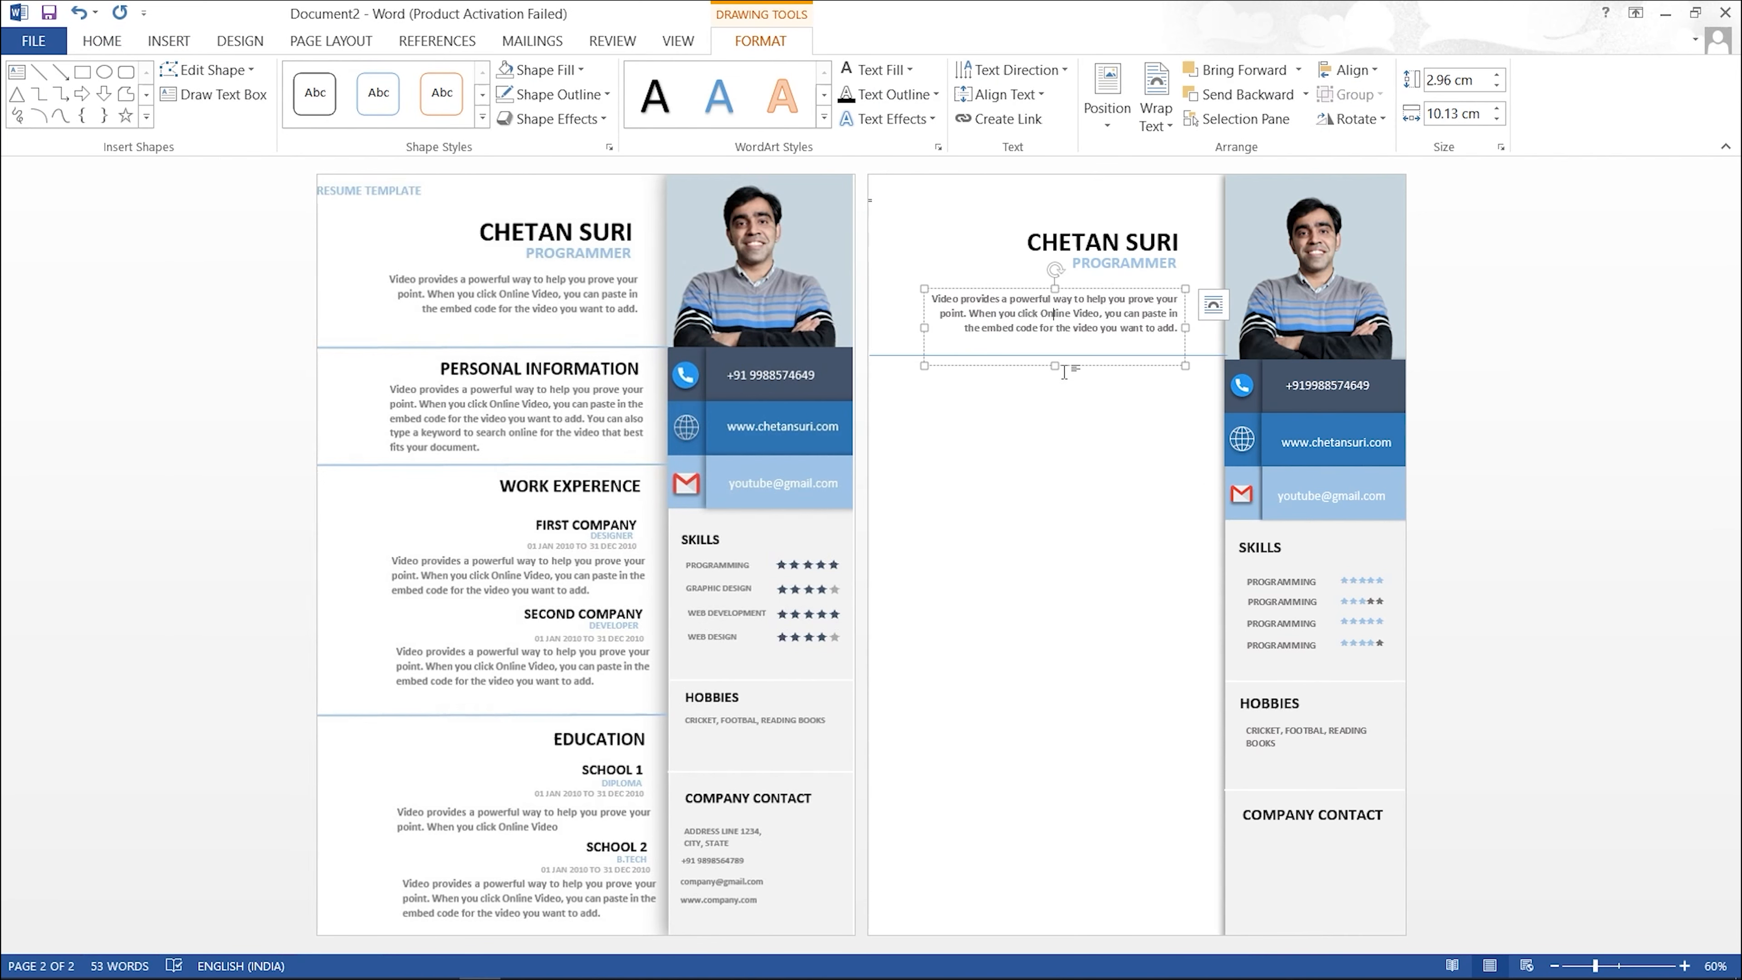
pyautogui.moveTo(1054, 366); pyautogui.dragTo(1051, 344)
pyautogui.click(1014, 353)
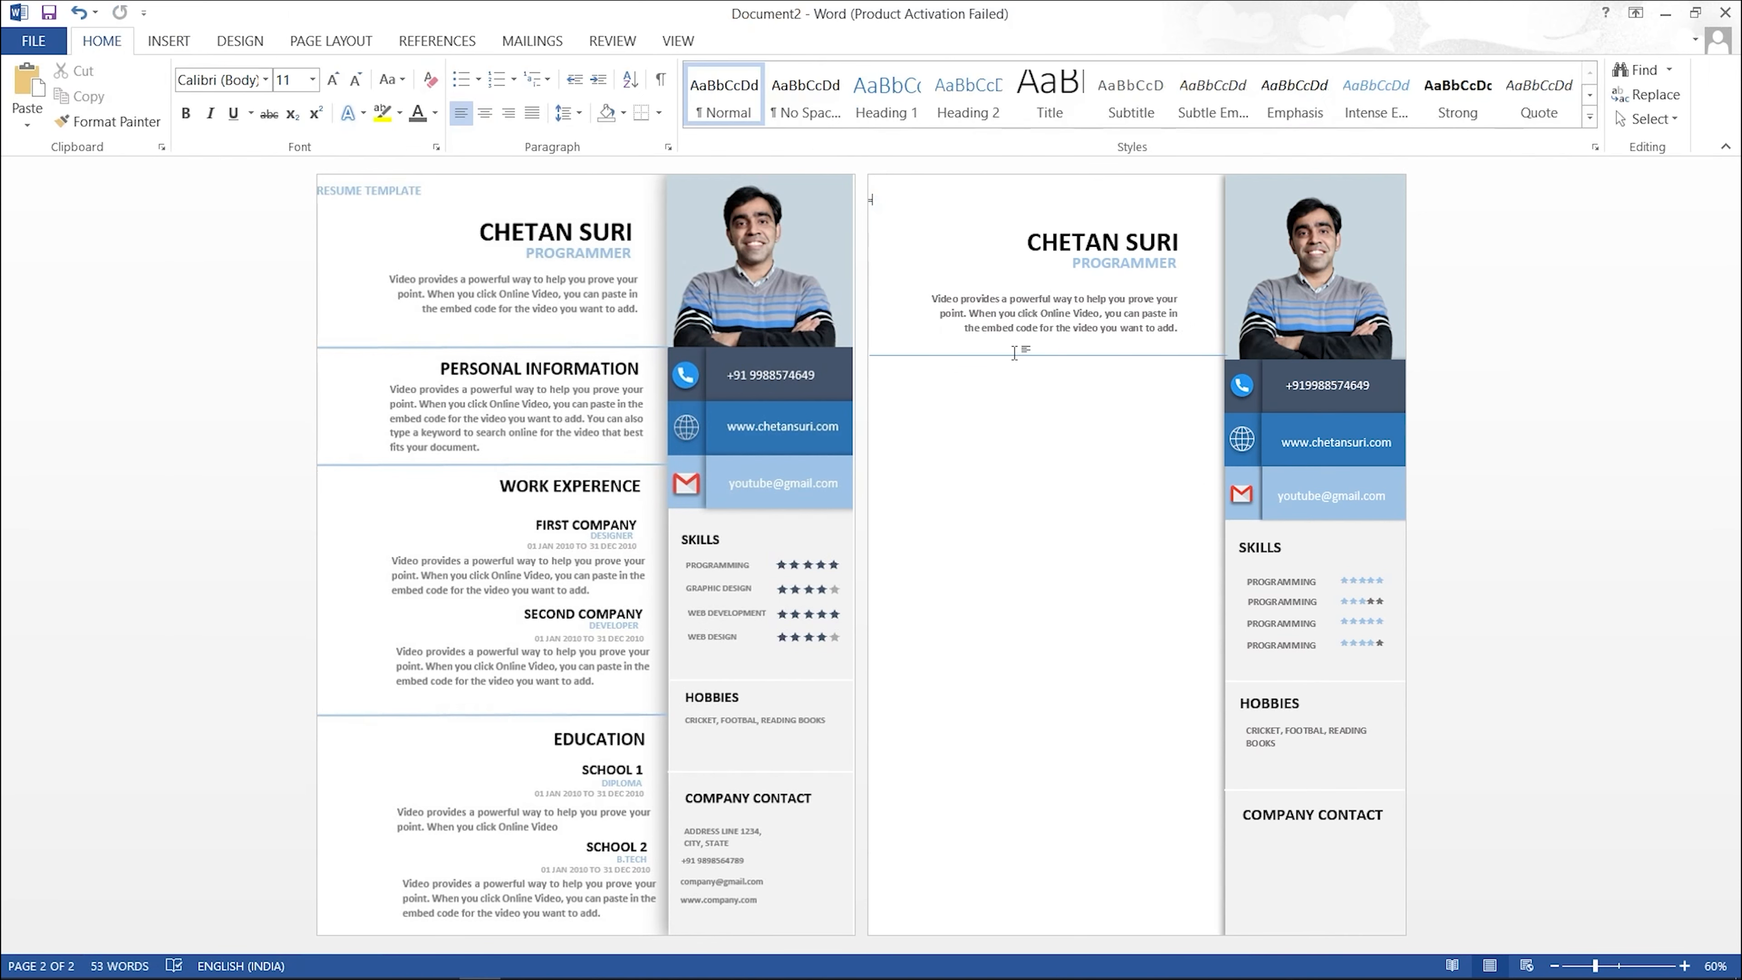
pyautogui.click(914, 355)
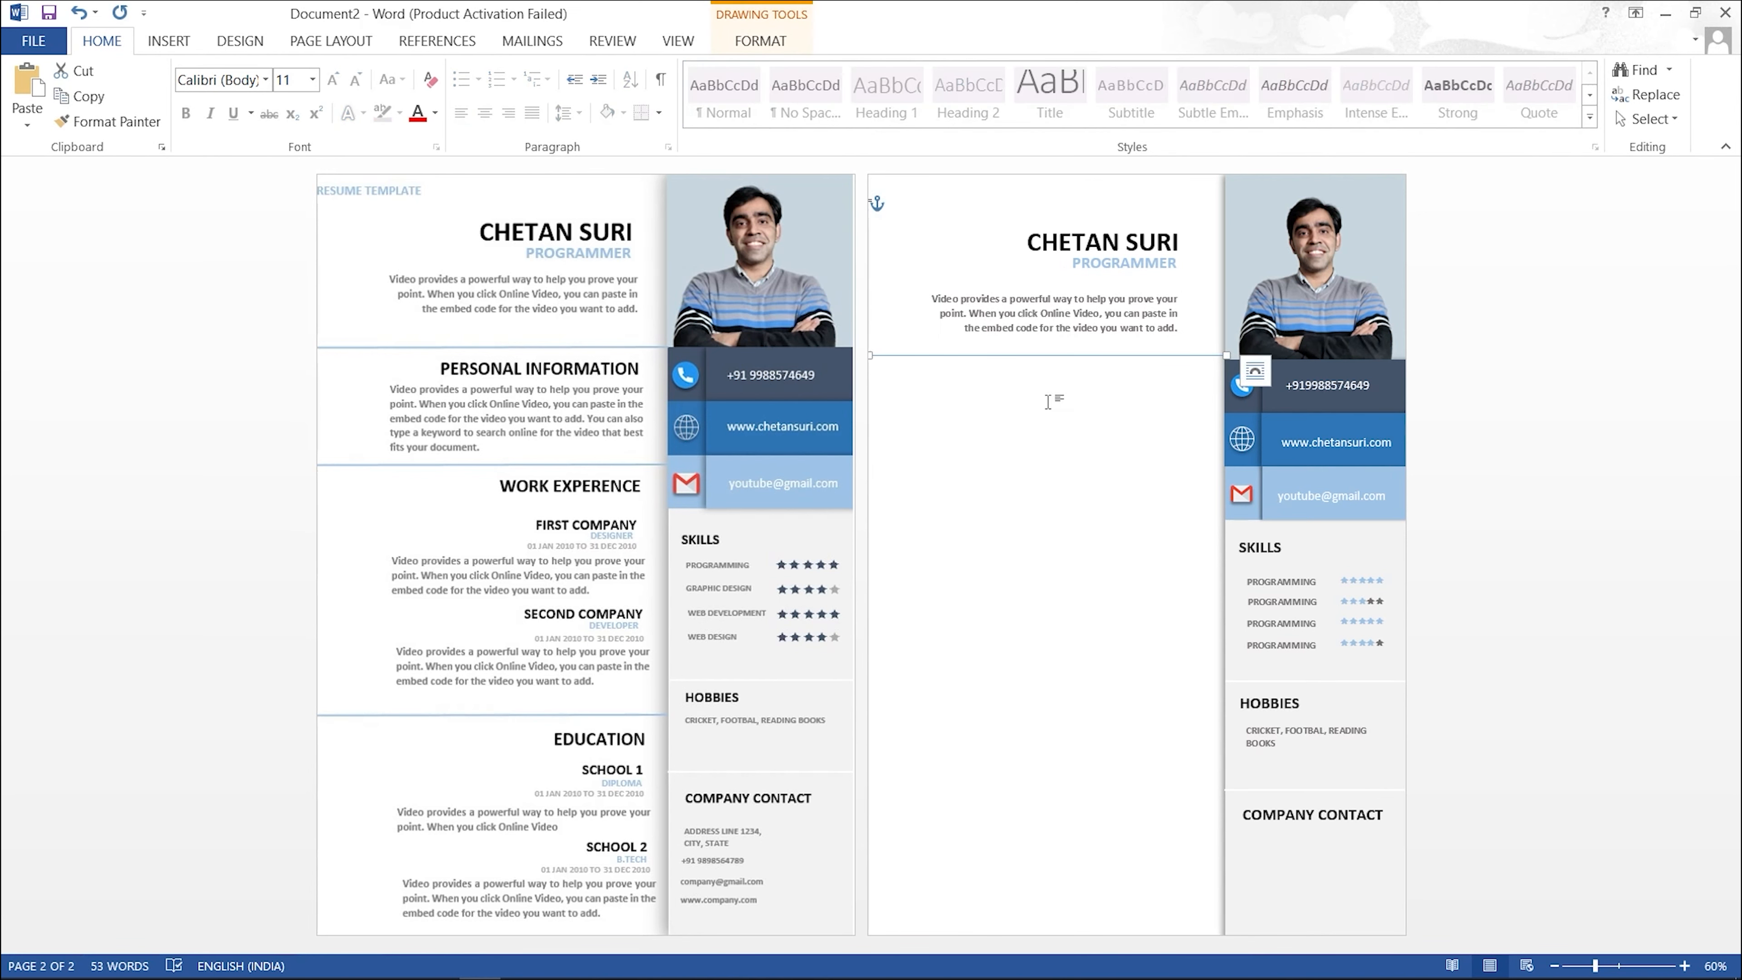
pyautogui.press('Delete')
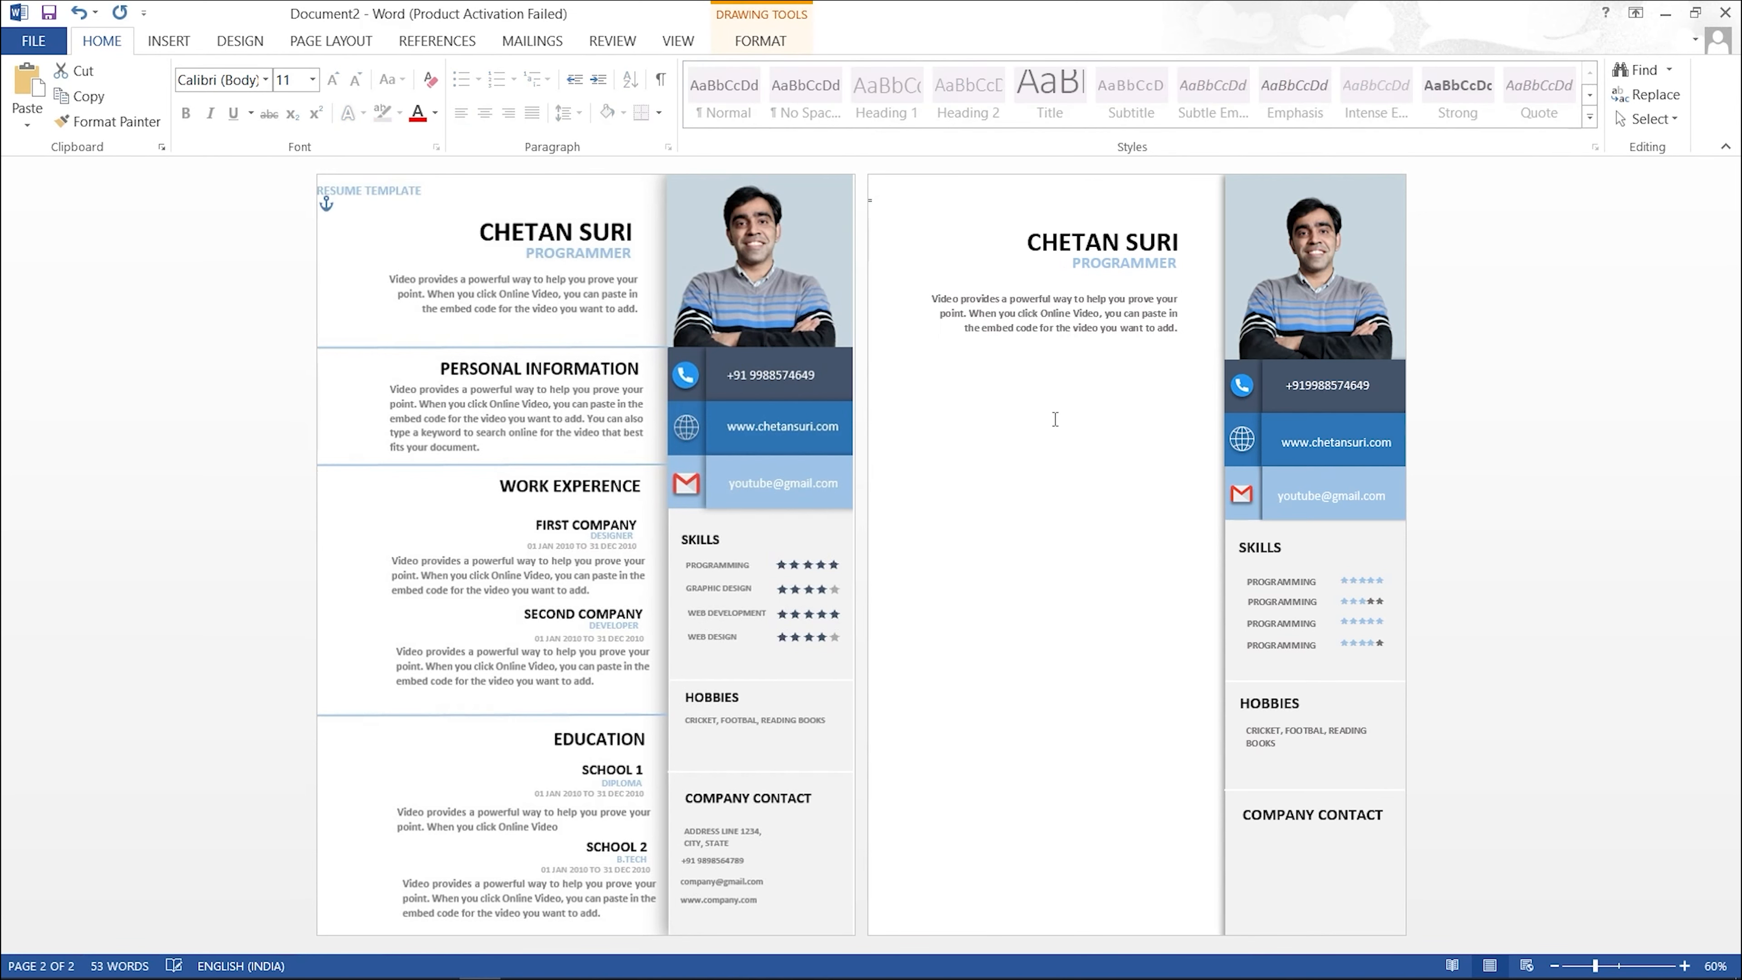
pyautogui.hotkey('ctrl', 'z')
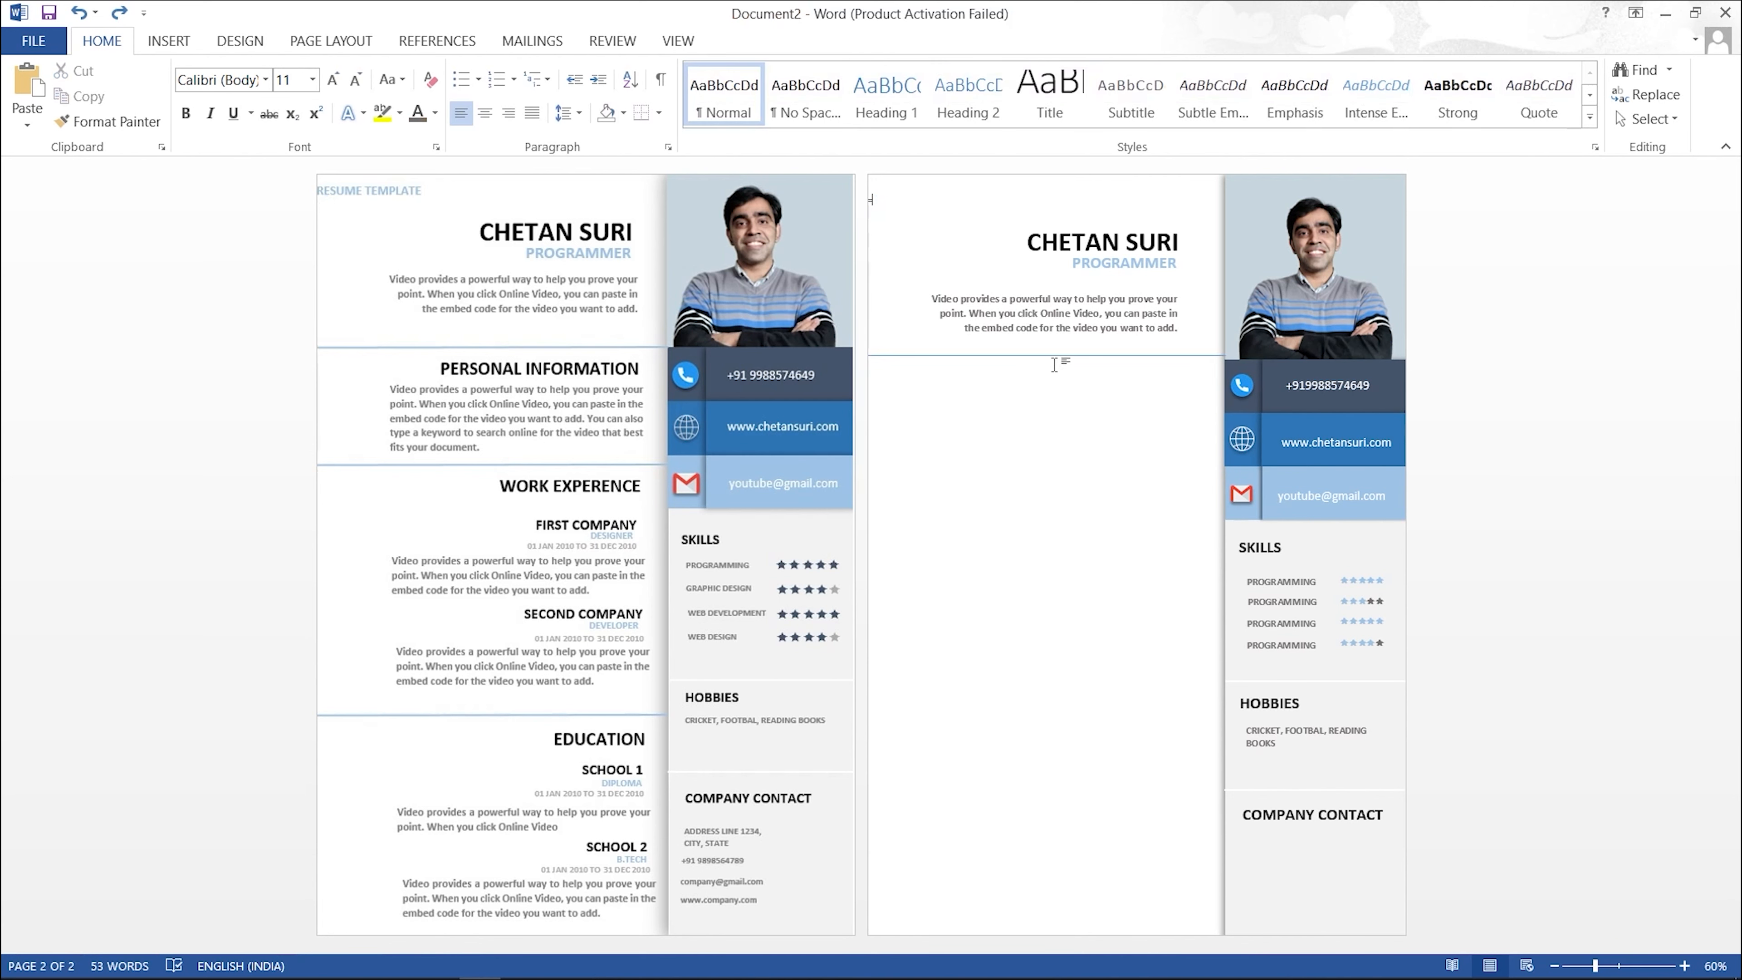
pyautogui.moveTo(1056, 356); pyautogui.dragTo(1049, 542)
pyautogui.hotkey('ctrl', 'z')
pyautogui.click(992, 361)
pyautogui.click(996, 356)
# Step: Change the divider line's weight and make it light blue
pyautogui.click(721, 43)
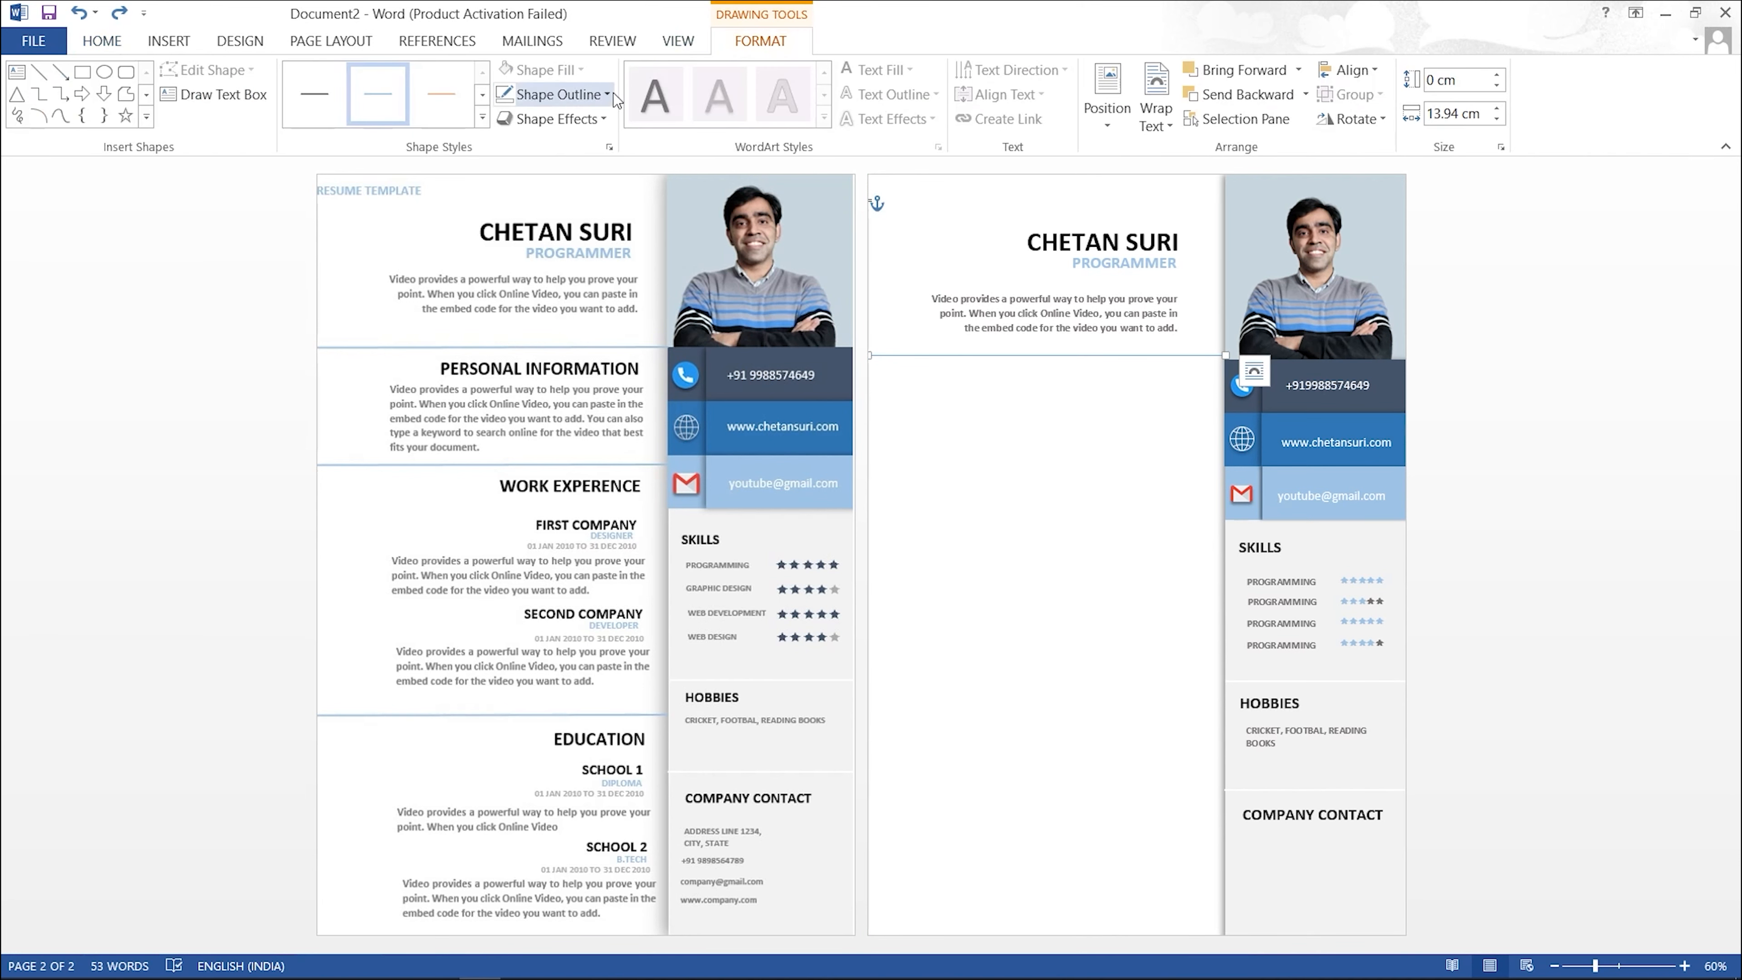
pyautogui.click(598, 97)
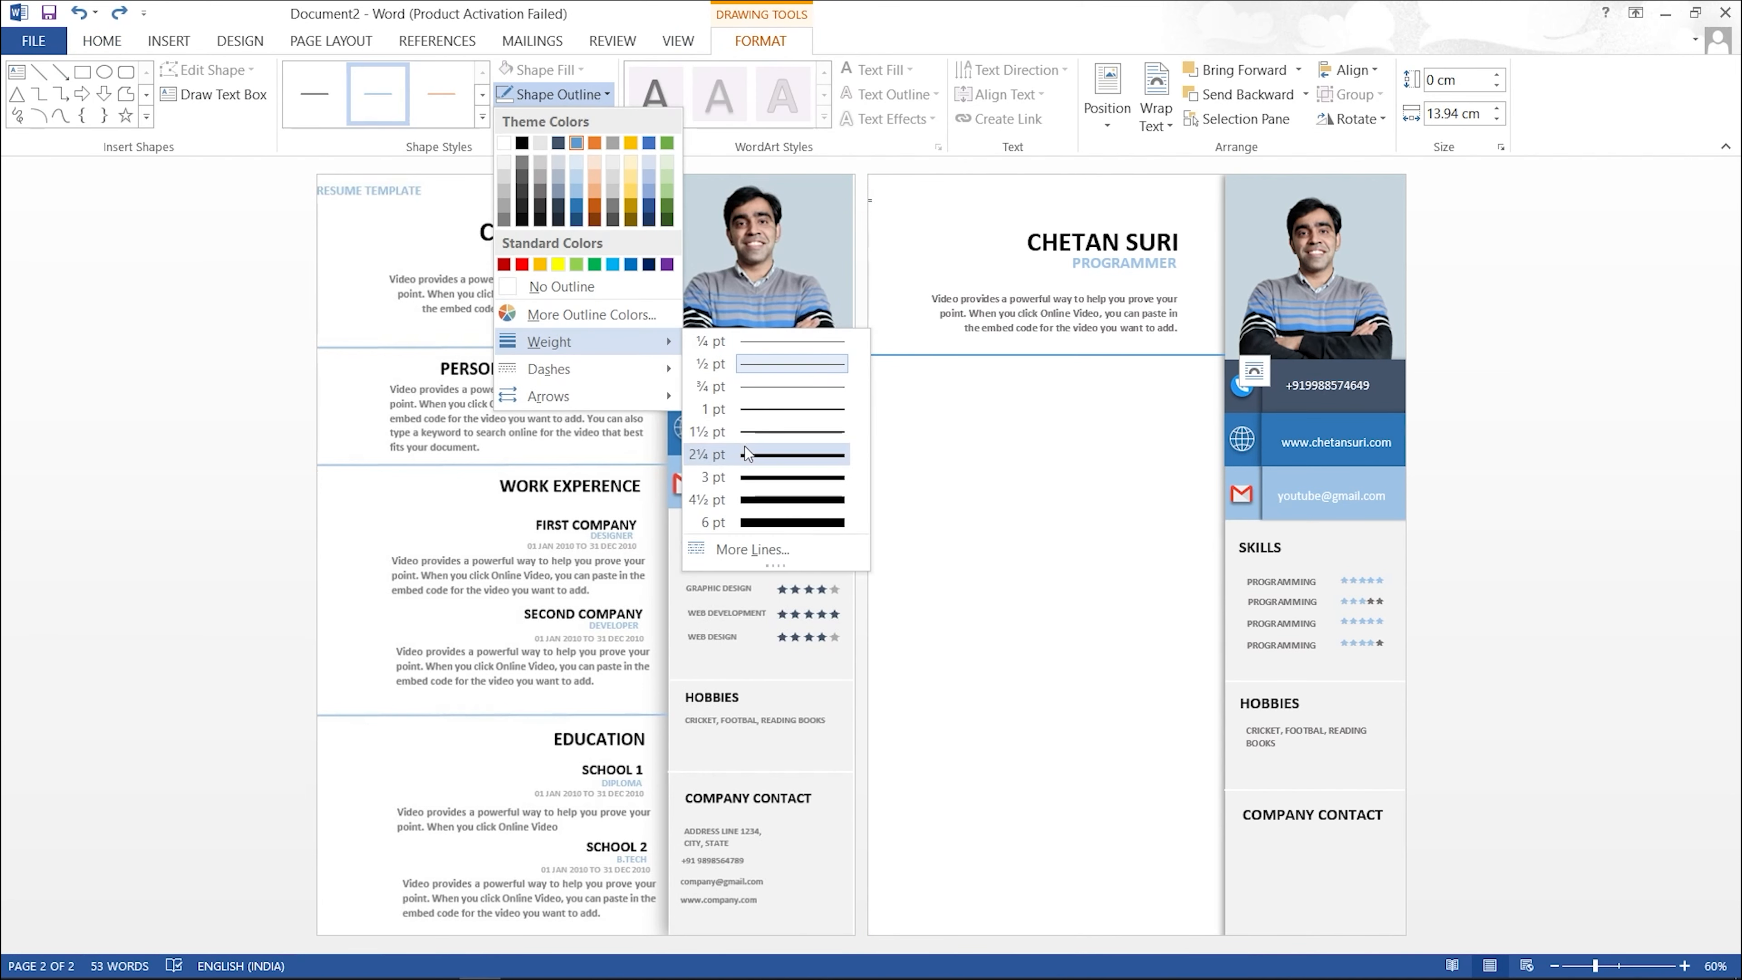
pyautogui.click(748, 439)
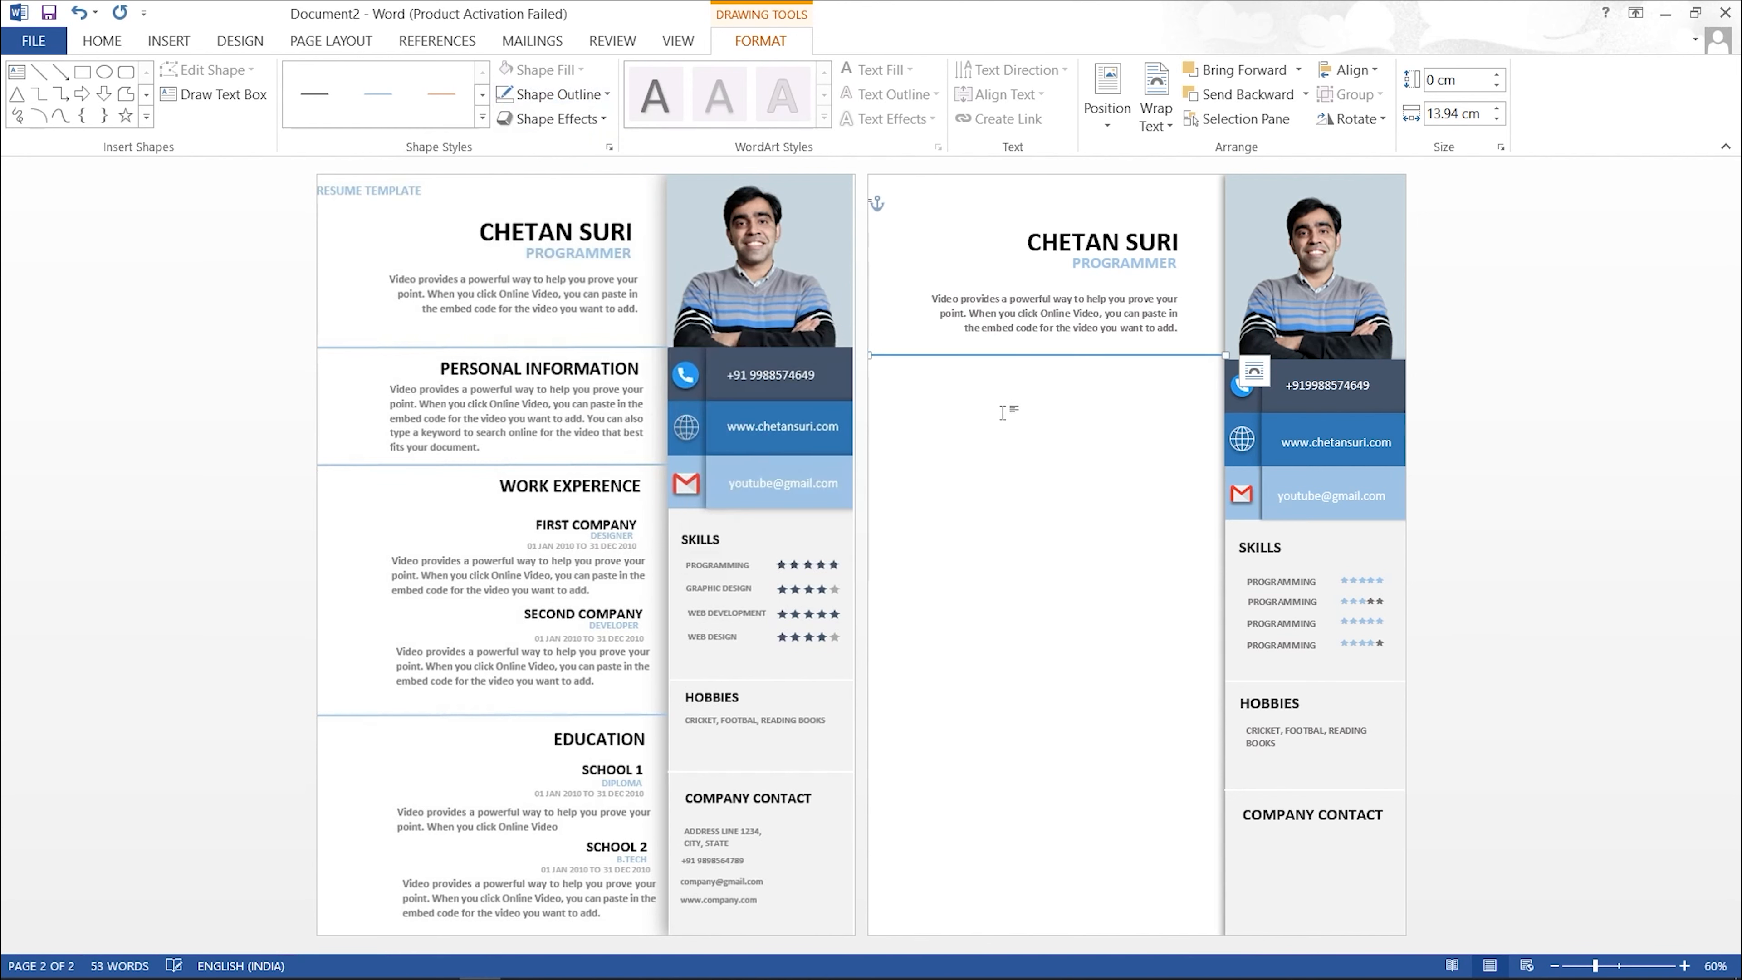
pyautogui.click(602, 98)
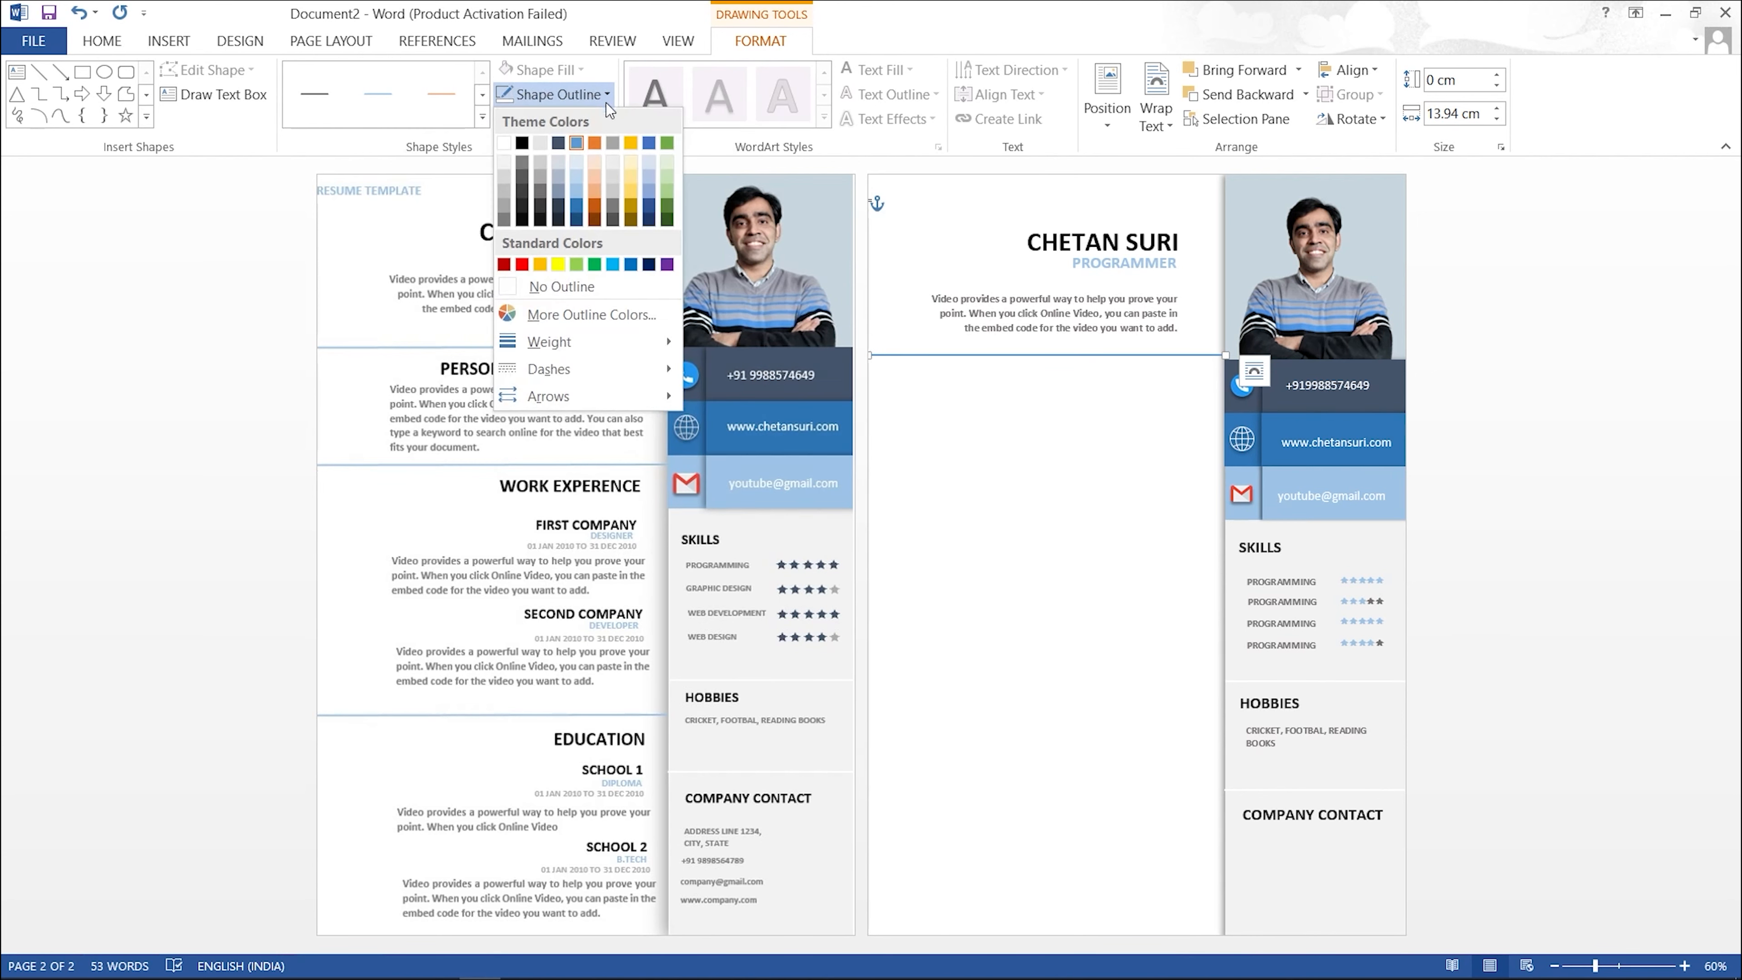
pyautogui.click(587, 192)
# Step: Ctrl-drag copies of the divider line lower down page 2
pyautogui.click(1075, 461)
pyautogui.moveTo(1022, 355)
pyautogui.mouseDown()
pyautogui.moveTo(1023, 685)
pyautogui.moveTo(1063, 704)
pyautogui.moveTo(1019, 721)
pyautogui.mouseUp()
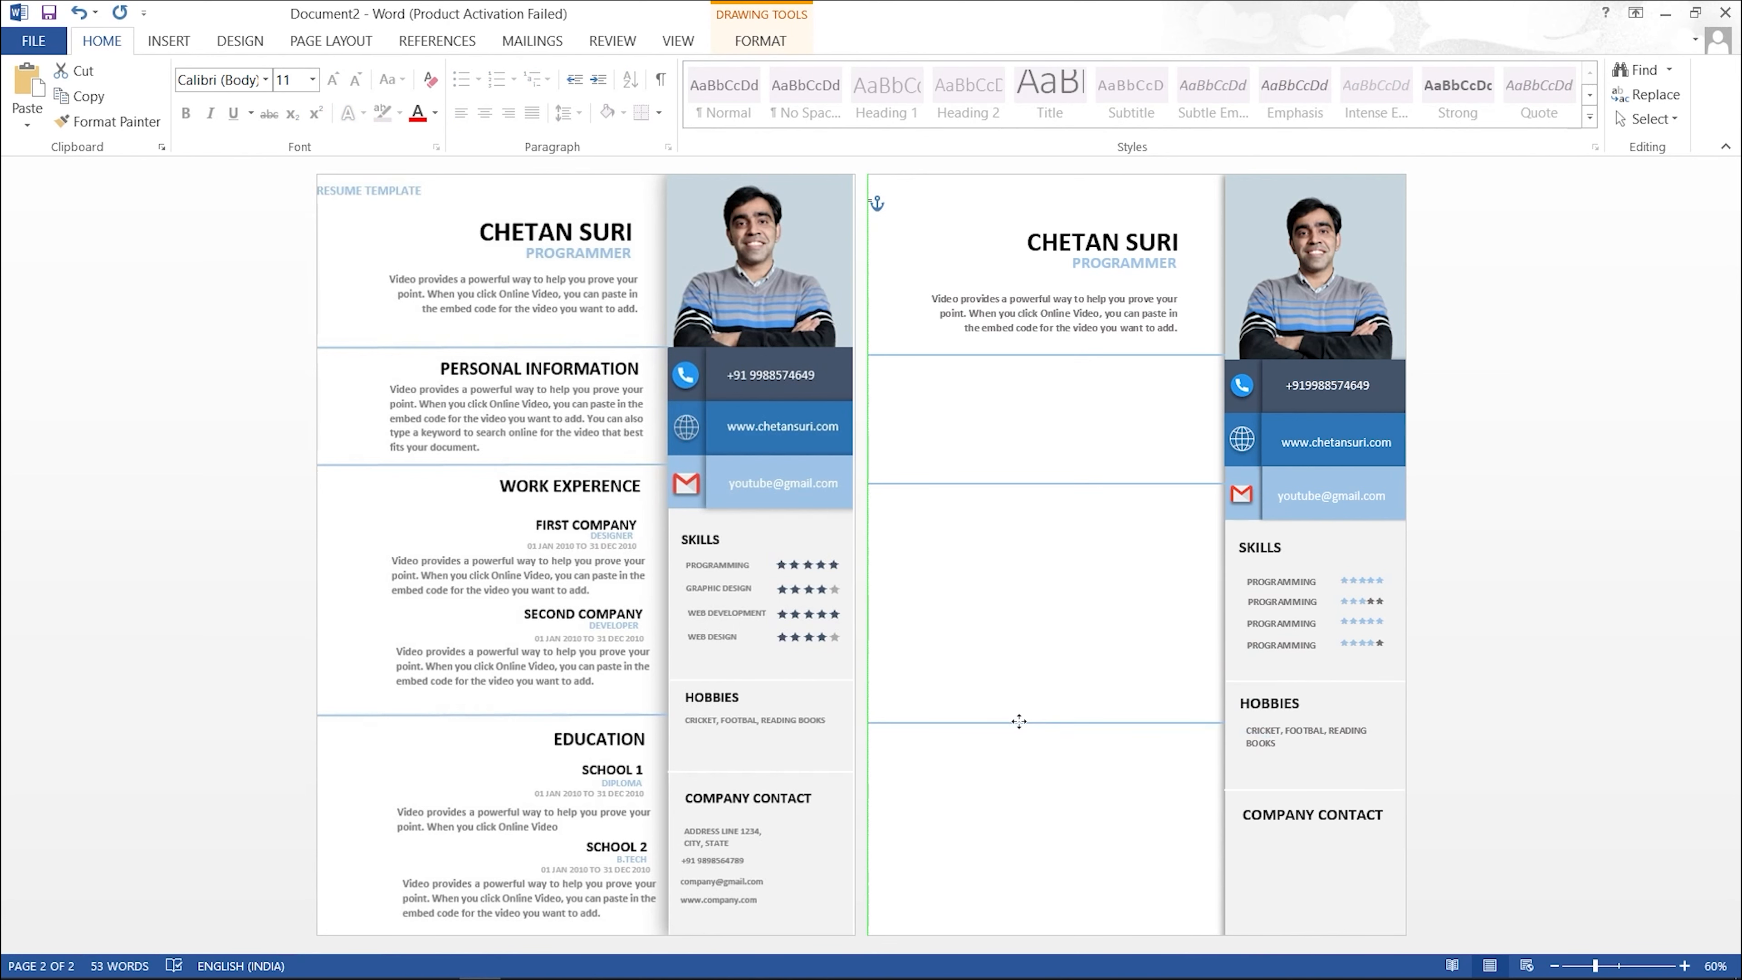
pyautogui.moveTo(1019, 719); pyautogui.dragTo(1012, 713)
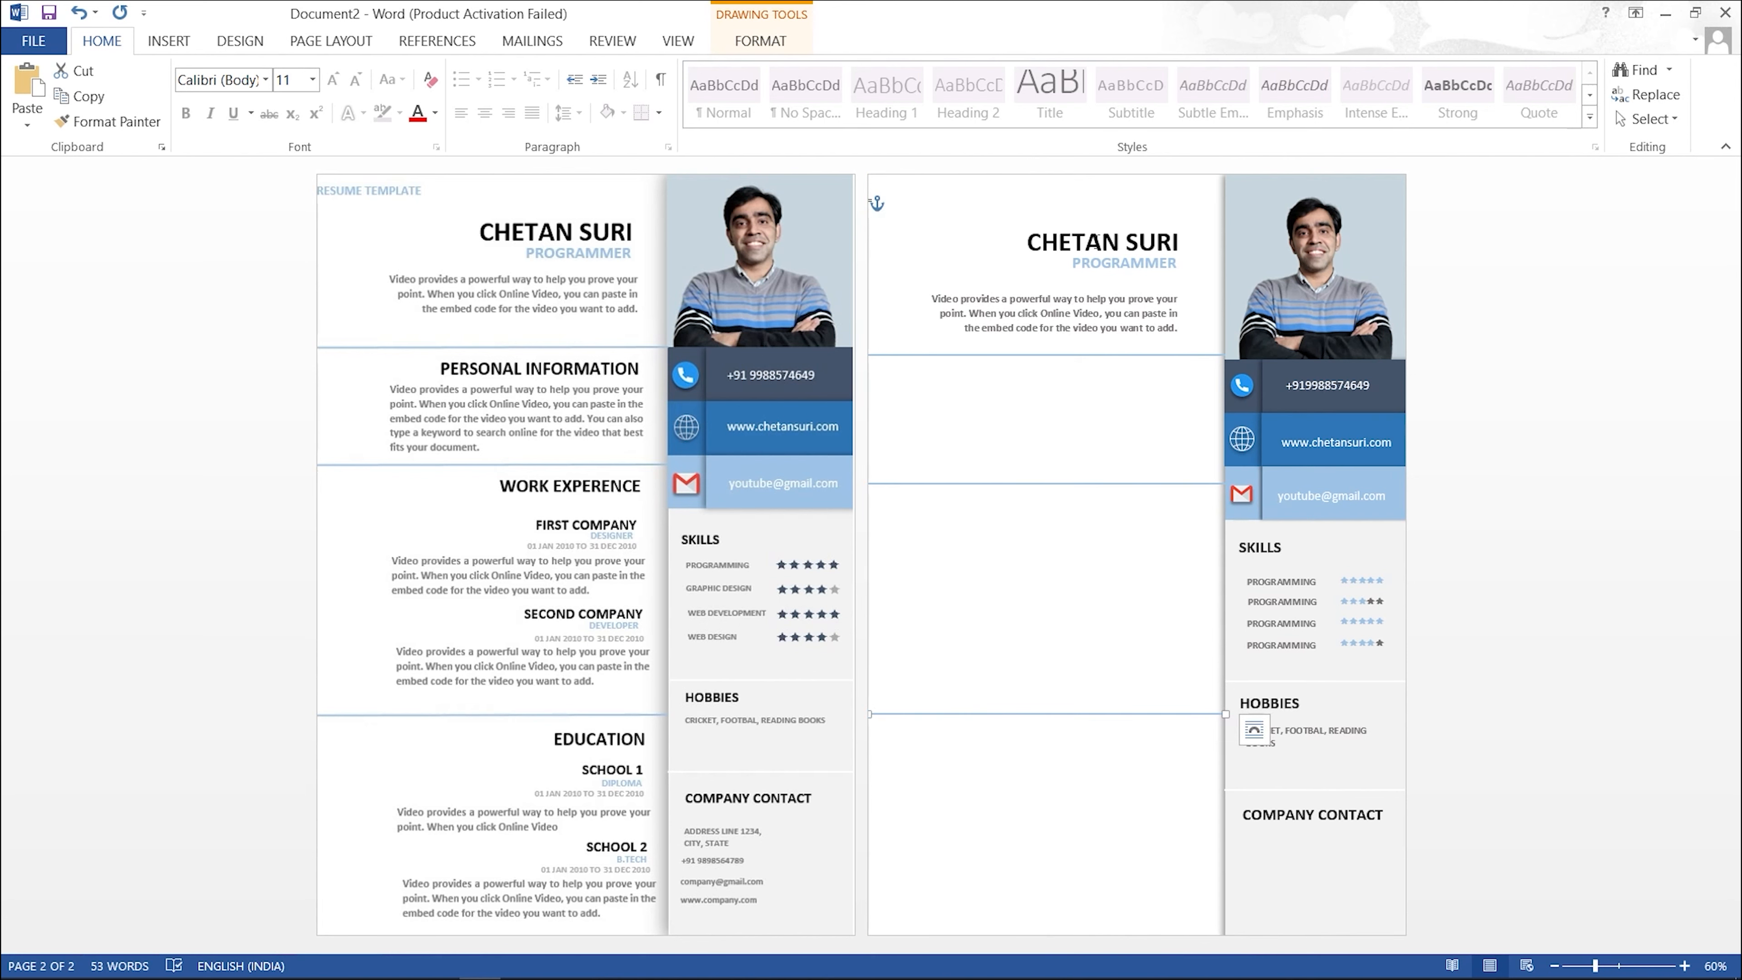
pyautogui.click(1100, 230)
# Step: Copy the name box below the first divider as a one-line 20 pt 'PERSONAL INFORMATION' heading
pyautogui.moveTo(1104, 227); pyautogui.dragTo(1108, 366)
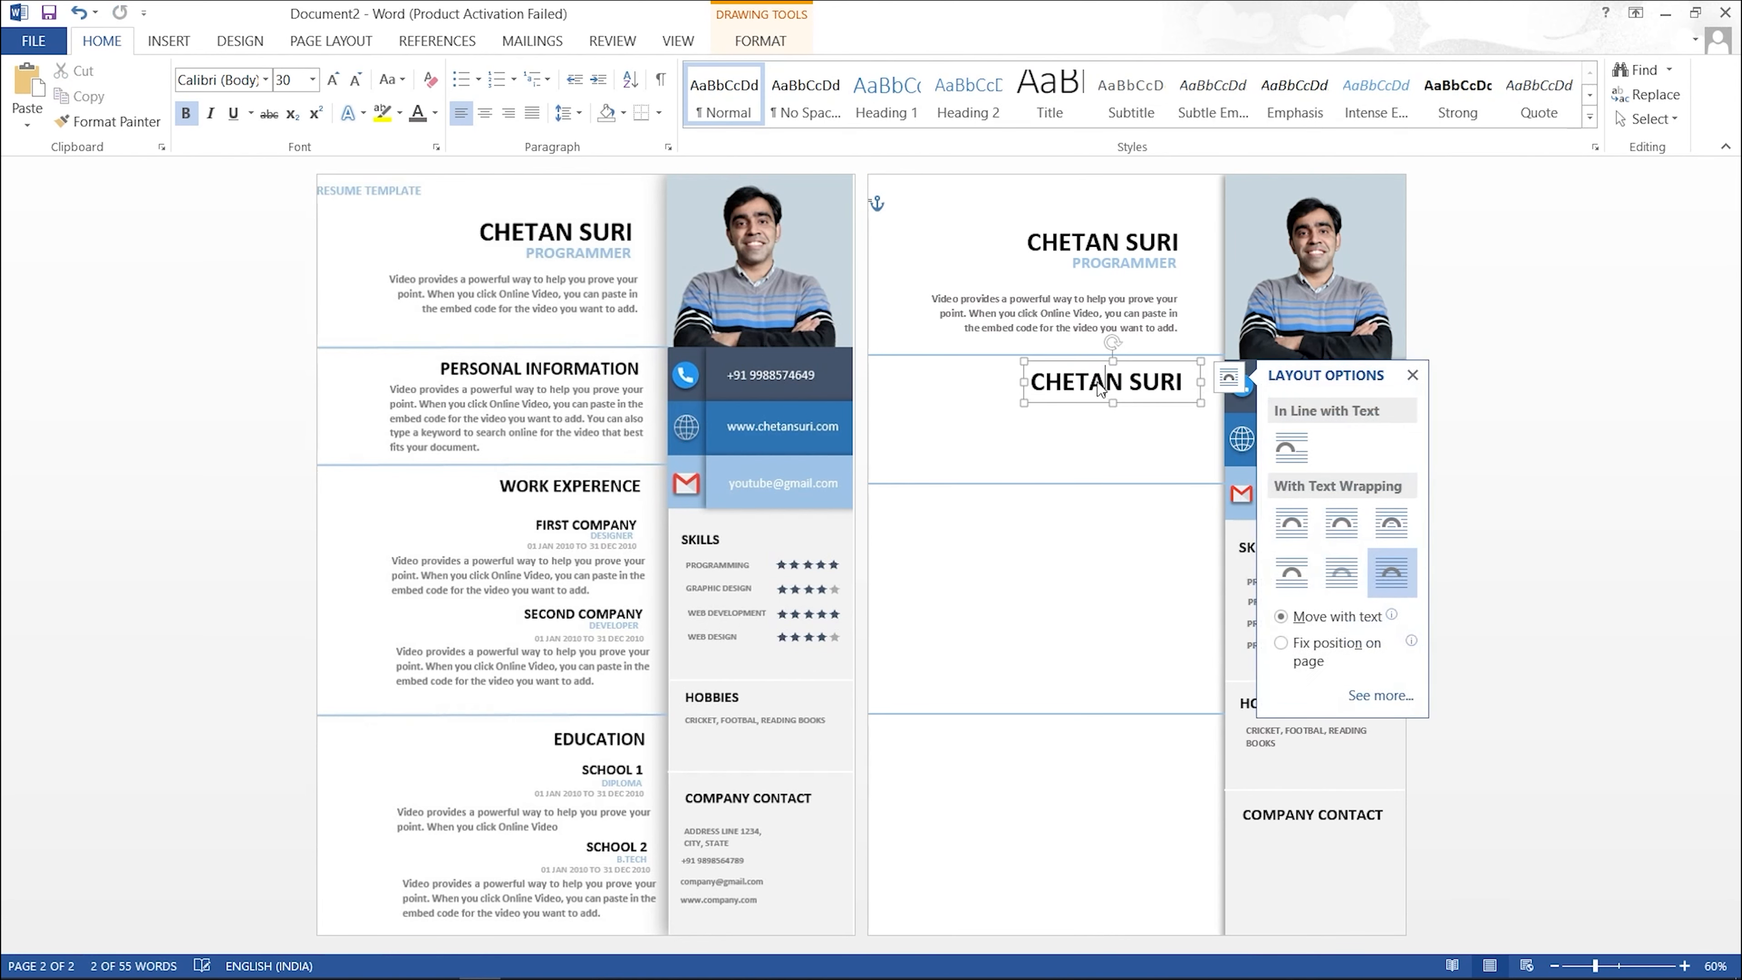
pyautogui.tripleClick(1082, 392)
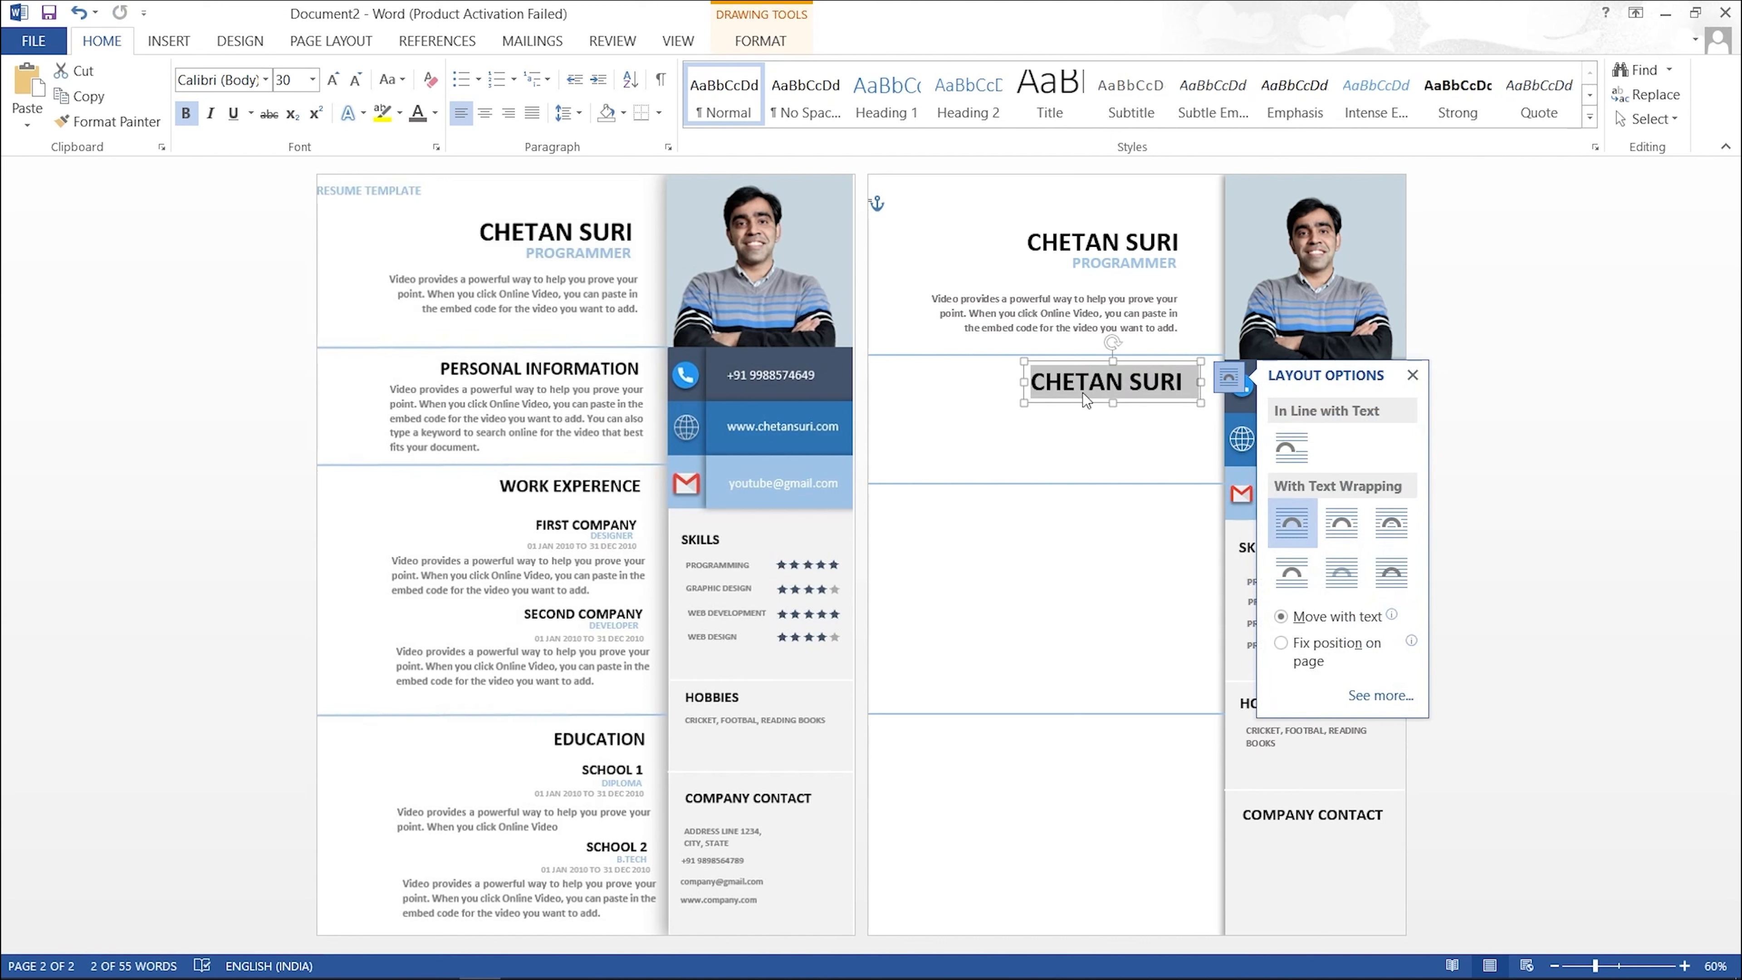
pyautogui.write('PERSONAL')
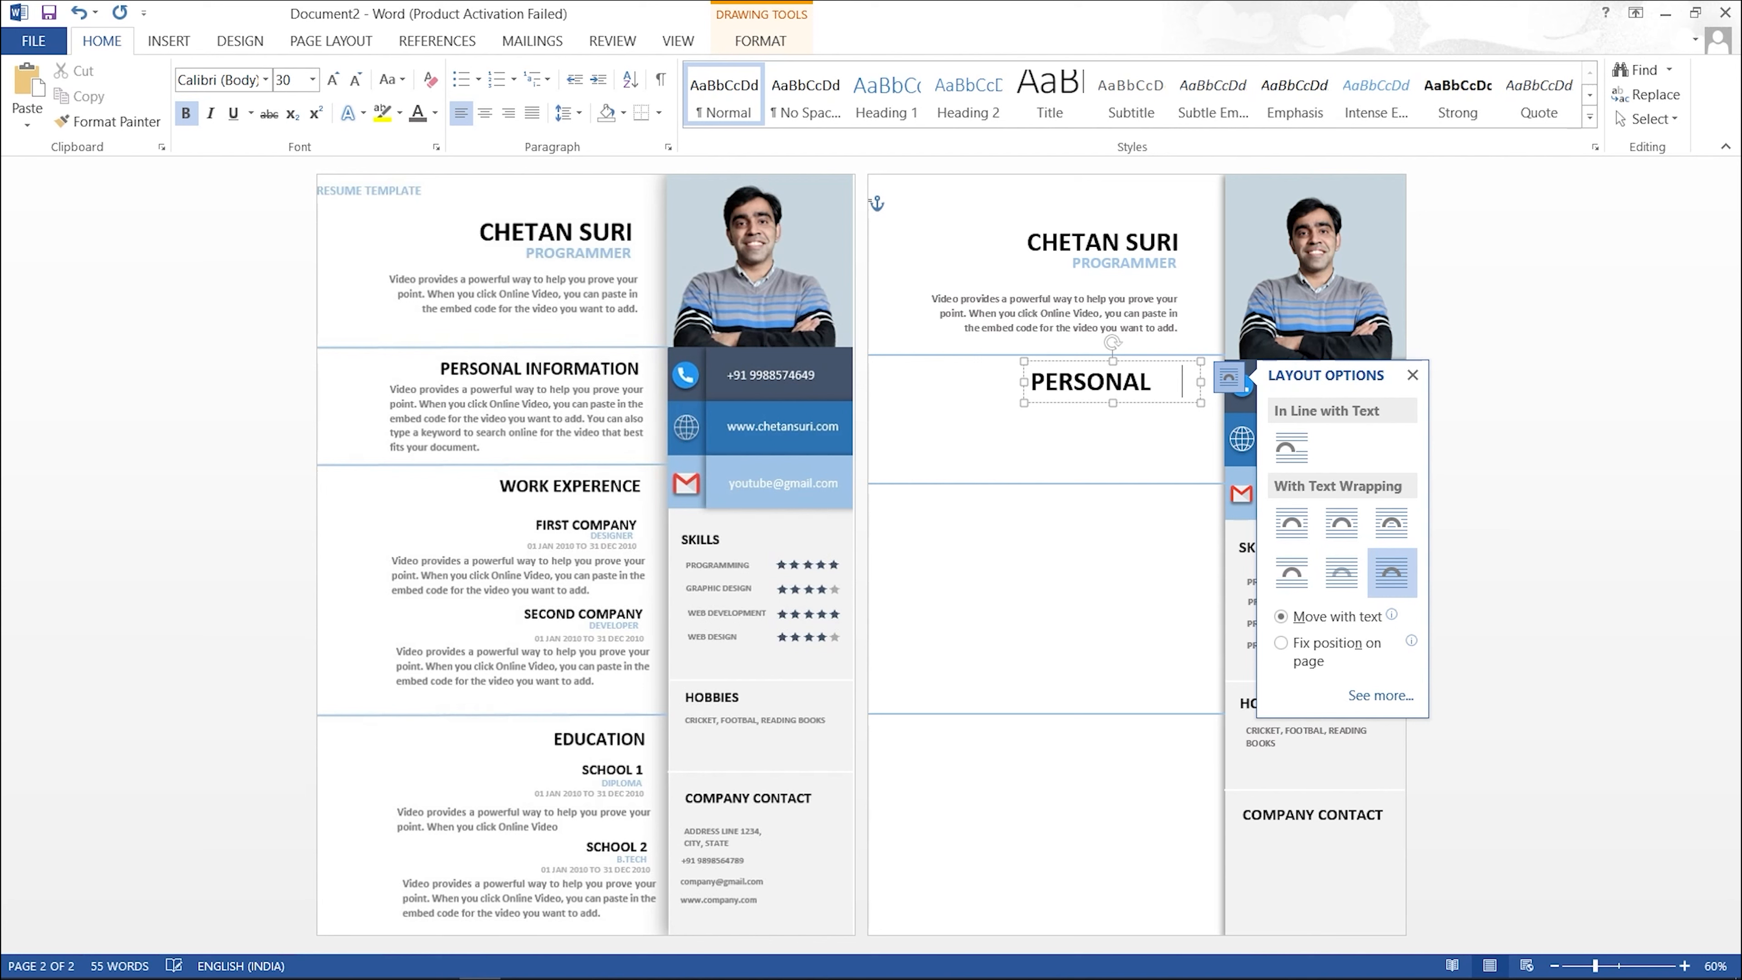
pyautogui.doubleClick(1084, 392)
pyautogui.click(356, 79)
pyautogui.click(357, 79)
pyautogui.click(356, 80)
pyautogui.click(356, 79)
pyautogui.click(357, 79)
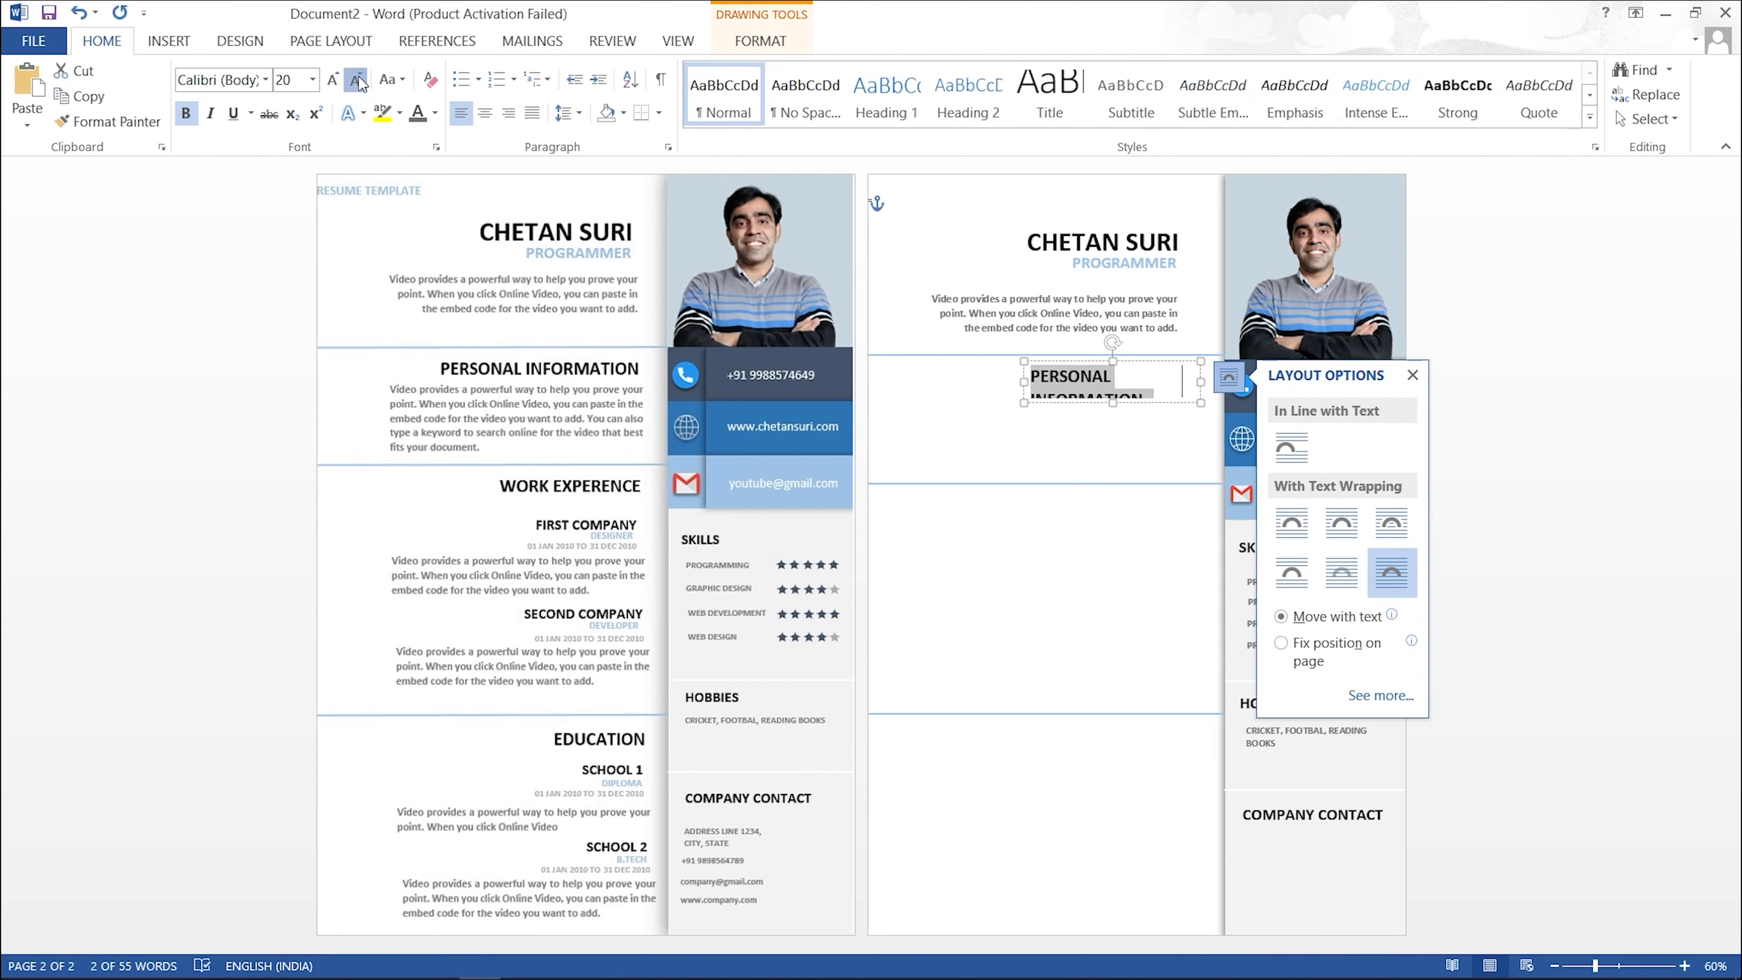
pyautogui.click(356, 80)
pyautogui.moveTo(1024, 381); pyautogui.dragTo(1002, 382)
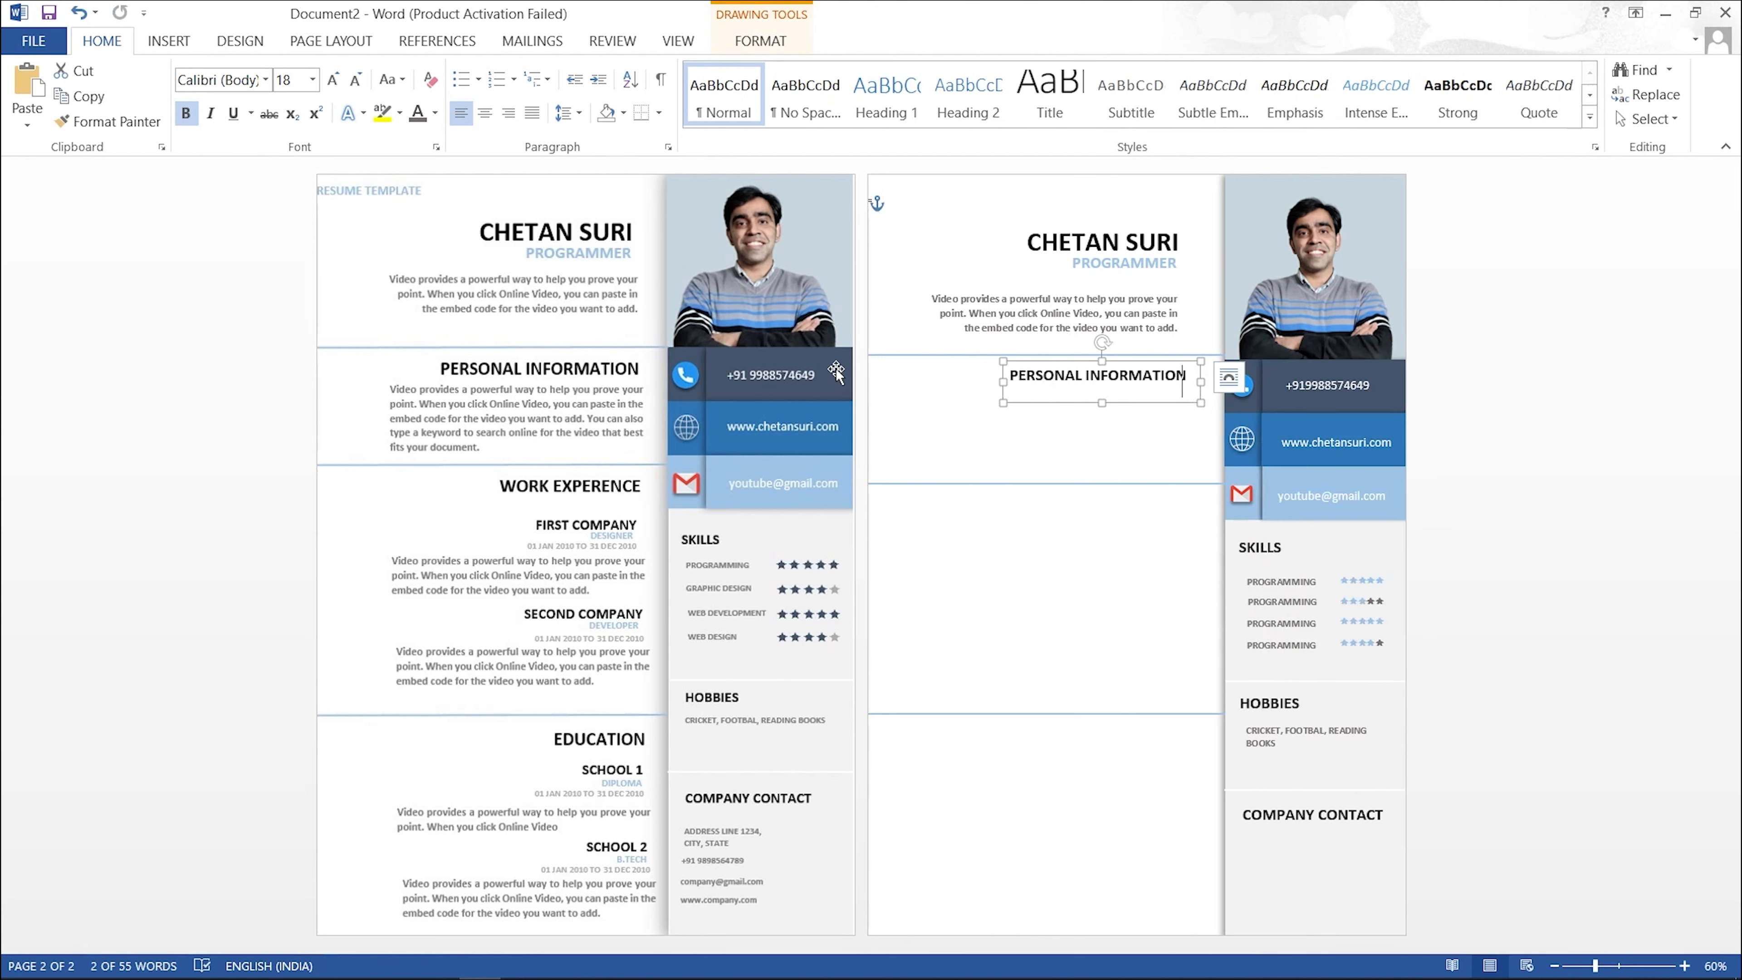
pyautogui.click(332, 79)
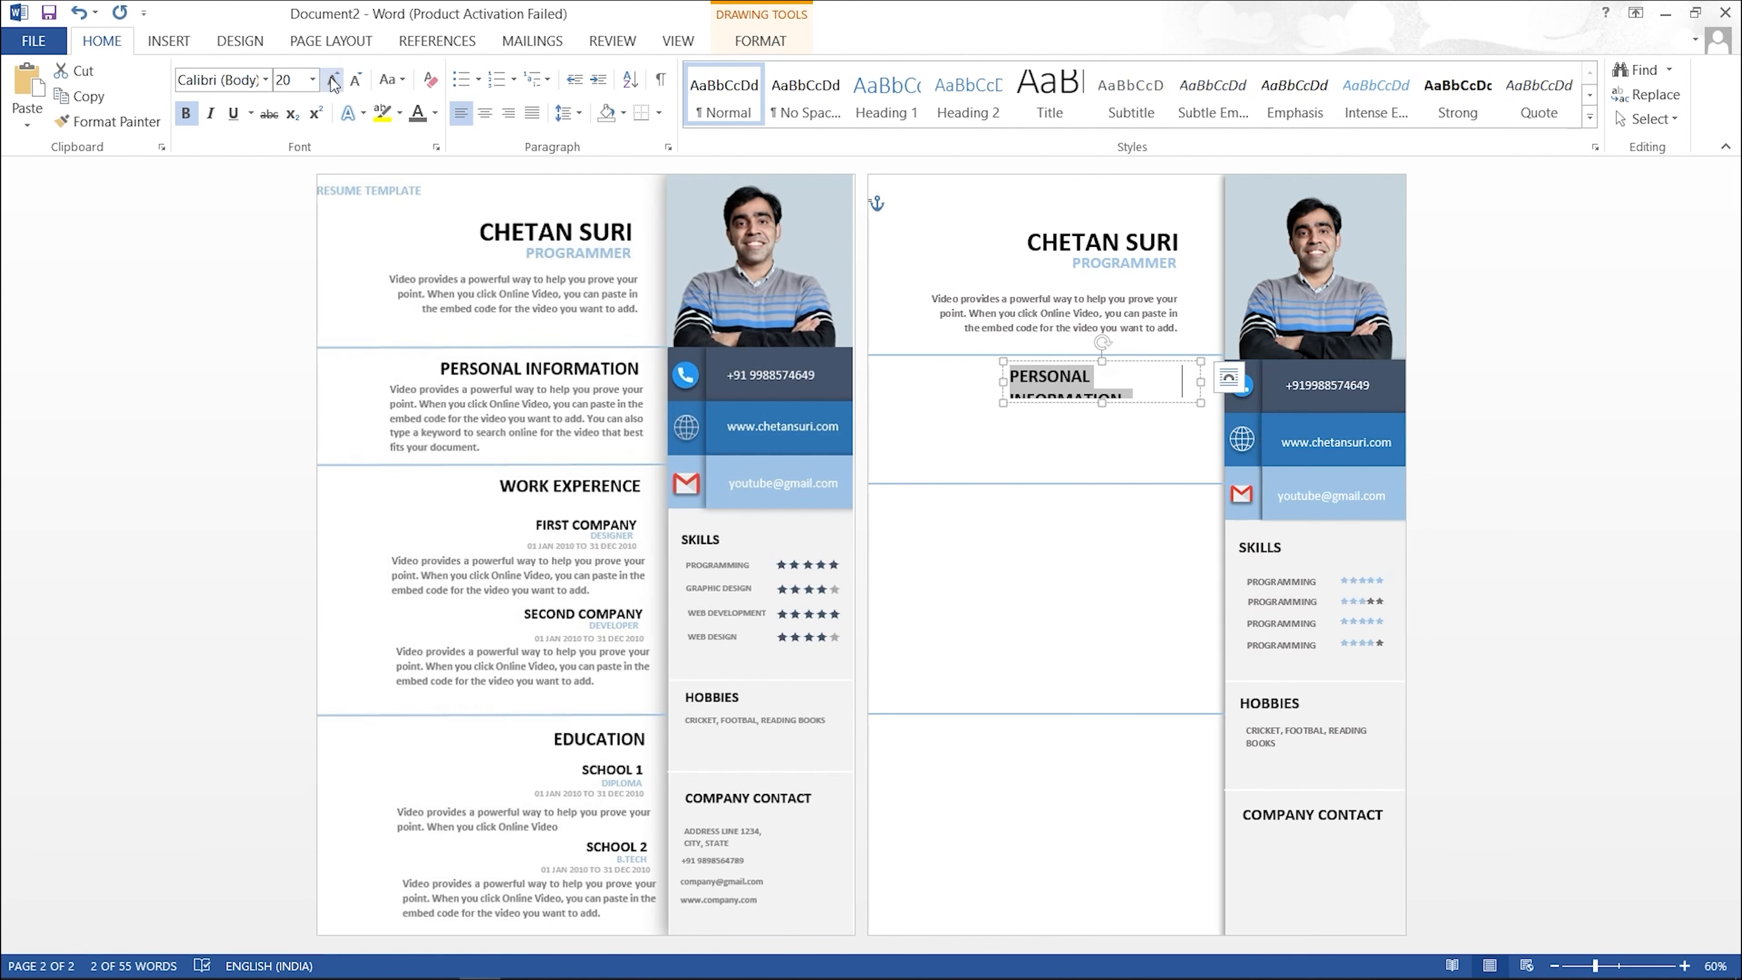
pyautogui.moveTo(1003, 380); pyautogui.dragTo(992, 380)
pyautogui.moveTo(1200, 381); pyautogui.dragTo(1212, 383)
pyautogui.click(1190, 447)
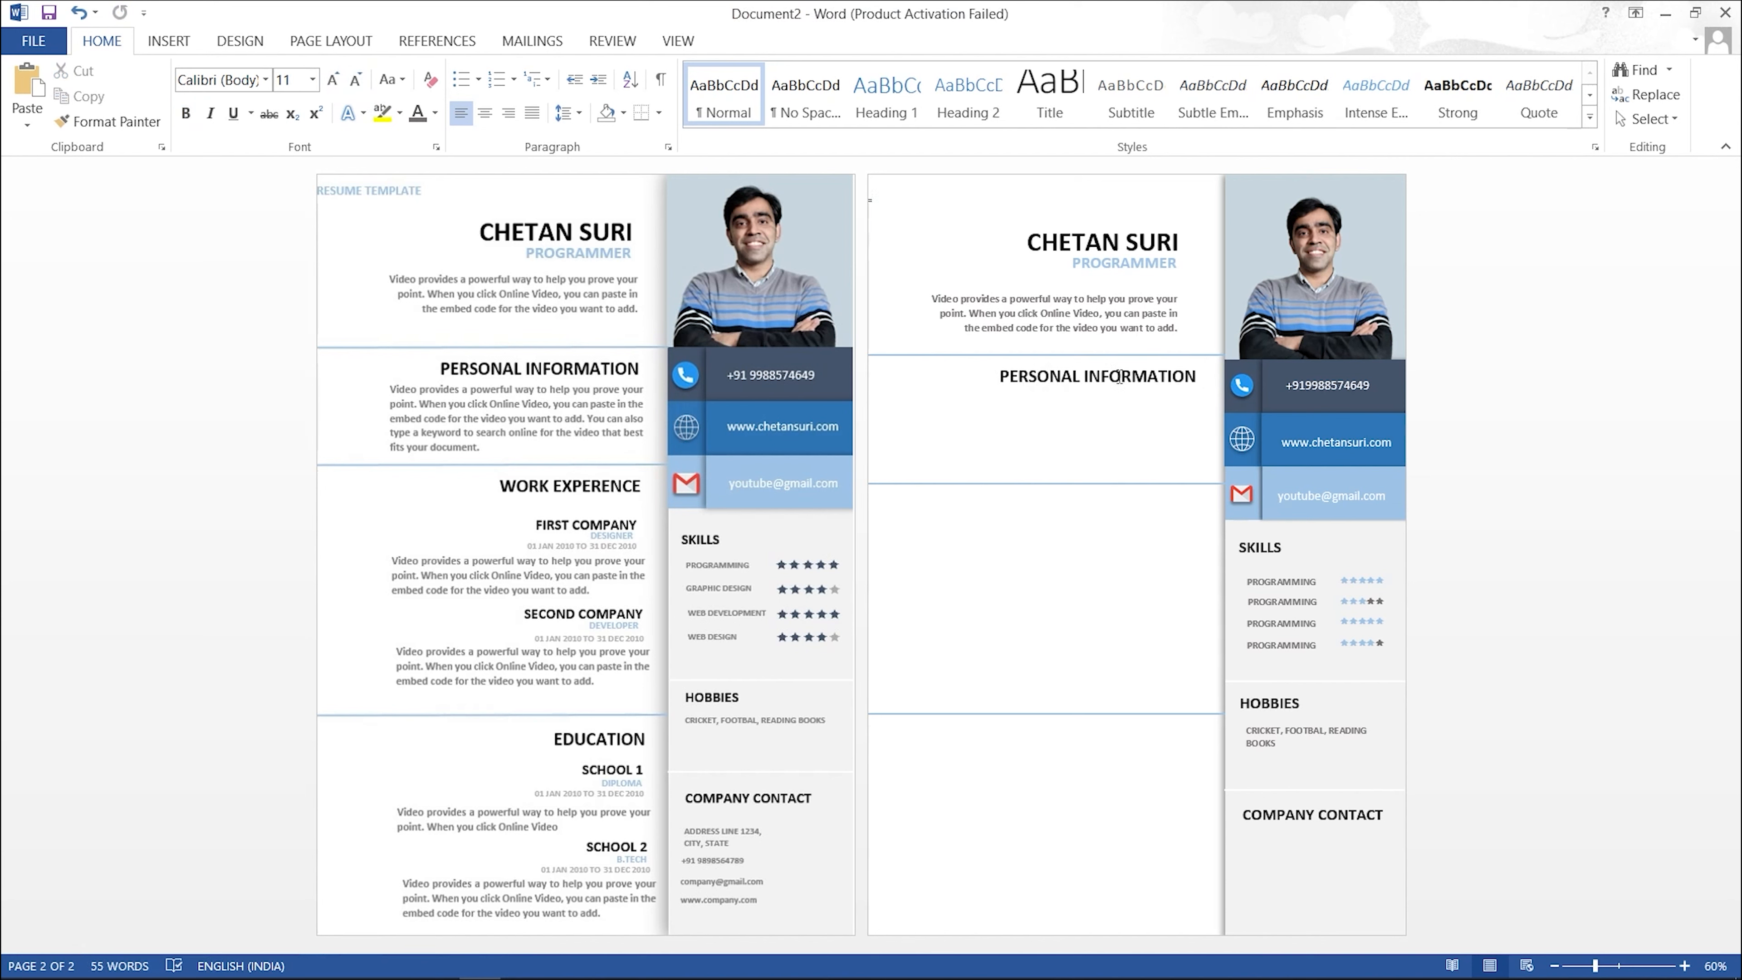
# Step: Ctrl-drag copies of the PERSONAL INFORMATION heading further down the page
pyautogui.click(1117, 374)
pyautogui.moveTo(1116, 374)
pyautogui.mouseDown()
pyautogui.moveTo(1108, 738)
pyautogui.moveTo(1122, 727)
pyautogui.mouseUp()
pyautogui.click(1118, 501)
# Step: Retype the lowest heading copy as 'EDUCATION' and right-align it
pyautogui.tripleClick(1194, 745)
pyautogui.write('EDUCATION')
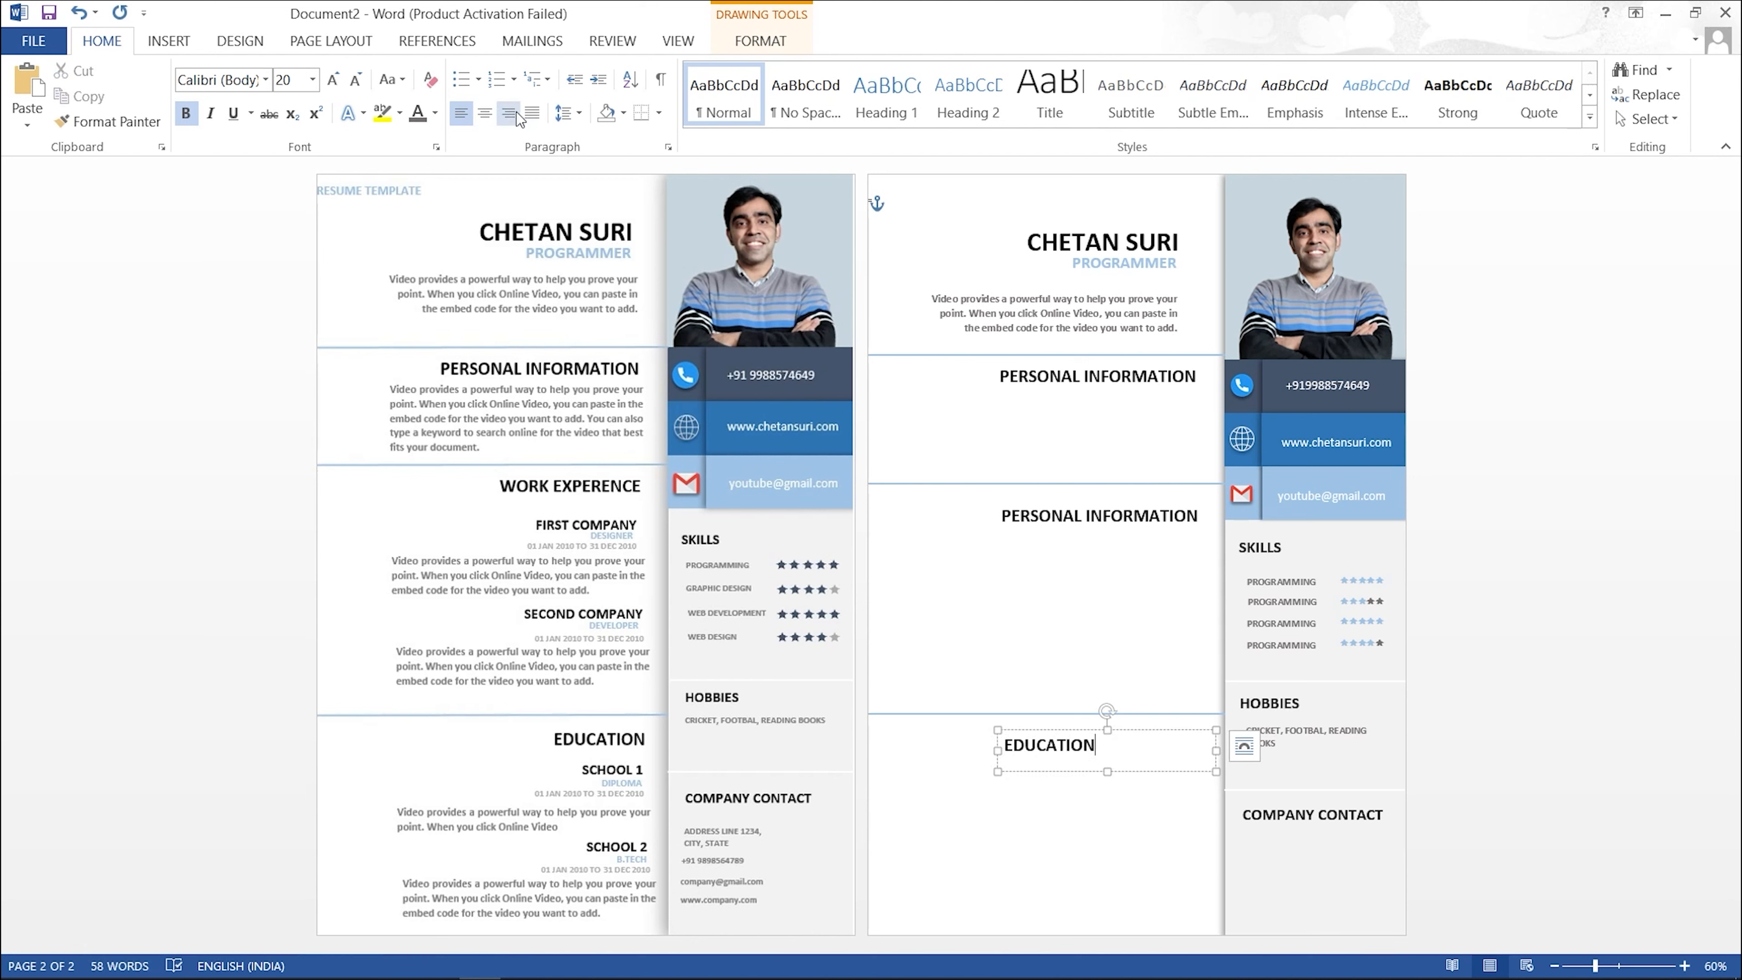
pyautogui.click(516, 112)
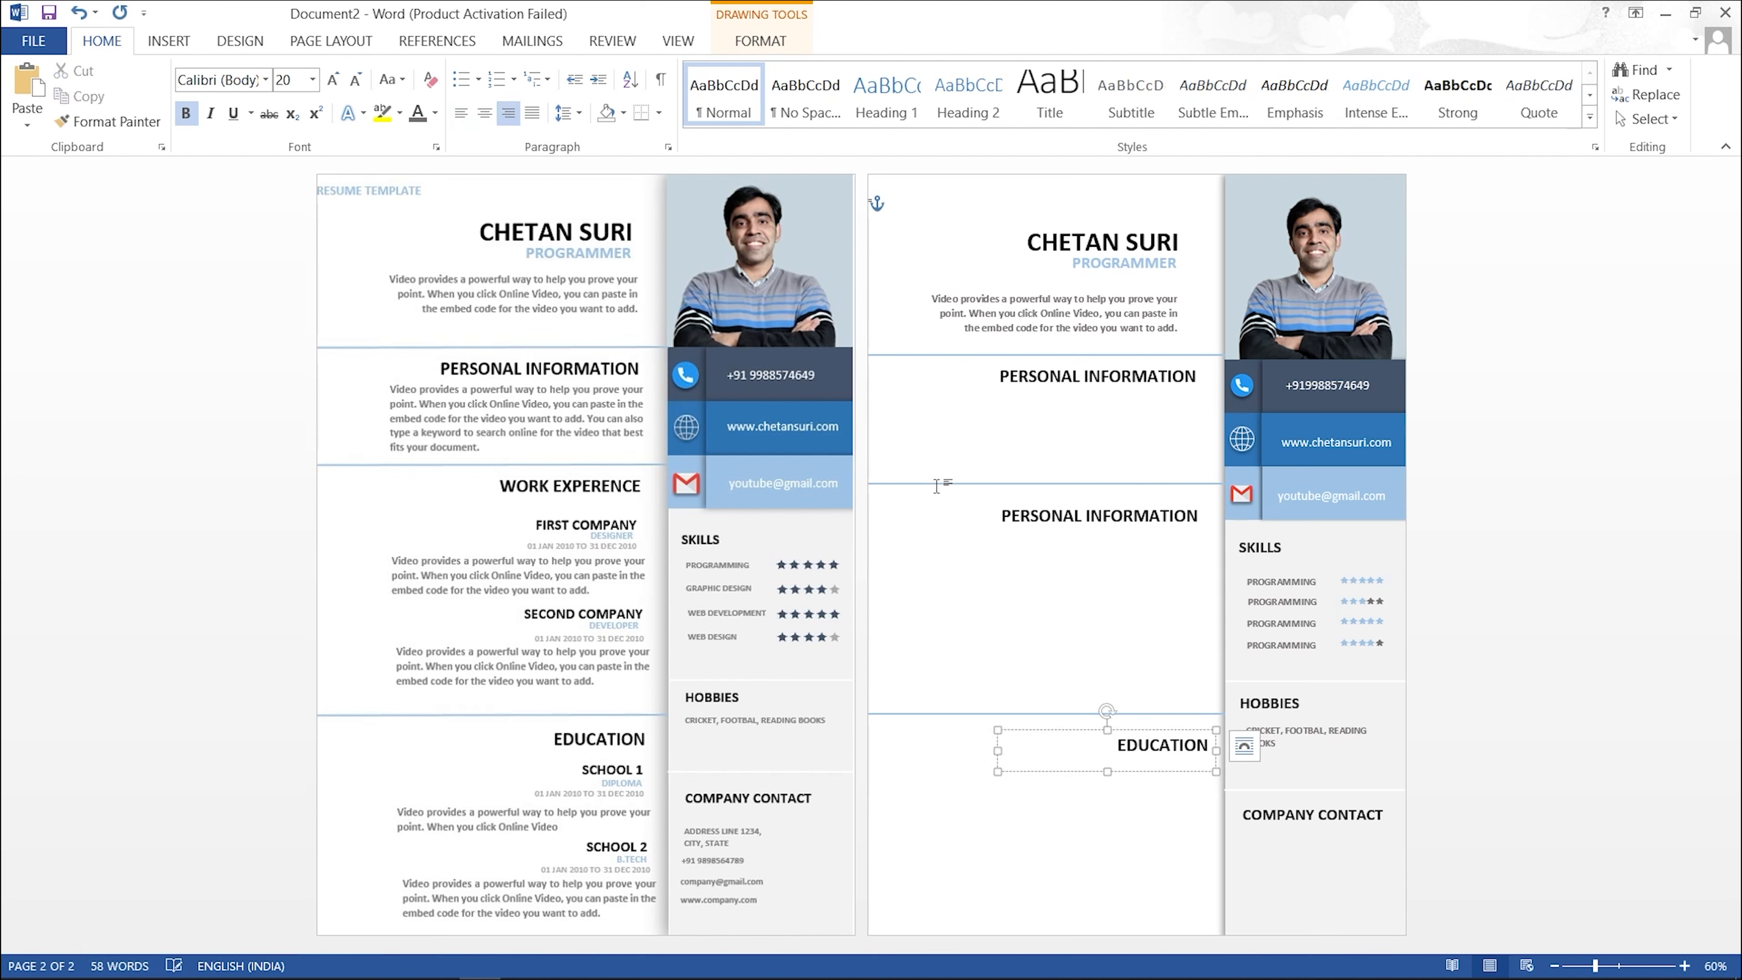
# Step: Retype the middle heading copy as the work experience heading, right-align it, and fix a typo
pyautogui.click(1100, 515)
pyautogui.hotkey('ctrl', 'a')
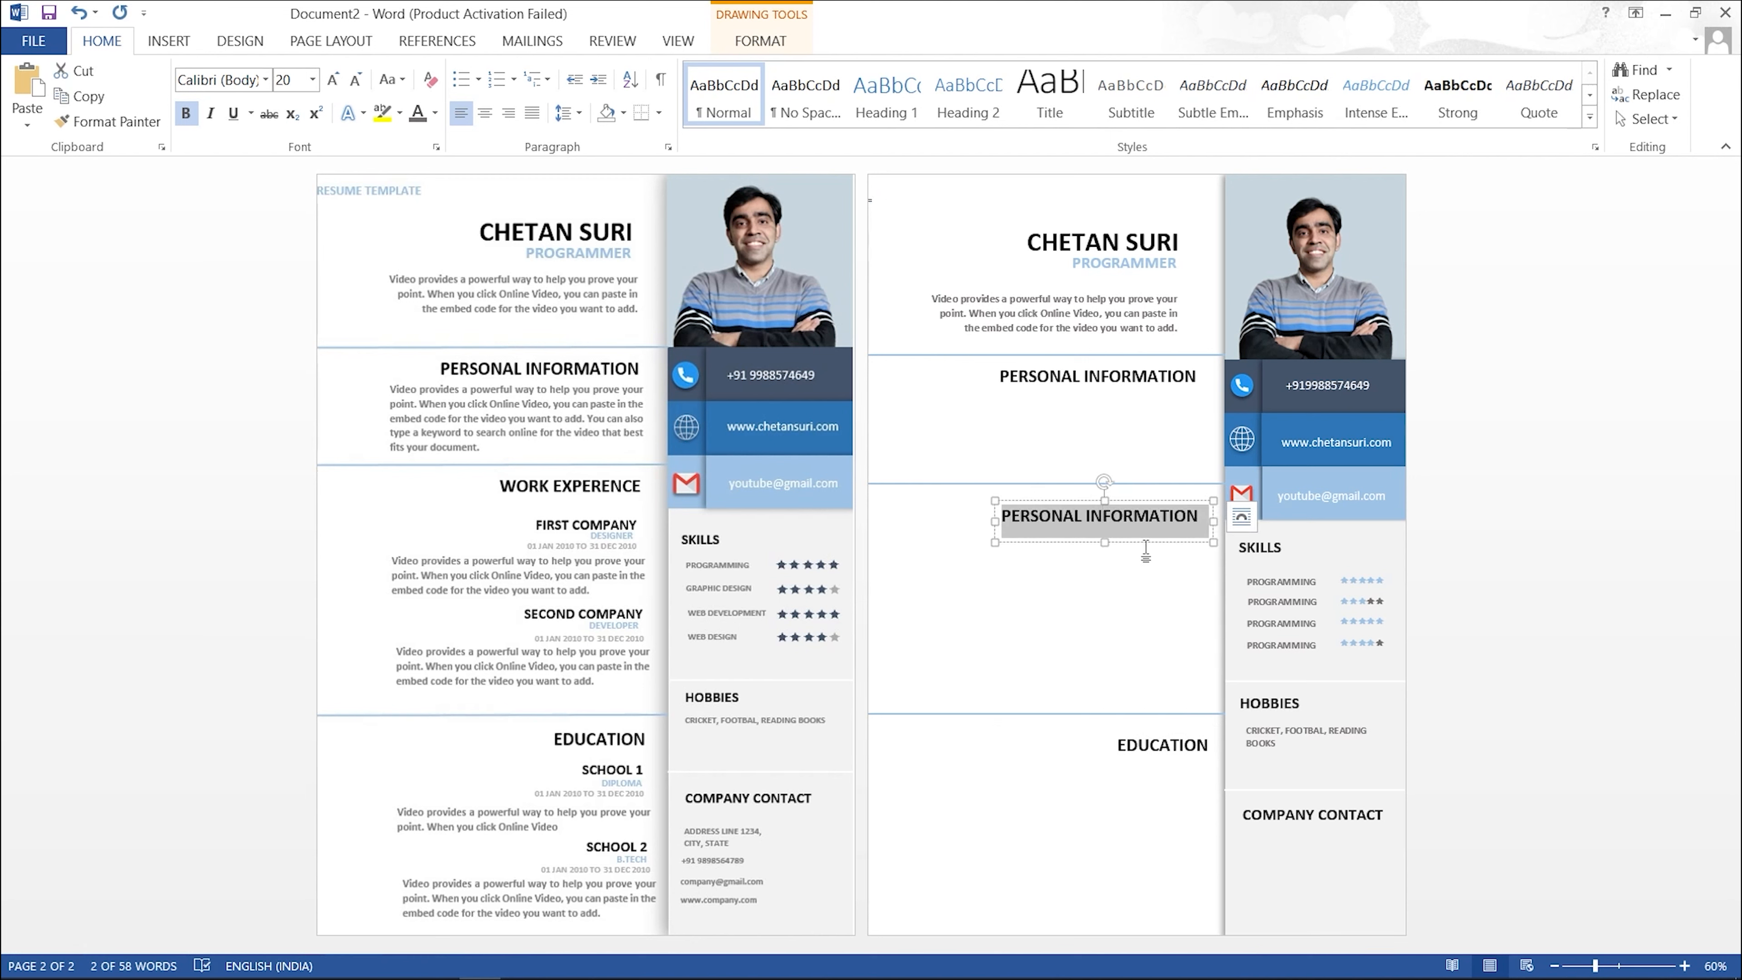
pyautogui.write('WORK EX')
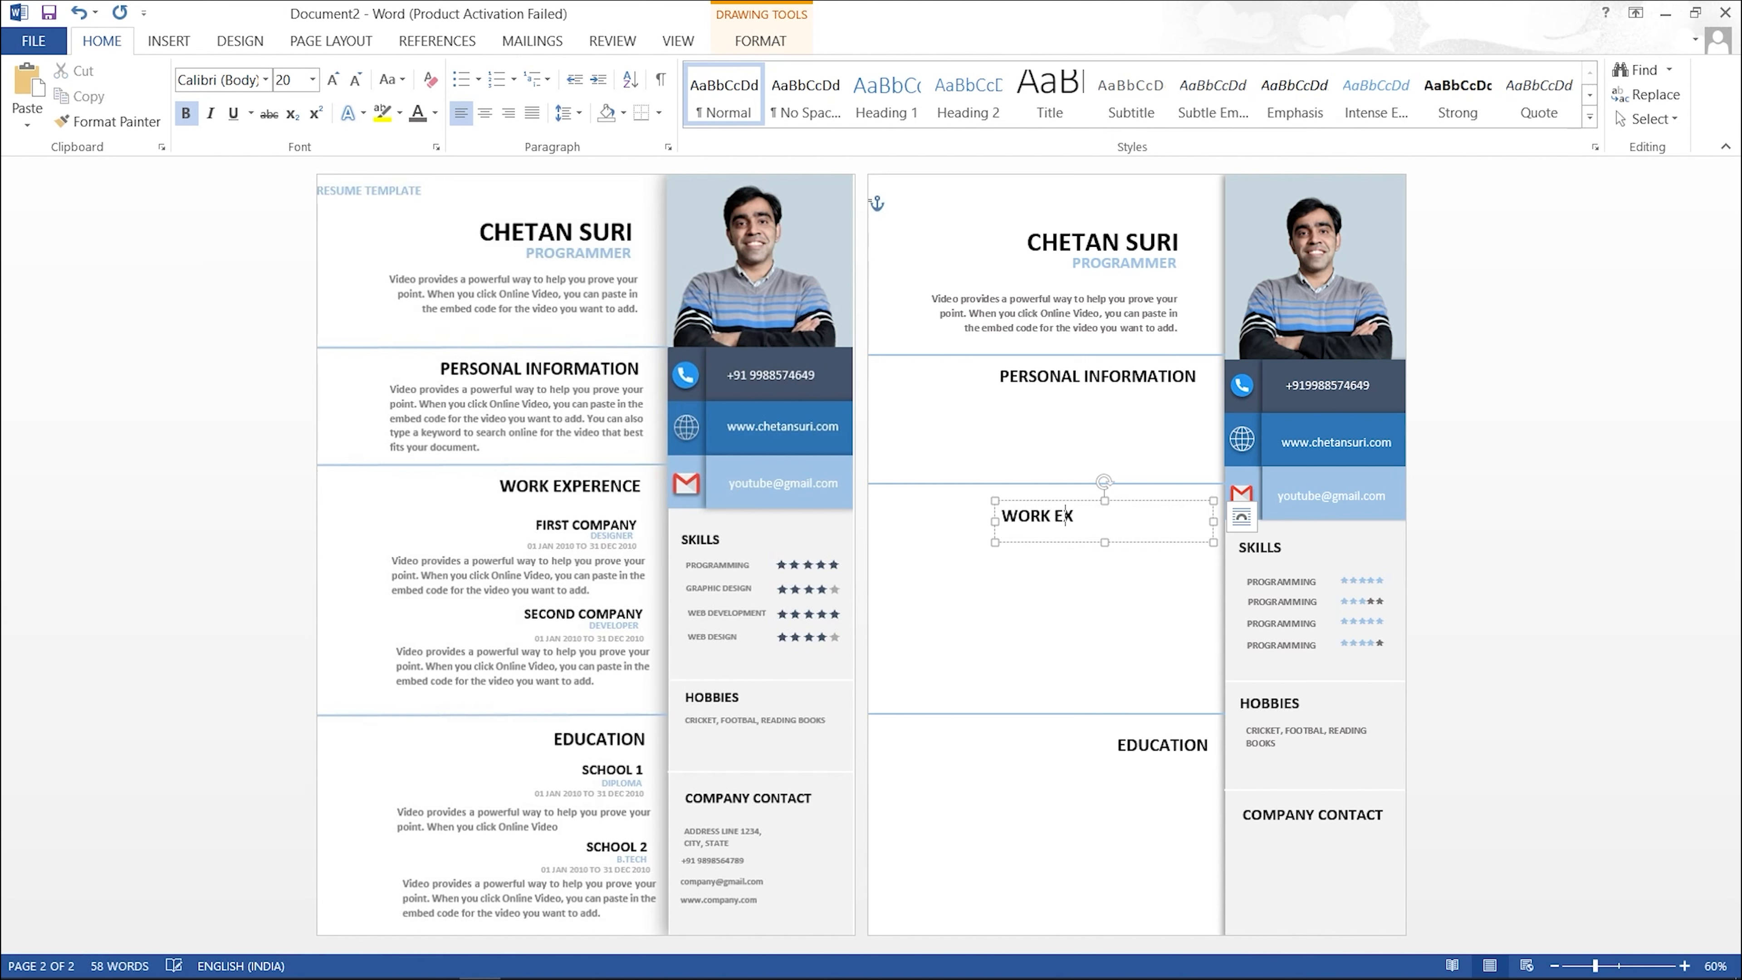
pyautogui.write('PERECNE')
pyautogui.click(1123, 601)
pyautogui.click(1103, 518)
pyautogui.click(508, 113)
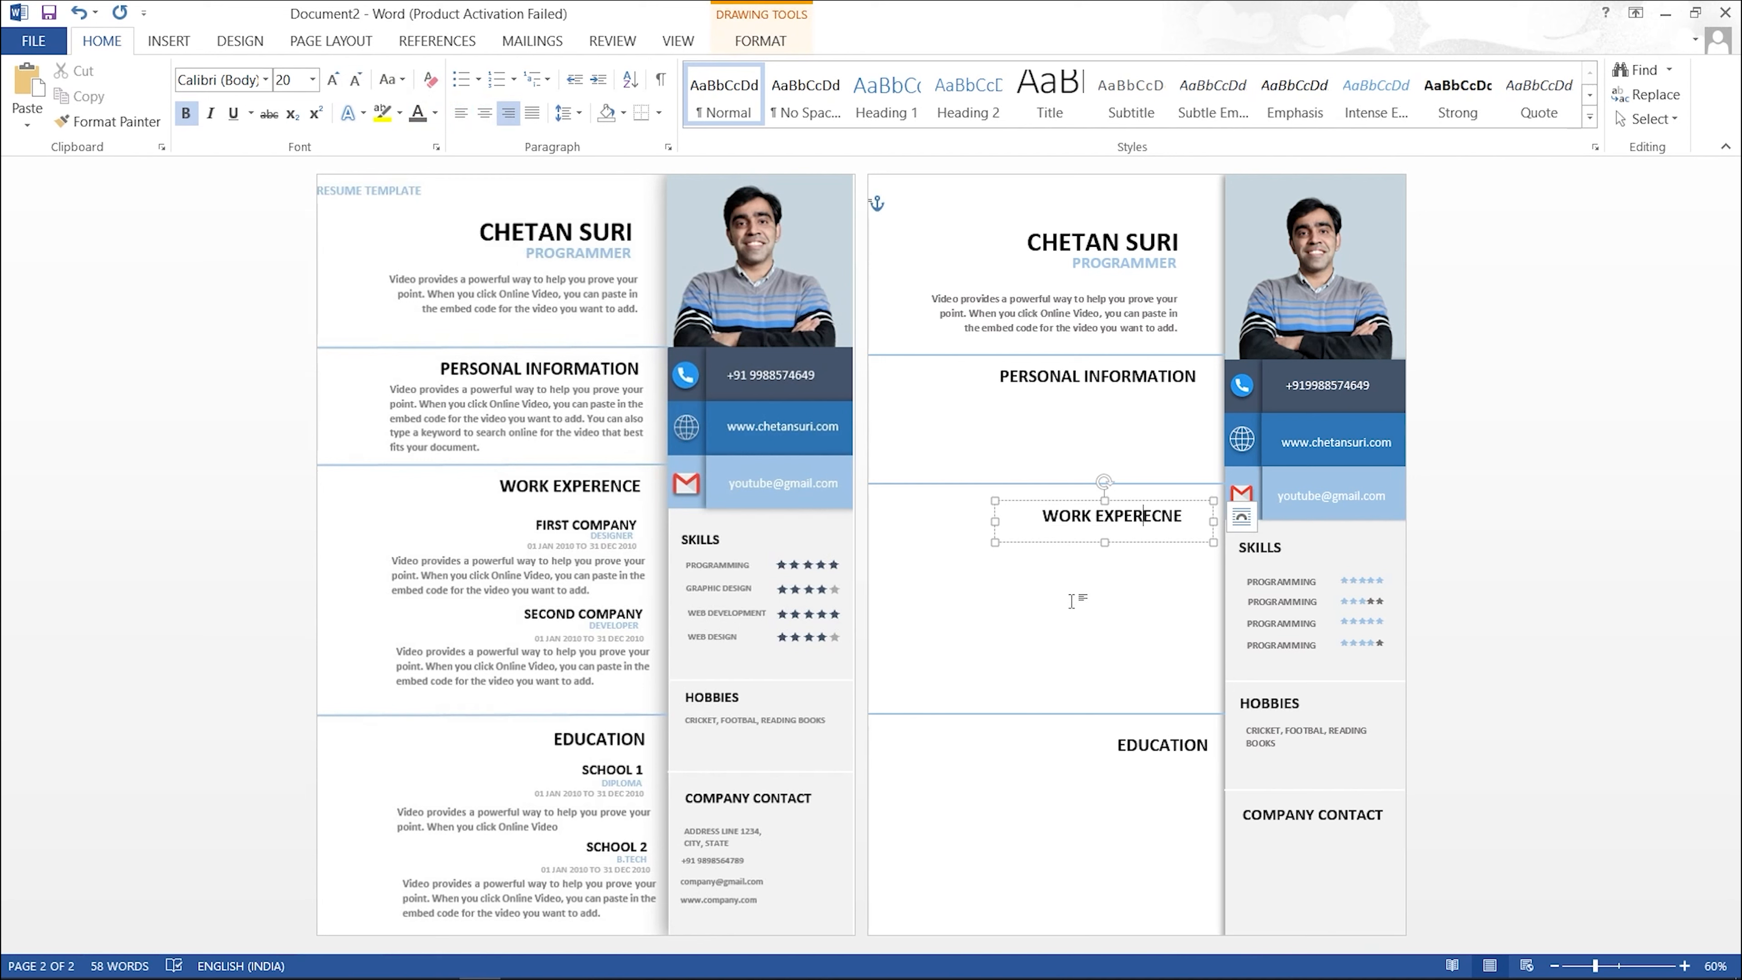
pyautogui.press('BackSpace')
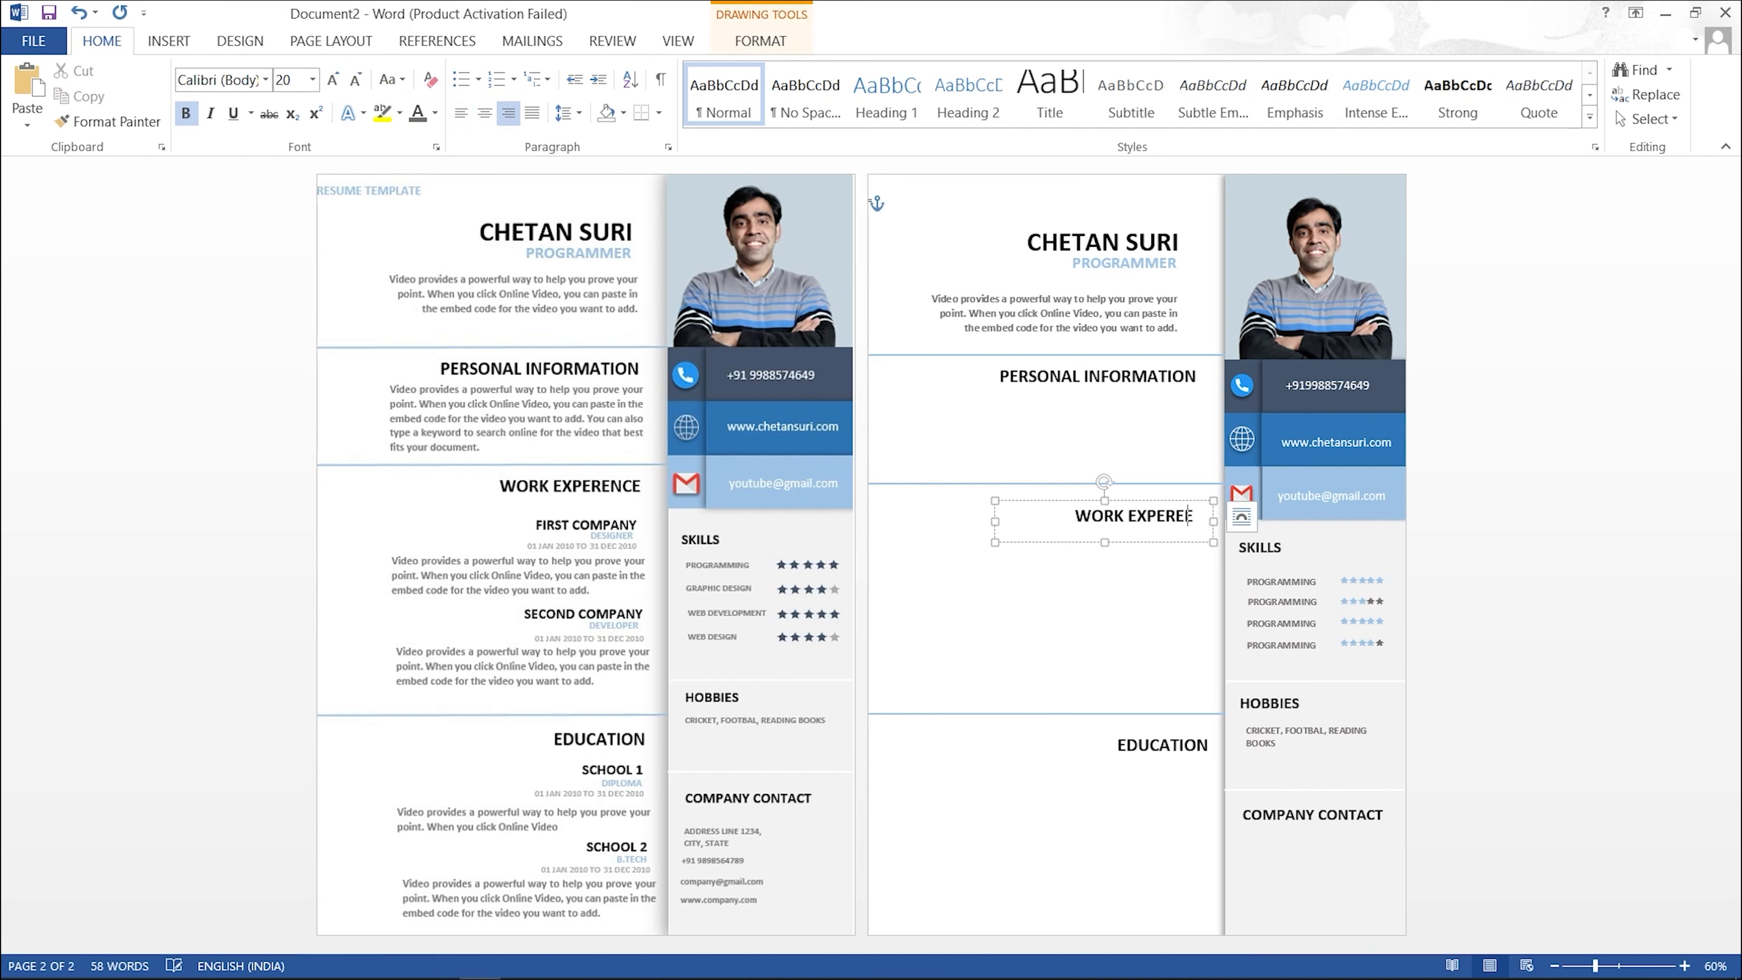
pyautogui.write('C')
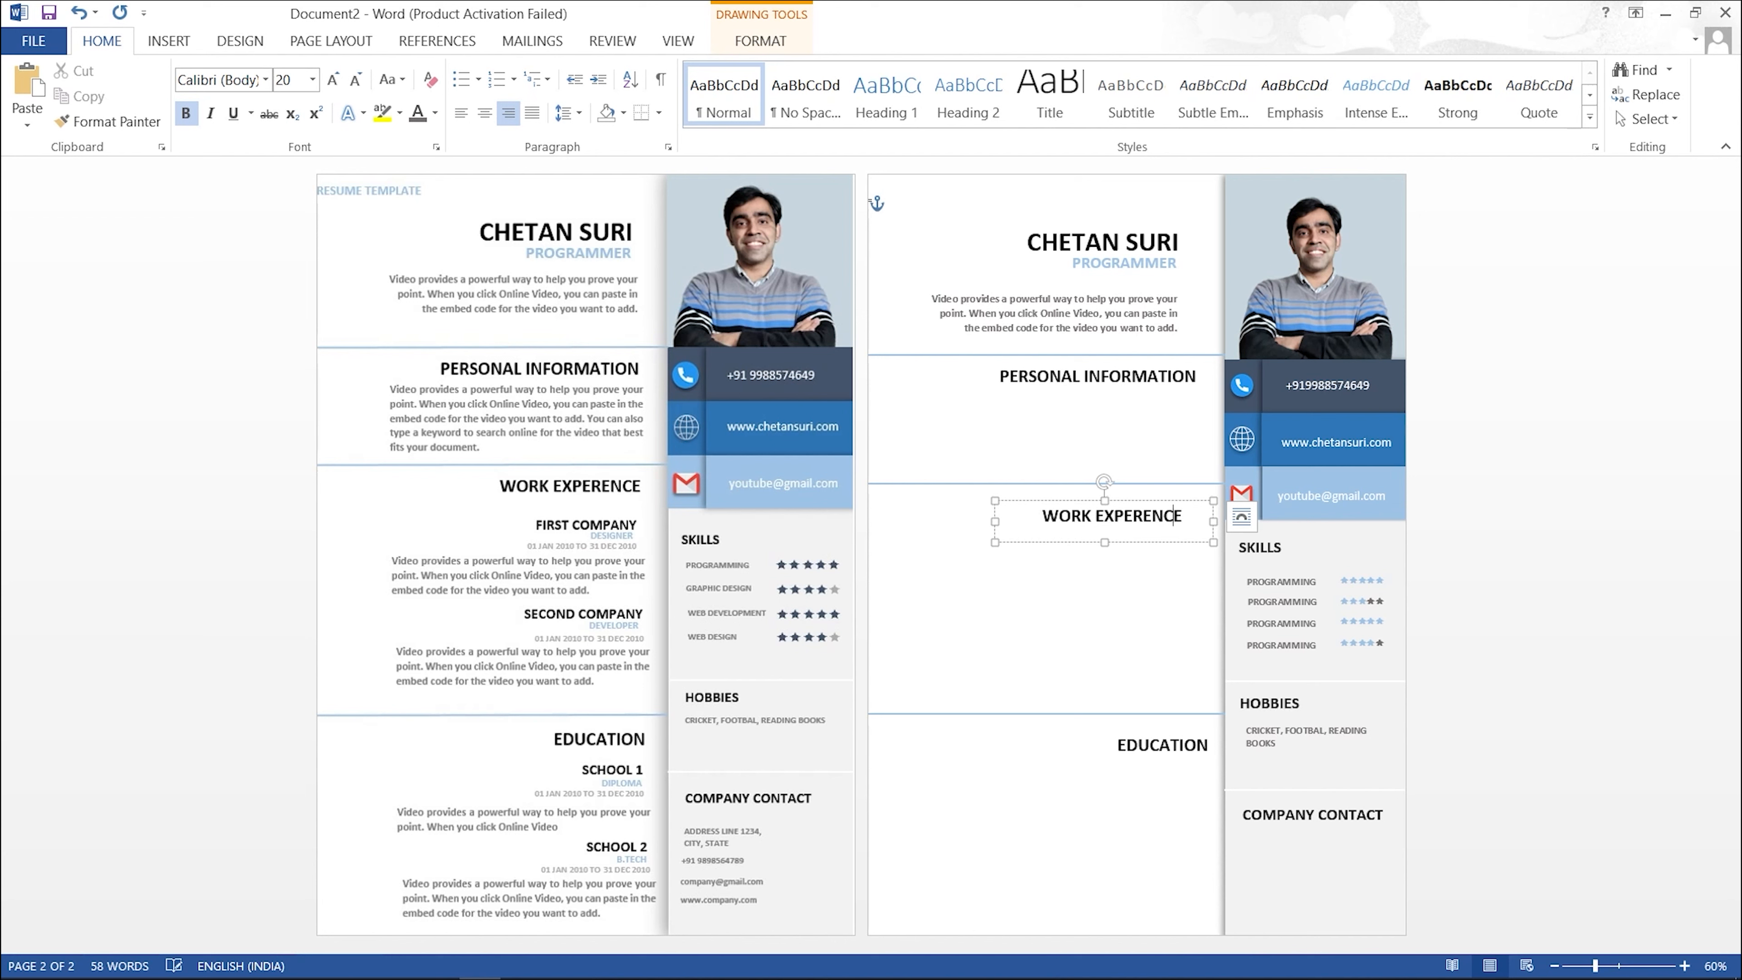
pyautogui.click(1159, 599)
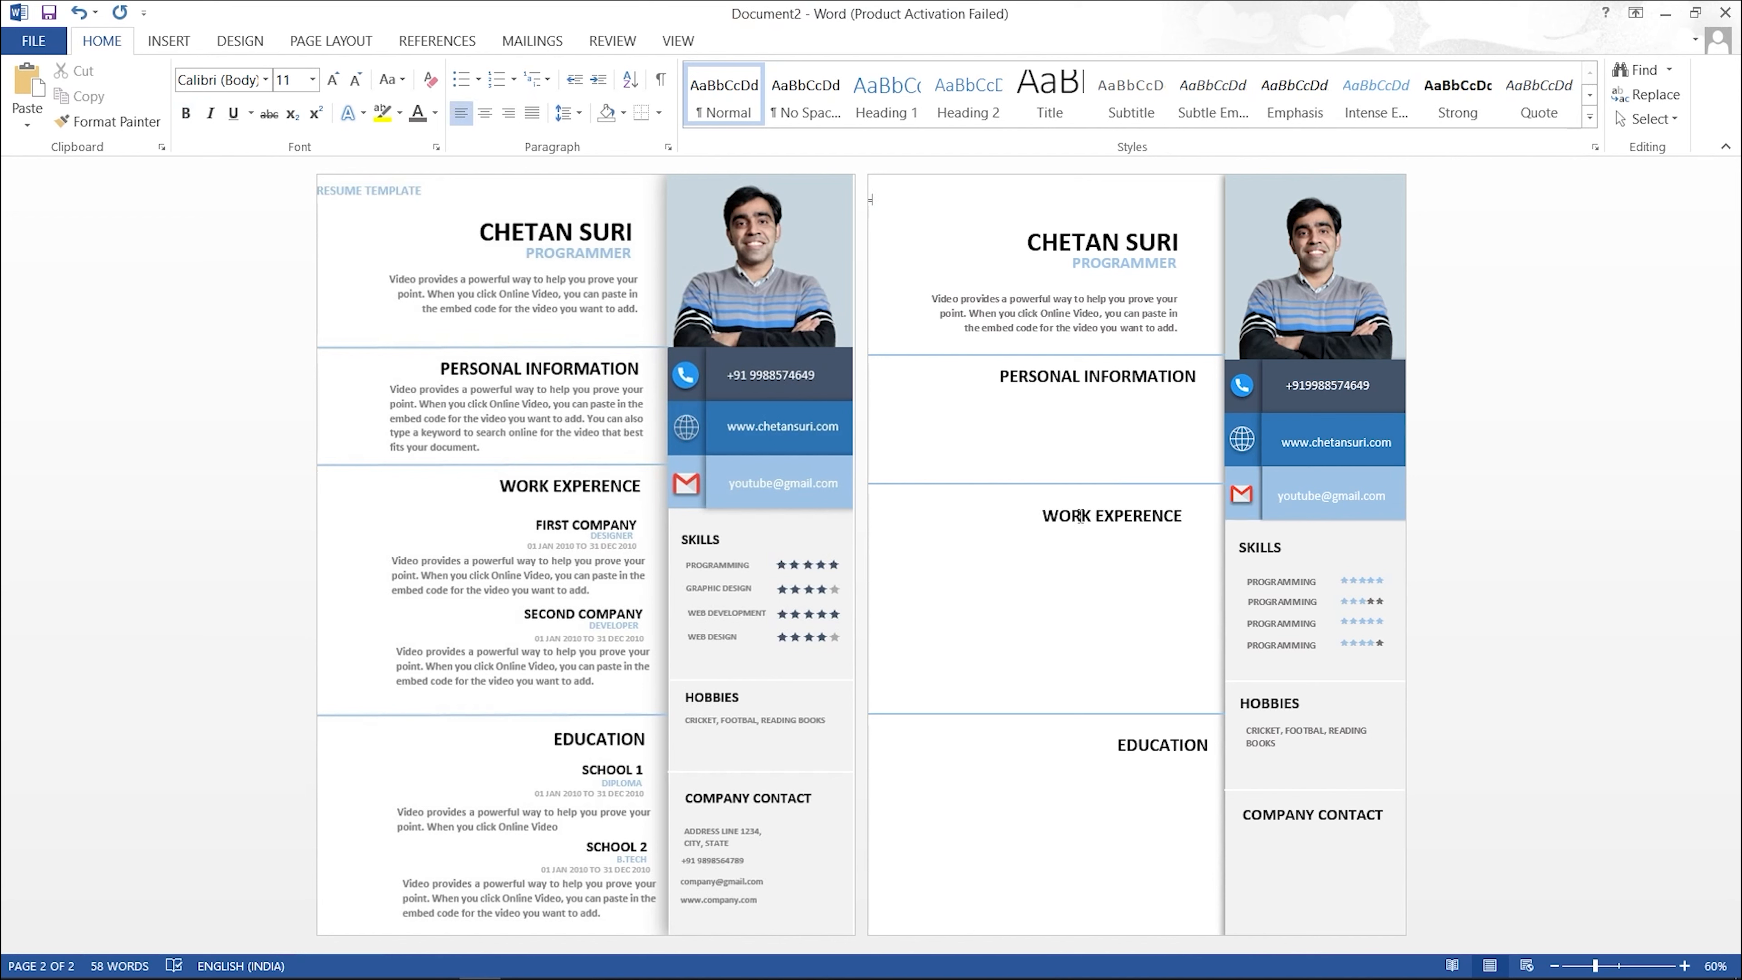
# Step: Narrow the EDUCATION box and shift the work experience box right to align under PERSONAL INFORMATION
pyautogui.click(1124, 515)
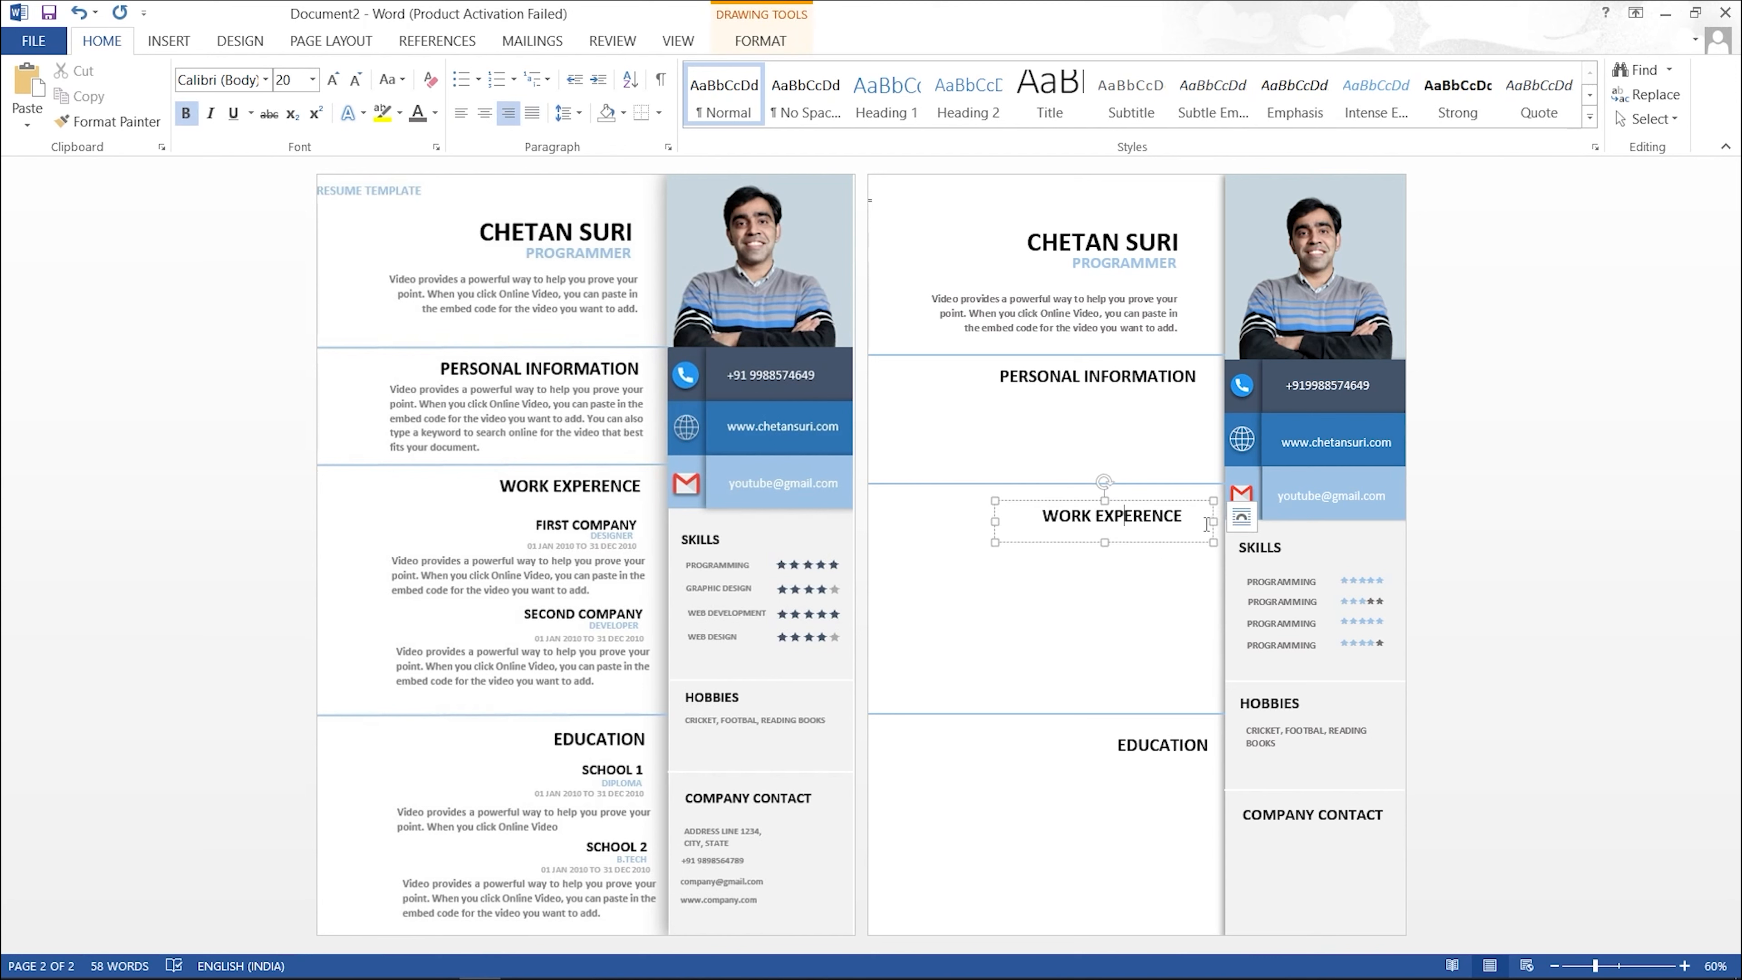
pyautogui.click(1152, 738)
pyautogui.moveTo(996, 750); pyautogui.dragTo(1160, 729)
pyautogui.click(1133, 516)
pyautogui.click(1166, 500)
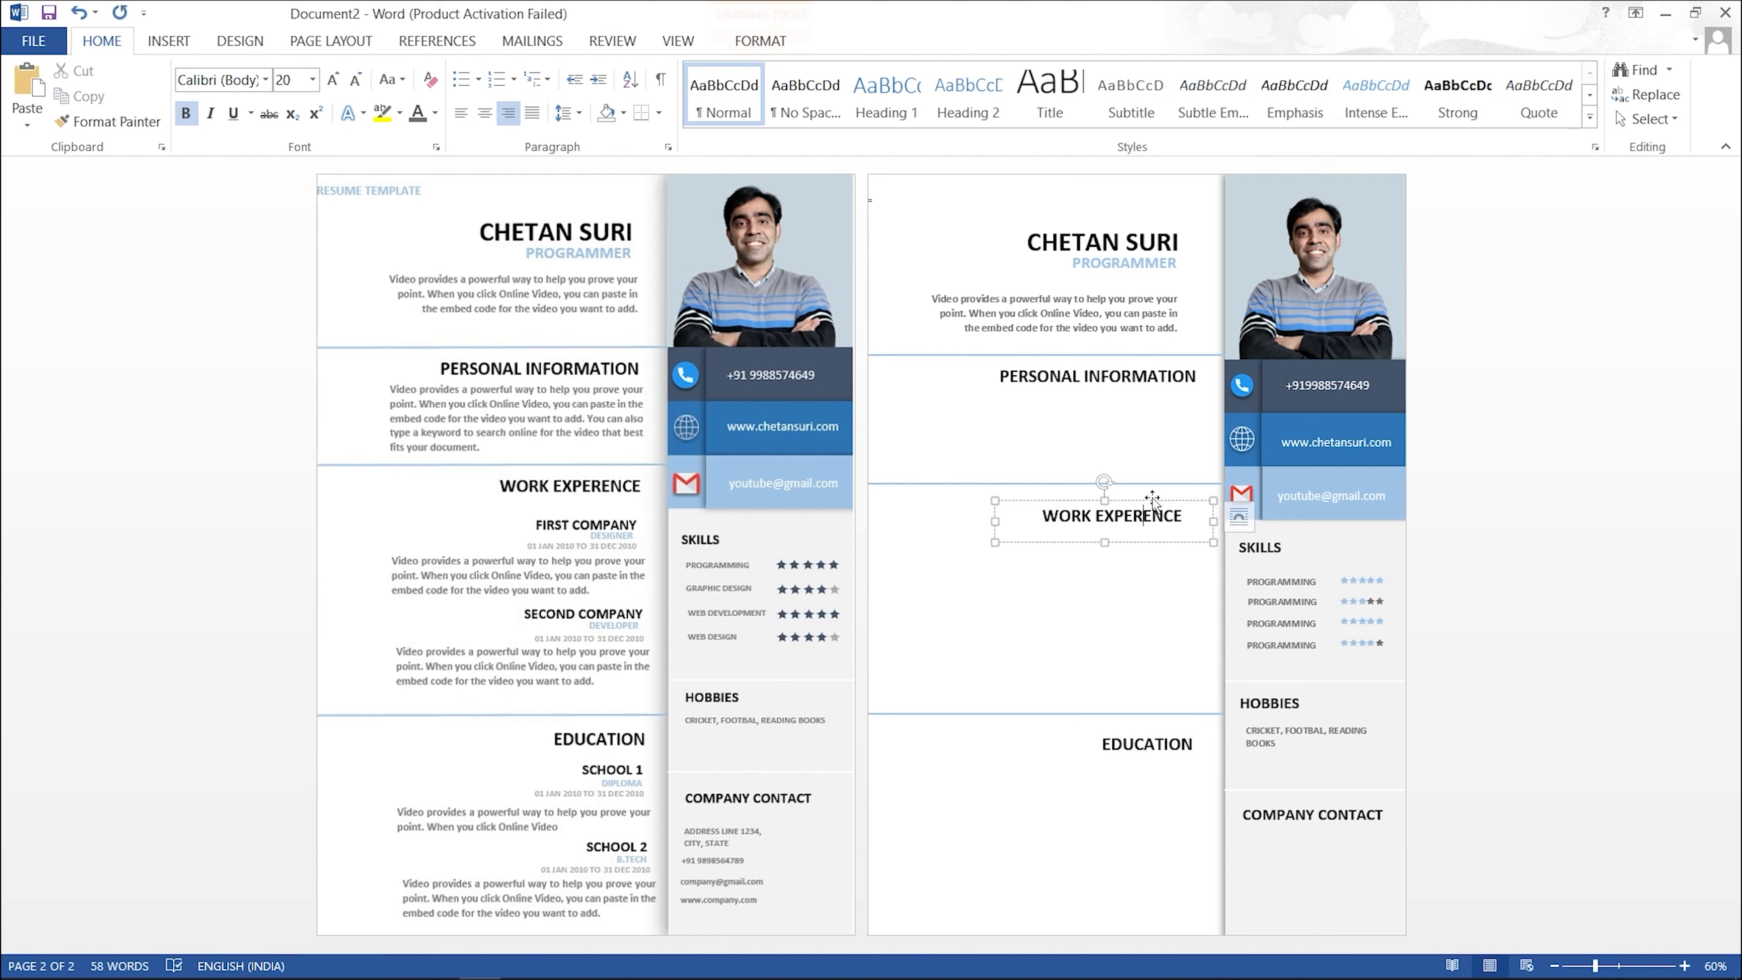
pyautogui.moveTo(1174, 499); pyautogui.dragTo(1189, 499)
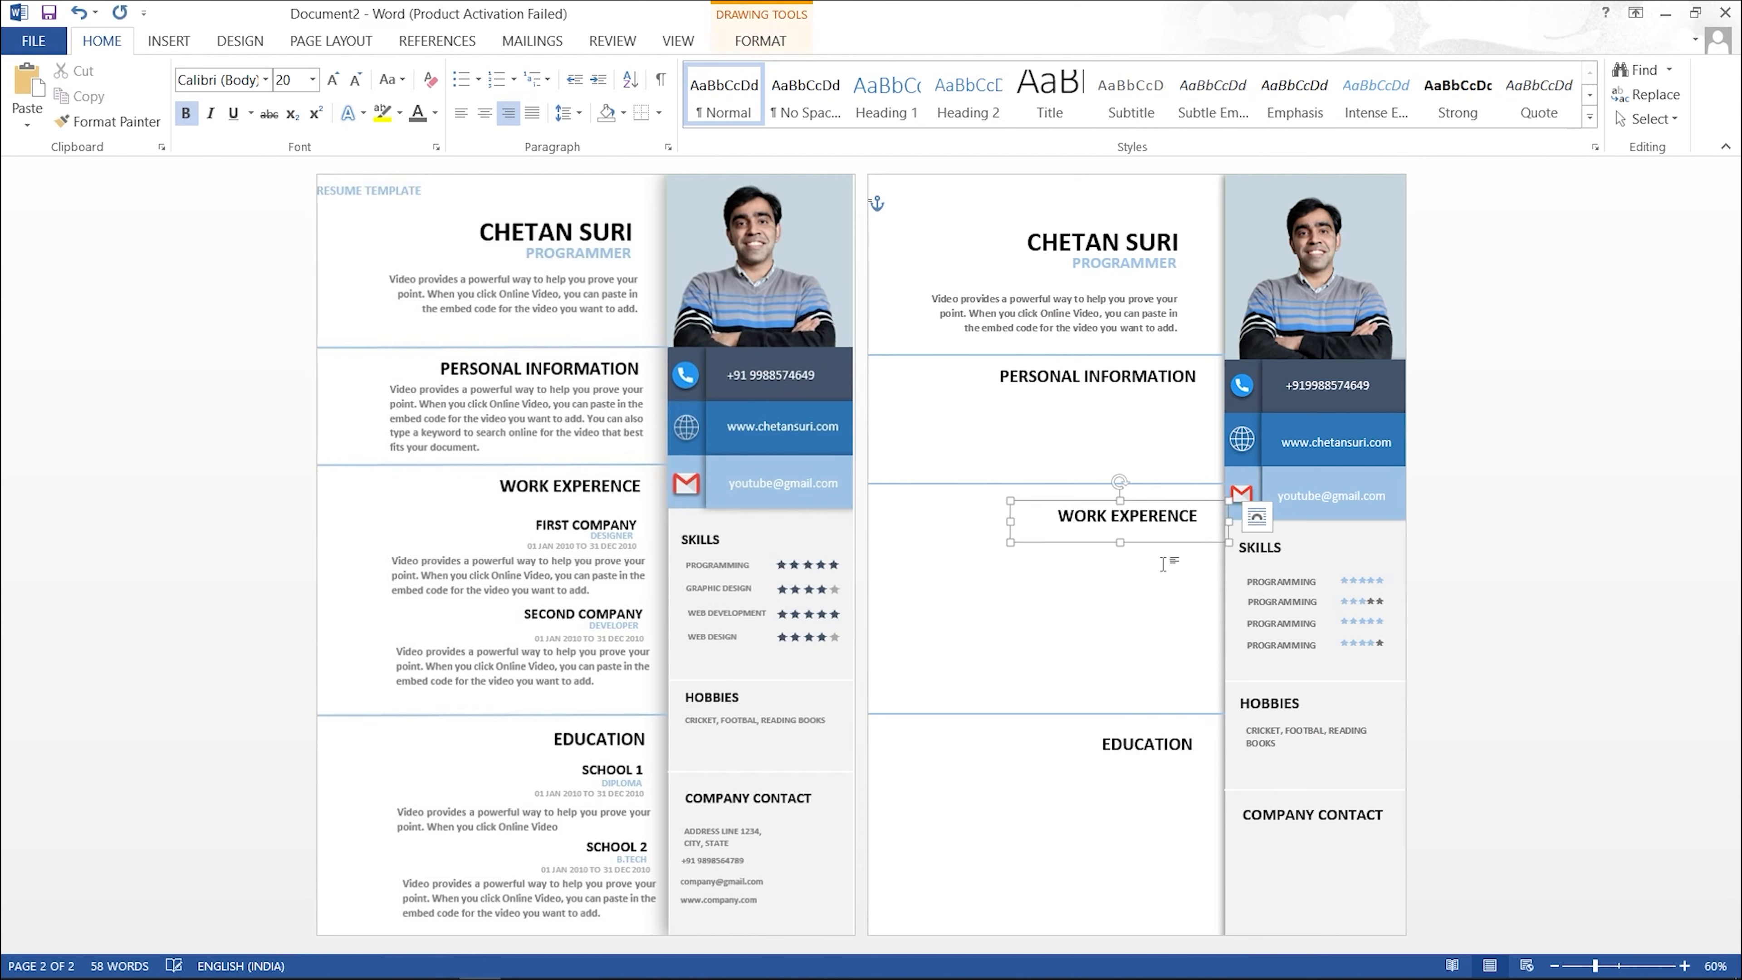
pyautogui.click(1048, 633)
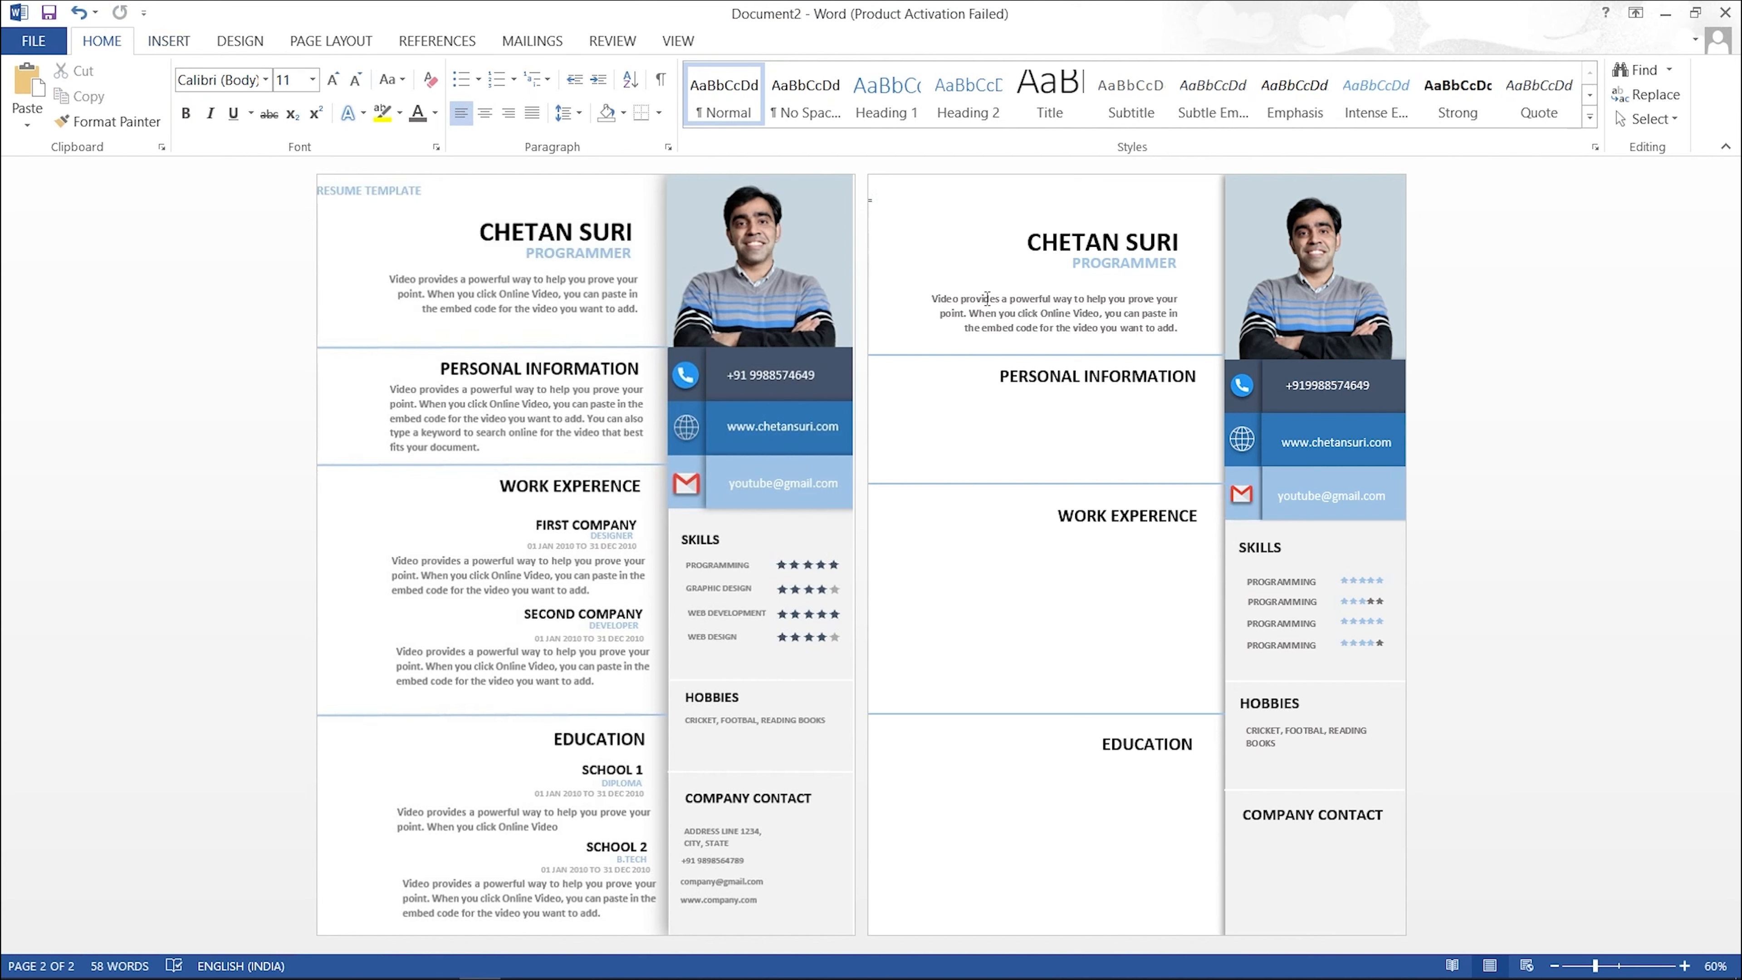
pyautogui.click(1032, 313)
# Step: Copy the summary box under PERSONAL INFORMATION, replace its text with =RAND(1,3), lengthen it, and justify it
pyautogui.moveTo(1036, 296); pyautogui.dragTo(1040, 563)
pyautogui.click(1038, 405)
pyautogui.hotkey('ctrl', 'a')
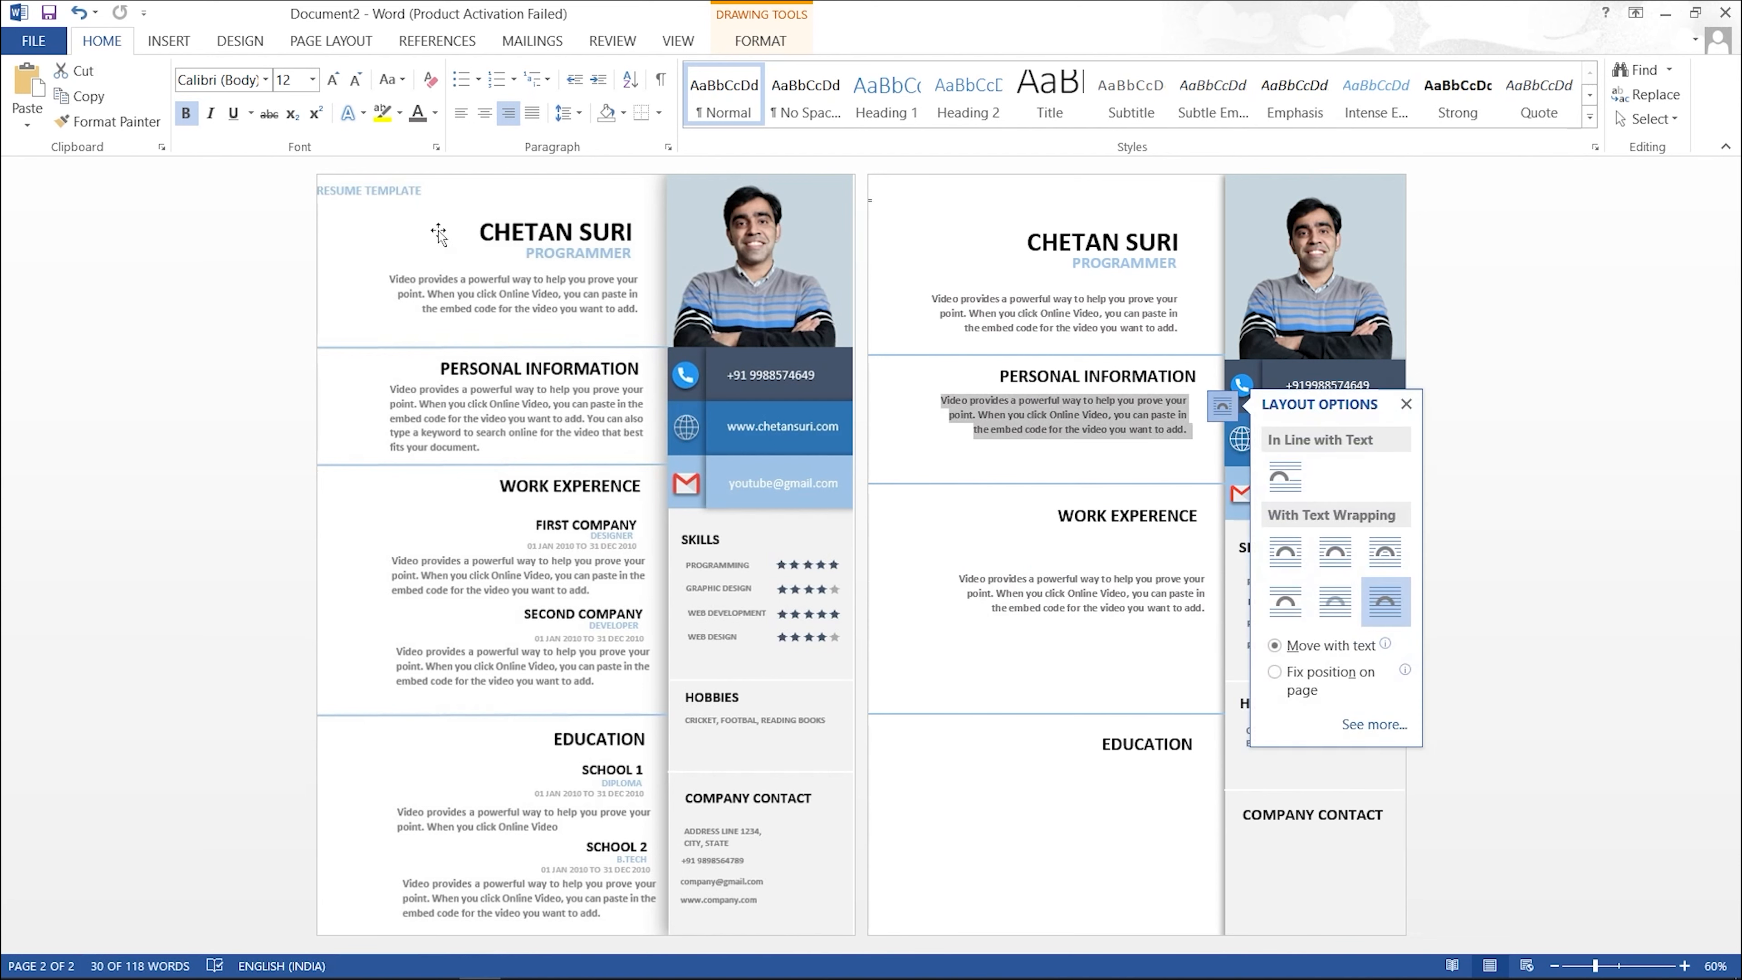
pyautogui.press('Delete')
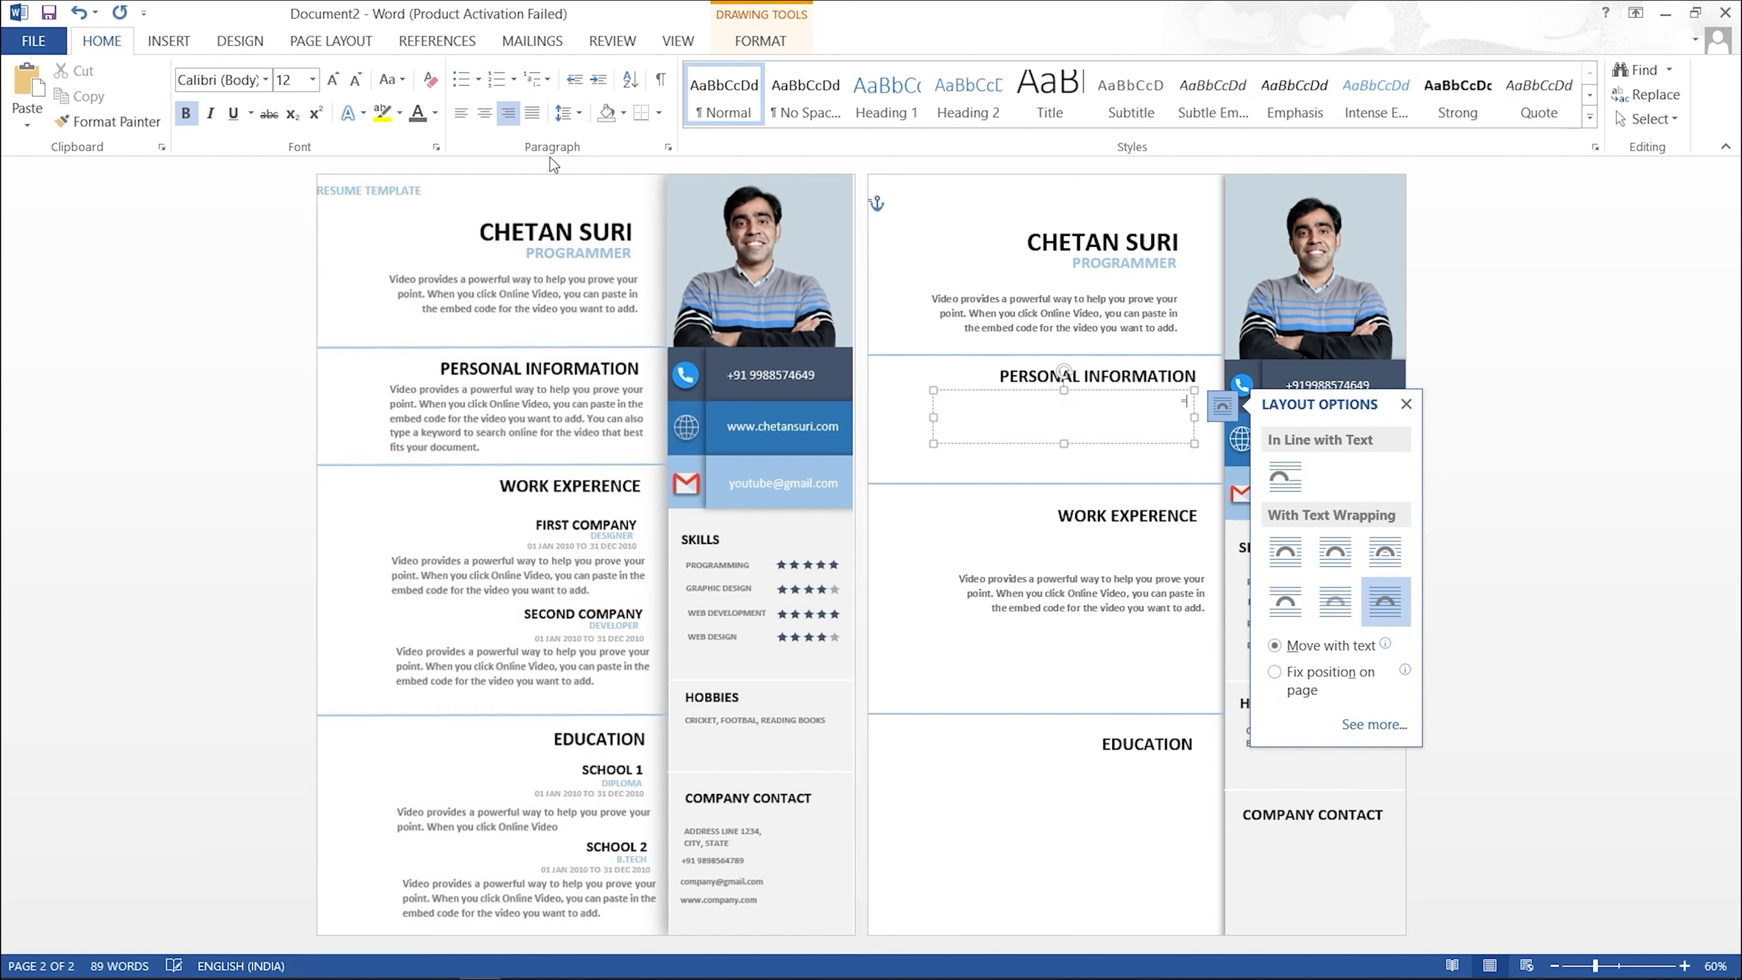
pyautogui.write('=RAND(1,3)')
pyautogui.press('Return')
pyautogui.moveTo(1063, 444); pyautogui.dragTo(1063, 470)
pyautogui.click(532, 113)
pyautogui.click(1118, 627)
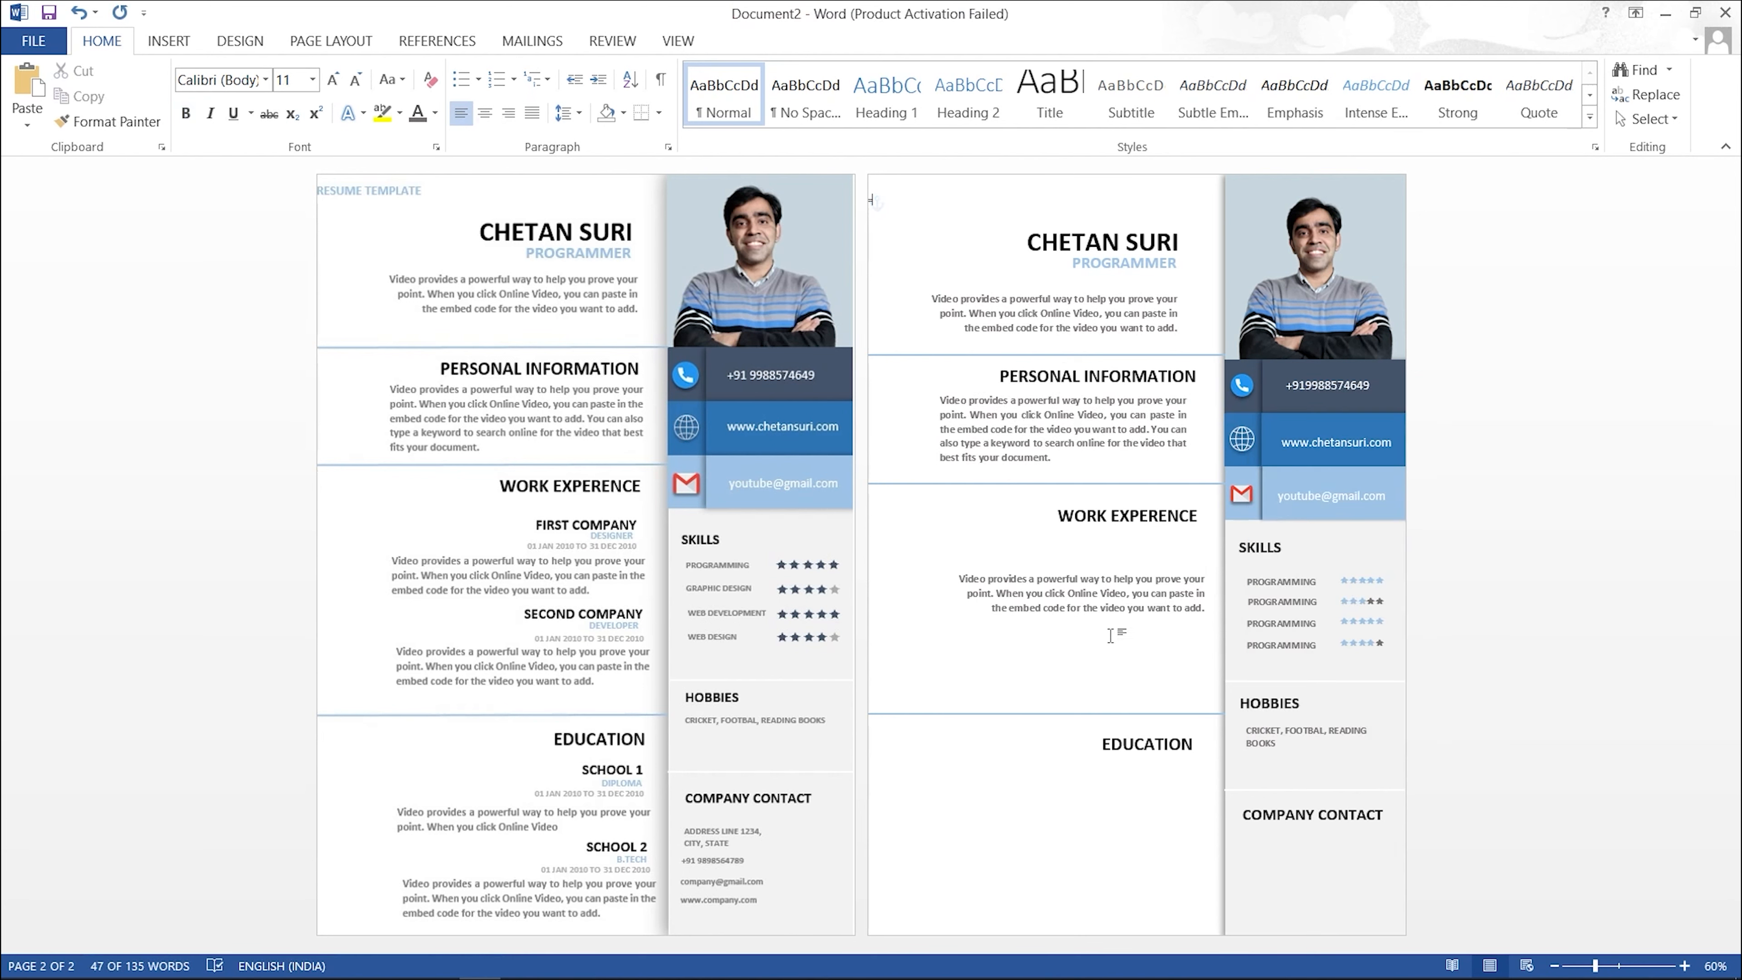
pyautogui.click(1102, 594)
pyautogui.click(1129, 533)
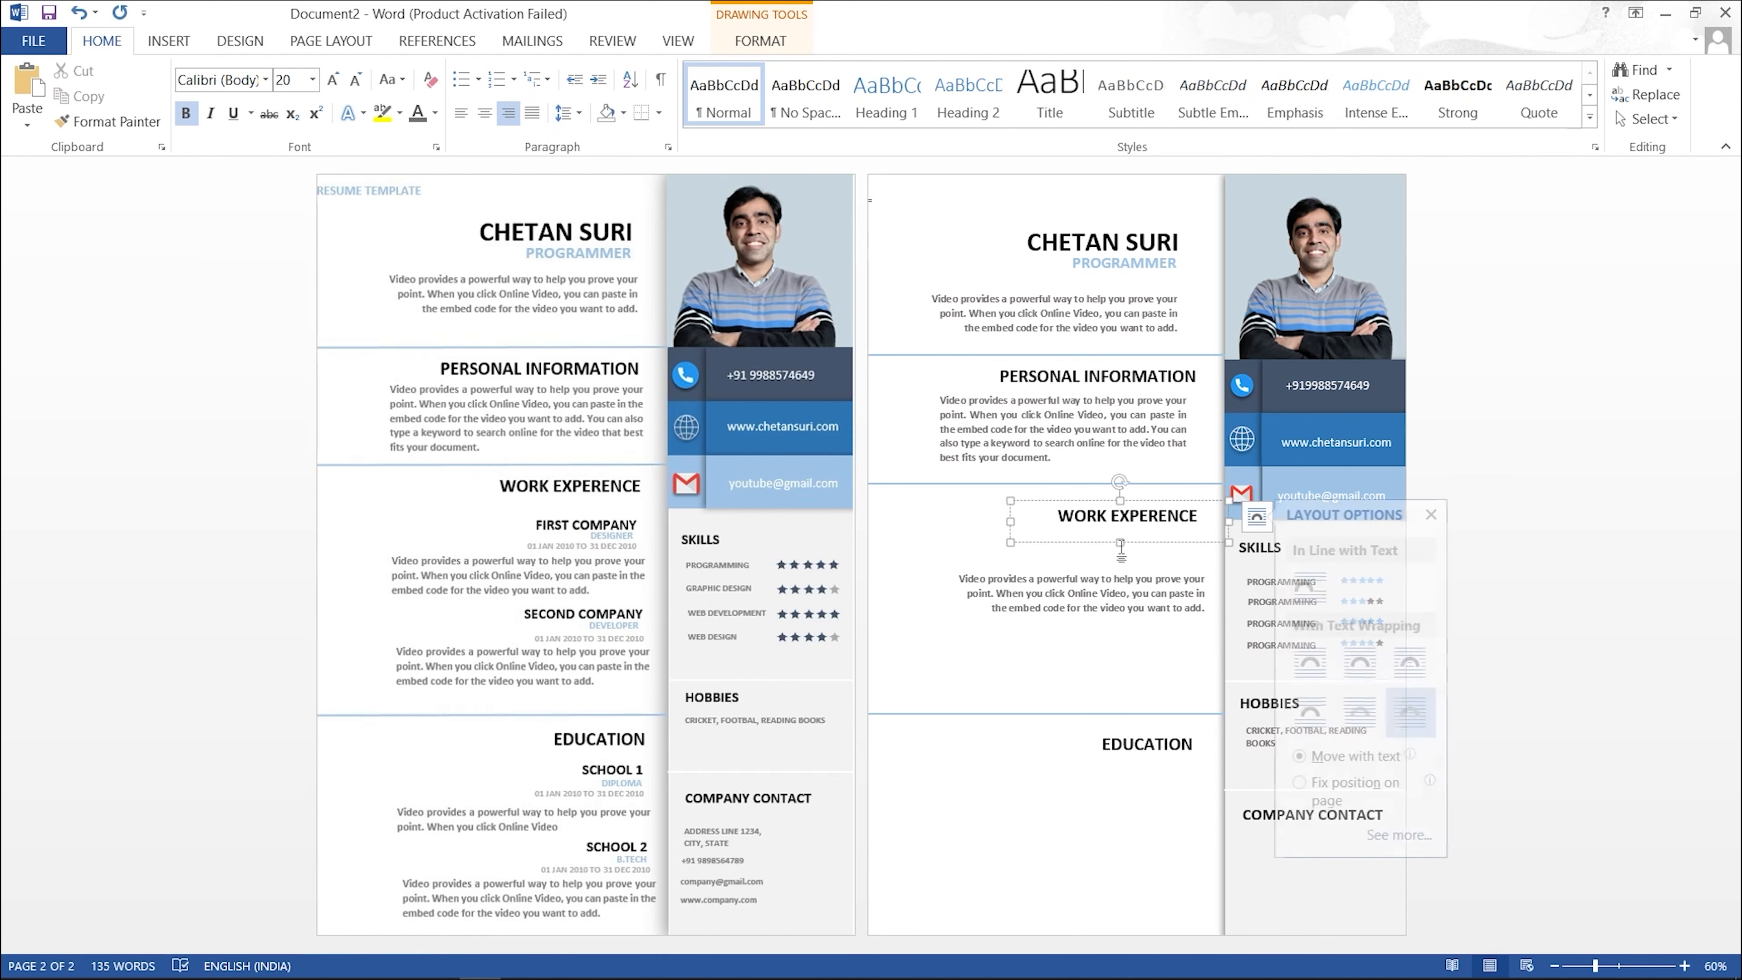
# Step: Label the heading box FIRST COMPANY, shrink it to 16 pt and narrow the box
pyautogui.moveTo(1120, 544); pyautogui.dragTo(1154, 537)
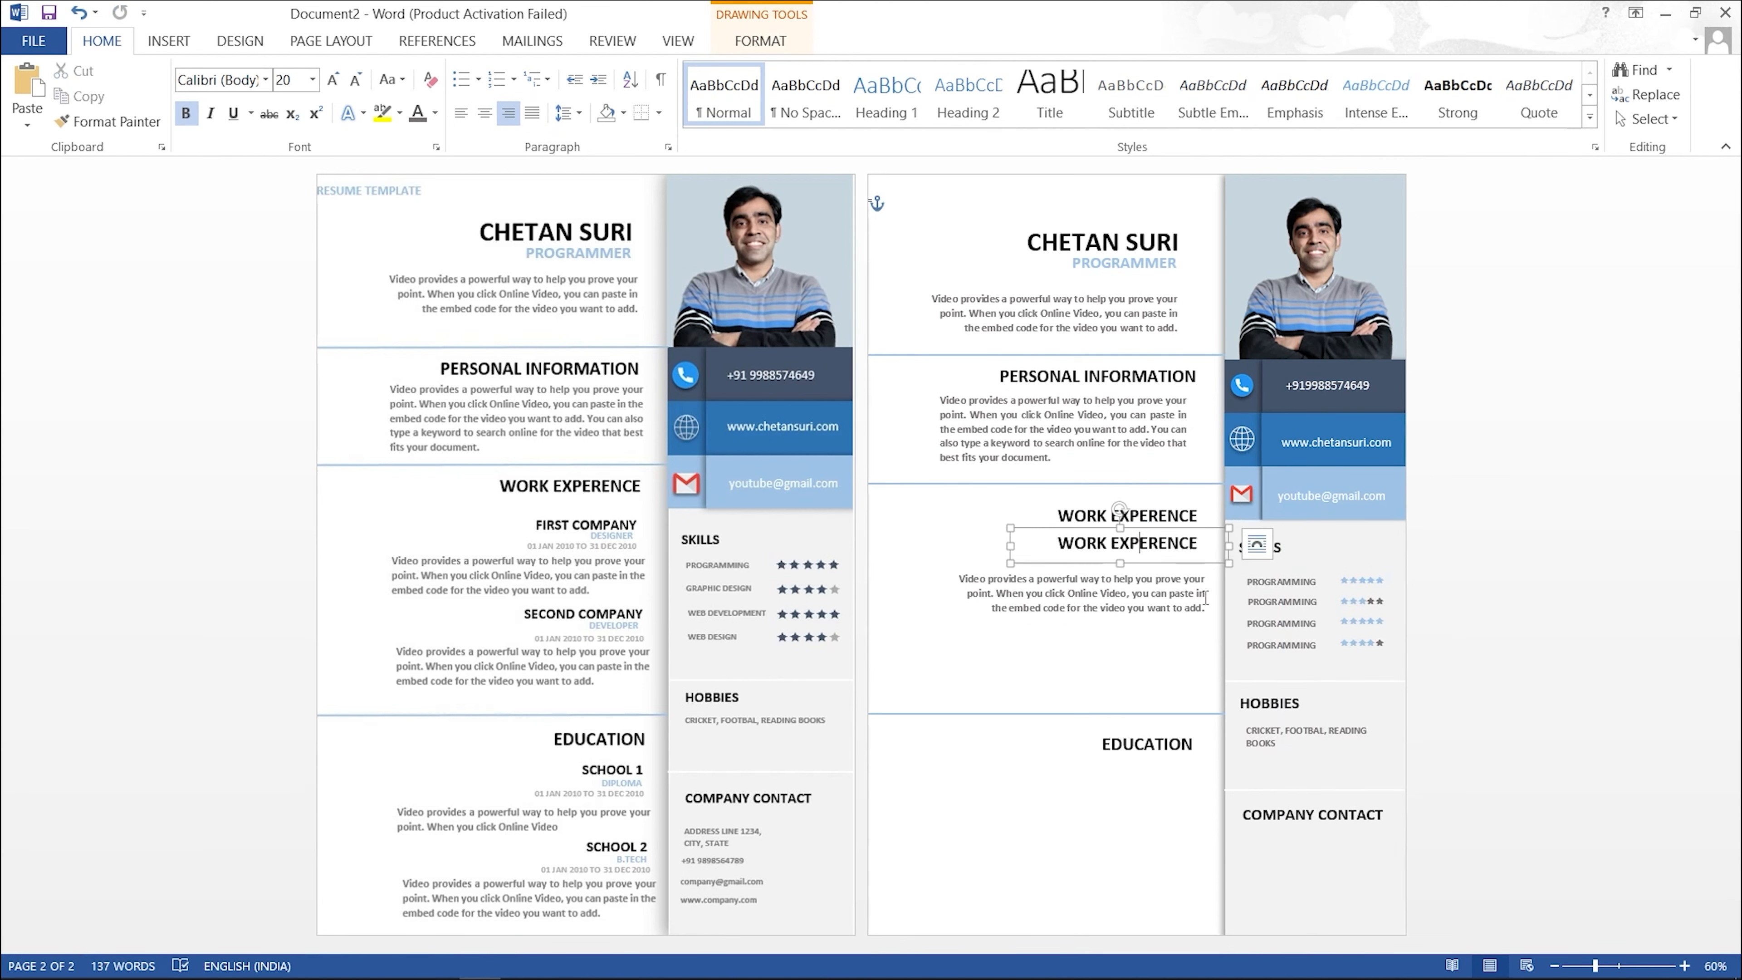
pyautogui.write('FIRST')
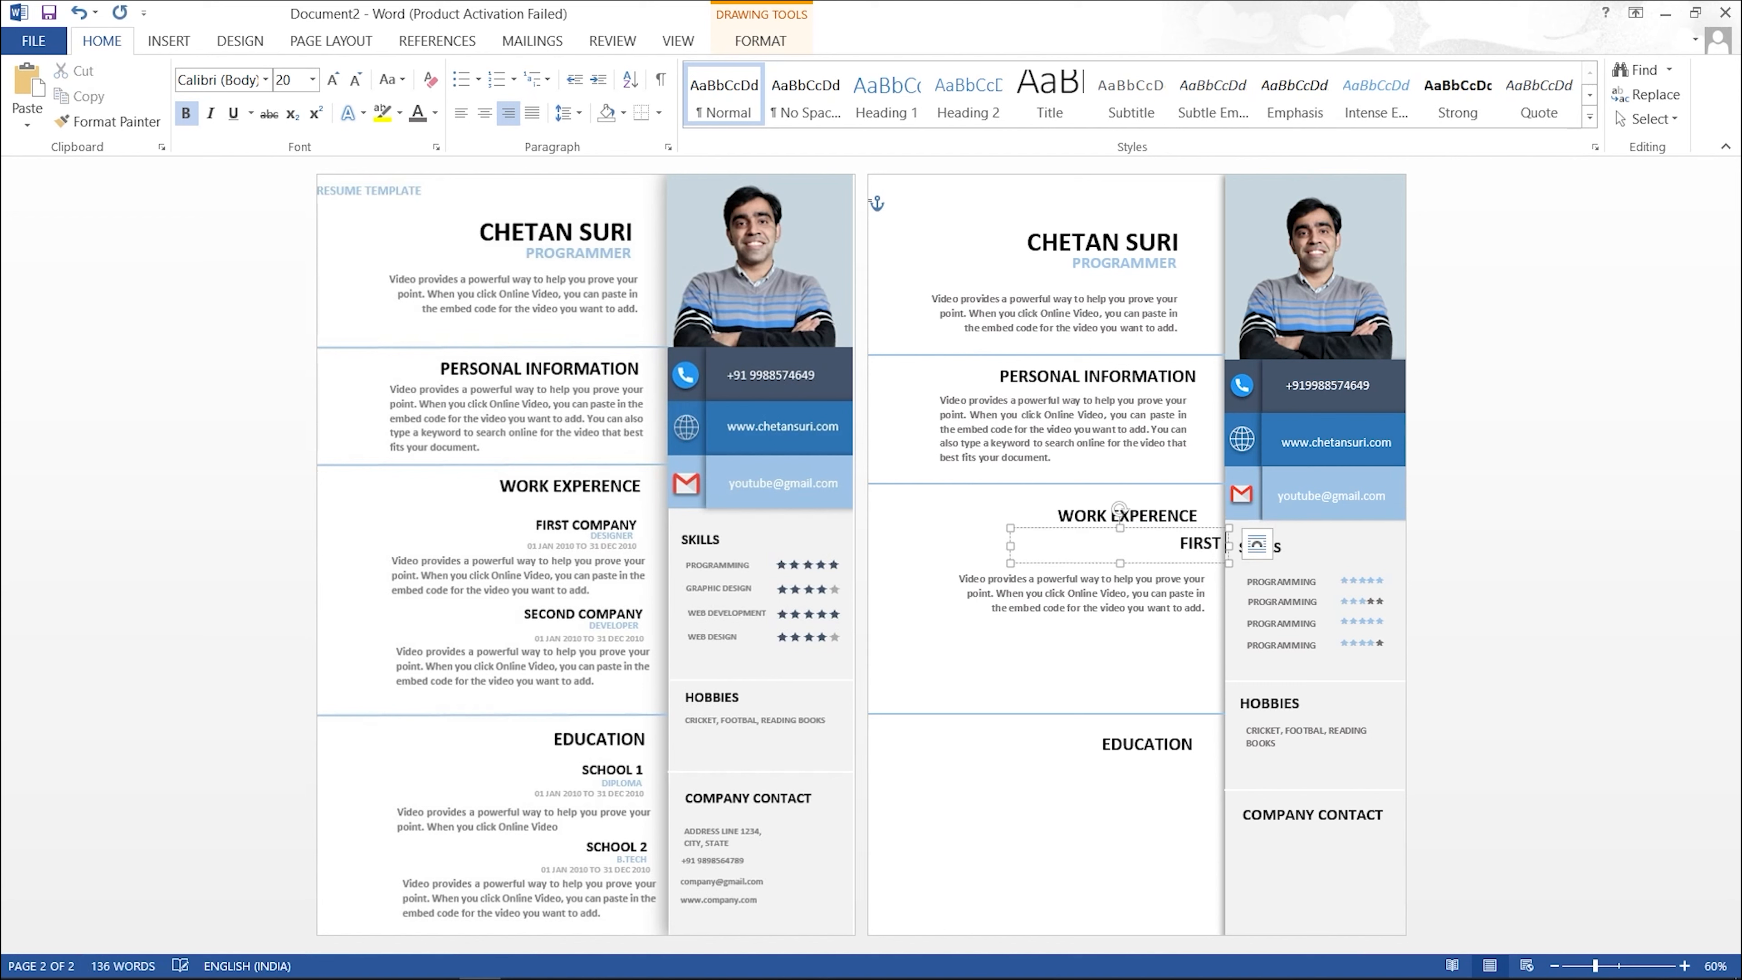
pyautogui.write(' COMPANY')
pyautogui.click(1198, 625)
pyautogui.click(1149, 542)
pyautogui.click(1149, 528)
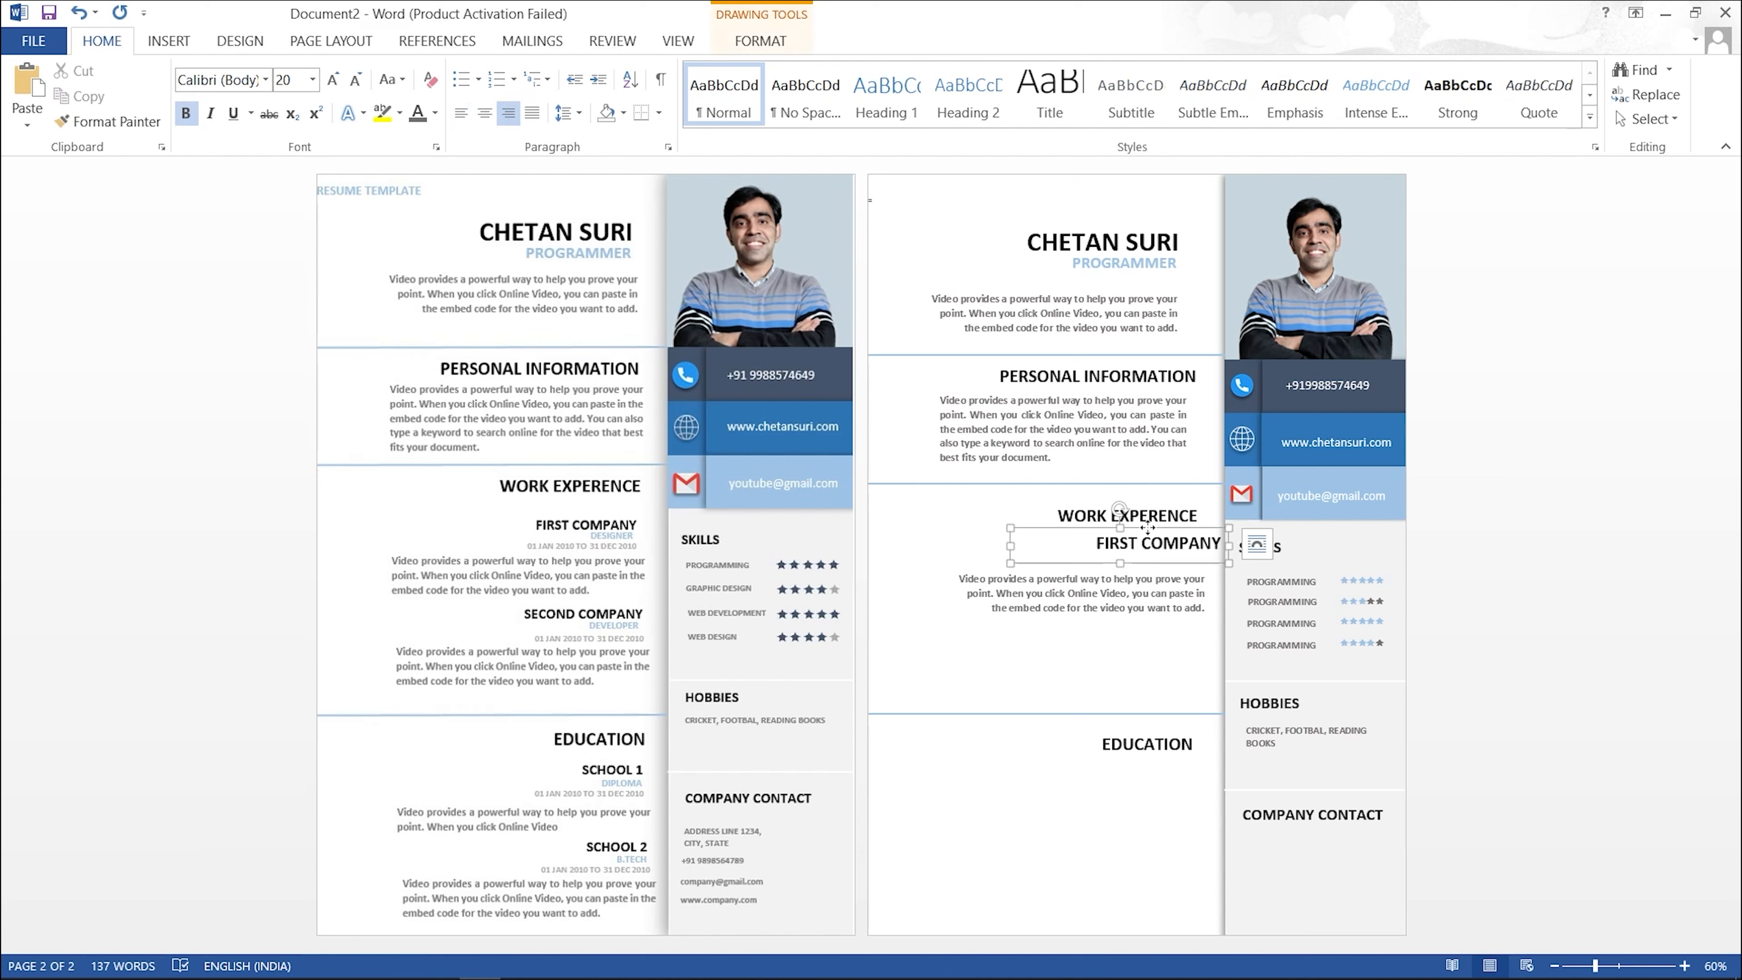
pyautogui.click(355, 79)
pyautogui.click(355, 80)
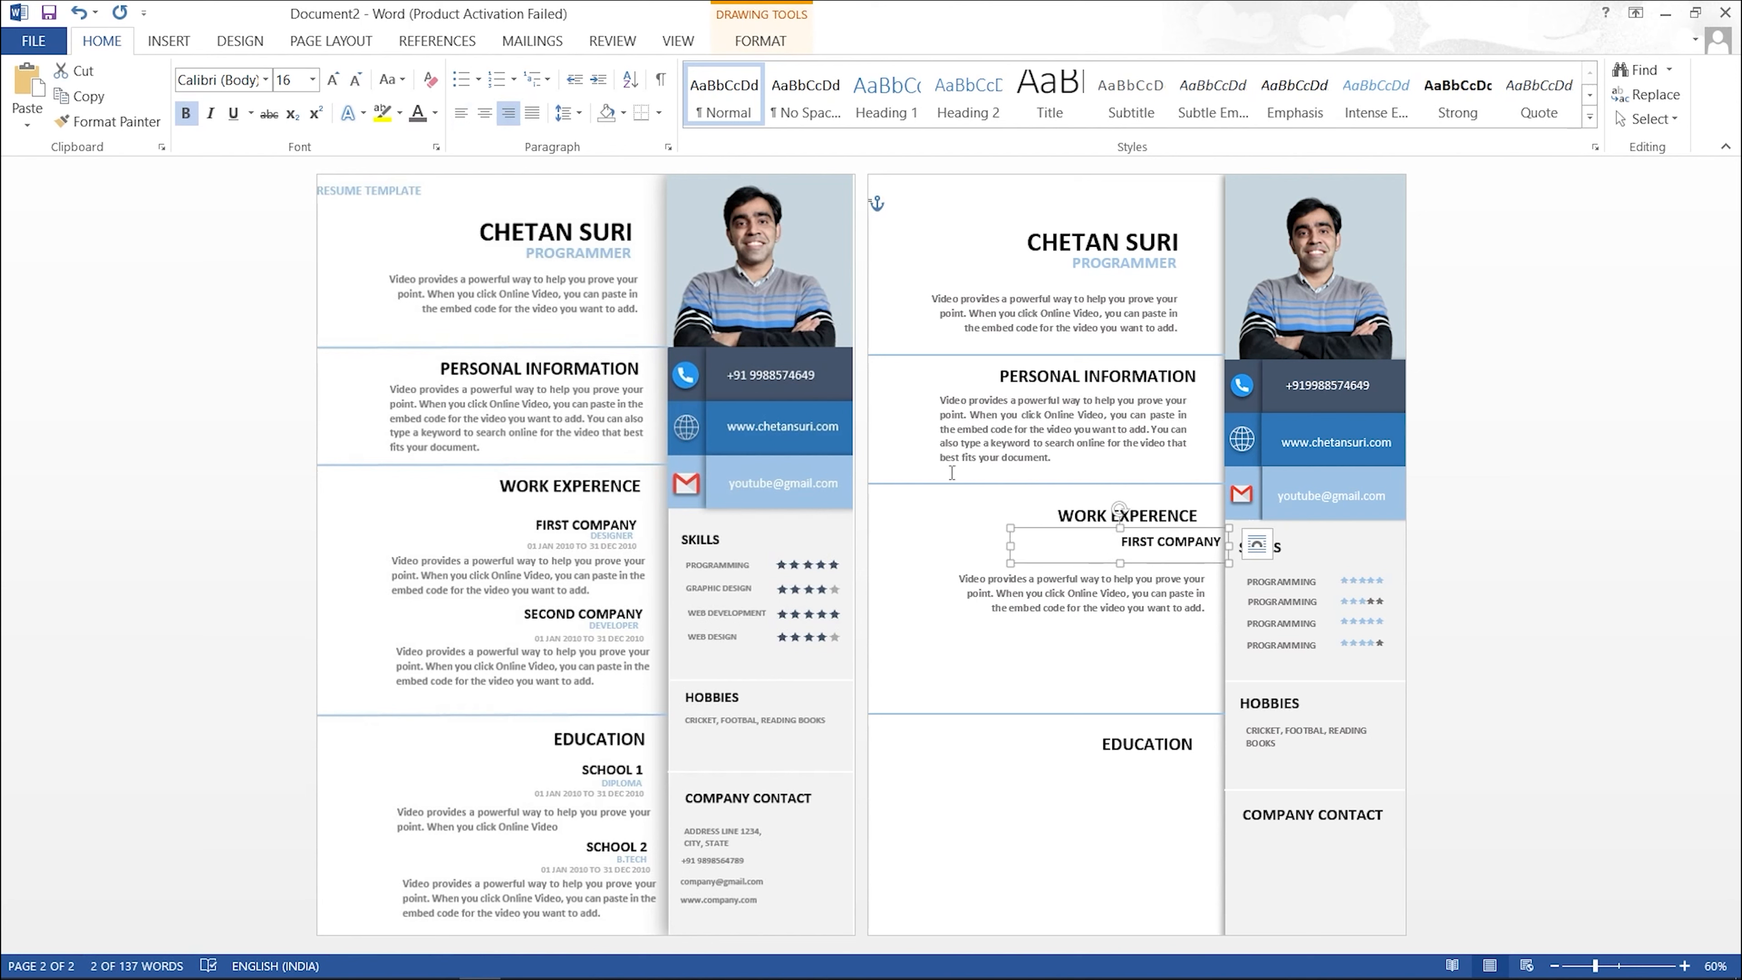
pyautogui.moveTo(1009, 545)
pyautogui.mouseDown()
pyautogui.moveTo(1162, 554)
pyautogui.moveTo(1150, 532)
pyautogui.mouseUp()
pyautogui.click(1100, 613)
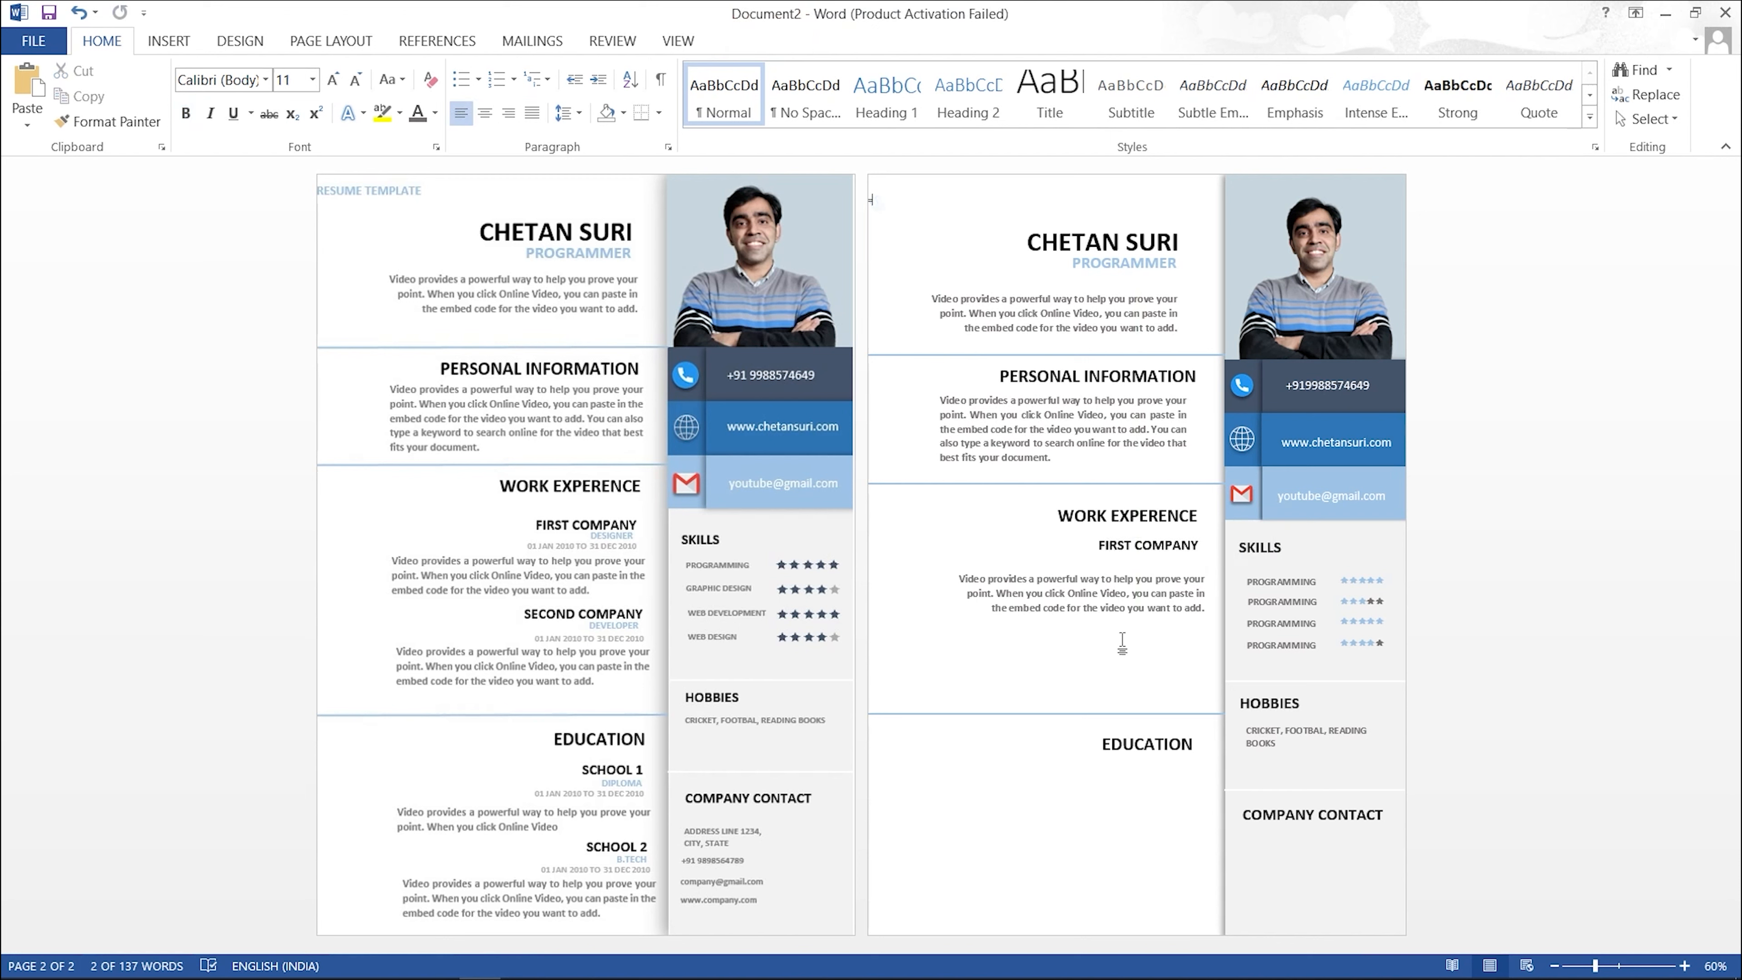
# Step: Copy the FIRST COMPANY box below the body text and retype it as SECOND COMPANY
pyautogui.click(1150, 540)
pyautogui.moveTo(1158, 542); pyautogui.dragTo(1128, 634)
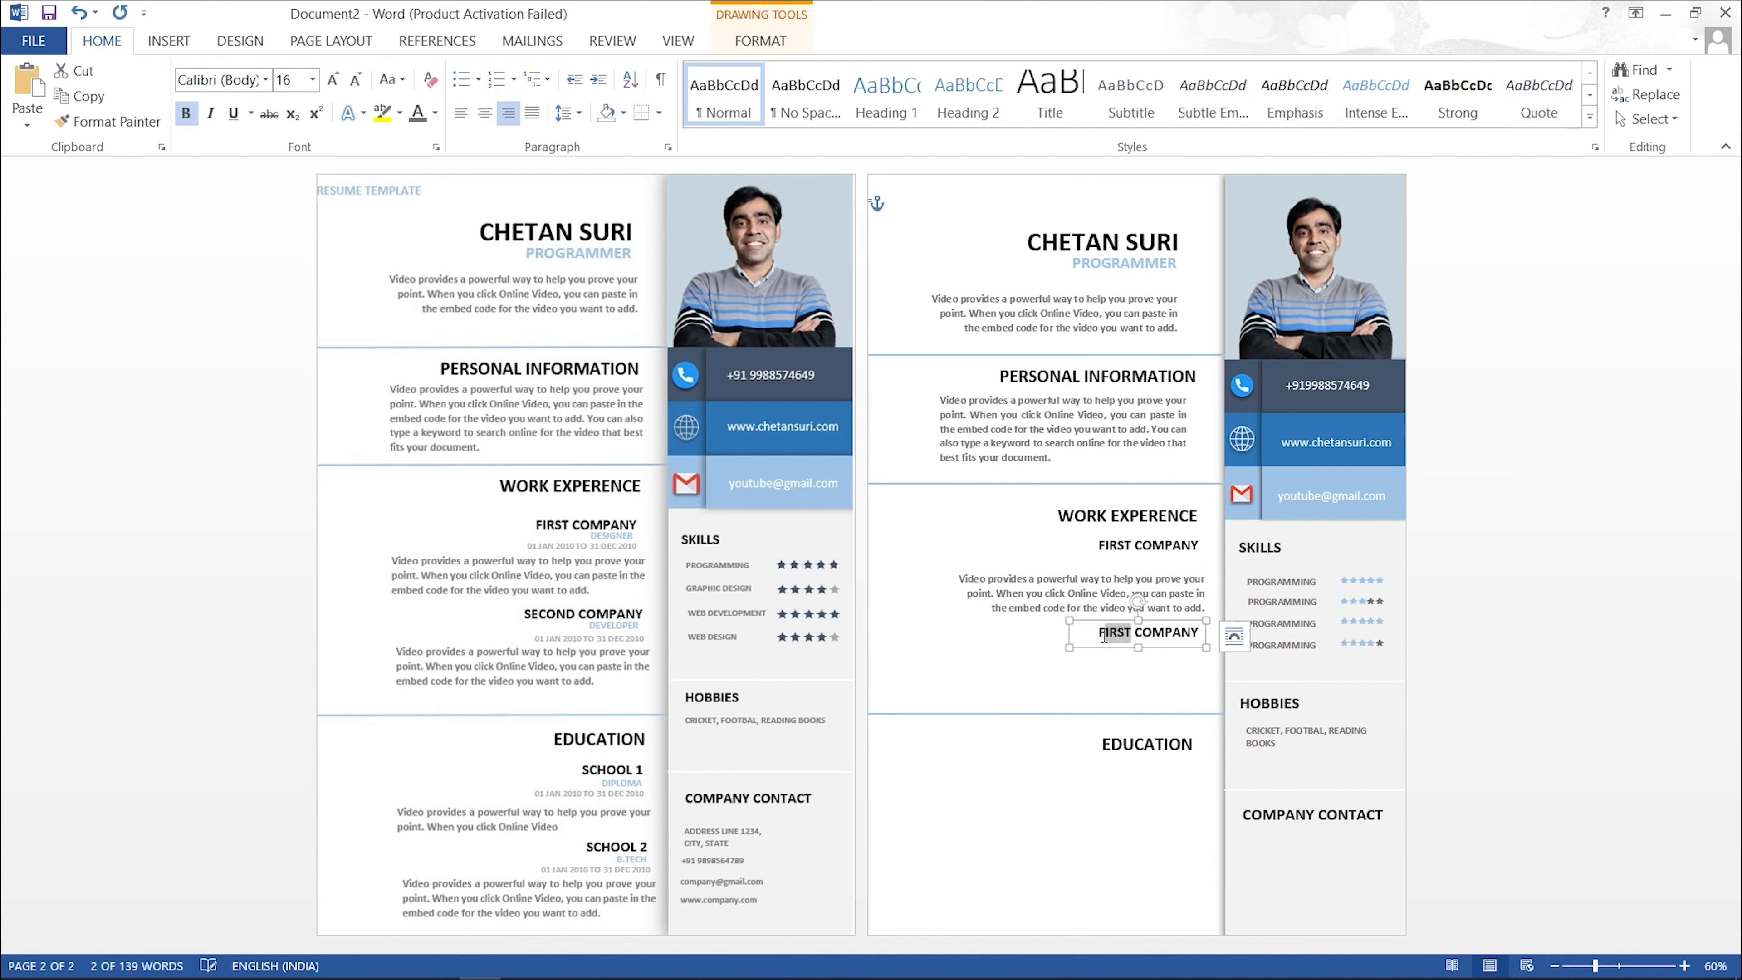
pyautogui.write('SECOND')
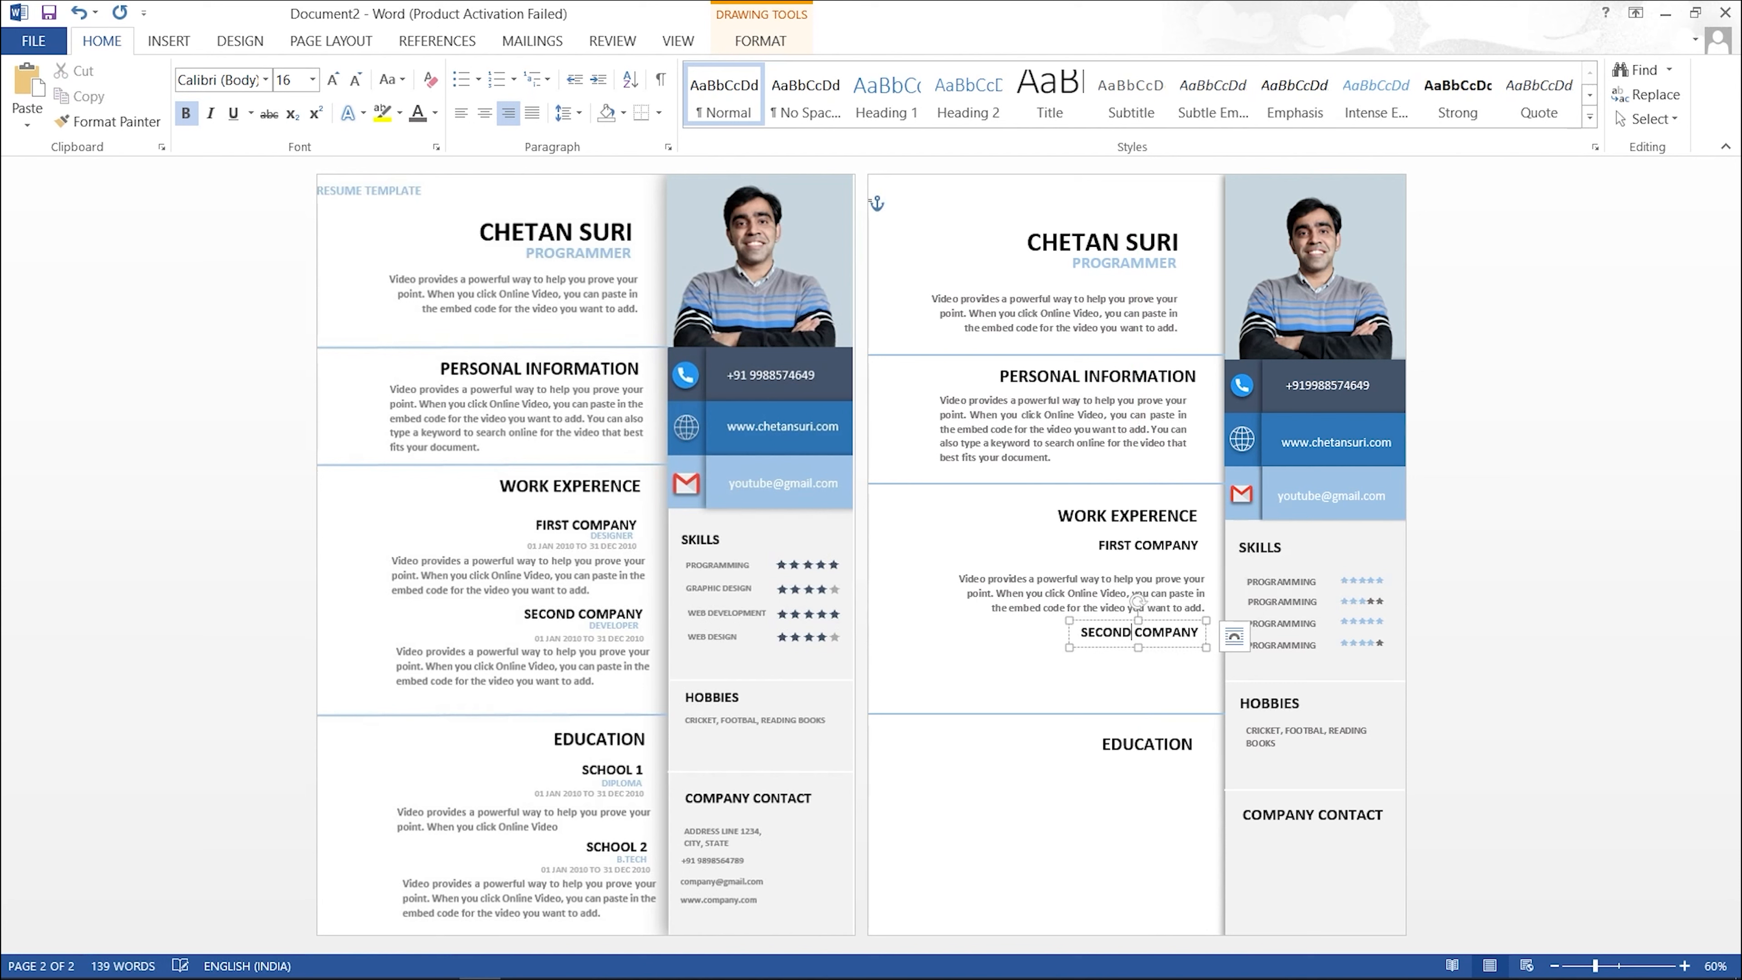
pyautogui.click(1150, 650)
# Step: Copy the description paragraph under SECOND COMPANY and twice under EDUCATION
pyautogui.click(1147, 579)
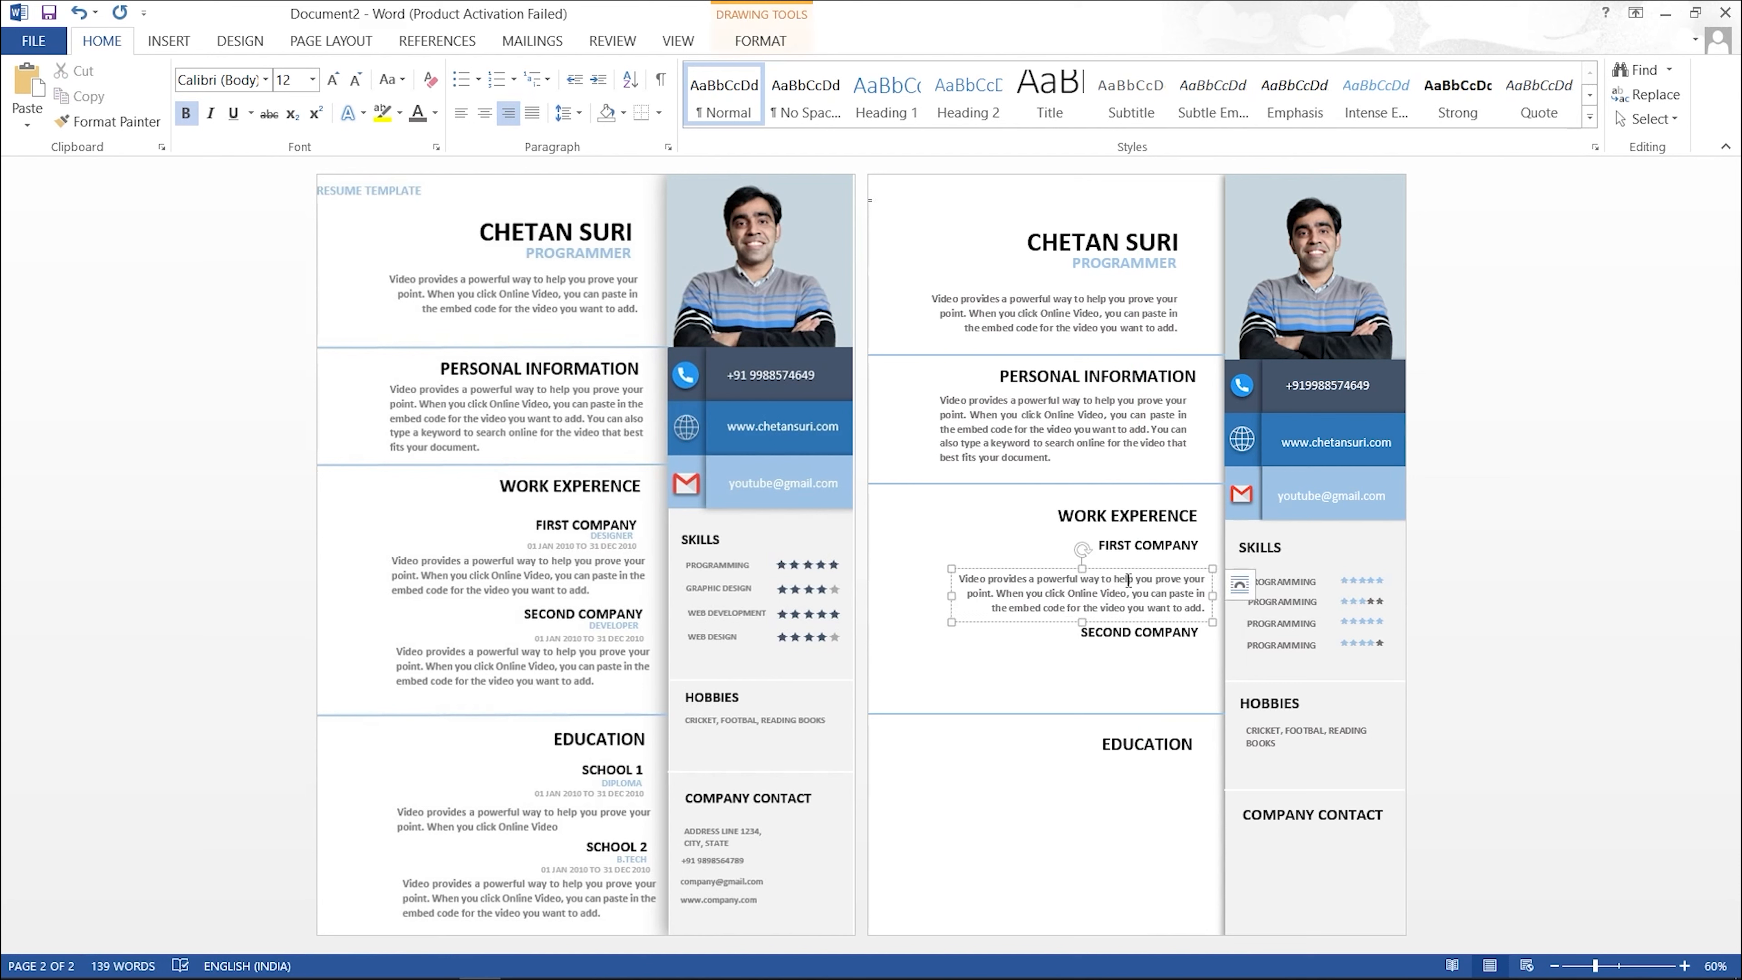
pyautogui.moveTo(1128, 621)
pyautogui.mouseDown()
pyautogui.moveTo(1138, 659)
pyautogui.moveTo(1143, 640)
pyautogui.mouseUp()
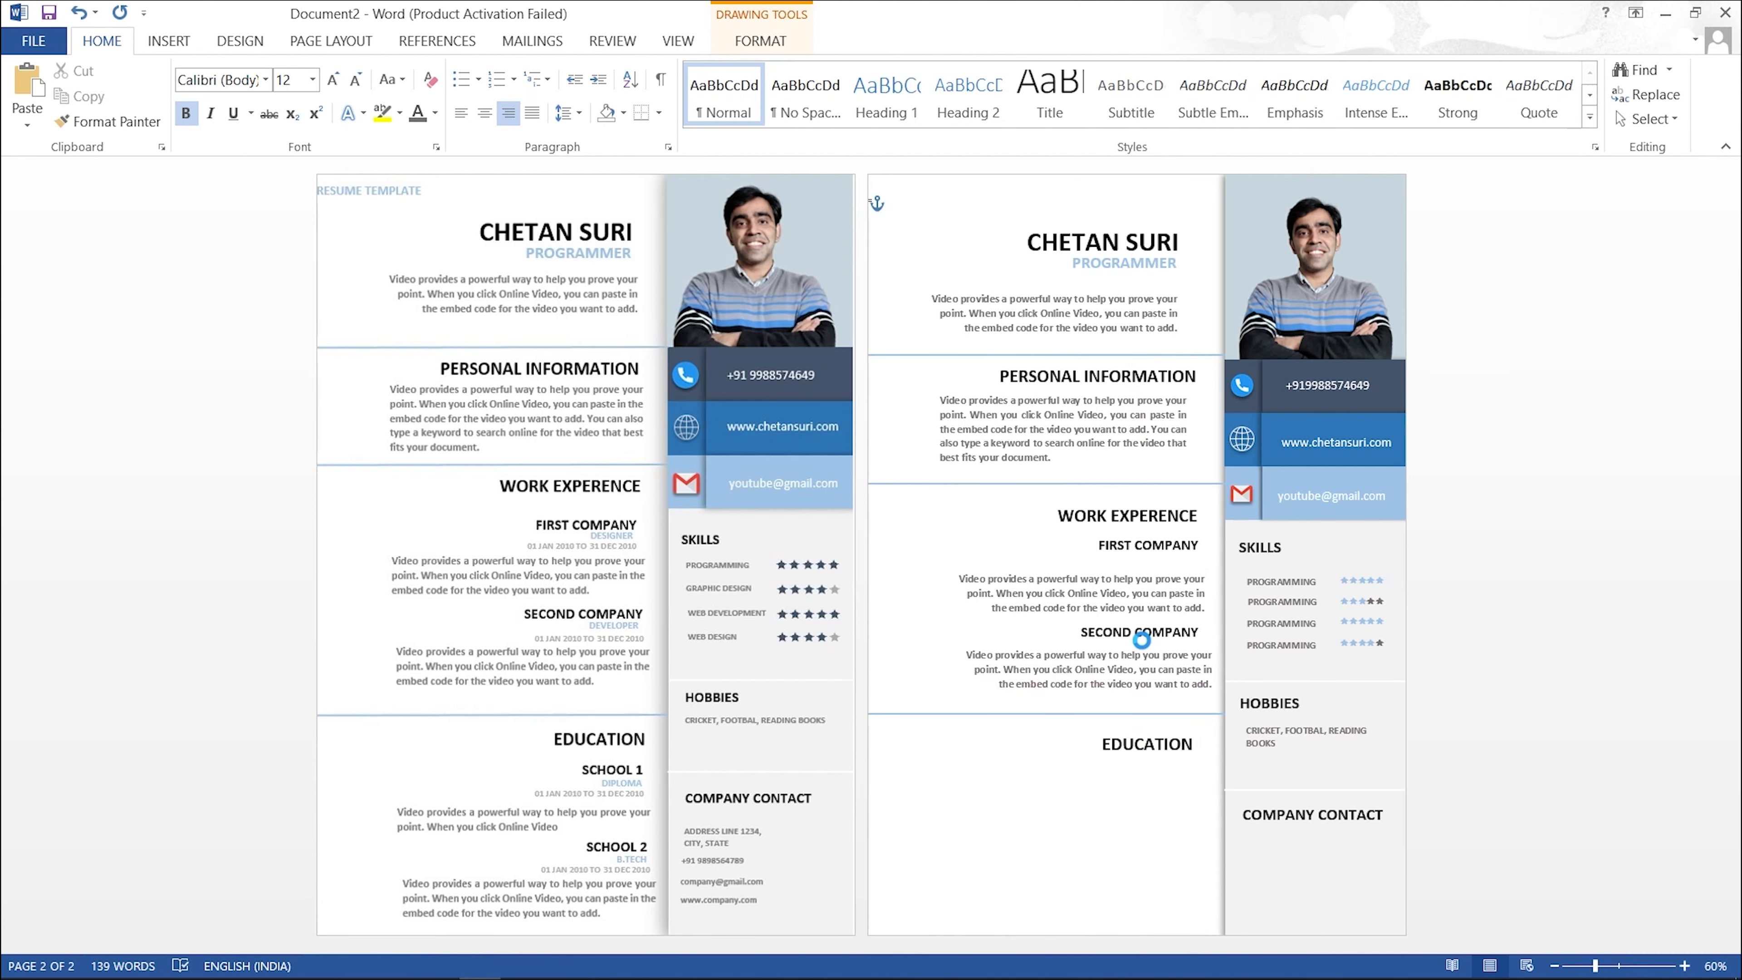
pyautogui.click(1152, 802)
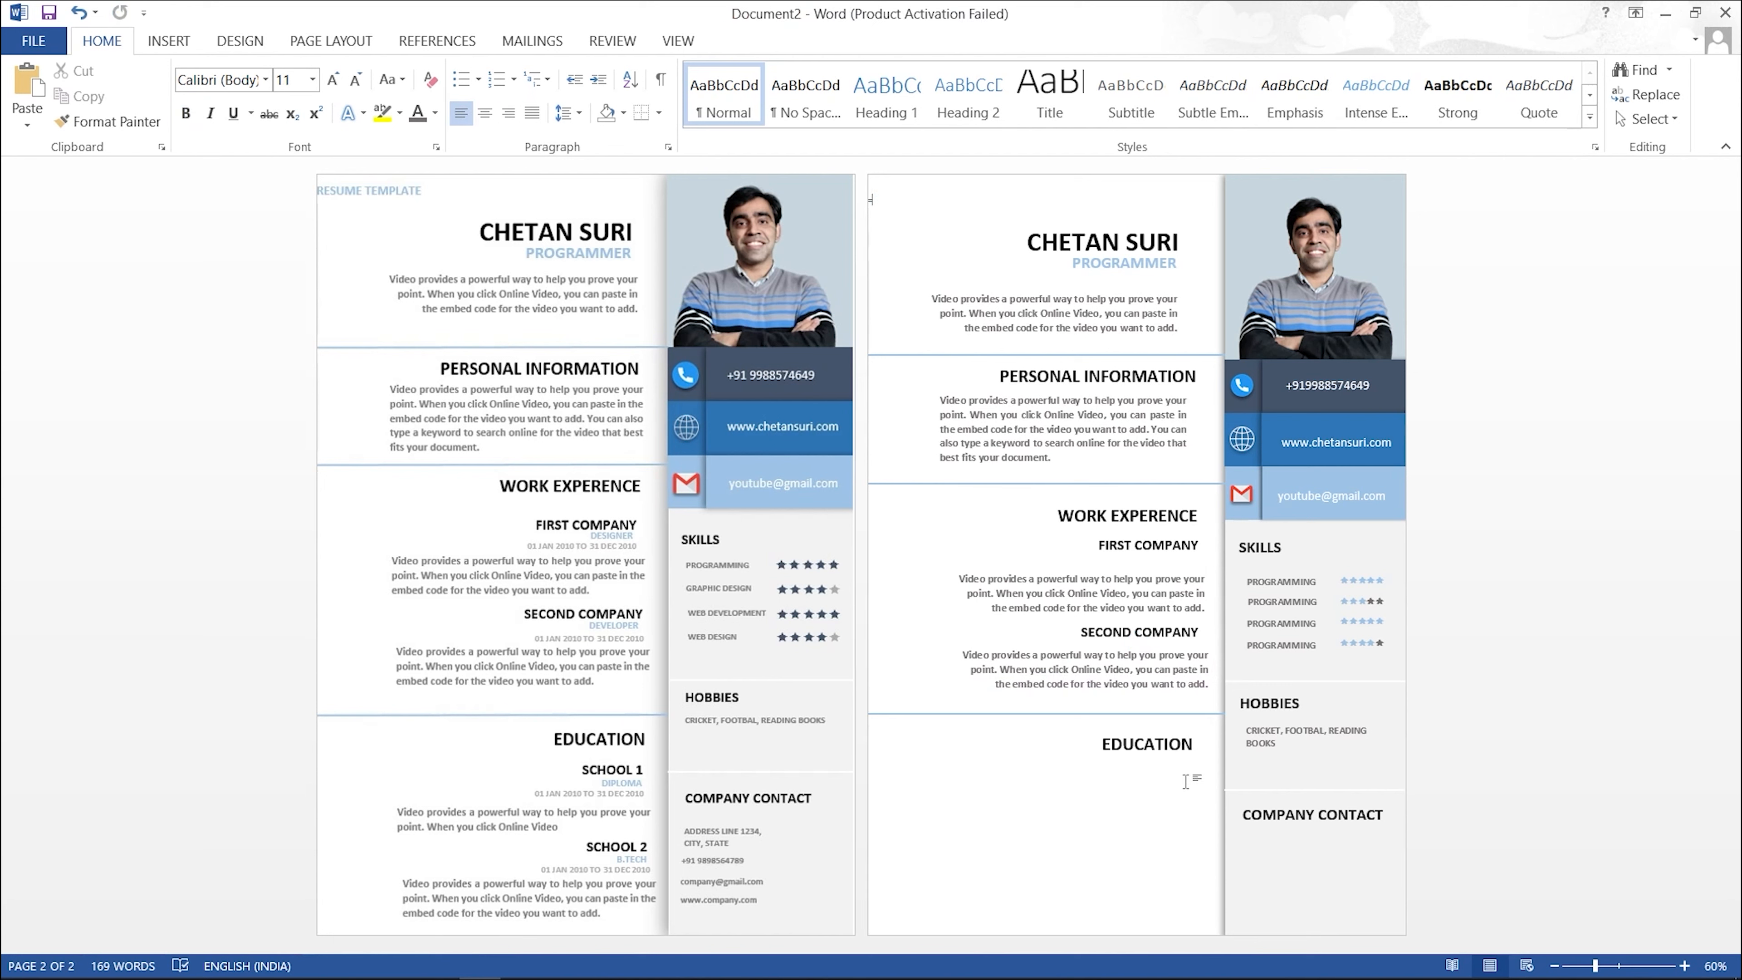
pyautogui.click(1116, 669)
pyautogui.moveTo(1135, 657); pyautogui.dragTo(1128, 773)
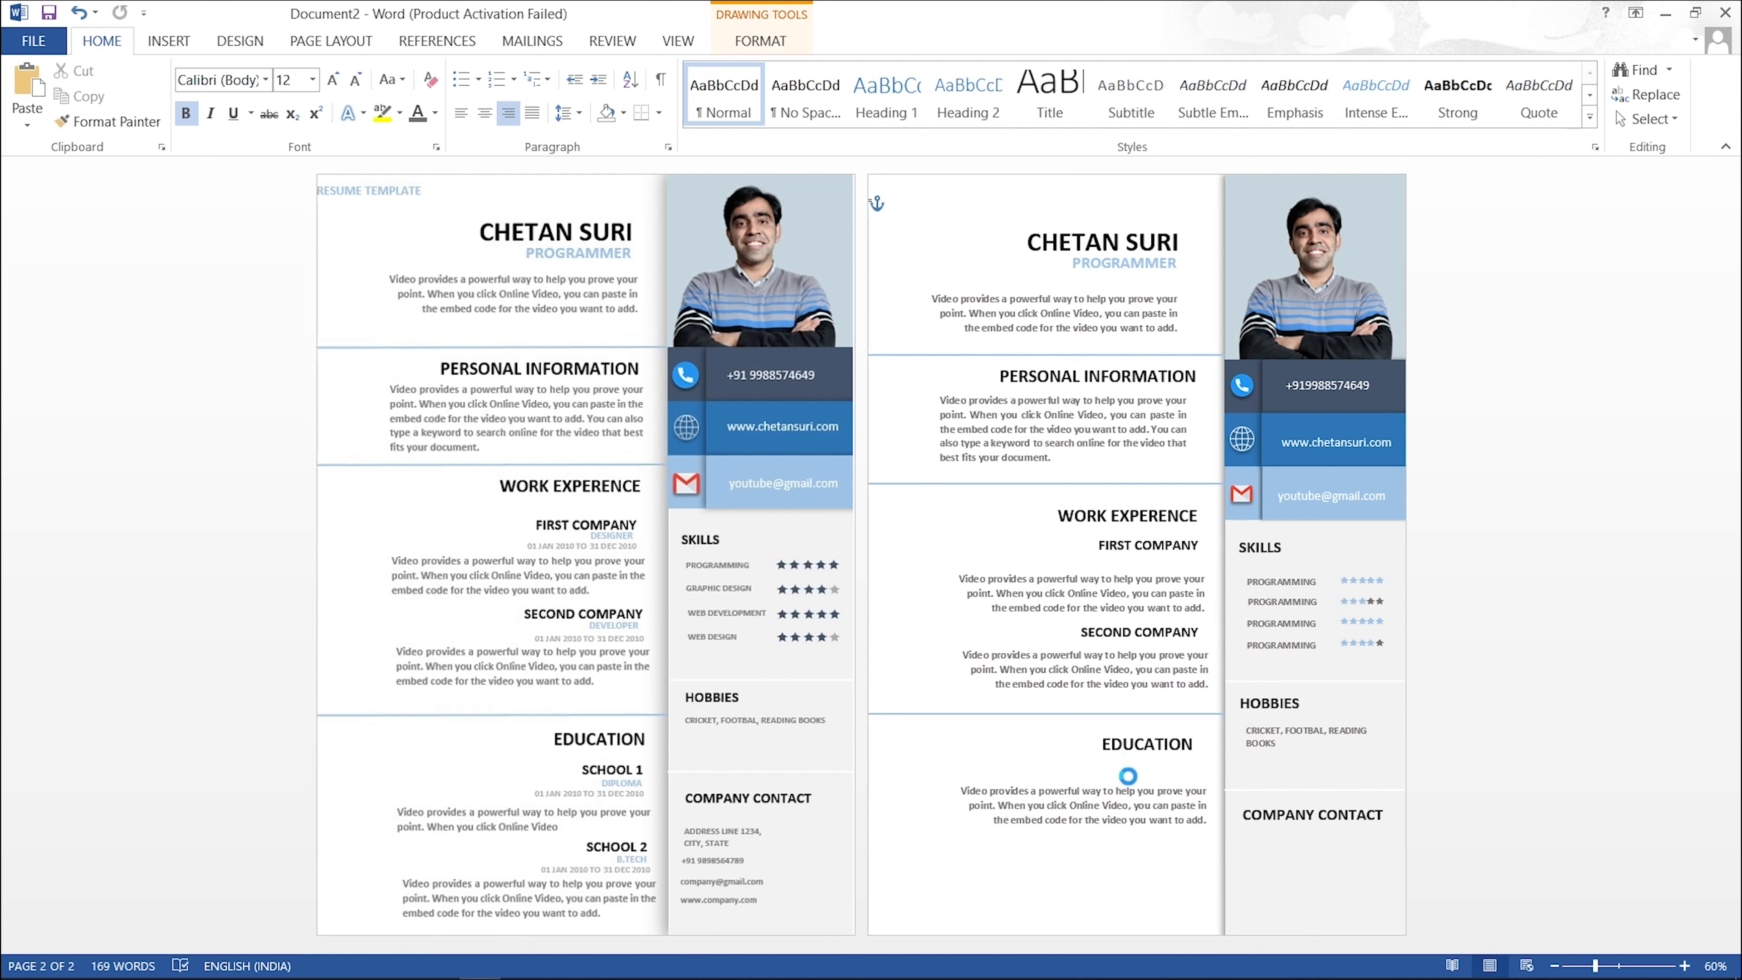
pyautogui.moveTo(1131, 792); pyautogui.dragTo(1124, 866)
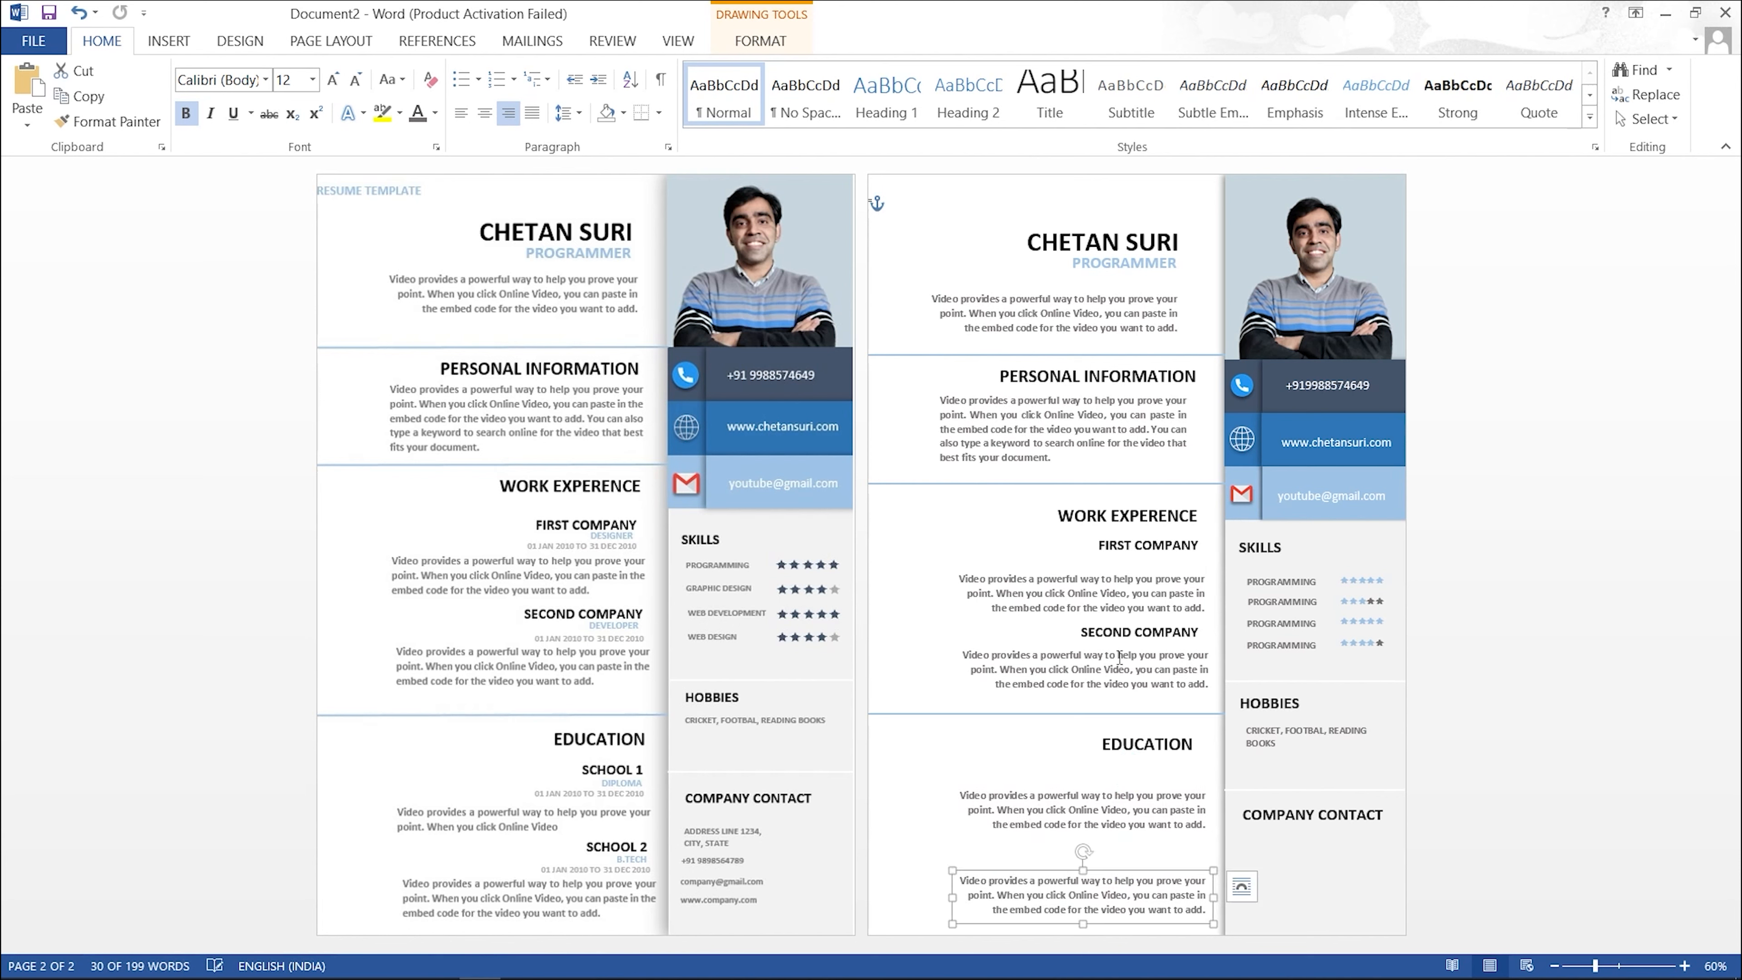
# Step: Add SCHOOL 1 and SCHOOL 2 subheadings under EDUCATION from copies of FIRST COMPANY
pyautogui.click(1143, 543)
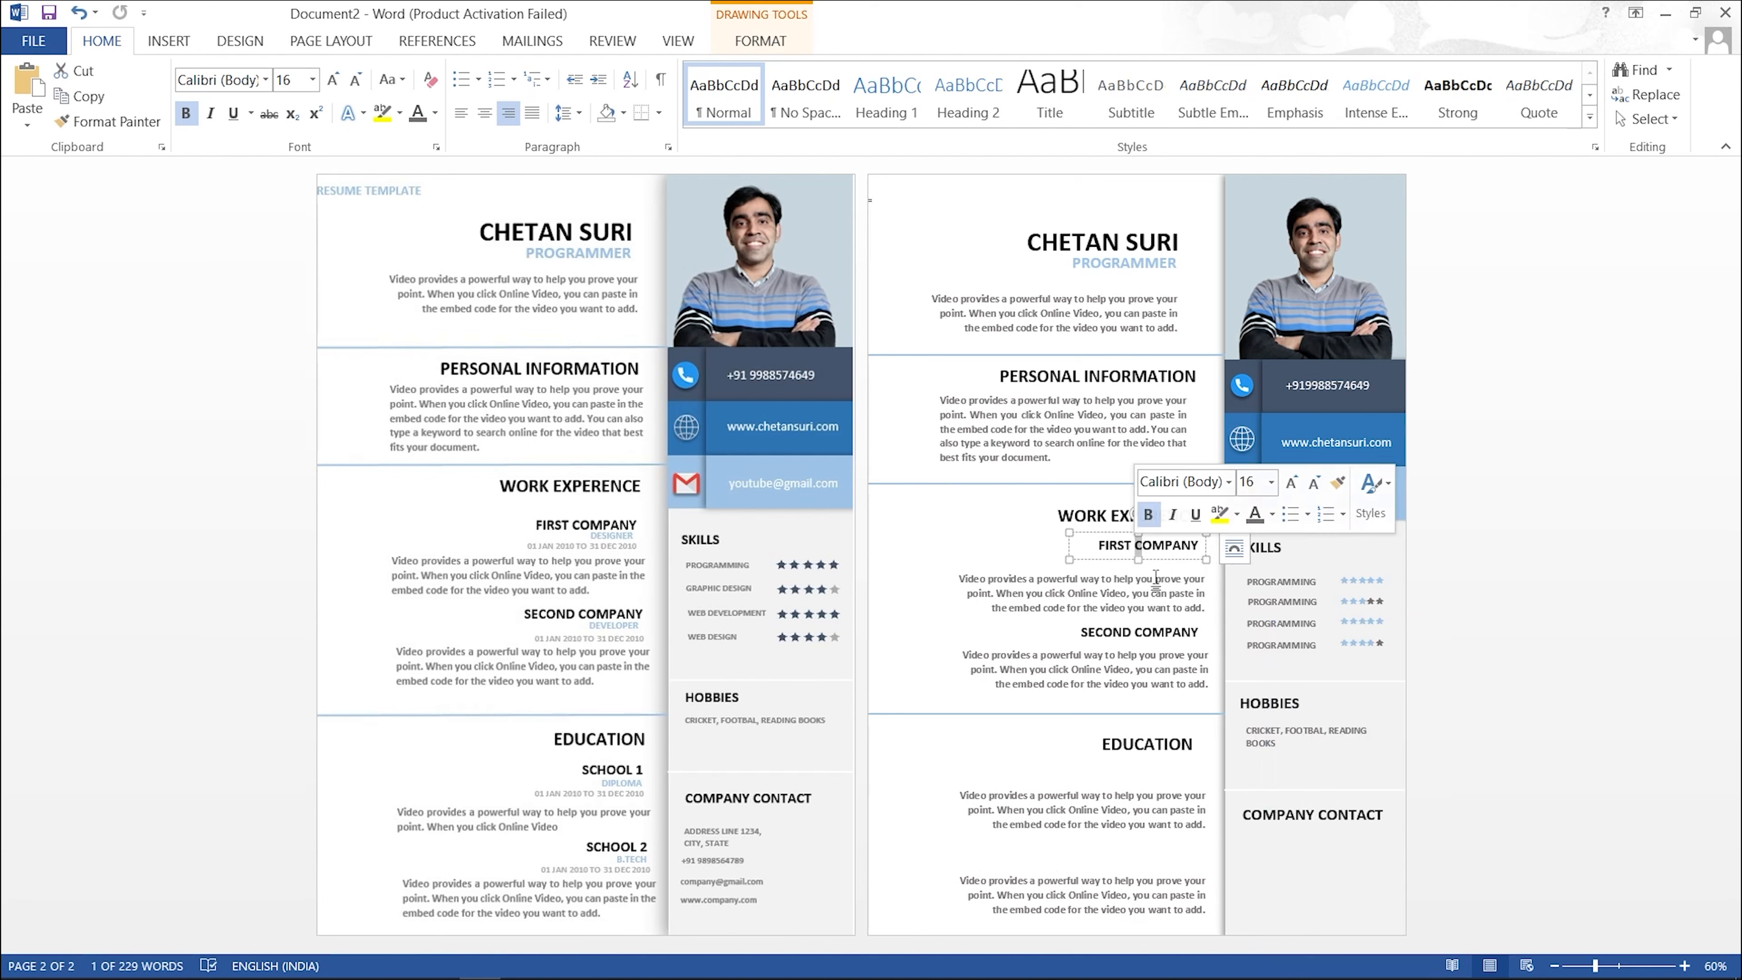
pyautogui.moveTo(1152, 542); pyautogui.dragTo(1147, 752)
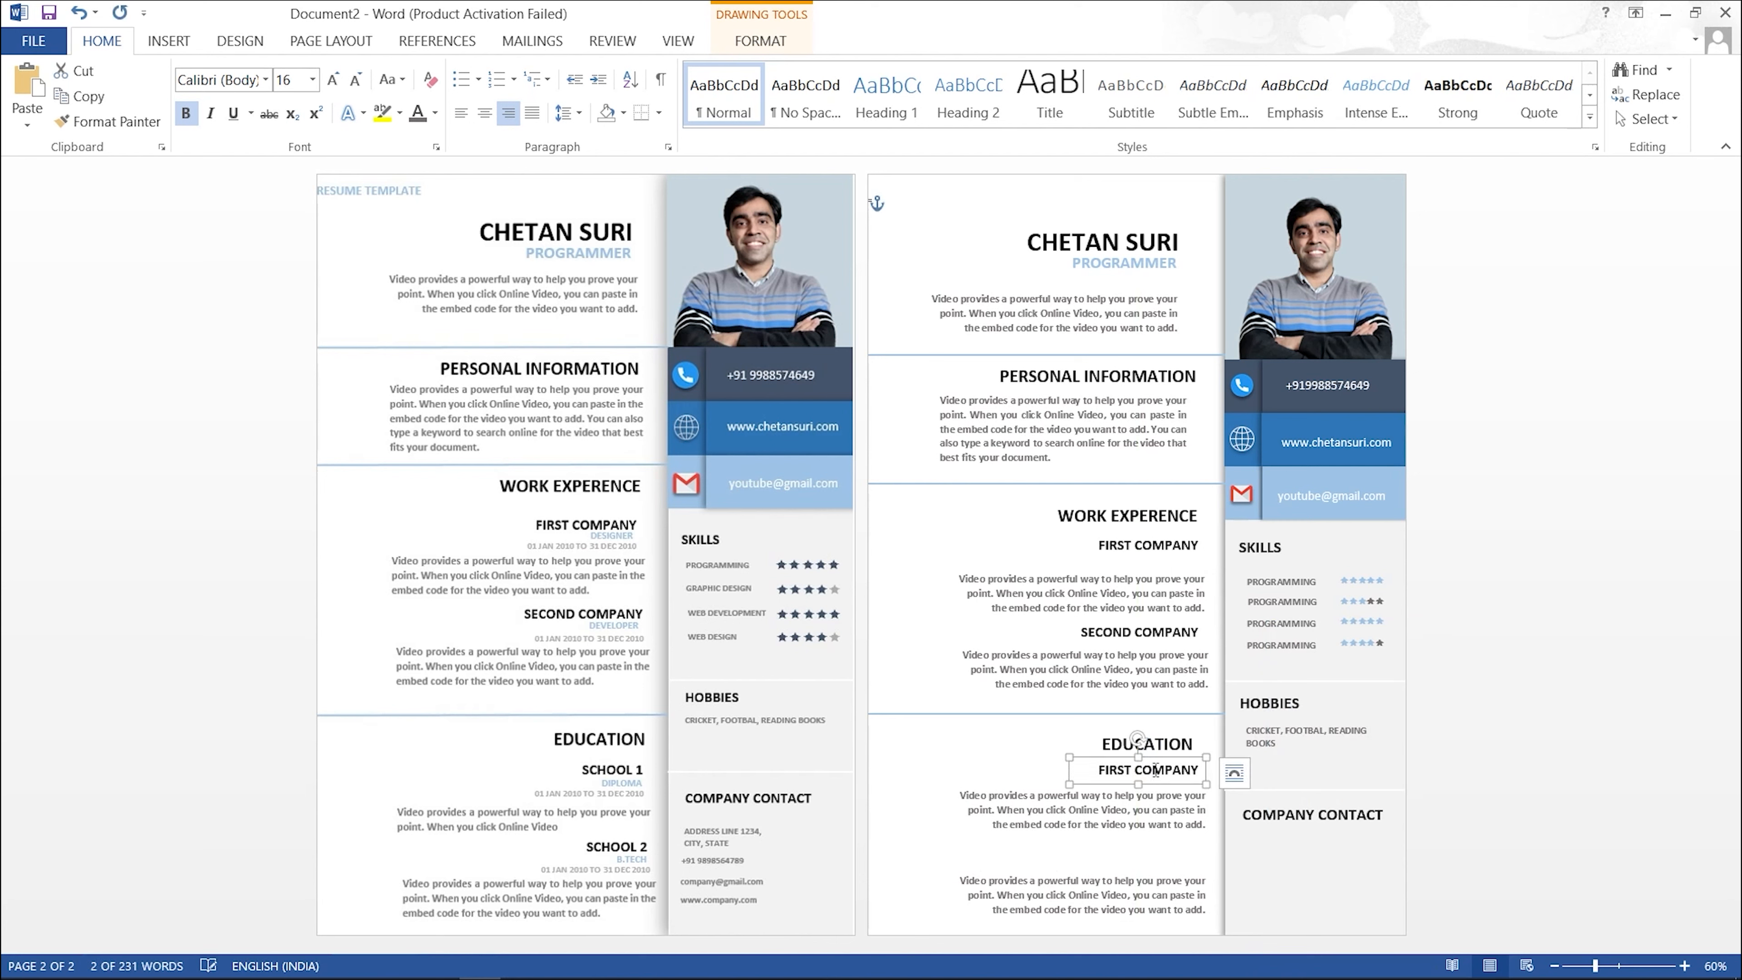
pyautogui.write('SCHOOL1')
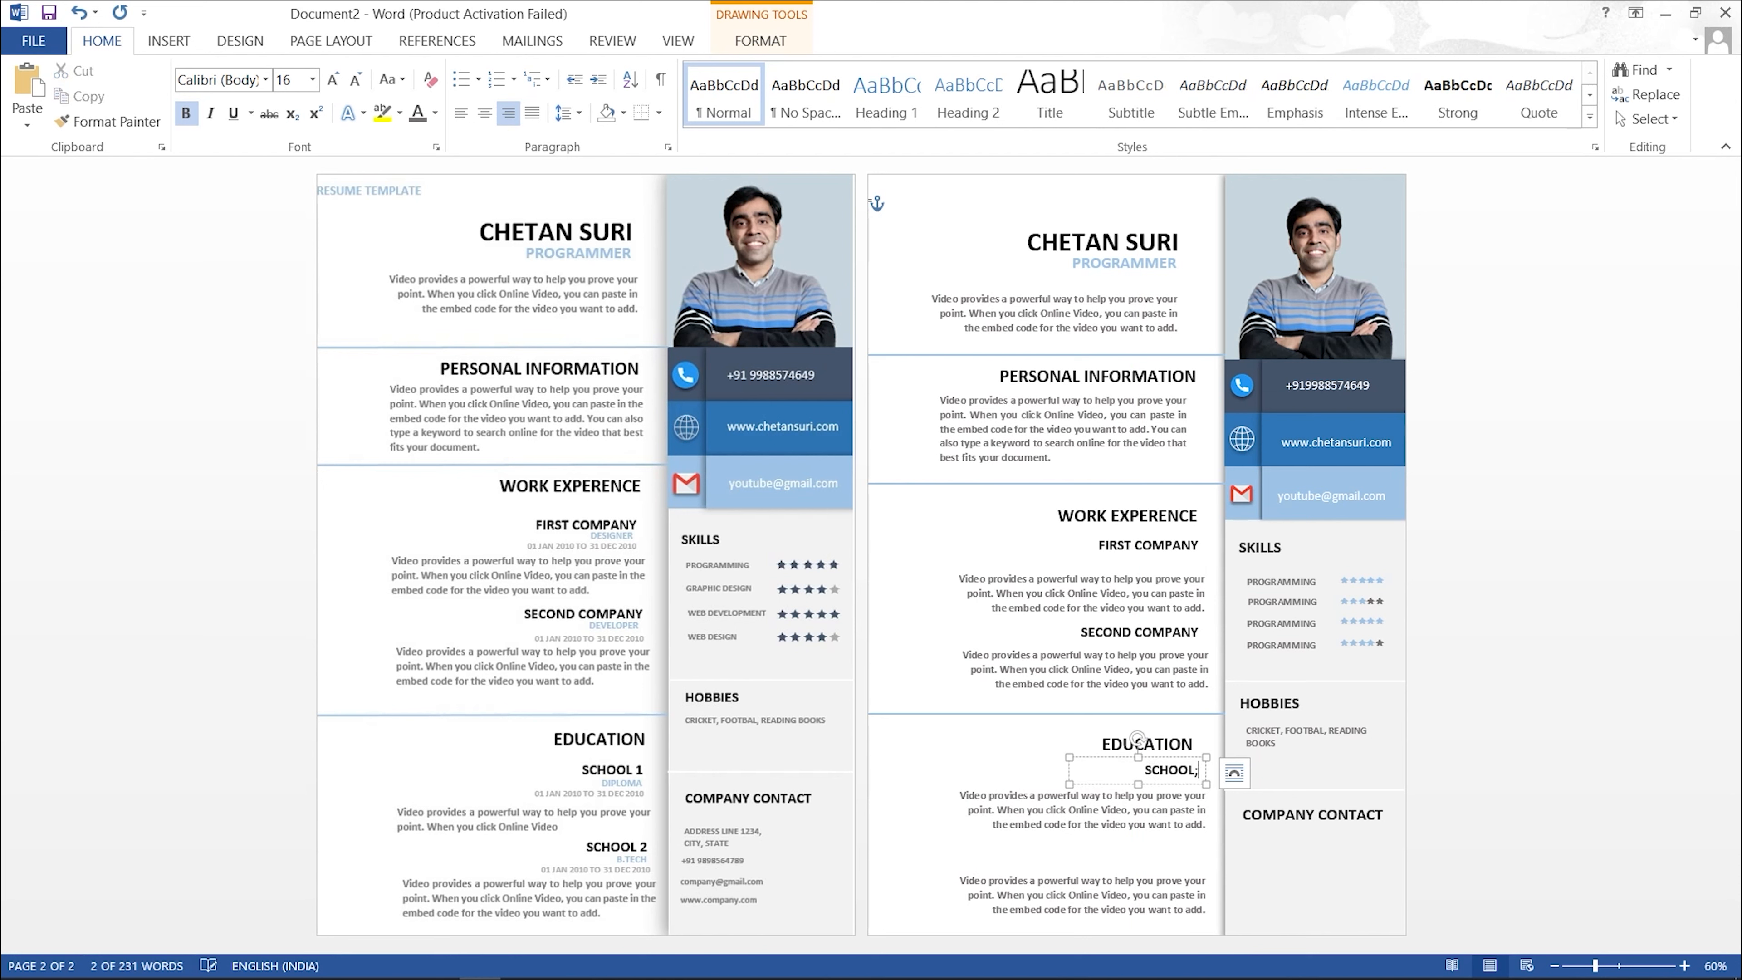
pyautogui.press('BackSpace')
pyautogui.write('1')
pyautogui.moveTo(1177, 779); pyautogui.dragTo(1178, 854)
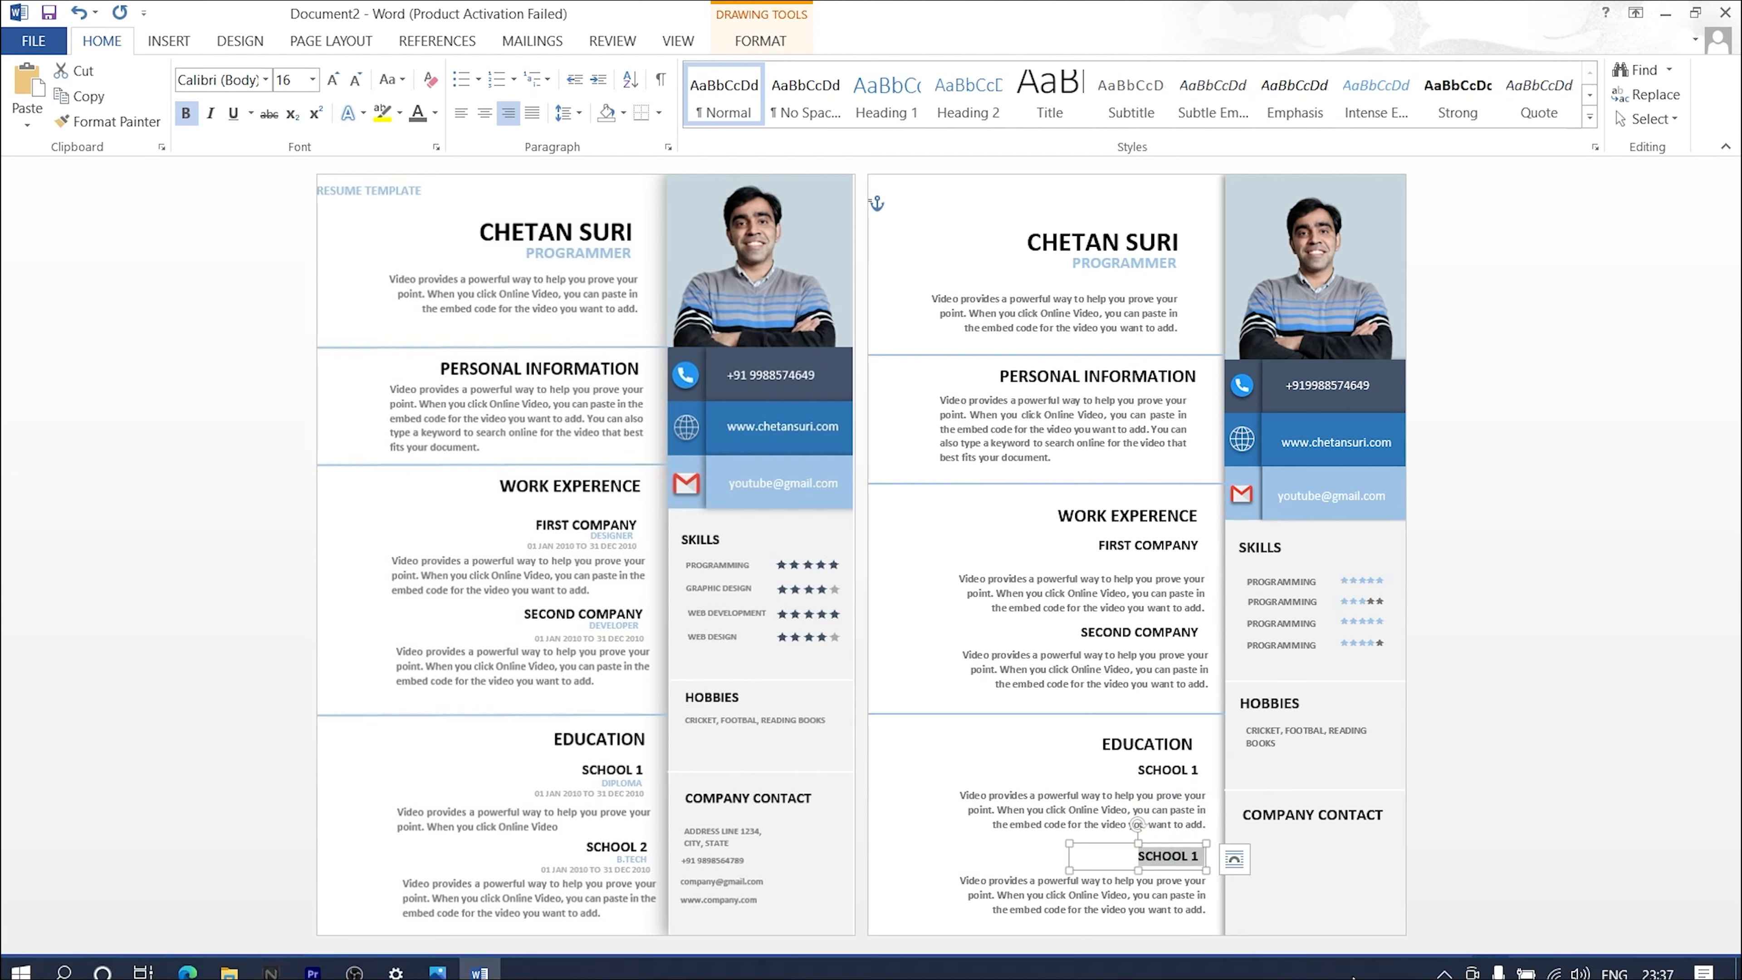
pyautogui.write('SCHOOL 2')
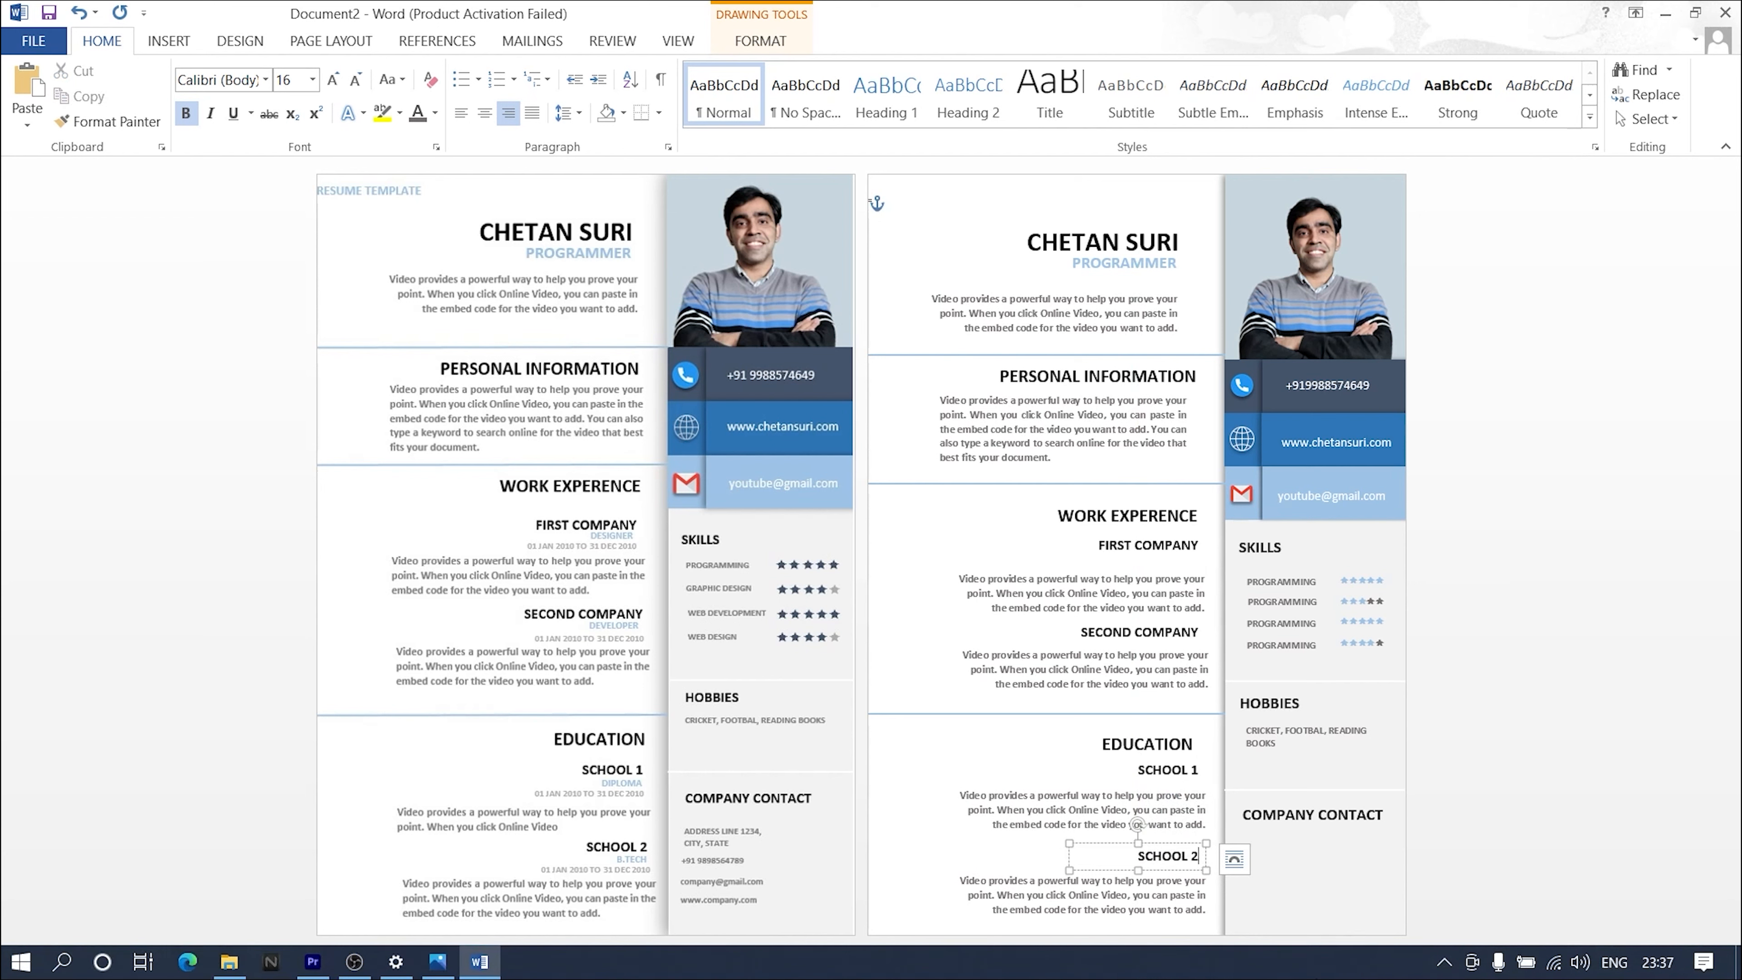
pyautogui.click(969, 745)
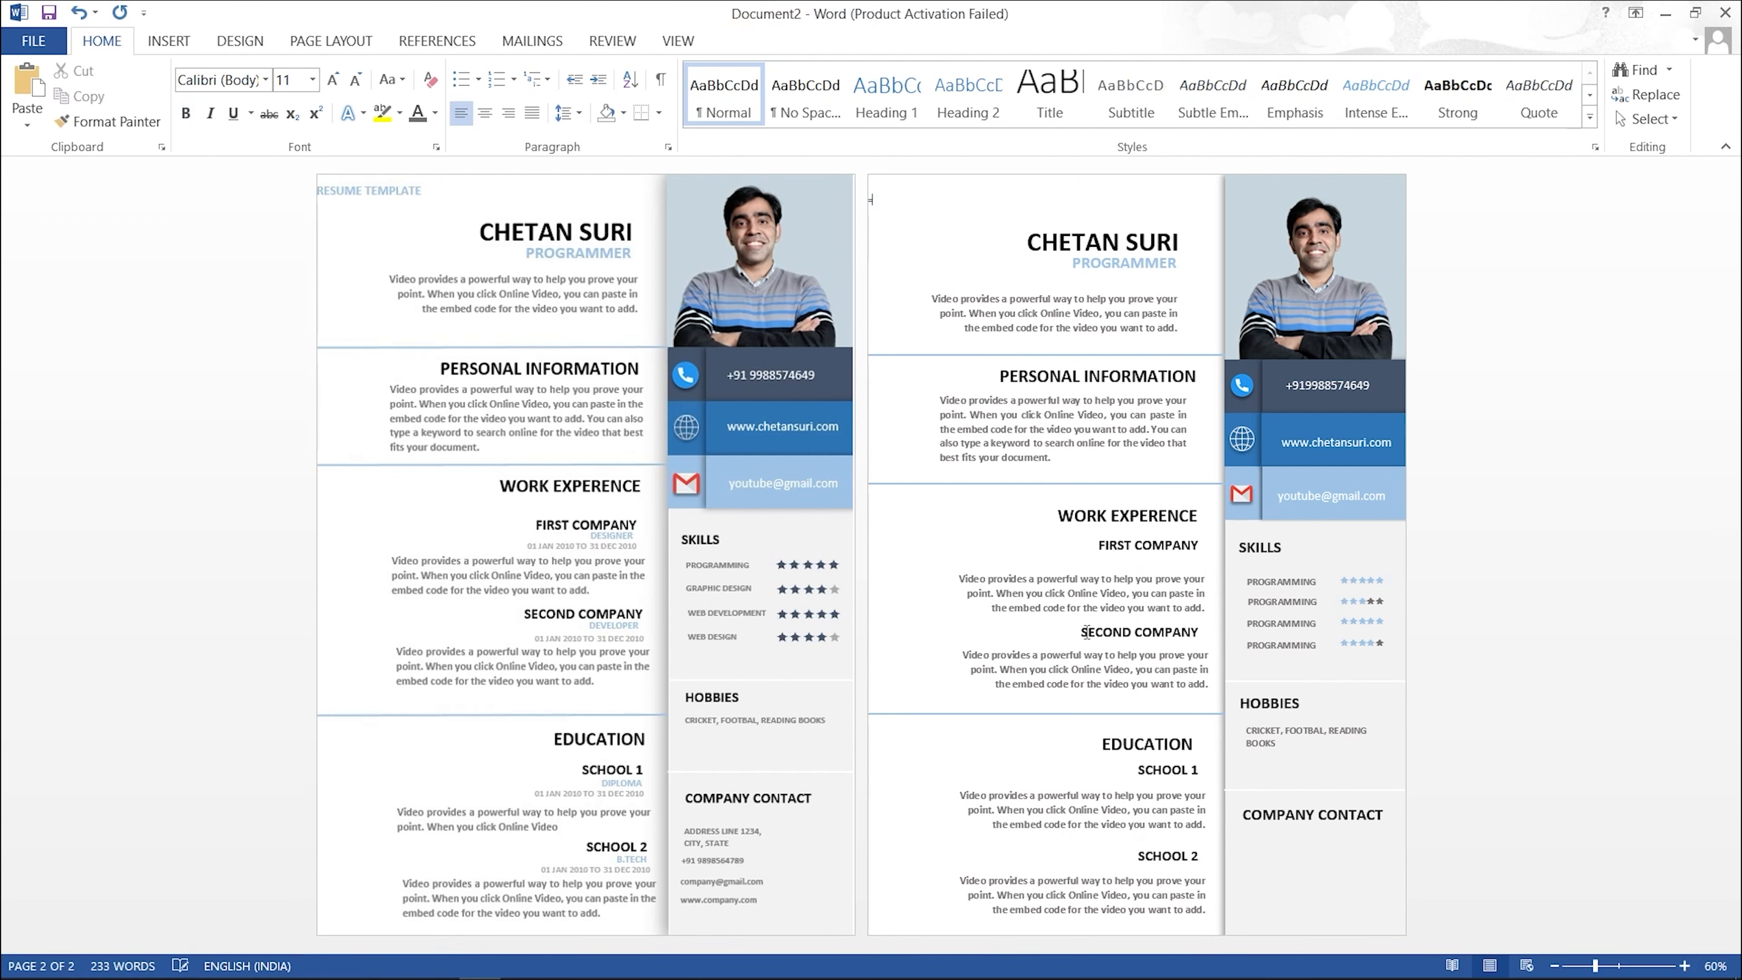
# Step: Duplicate the FIRST COMPANY subheading just below itself and retype it as DESIGNER
pyautogui.click(1144, 520)
pyautogui.click(1233, 547)
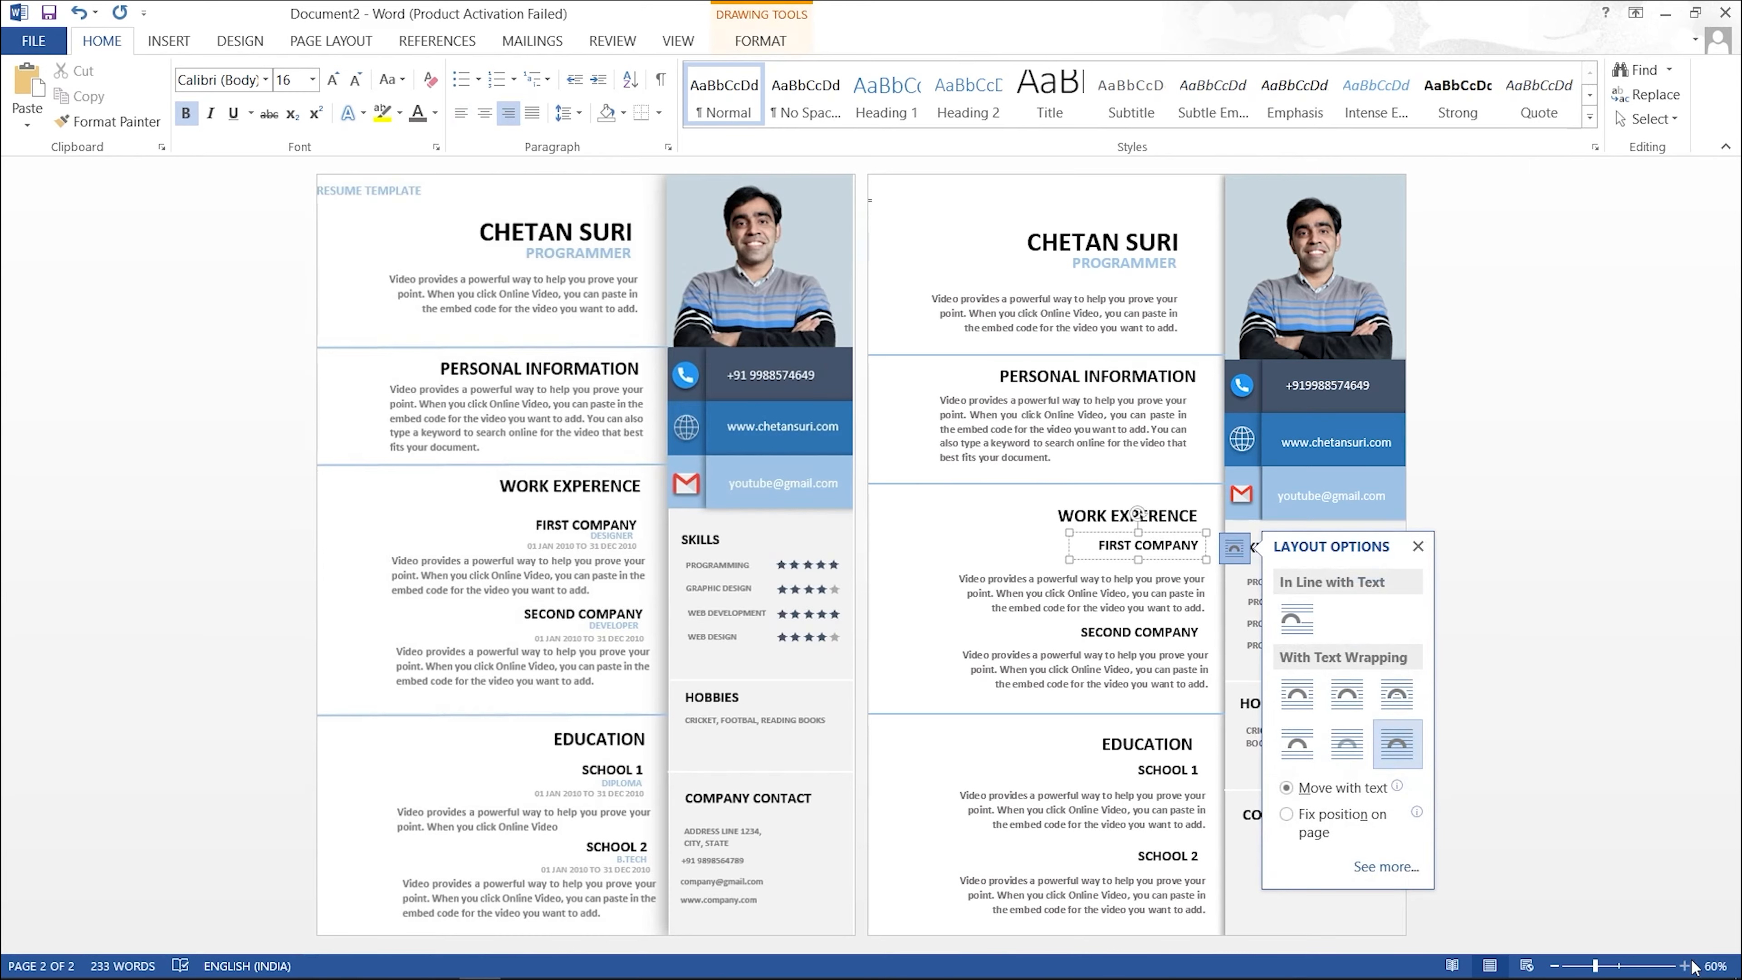
pyautogui.click(1686, 966)
pyautogui.click(1686, 965)
pyautogui.click(1687, 965)
pyautogui.click(1687, 966)
pyautogui.click(1687, 965)
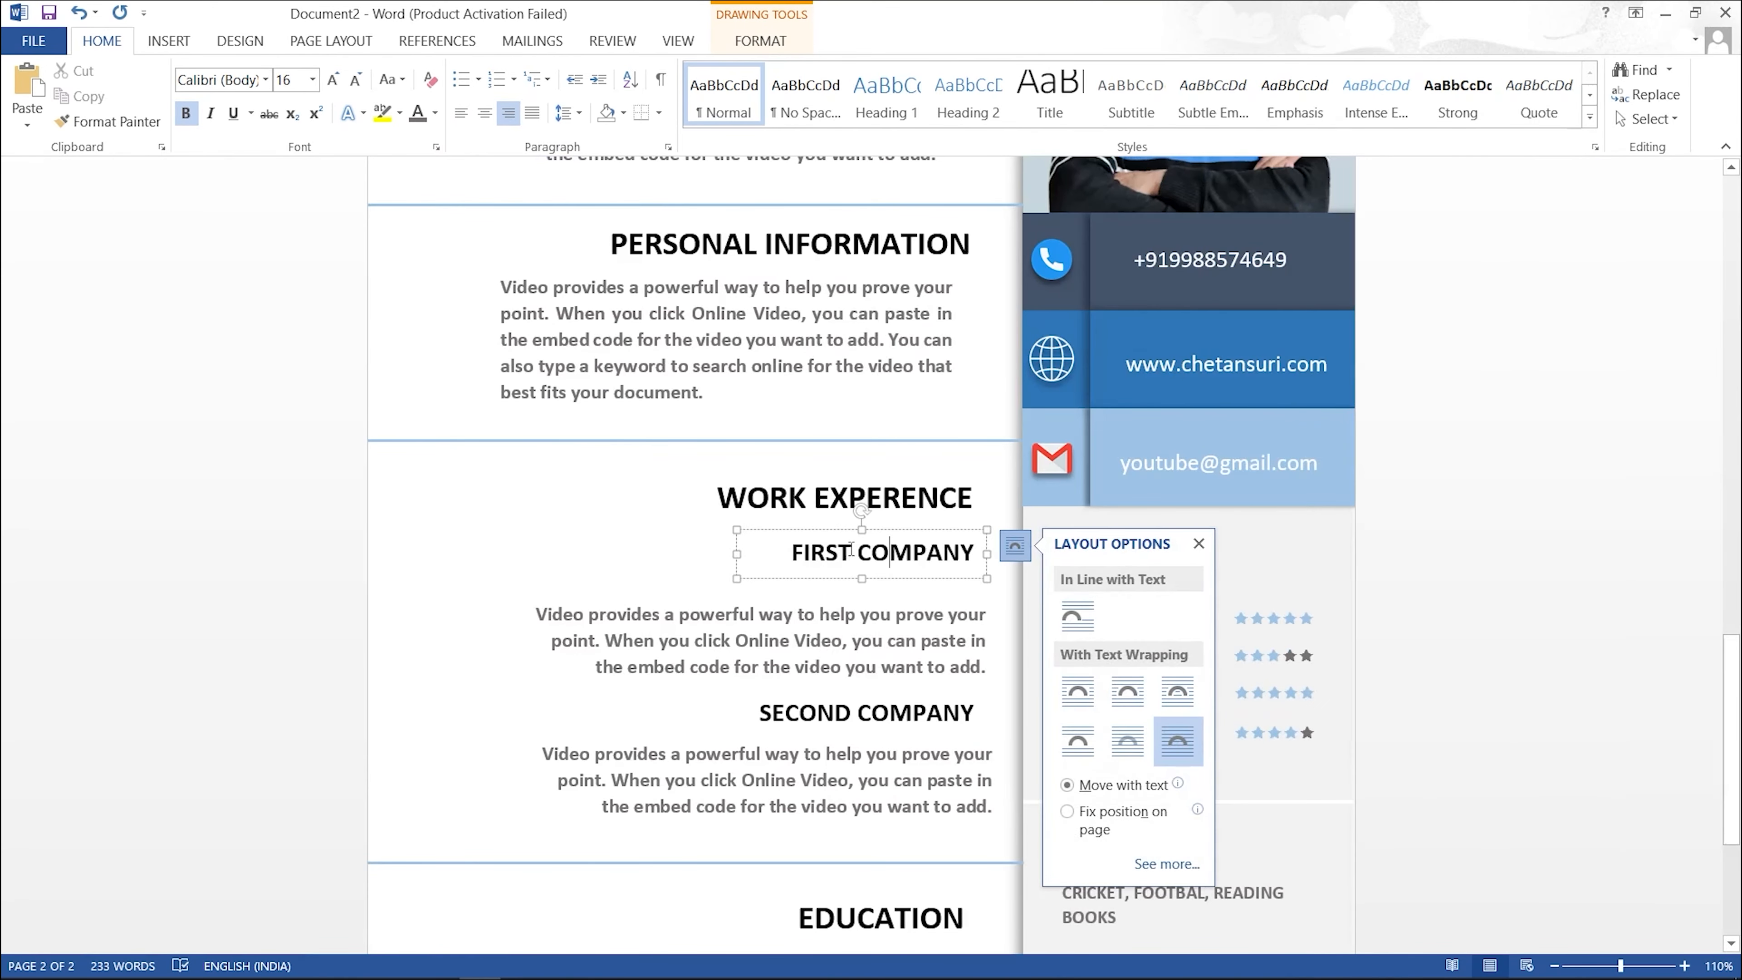
pyautogui.click(902, 538)
pyautogui.press('ctrl')
pyautogui.click(931, 542)
pyautogui.moveTo(931, 543); pyautogui.dragTo(931, 560)
pyautogui.tripleClick(956, 589)
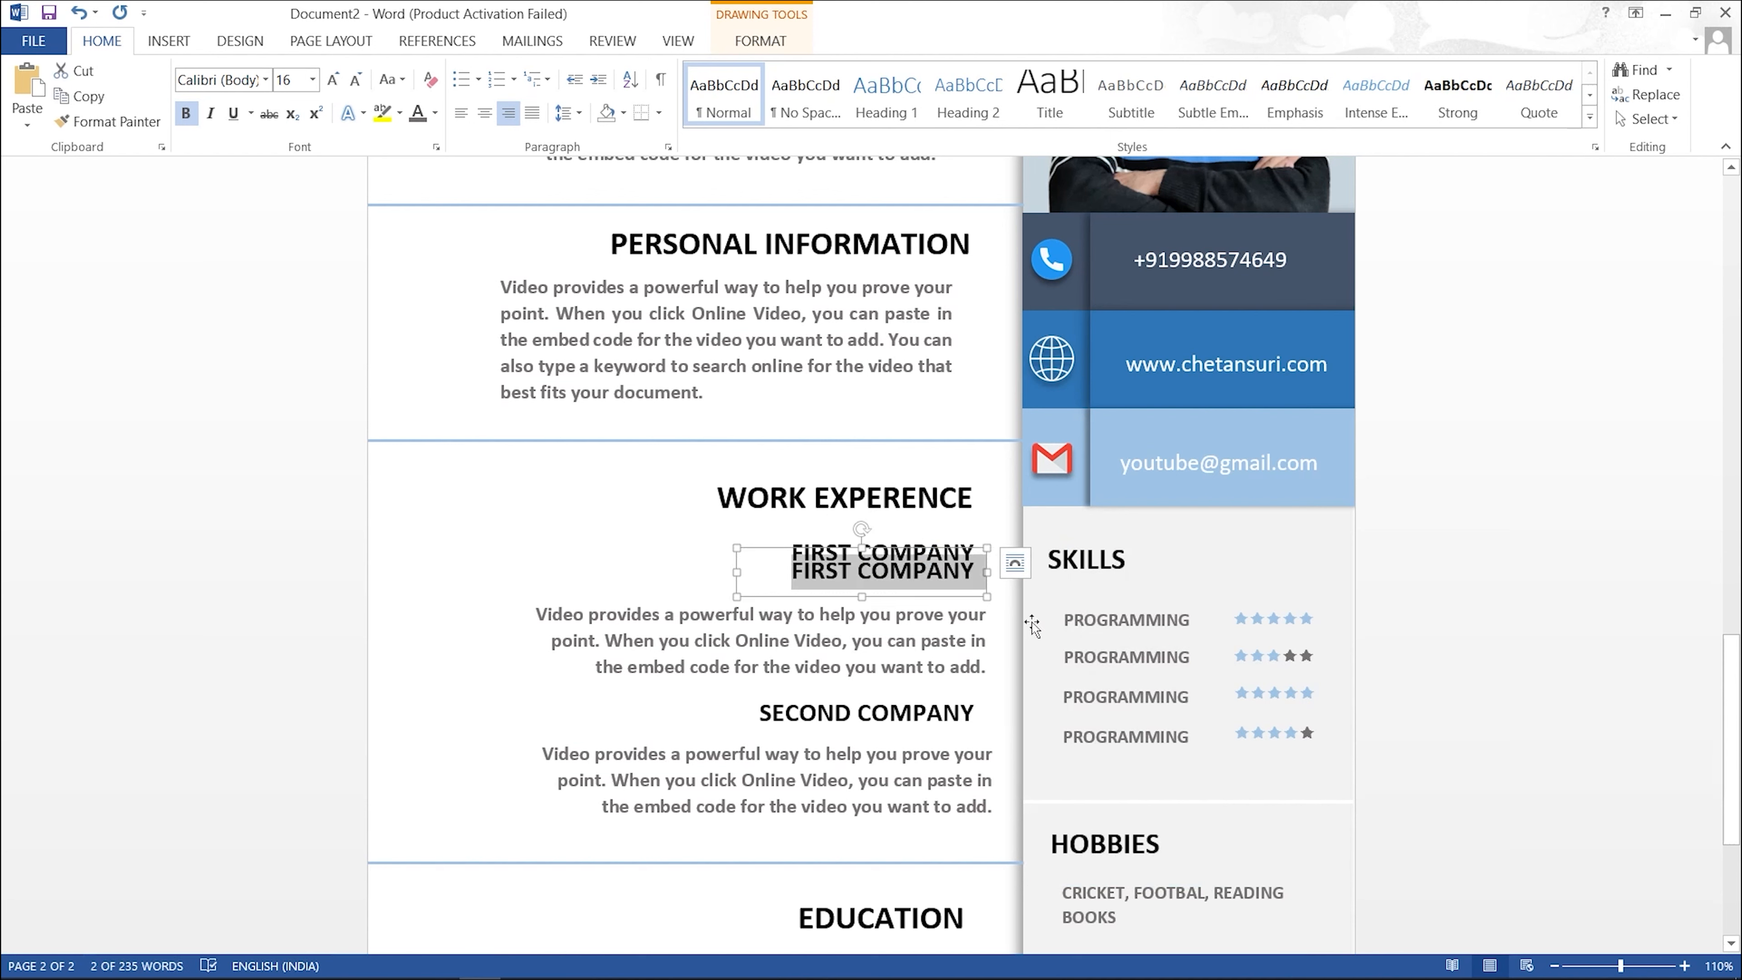
pyautogui.write('DESIGNER')
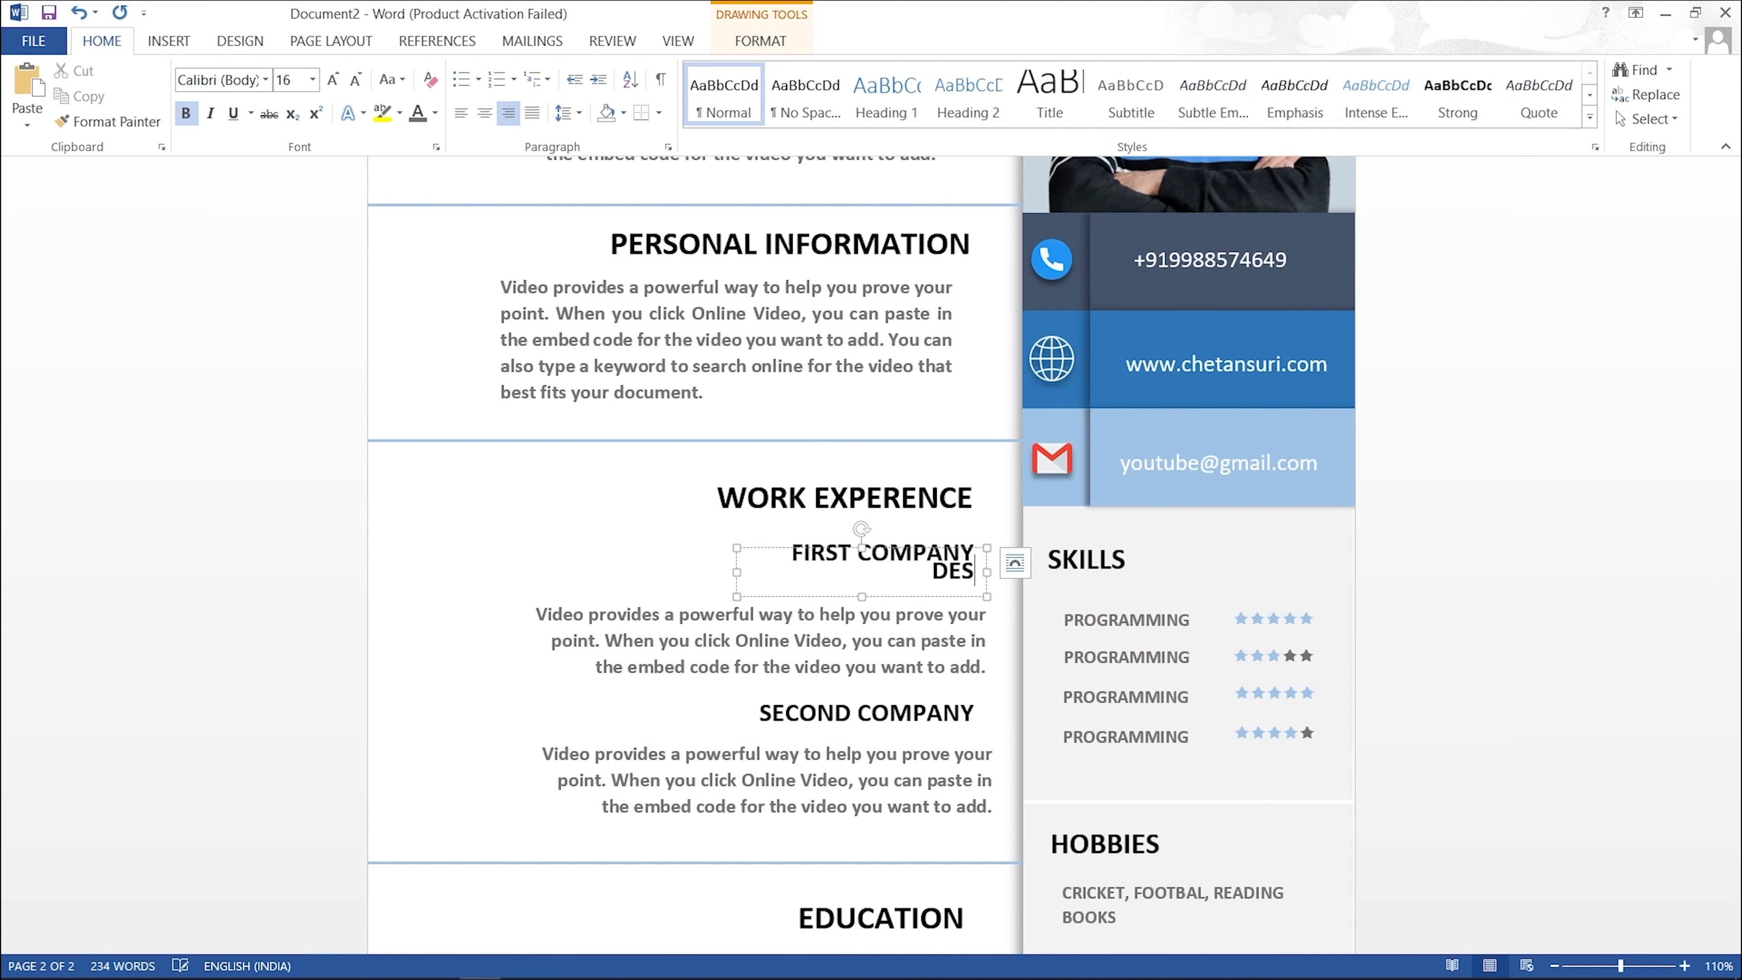
pyautogui.hotkey('shift', 'Home')
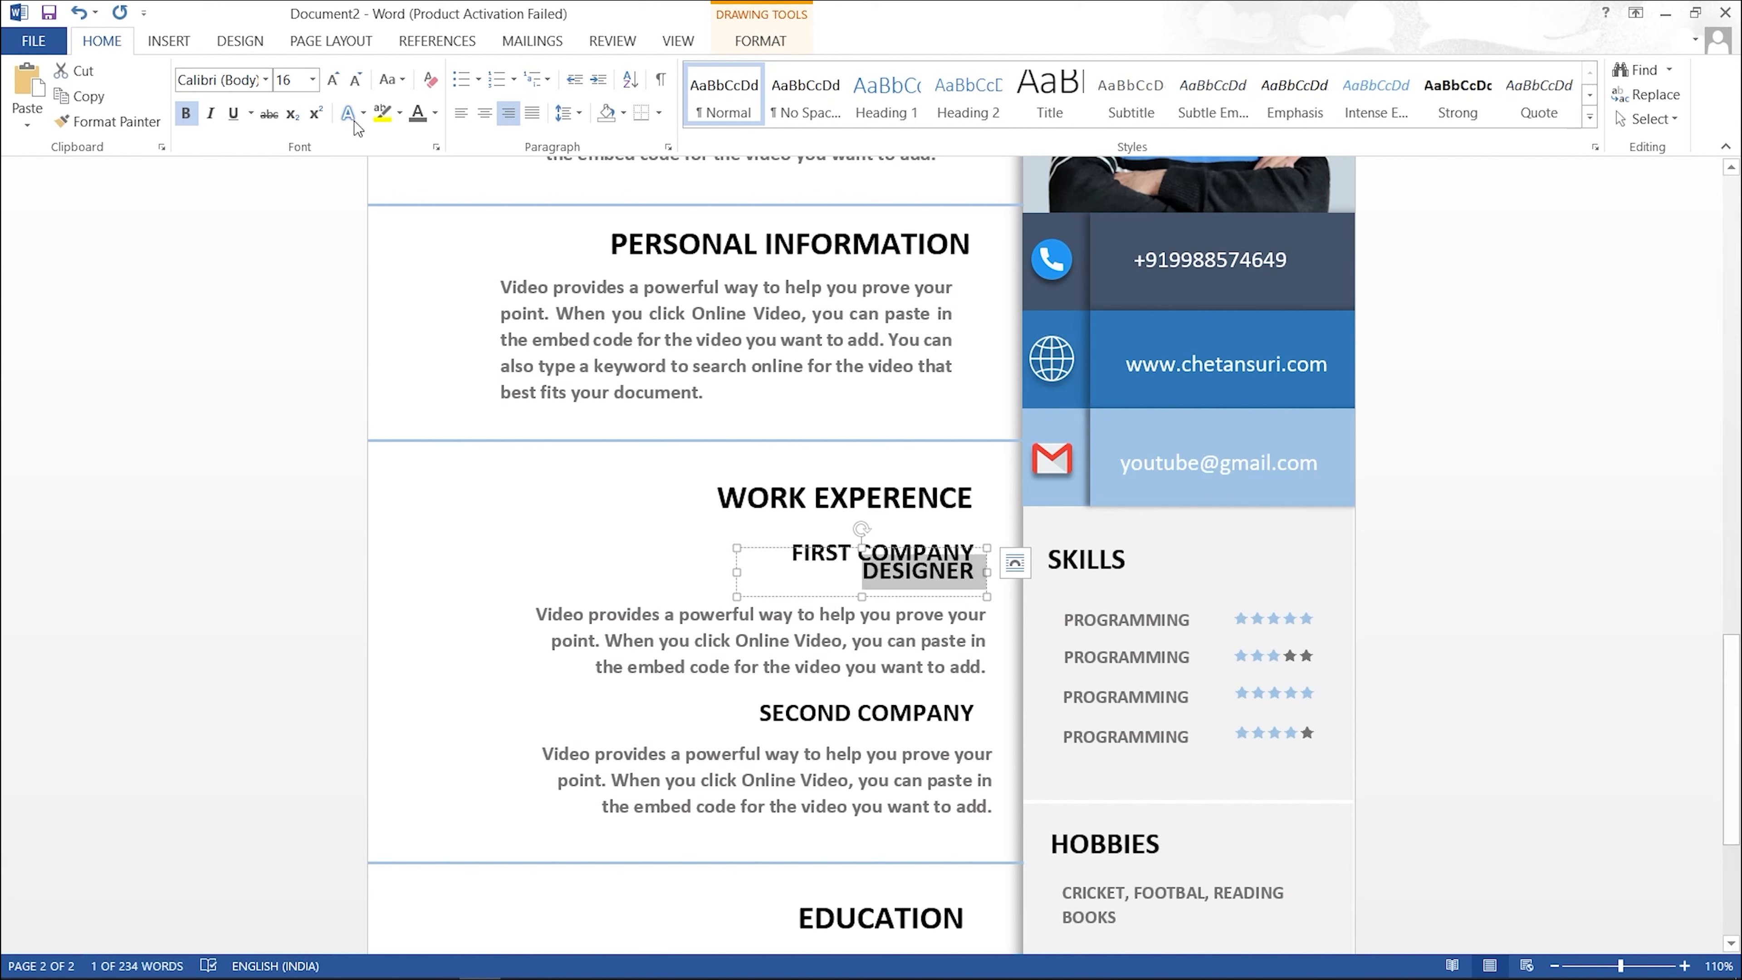
# Step: Make DESIGNER 12 pt light blue and tuck its box below FIRST COMPANY
pyautogui.click(359, 85)
pyautogui.click(360, 85)
pyautogui.moveTo(732, 572); pyautogui.dragTo(788, 572)
pyautogui.moveTo(887, 547); pyautogui.dragTo(887, 563)
pyautogui.click(435, 113)
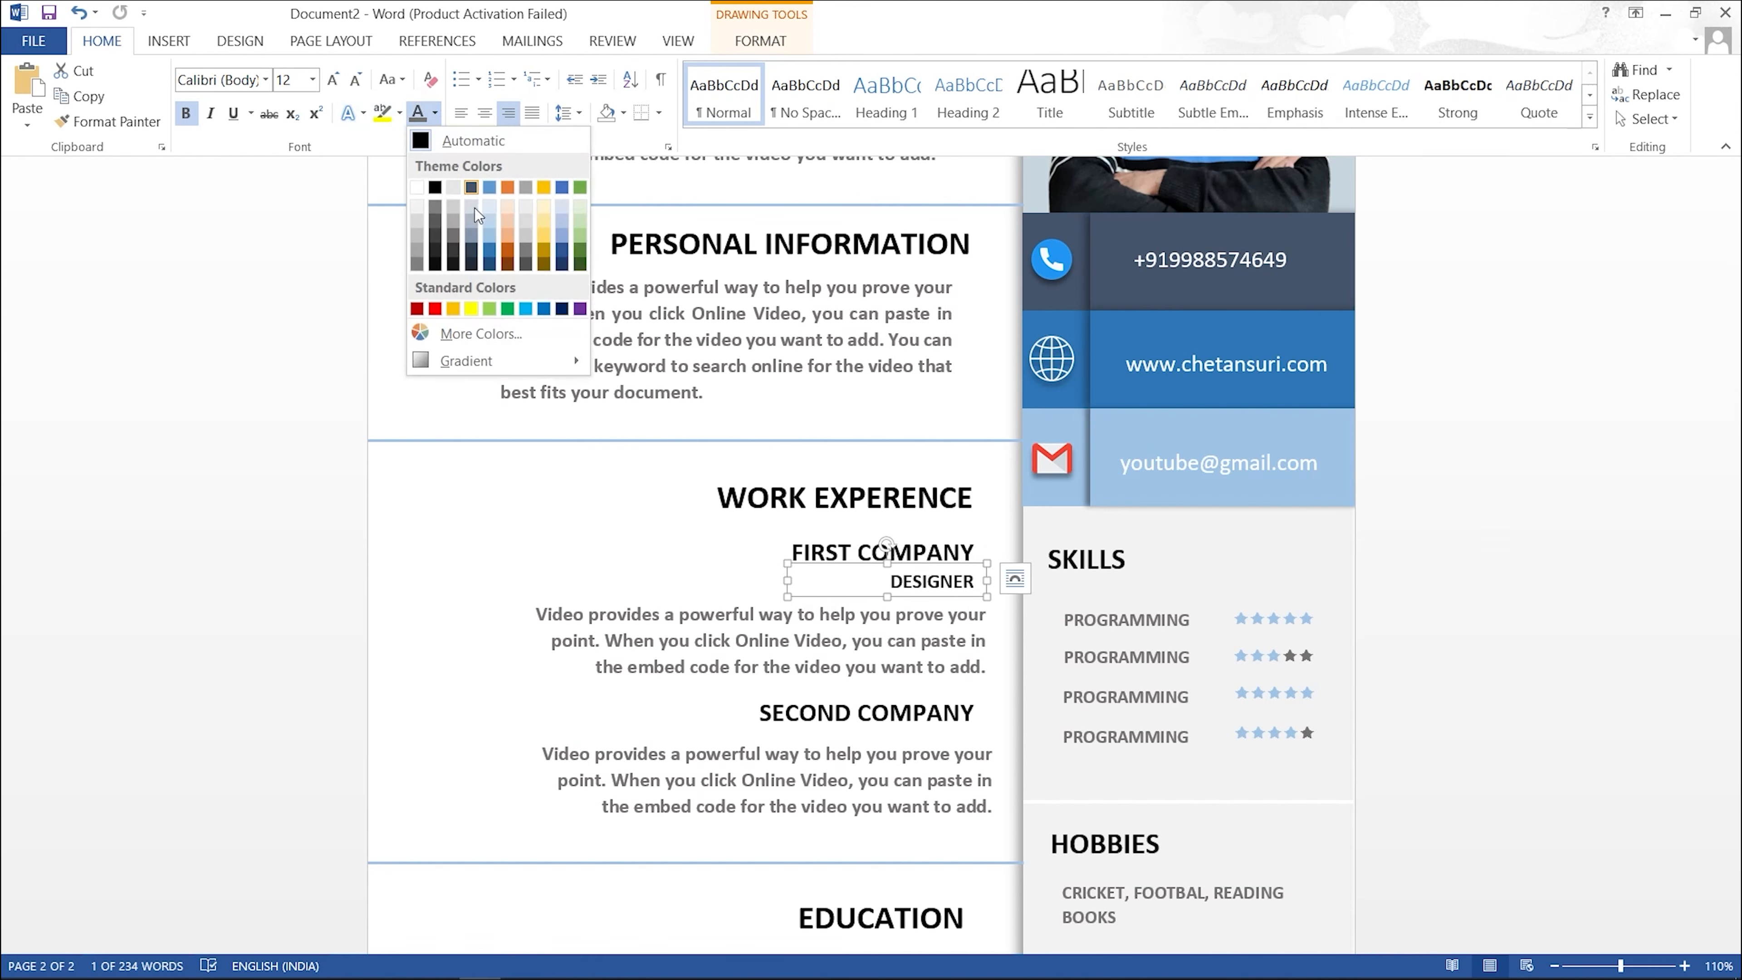
pyautogui.click(484, 230)
pyautogui.click(611, 498)
# Step: Copy the DESIGNER subtitle under SECOND COMPANY
pyautogui.scroll(-3, 838, 734)
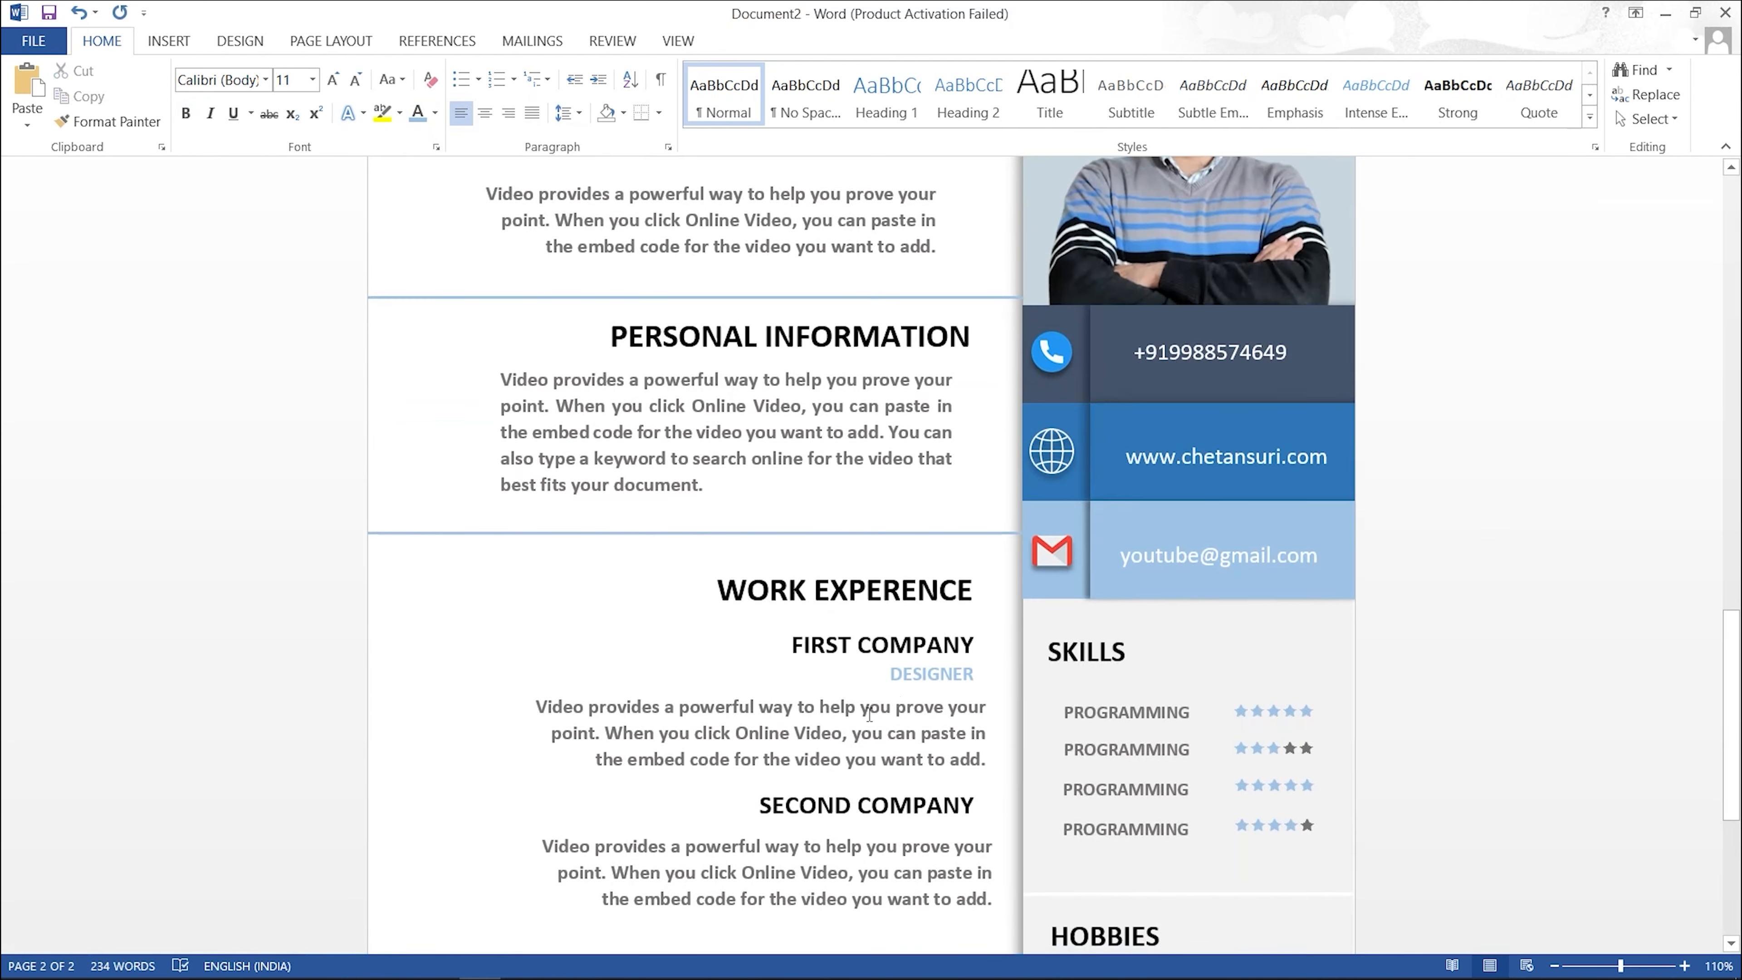
pyautogui.click(850, 780)
pyautogui.click(851, 805)
pyautogui.click(916, 673)
pyautogui.moveTo(925, 656); pyautogui.dragTo(925, 810)
pyautogui.scroll(-5, 939, 767)
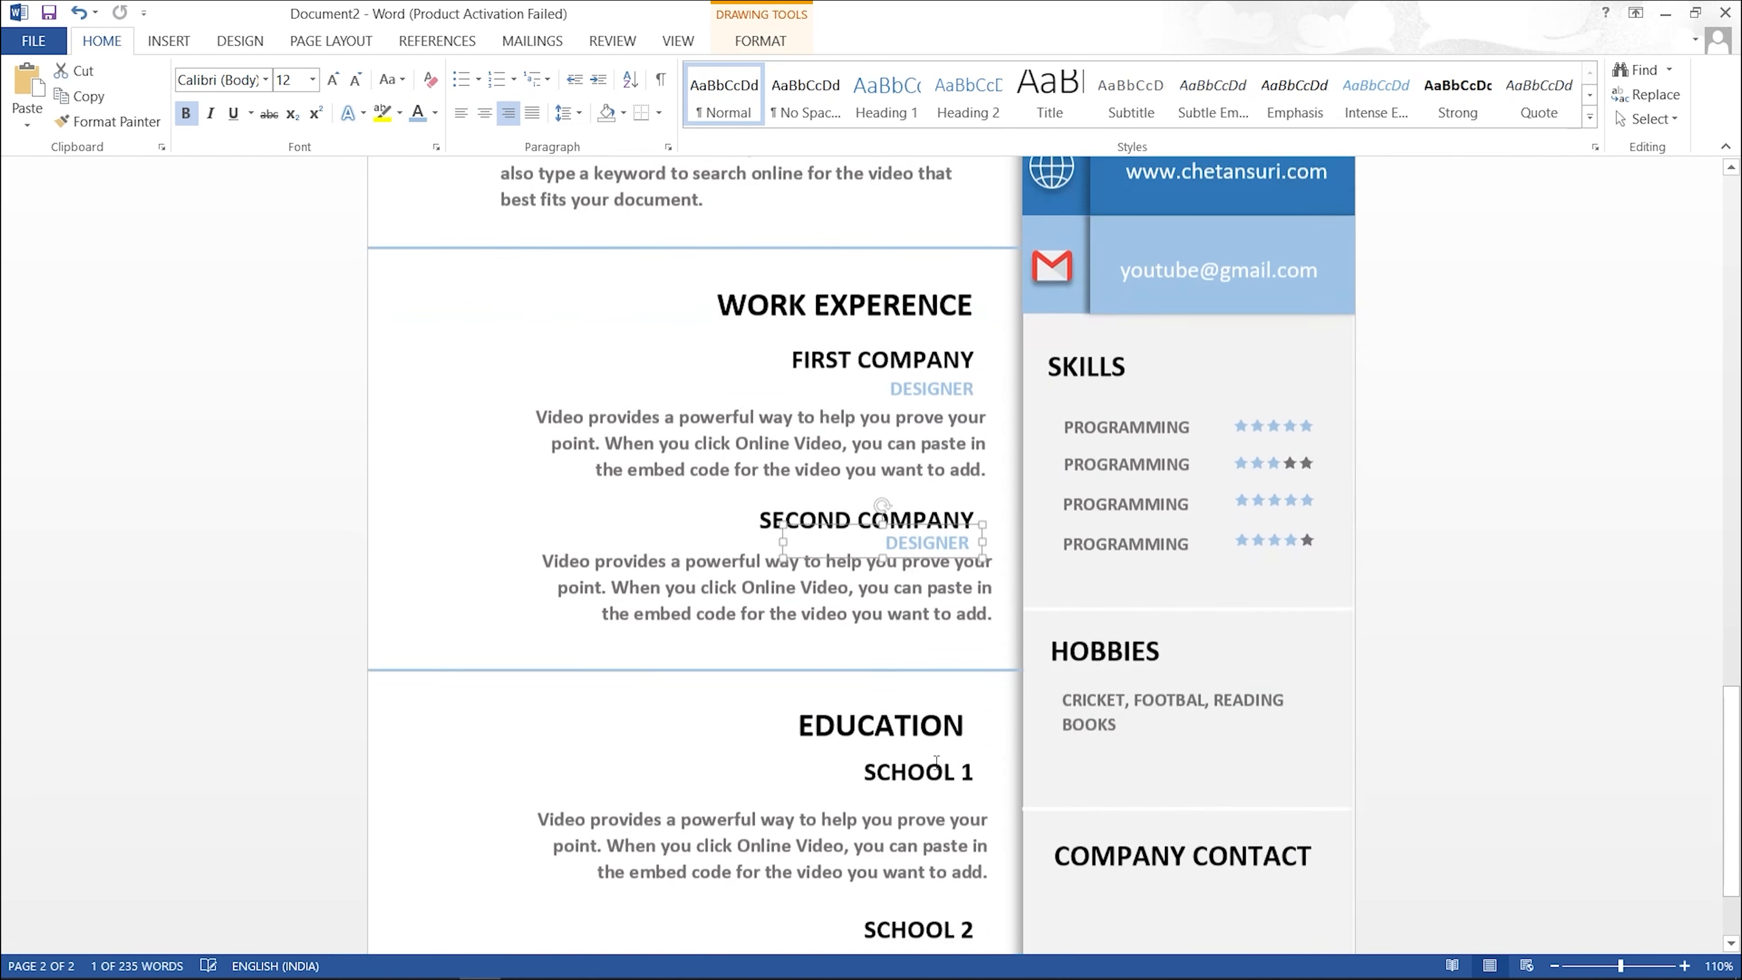
# Step: Copy the subtitle under SCHOOL 1 and retype it as DIPLOMA
pyautogui.click(927, 460)
pyautogui.moveTo(921, 541); pyautogui.dragTo(921, 733)
pyautogui.hotkey('ctrl', 'a')
pyautogui.press('BackSpace')
pyautogui.write('DIPLOMM')
pyautogui.press('BackSpace')
pyautogui.write('A')
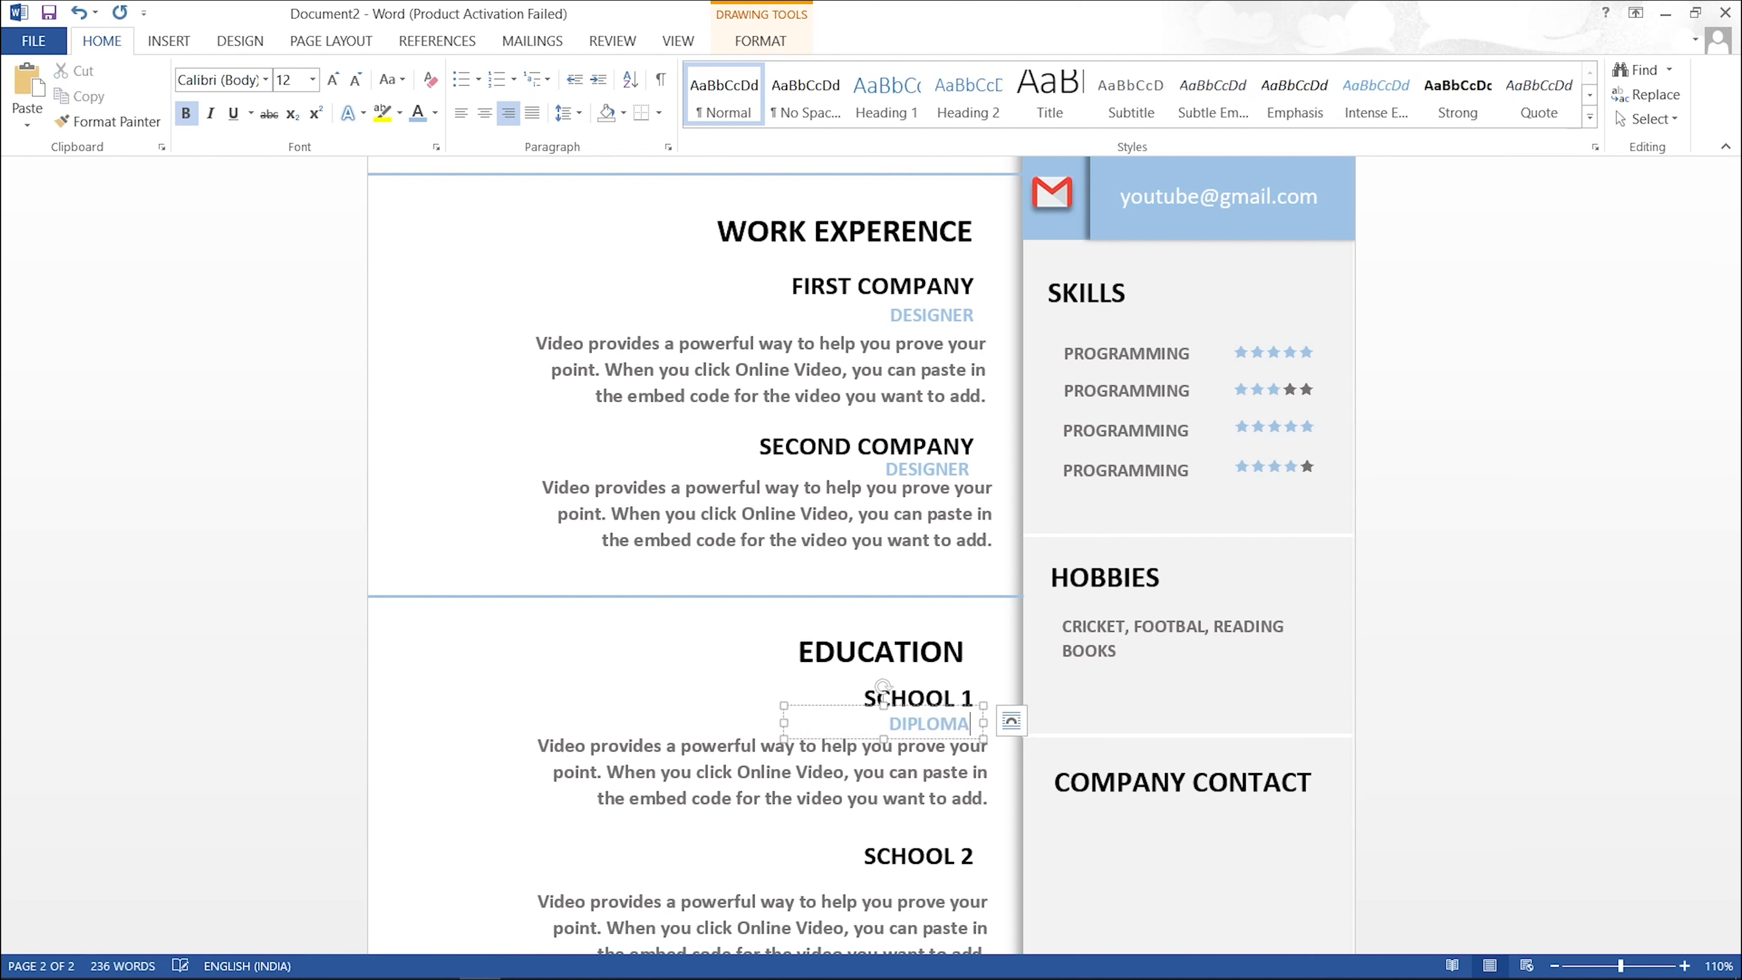
# Step: Copy the subtitle under SCHOOL 2 and retype it as B.TECH
pyautogui.moveTo(958, 707); pyautogui.dragTo(953, 882)
pyautogui.hotkey('ctrl', 'a')
pyautogui.write('b')
pyautogui.press('BackSpace')
pyautogui.write('B.TECH')
# Step: Make another copy of the subtitle box and type ADDRESS into it
pyautogui.scroll(-1, 885, 789)
pyautogui.moveTo(754, 909); pyautogui.dragTo(1140, 869)
pyautogui.hotkey('ctrl', 'a')
pyautogui.write('ADDRESS')
# Step: Replace the copied box text with left-aligned 'ADDRESS LINE 123' and move it below COMPANY CONTACT
pyautogui.hotkey('ctrl', 'a')
pyautogui.press('BackSpace')
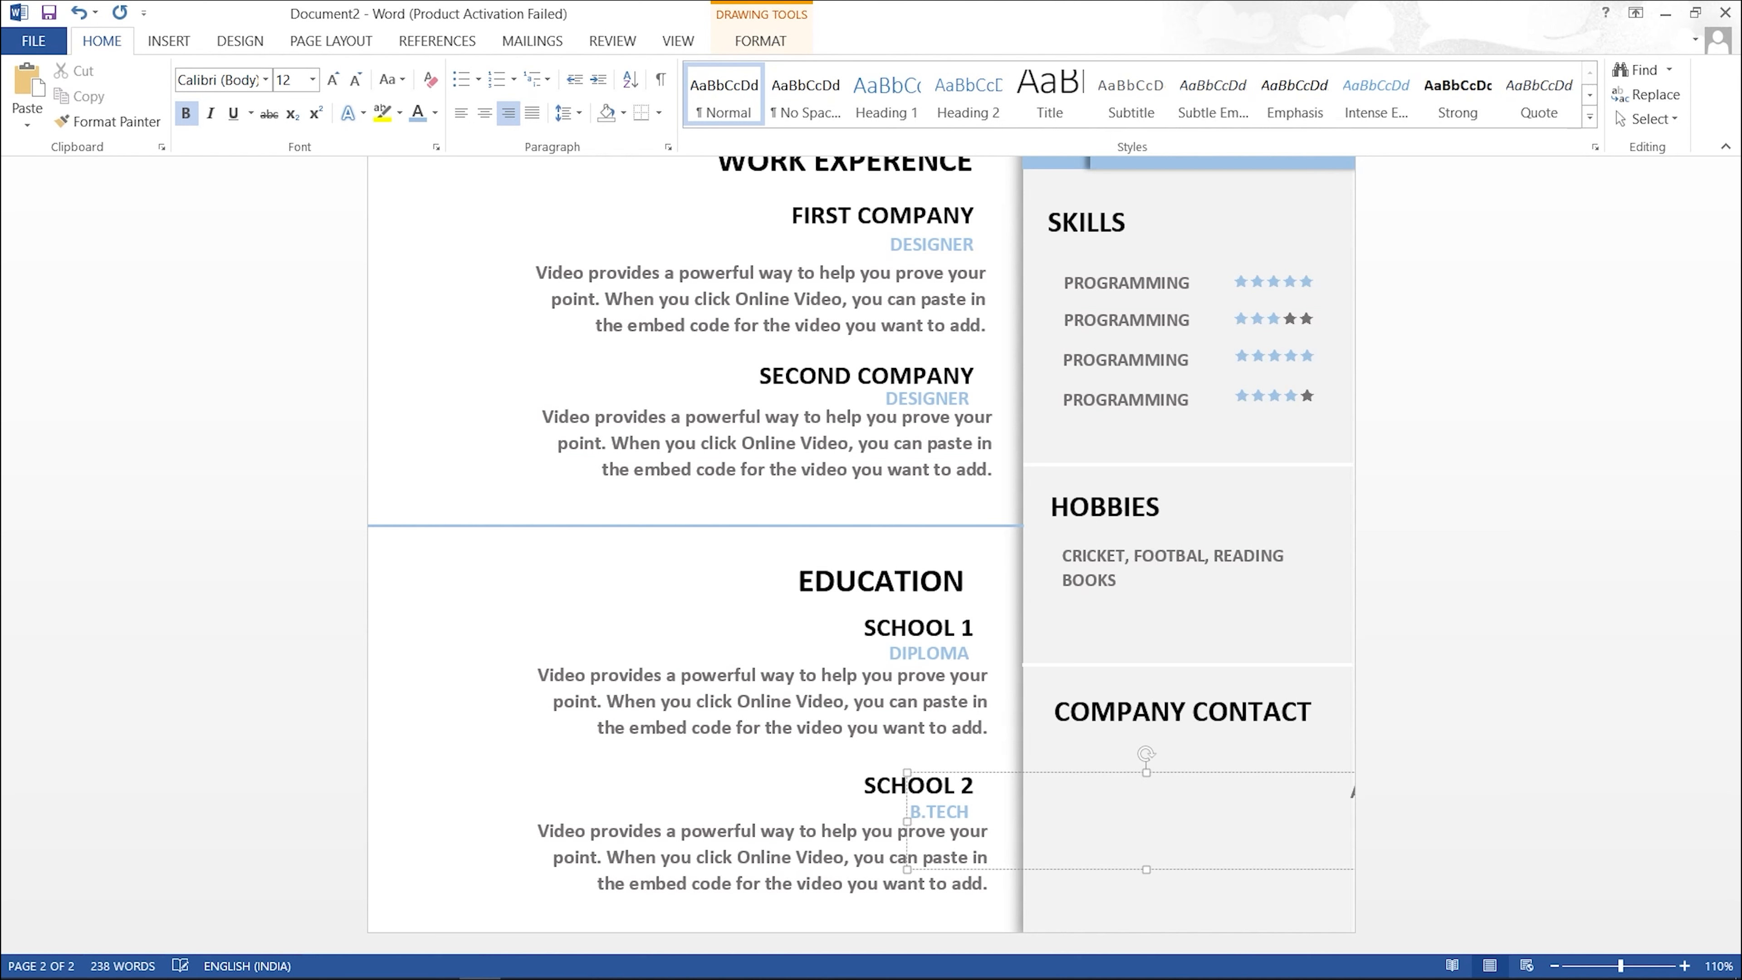
pyautogui.hotkey('ctrl', 'l')
pyautogui.write('ADDRESS')
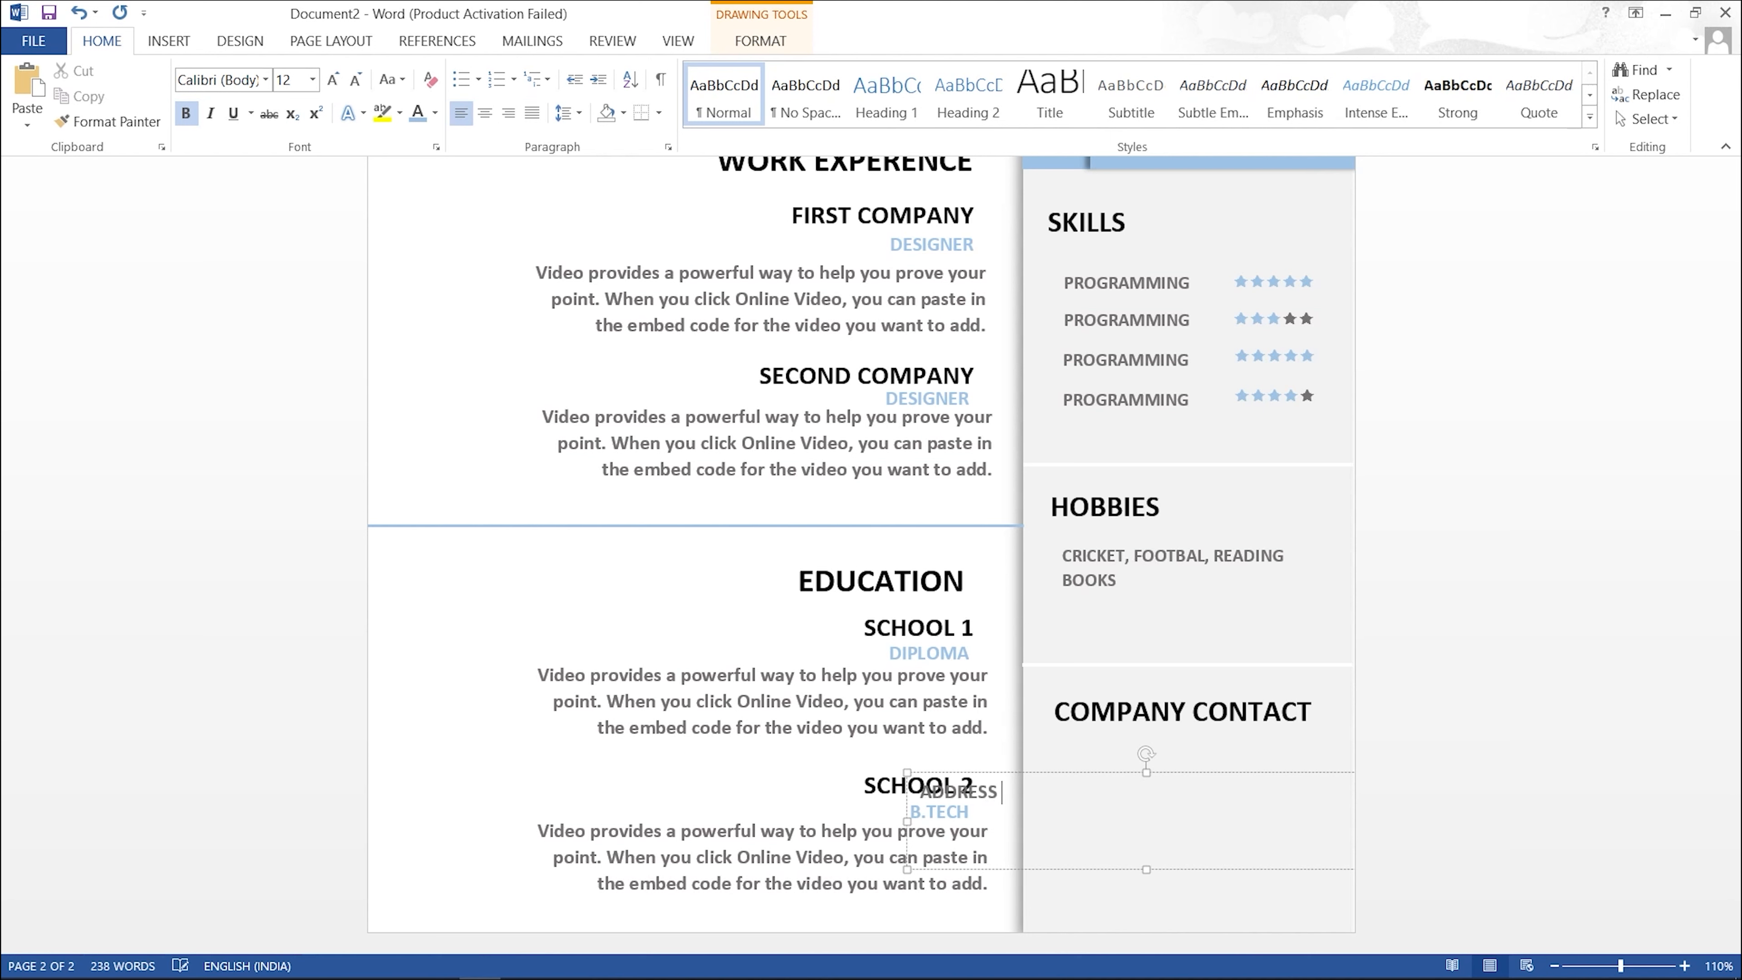
pyautogui.write(' LINE 123')
pyautogui.moveTo(907, 831); pyautogui.dragTo(1077, 831)
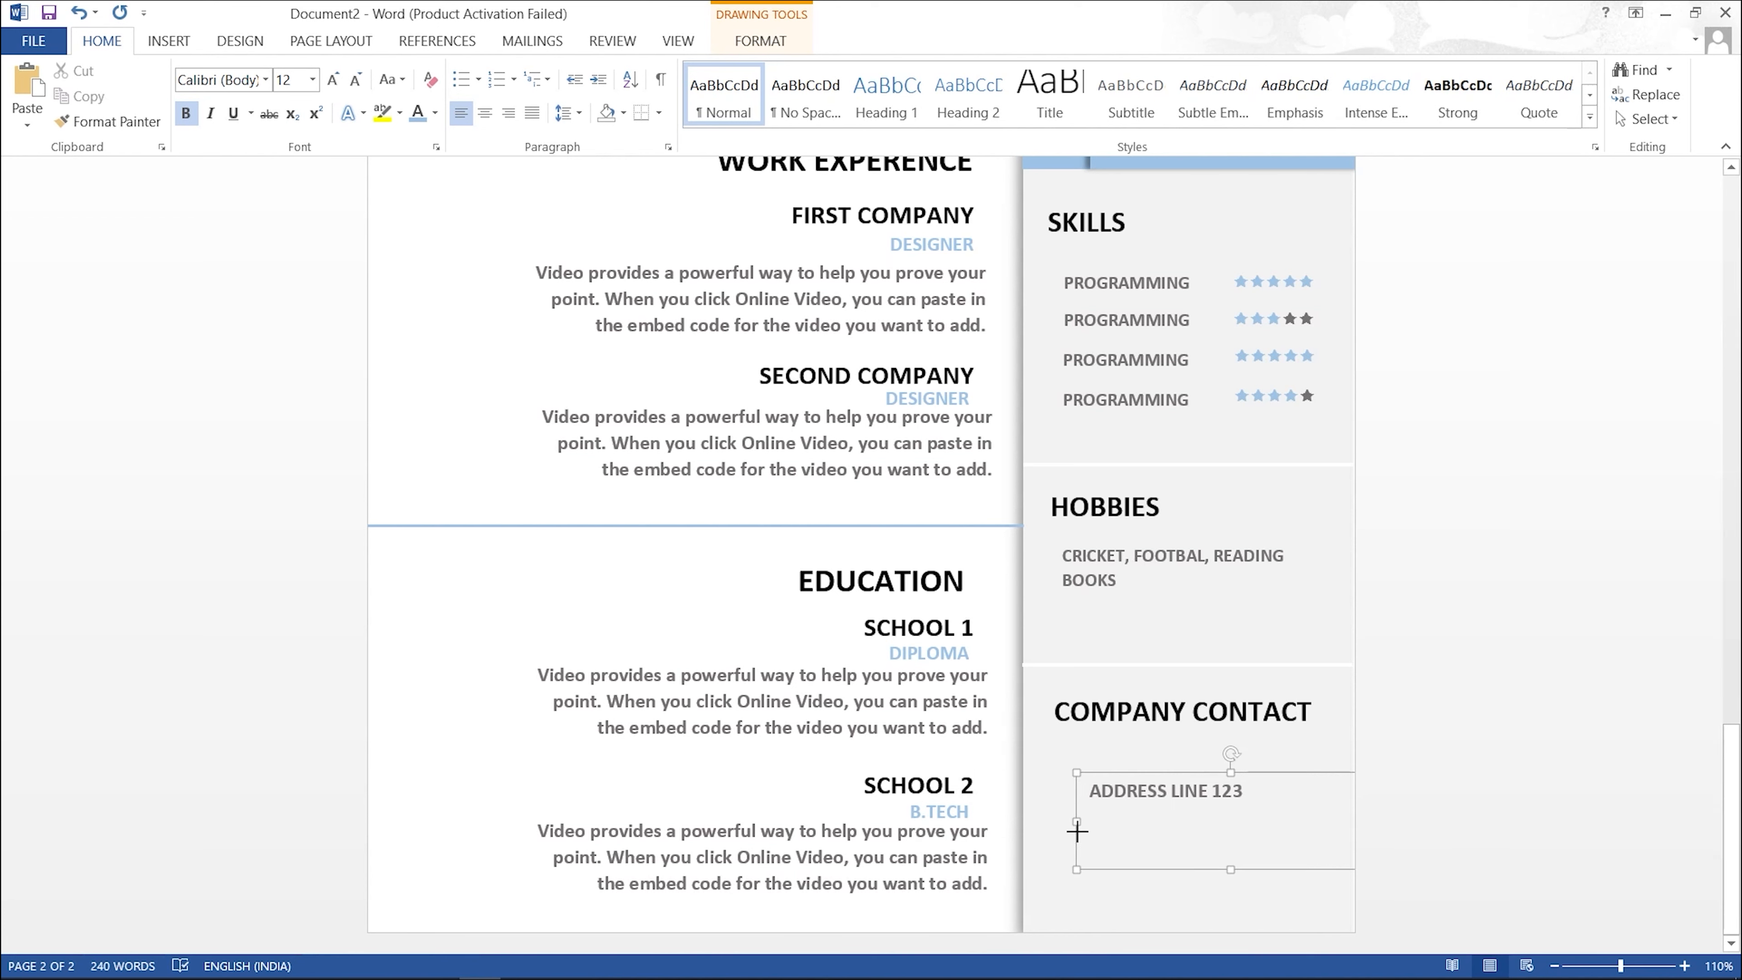